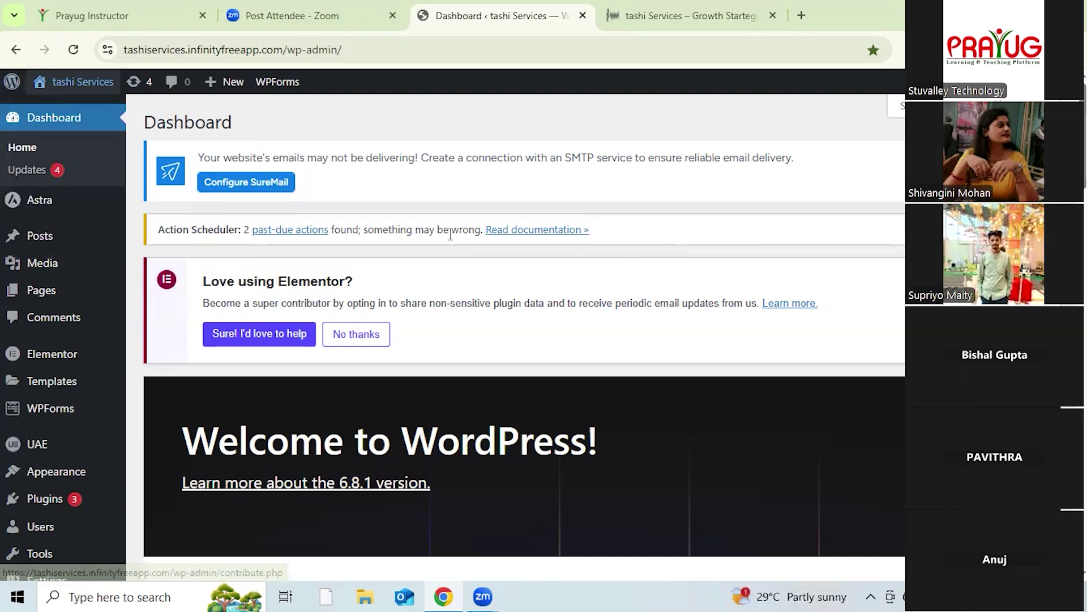
- Open the site's SEO page from the Services menu, check its contact form, and start editing the page with Elementor
click(664, 8)
mouse_move(396, 143)
click(363, 201)
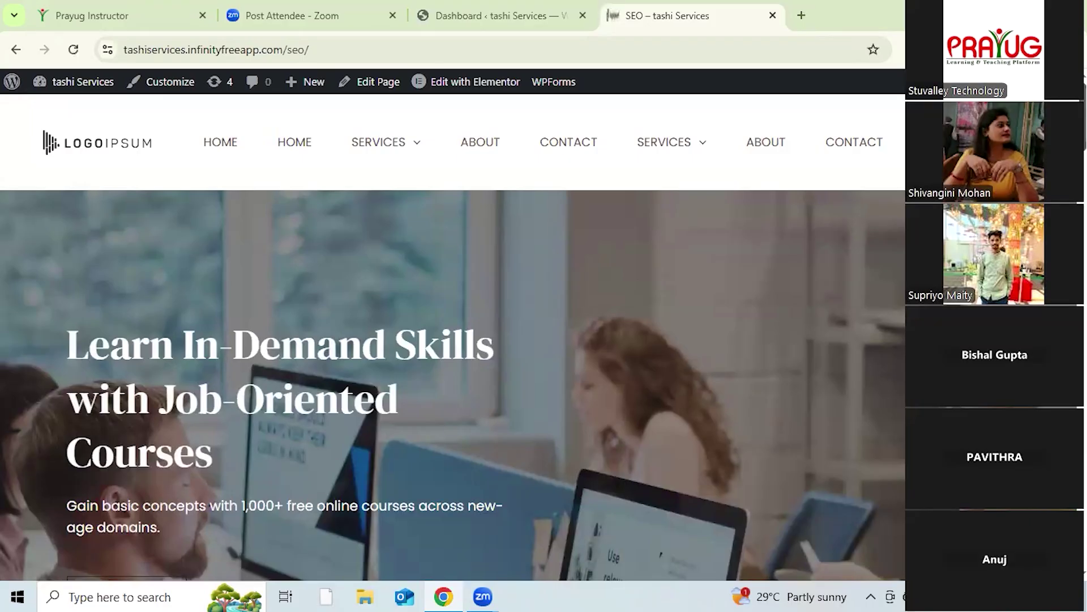
scroll(454, 340, down, 20)
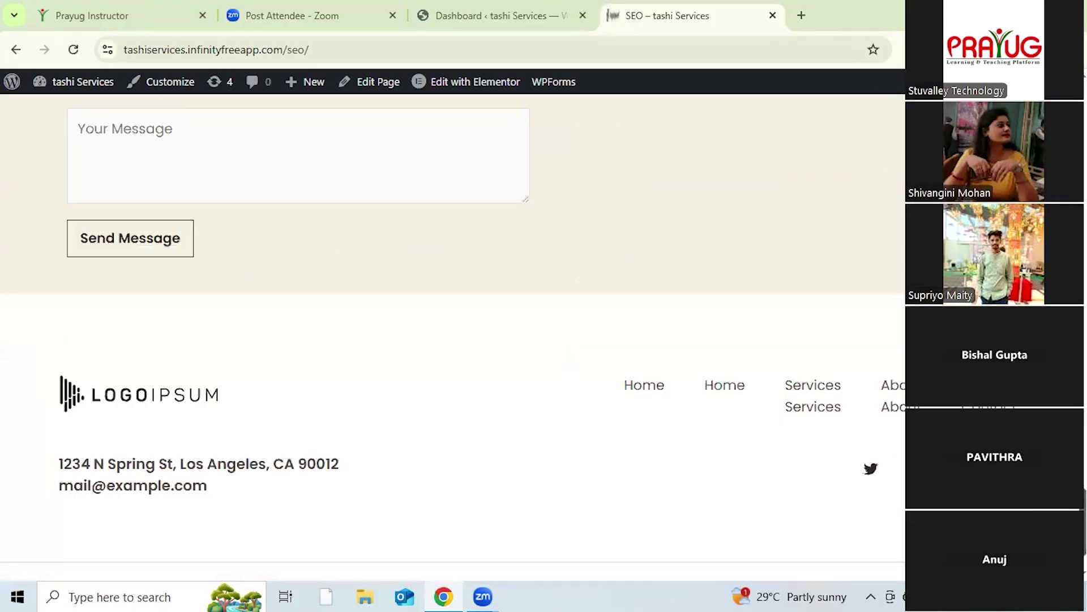
scroll(453, 339, up, 4)
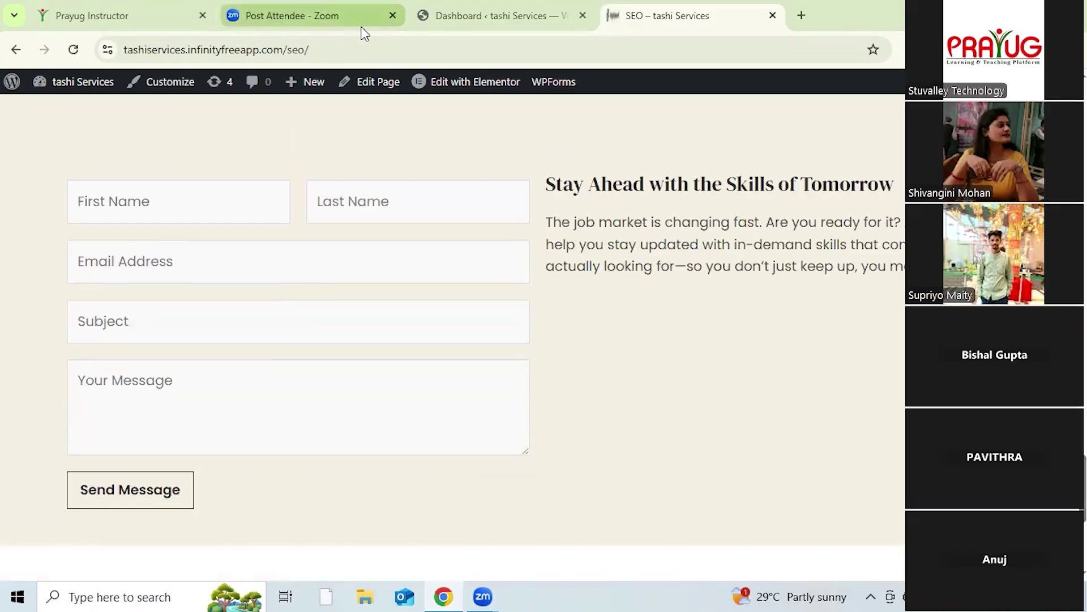
click(456, 85)
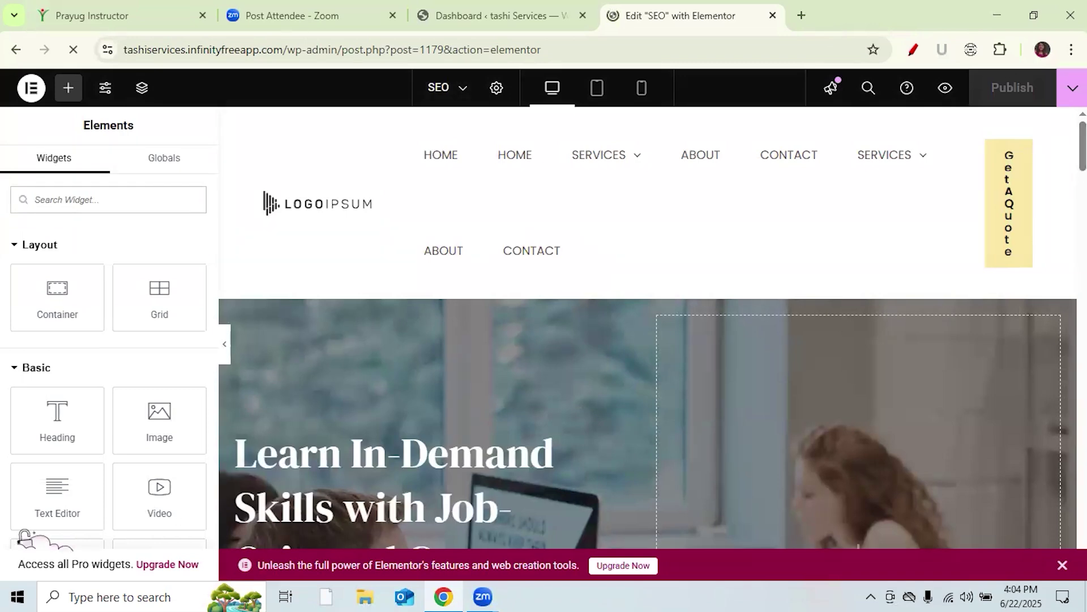
- Mark the contact form with a red check mark and outline its widget edit handle in red
drag(1082, 146, 1083, 509)
scroll(283, 321, up, 6)
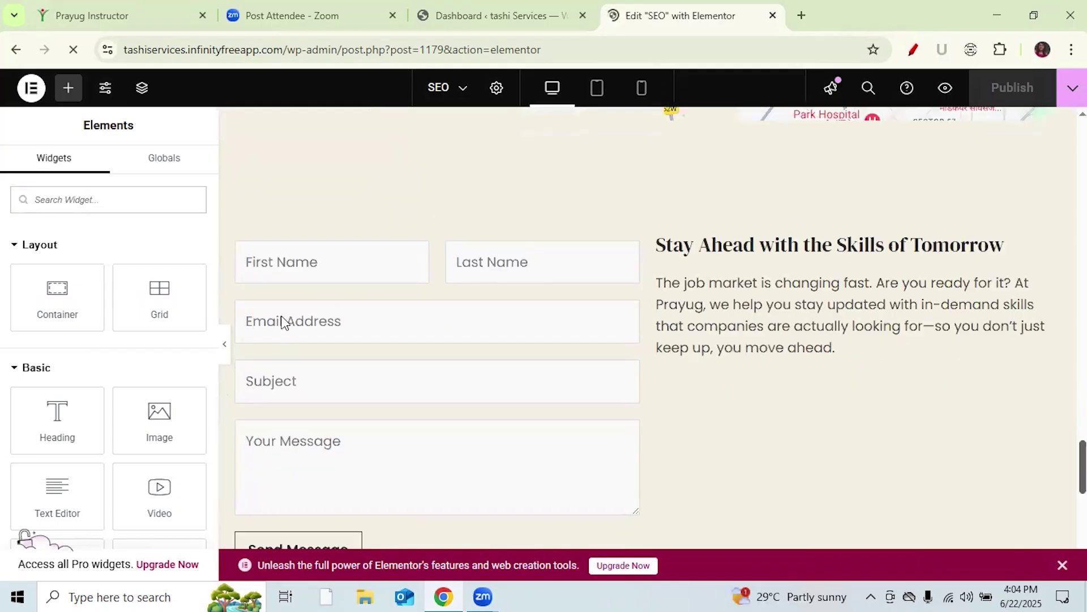
click(917, 51)
drag(249, 262, 334, 192)
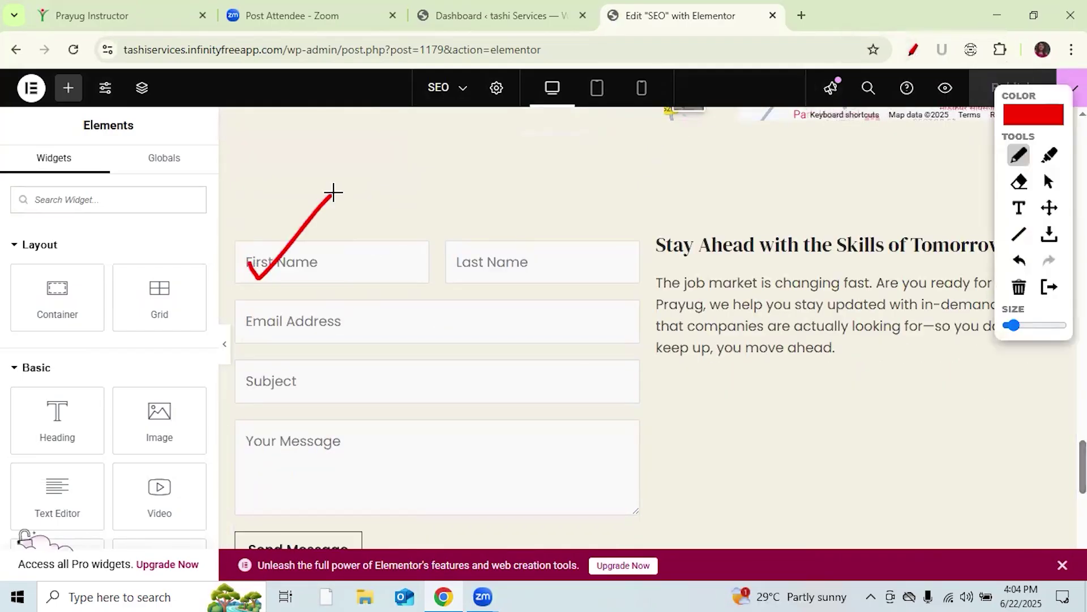
click(1052, 184)
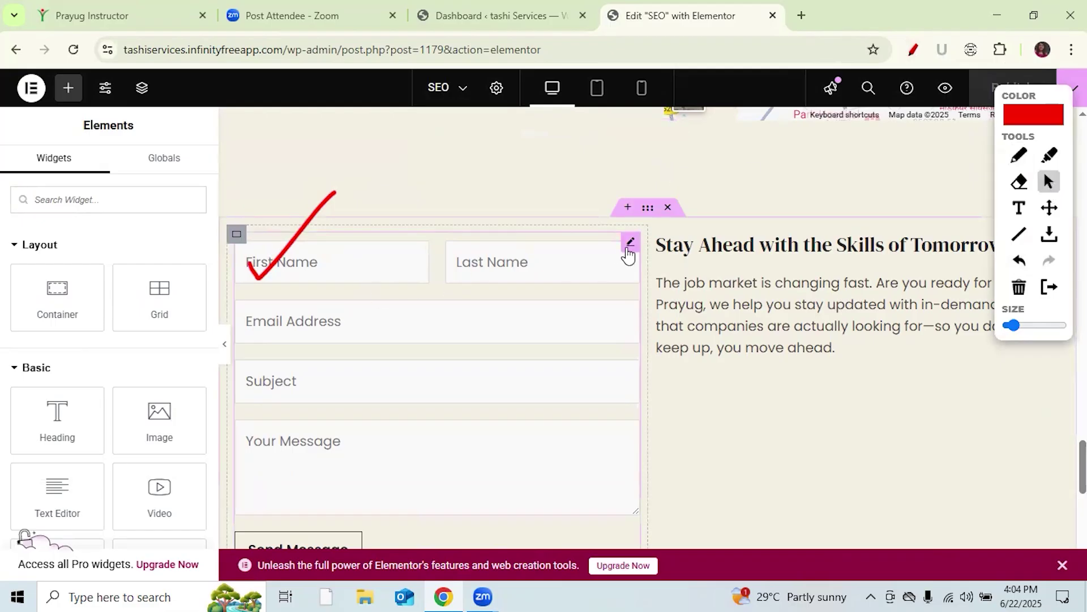
click(1018, 154)
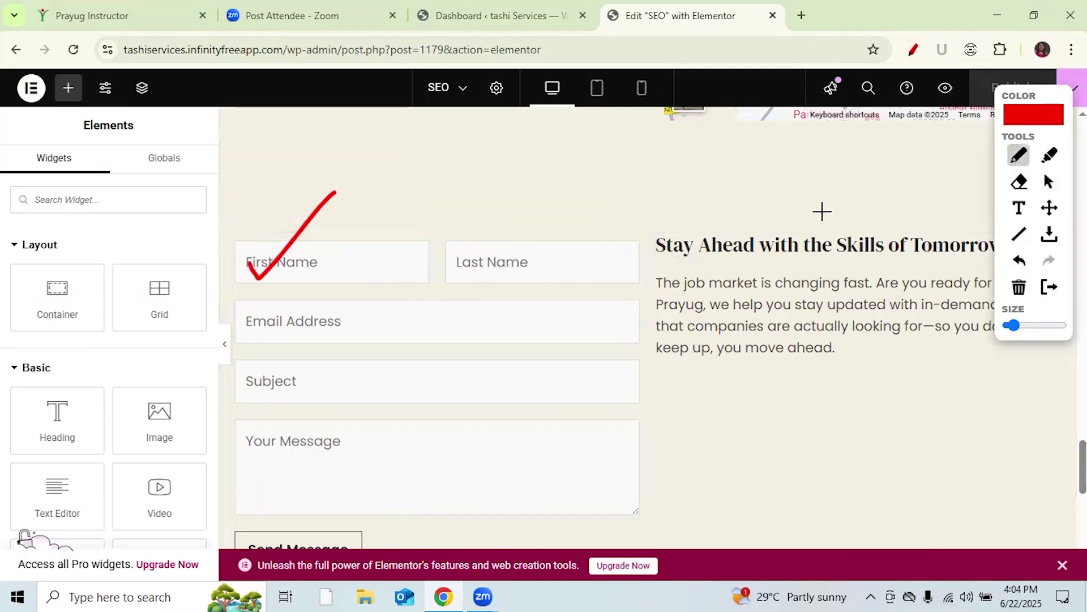
mouse_move(648, 219)
mouse_down()
mouse_move(614, 218)
mouse_move(619, 267)
mouse_move(654, 263)
mouse_up()
click(1050, 182)
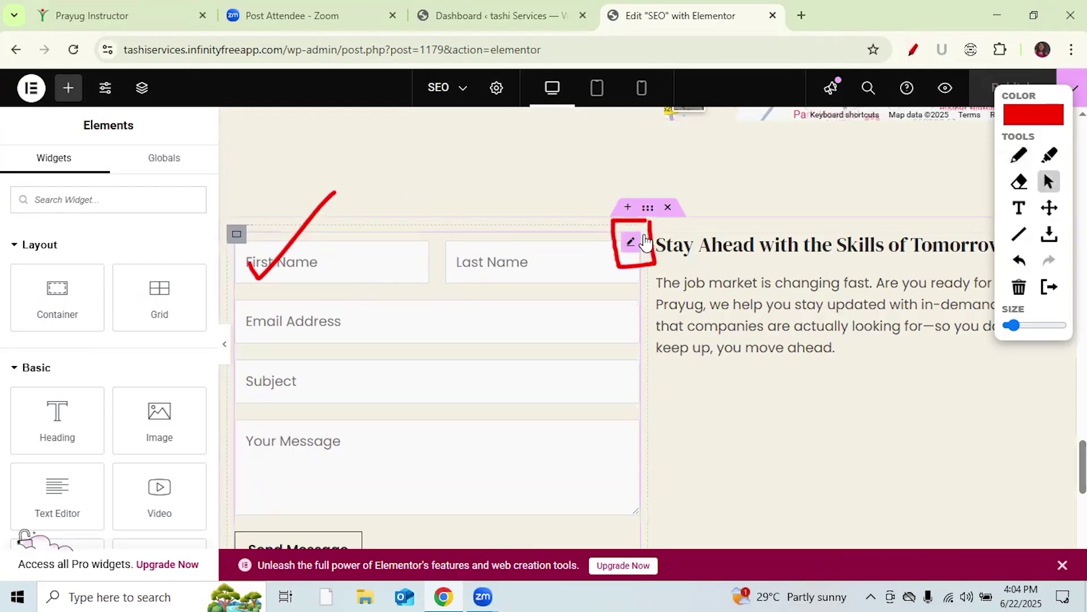
- Open the contact form's WPForms widget settings and outline the New form option in red
click(632, 243)
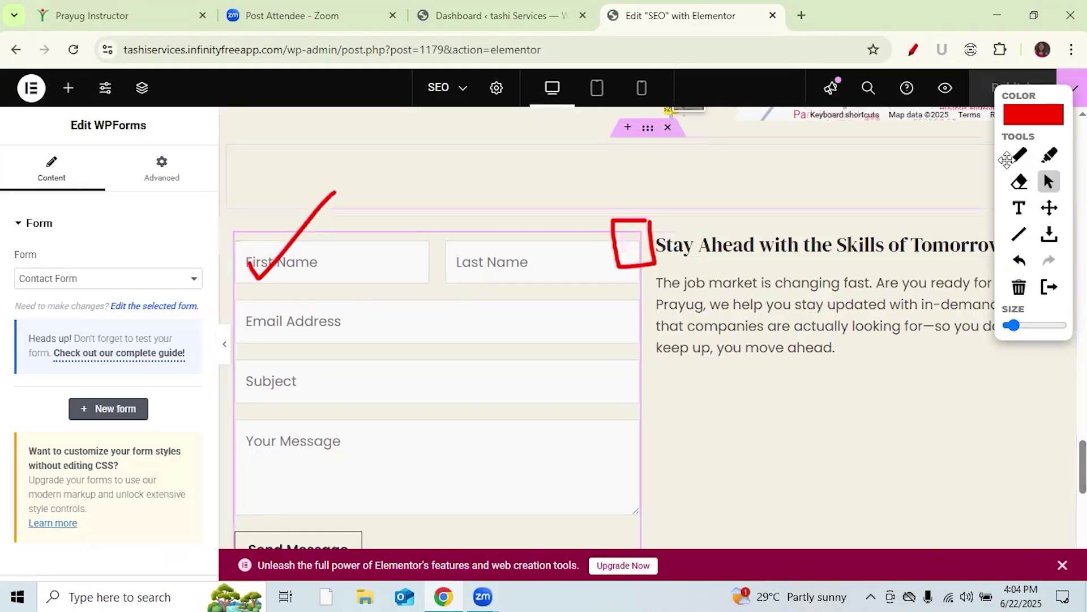
click(1019, 155)
drag(51, 436, 176, 442)
mouse_move(165, 390)
mouse_down()
mouse_move(80, 383)
mouse_move(64, 439)
mouse_up()
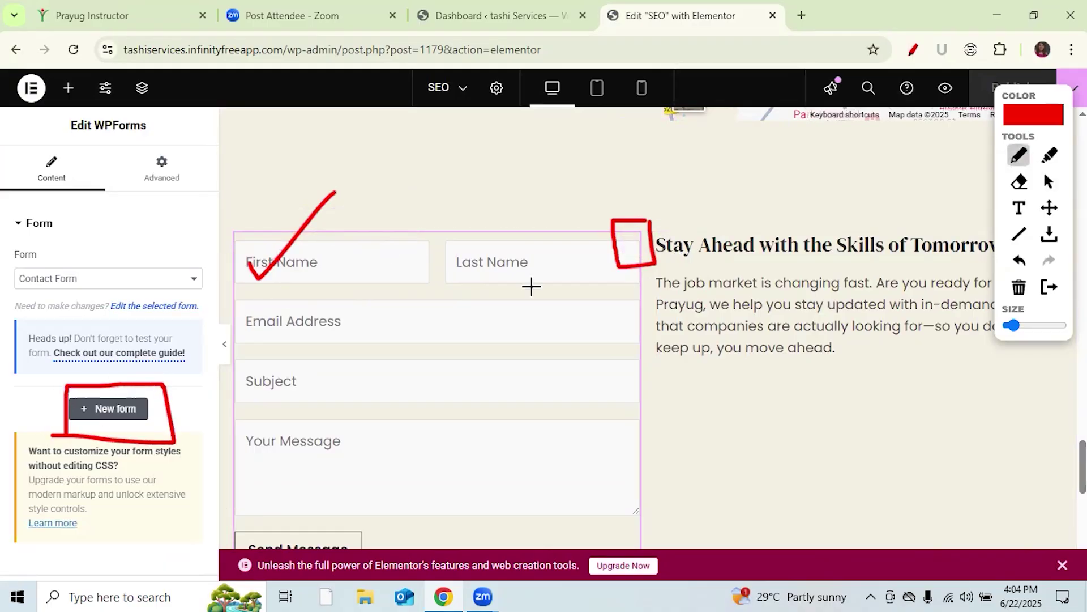
- Start a new form from the WPForms widget and clear all red annotations from the page
click(1048, 181)
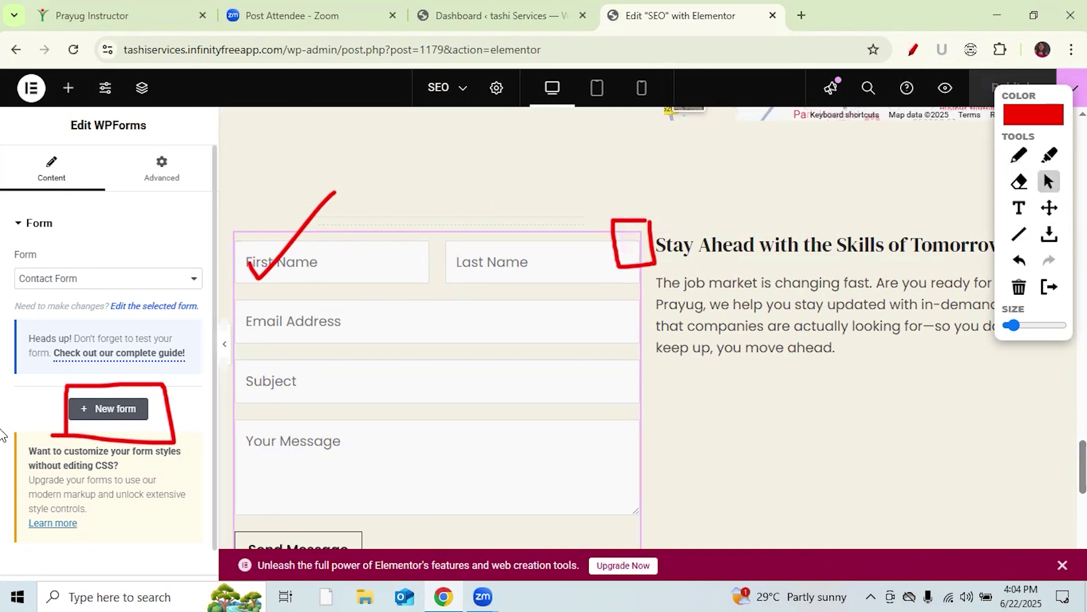
click(97, 403)
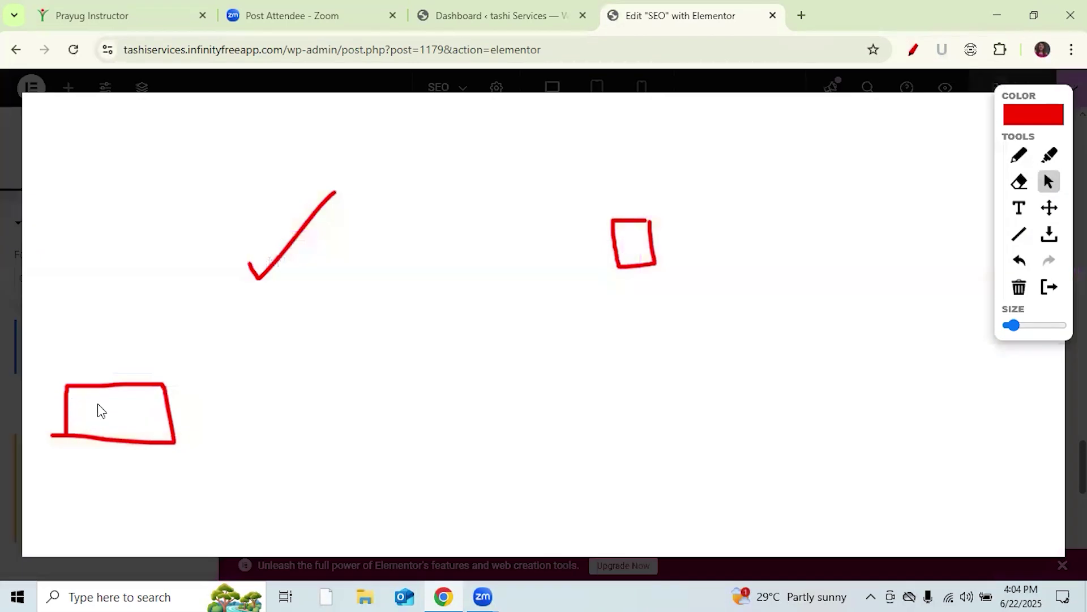
click(1019, 289)
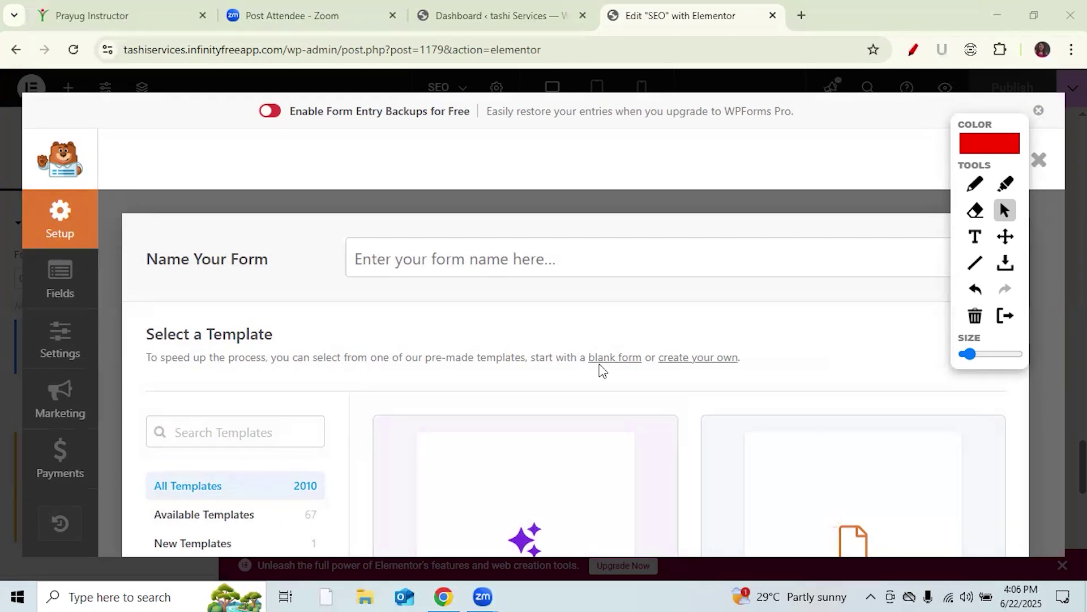
drag(1009, 124, 1023, 114)
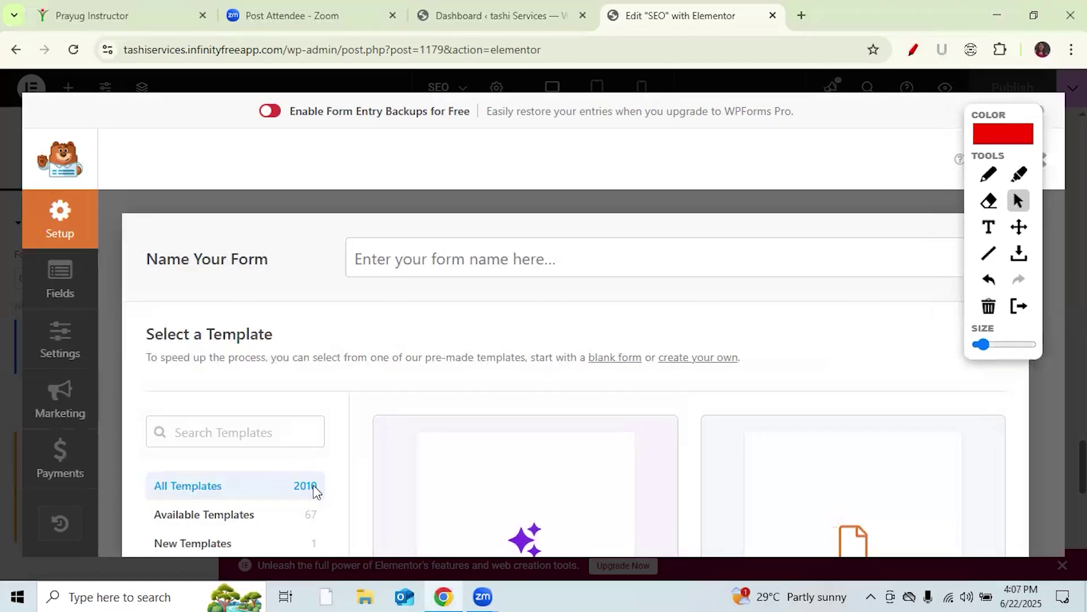
key(alt+u)
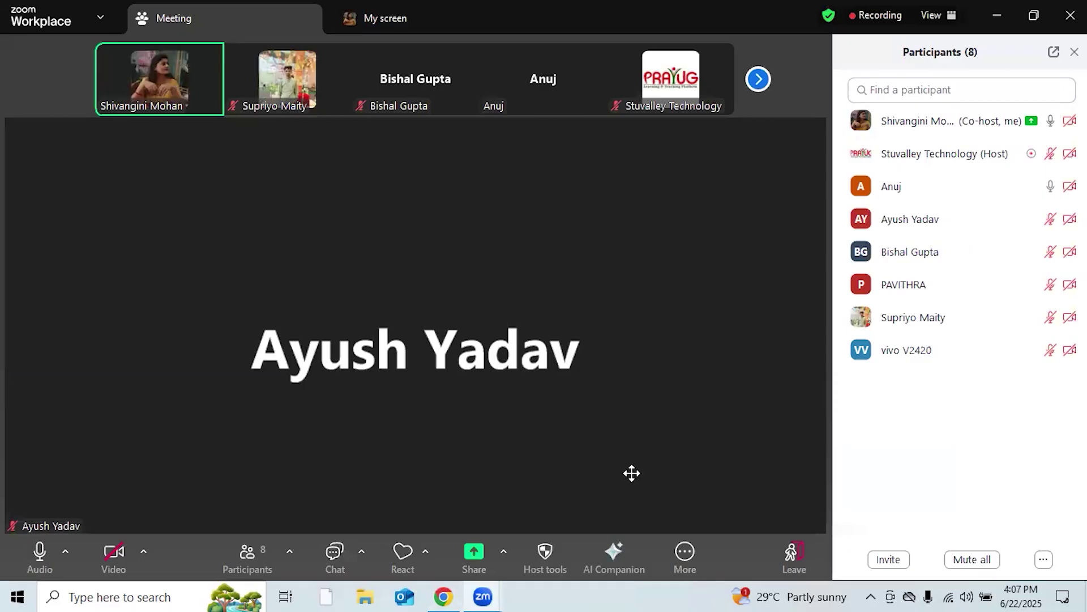
key(alt+u)
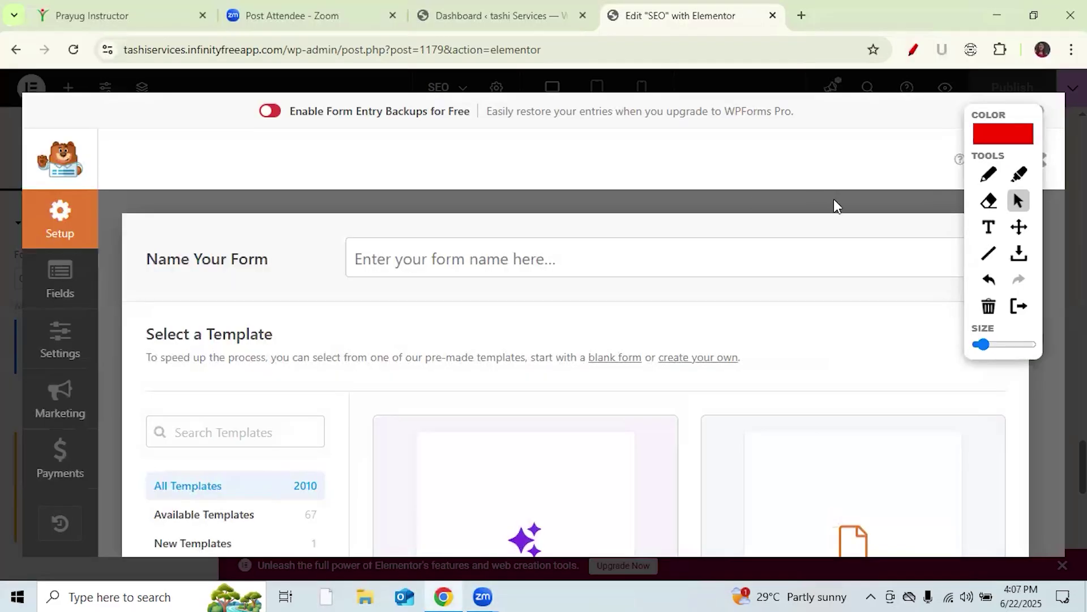
- Underline the Name Your Form label in red and name the form "Prayug Contact Form"
click(988, 174)
drag(147, 271, 256, 273)
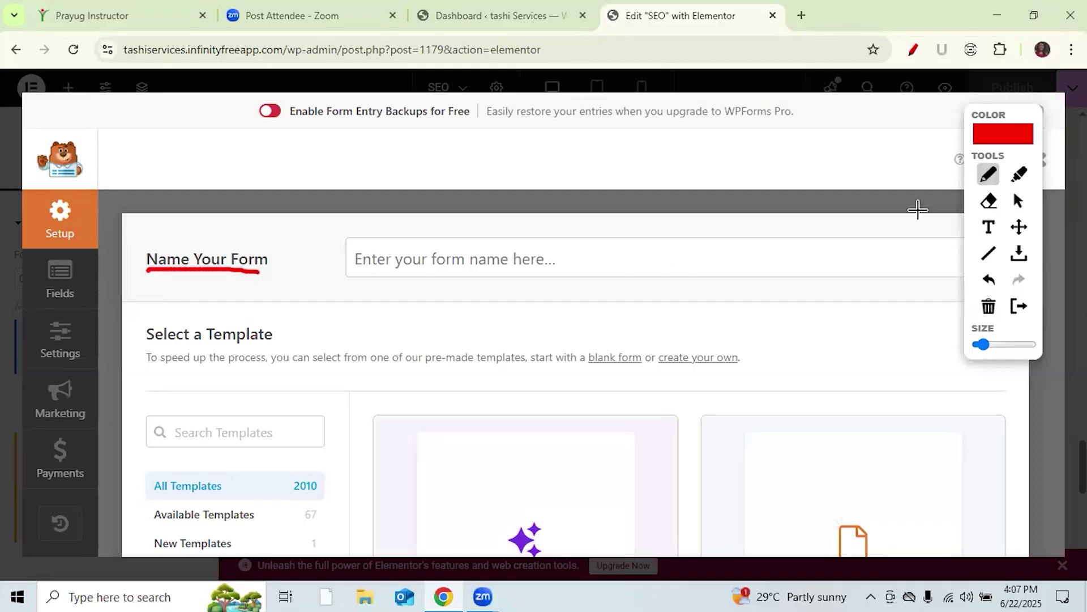
click(1019, 202)
click(427, 258)
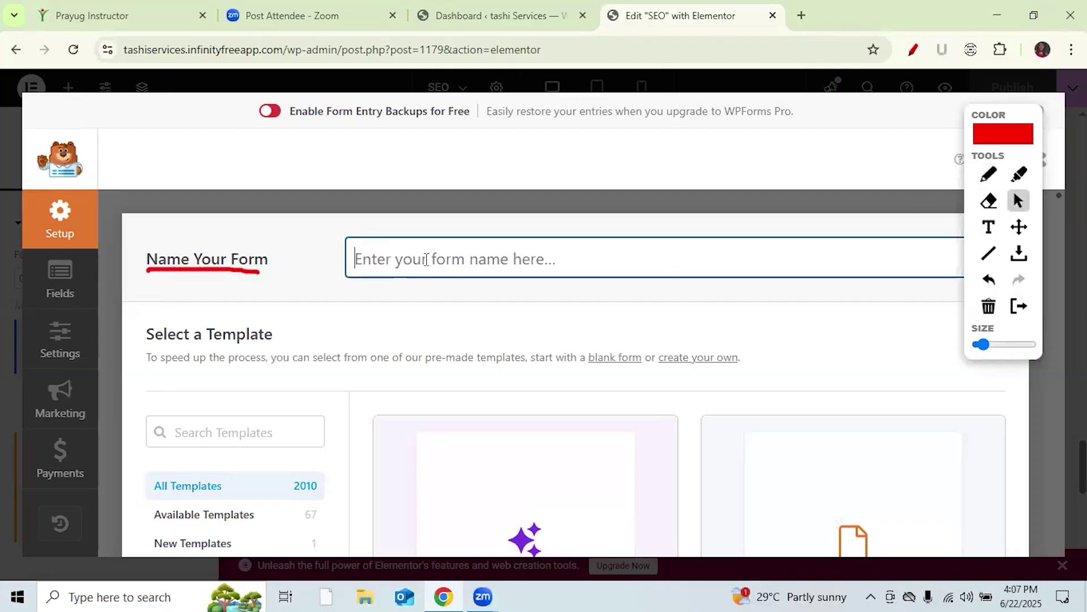
text(Pra)
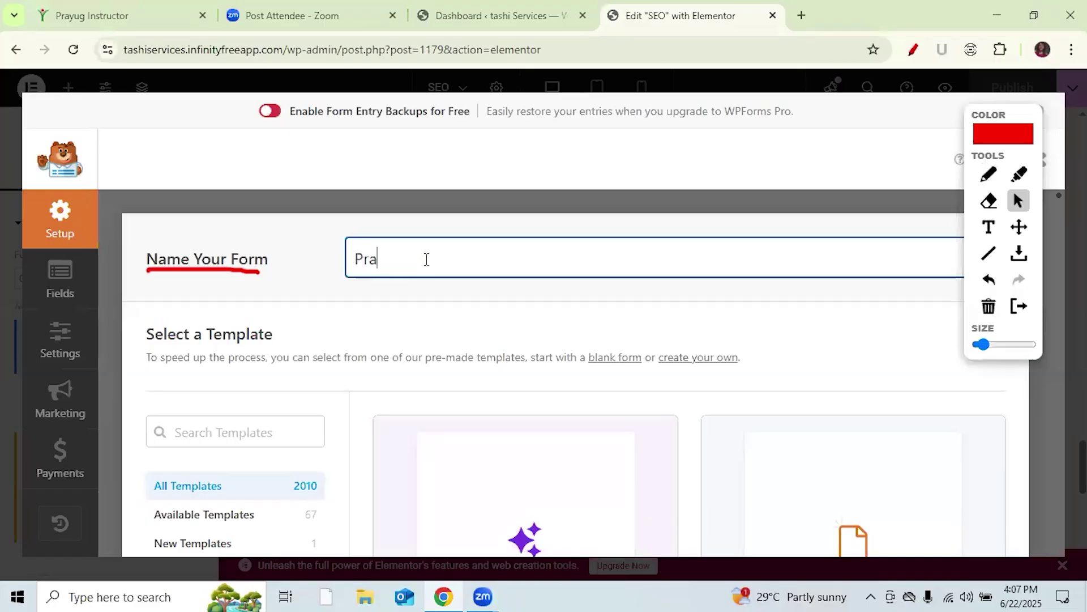
text(yug Contact Form)
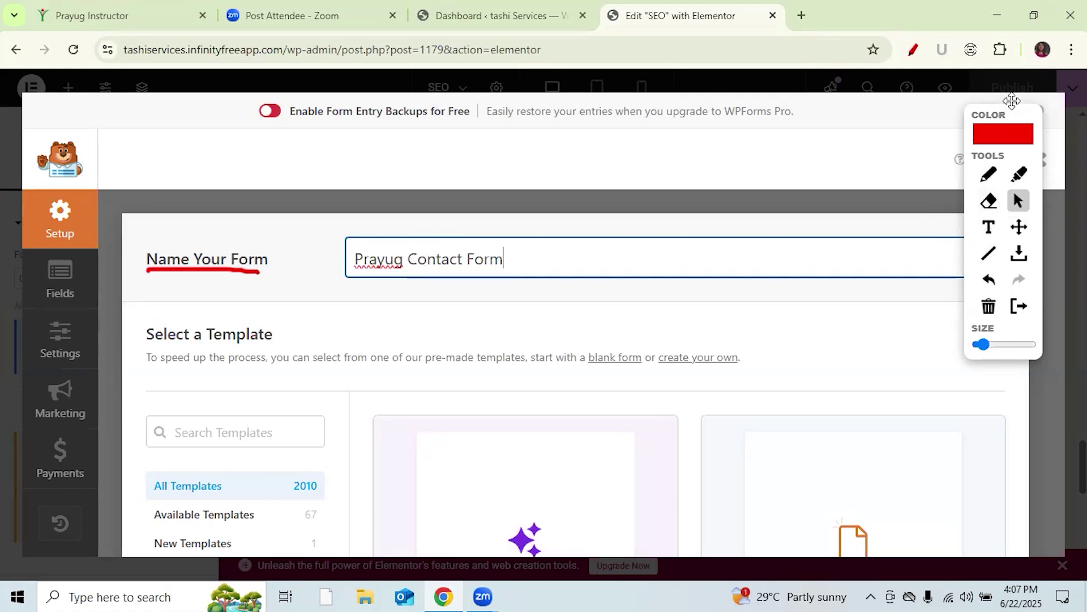
- Close the annotation tool, browse the available form templates and create the form from the Blank Form template
drag(1007, 112, 938, 100)
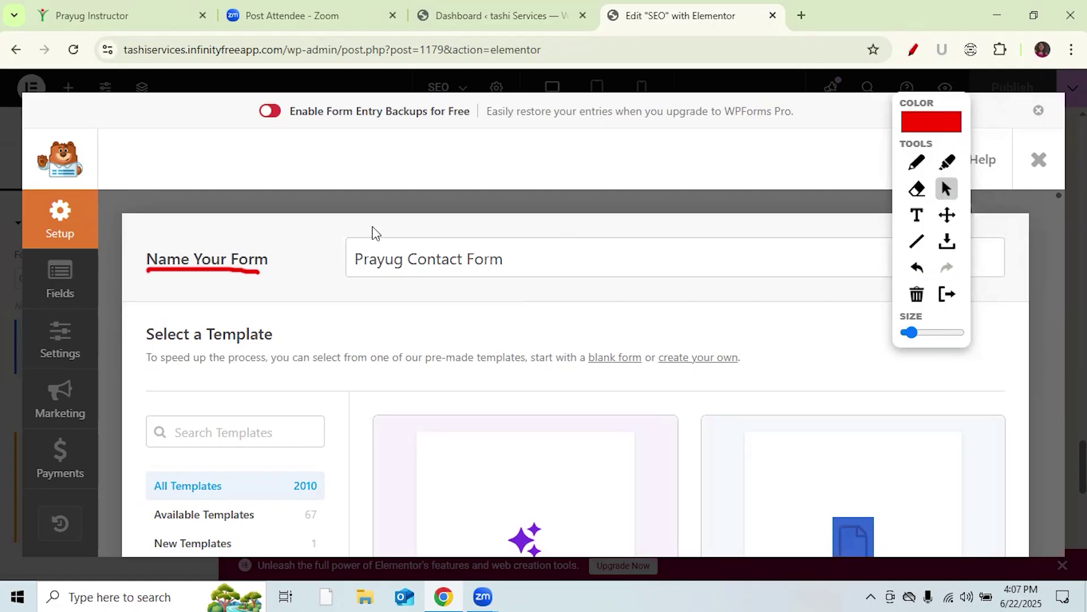
click(913, 50)
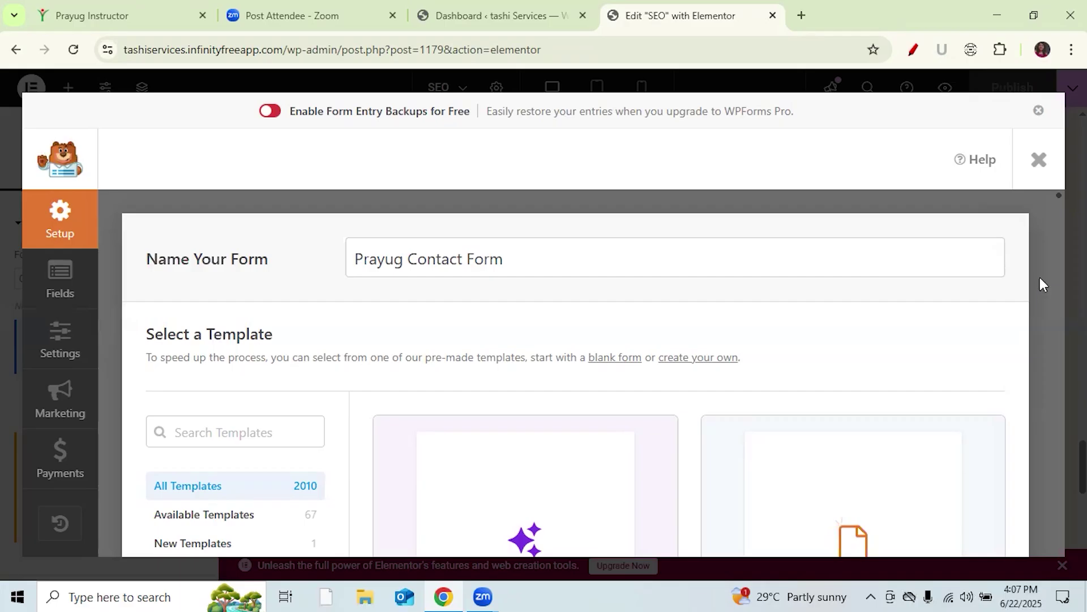
scroll(1041, 279, down, 5)
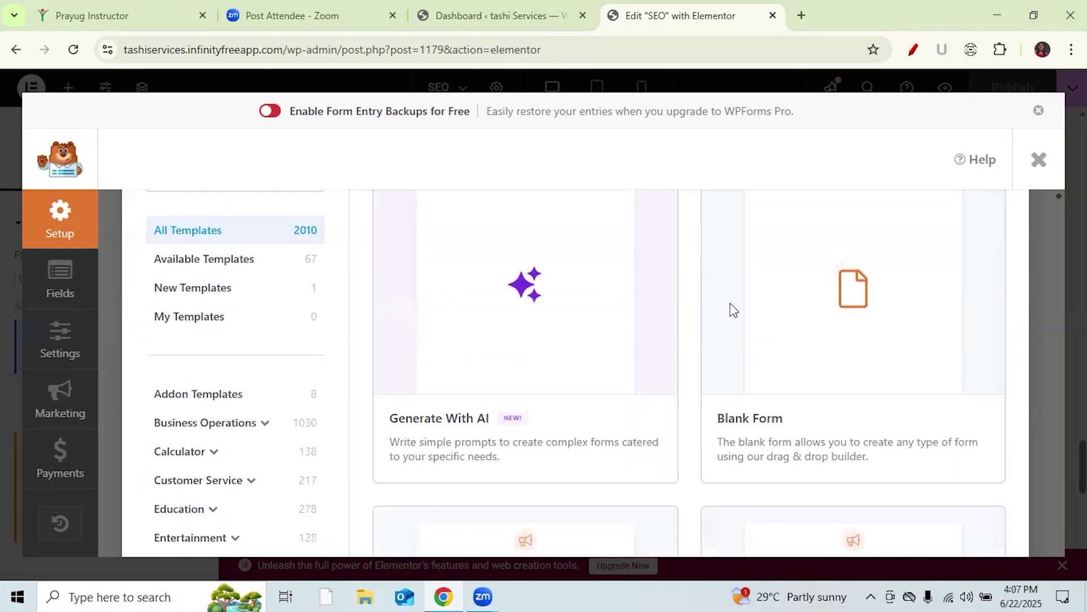
mouse_move(468, 405)
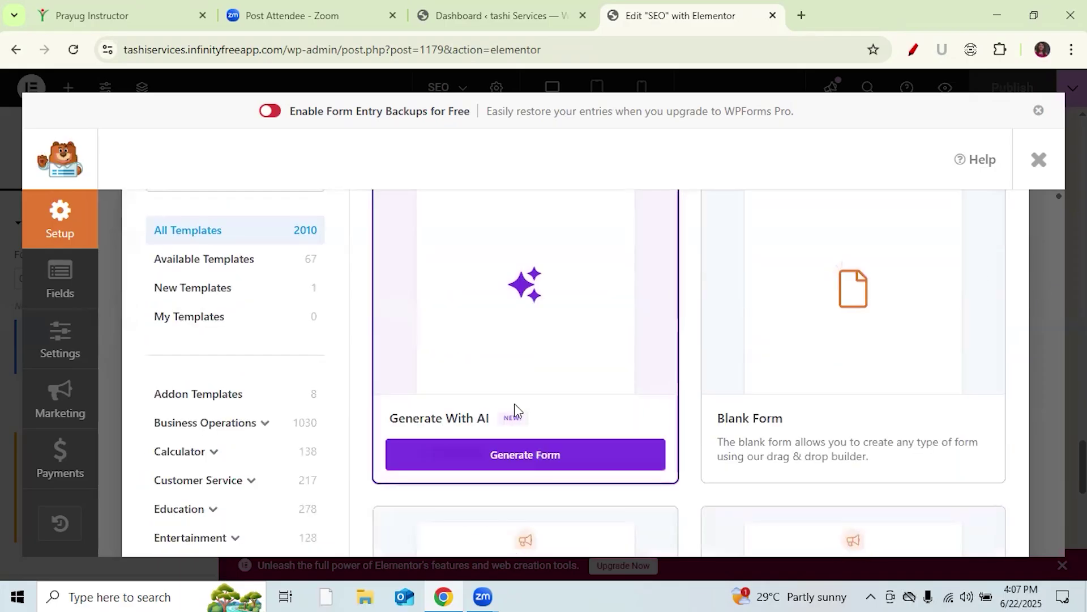
mouse_move(823, 352)
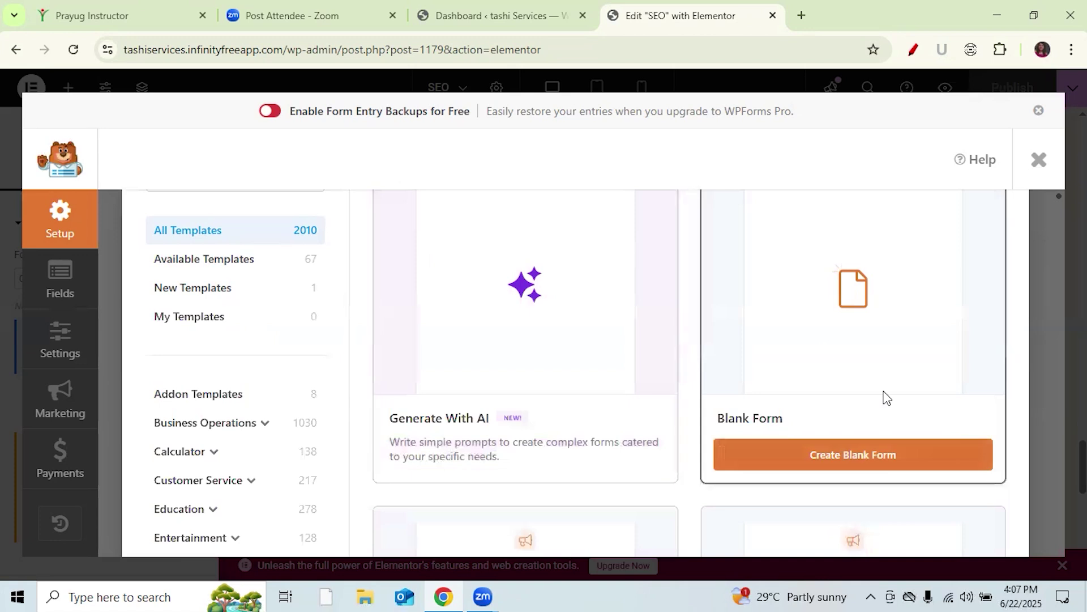
scroll(887, 398, down, 3)
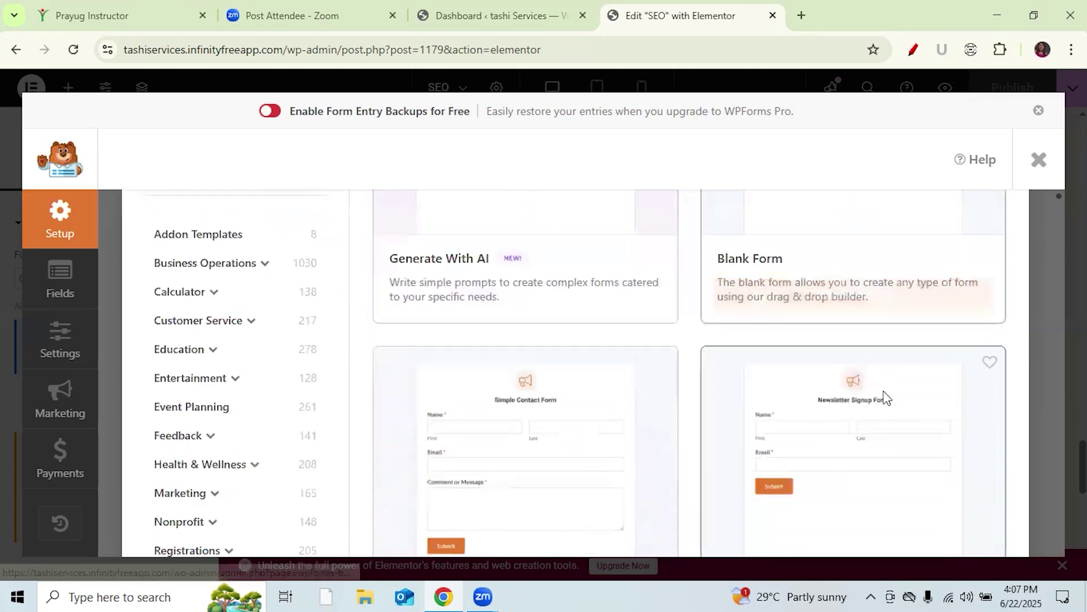
scroll(887, 398, down, 2)
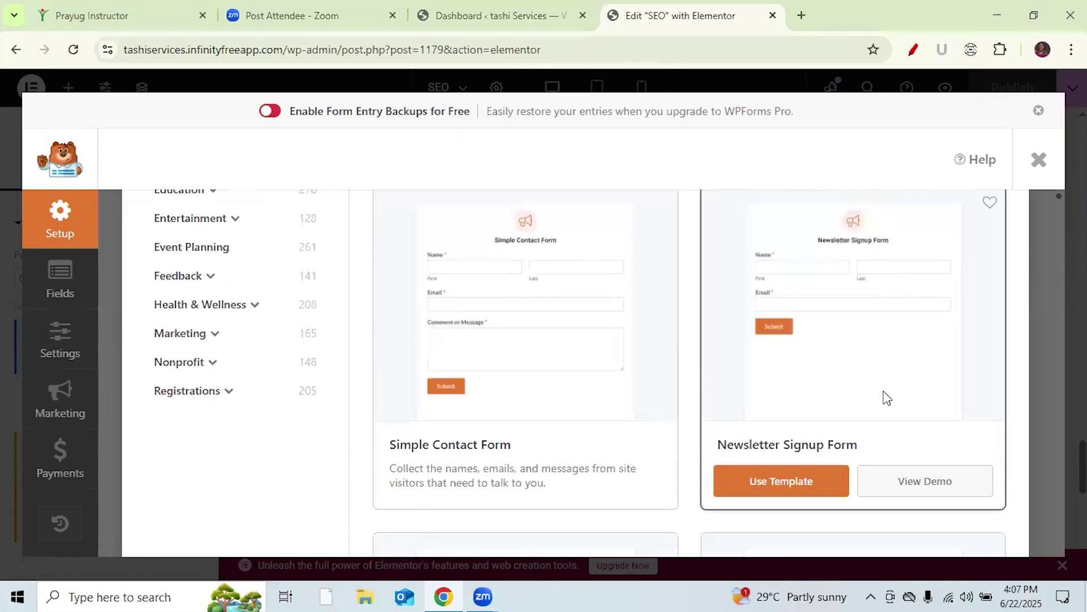
mouse_move(547, 316)
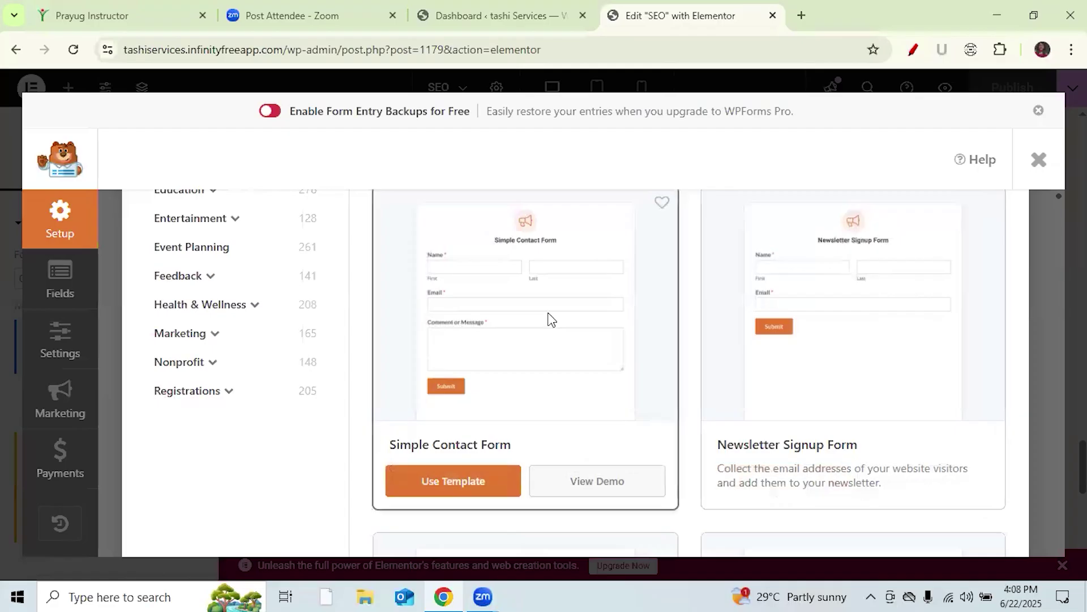
scroll(548, 314, up, 4)
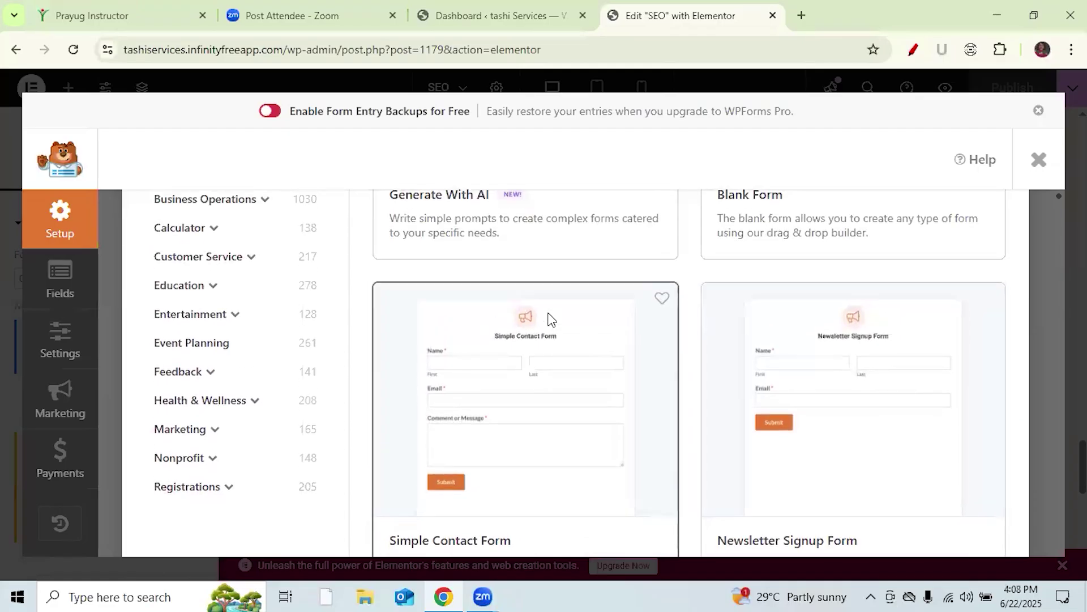
mouse_move(855, 230)
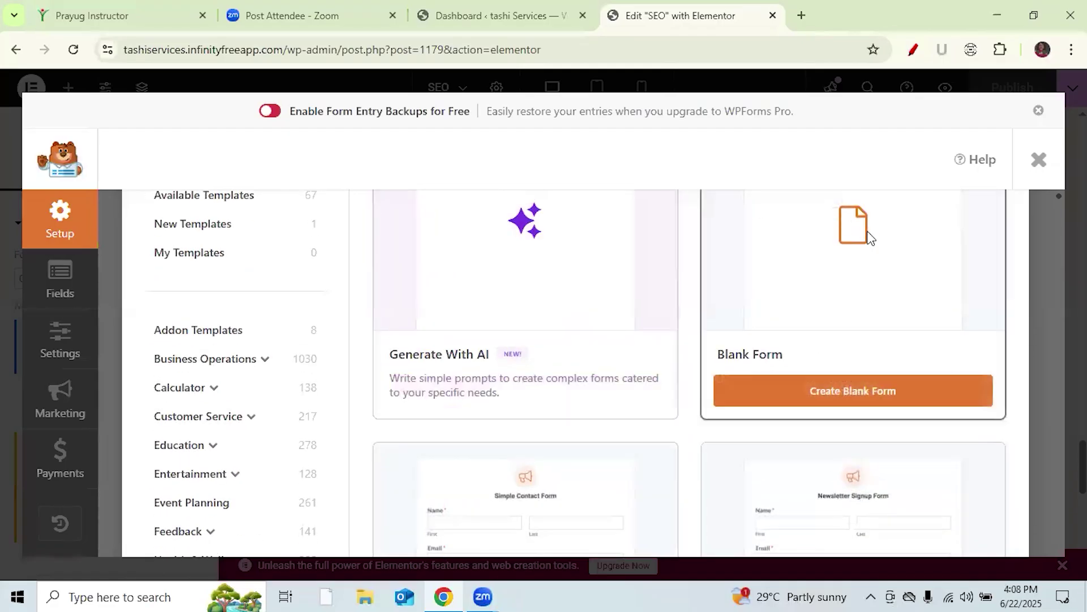
click(855, 397)
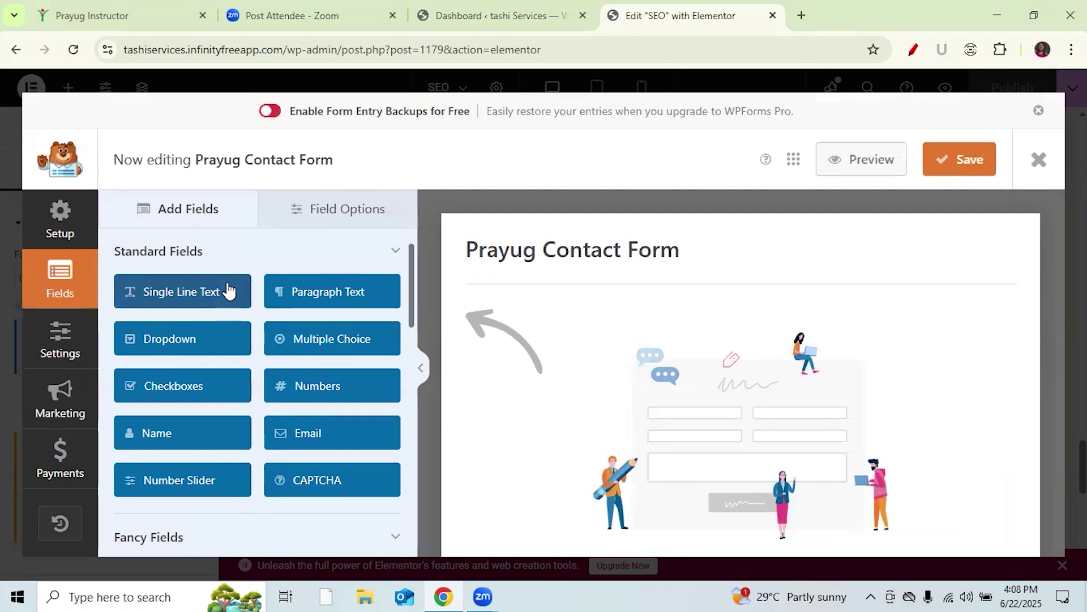
- Add Numbers, Name, Email and Paragraph Text fields to the form, placing Email first, Name second and Paragraph Text third
drag(310, 388, 526, 383)
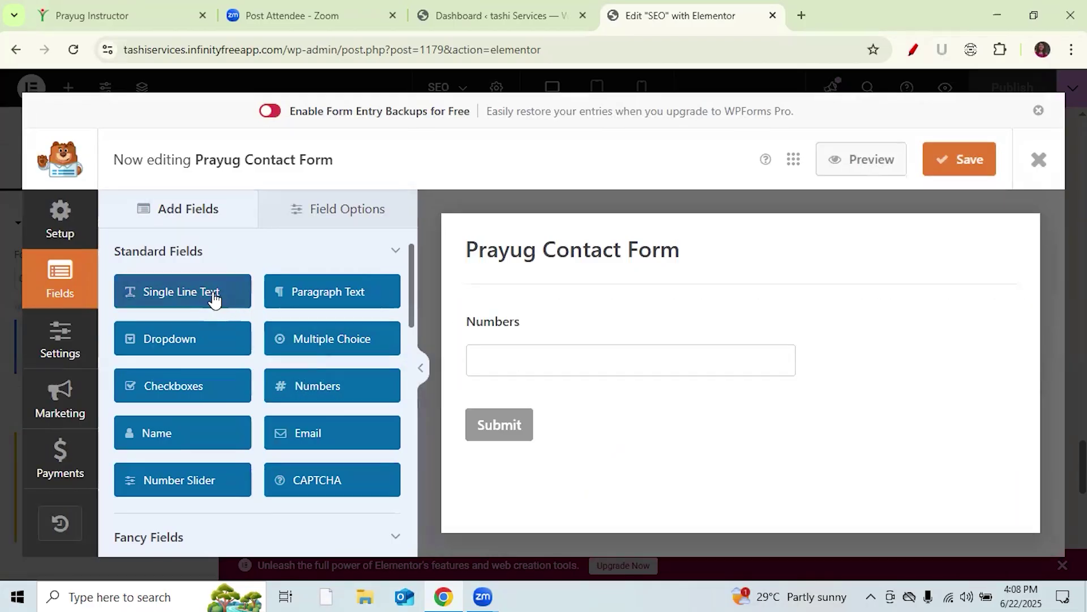
drag(201, 432, 553, 365)
drag(357, 436, 607, 410)
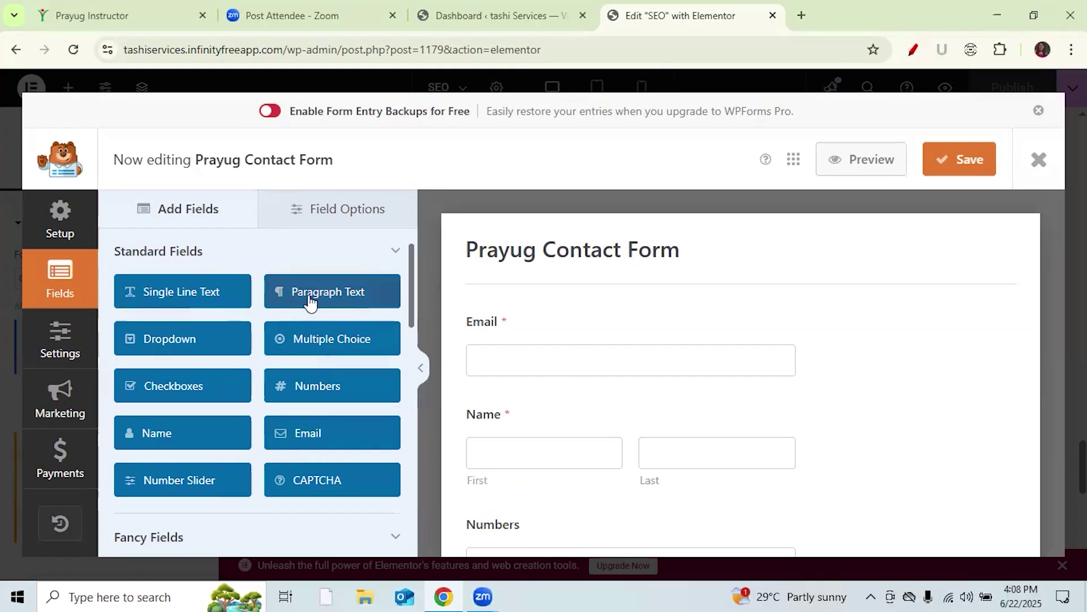
drag(309, 297, 592, 415)
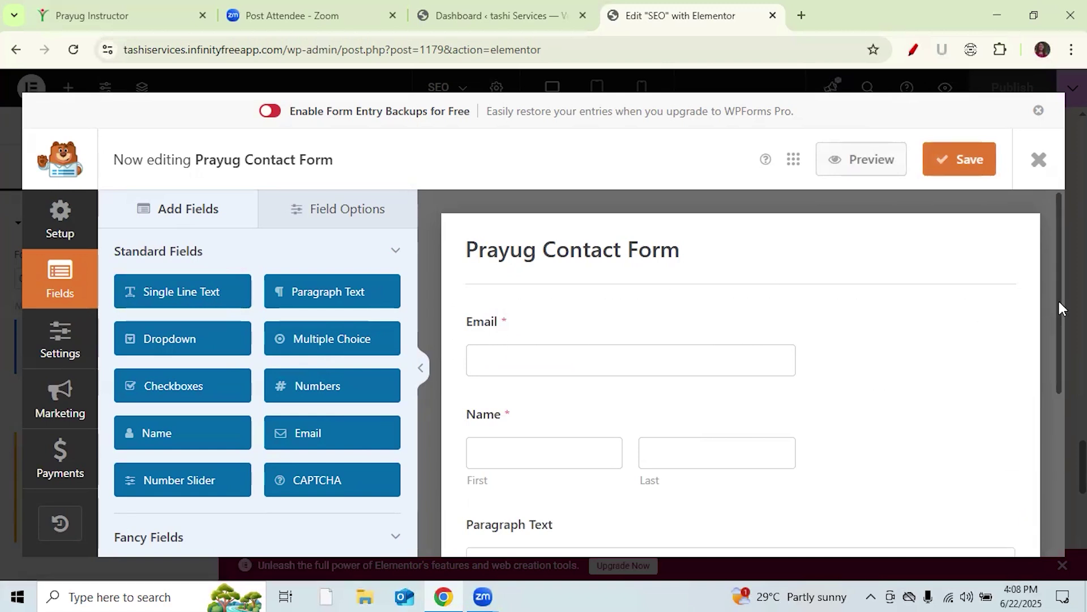
- Reorder the form fields so that Name comes first, followed by Numbers, Email and Paragraph Text
scroll(1058, 302, down, 2)
scroll(1050, 351, up, 2)
drag(786, 379, 759, 291)
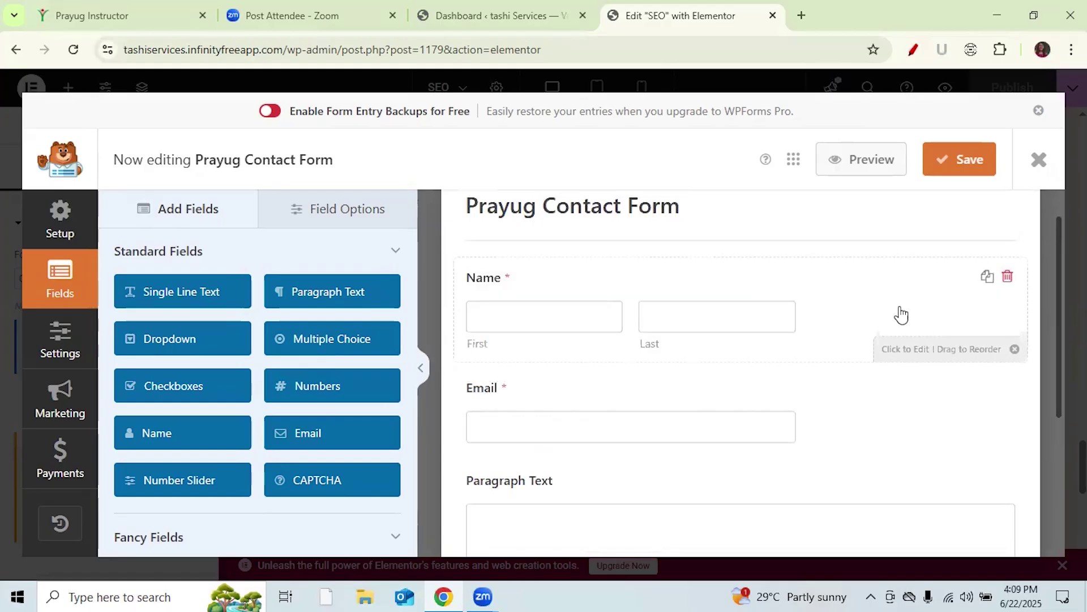
scroll(872, 397, down, 3)
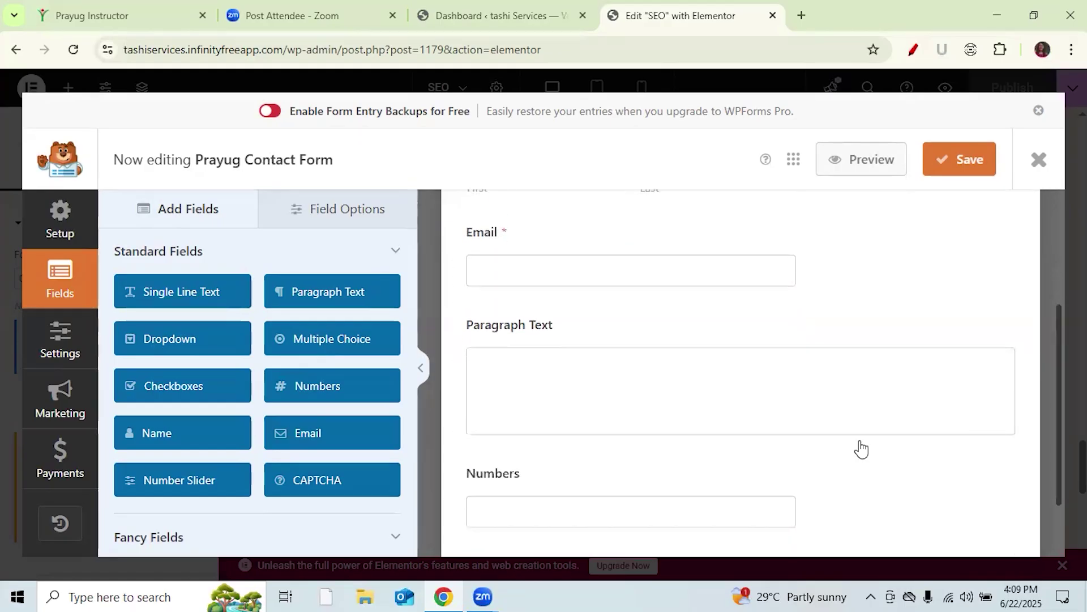
drag(796, 491, 778, 240)
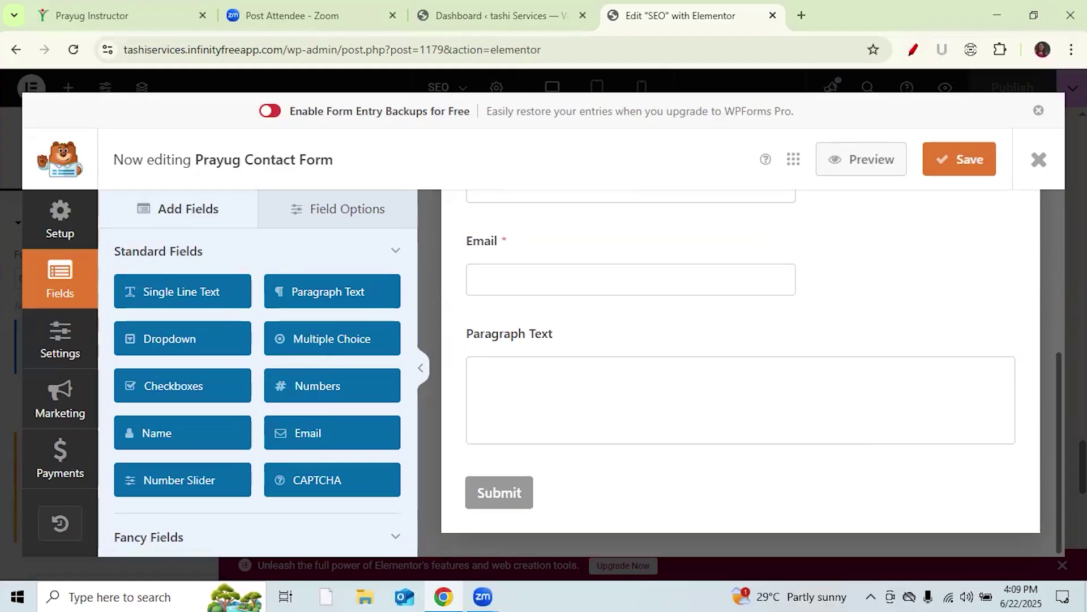
scroll(1041, 318, up, 3)
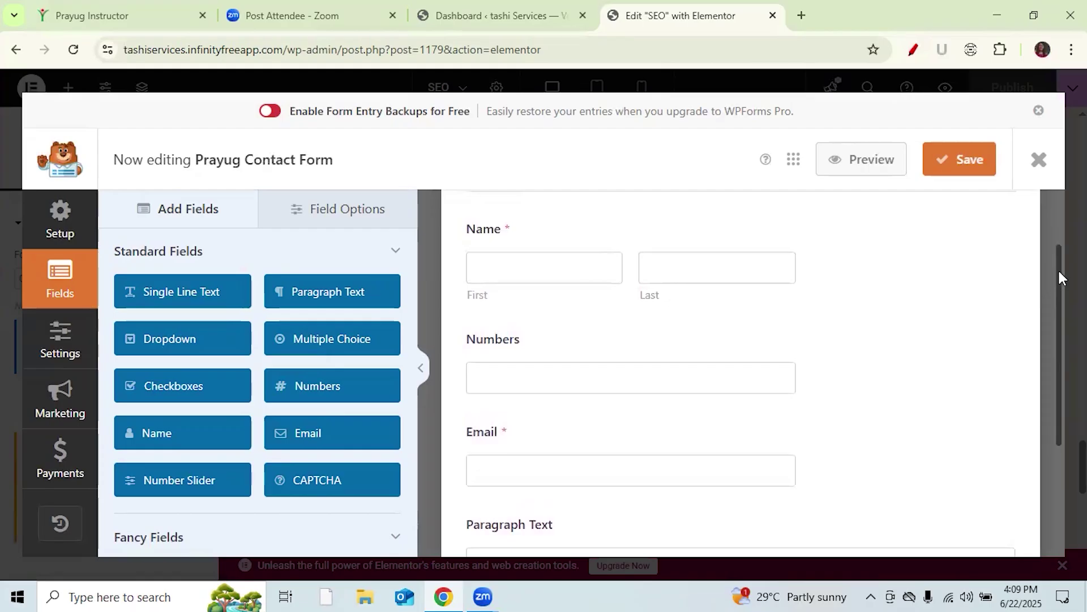
- Circle the Name field's required asterisk and the end of the Numbers label in red, and clear both annotations
click(913, 50)
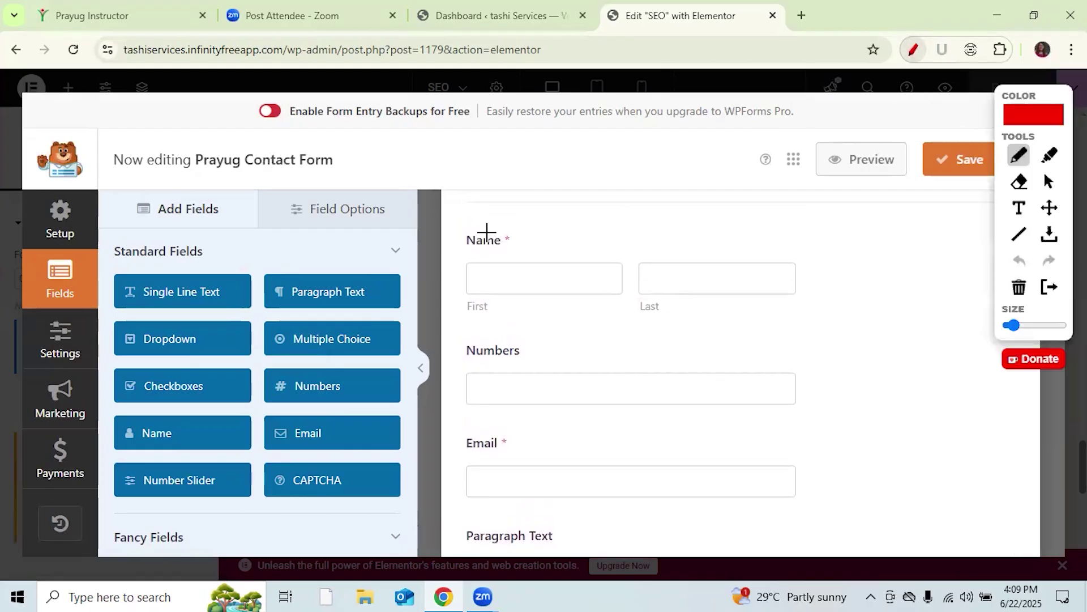
mouse_move(512, 221)
mouse_down()
mouse_move(496, 236)
mouse_move(524, 235)
mouse_move(508, 223)
mouse_up()
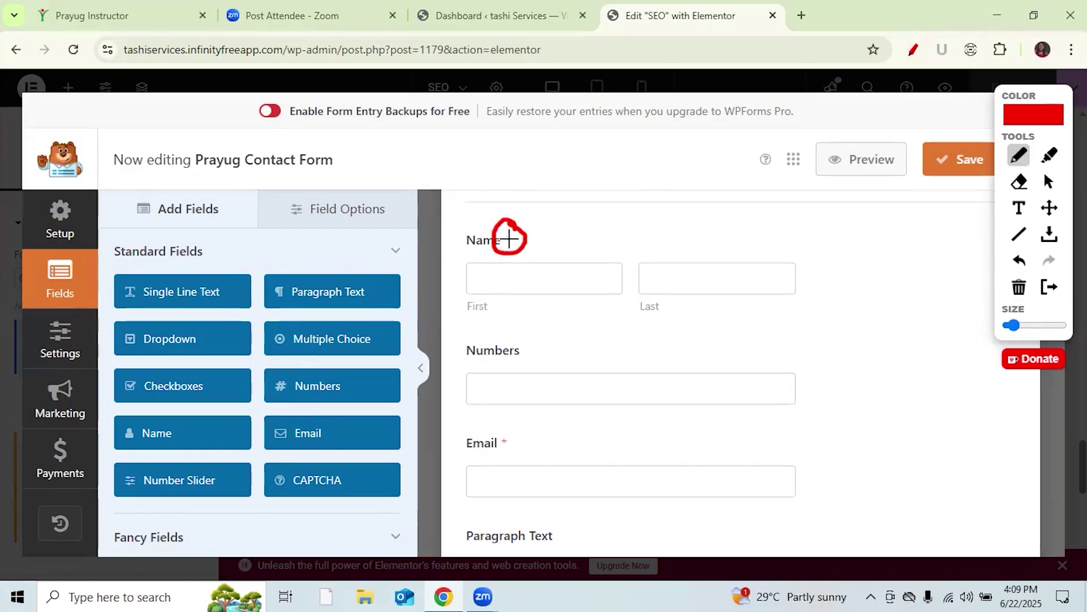
mouse_move(528, 344)
mouse_down()
mouse_move(510, 344)
mouse_move(539, 346)
mouse_move(520, 338)
mouse_up()
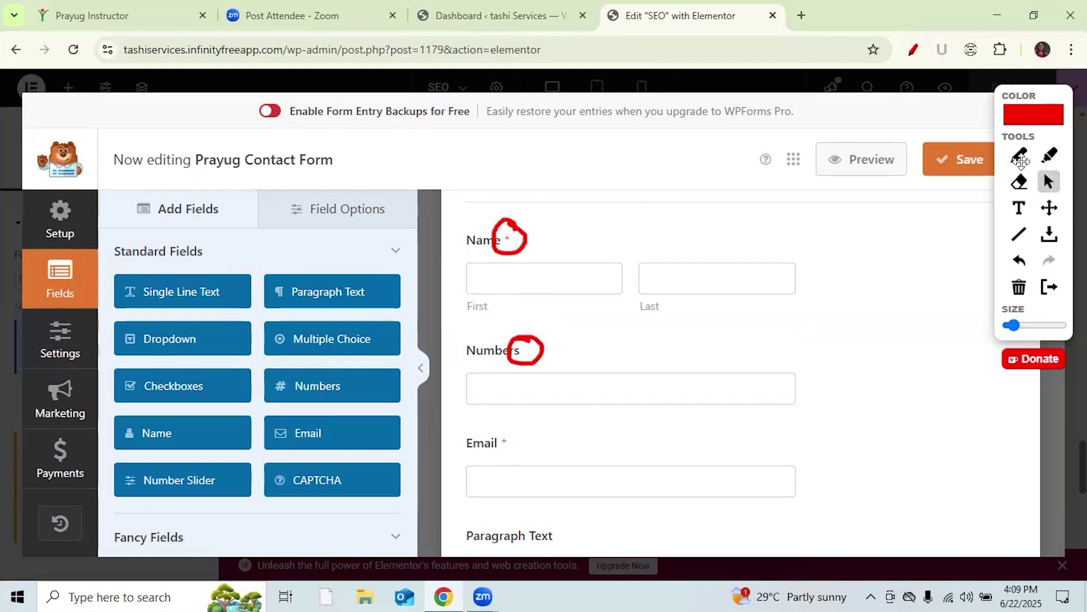
click(1011, 291)
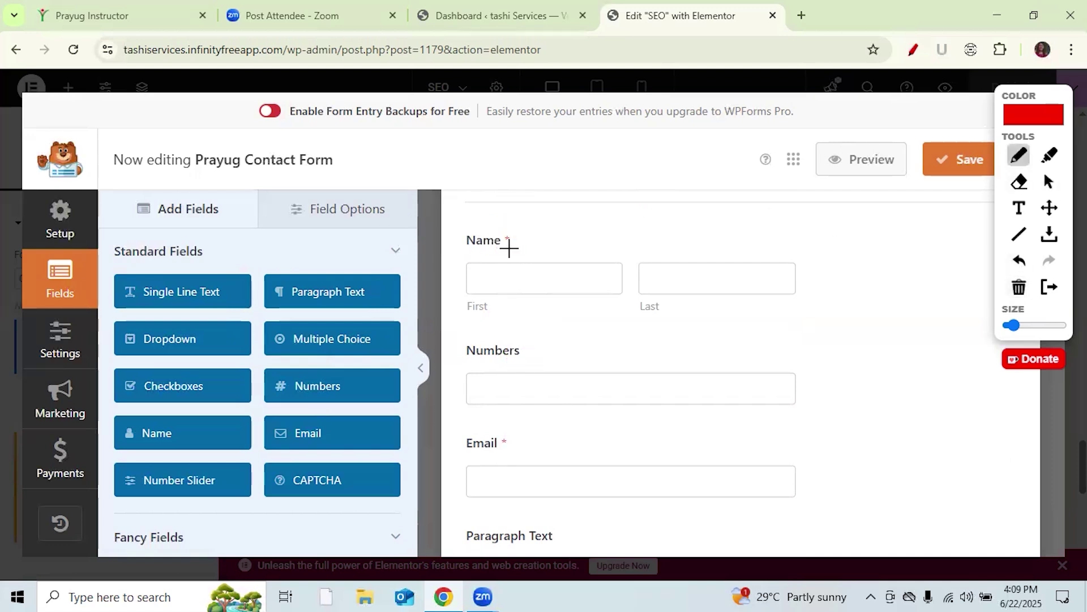
click(1049, 181)
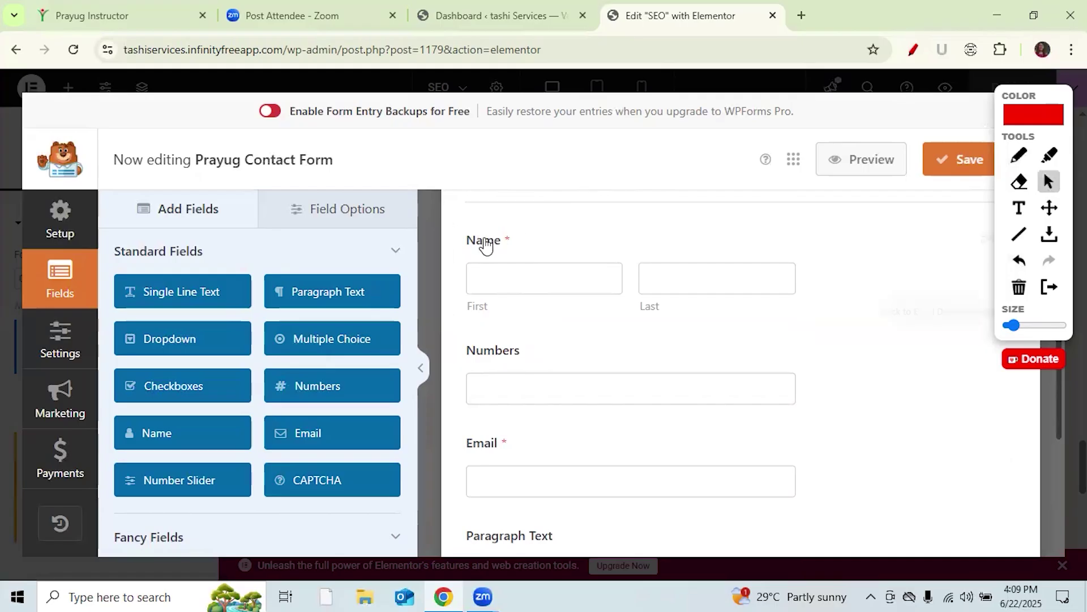
- Change the Name field's label to "Full Name"
click(483, 245)
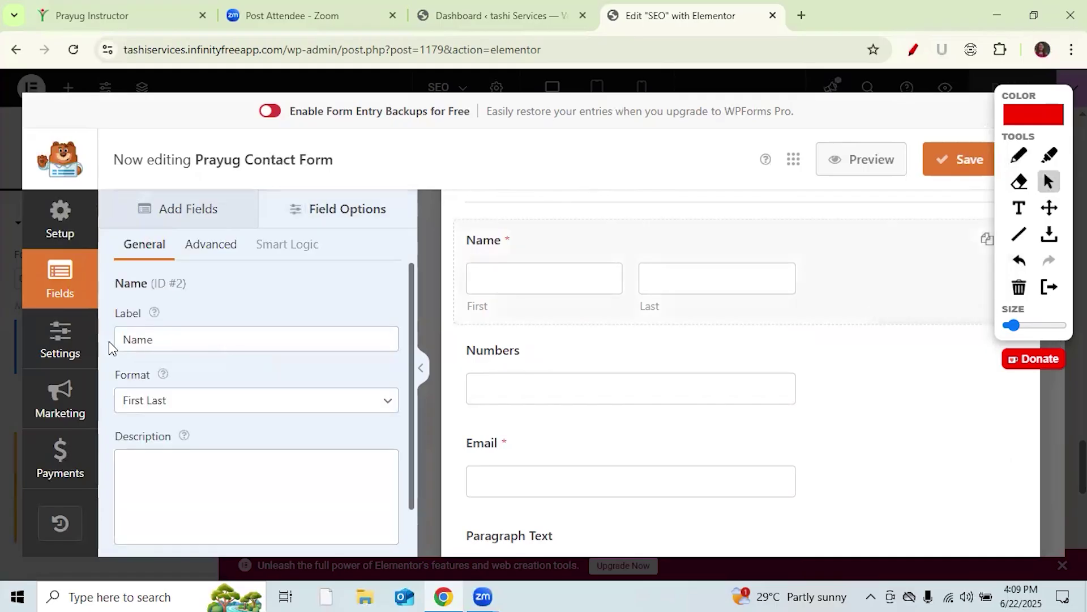
click(123, 344)
text(Full)
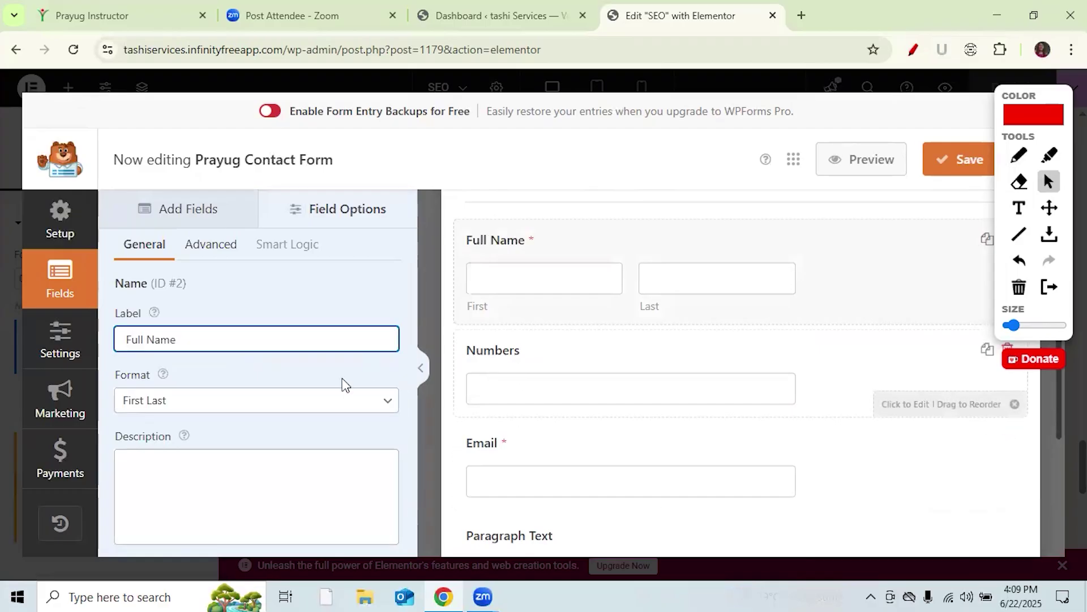
- Change the Numbers field's label to "Contact Number" and make the field required
scroll(417, 421, down, 1)
scroll(417, 420, down, 2)
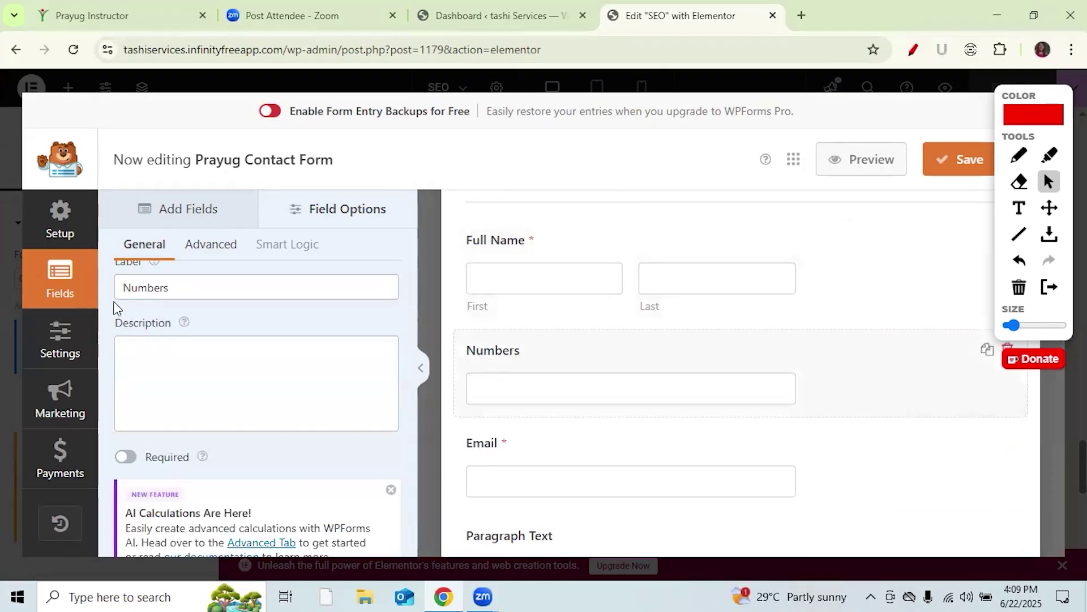
drag(168, 288, 90, 287)
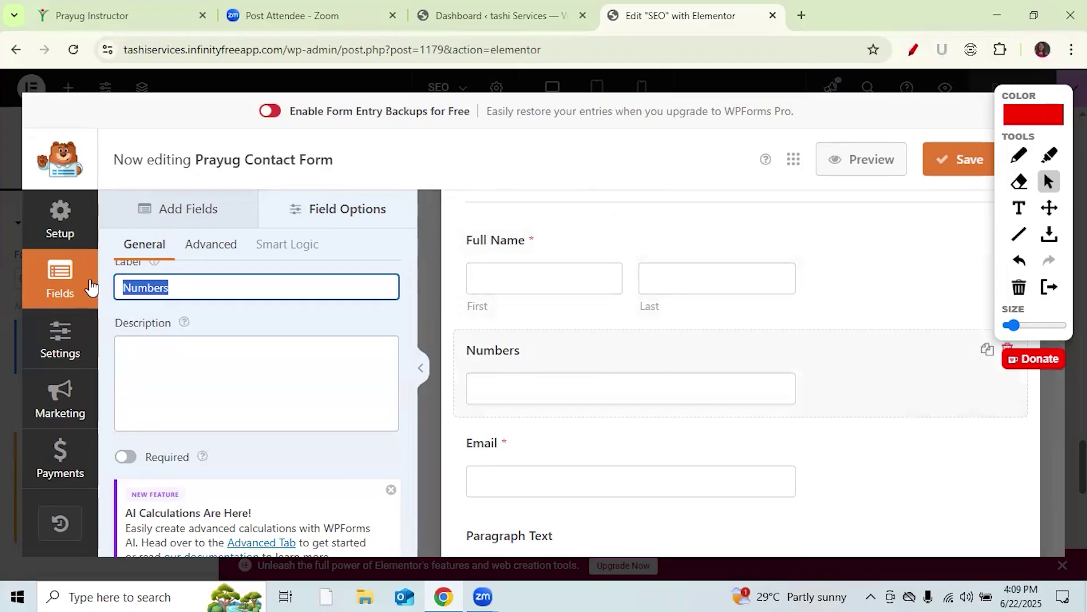
click(207, 286)
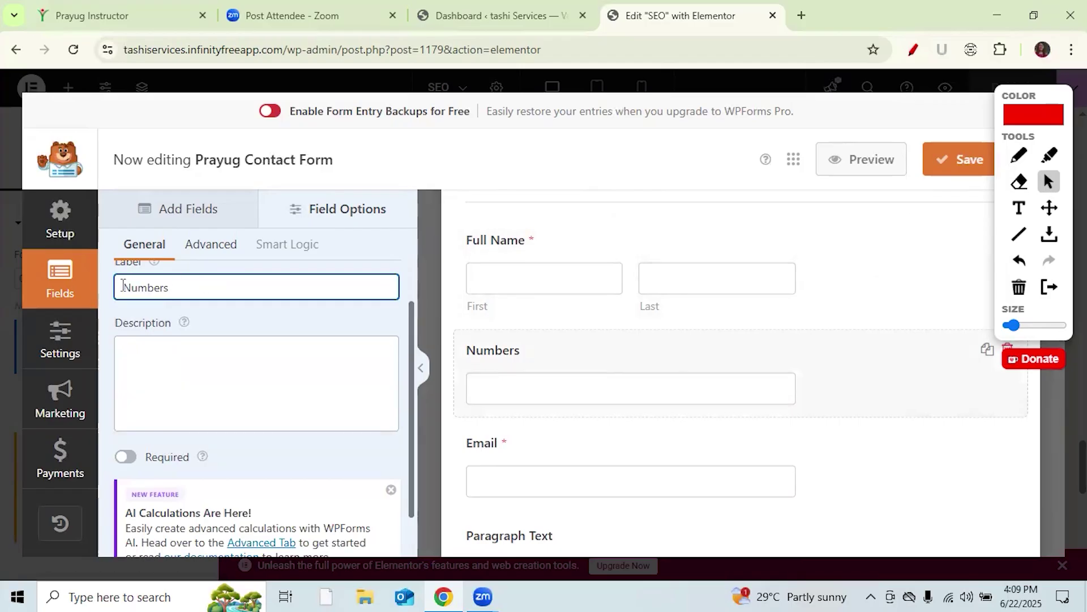
text(Contact)
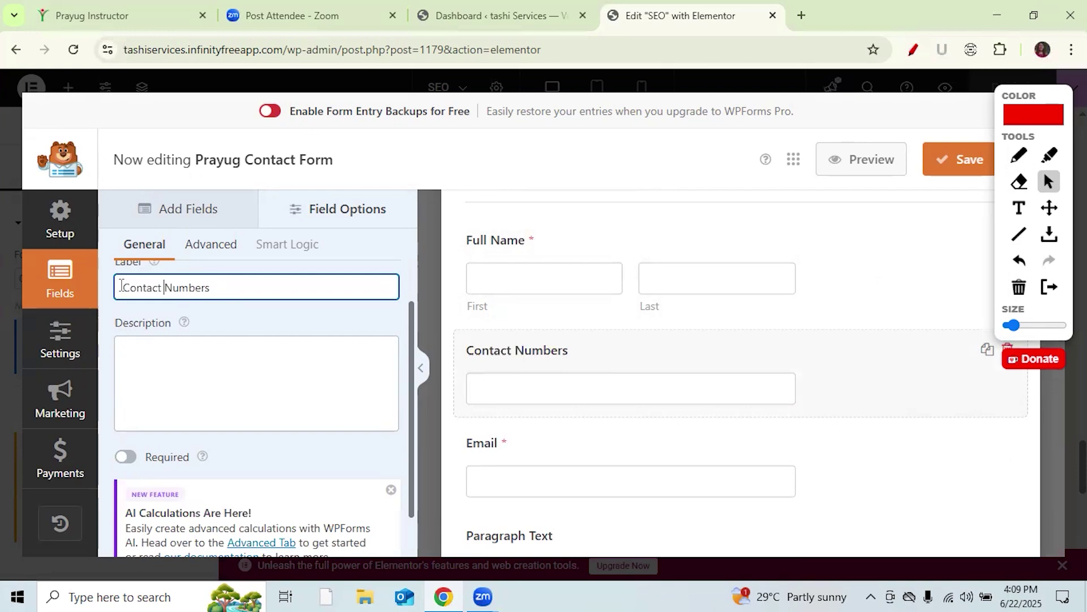
click(212, 288)
key(BackSpace)
click(124, 459)
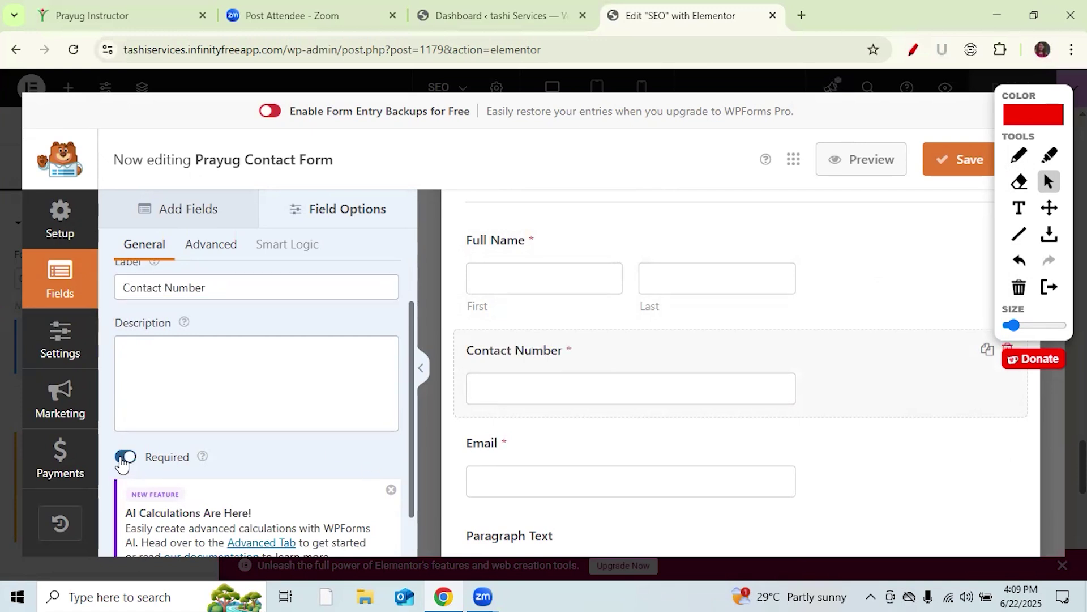
- Mark the Contact Number asterisk and Required option in red, switch Required off and on again, and clear the annotations
click(1018, 155)
mouse_move(576, 344)
mouse_down()
mouse_move(570, 357)
mouse_move(578, 343)
mouse_up()
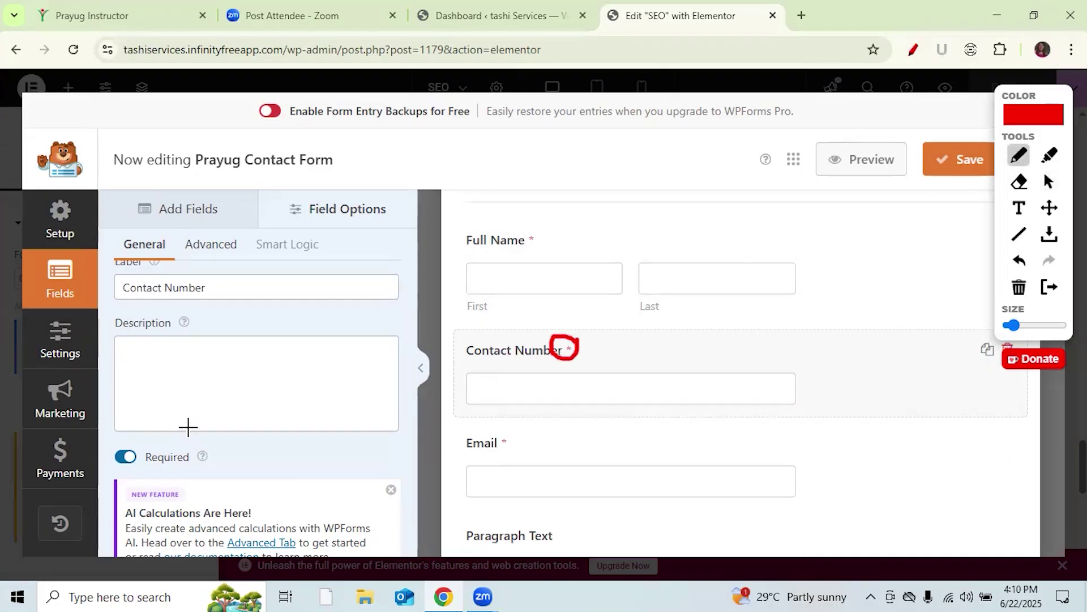
drag(113, 467, 185, 465)
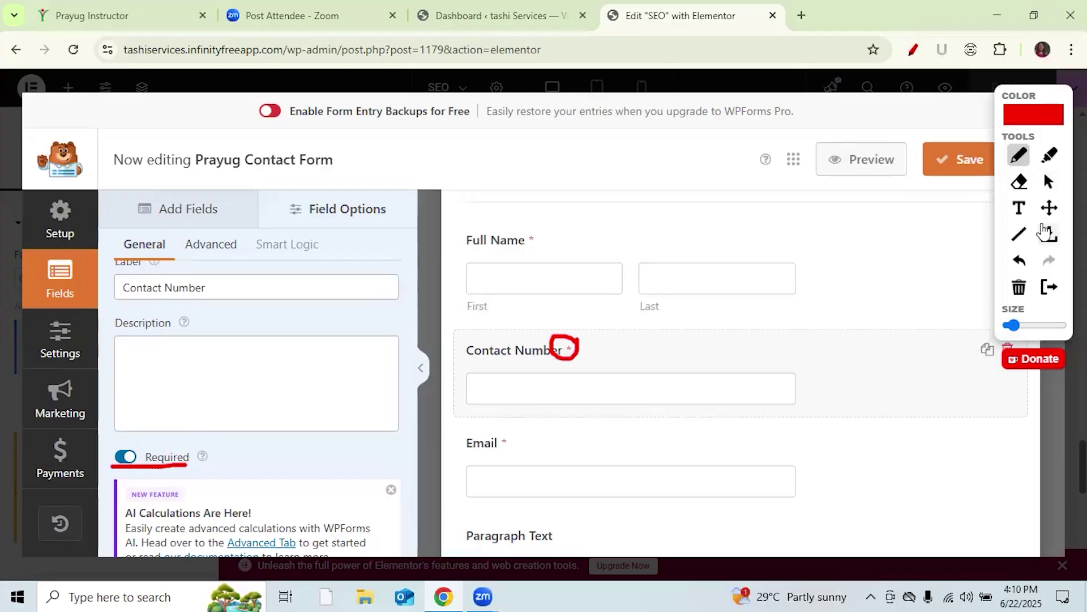
click(1049, 182)
click(122, 461)
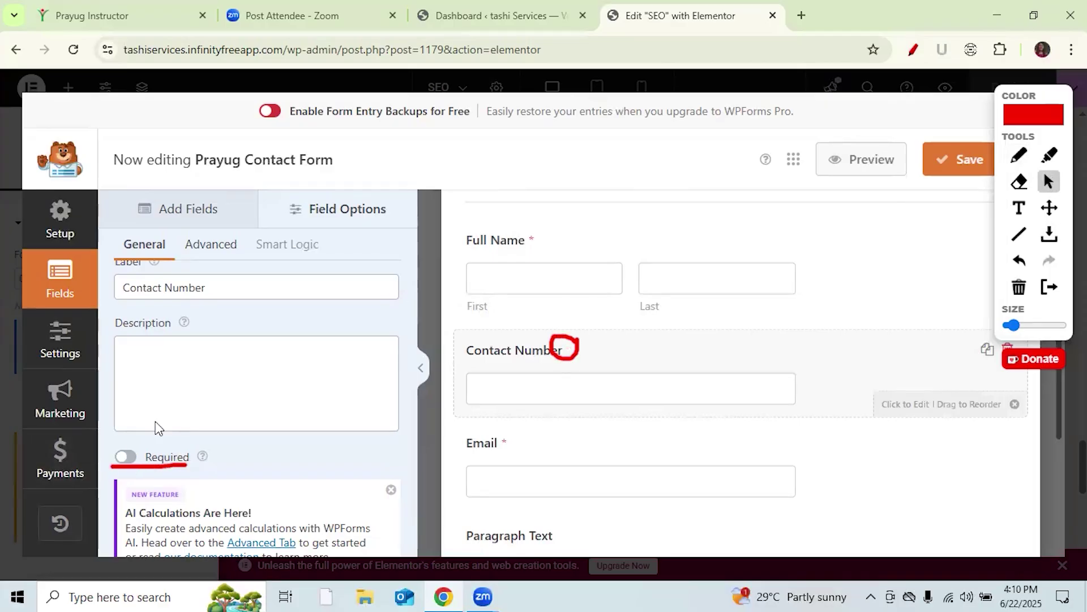
click(126, 459)
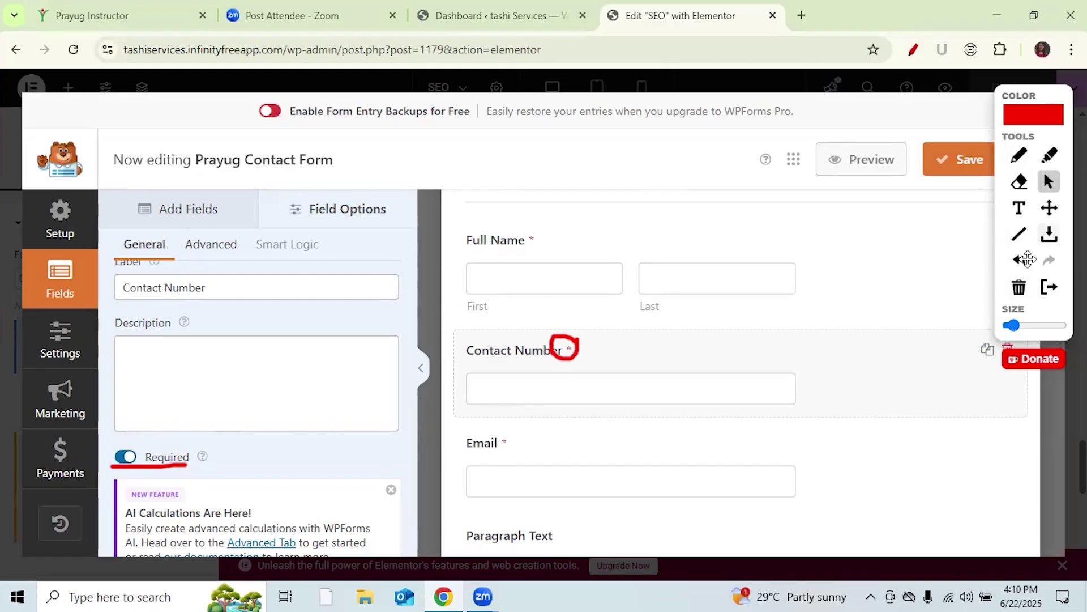
click(1019, 287)
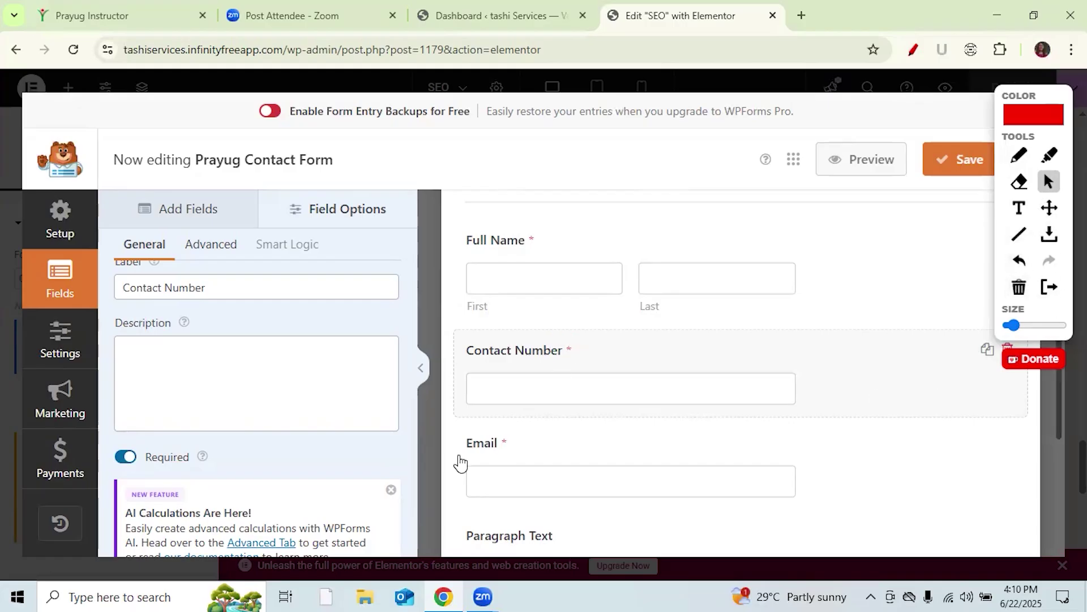
- Change the Paragraph Text field's label to "Message" and close the annotation tool
click(504, 542)
drag(204, 340, 96, 339)
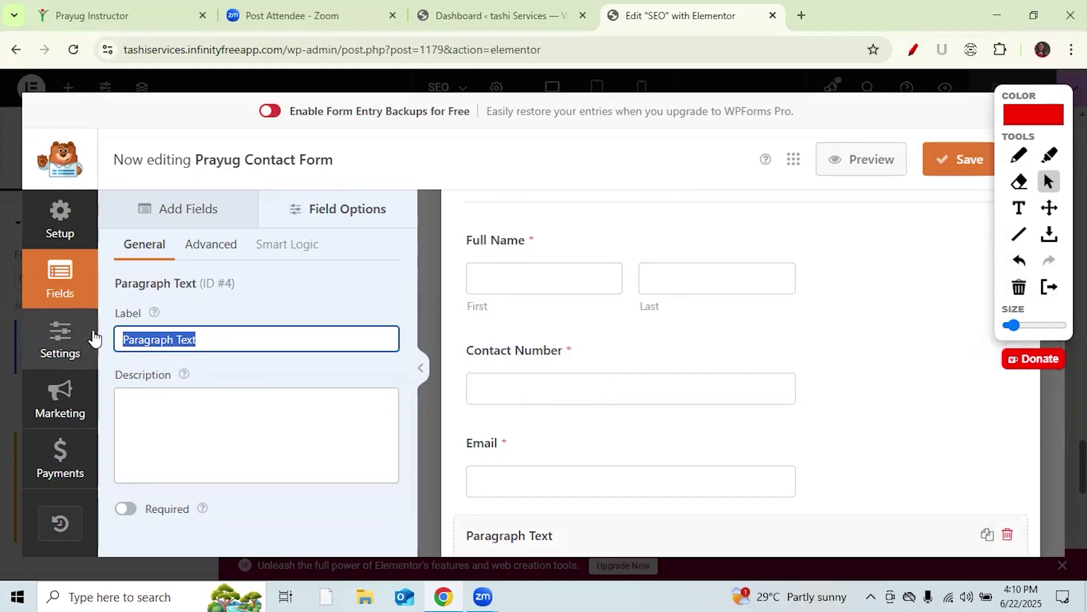
text(M)
key(Tab)
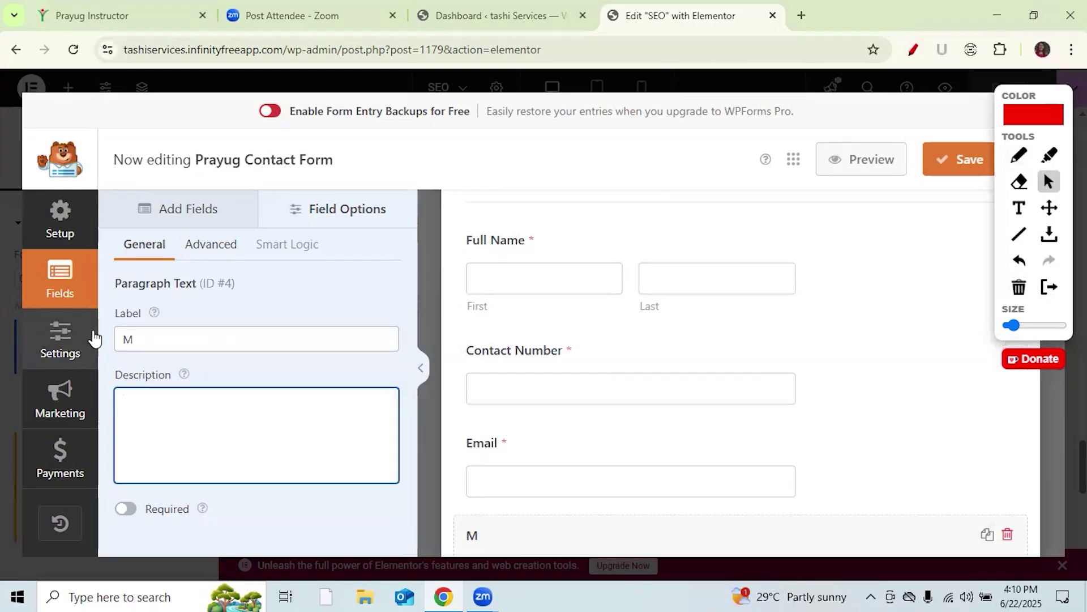
click(168, 339)
text(essage)
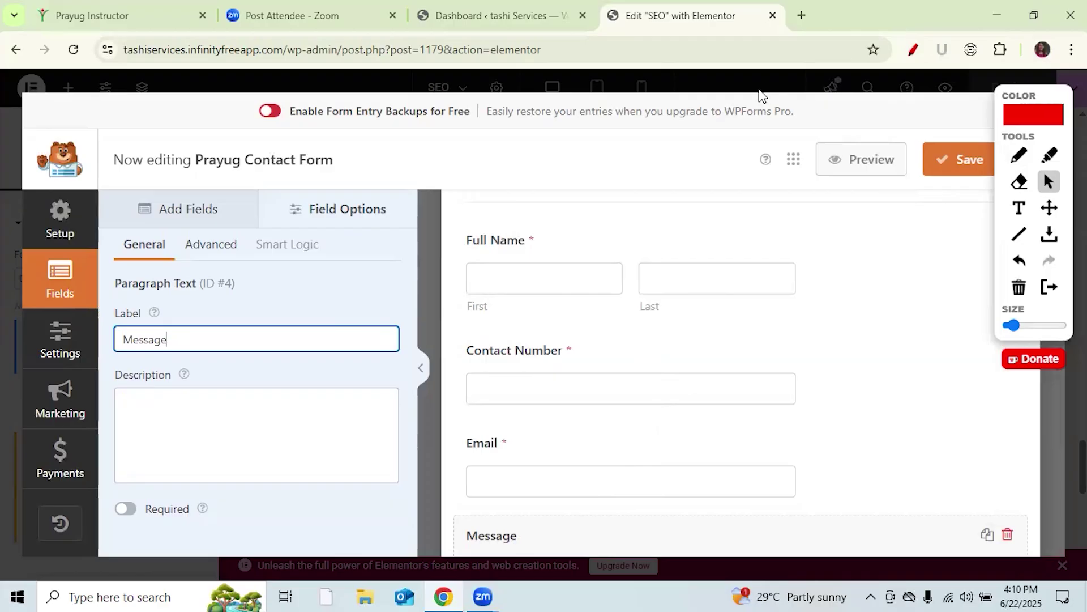
click(1017, 293)
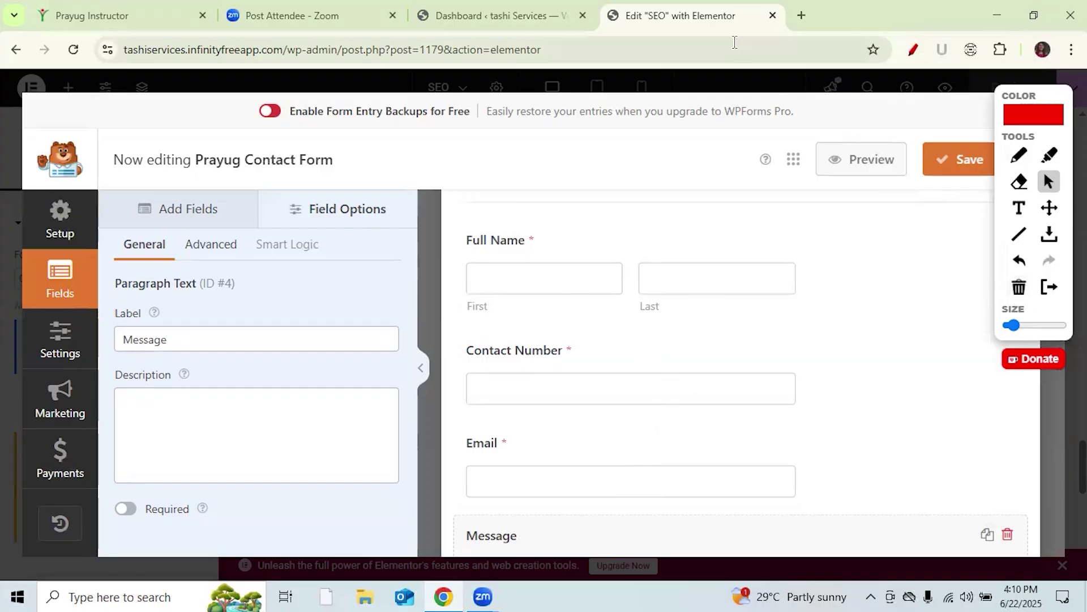
click(910, 52)
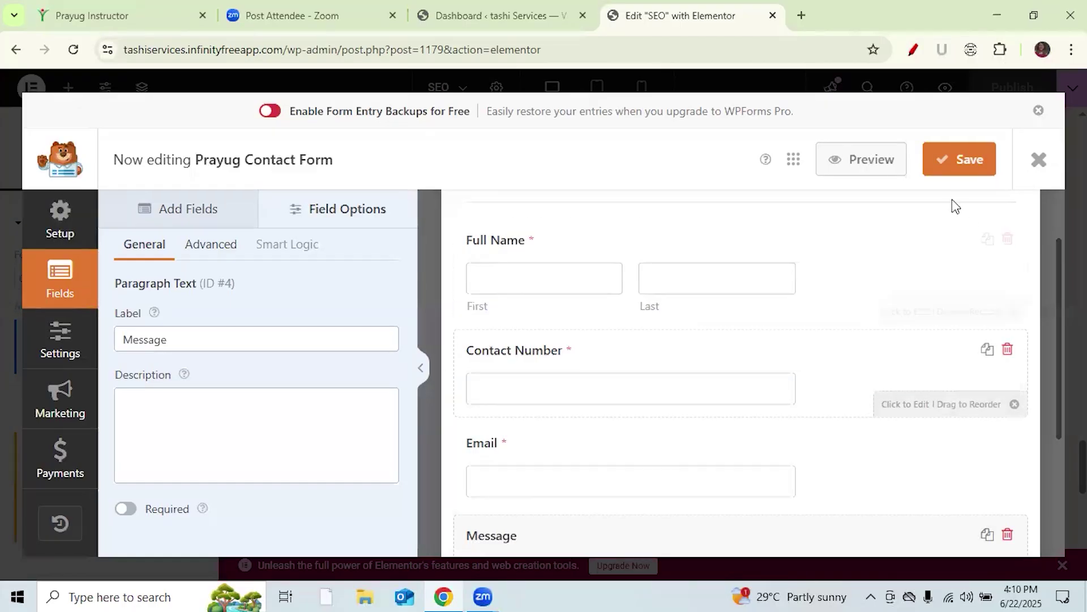
- Preview Prayug Contact Form in a new tab, look through the page and return to the form builder
click(859, 166)
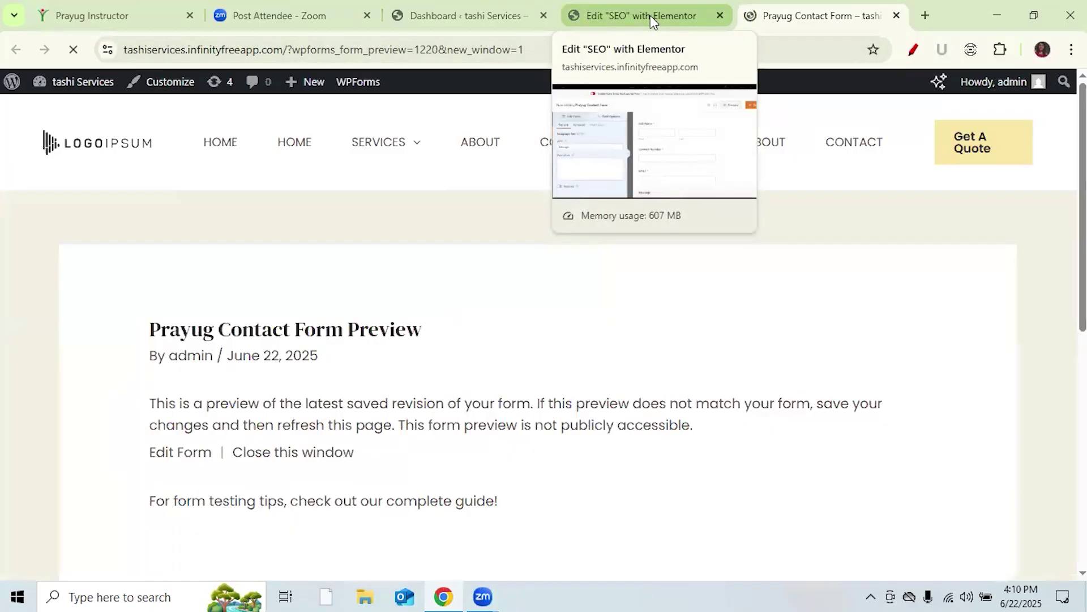
scroll(1051, 192, down, 7)
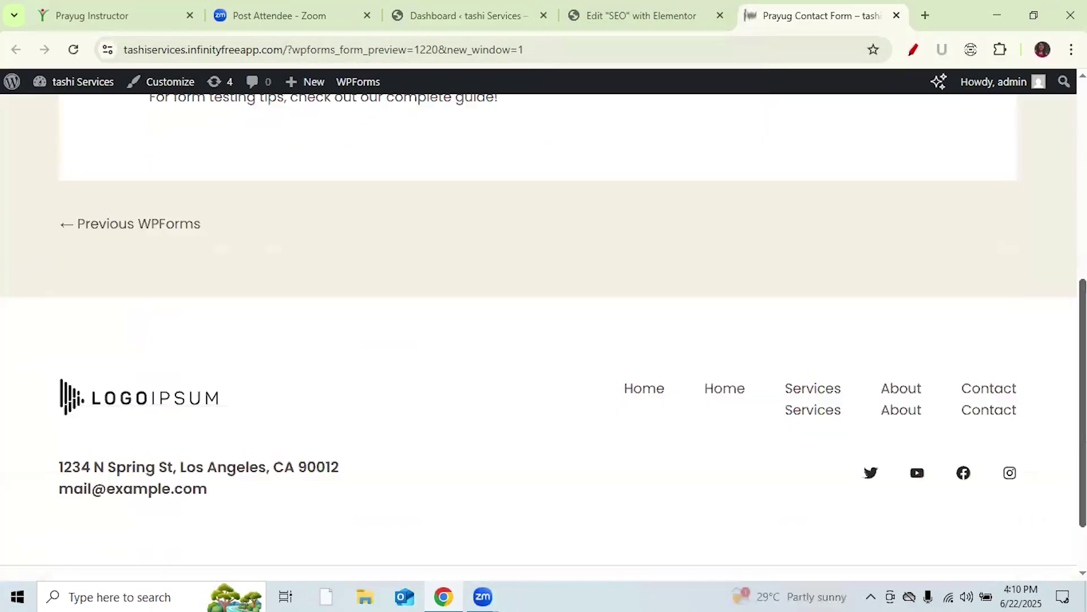
scroll(1050, 193, up, 7)
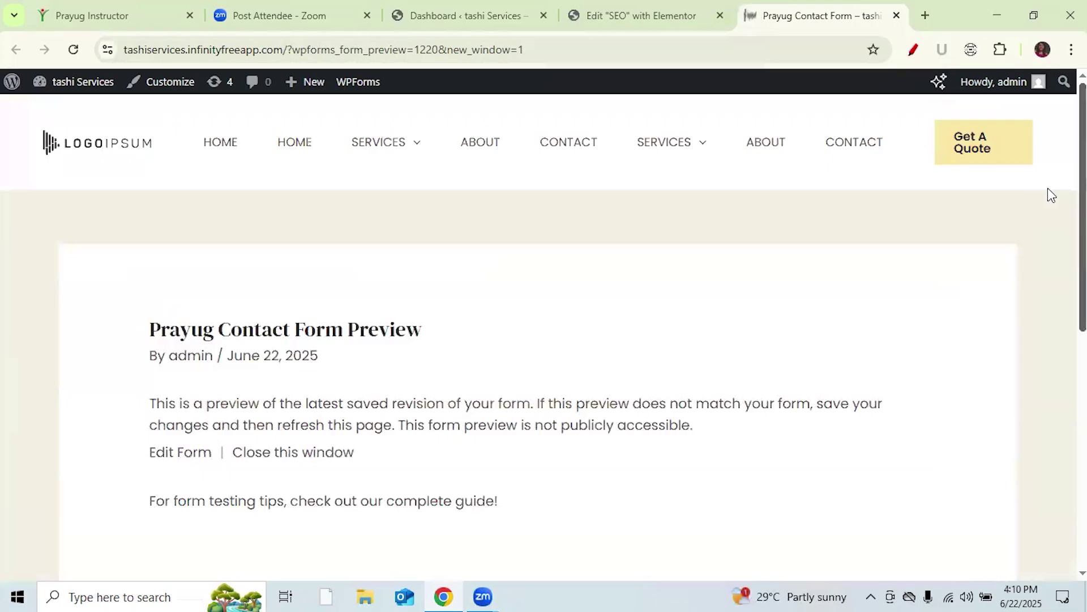
click(638, 17)
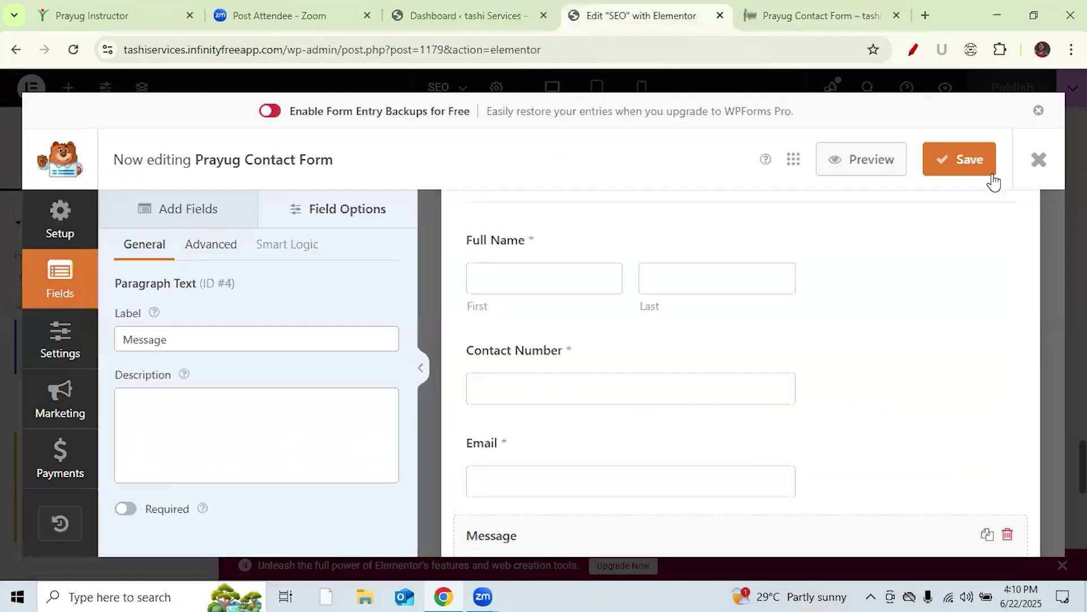
- Save Prayug Contact Form and close its preview tab and the form builder
click(971, 164)
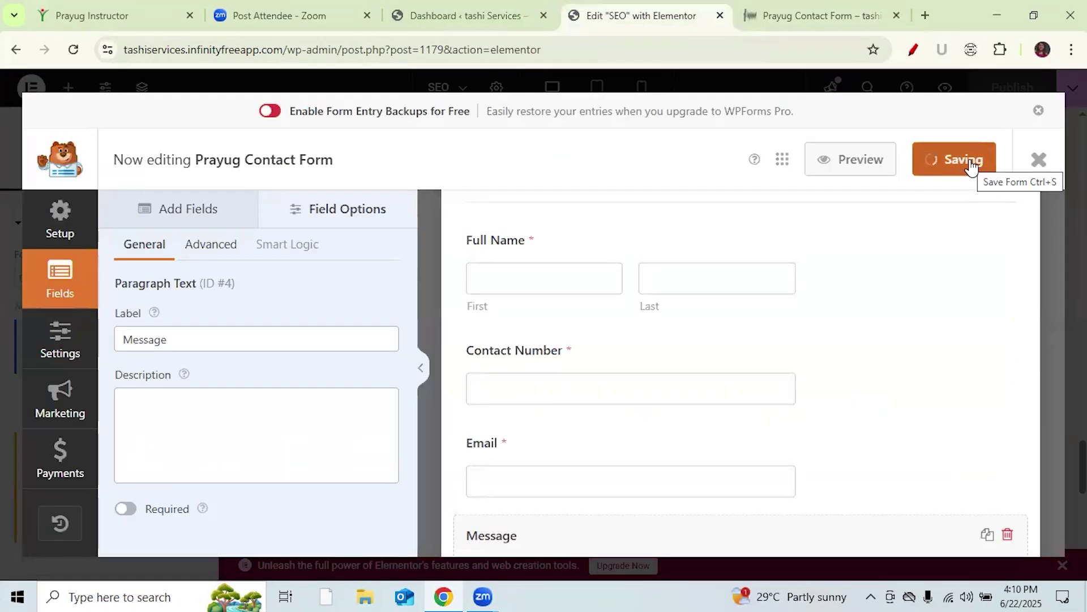
click(897, 15)
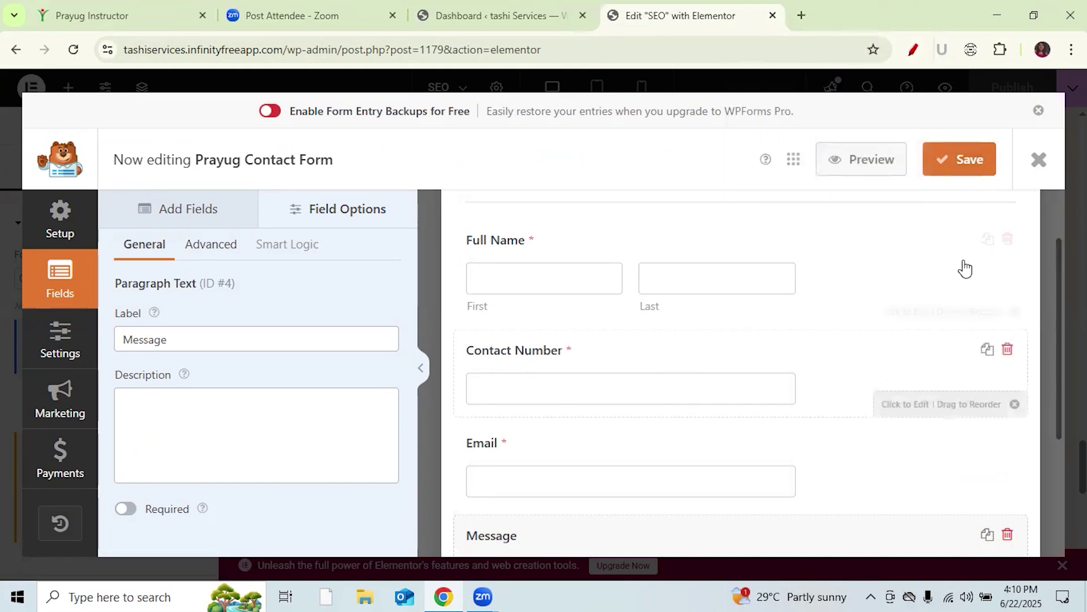
click(961, 169)
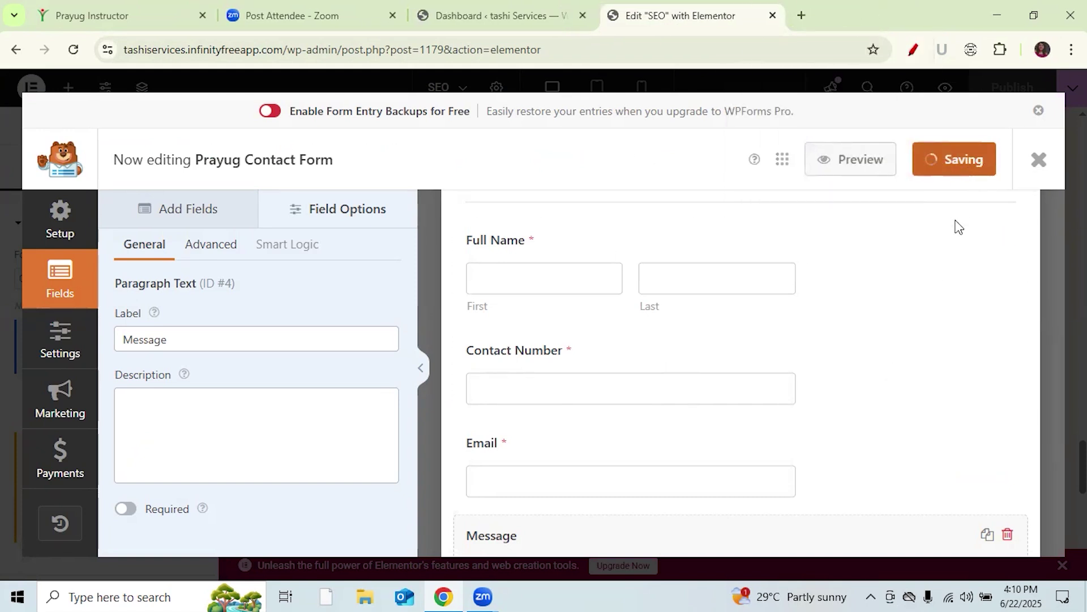
click(1040, 157)
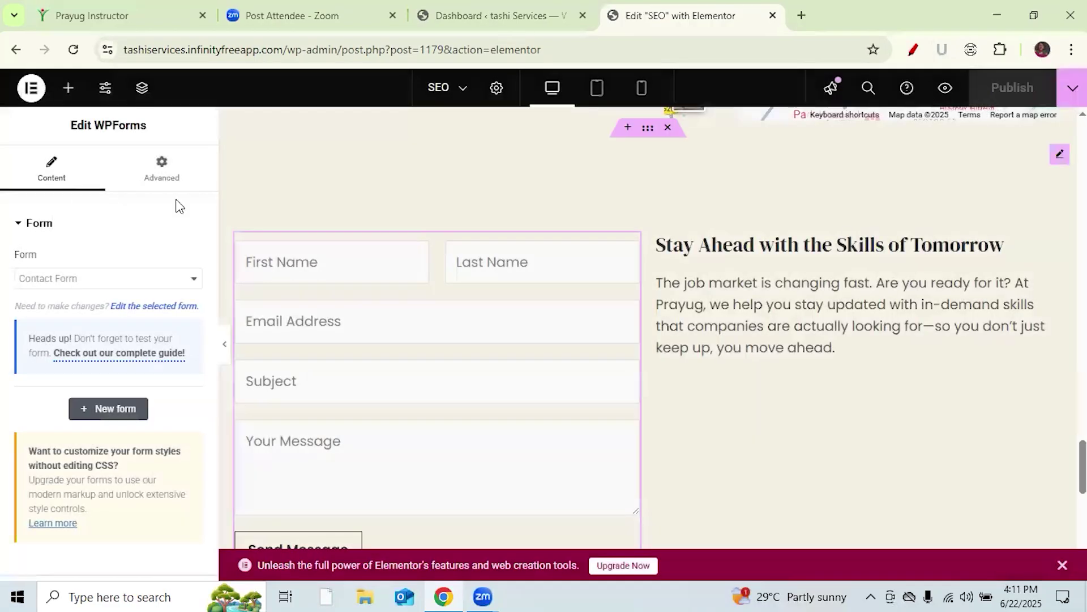
- Set the WPForms widget to display Prayug Contact Form and look through its fields on the page
click(141, 279)
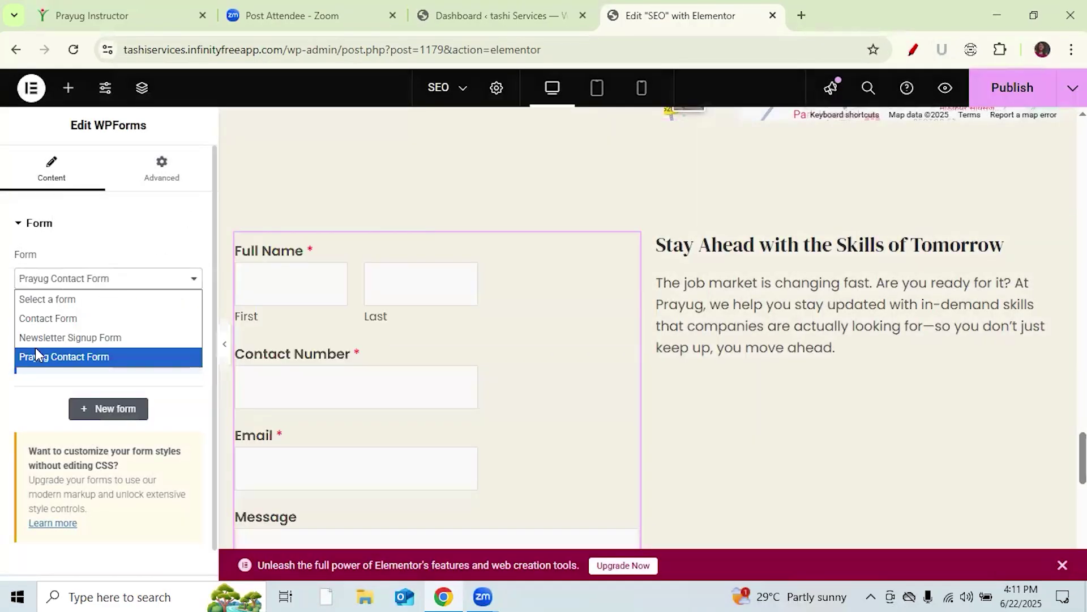
click(86, 361)
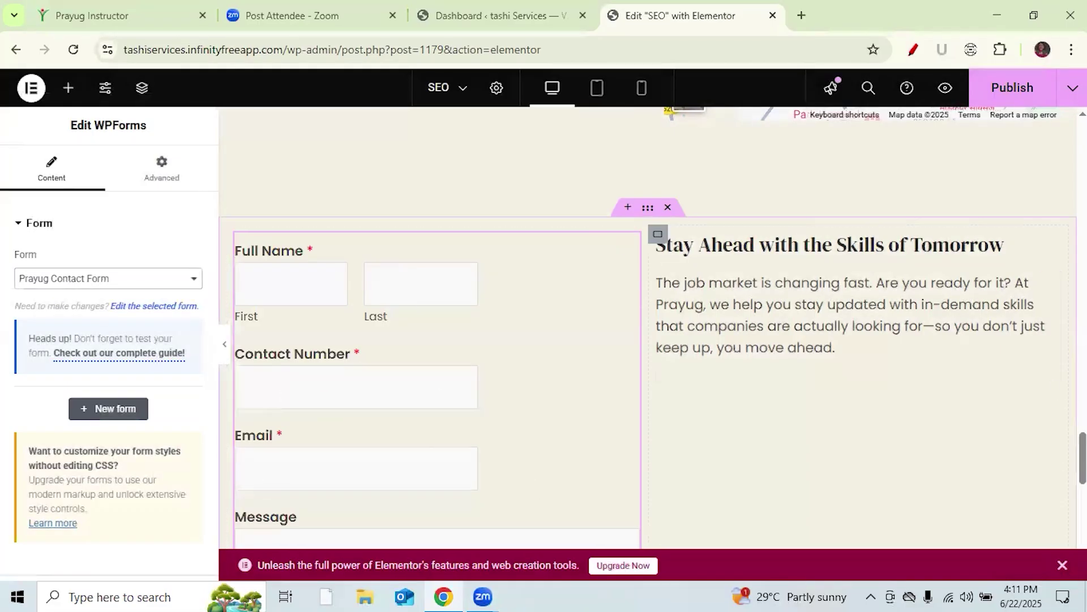
scroll(660, 328, down, 4)
scroll(660, 328, up, 1)
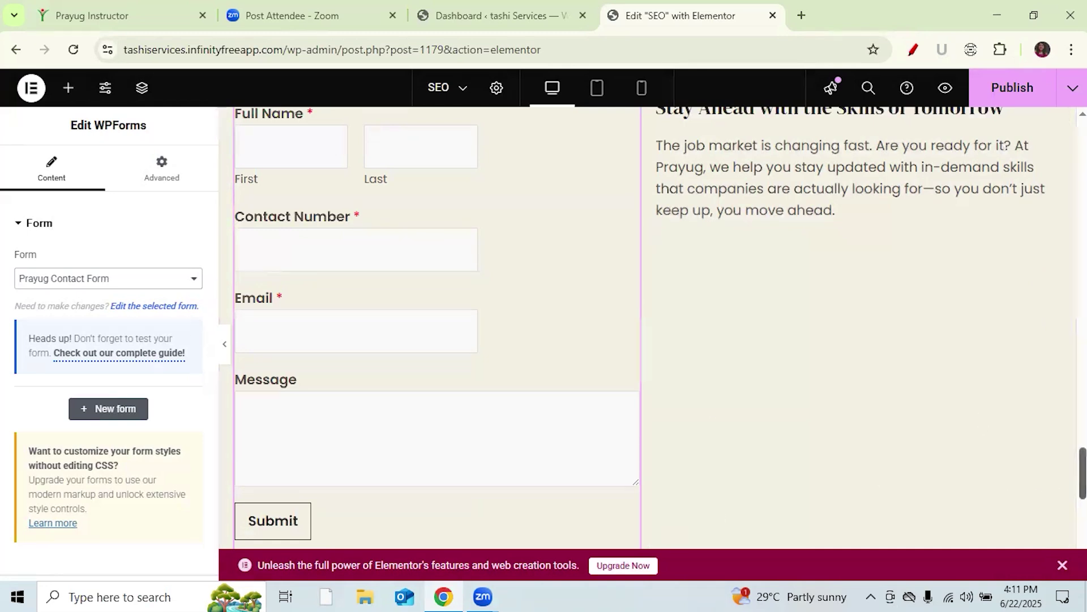
- Clear the link of the LEARN FOR FREE button in the page's hero section
scroll(654, 326, up, 20)
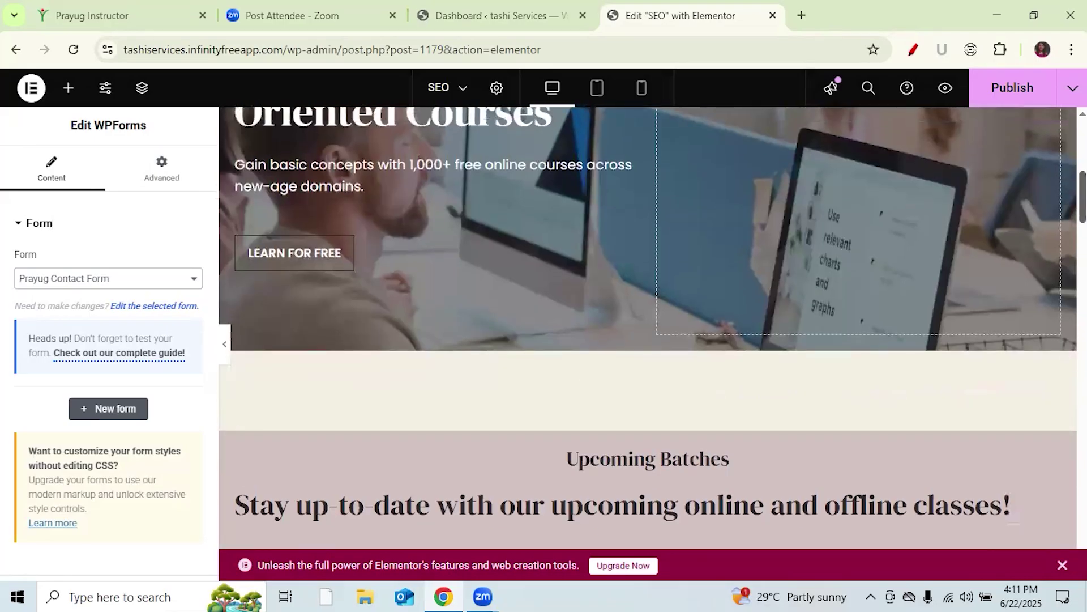
scroll(858, 171, up, 6)
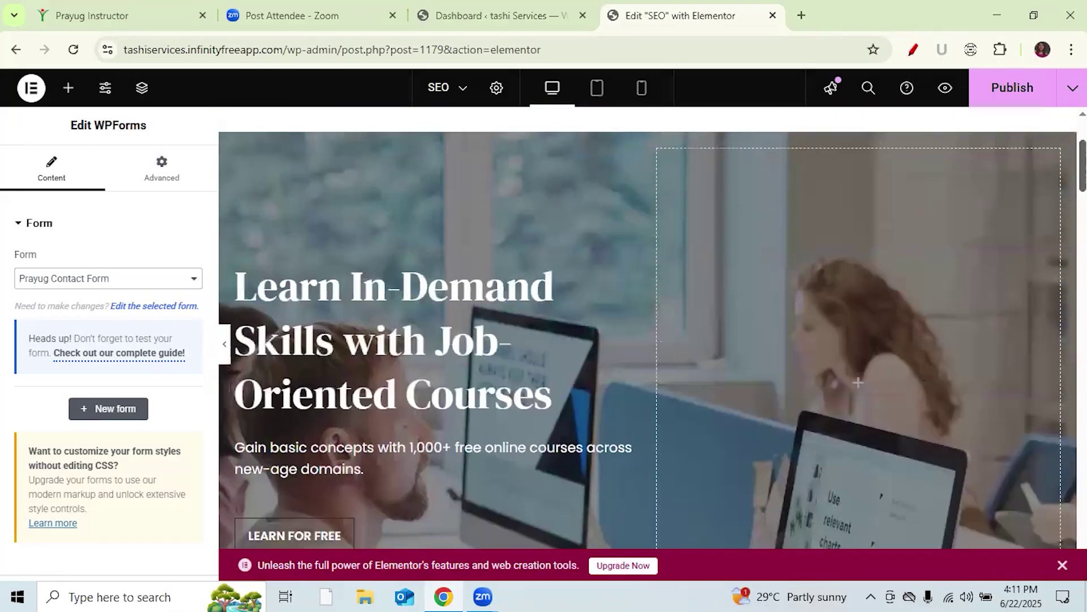
scroll(858, 171, down, 5)
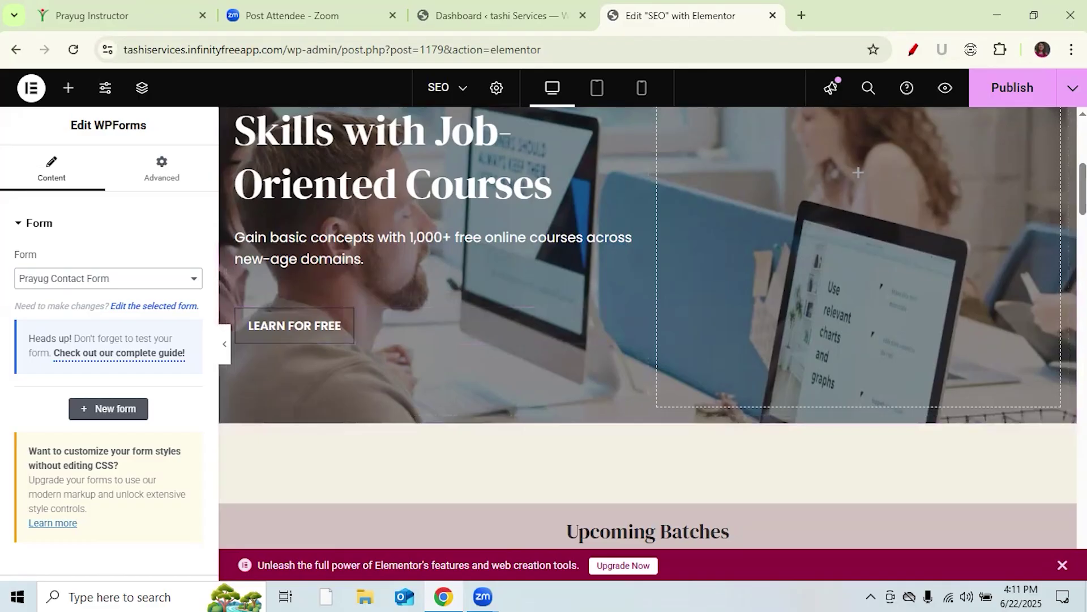
scroll(648, 328, down, 15)
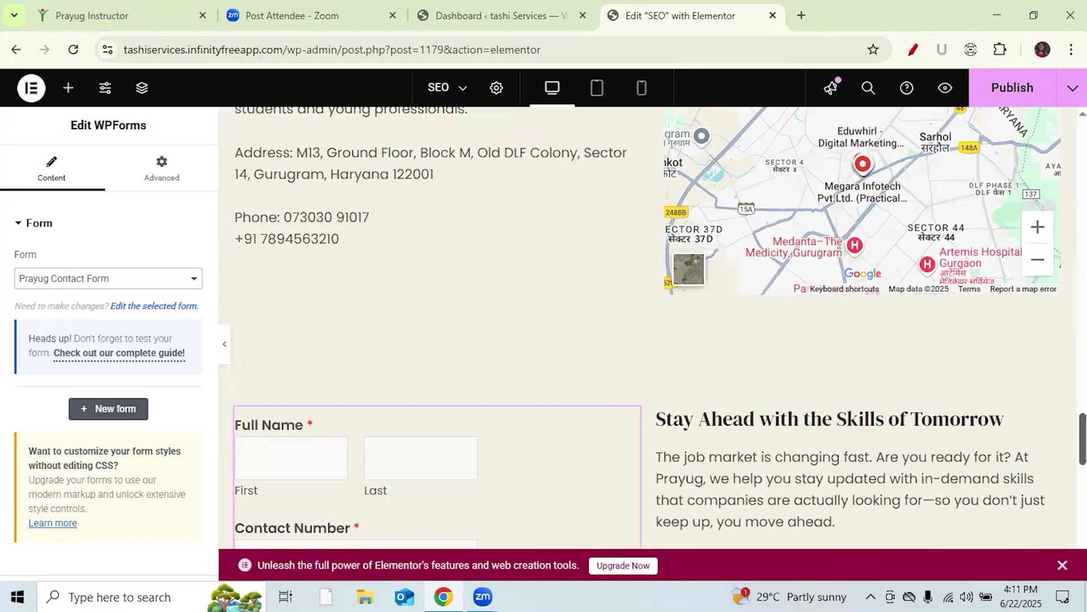
scroll(648, 328, up, 12)
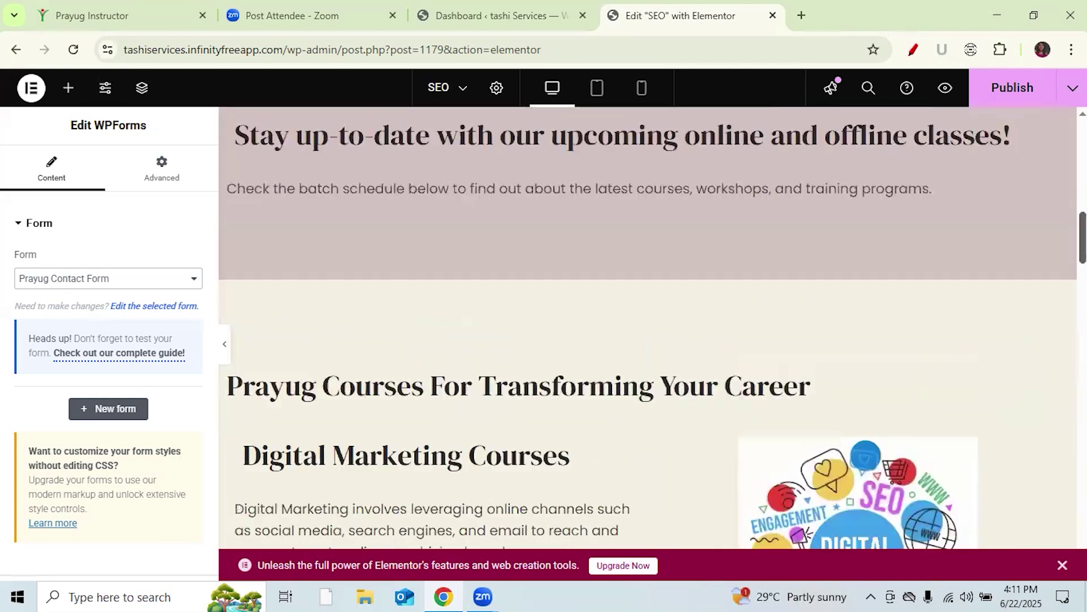
scroll(648, 327, up, 3)
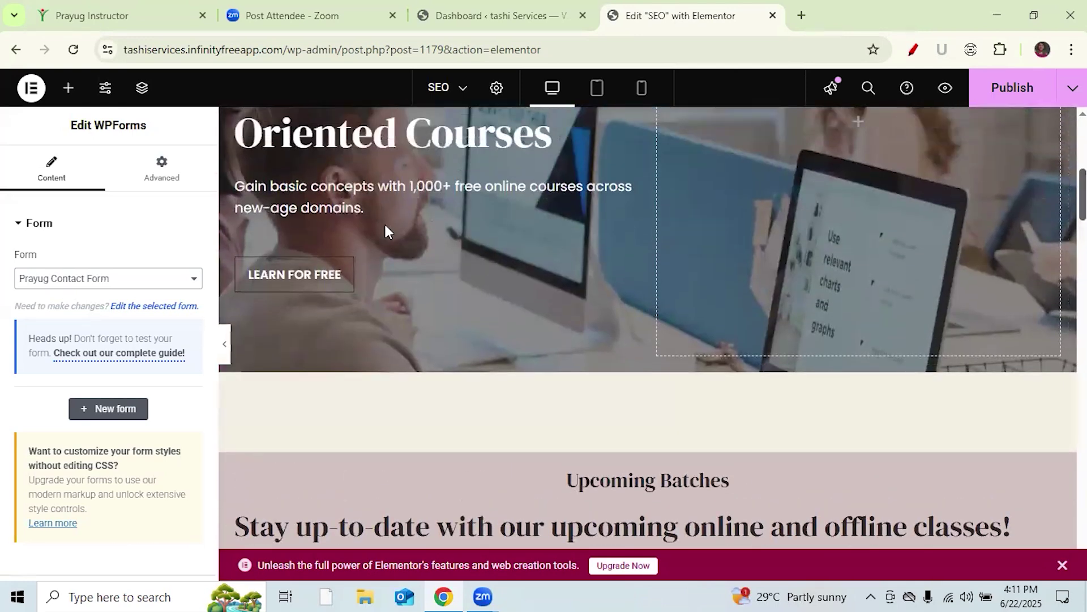
click(291, 283)
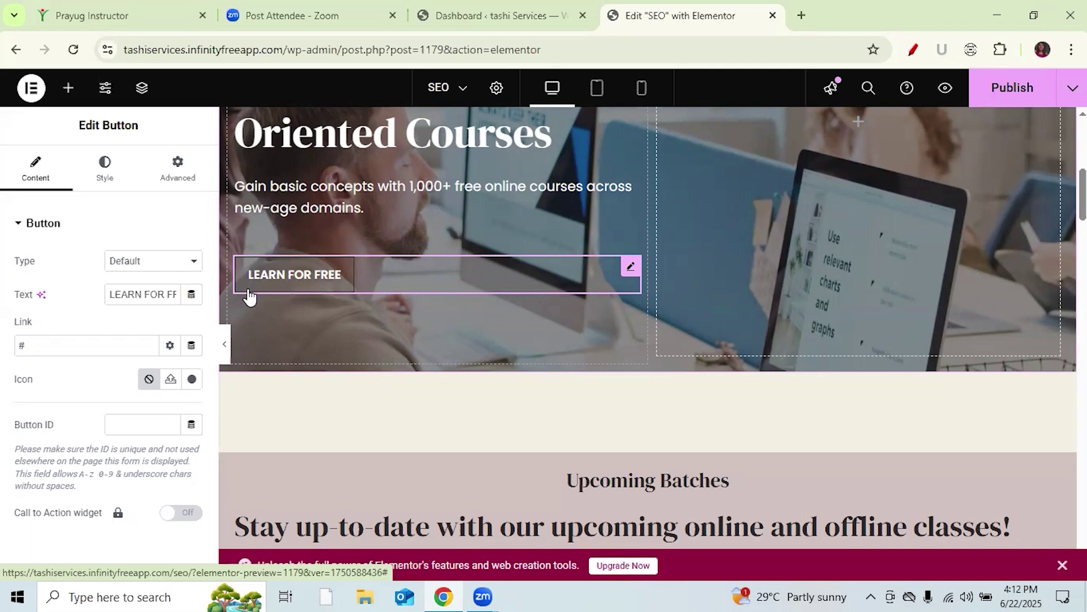
click(36, 346)
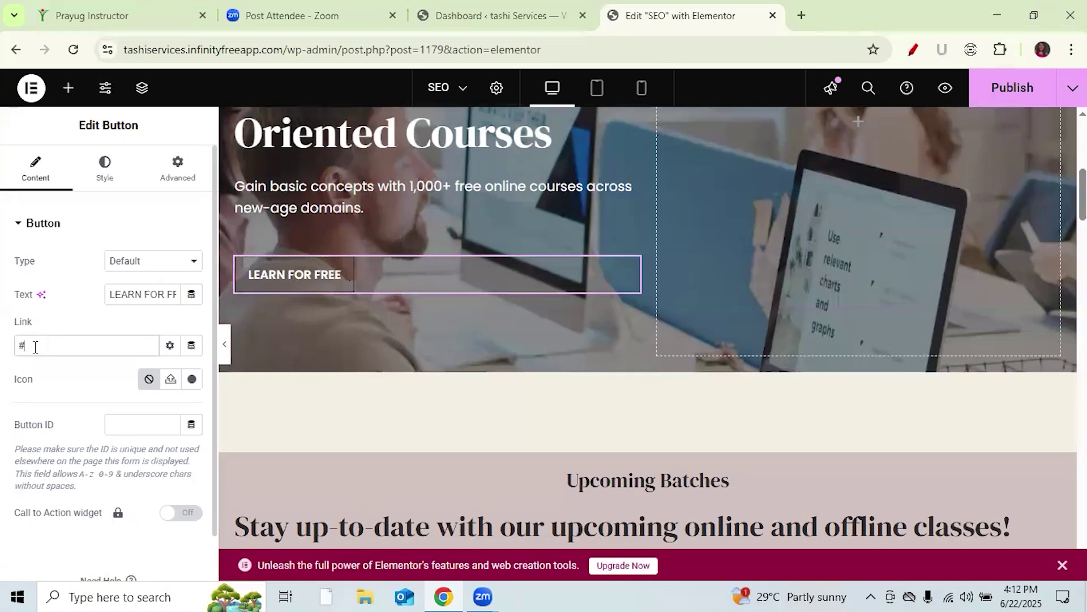
key(BackSpace)
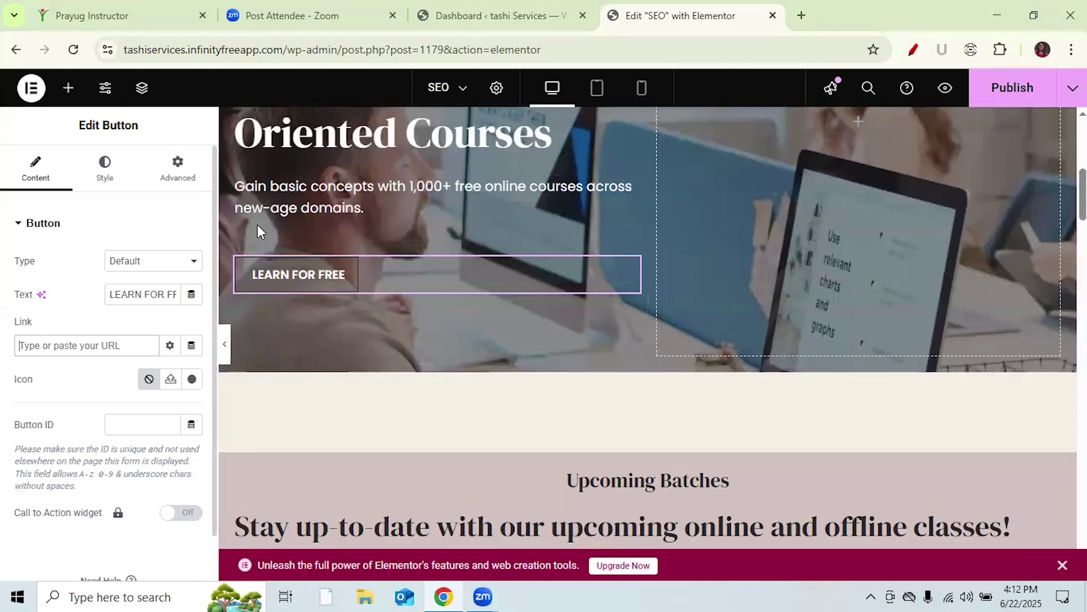
- Underline the LEARN FOR FREE button in red, write a 2 beside it, and mark the Link and Button ID settings
click(913, 49)
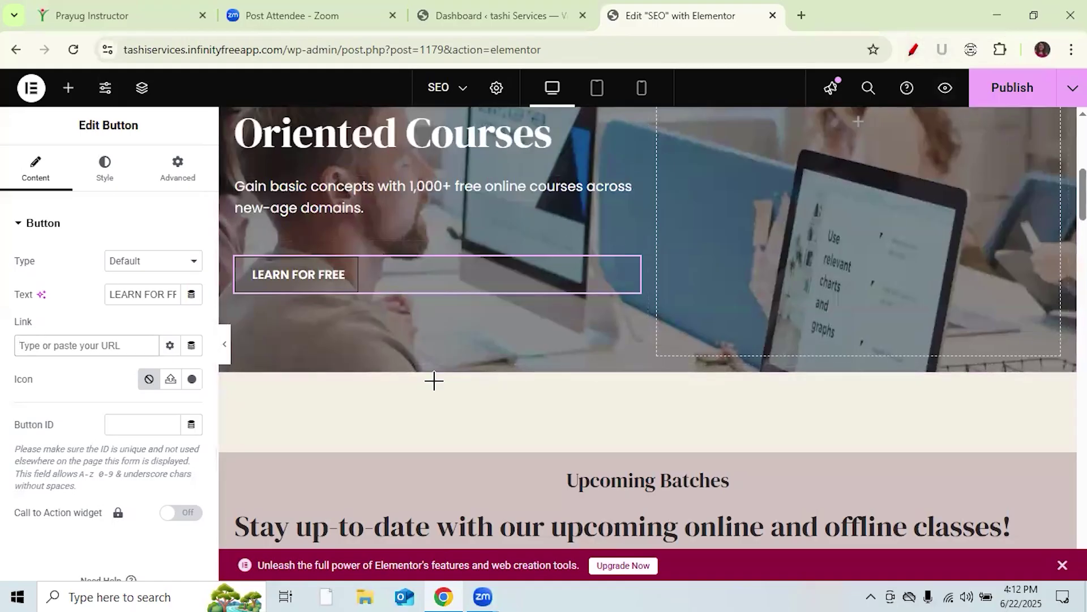
drag(234, 294, 372, 286)
mouse_move(441, 262)
mouse_down()
mouse_move(444, 284)
mouse_move(470, 279)
mouse_up()
drag(29, 329, 67, 309)
drag(32, 439, 92, 406)
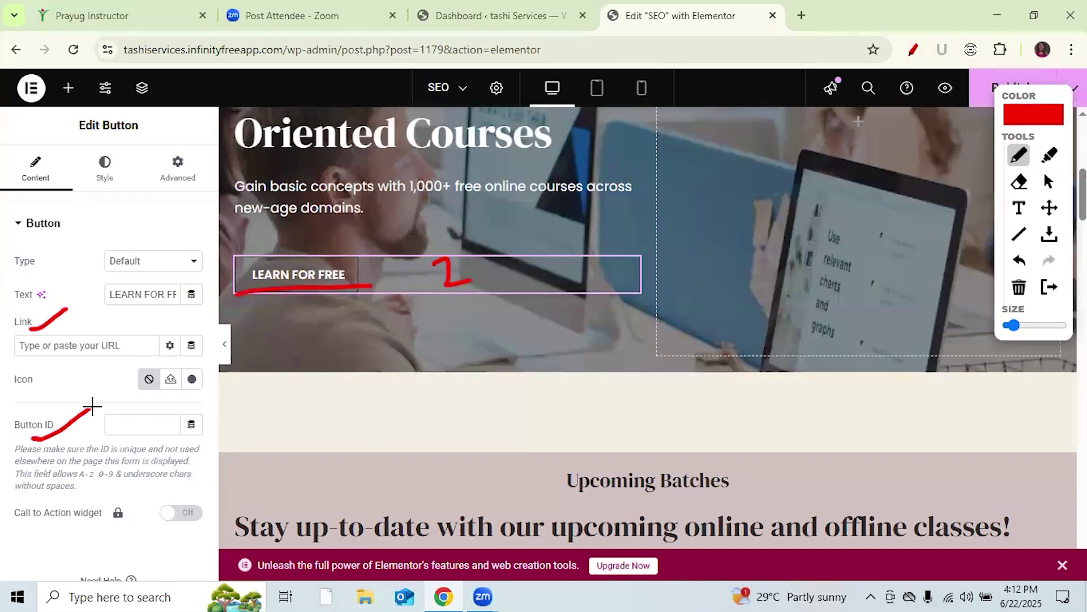
click(1048, 181)
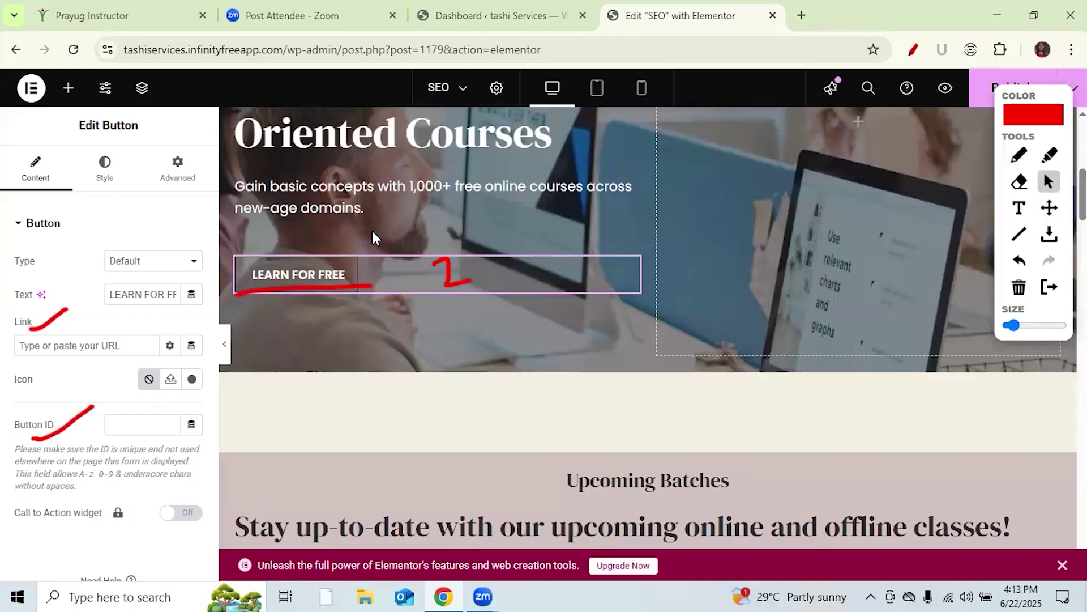
- Set the LEARN FOR FREE button's link to "#learn" and its Button ID to "learn"
click(53, 343)
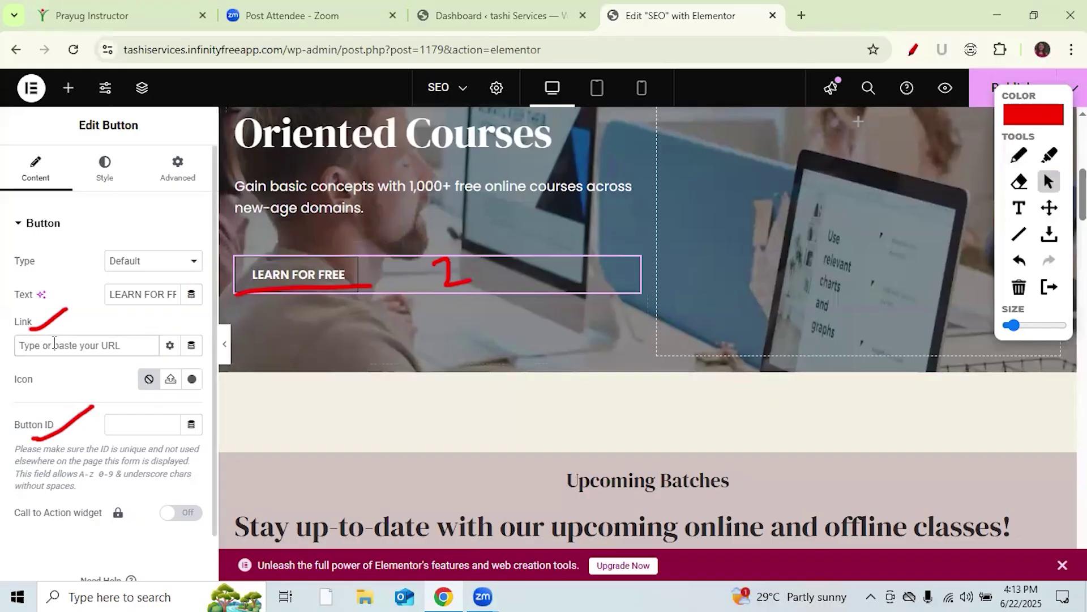
text(#)
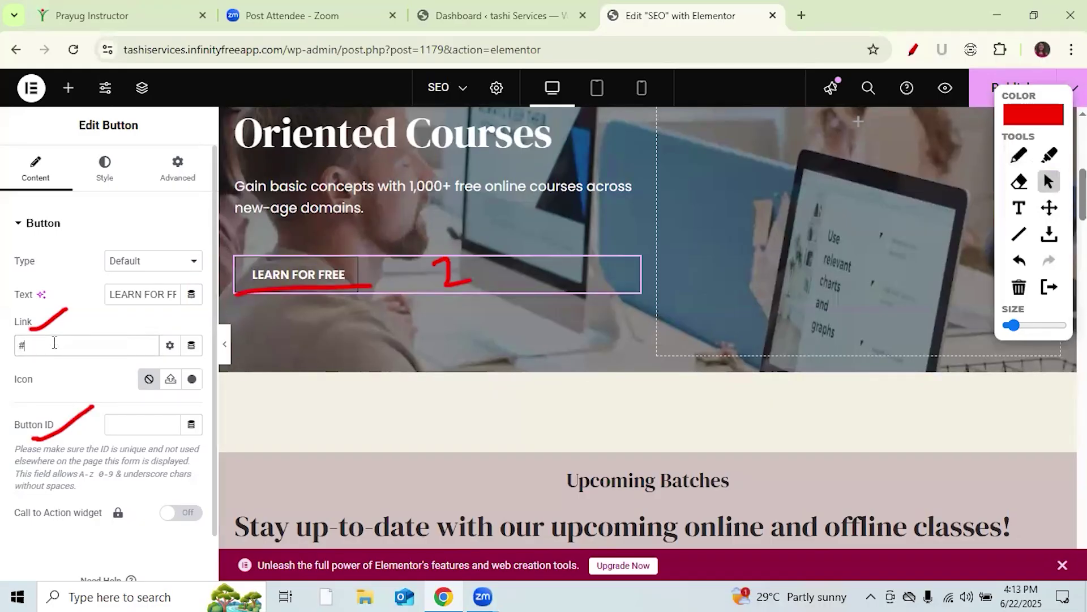
text(learn)
click(116, 425)
click(117, 424)
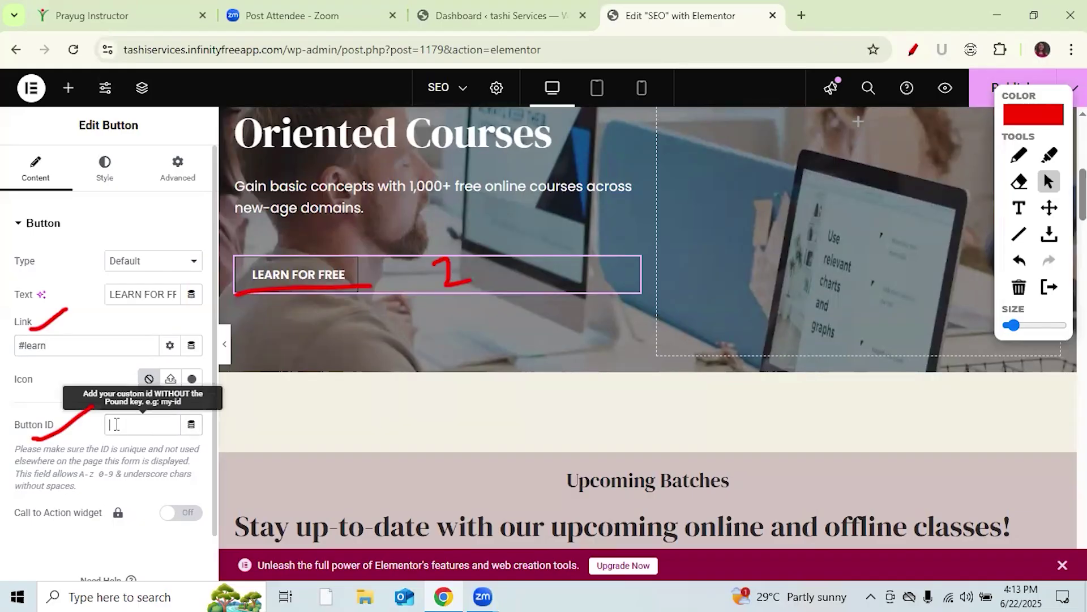
text(leran)
key(BackSpace)
key(BackSpace)
key(BackSpace)
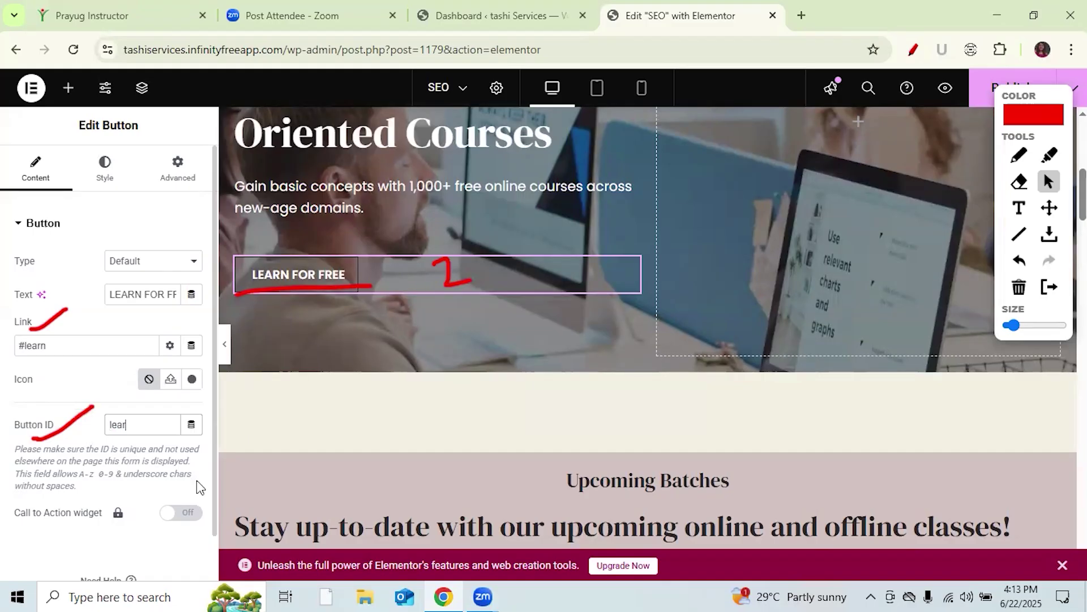
text(arn)
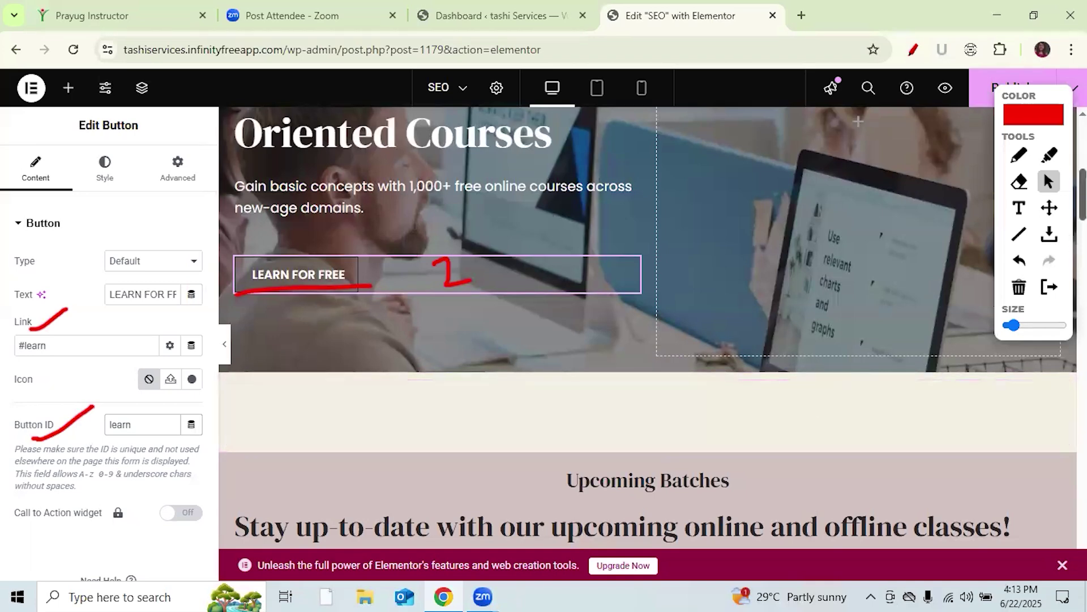
- Clear the red annotations and open the advanced layout settings of the Our Trainers heading
scroll(648, 283, down, 8)
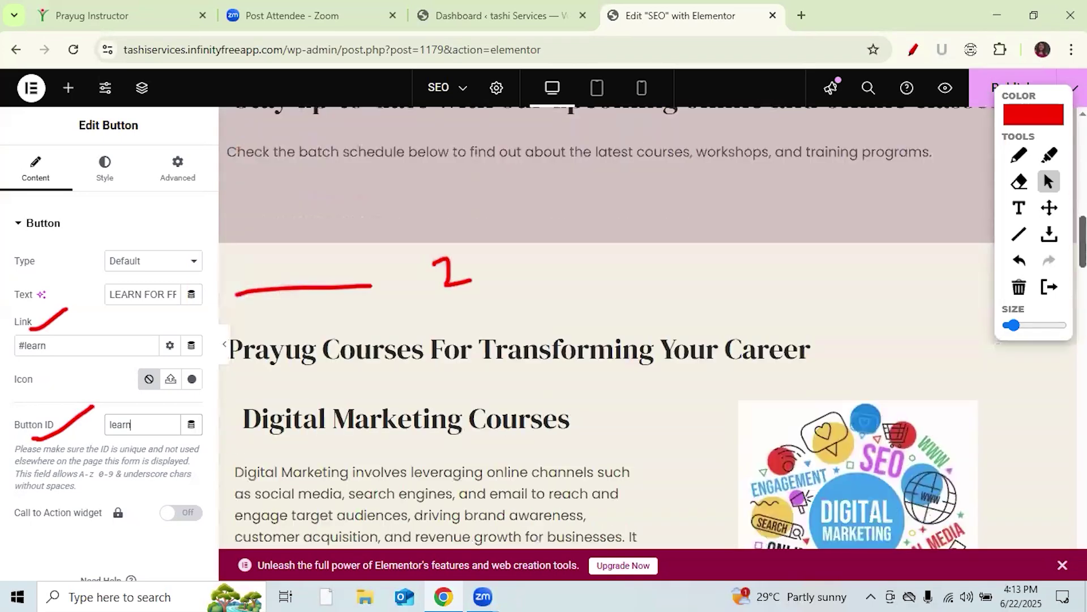
click(1023, 289)
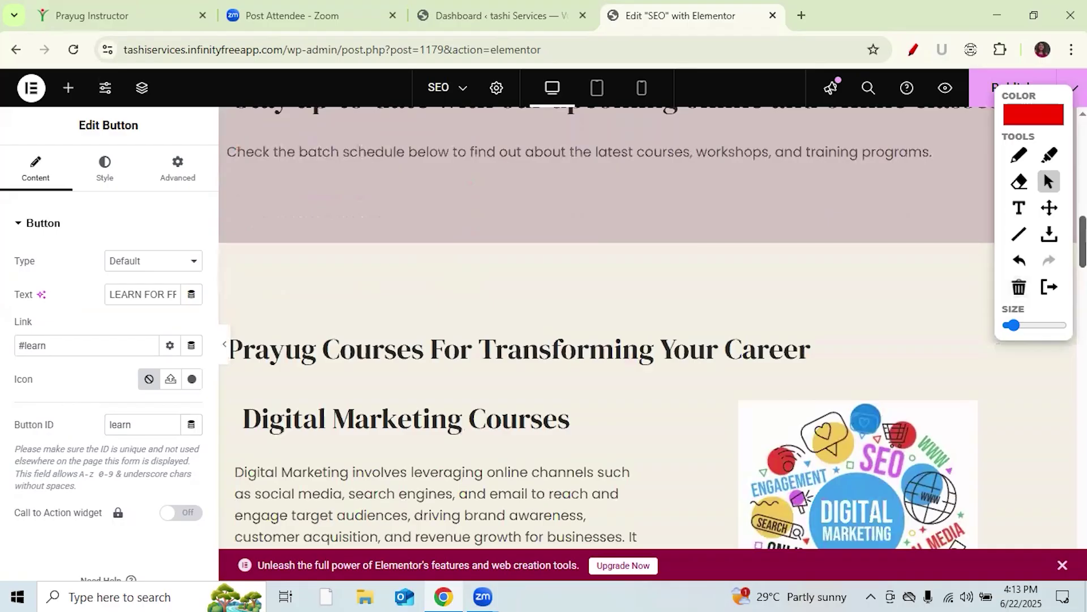
scroll(648, 327, down, 12)
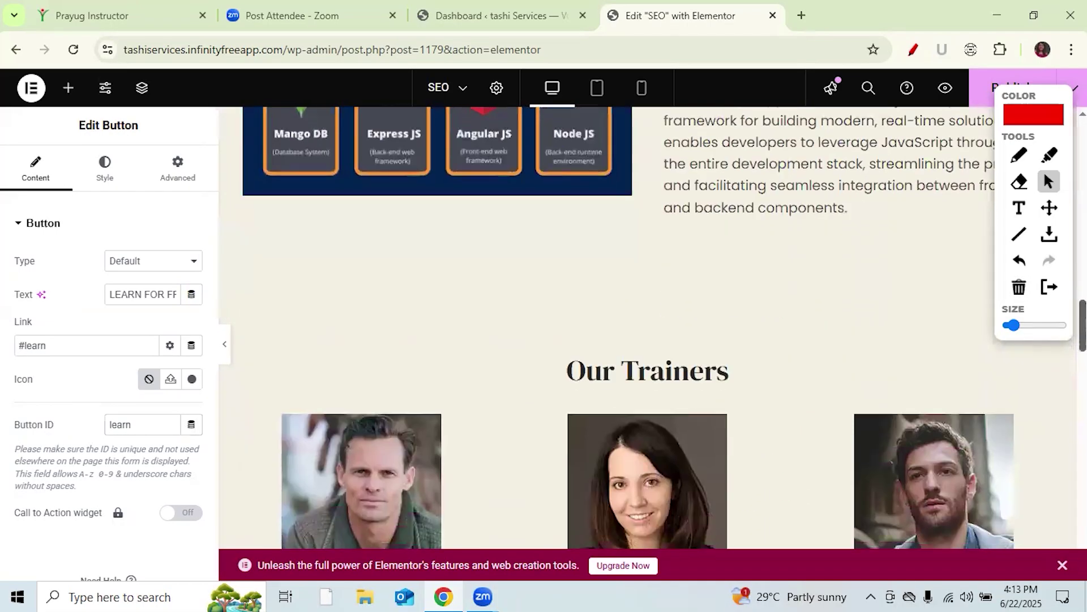
click(639, 371)
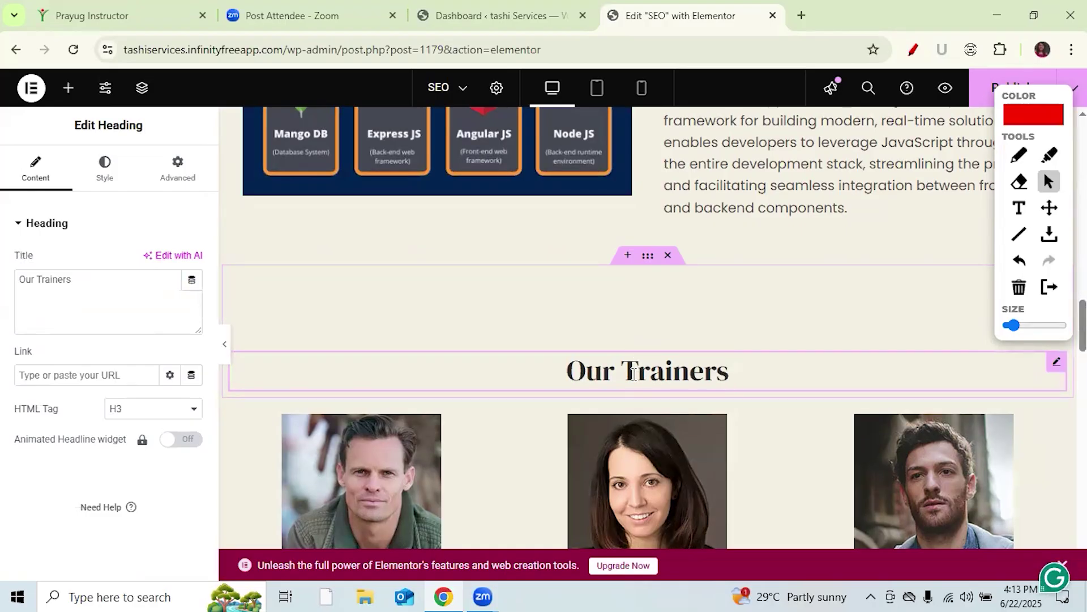
click(177, 170)
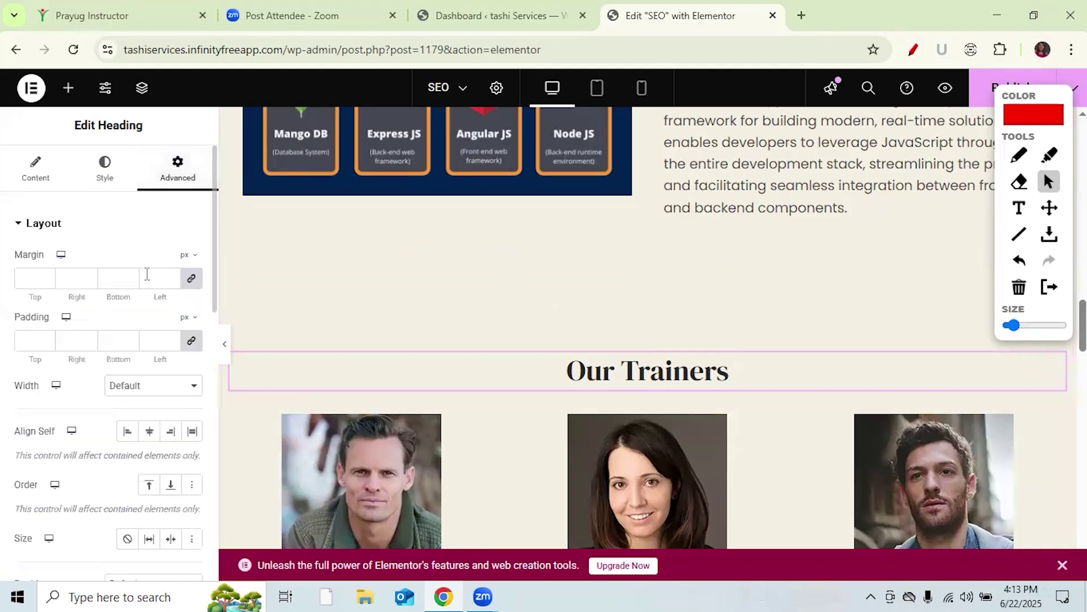
scroll(212, 243, down, 8)
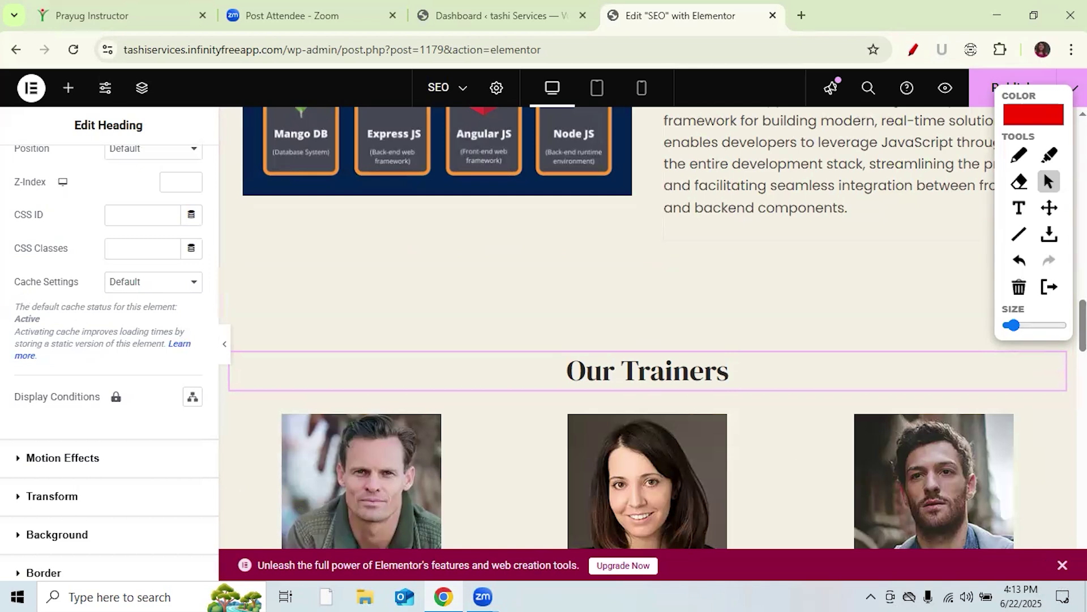
- Underline the CSS ID setting of the Our Trainers heading in red and leave drawing mode
click(1019, 154)
drag(9, 224, 56, 224)
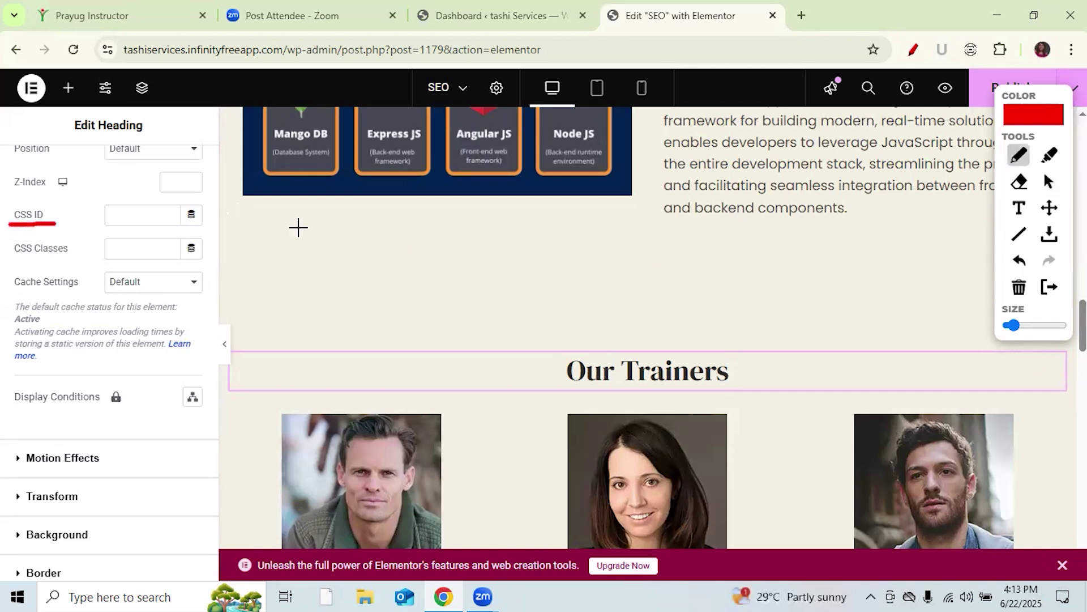
click(1048, 180)
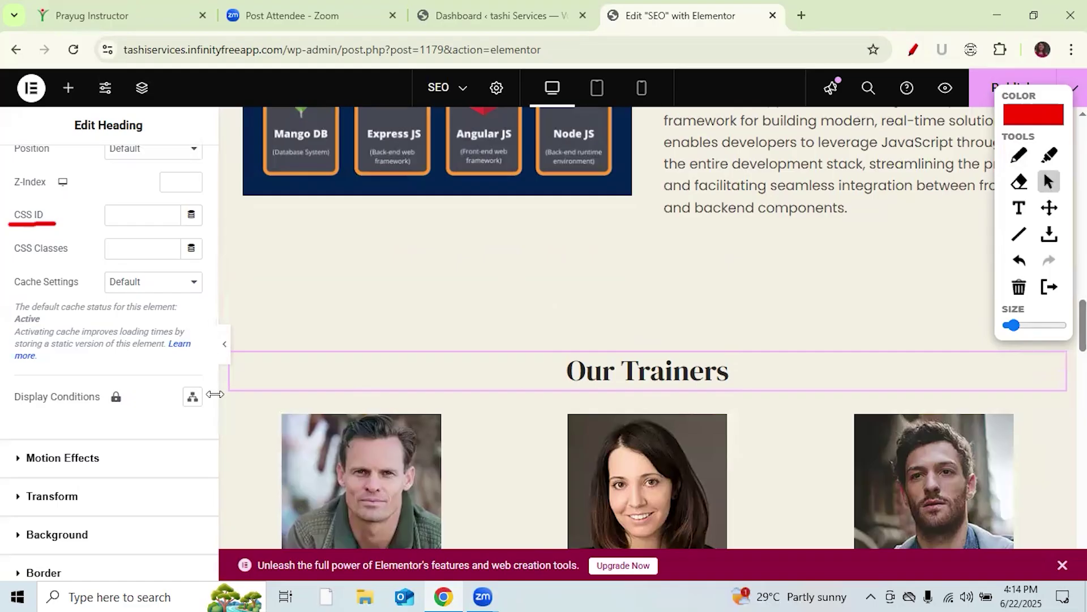
- Set the CSS ID of the Our Trainers heading to "learn"
drag(214, 393, 210, 214)
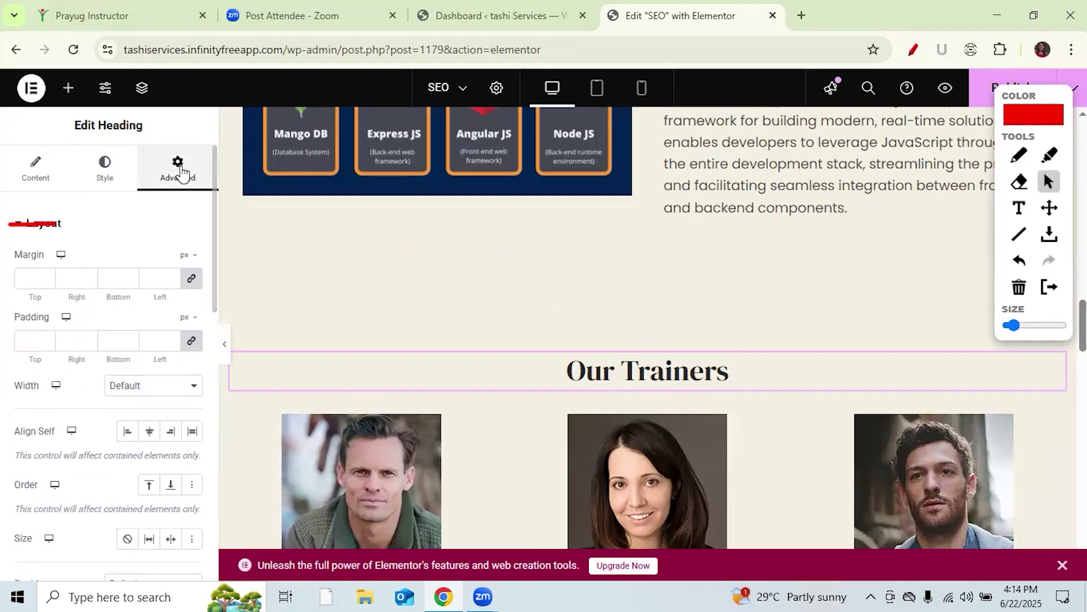
scroll(214, 216, down, 8)
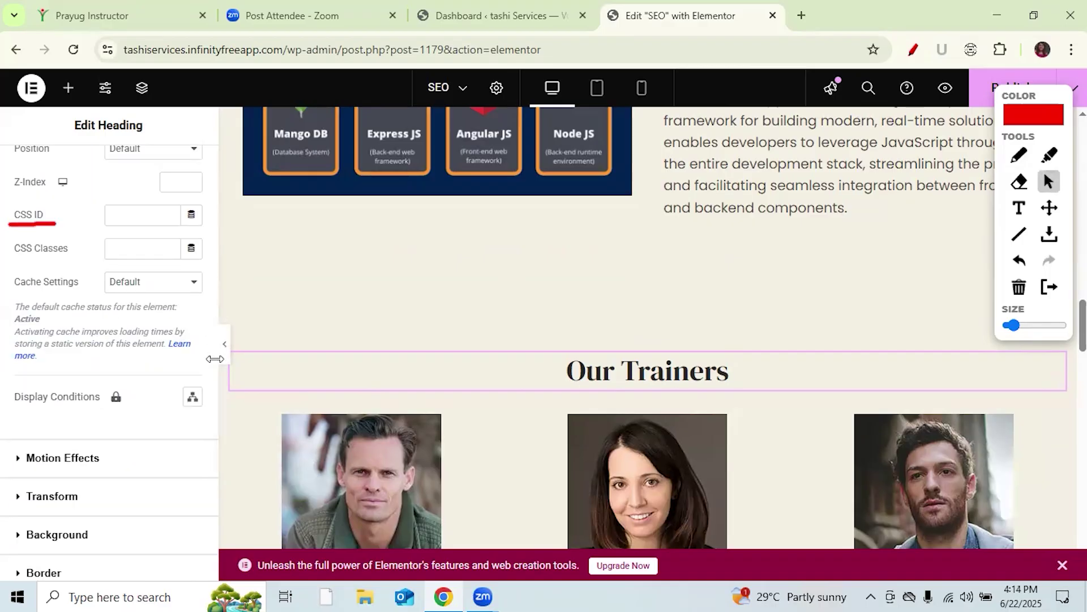
scroll(214, 349, down, 5)
drag(212, 443, 203, 346)
right_click(203, 345)
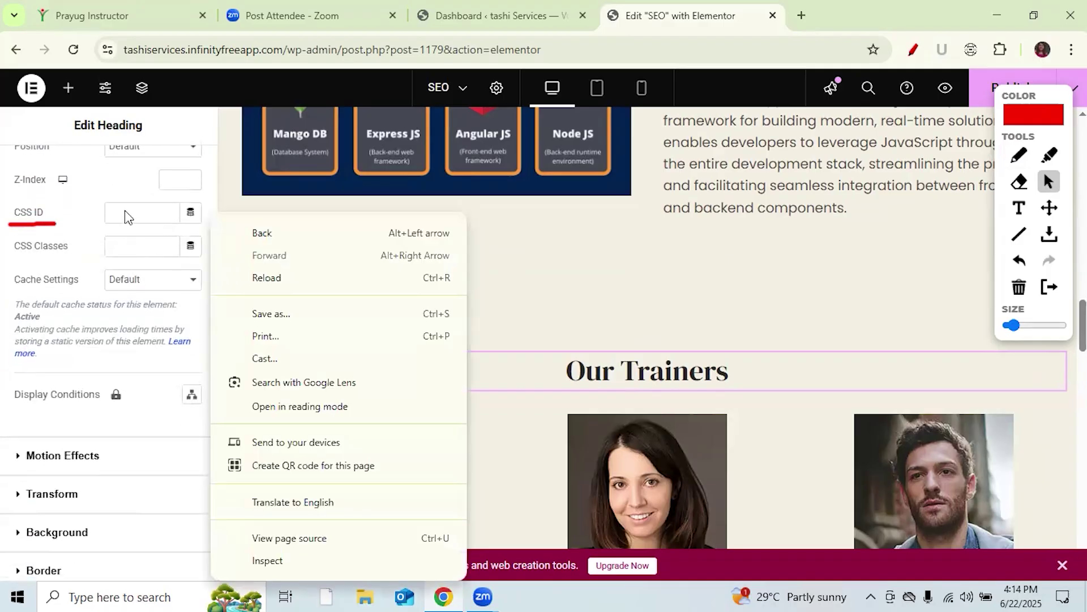
click(126, 213)
text(lear)
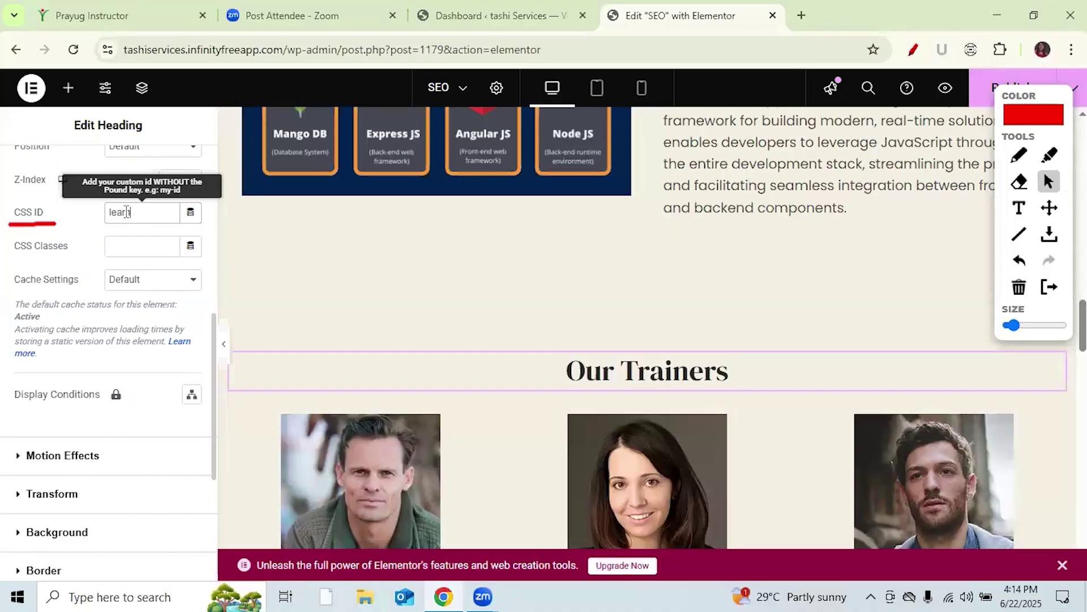
text(n)
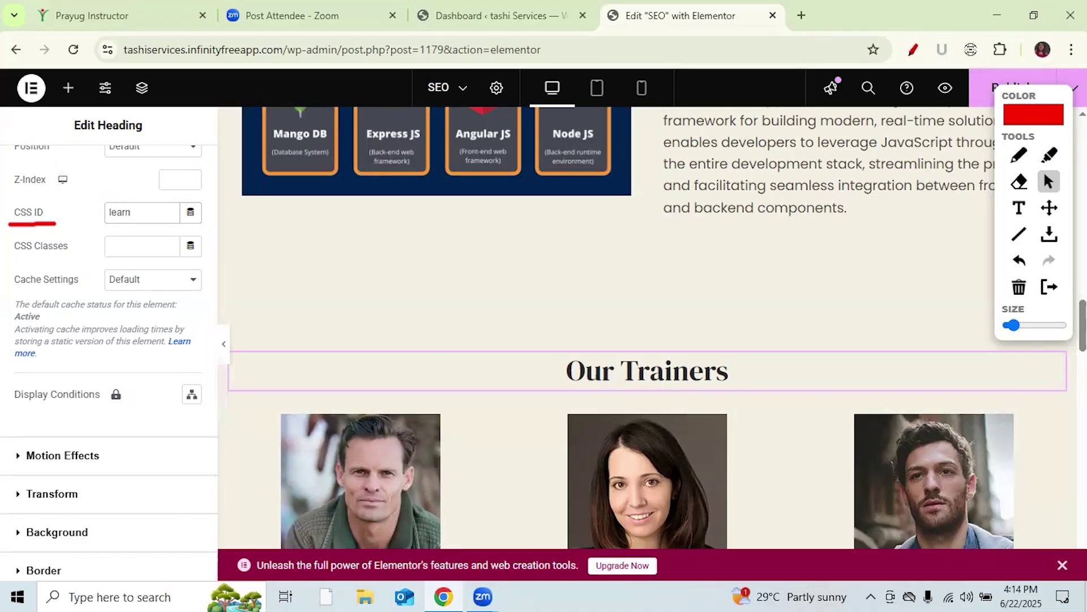
- Move the annotation toolbar out of the way, publish the SEO page and switch to the WordPress Dashboard tab
drag(1053, 93, 1051, 140)
click(1022, 87)
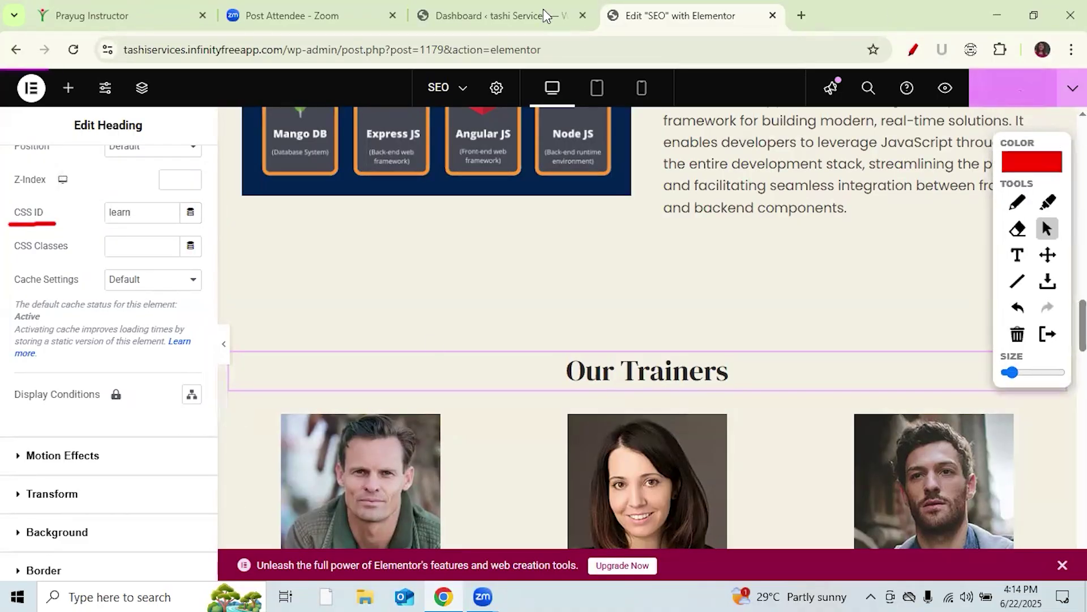
key(ctrl+shift+Tab)
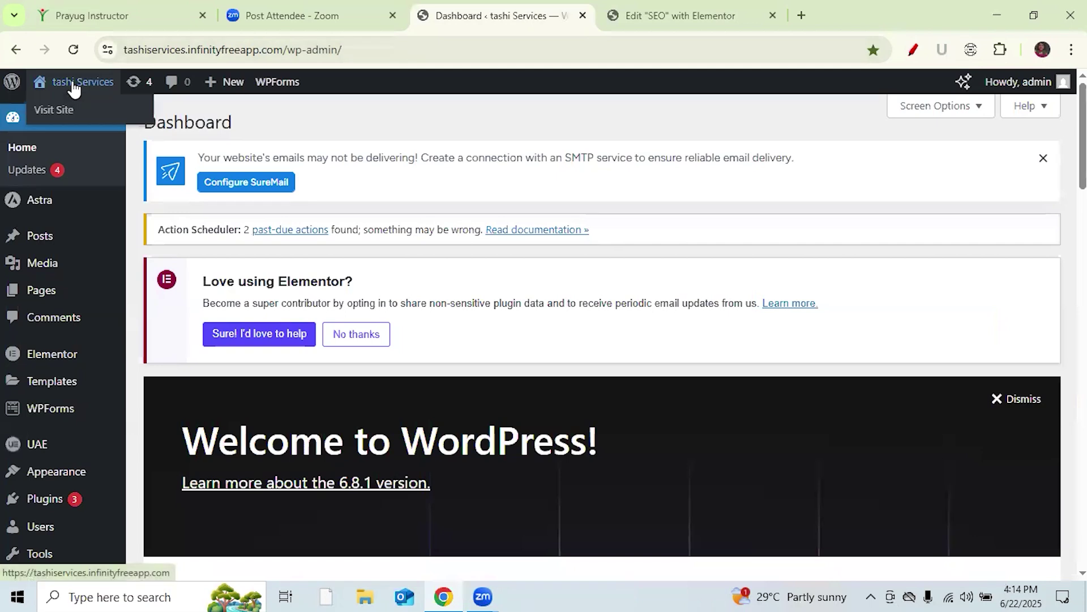
- Open the live tashi Services site in a new tab and go to its SEO service page
right_click(72, 83)
click(95, 103)
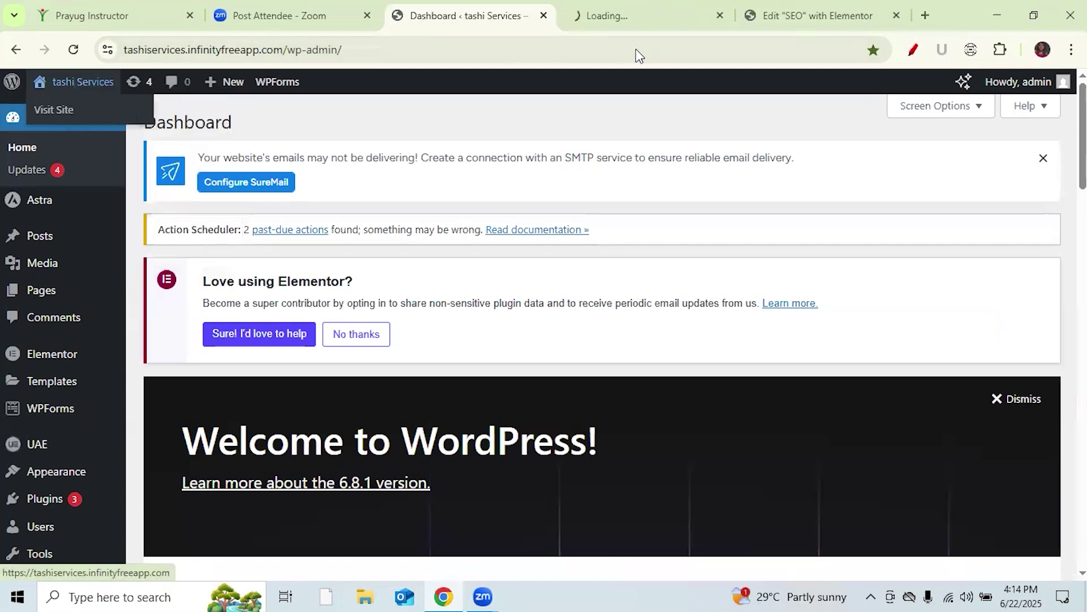
click(631, 18)
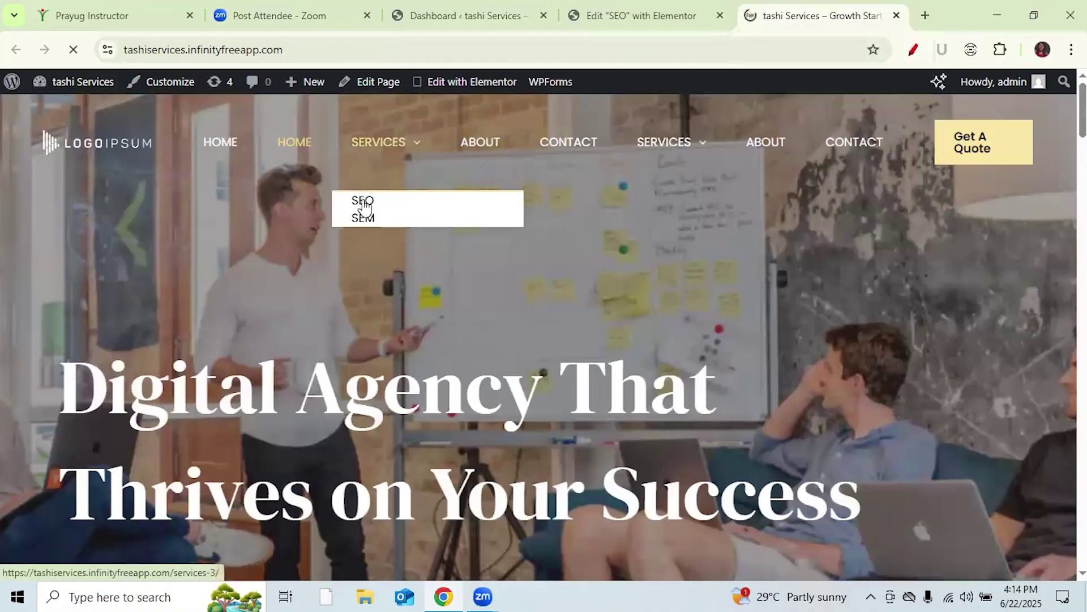
- Exit the annotation tool in the Elementor editor and return to the hero section of the live SEO page
click(638, 12)
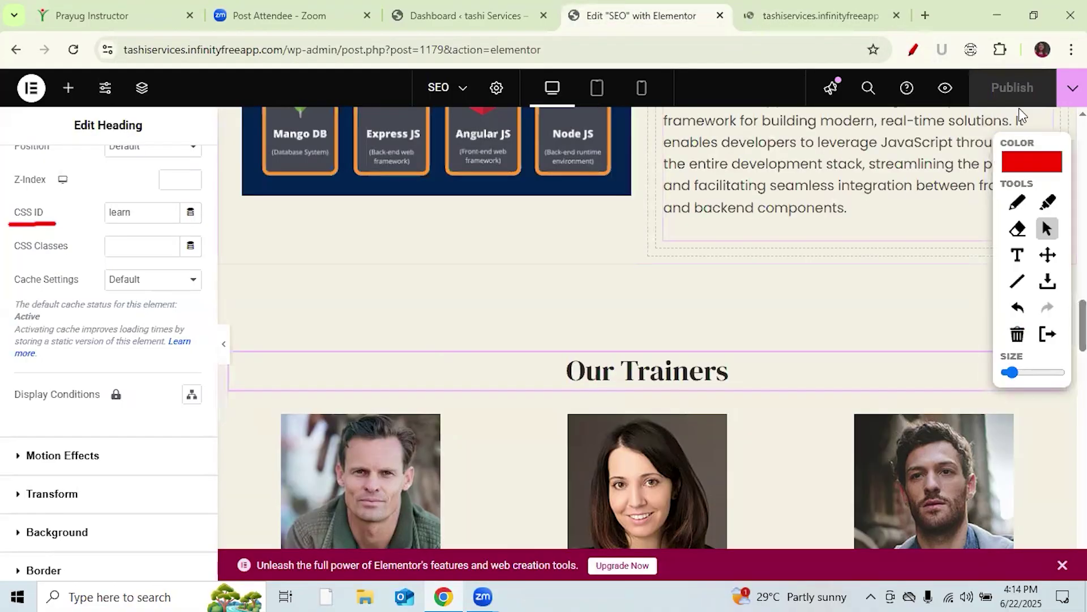
click(913, 49)
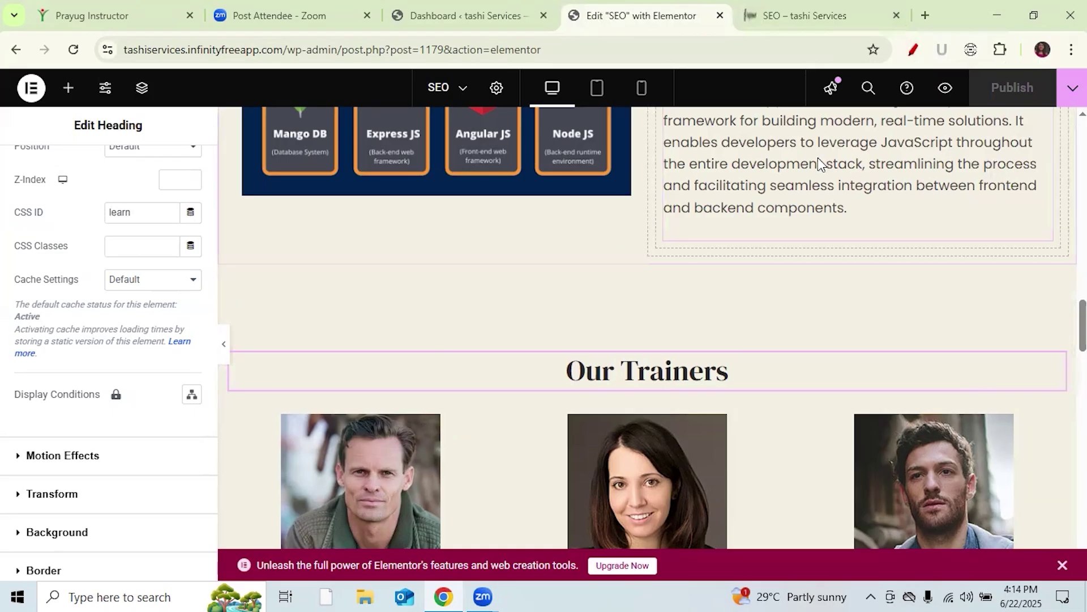
click(790, 16)
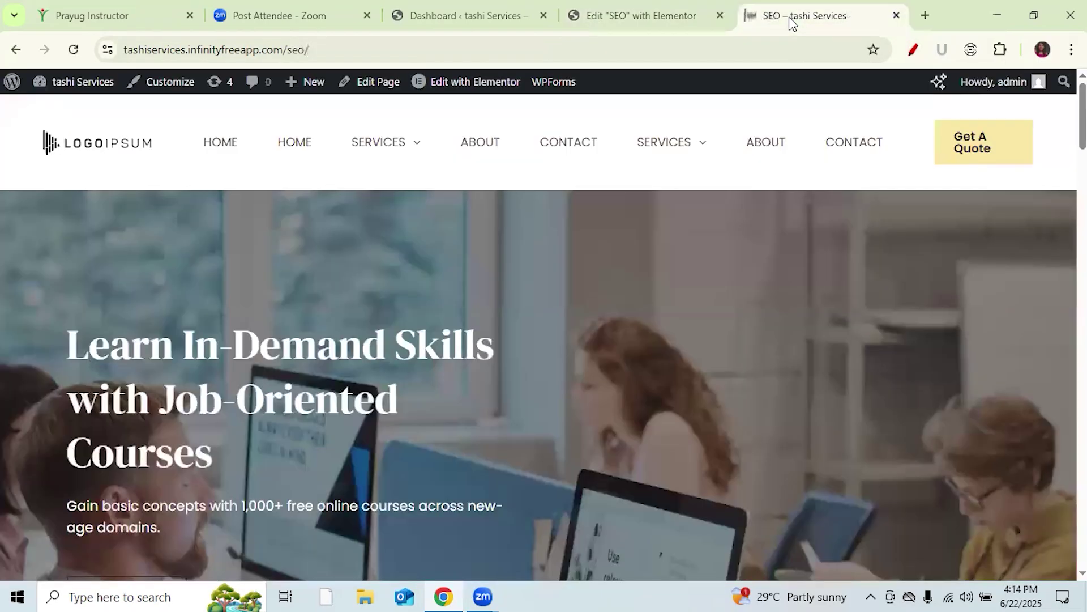
scroll(97, 441, down, 3)
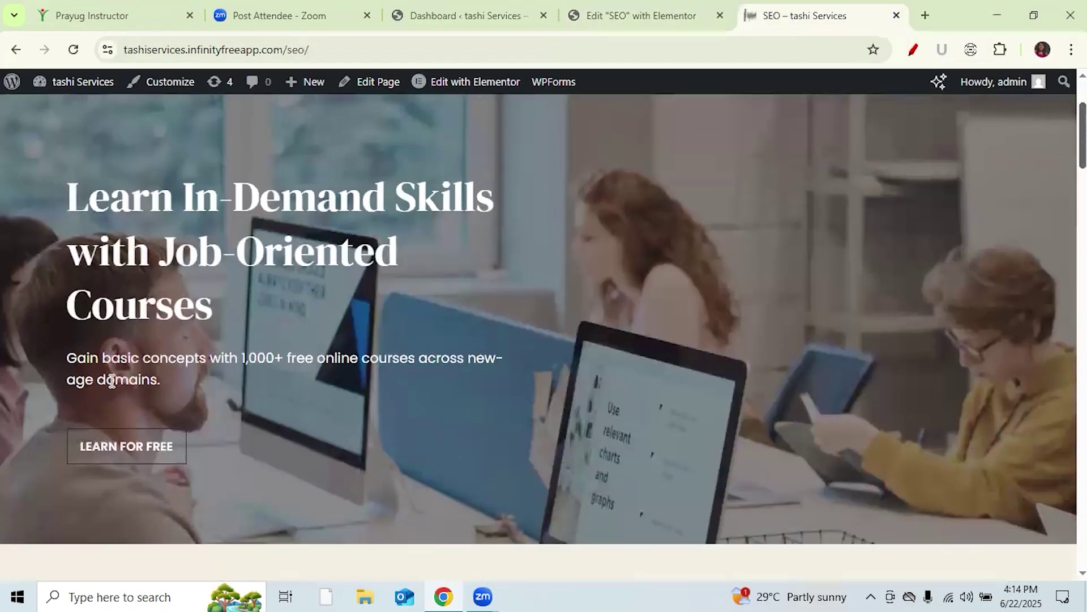
- Mark the LEARN FOR FREE button on the live SEO page with a red check mark and leave drawing mode
click(913, 50)
drag(52, 430, 115, 383)
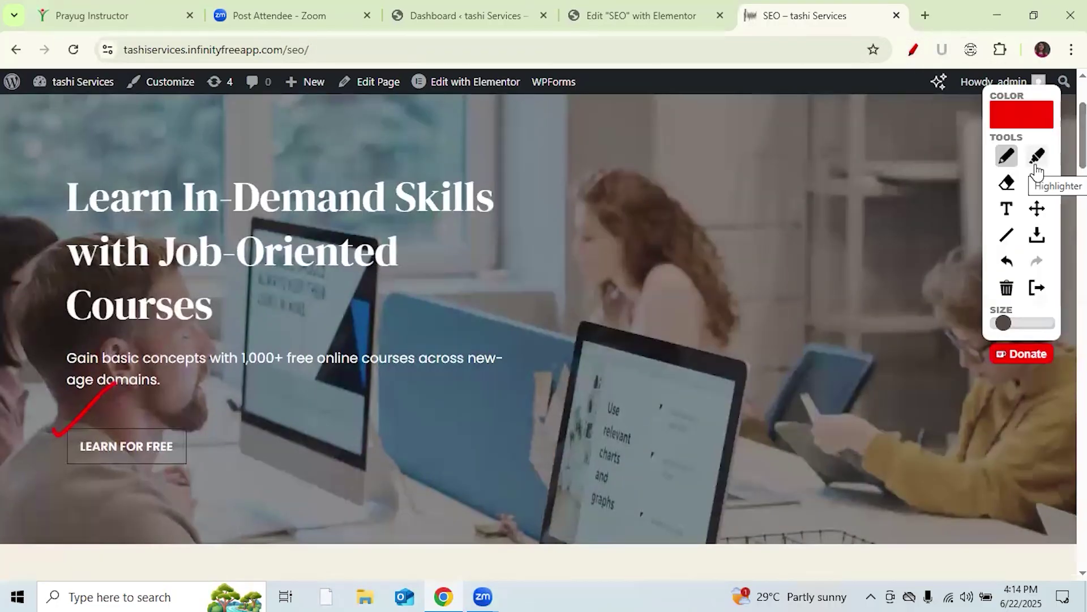
click(1037, 159)
click(1036, 187)
- Test where the LEARN FOR FREE button jumps to on the live SEO page, repeating the test from the hero section
click(154, 447)
click(156, 452)
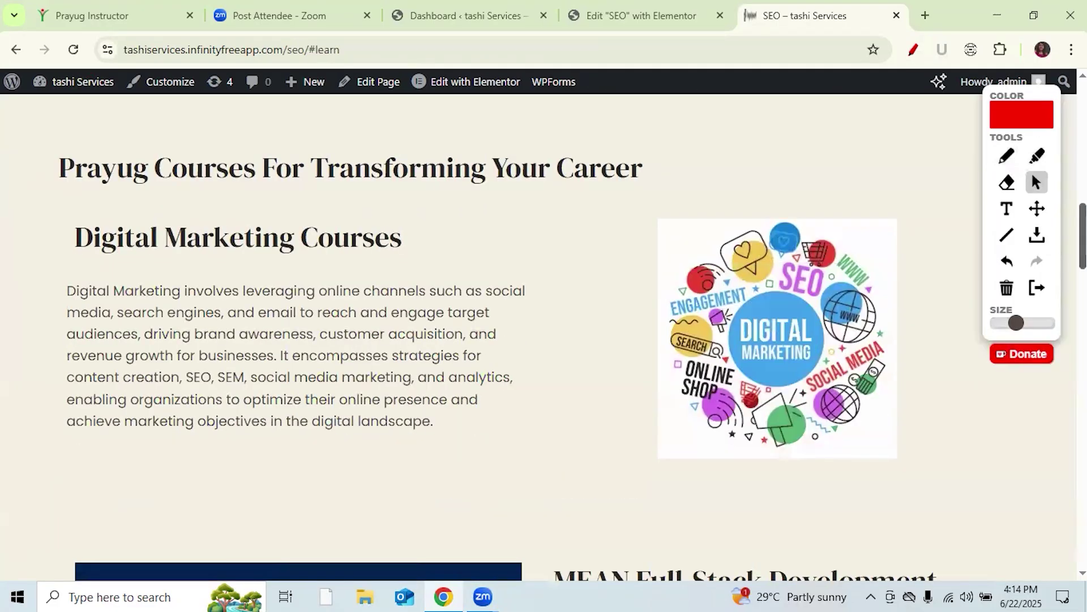
drag(1082, 238, 1082, 133)
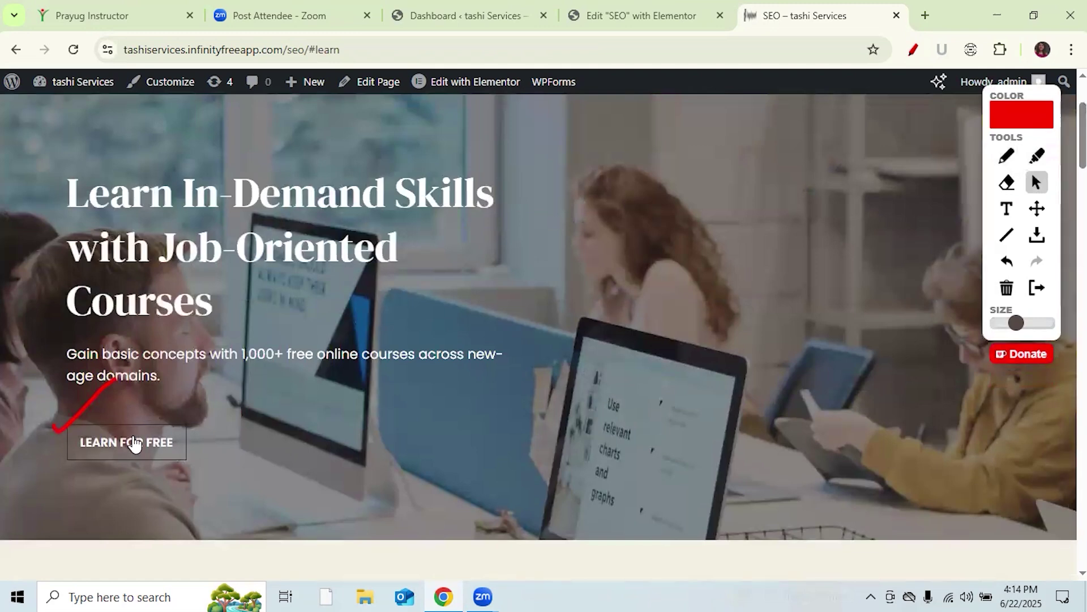
click(133, 440)
- Change the CSS ID of the Our Trainers heading to "learnforfree" in the Elementor editor and copy it
click(643, 14)
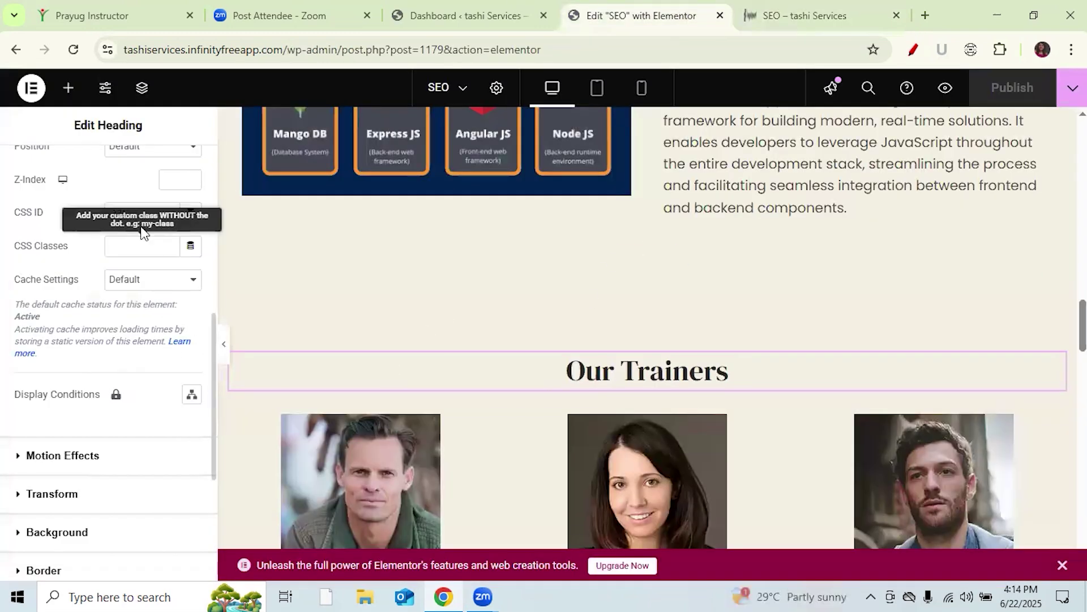
click(141, 214)
text(learn)
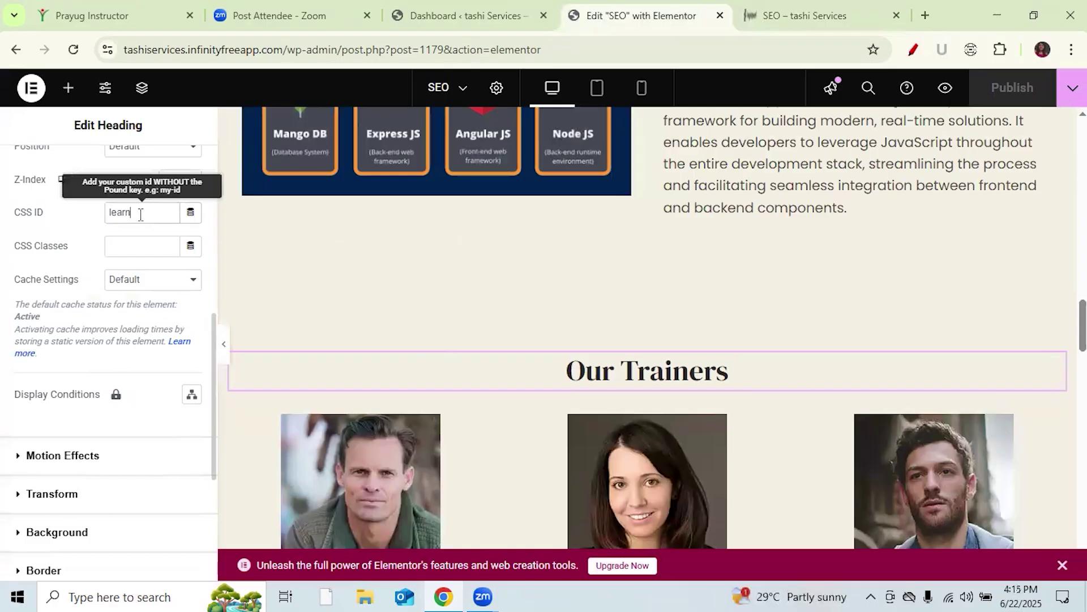
text(forfree)
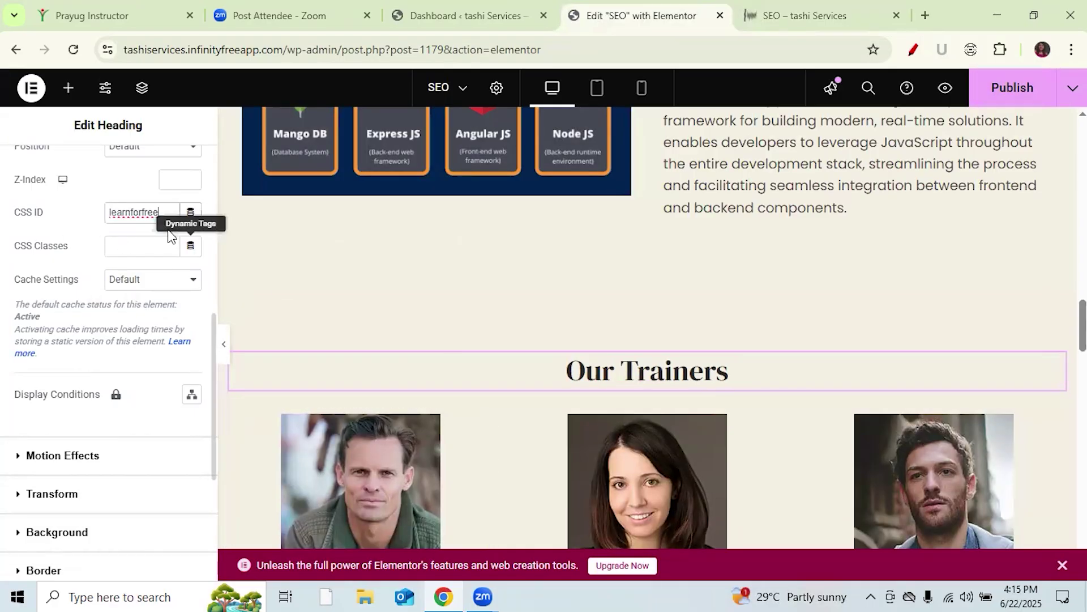
drag(160, 213, 102, 215)
key(ctrl+c)
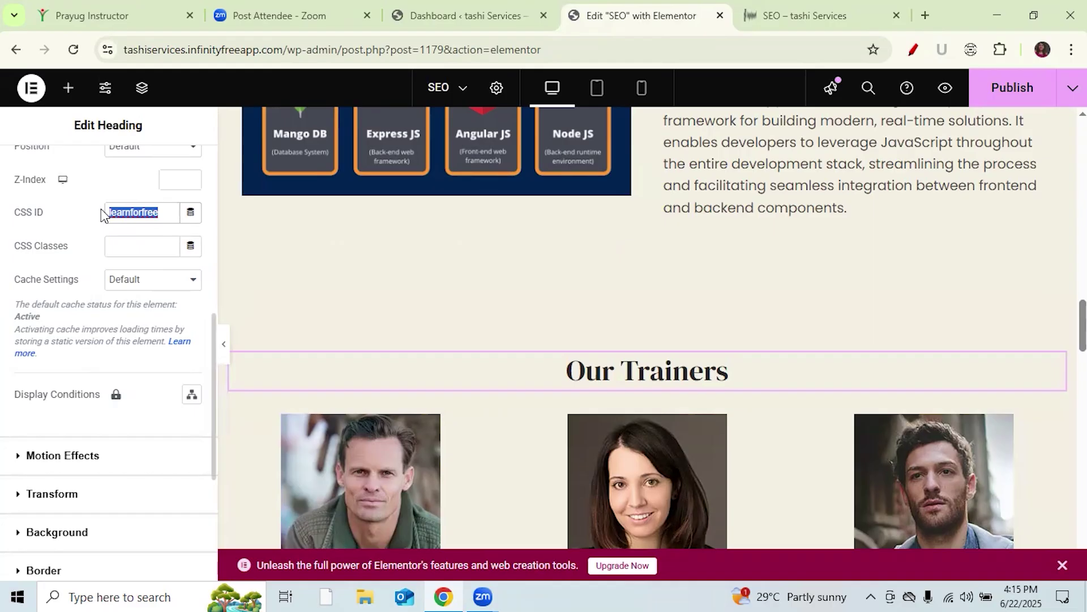
- Set the link of the LEARN FOR FREE button to "#learnforfree"
drag(1082, 326, 1083, 203)
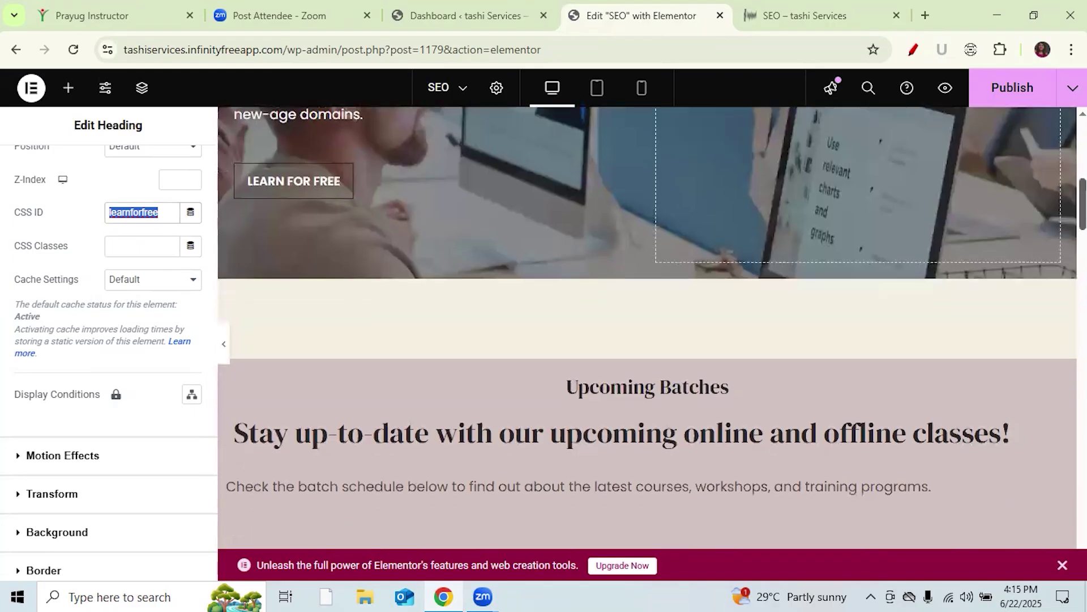
click(291, 184)
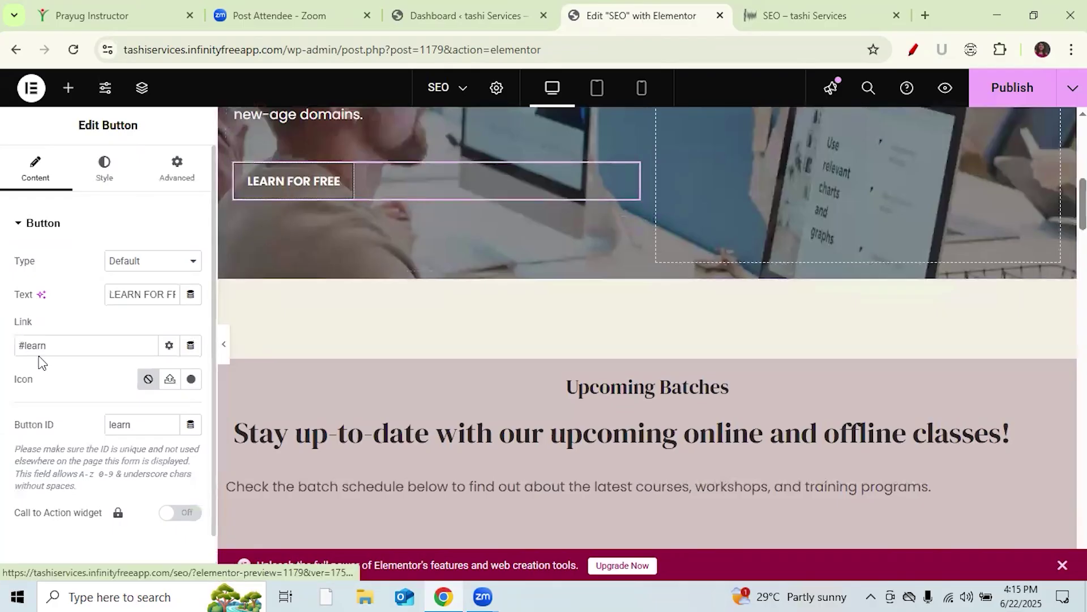
click(56, 338)
key(BackSpace)
key(BackSpace)
key(BackSpace)
key(BackSpace)
key(ctrl+v)
- Change the Button ID of the LEARN FOR FREE button to "learn for free"
click(146, 426)
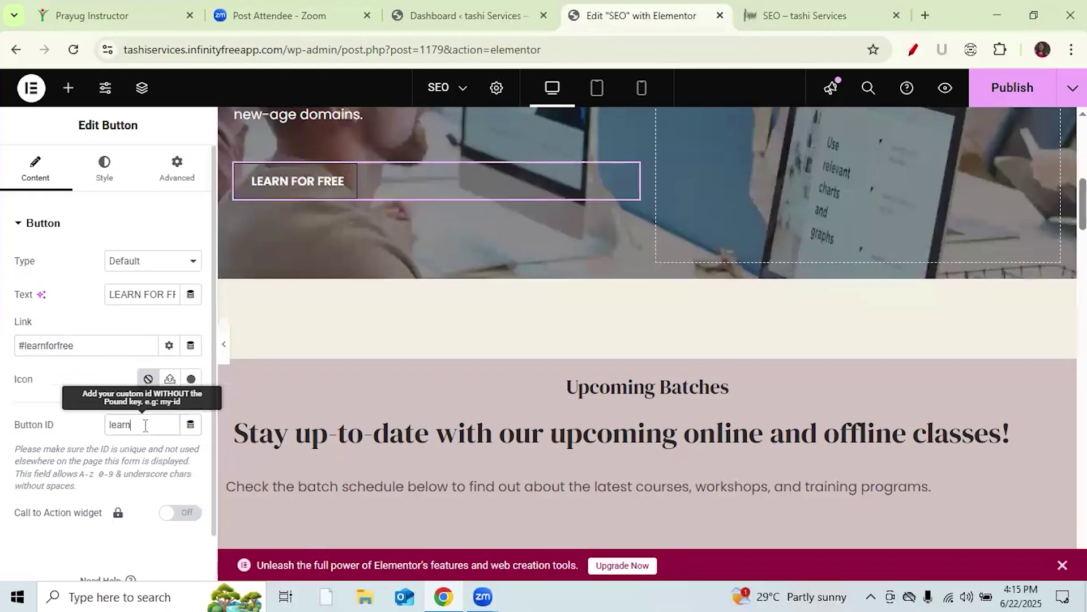
key(ctrl+v)
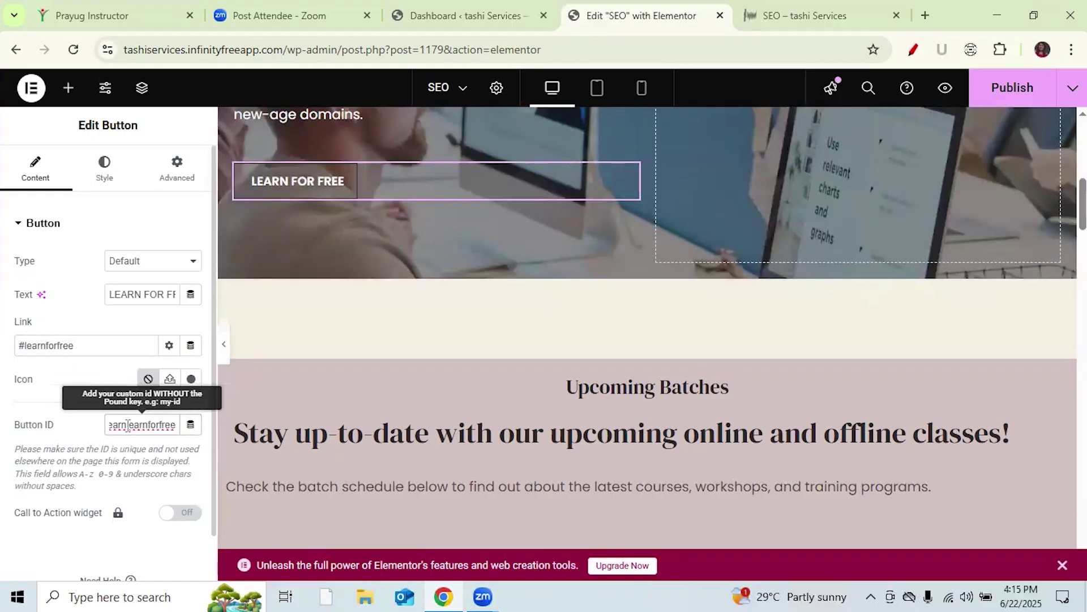
key(BackSpace)
key(BackSpace)
key(BackSpace)
key(BackSpace)
key(BackSpace)
click(129, 426)
click(143, 424)
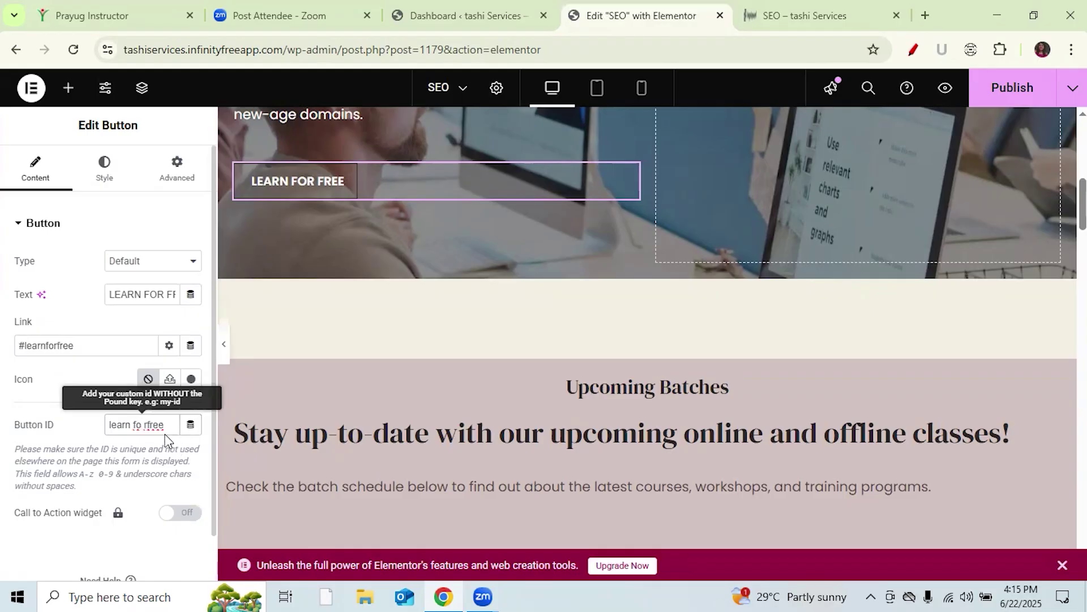
key(BackSpace)
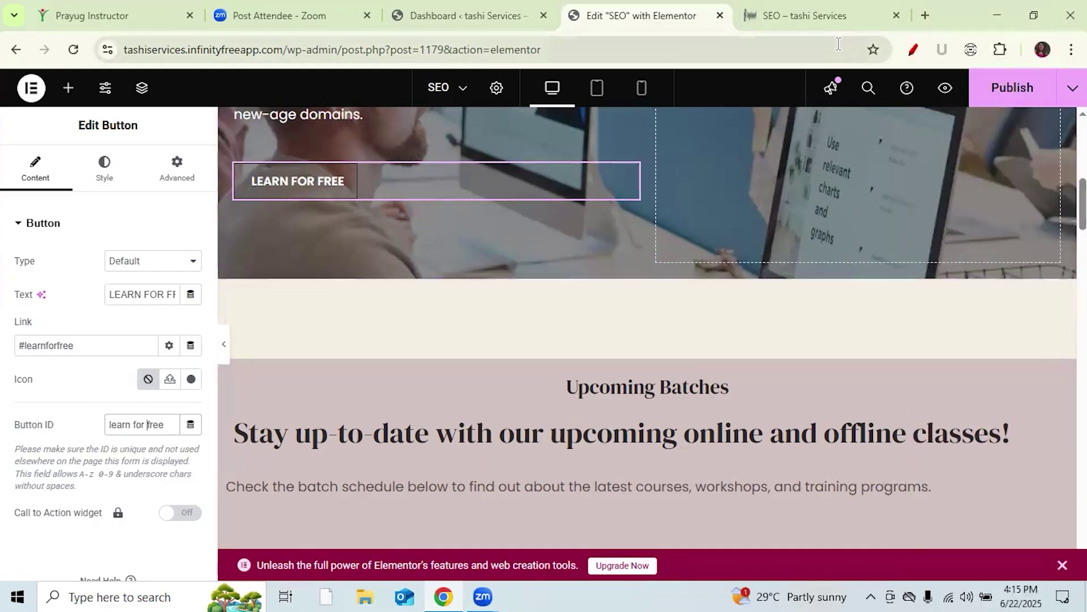
- Publish the SEO page and reload its live version
click(1008, 91)
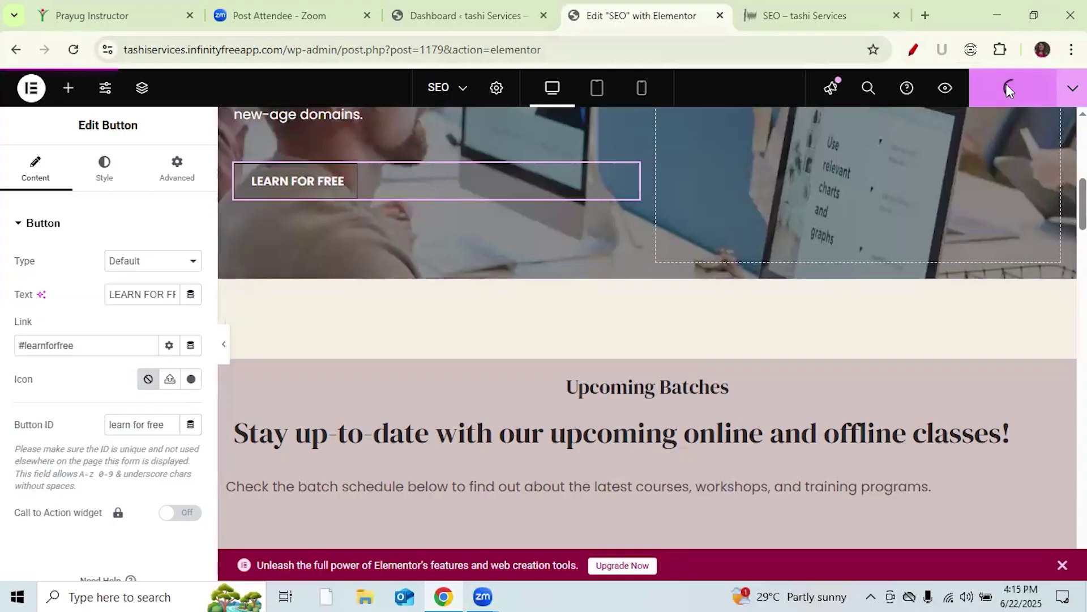
click(774, 10)
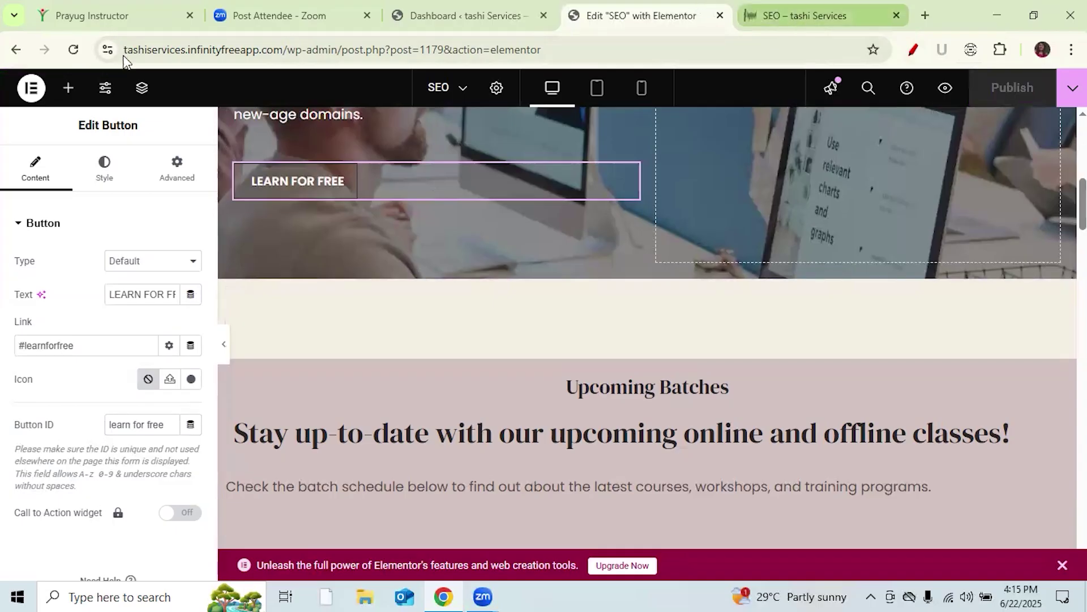
click(73, 49)
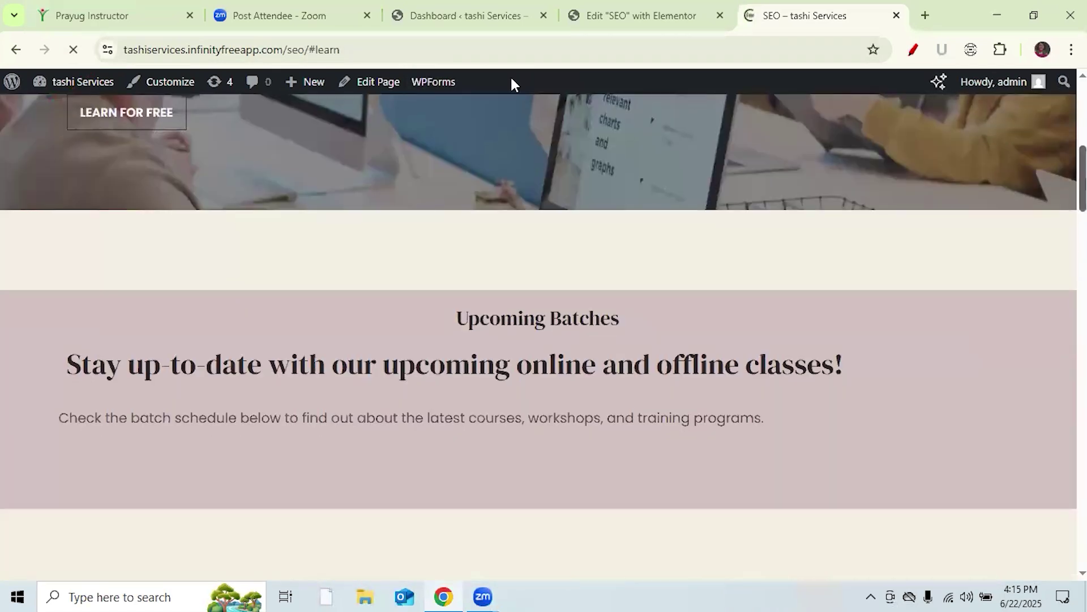
- Test the LEARN FOR FREE button on the reloaded SEO page and return to the hero section
scroll(46, 283, up, 3)
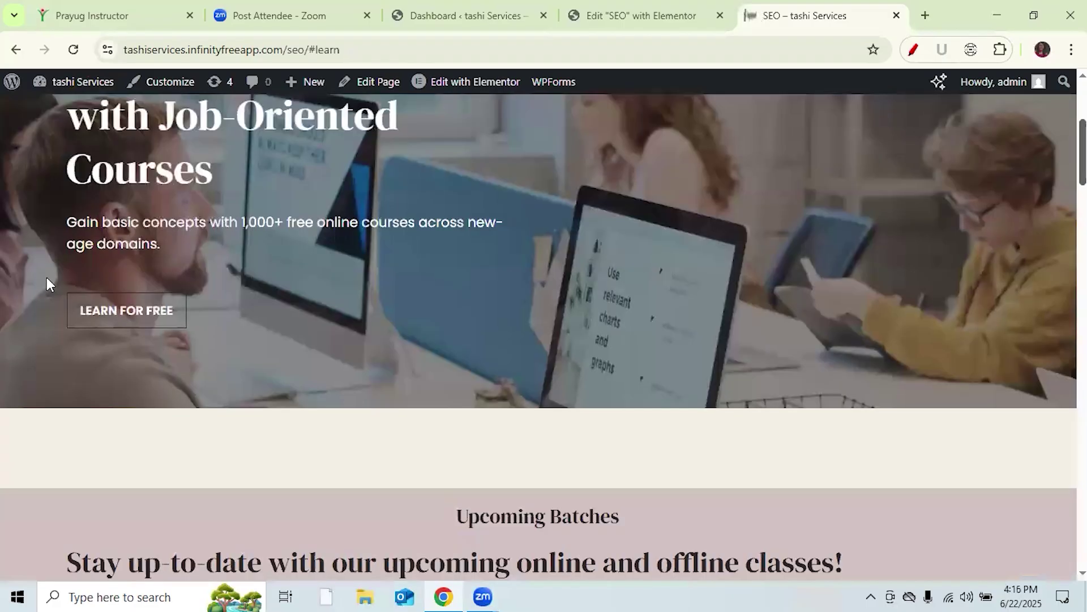
click(126, 308)
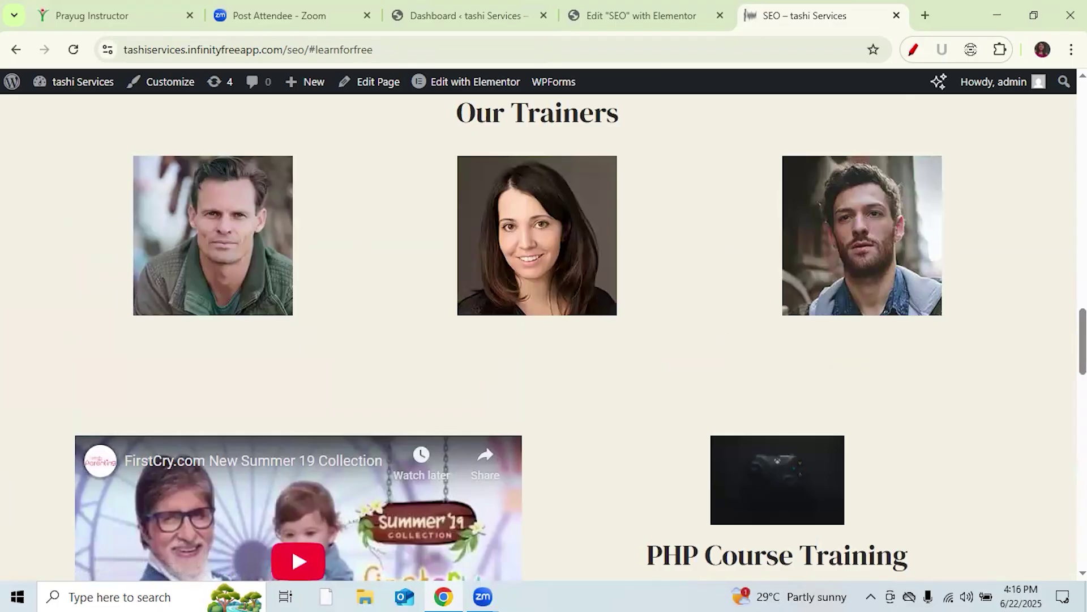
scroll(237, 374, up, 15)
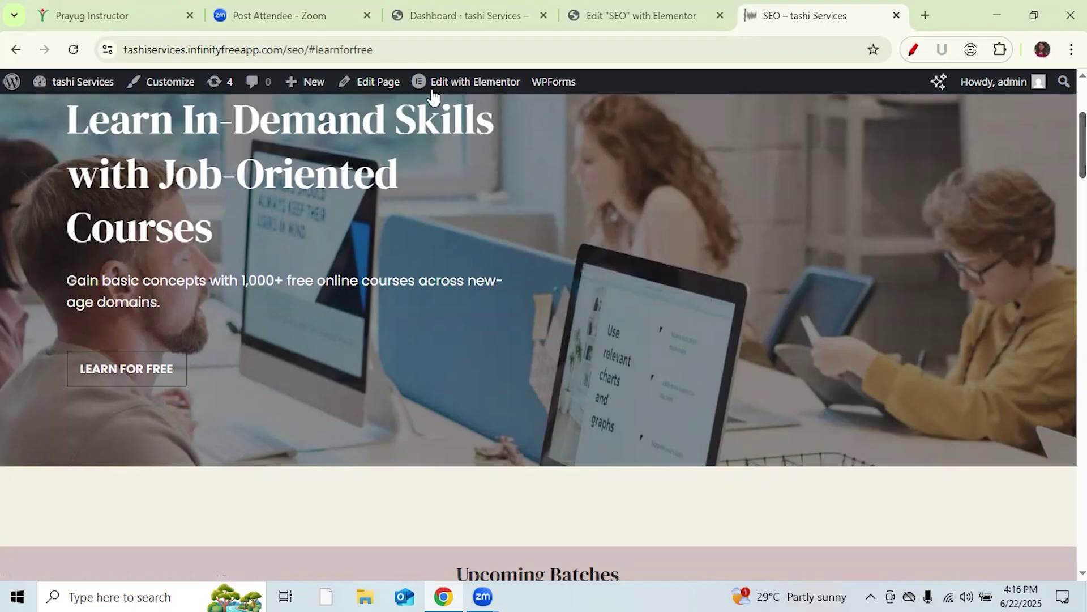
click(453, 17)
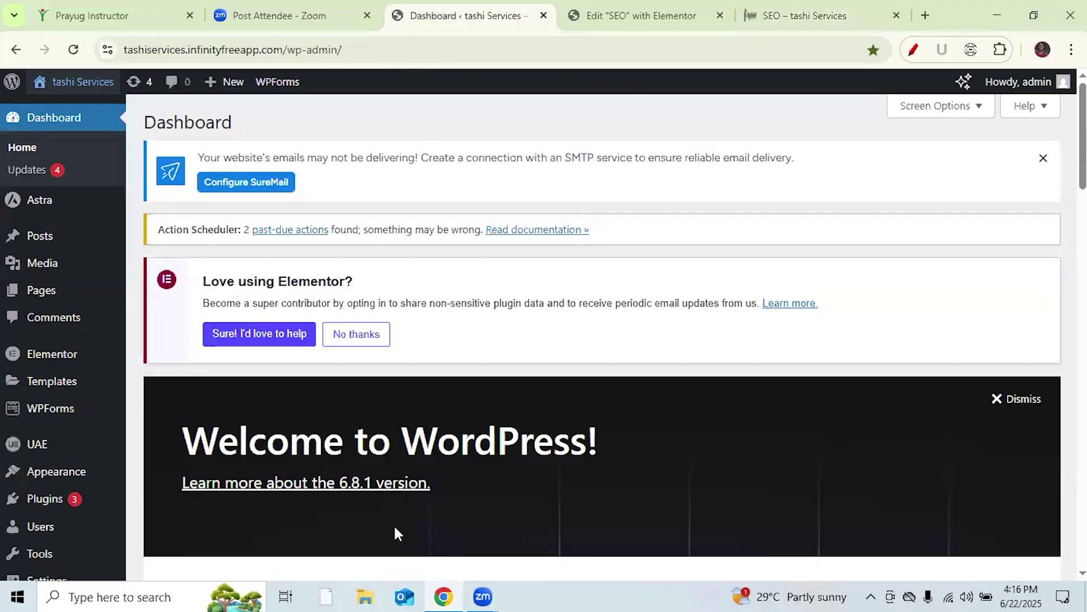
click(793, 14)
- Return to the Elementor editor and add a Button widget directly below the LEARN FOR FREE button
click(632, 16)
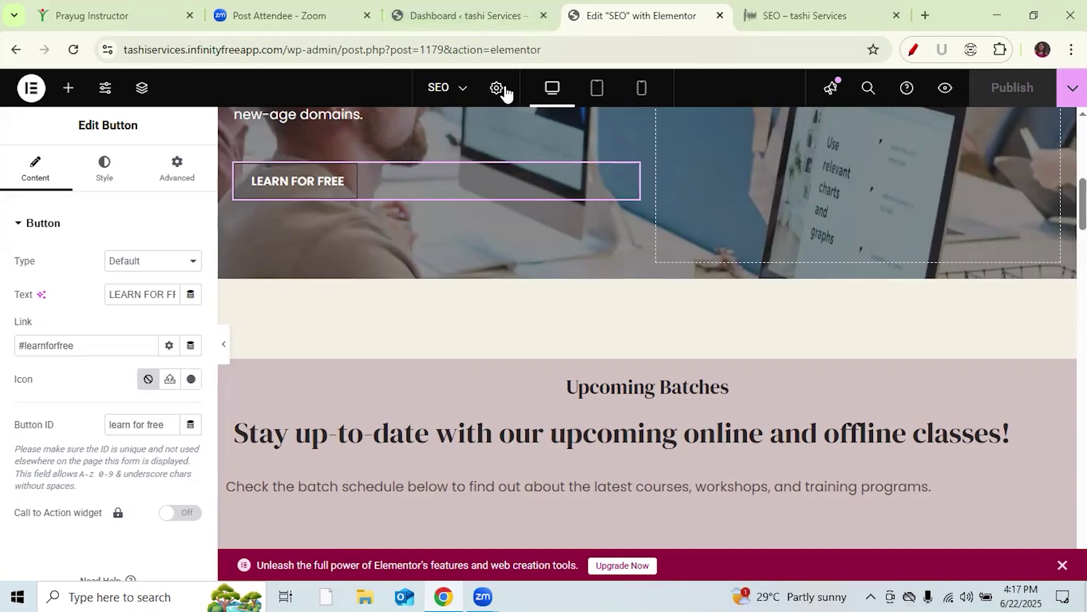
click(68, 88)
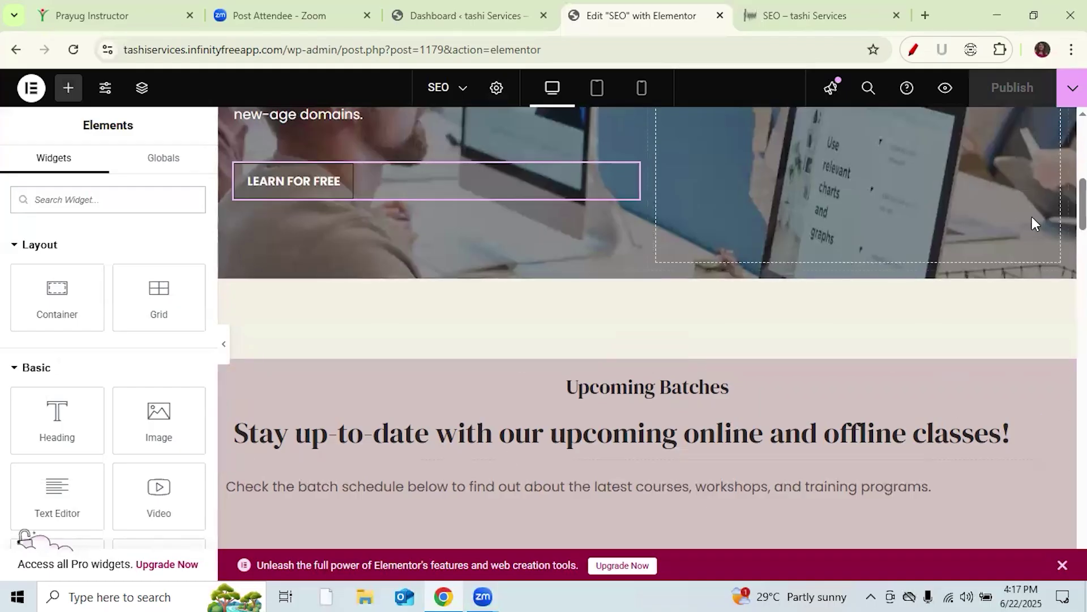
scroll(552, 255, up, 3)
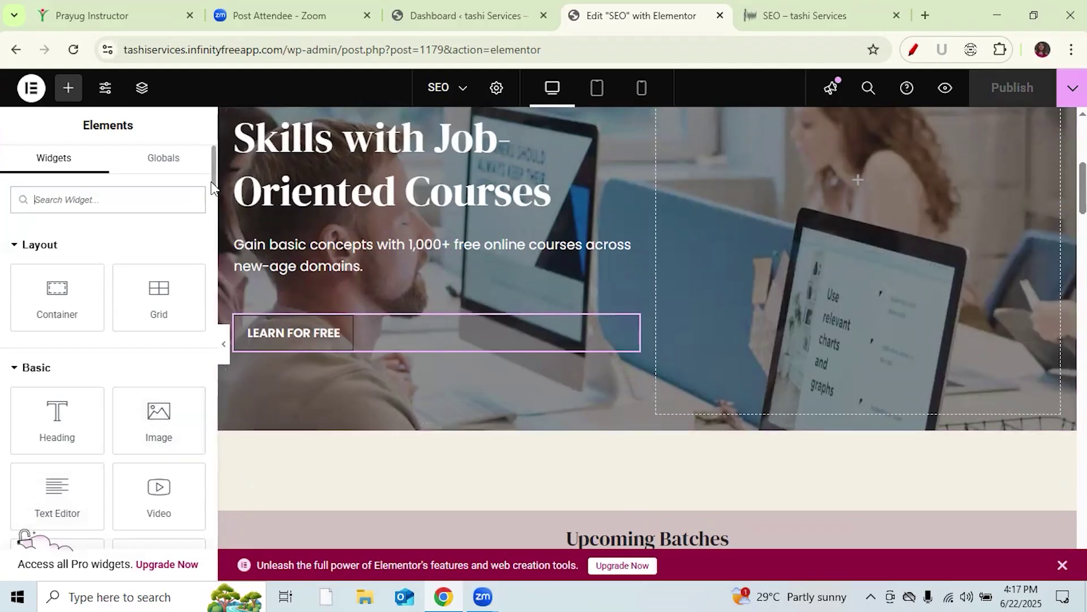
scroll(212, 187, down, 5)
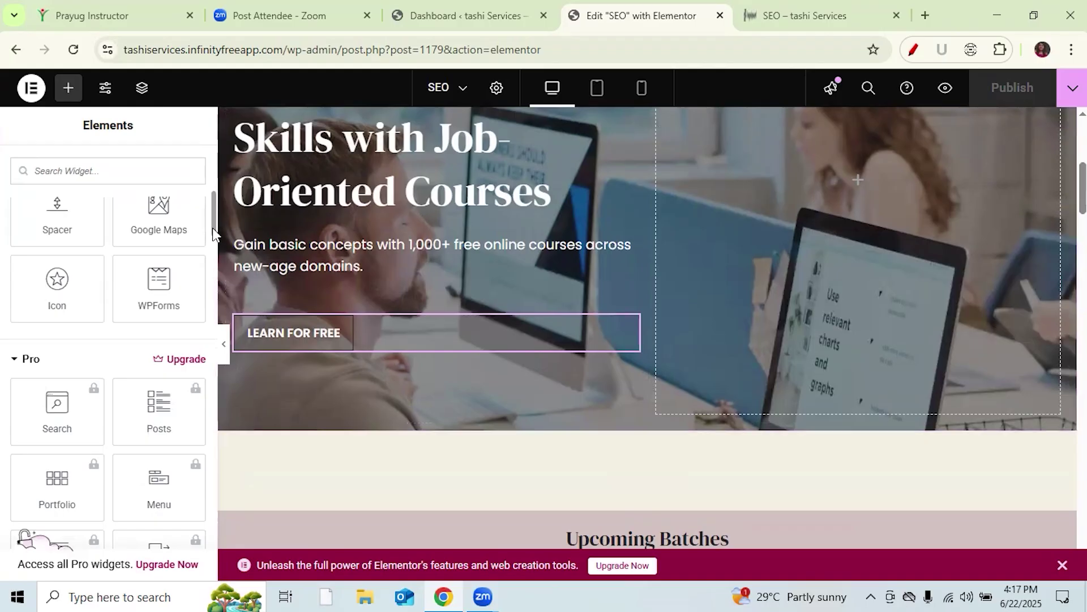
drag(213, 219, 212, 199)
drag(88, 334, 329, 379)
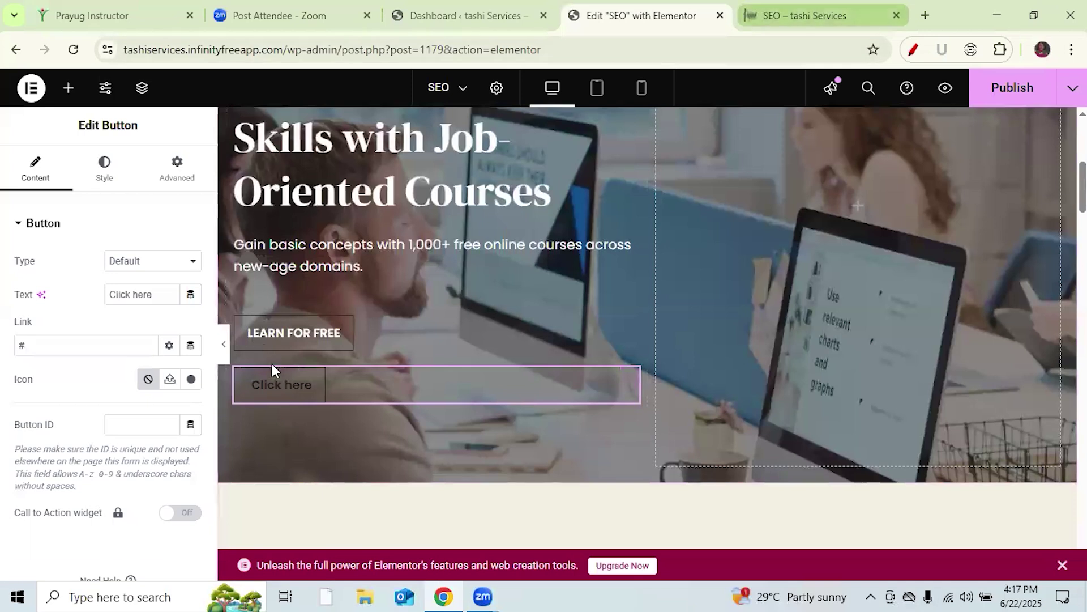
- Clear the default text of the new button below LEARN FOR FREE
click(290, 395)
click(158, 293)
key(BackSpace)
key(BackSpace)
key(BackSpace)
key(BackSpace)
key(BackSpace)
key(BackSpace)
key(BackSpace)
key(BackSpace)
key(BackSpace)
key(BackSpace)
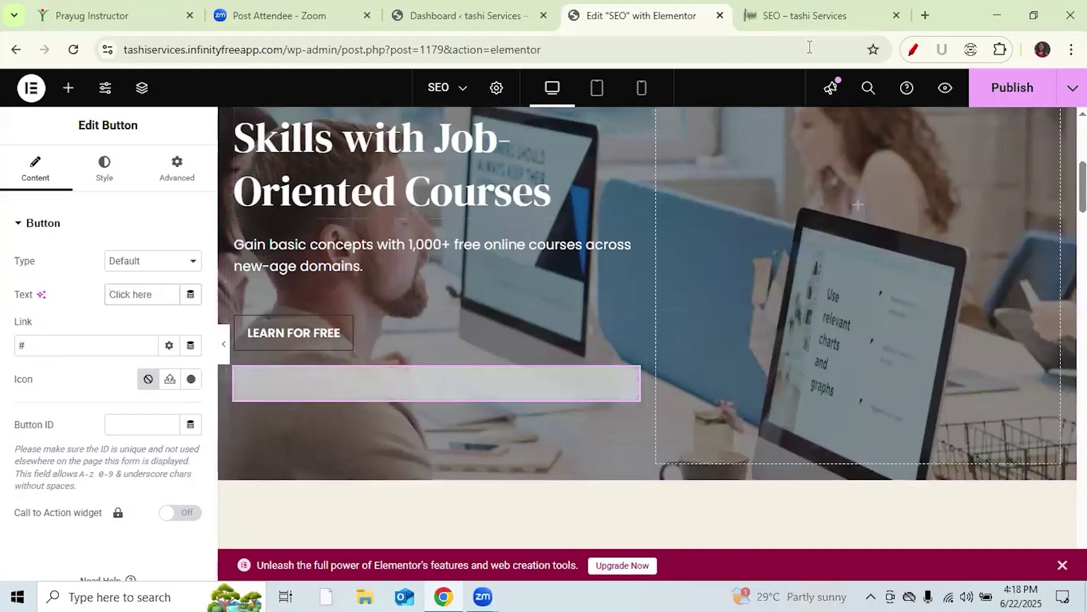
- Switch to the live SEO page and open the About page from its site navigation
click(810, 15)
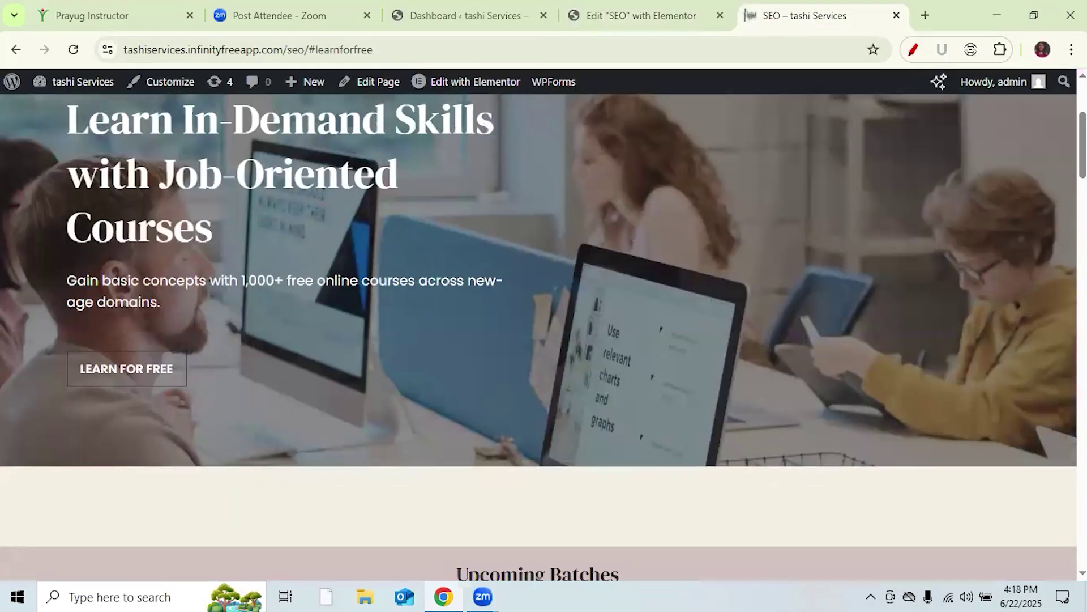
scroll(603, 153, up, 4)
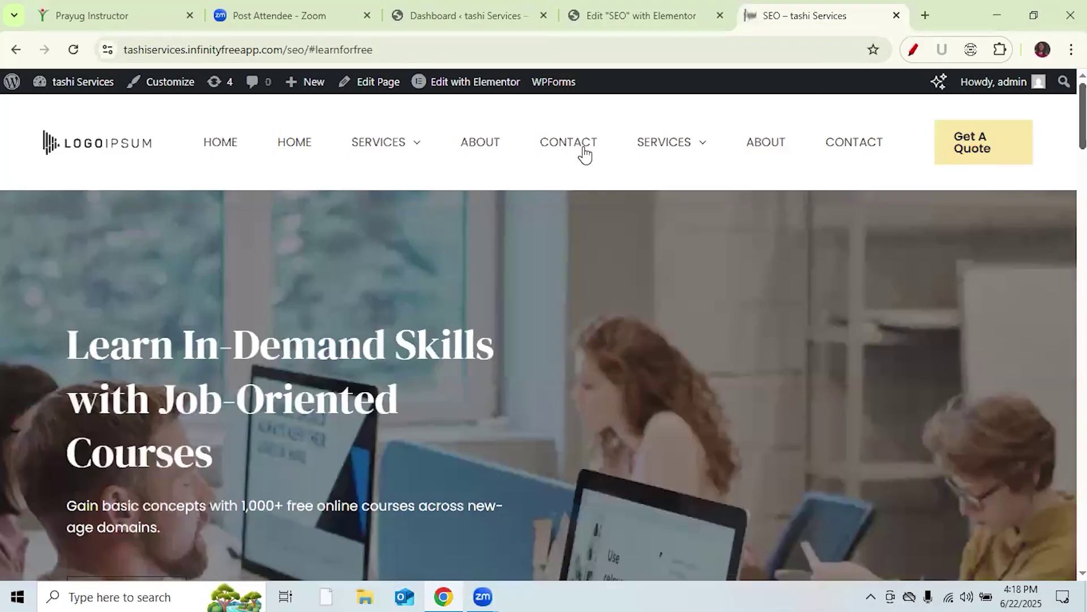
click(485, 147)
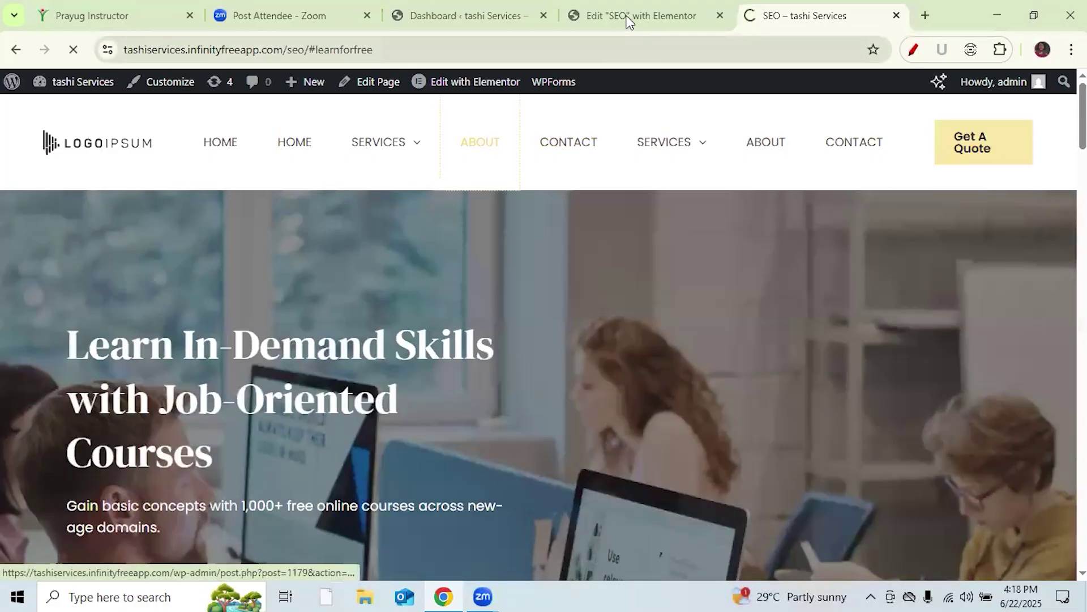
- Return to the Elementor editor and label the new button below LEARN FOR FREE "About US"
key(ctrl+shift+Tab)
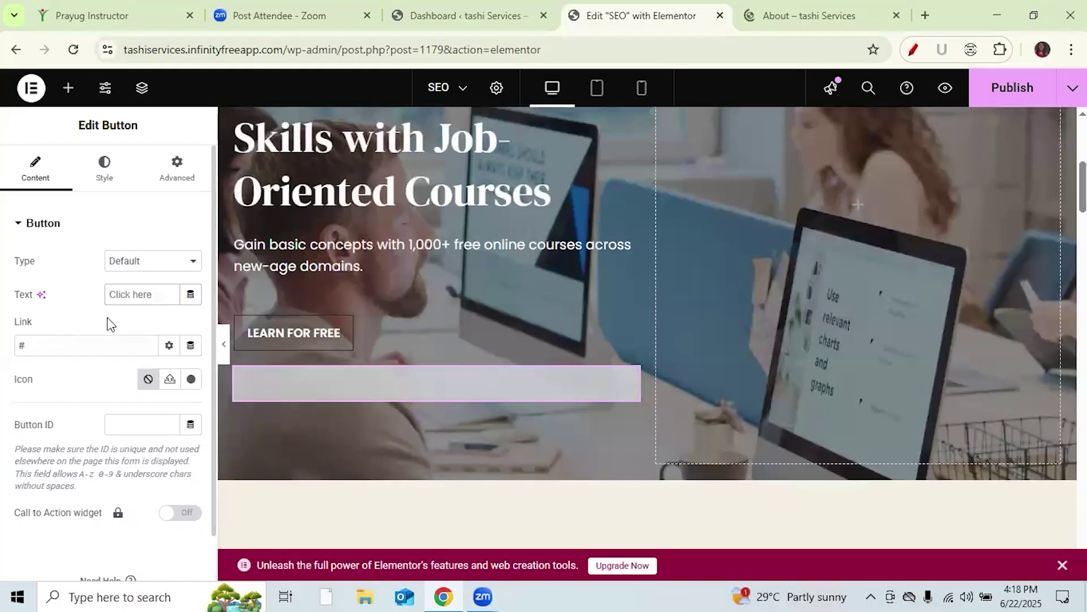
text(A)
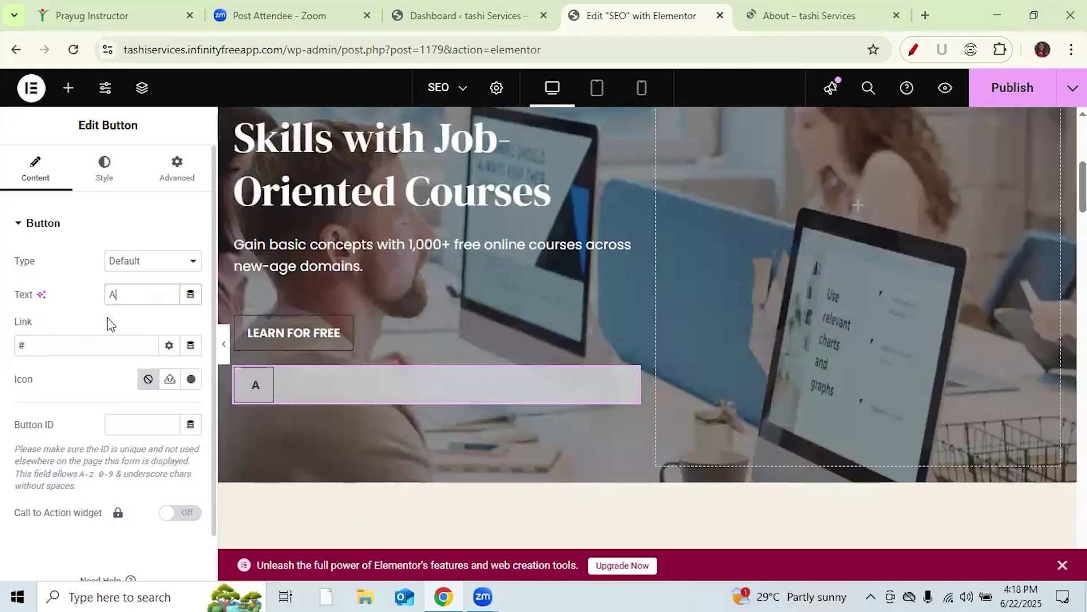
text(bout US)
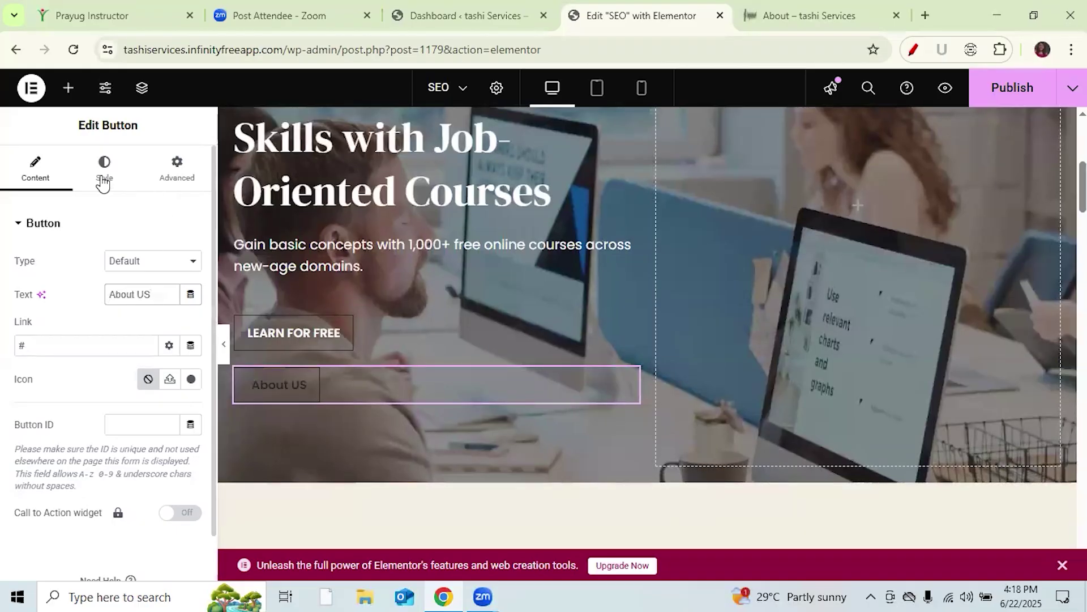
- Set the About US button's text color to white (#FFFFFF)
click(139, 189)
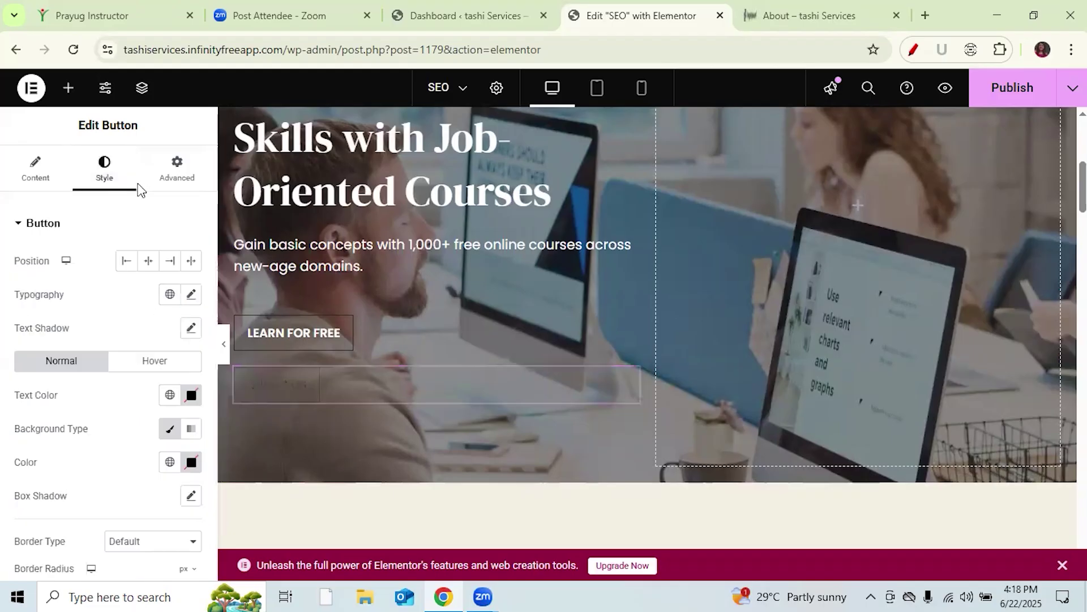
click(192, 395)
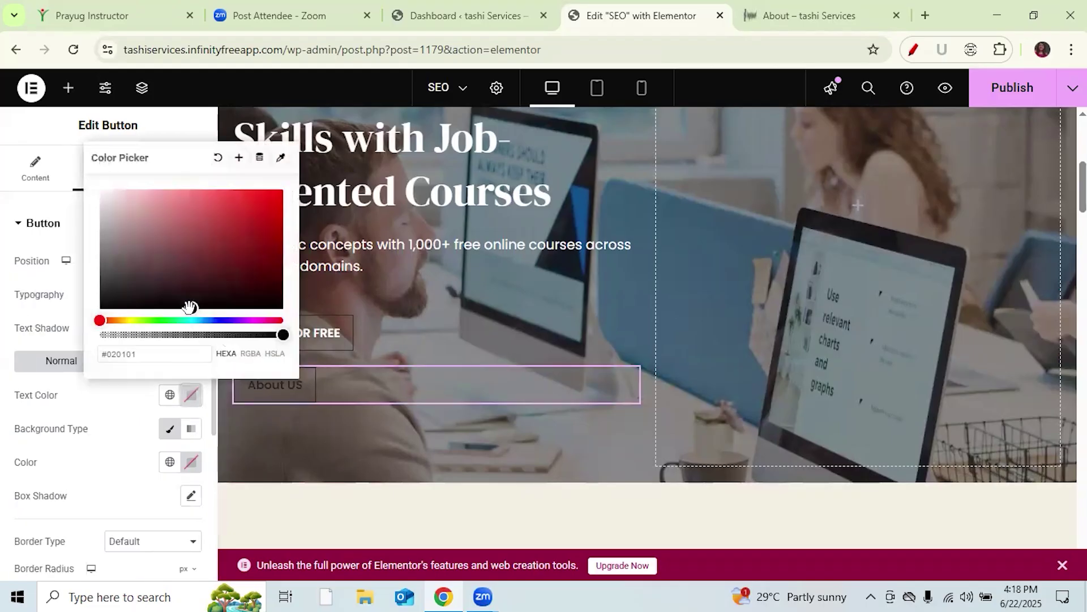
click(109, 204)
drag(93, 179, 89, 176)
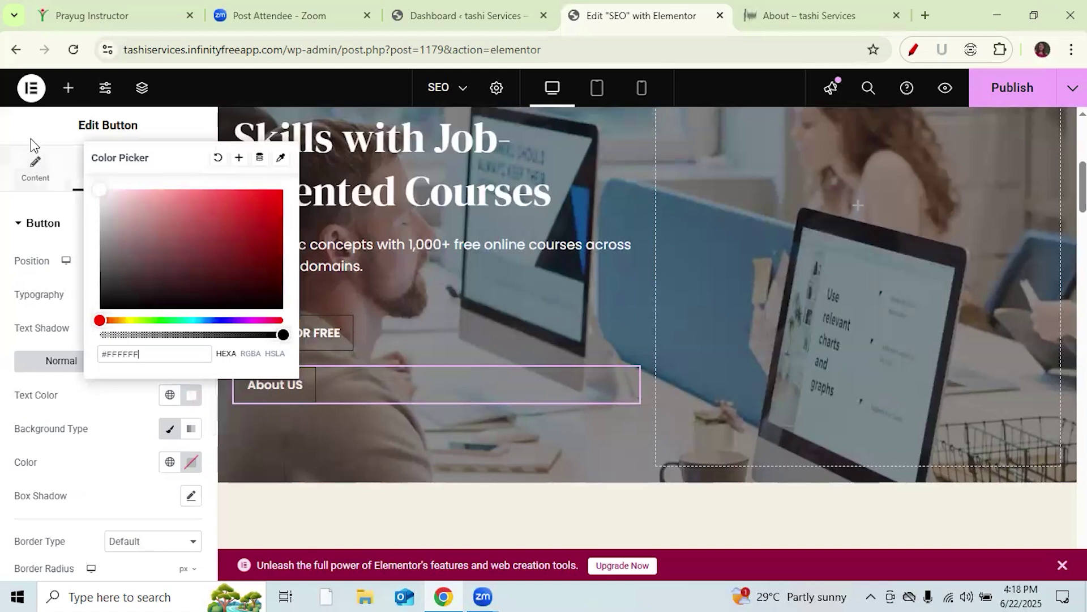
click(51, 113)
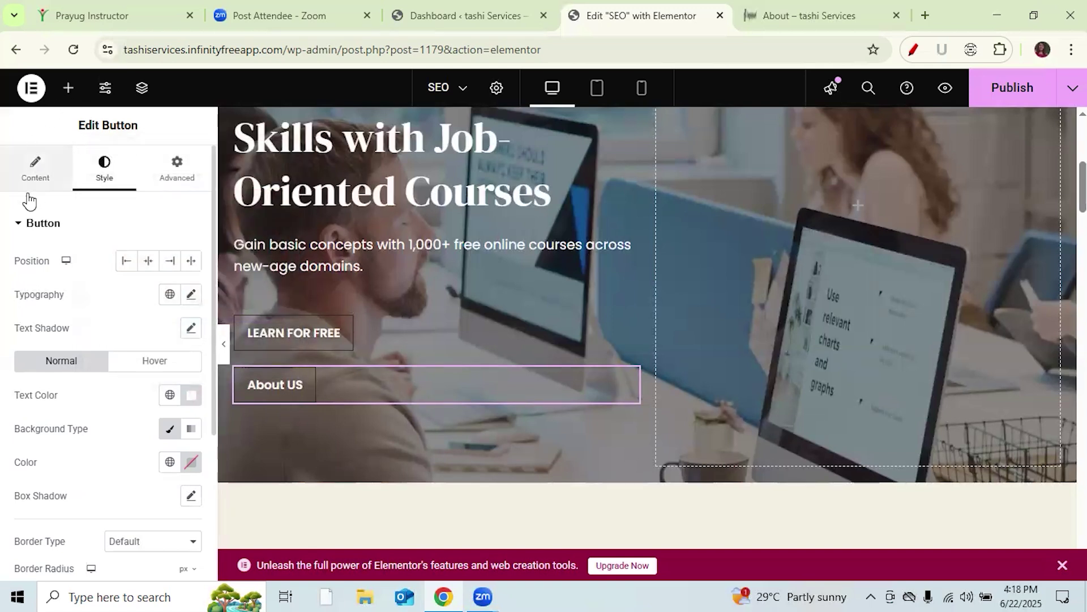
- Clear the placeholder link of the About US button
click(33, 173)
click(35, 341)
key(BackSpace)
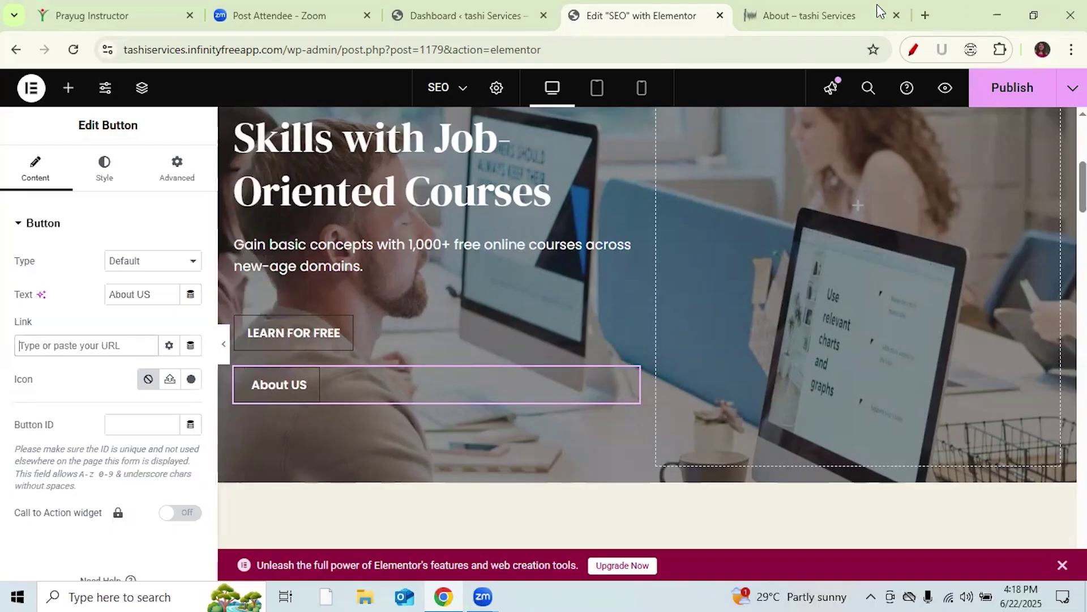
- Switch to the live About page and copy its full URL
click(820, 8)
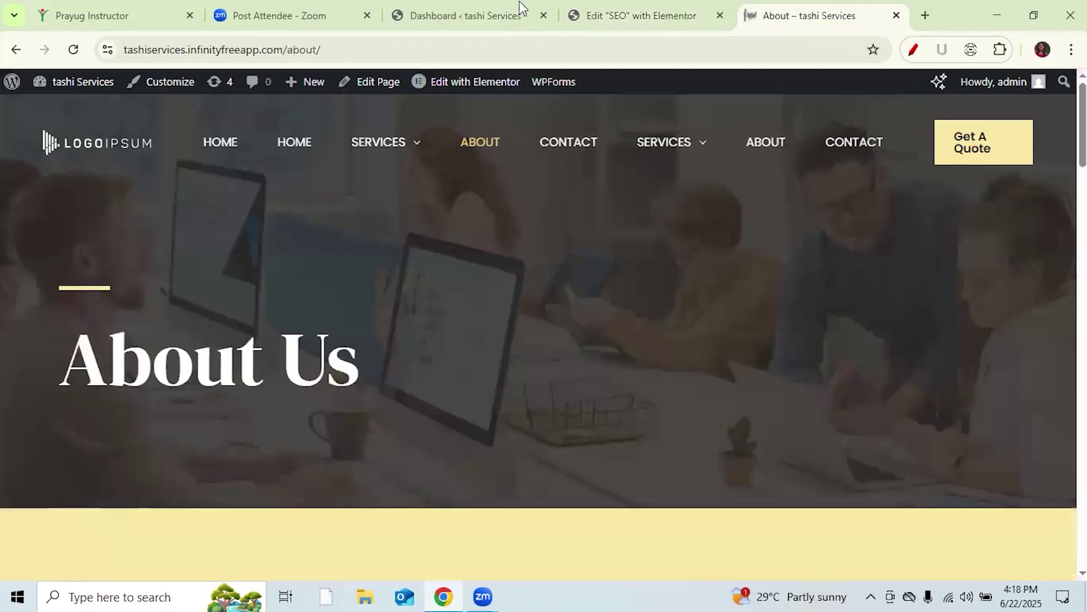
click(336, 49)
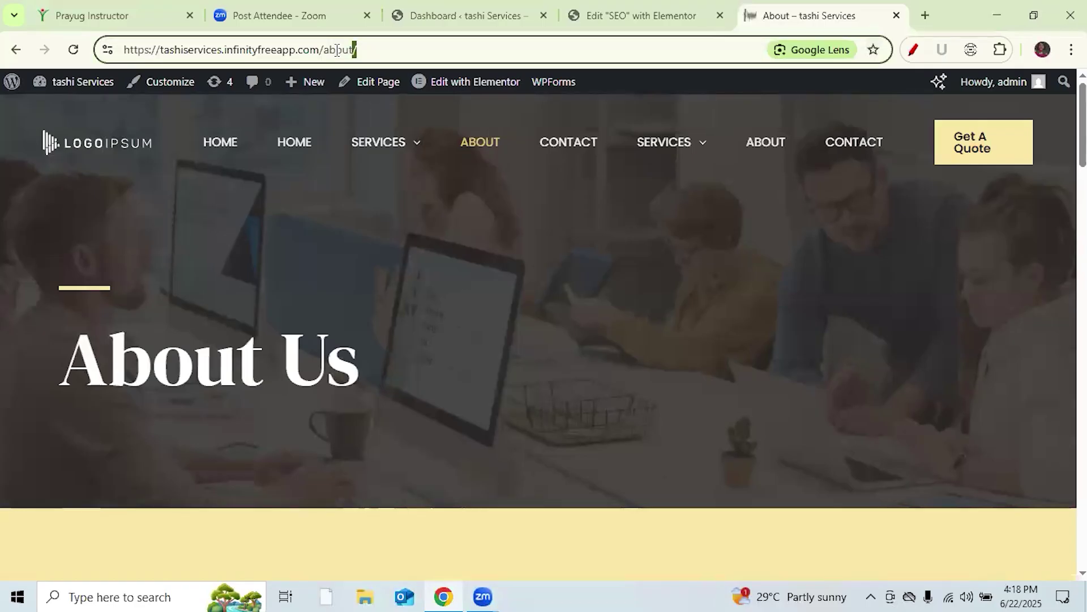
click(479, 143)
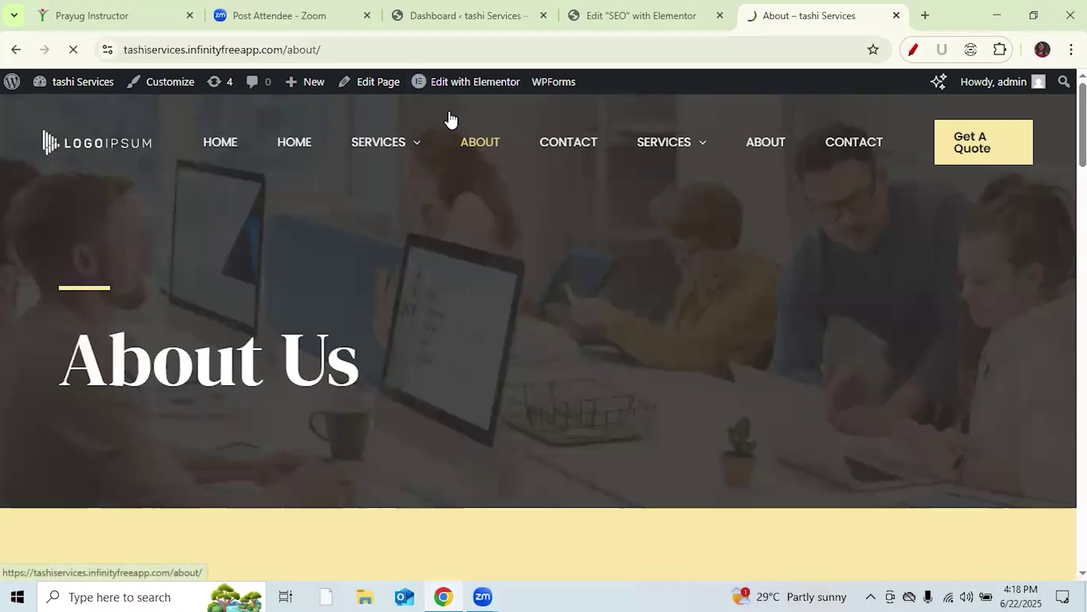
click(410, 60)
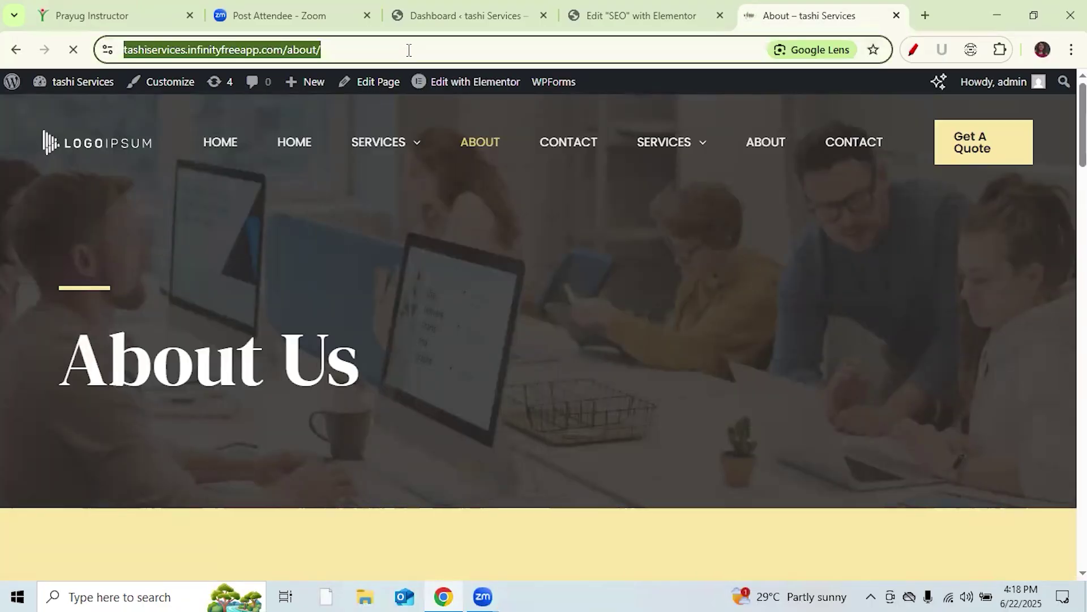
click(409, 50)
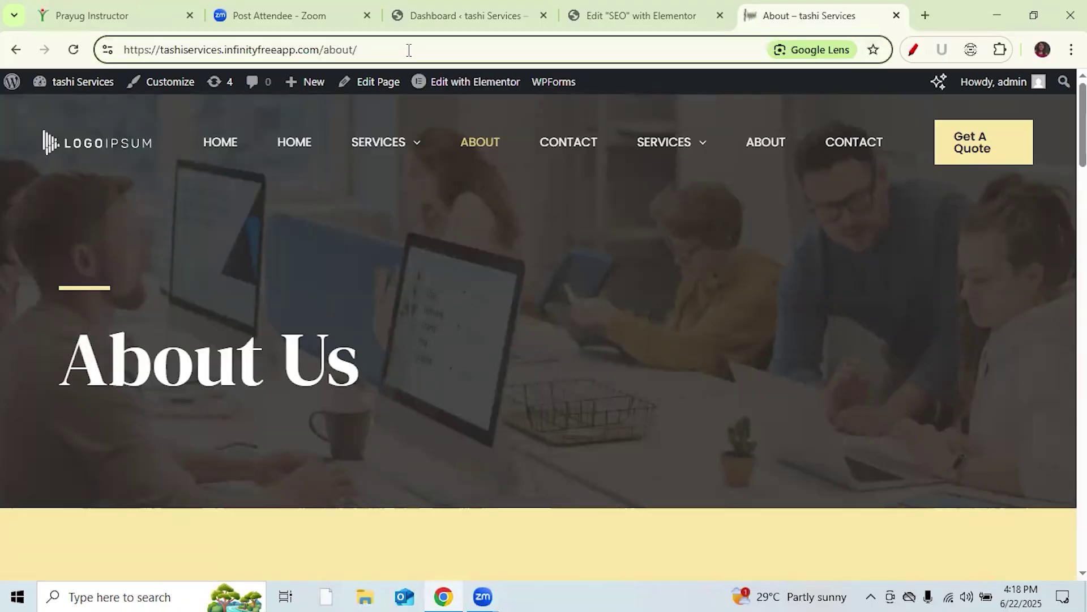
key(ctrl+a)
key(ctrl+c)
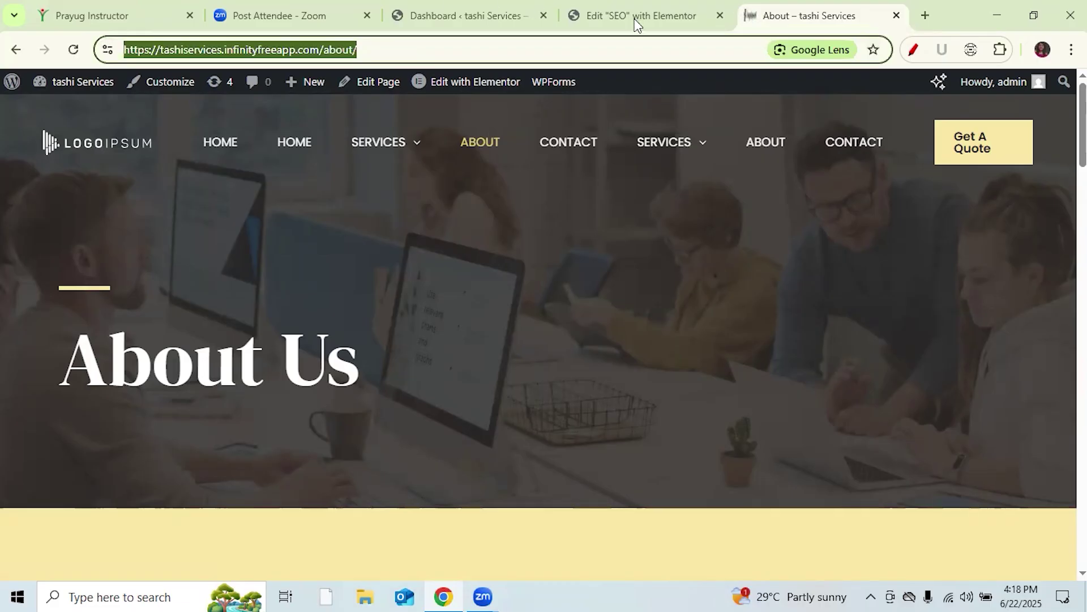
- Paste the copied About page URL as the About US button's link in Elementor and publish the page
key(ctrl+shift+Tab)
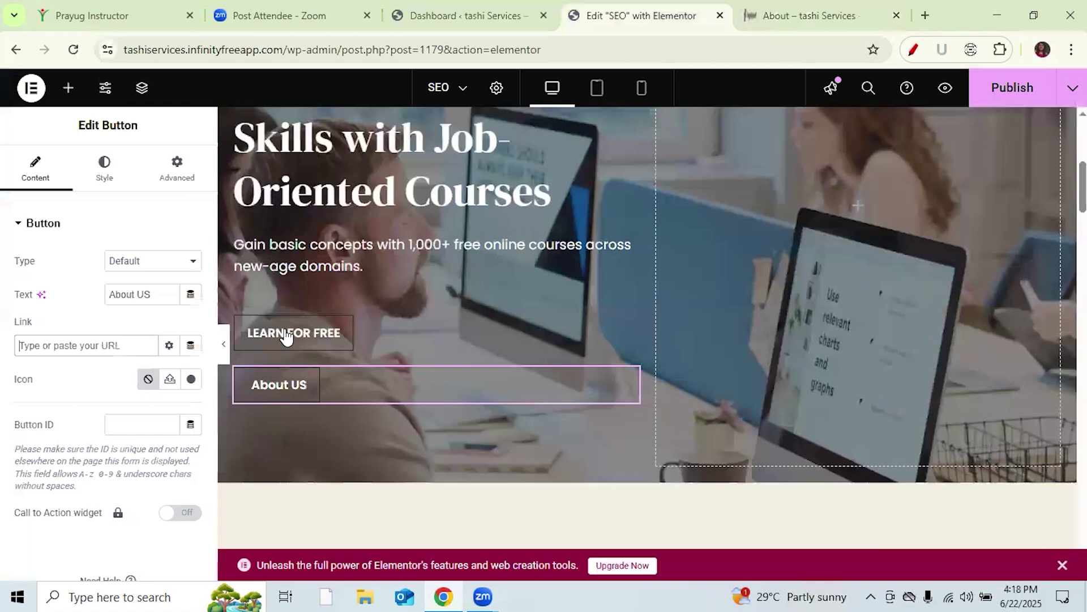
click(138, 343)
key(ctrl+v)
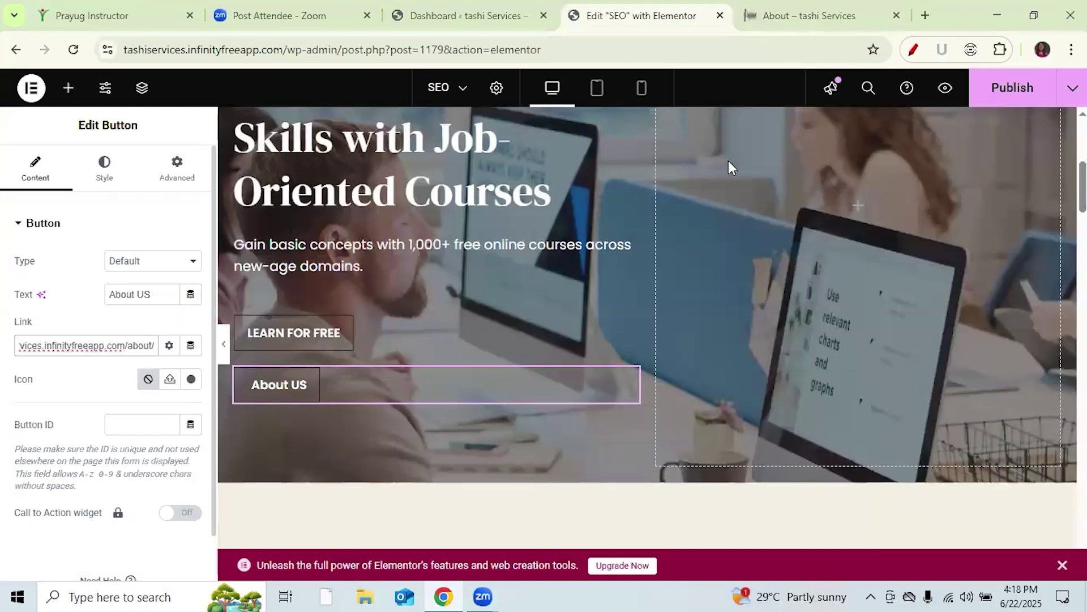
click(1022, 90)
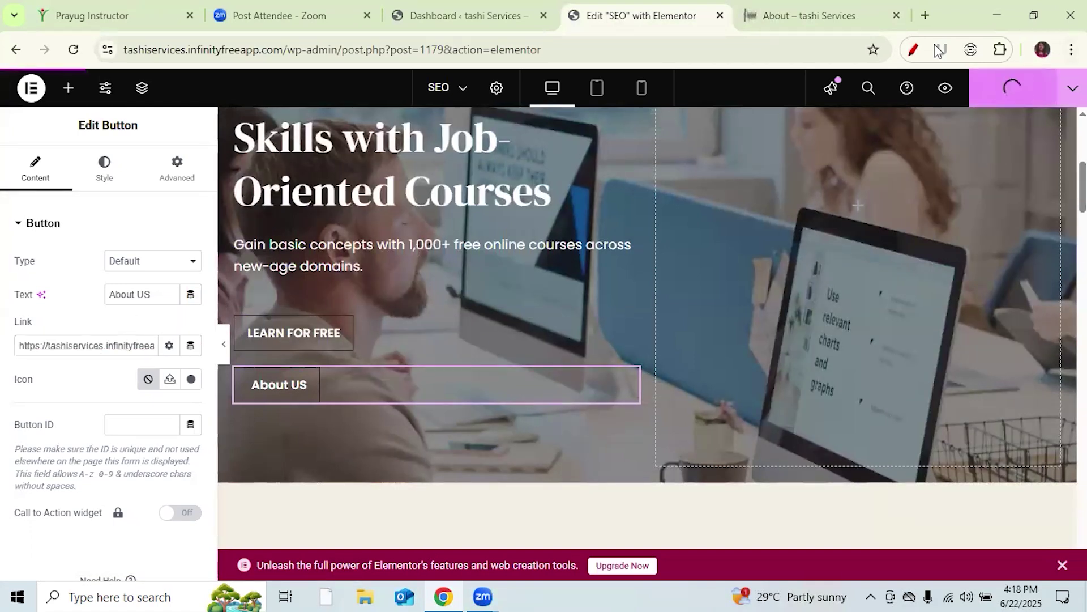
- Open the SEO page from the live site's Services navigation and reload it after publishing
click(809, 16)
mouse_move(389, 142)
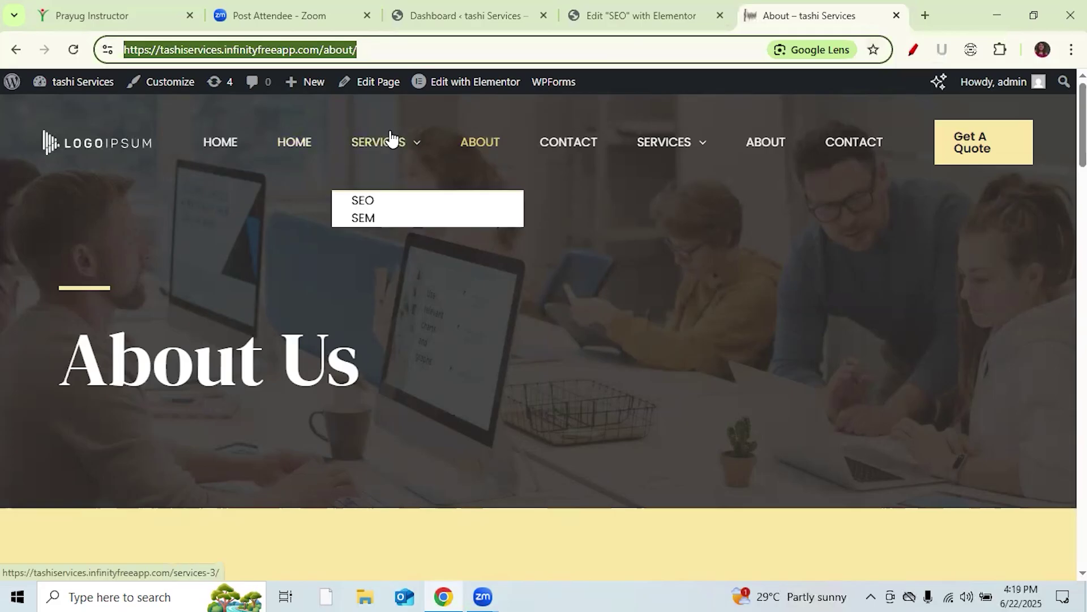
click(365, 202)
click(637, 14)
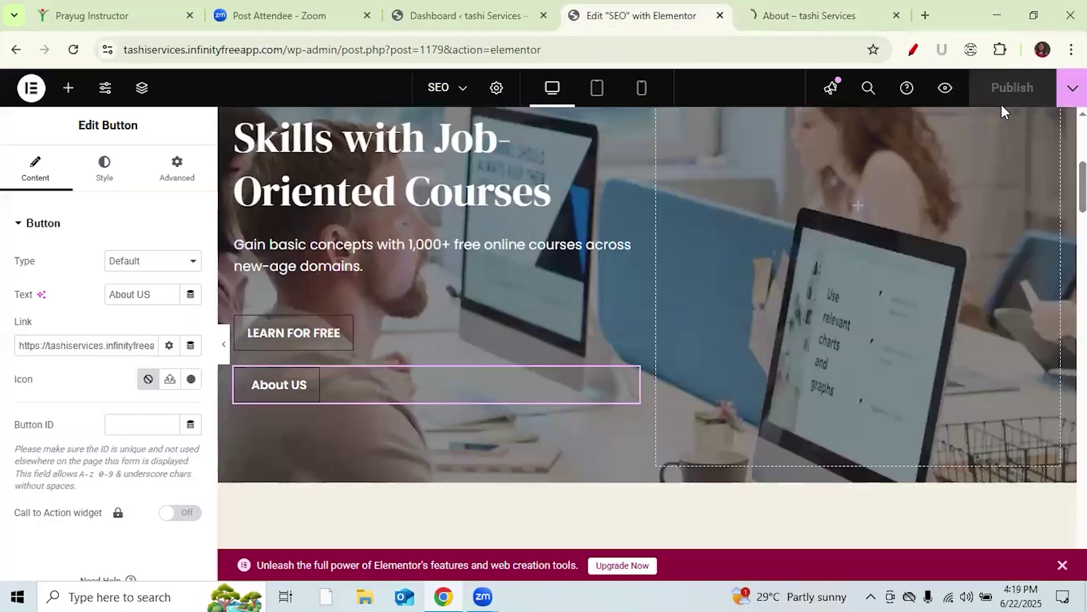
click(809, 19)
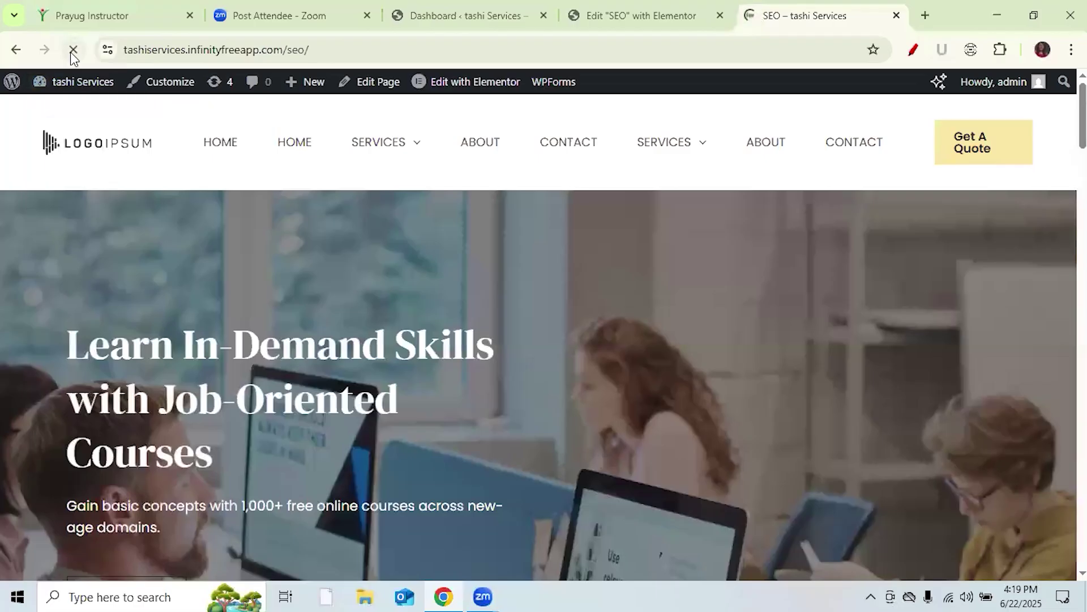
click(73, 50)
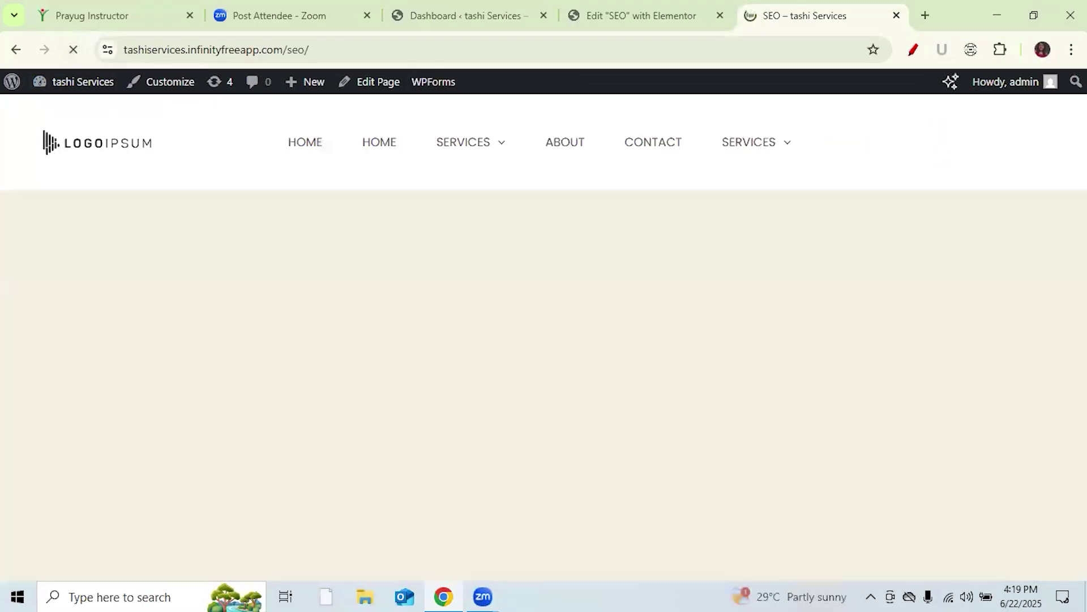
- Test the LEARN FOR FREE and About US buttons in the live SEO page's hero section
scroll(759, 159, down, 4)
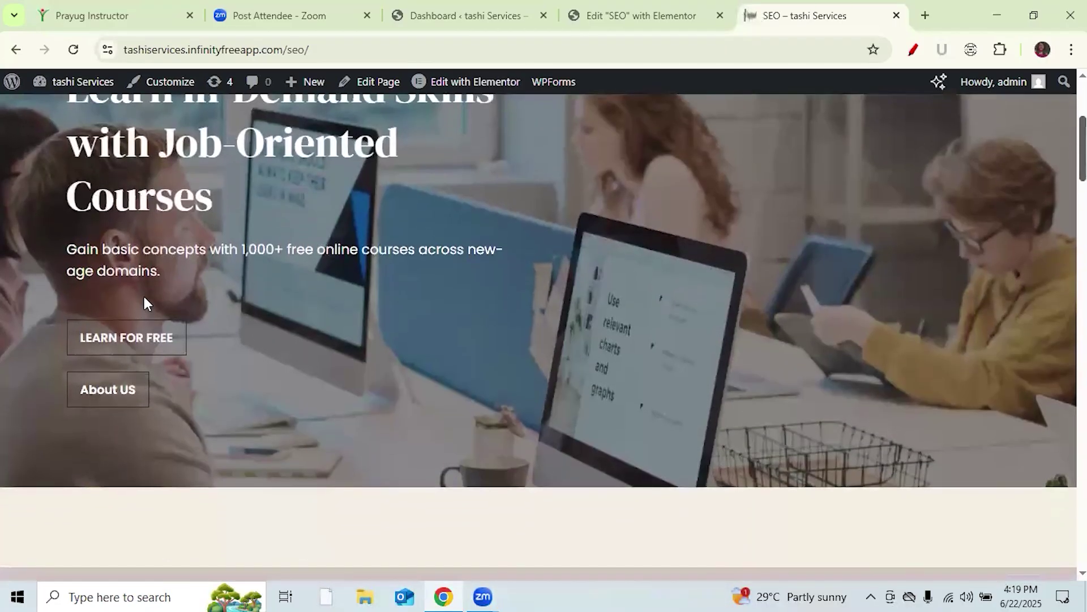
click(141, 342)
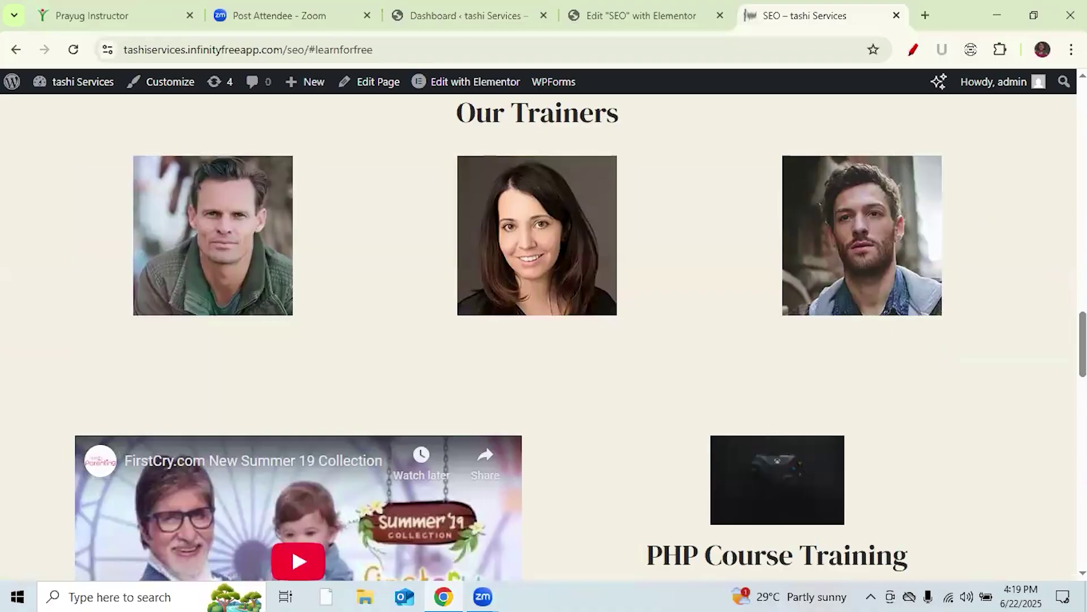
scroll(538, 340, up, 20)
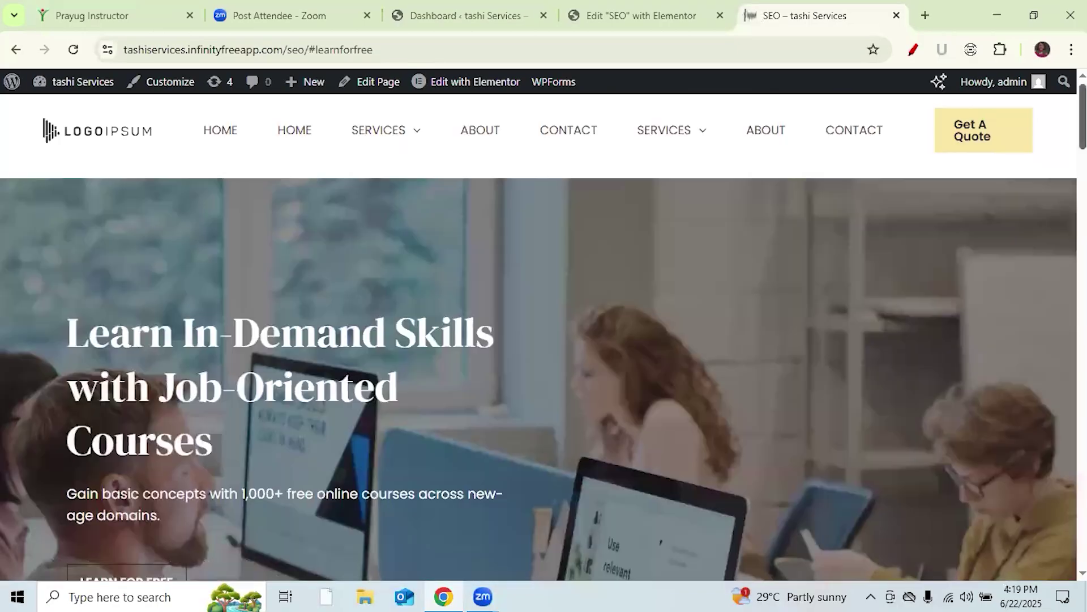
scroll(62, 507, down, 3)
click(109, 447)
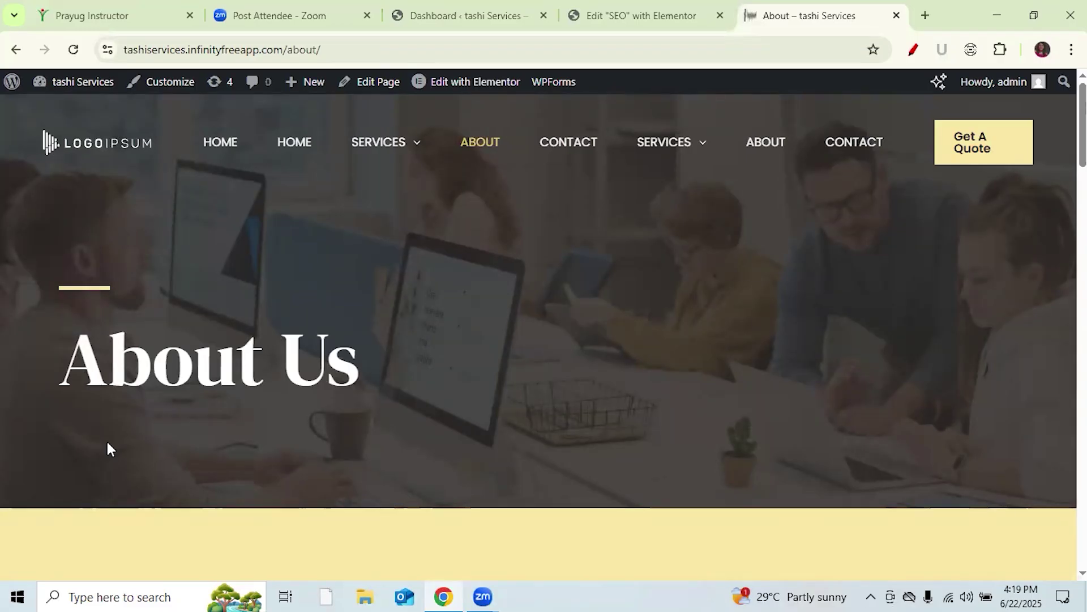
- Return to the Elementor editor and delete the About US button from the hero section
click(469, 23)
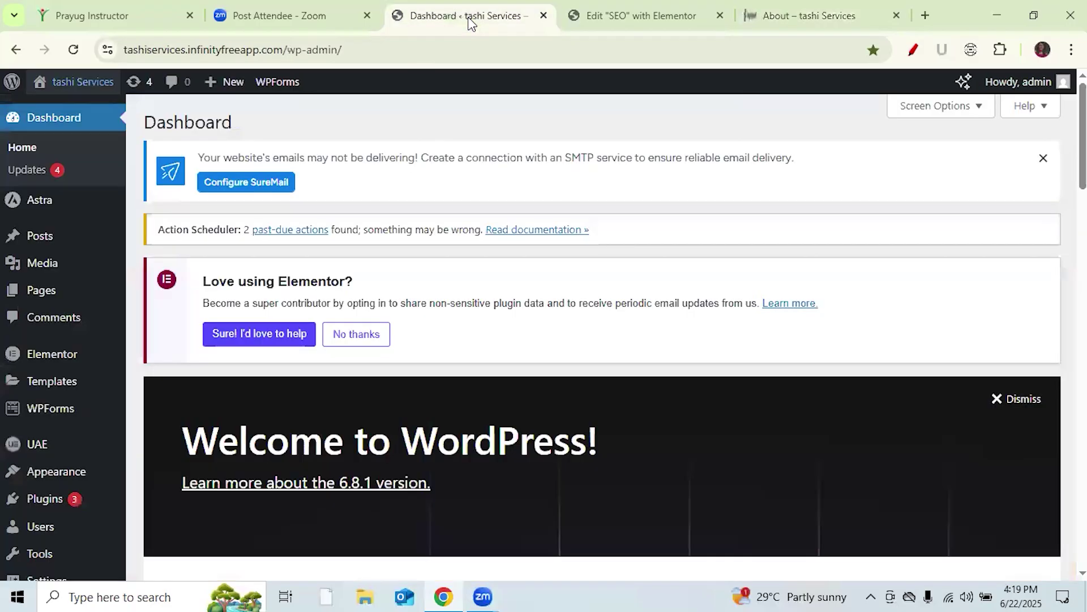
click(619, 18)
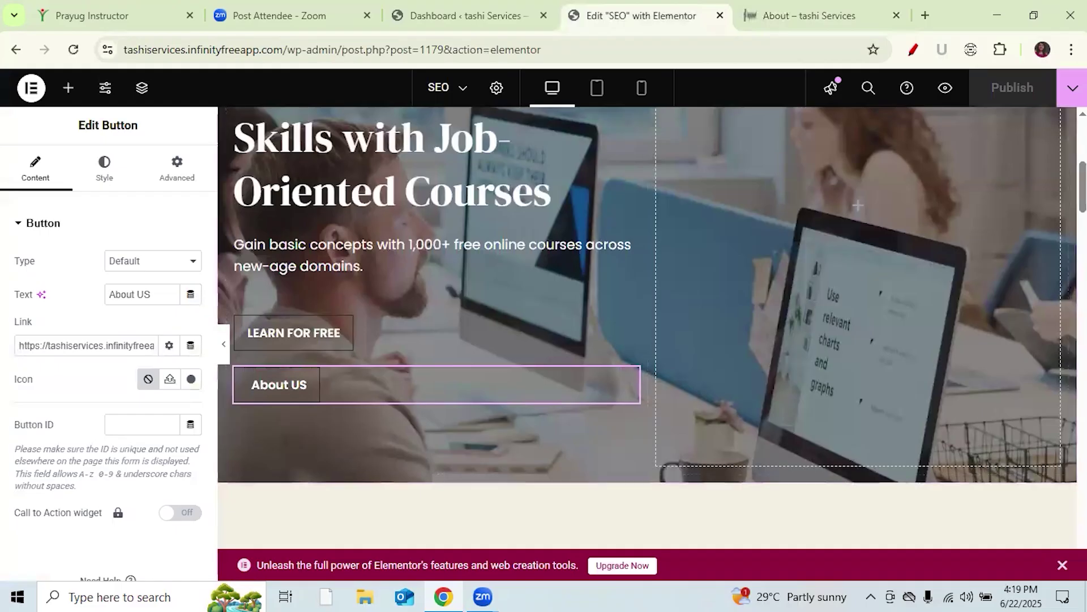
scroll(549, 274, down, 4)
scroll(549, 274, up, 2)
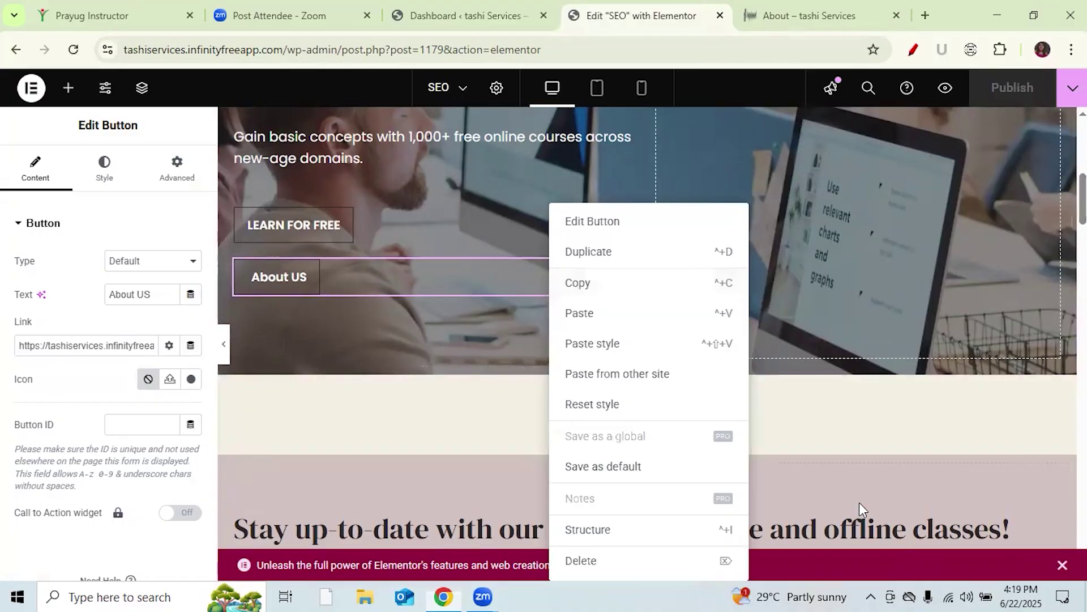
click(581, 563)
- Open the description text below the Digital Marketing Courses heading for editing
scroll(647, 329, down, 7)
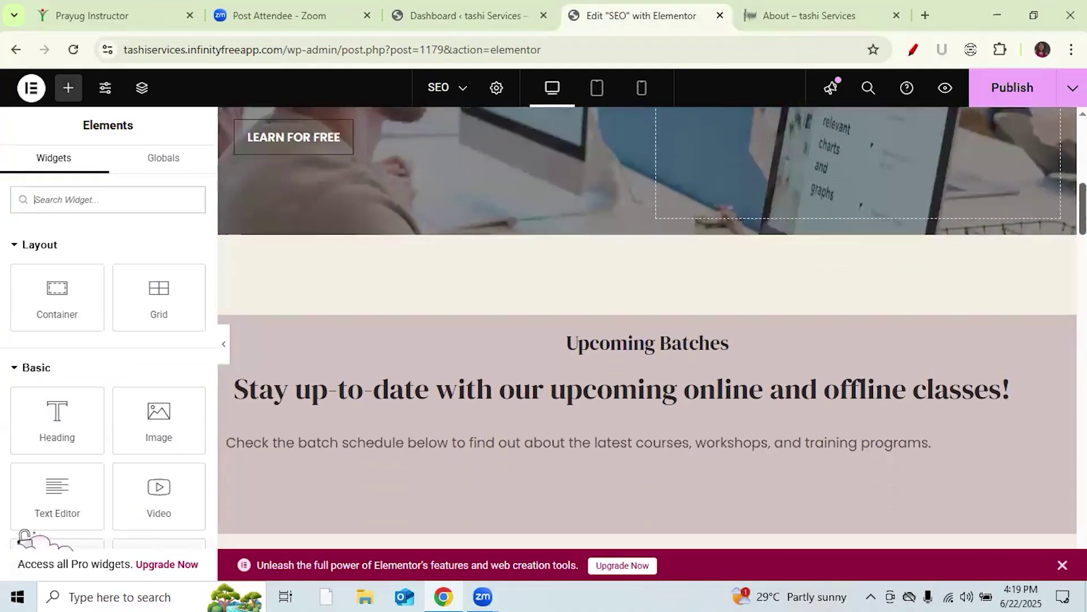
scroll(467, 368, down, 1)
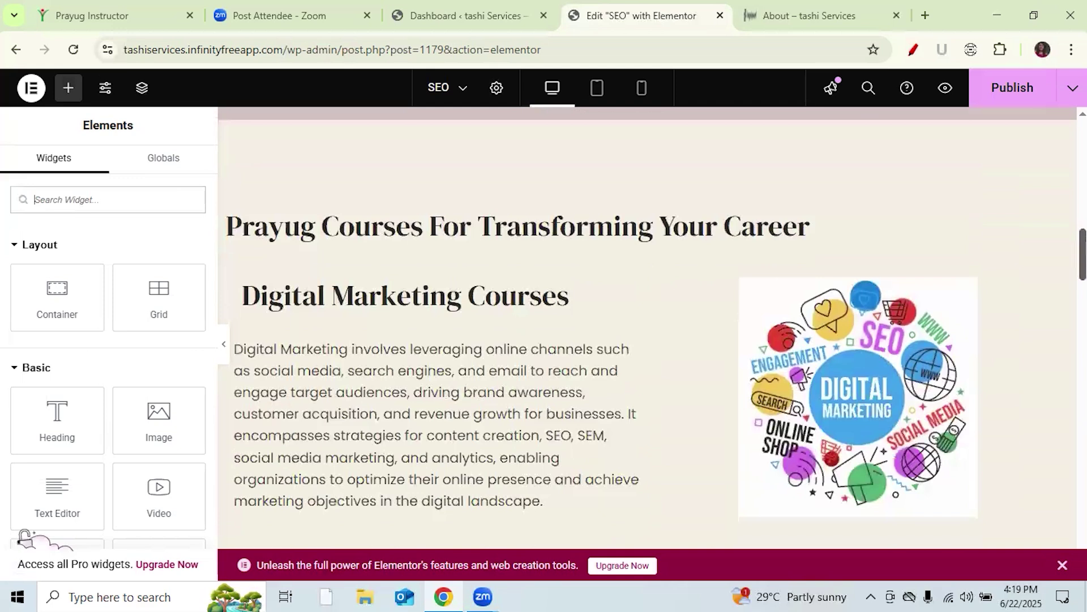
scroll(468, 369, down, 1)
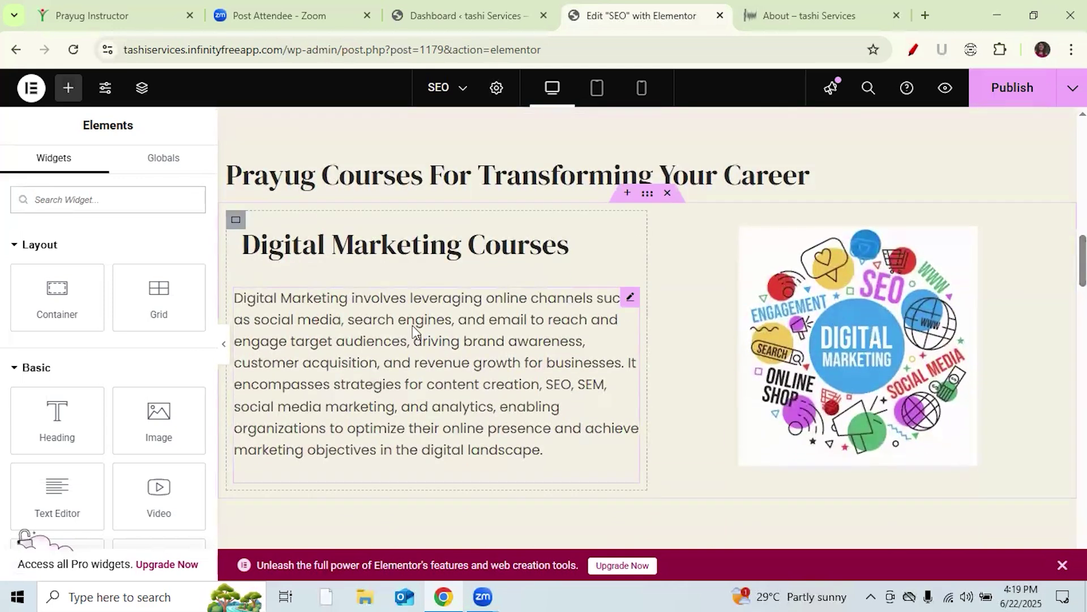
click(364, 309)
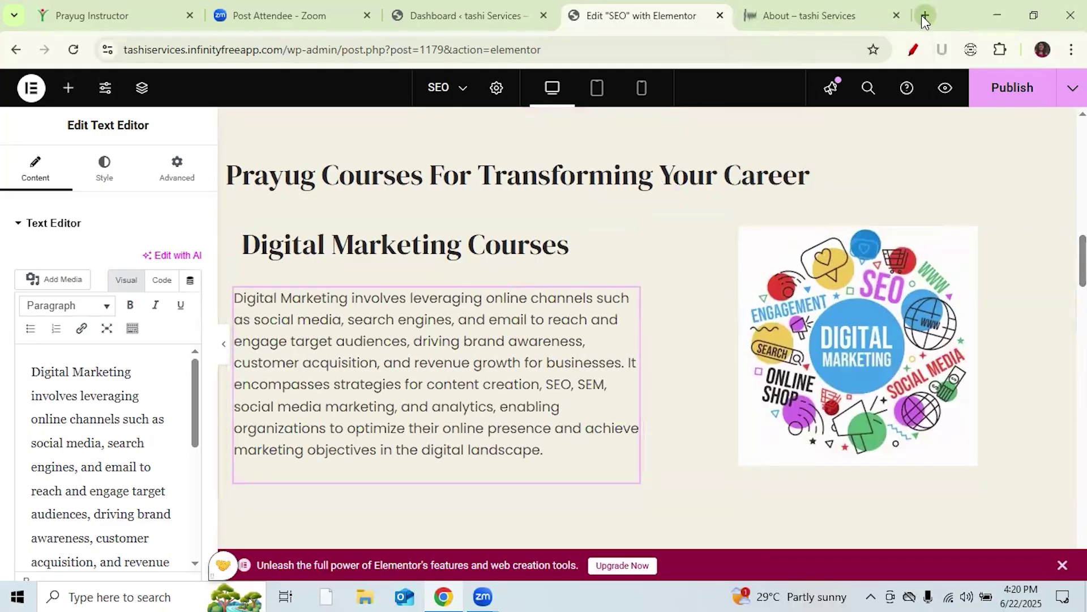
- Check the Services and About entries in the live site's navigation, reopen the /about/ page and return to the SEO page editor
key(ctrl+t)
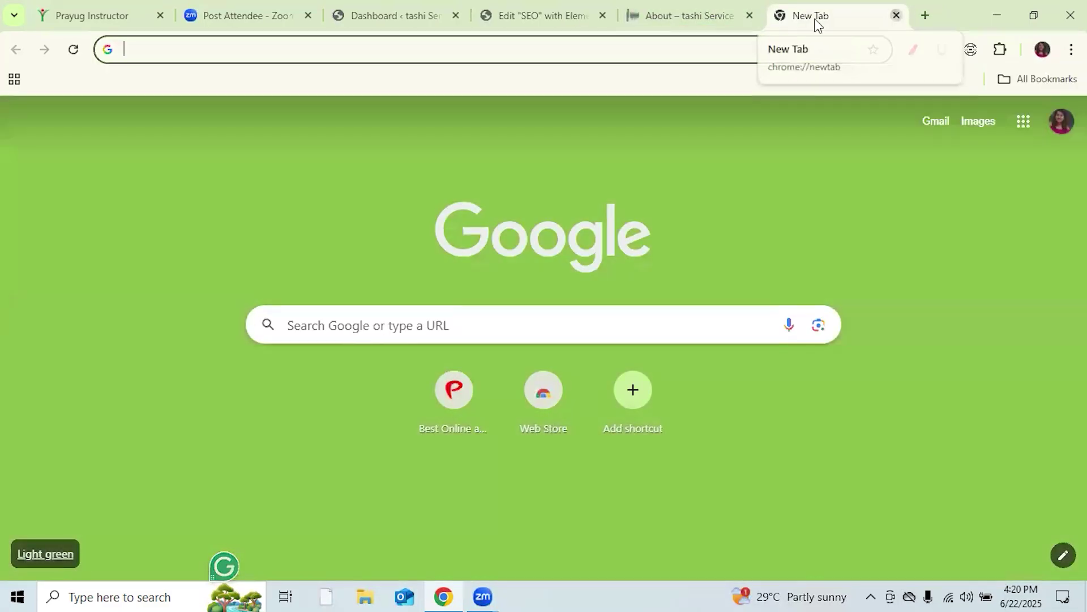
key(ctrl+w)
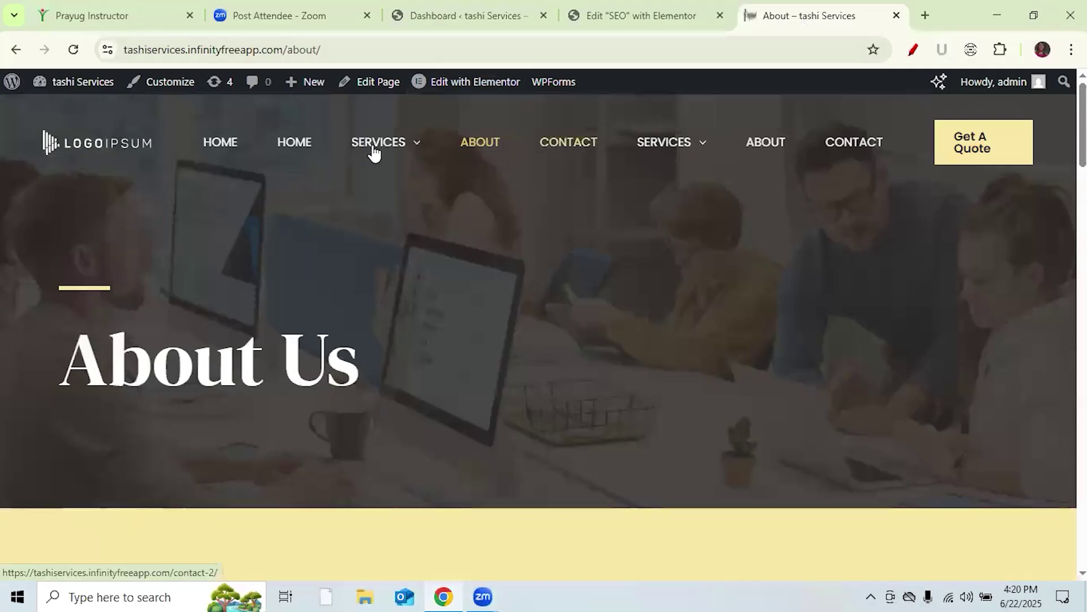
mouse_move(651, 158)
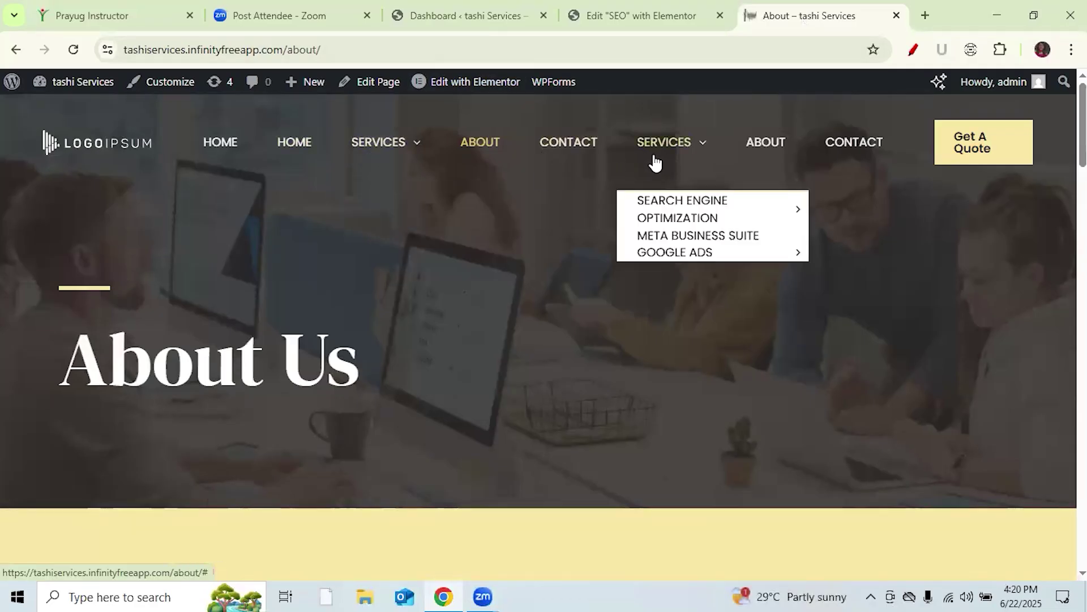
mouse_move(668, 201)
click(770, 144)
mouse_move(677, 141)
mouse_move(668, 202)
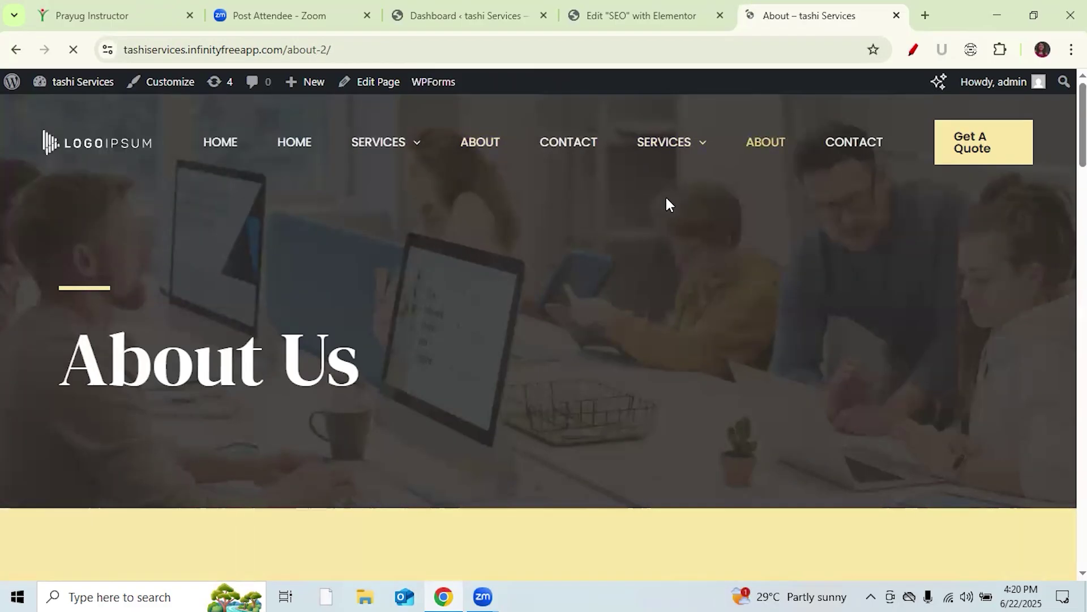
mouse_move(378, 150)
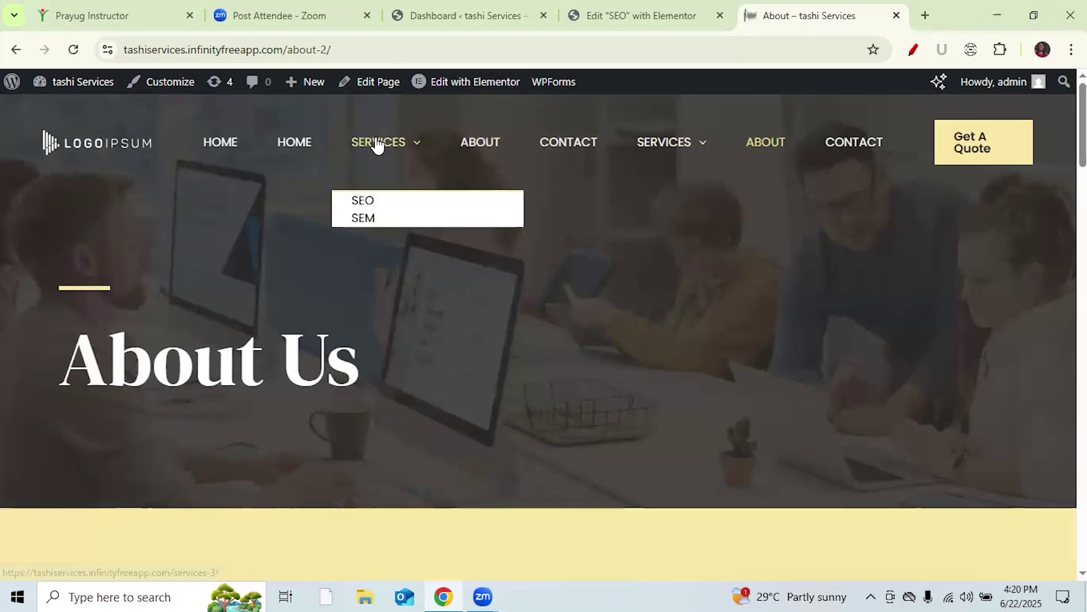
click(485, 141)
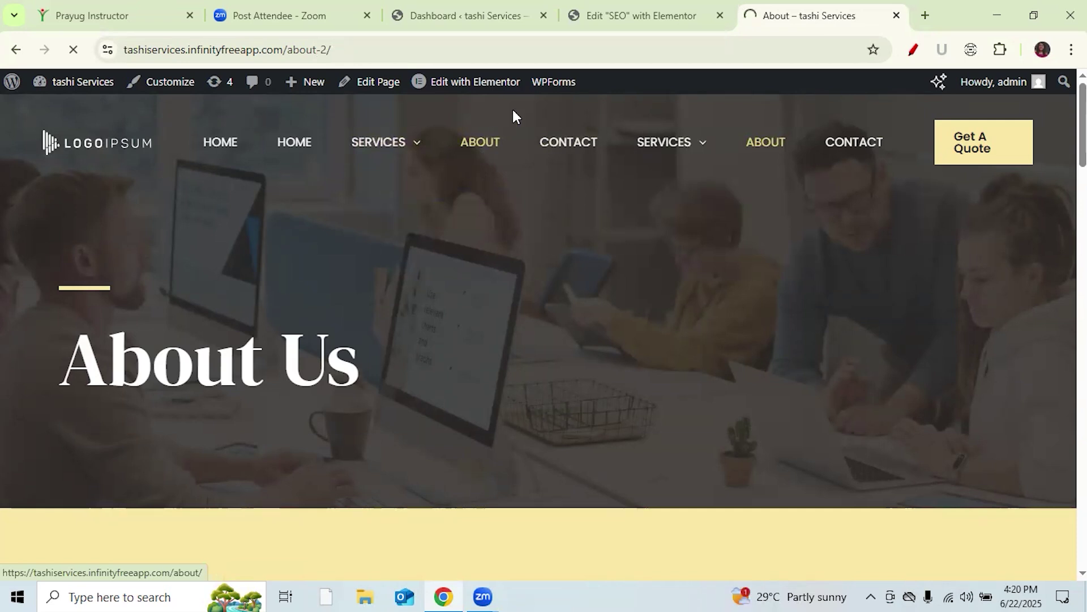
key(ctrl+shift+Tab)
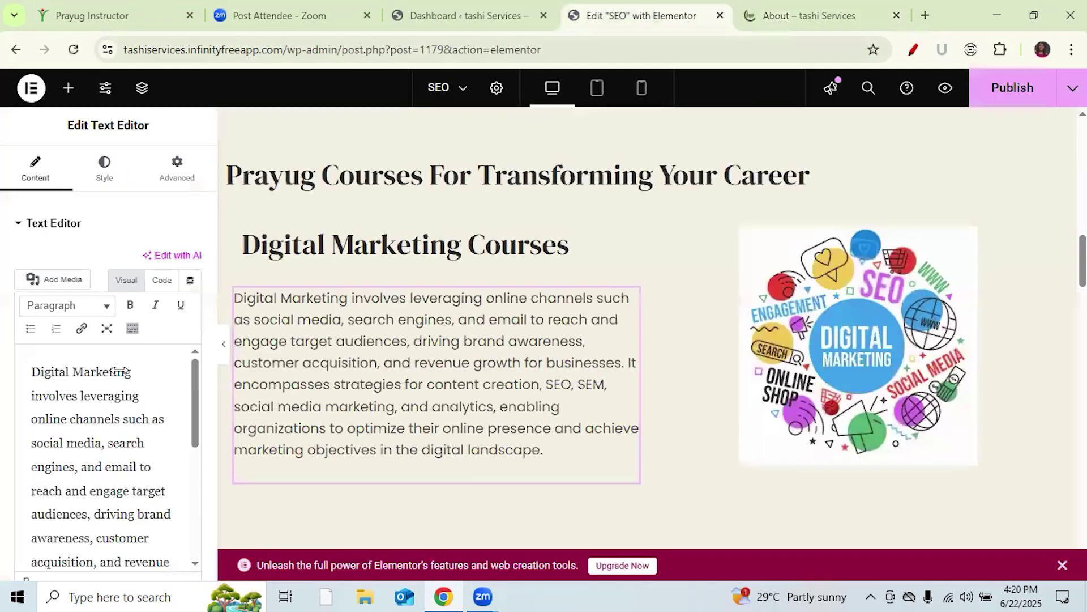
drag(31, 371, 134, 371)
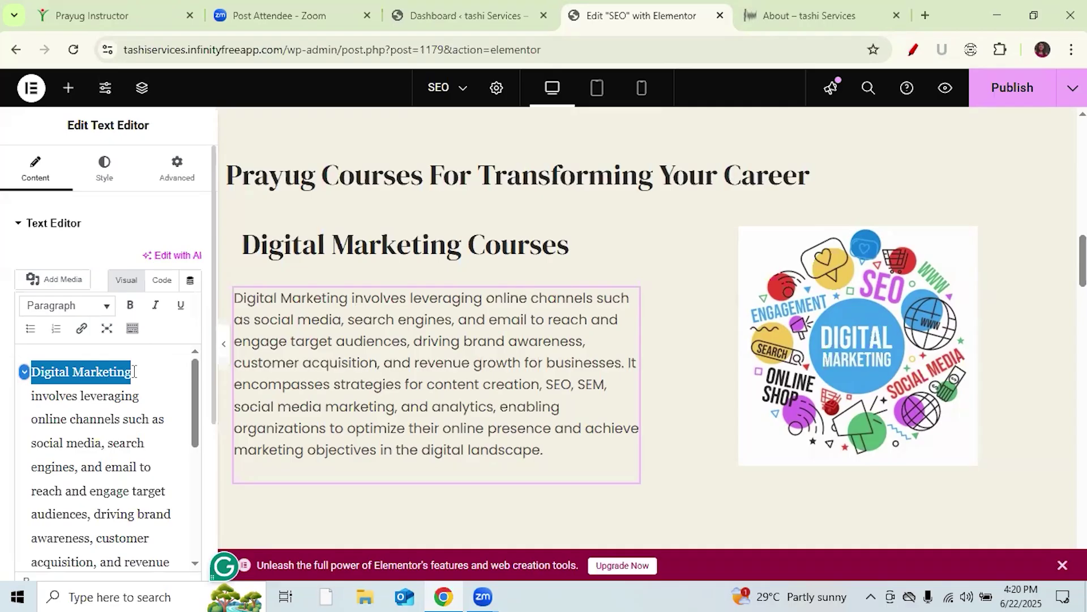
click(81, 332)
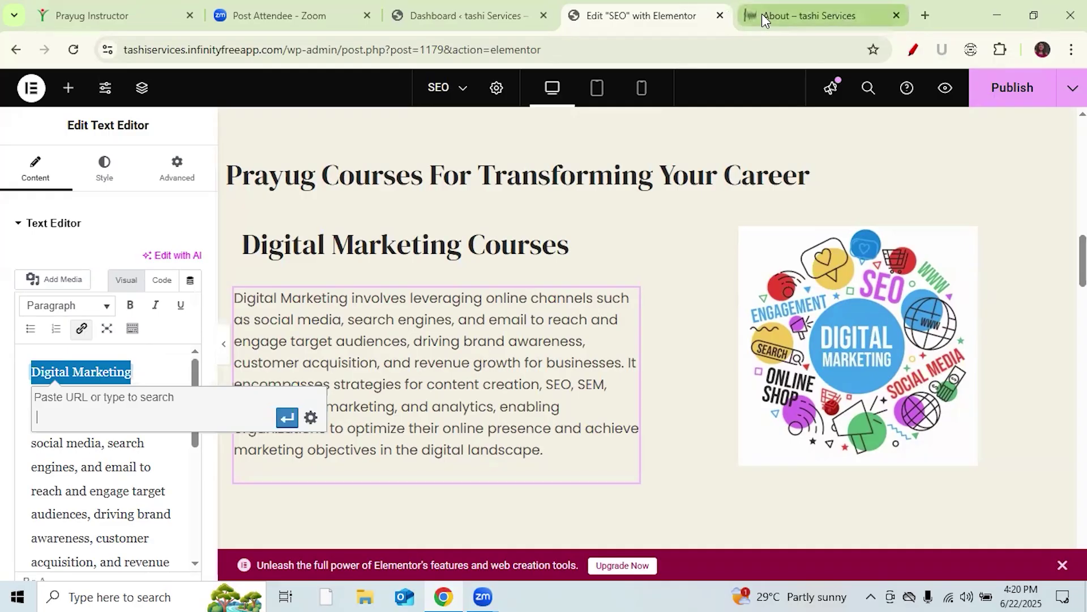
click(765, 20)
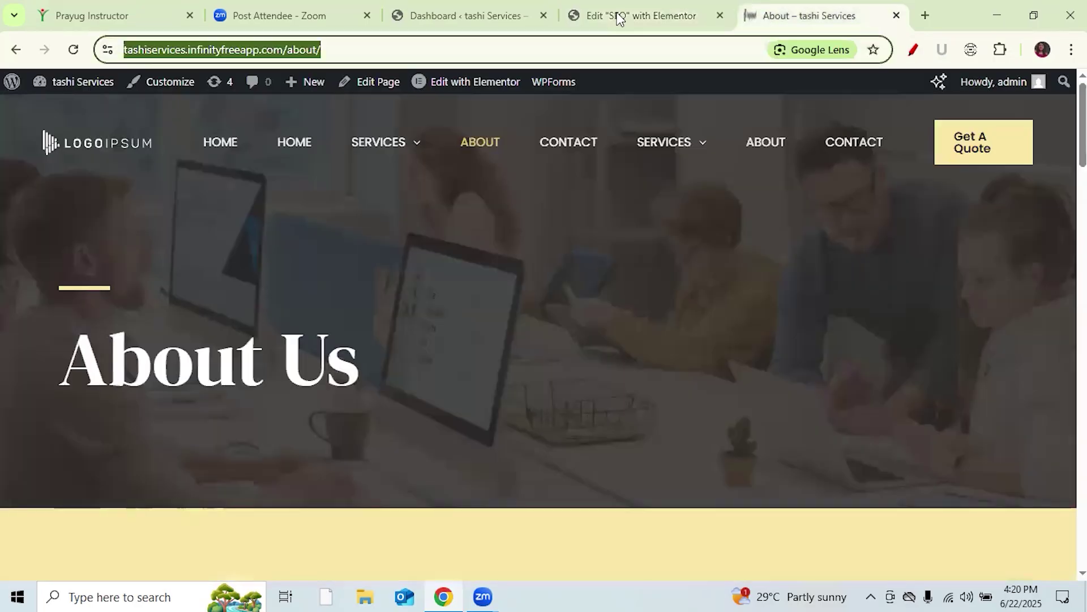
click(619, 17)
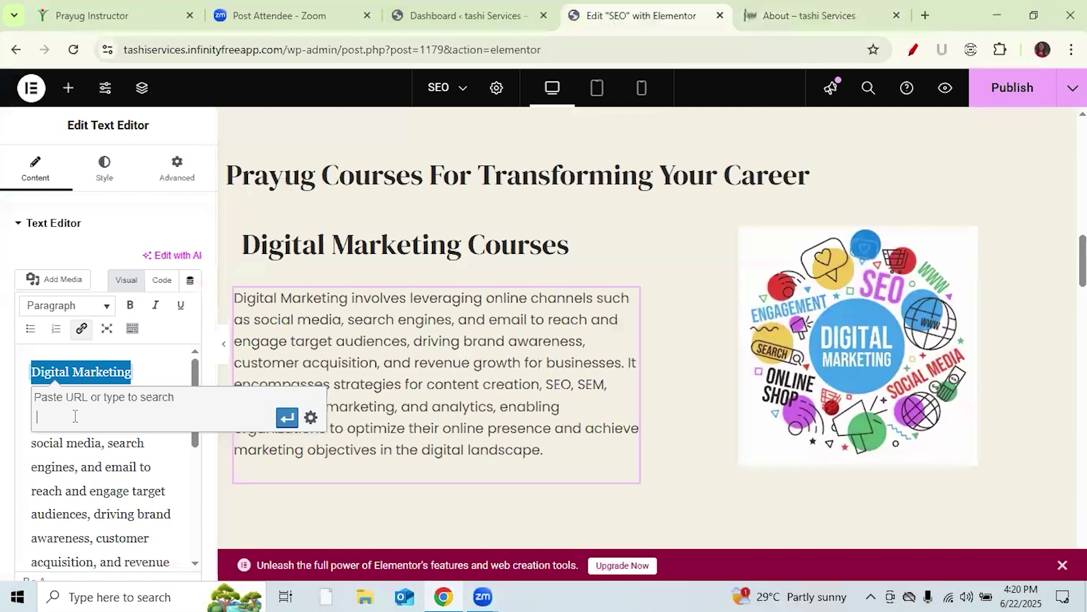
text(https://tashiservices.infinityfreeapp.com/about/)
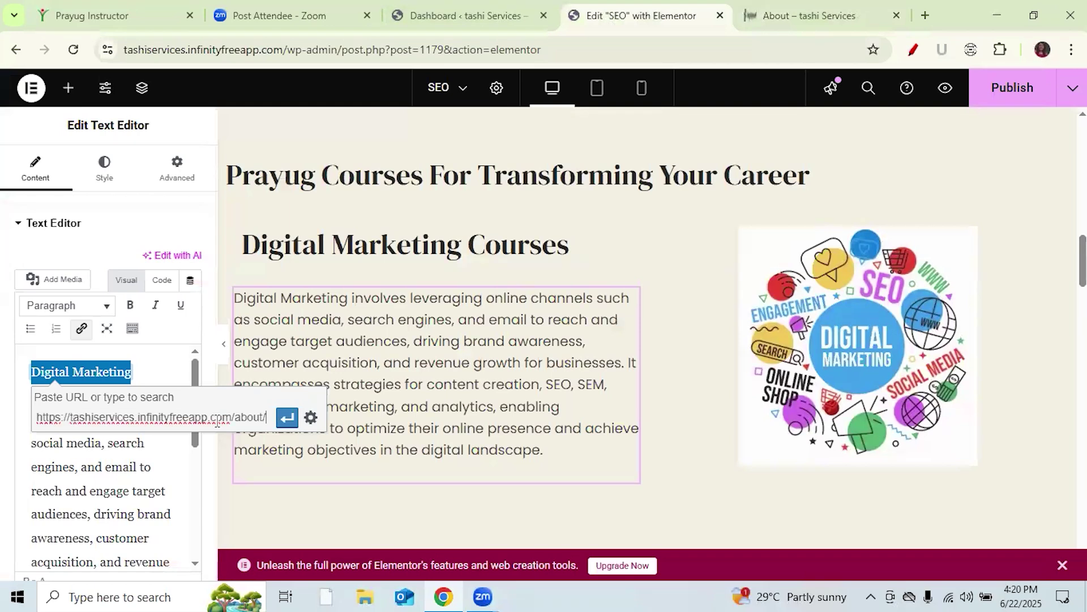
click(287, 418)
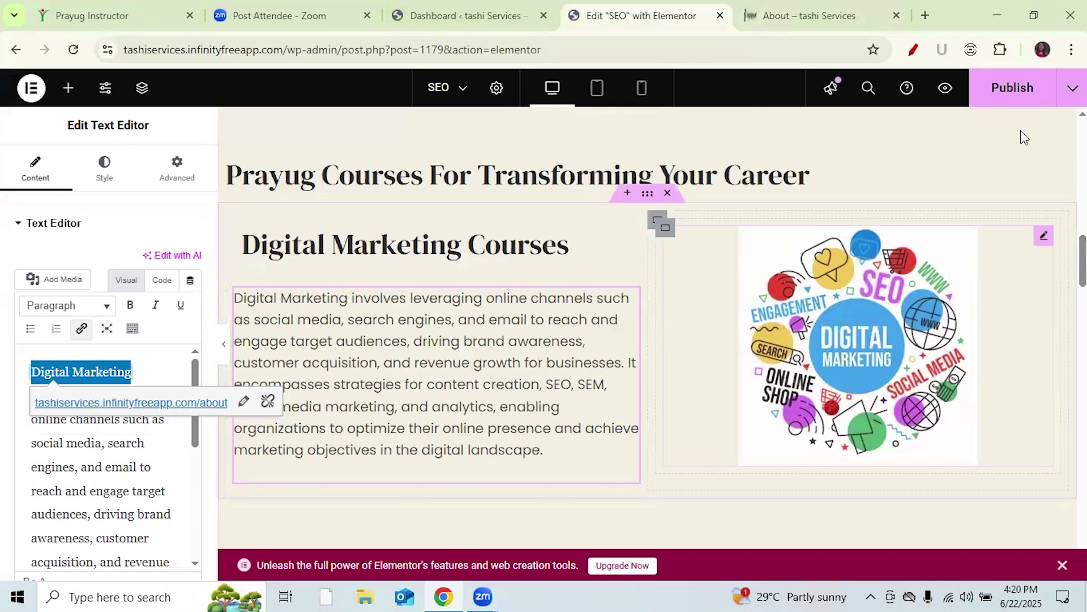
click(1014, 102)
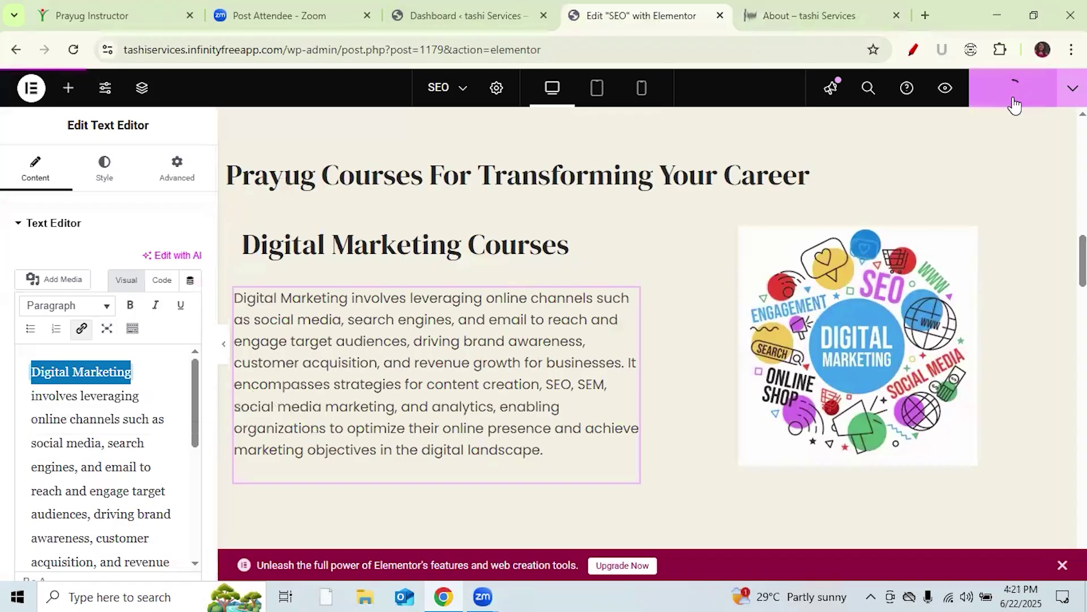
- Open the live SEO page and test the Digital Marketing link in the course description
click(823, 16)
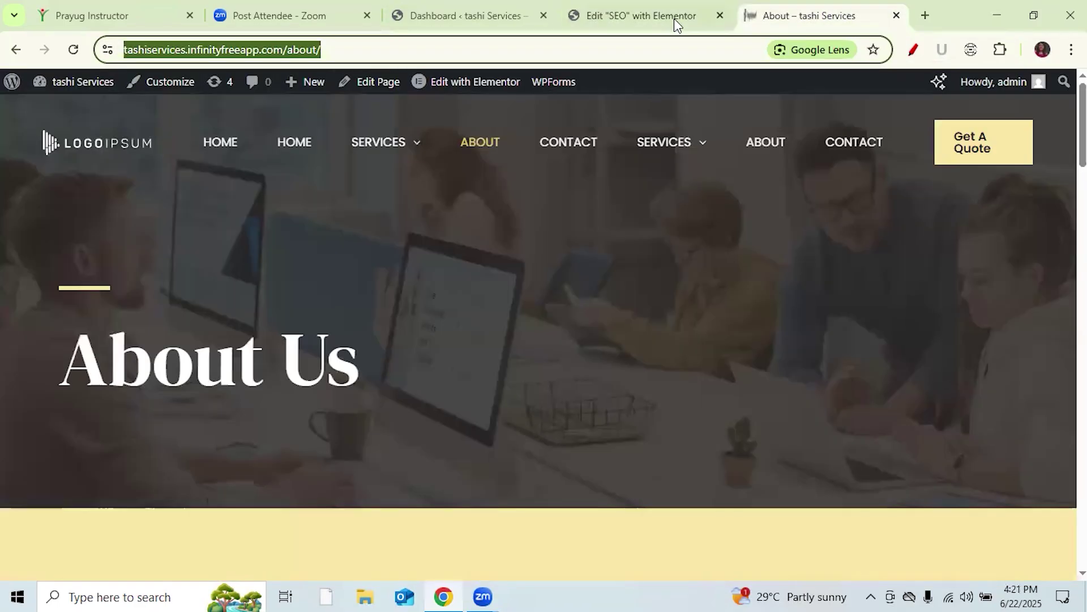
click(363, 201)
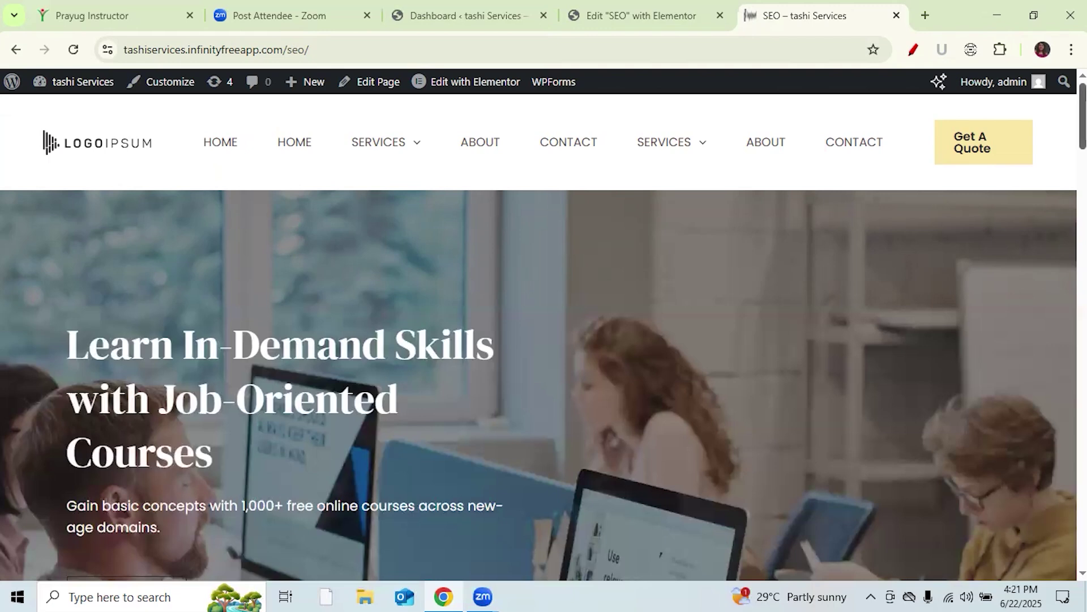
scroll(543, 334, down, 15)
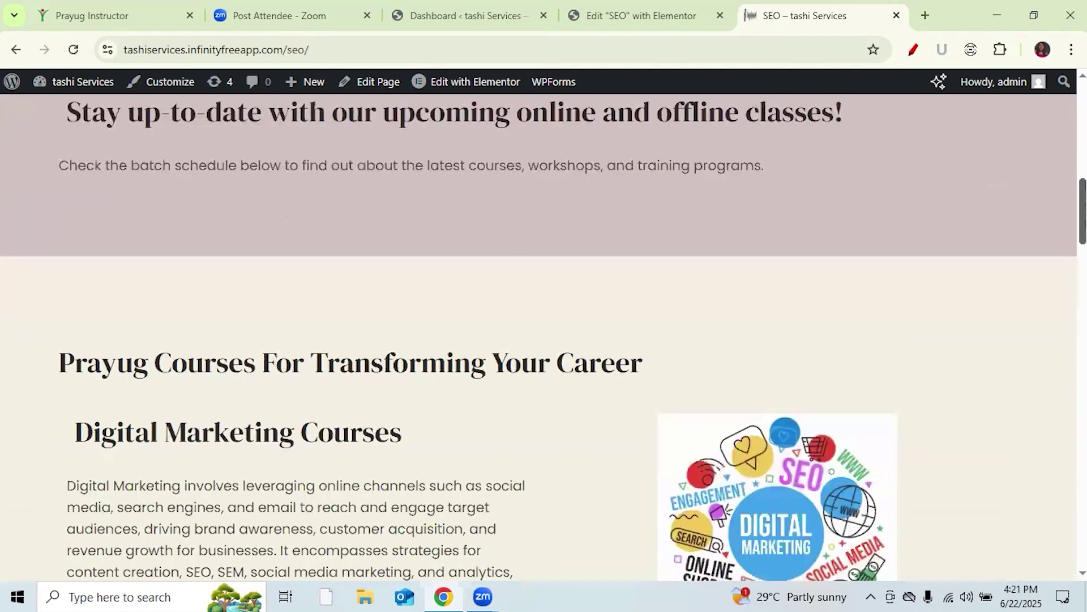
scroll(104, 357, down, 2)
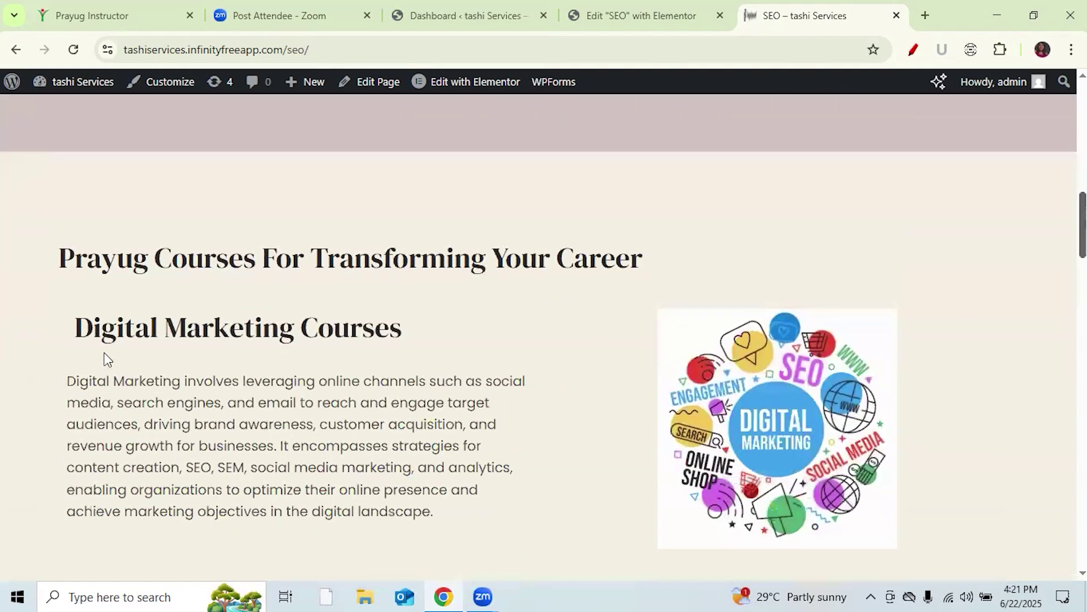
click(133, 389)
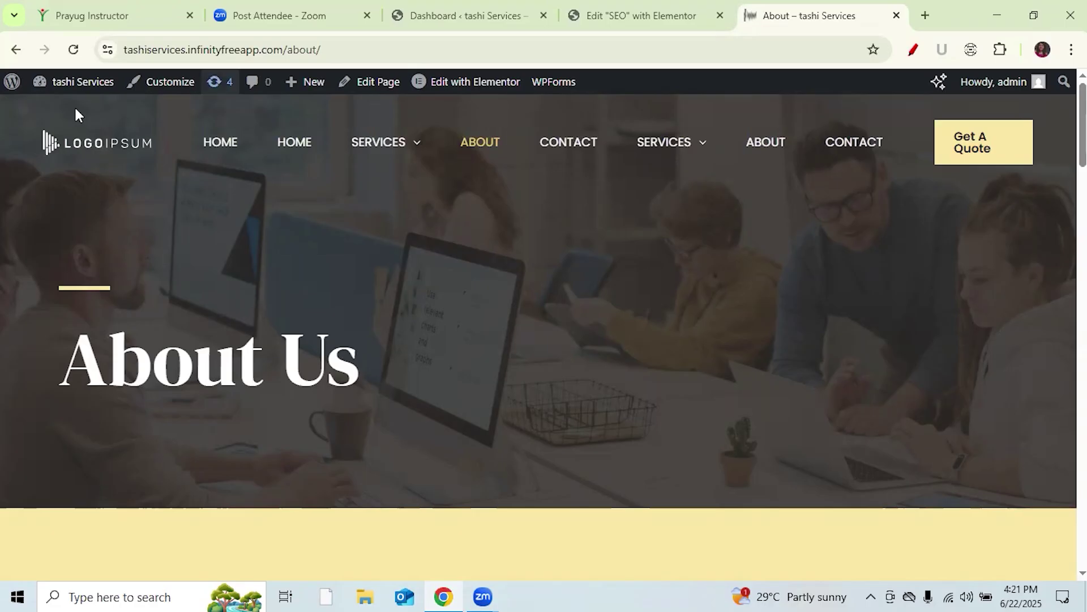
- Switch to the WordPress dashboard and look over its home screen
click(481, 17)
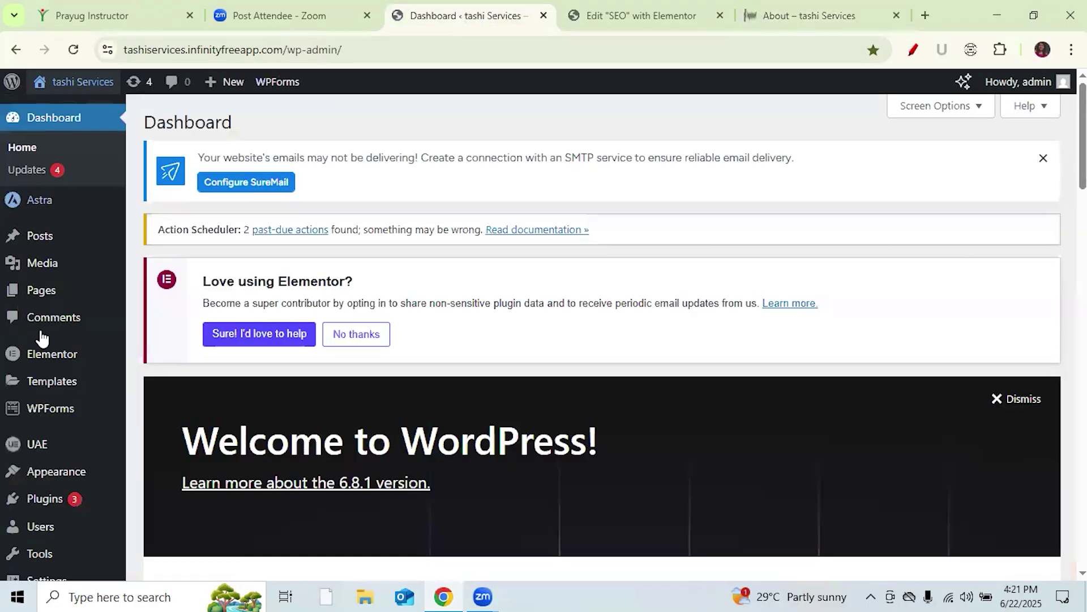
mouse_move(51, 475)
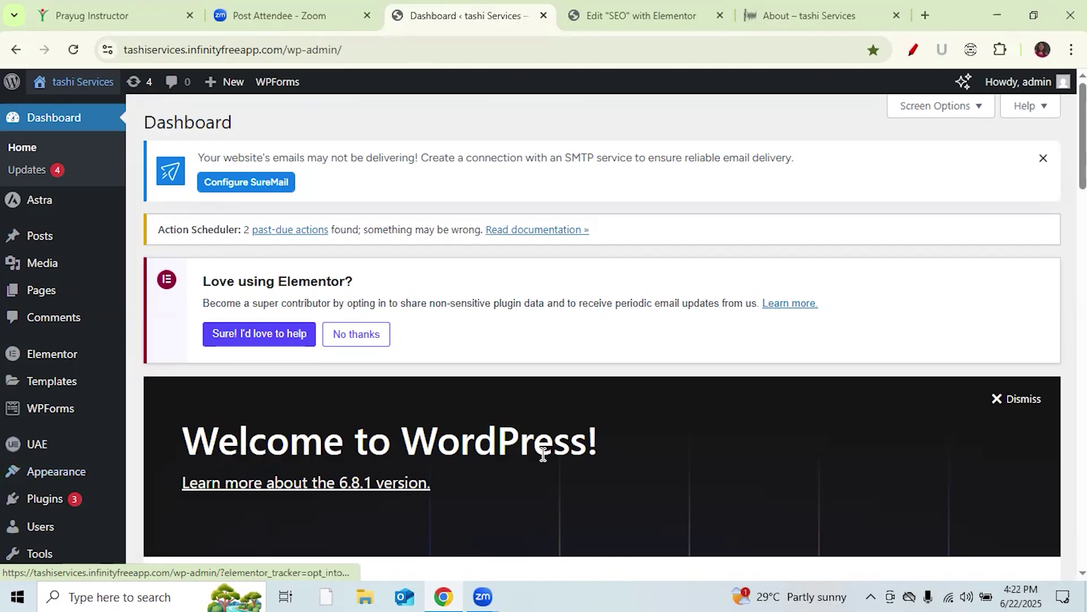
scroll(543, 461, down, 5)
scroll(543, 458, down, 4)
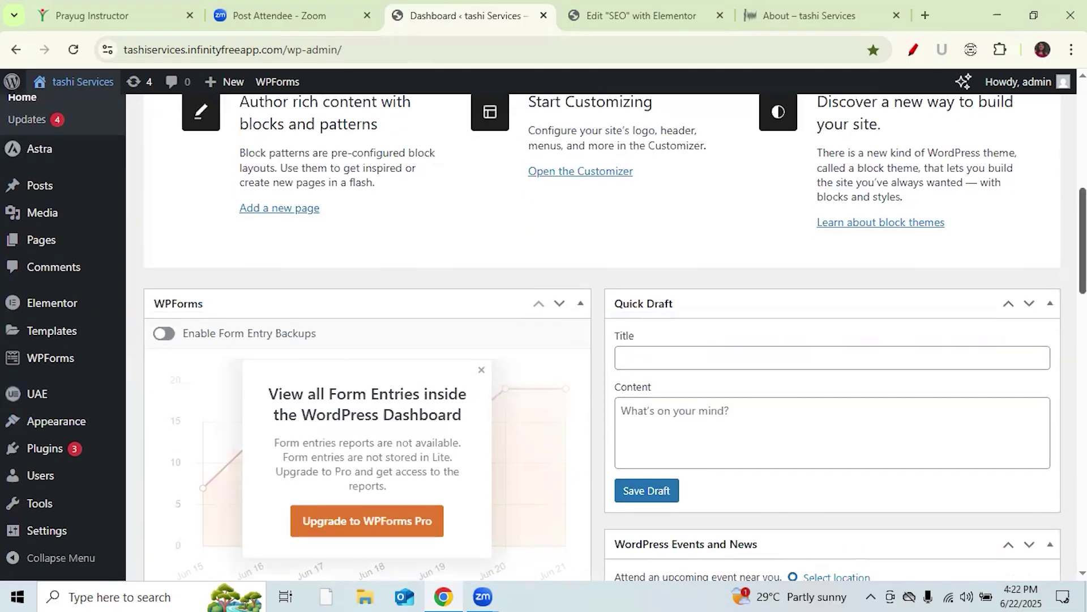
scroll(544, 459, up, 9)
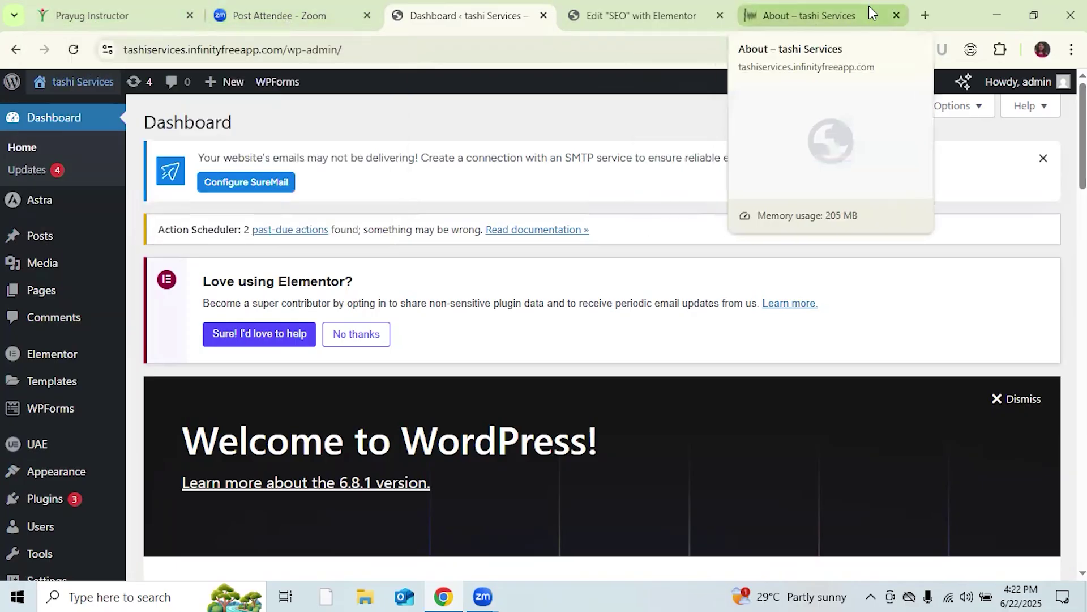
- Find YouTube through a Google search in a new browser tab, examine its site icon and close the tab
click(925, 15)
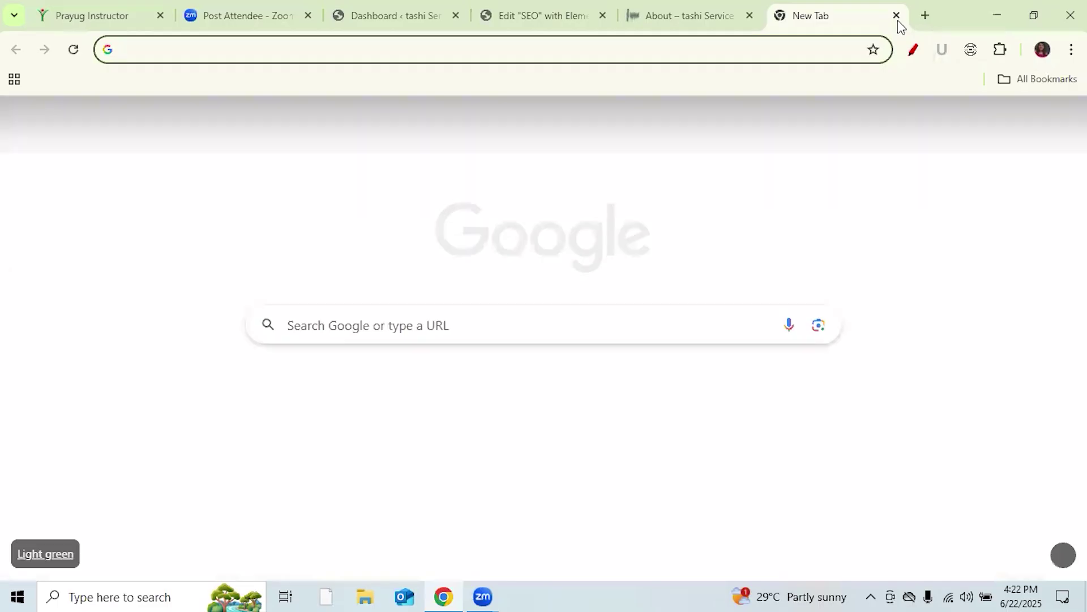
text(t)
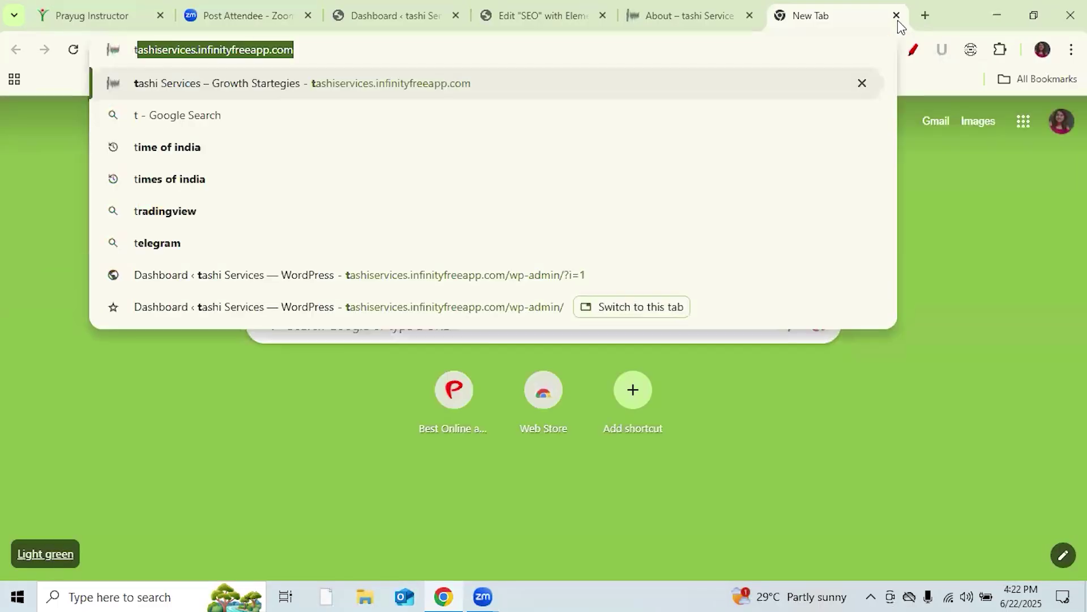
key(BackSpace)
text(y)
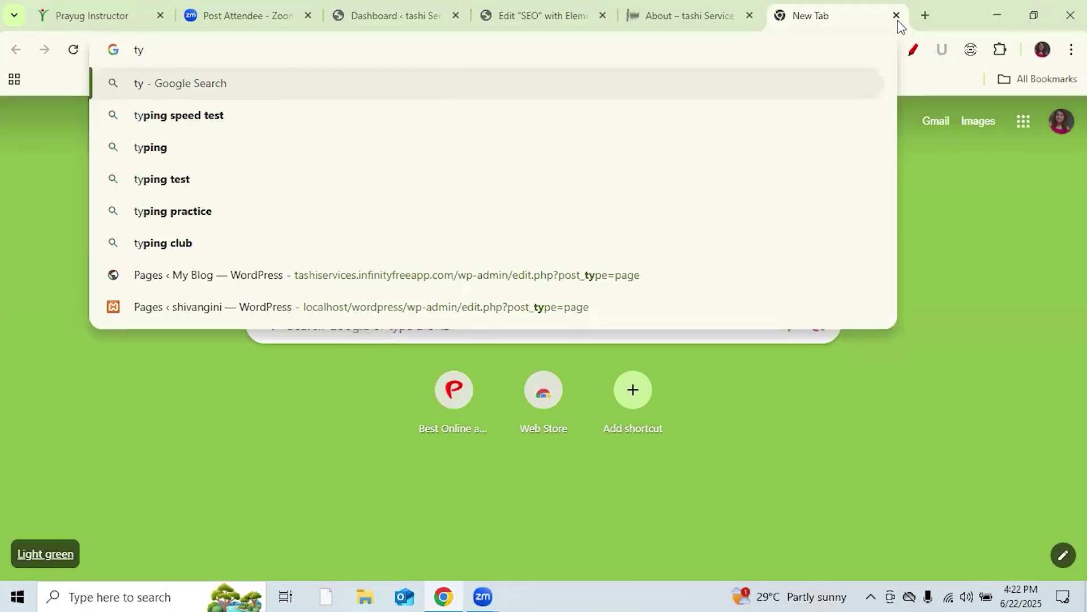
text(o)
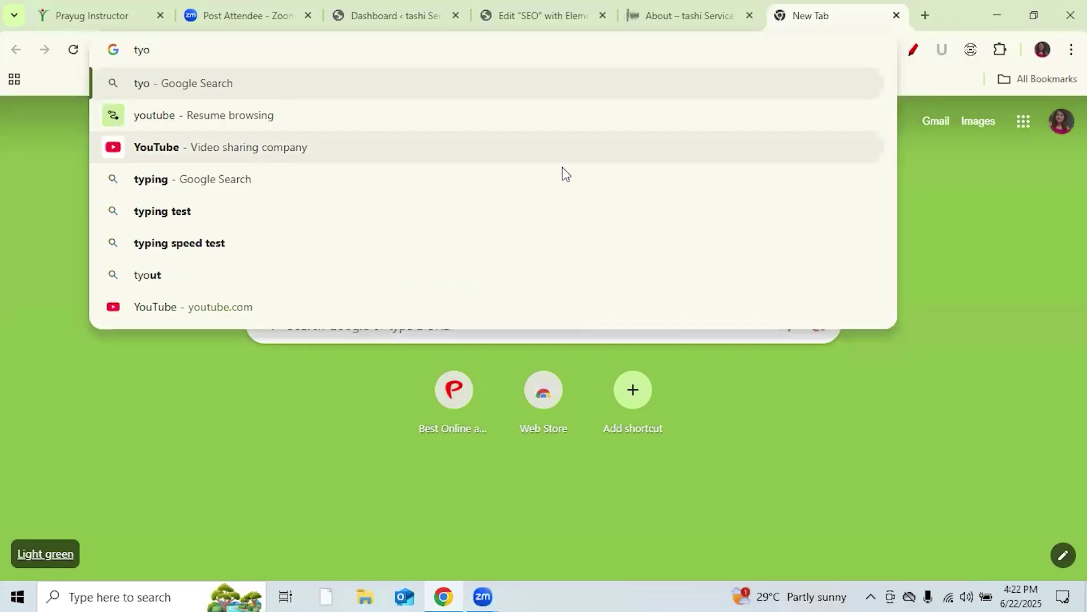
key(BackSpace)
key(BackSpace)
key(BackSpace)
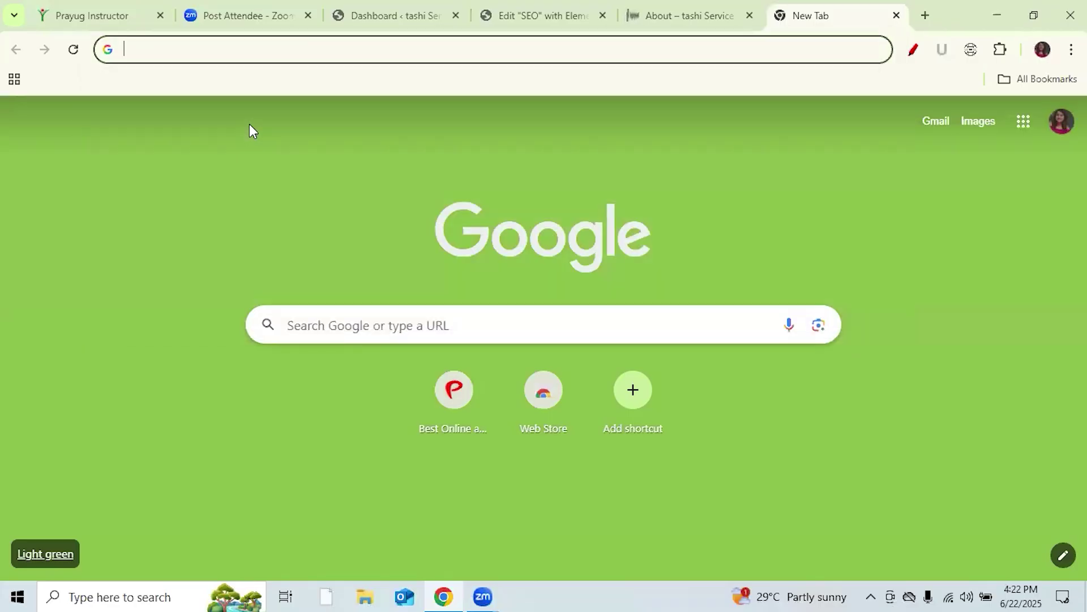
text(youtube)
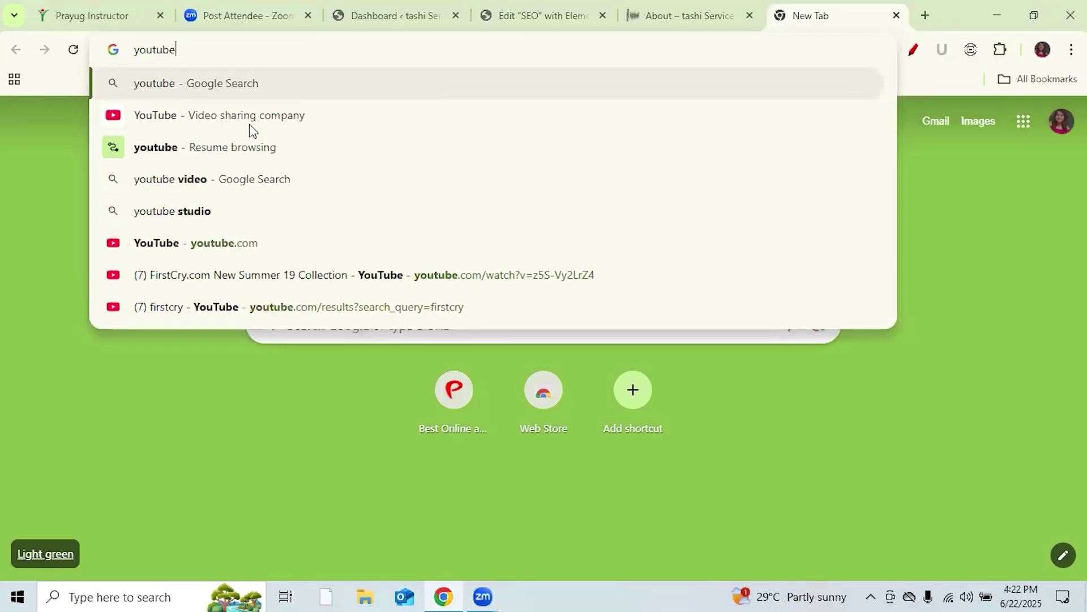
key(Return)
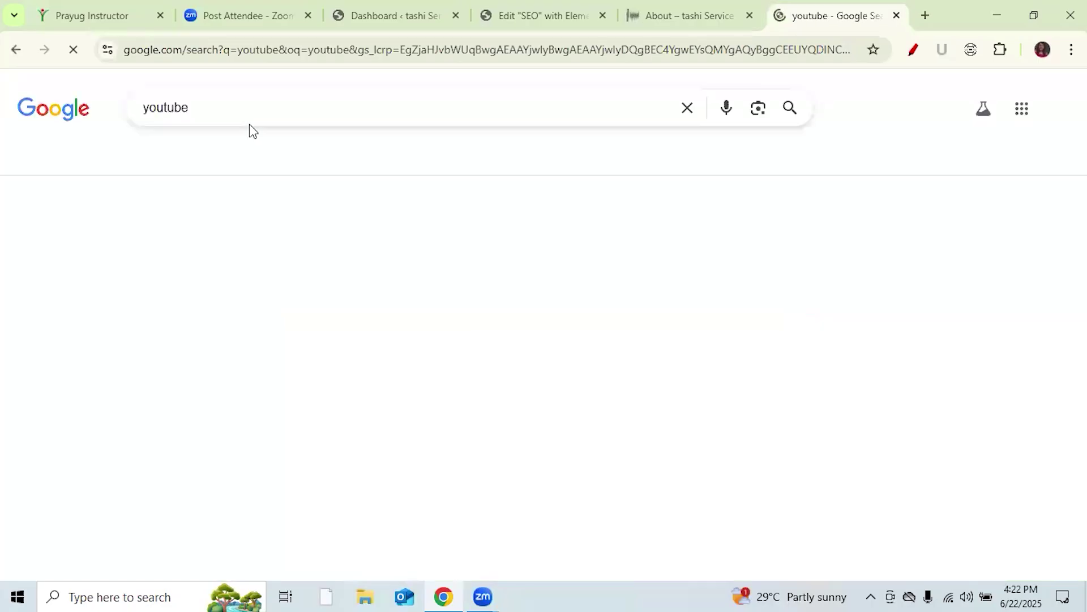
click(207, 216)
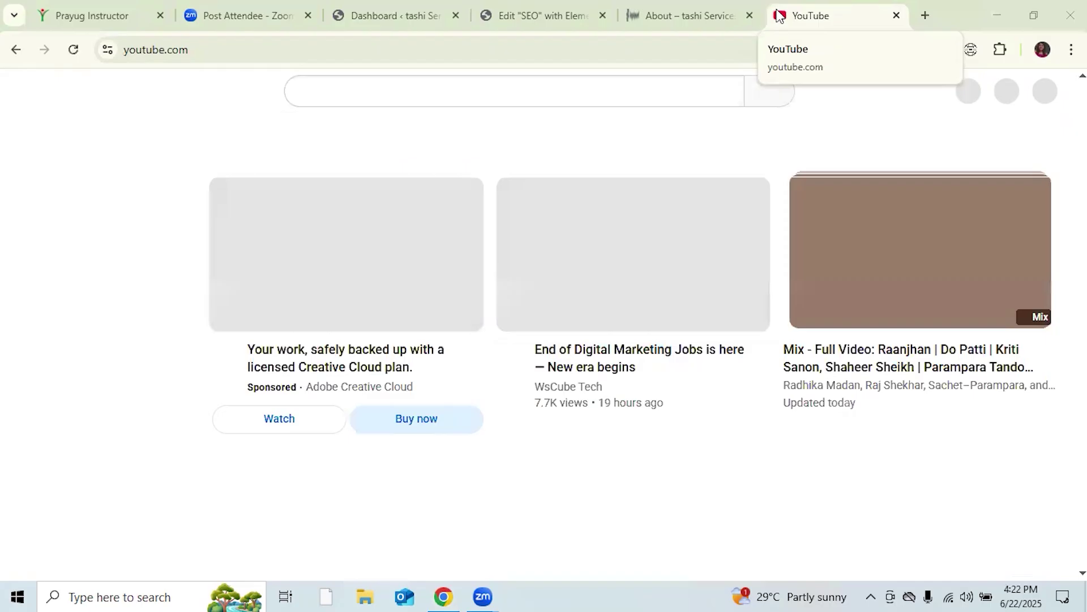
click(897, 15)
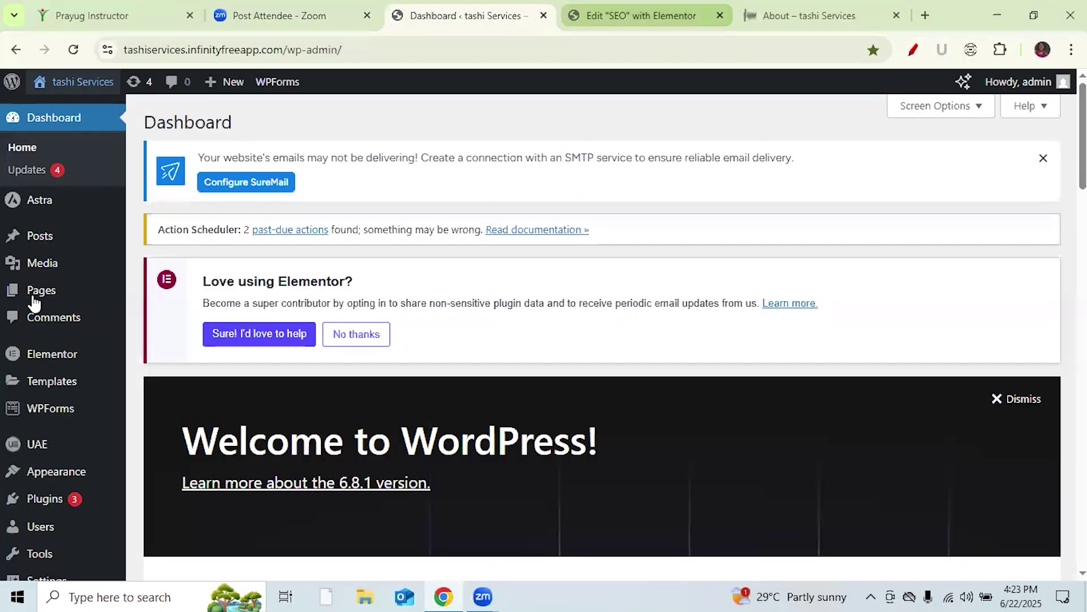
- Open the Site Identity settings in the WordPress Customizer
mouse_move(57, 479)
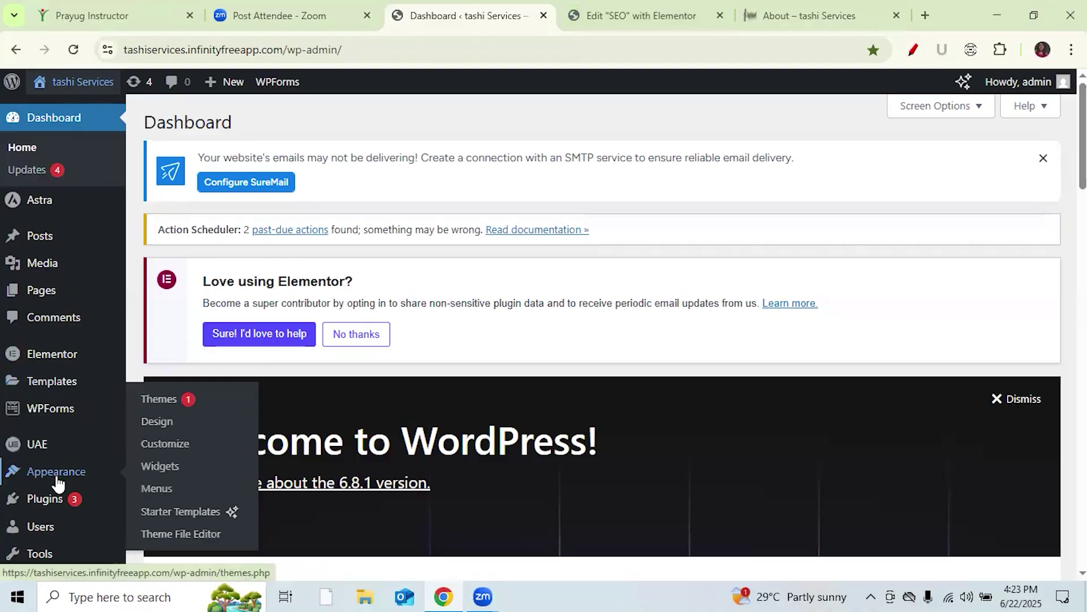
click(173, 452)
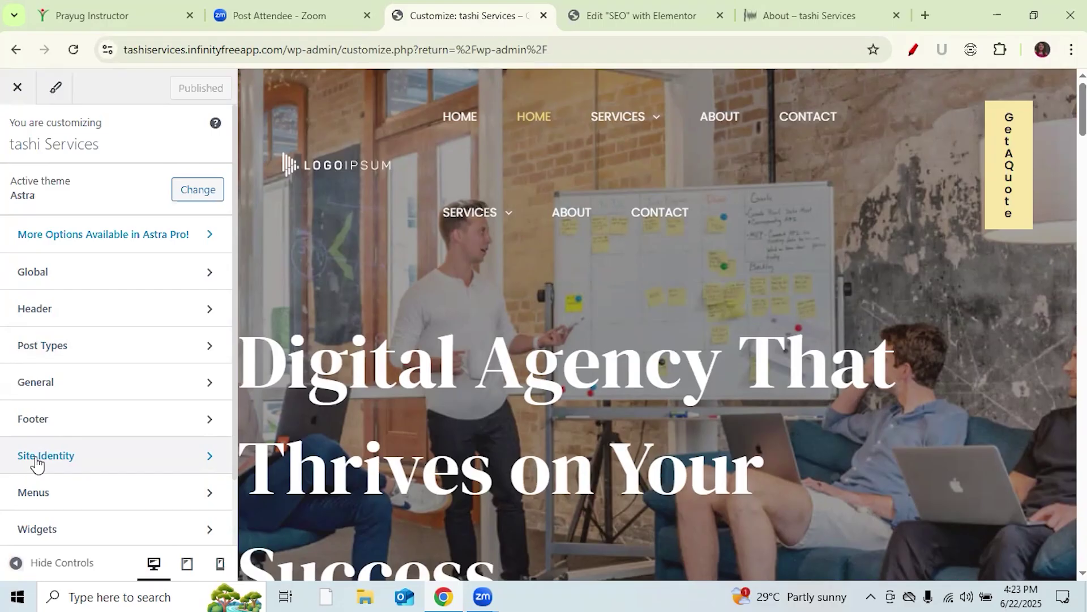
click(150, 467)
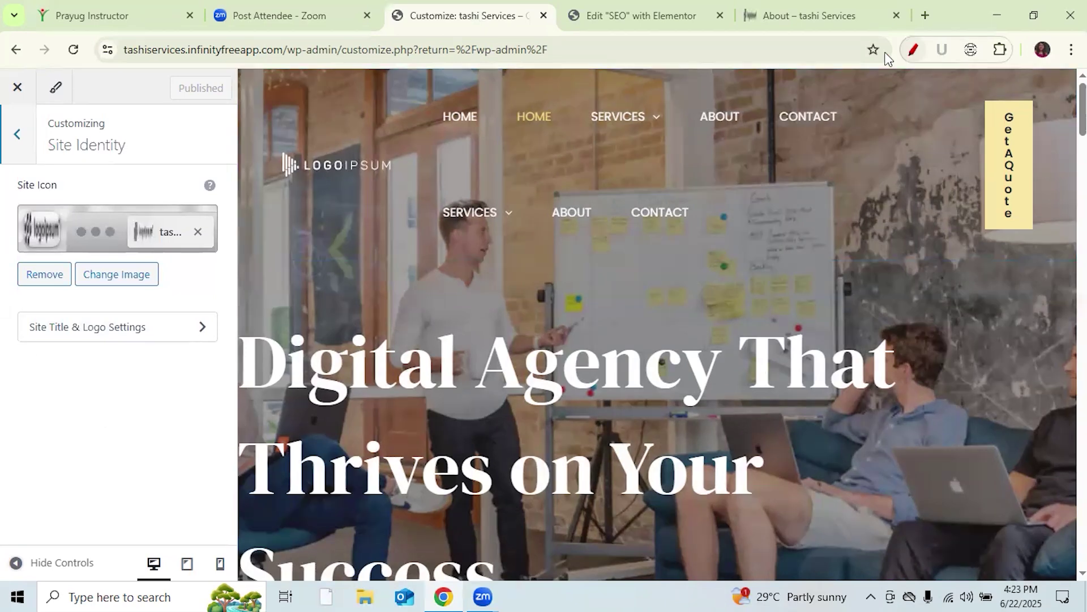
- Underline the Site Title & Logo Settings entry in red, and remove the current site icon
click(913, 50)
drag(27, 346, 129, 345)
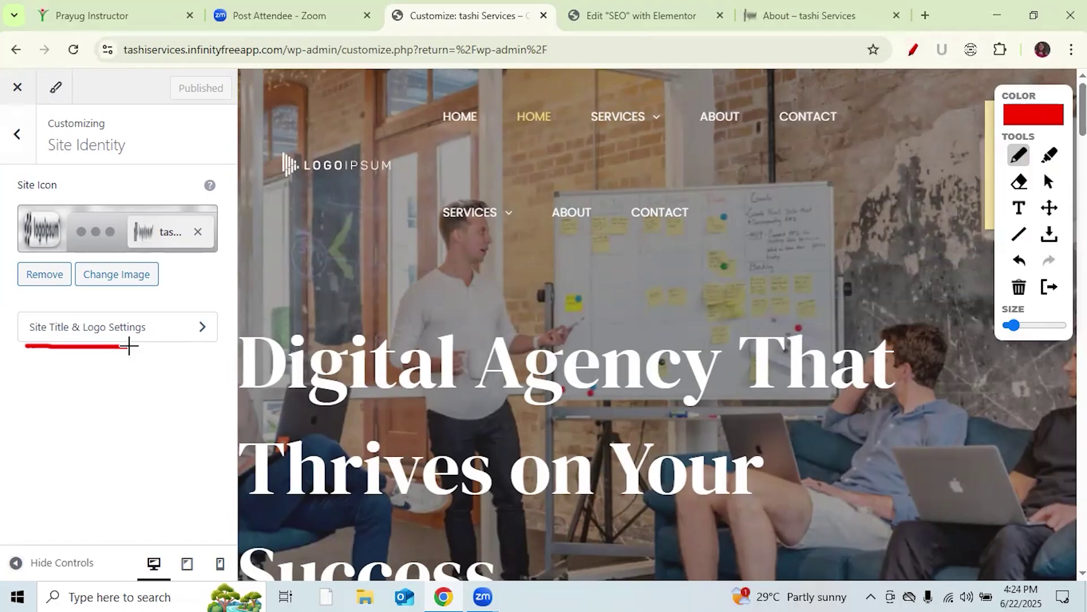
click(1048, 181)
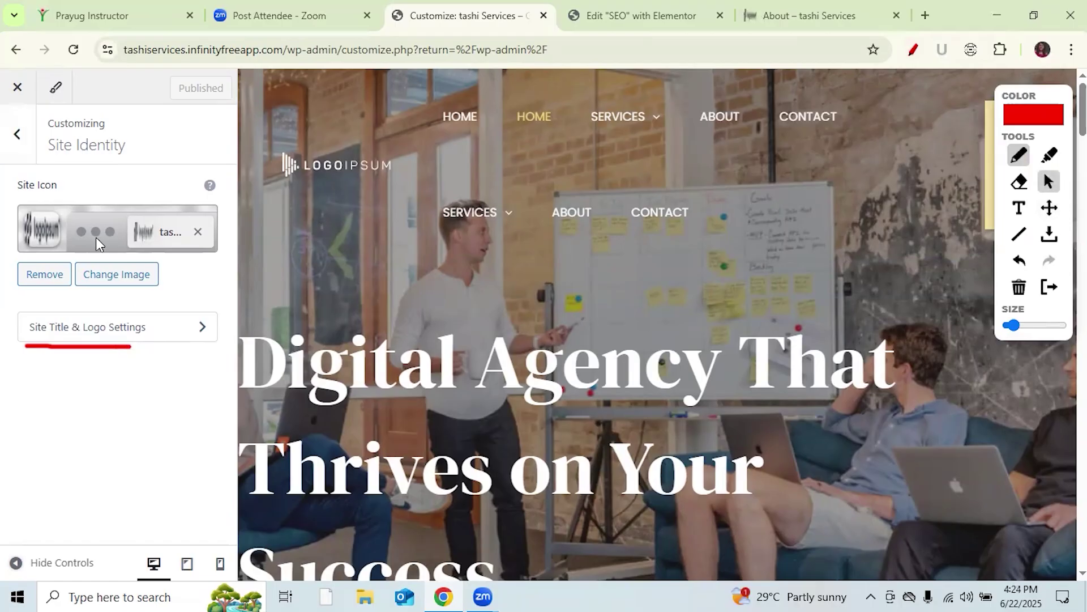
click(35, 274)
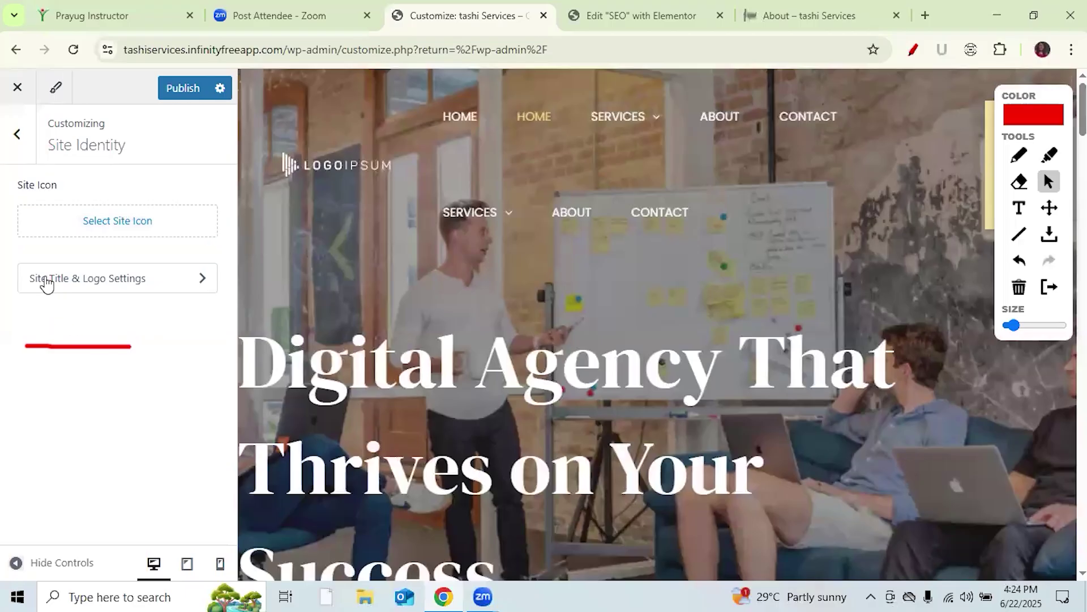
- Open the Site Title & Logo Settings and remove the current site logo
click(202, 279)
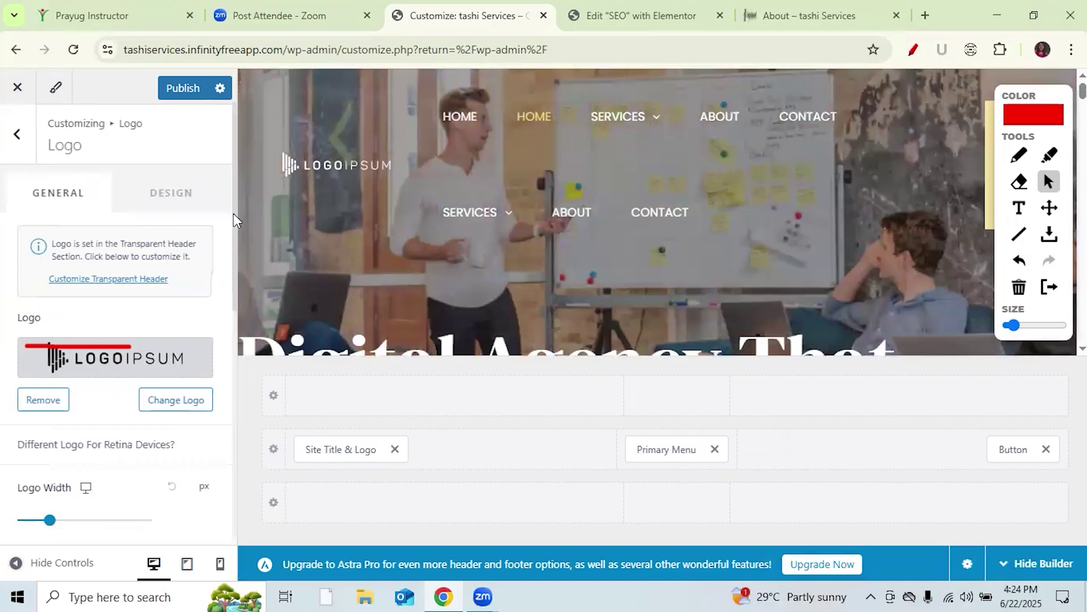
scroll(232, 232, down, 3)
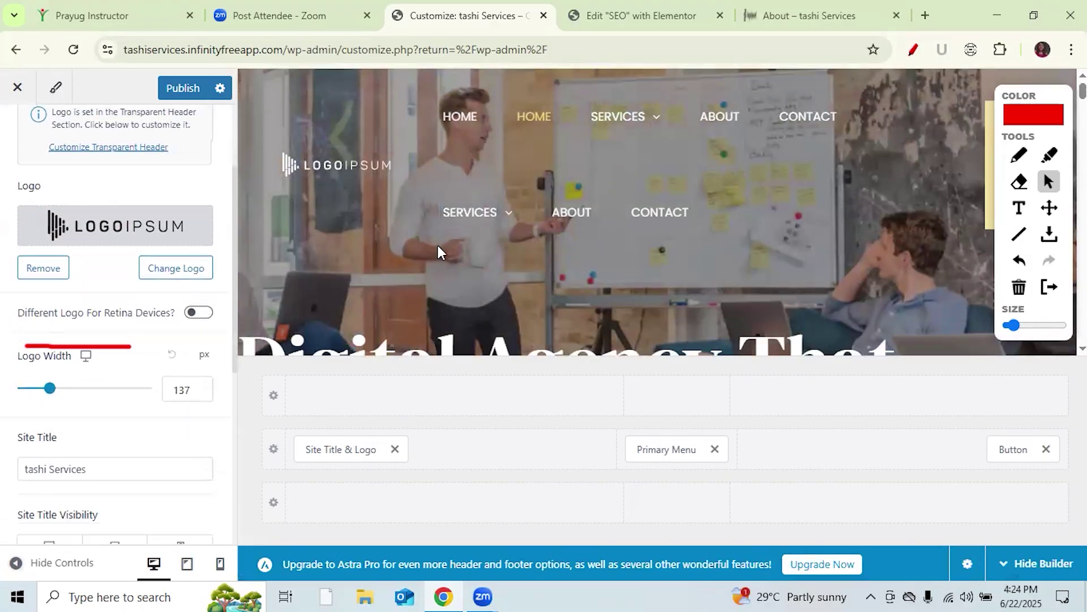
click(40, 239)
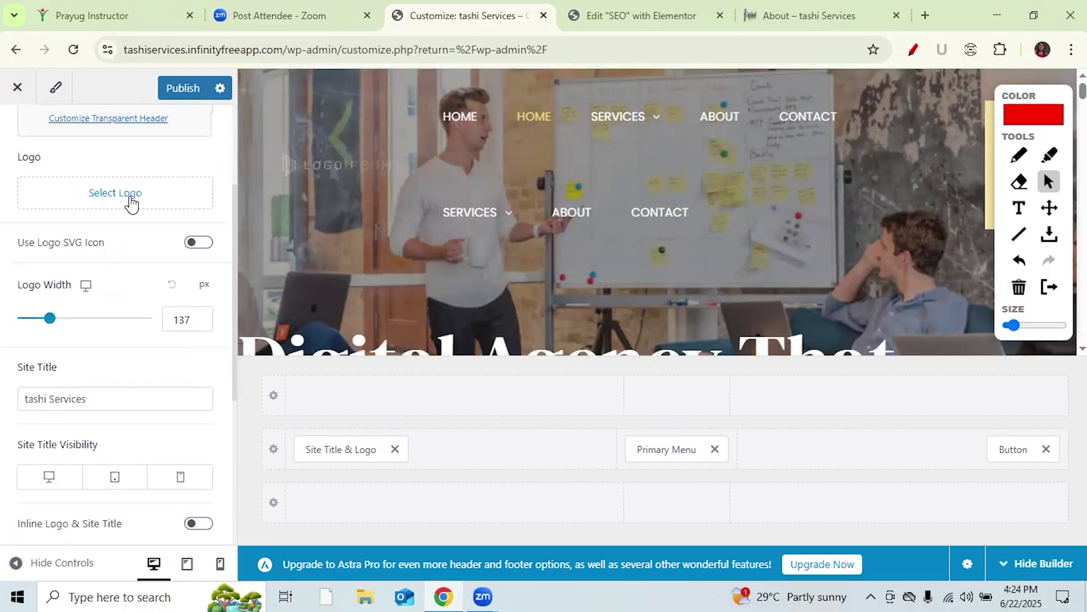
- Start selecting a new logo, search the stock images for "logo" and close the annotation tools
click(131, 202)
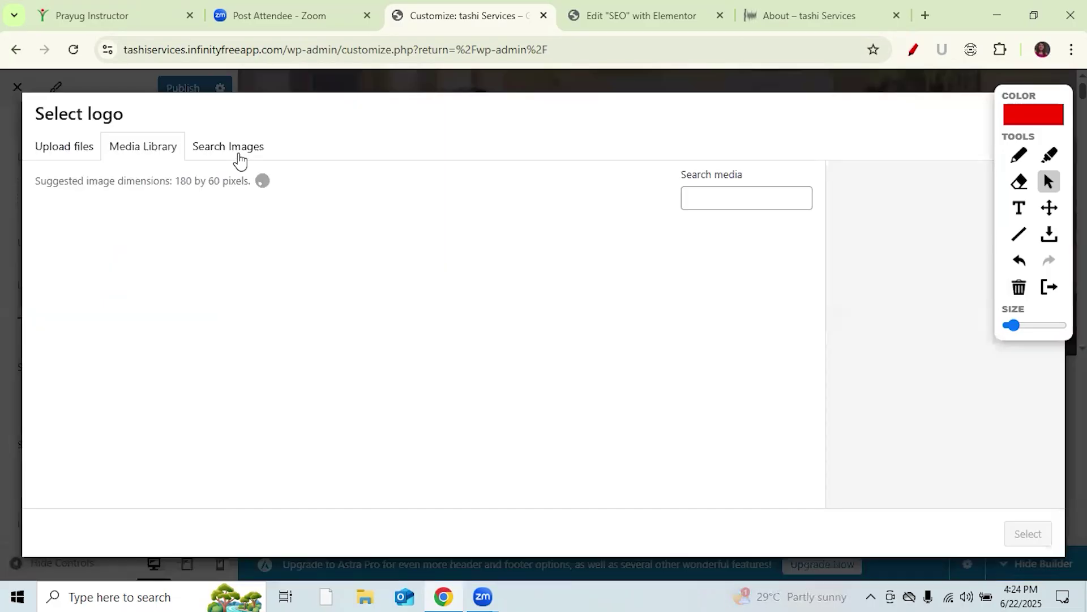
click(238, 148)
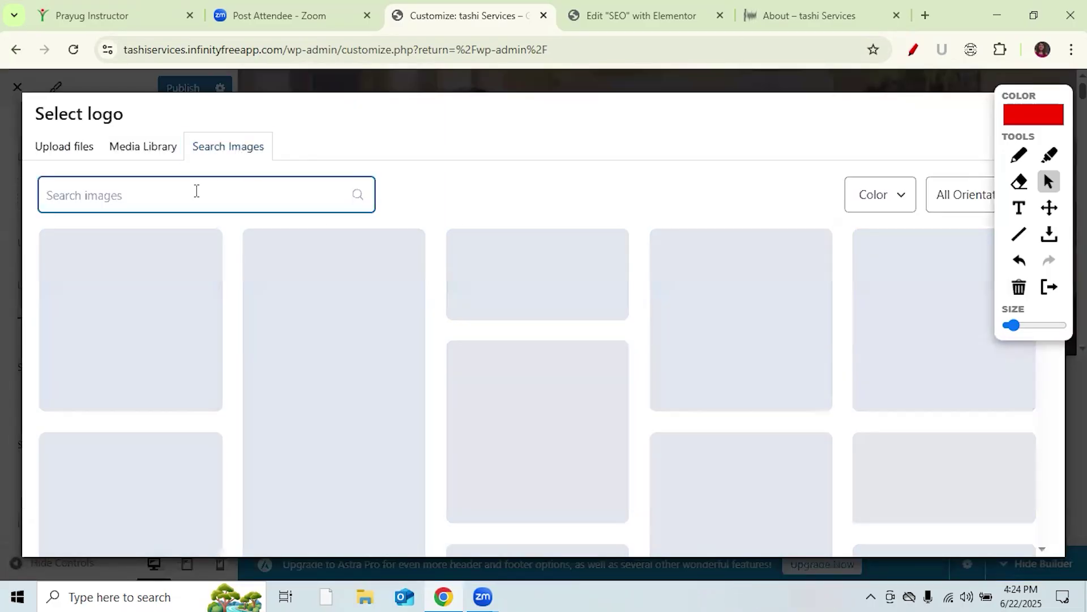
text(logo)
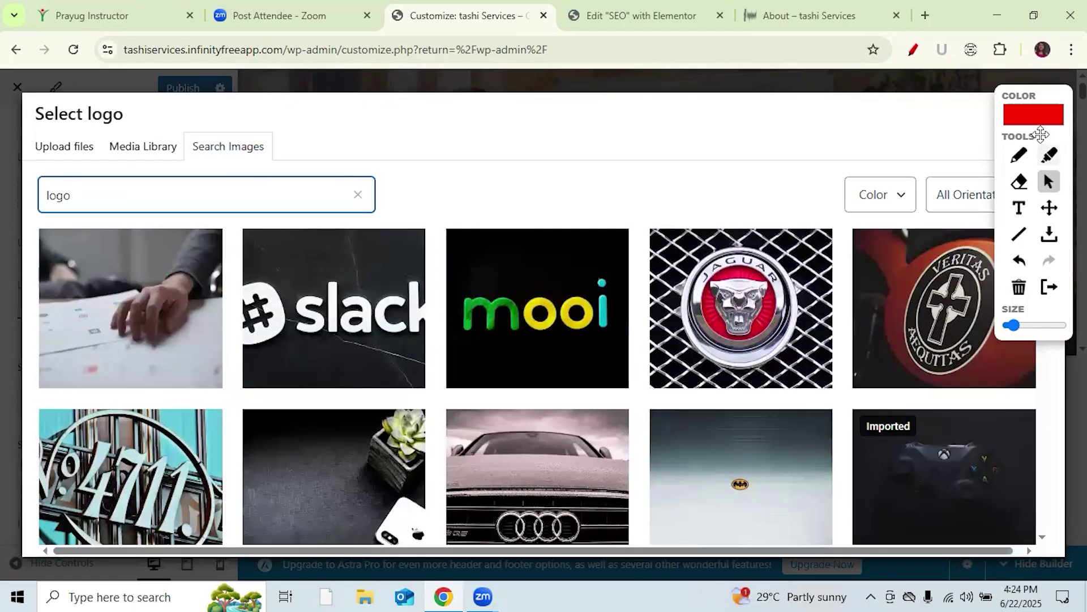
click(1049, 286)
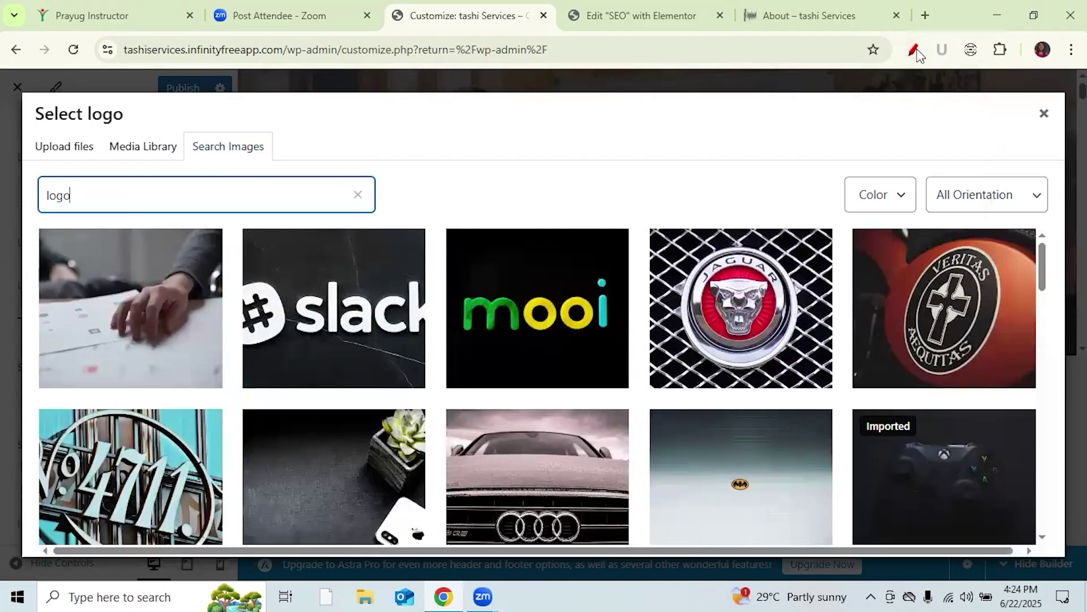
click(1044, 285)
drag(1045, 285, 438, 59)
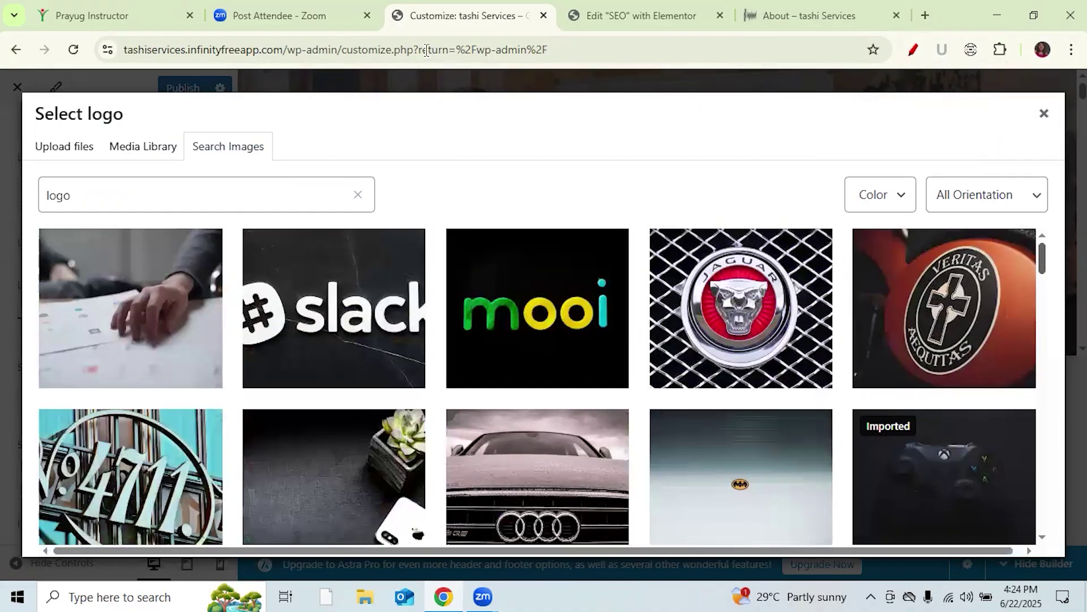
- Find Canva through a Google search in a new browser tab and start designing from its home page
key(ctrl+t)
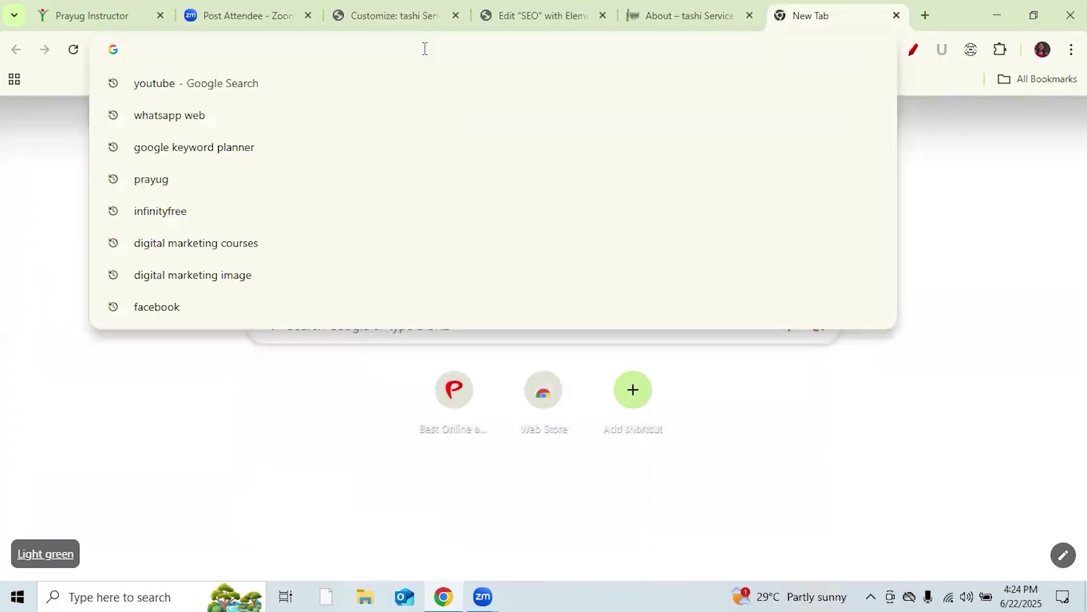
text(canva)
key(Return)
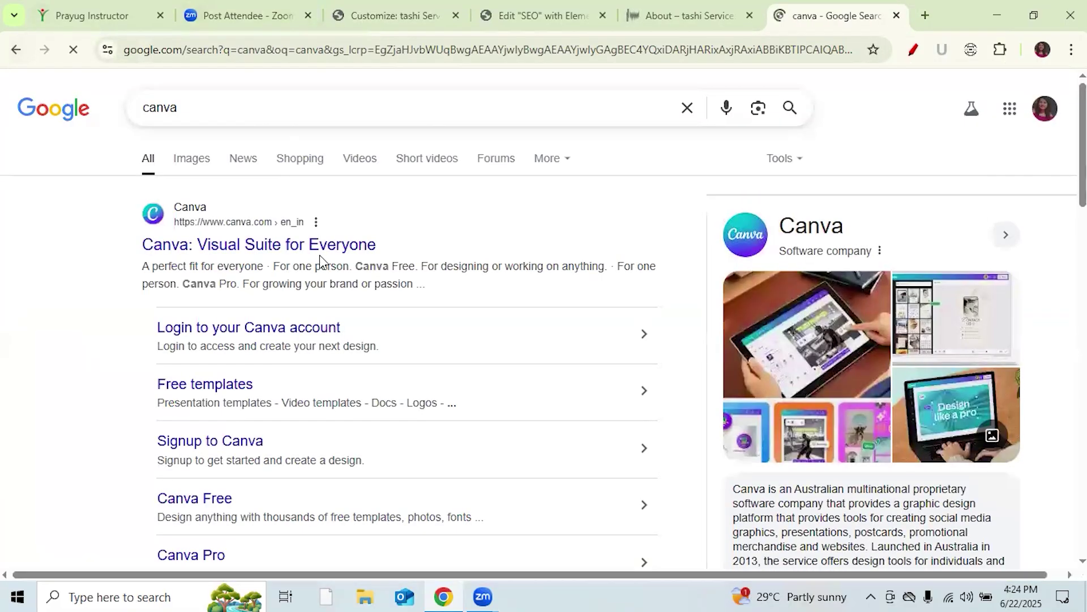
click(331, 249)
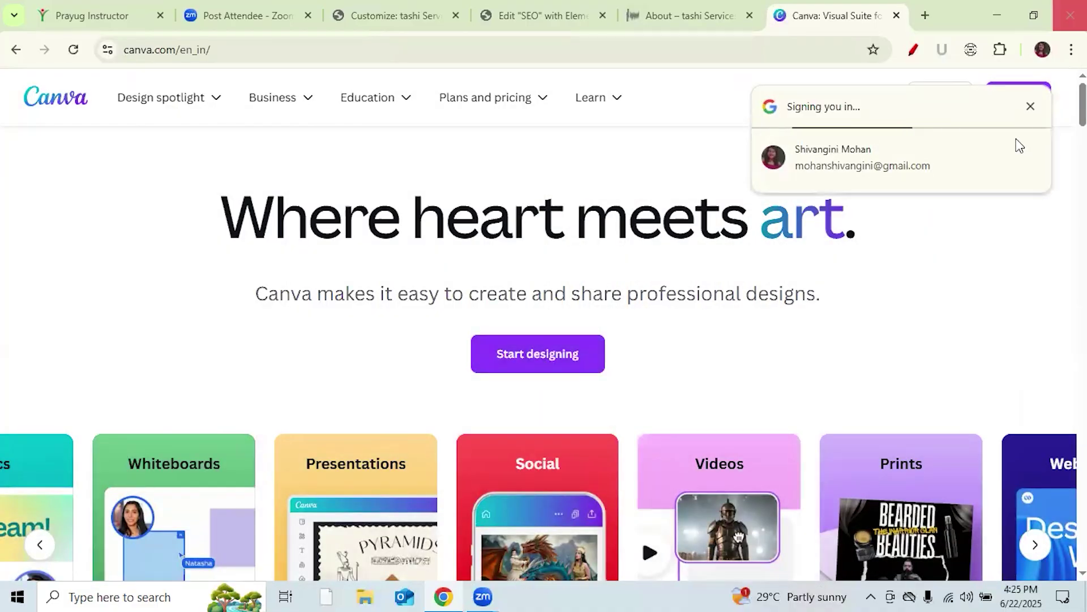
click(576, 352)
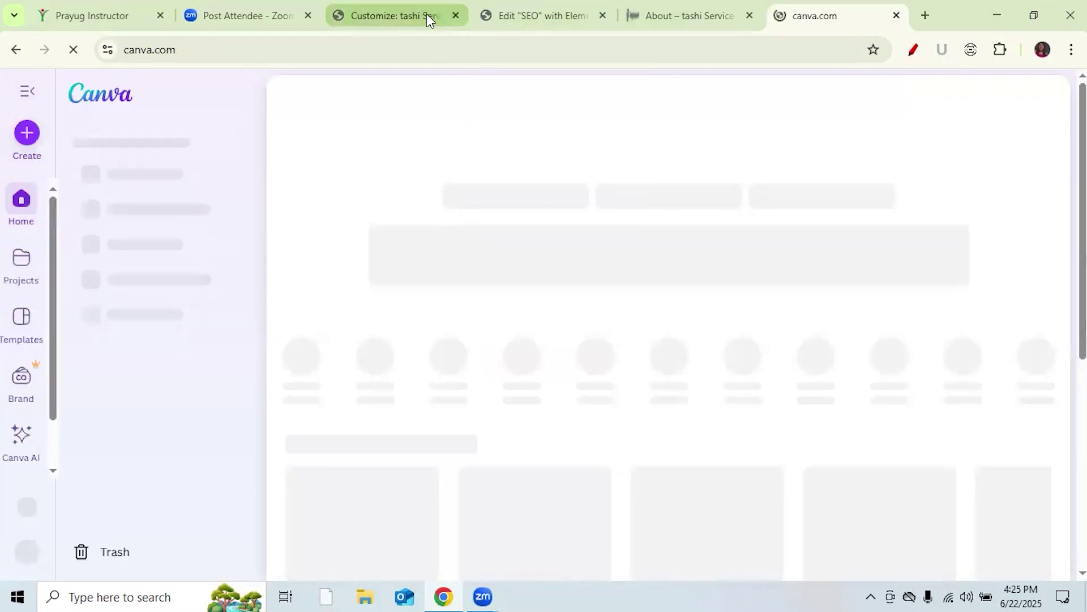
- Open an extra browser tab, return to Canva and search its templates for "logo"
click(539, 11)
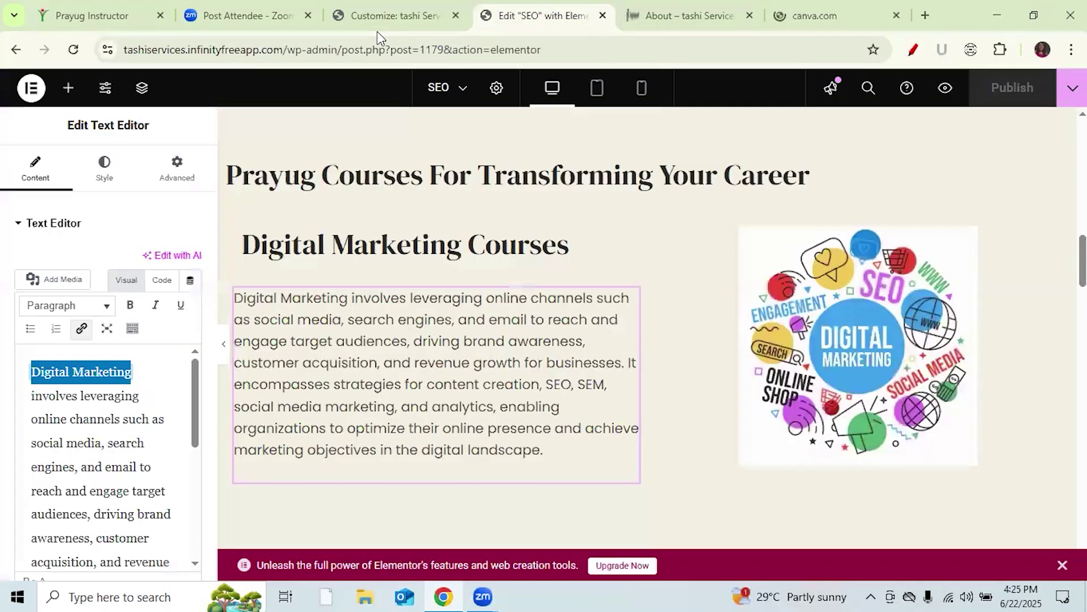
click(380, 25)
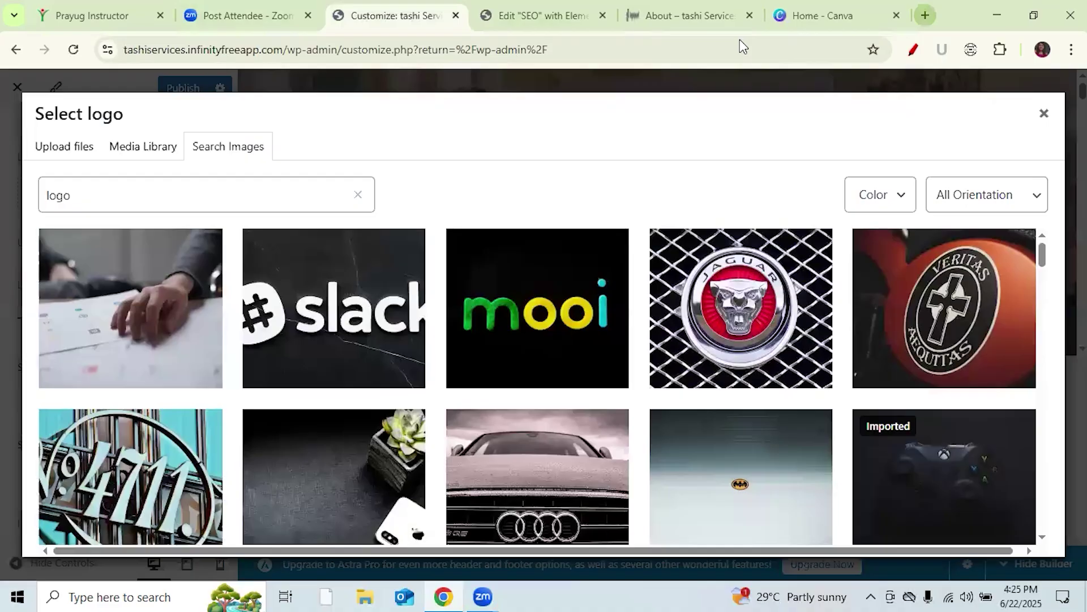
key(ctrl+t)
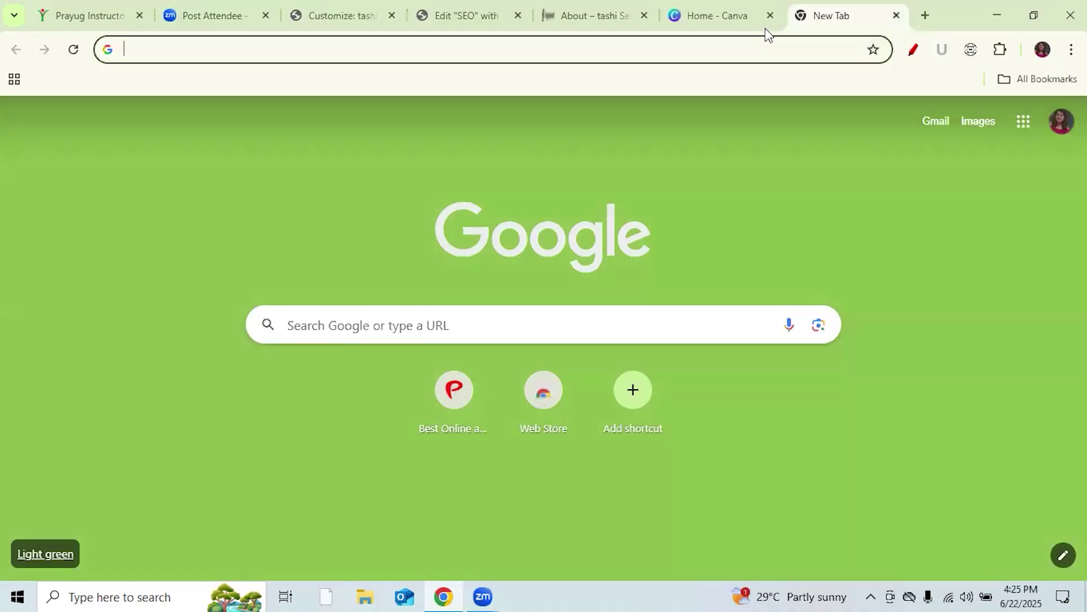
click(735, 13)
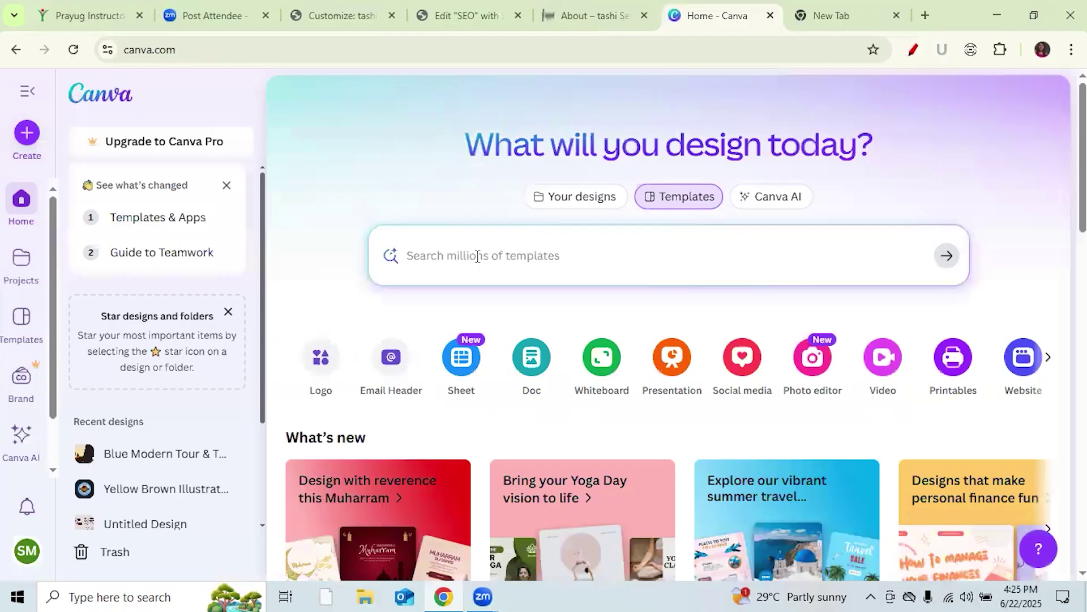
click(477, 256)
text(l)
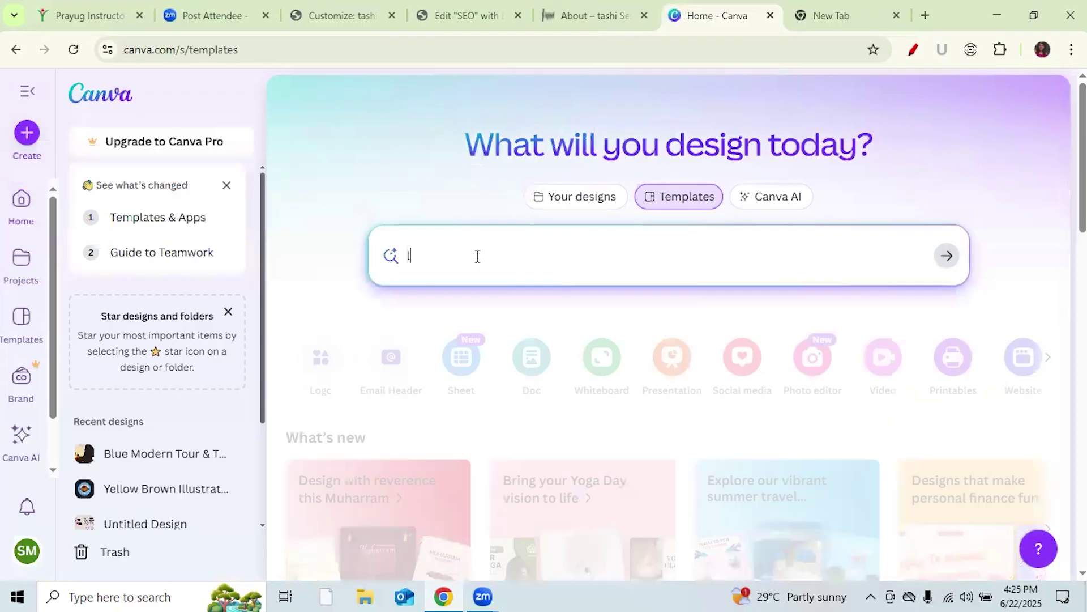
text(ogo)
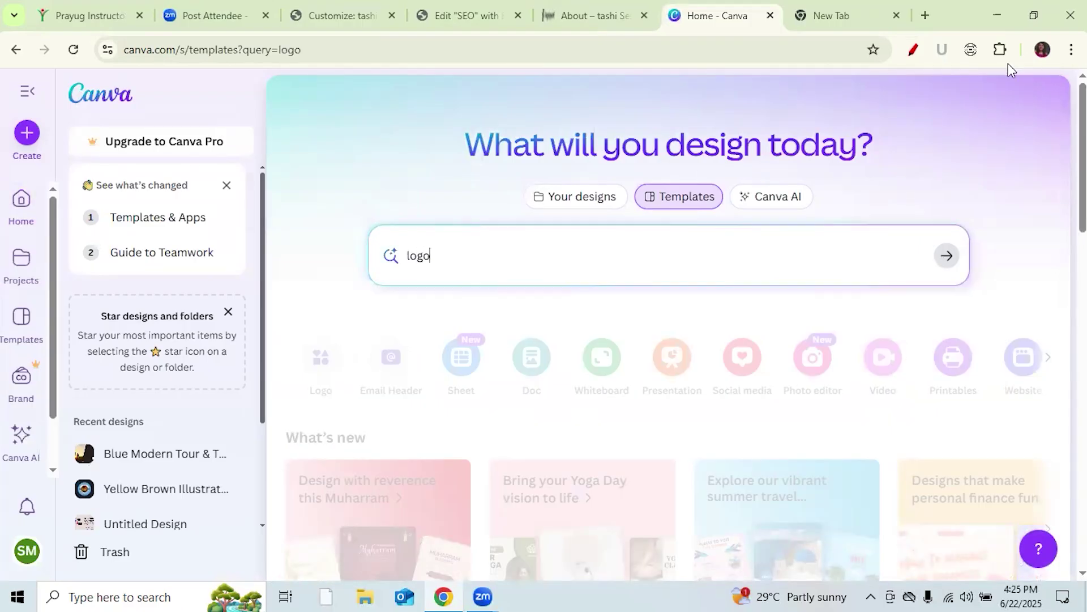
- Load WhatsApp Web in the spare browser tab and close the Canva tab
click(831, 16)
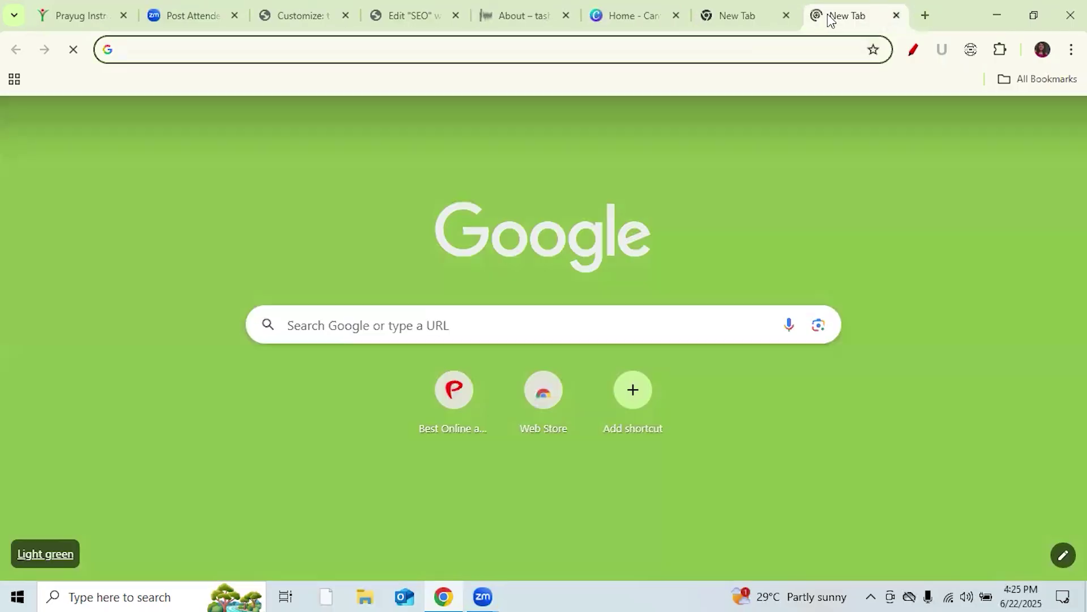
click(717, 15)
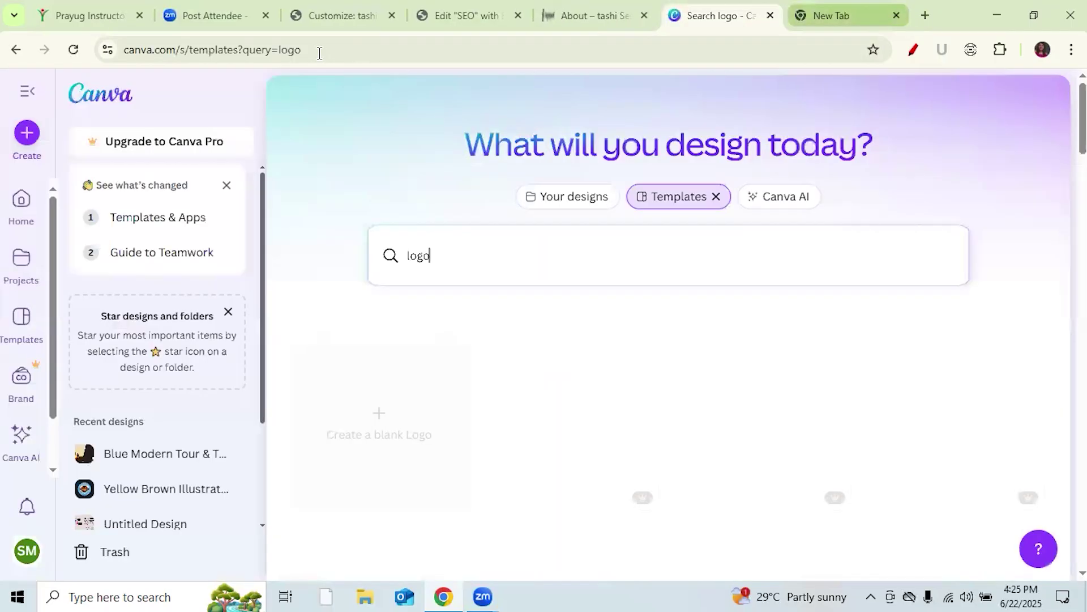
key(ctrl+Tab)
text(w)
key(Return)
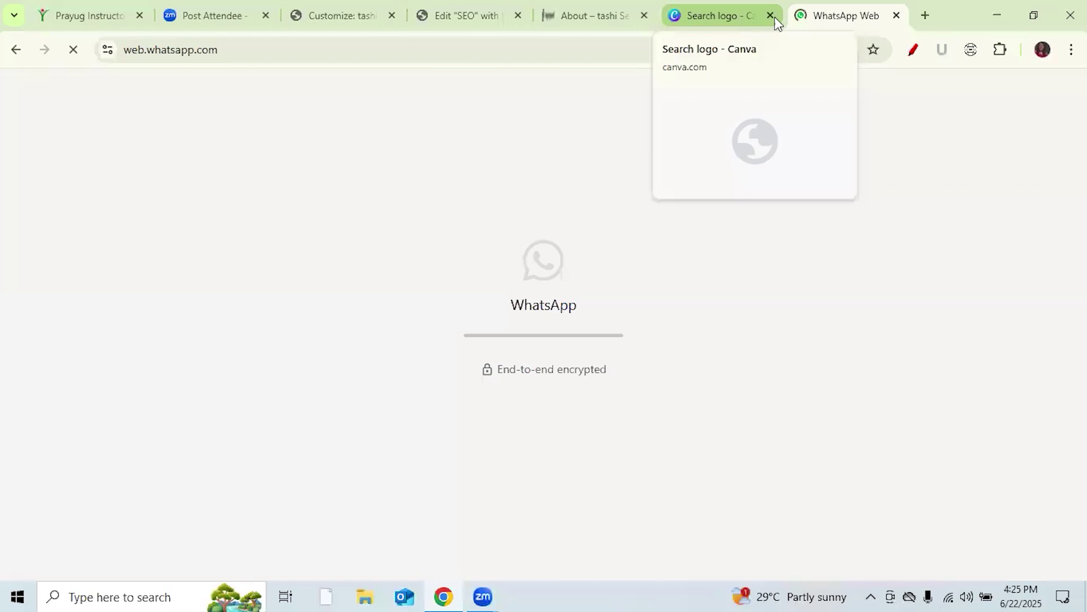
click(773, 16)
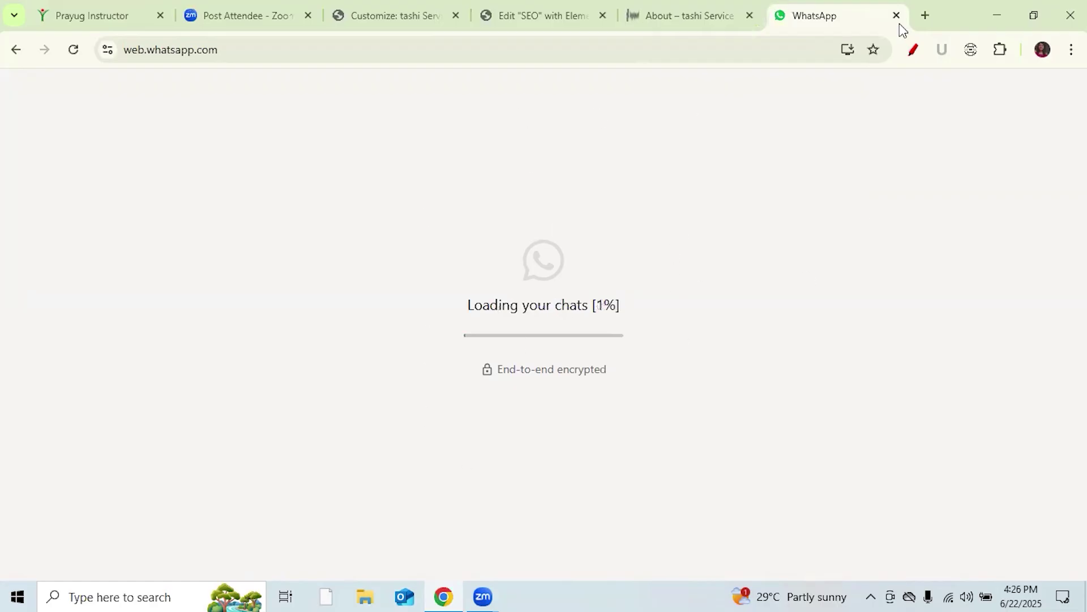
- Return to the WordPress Customizer and close the logo selection dialog without choosing an image
click(913, 56)
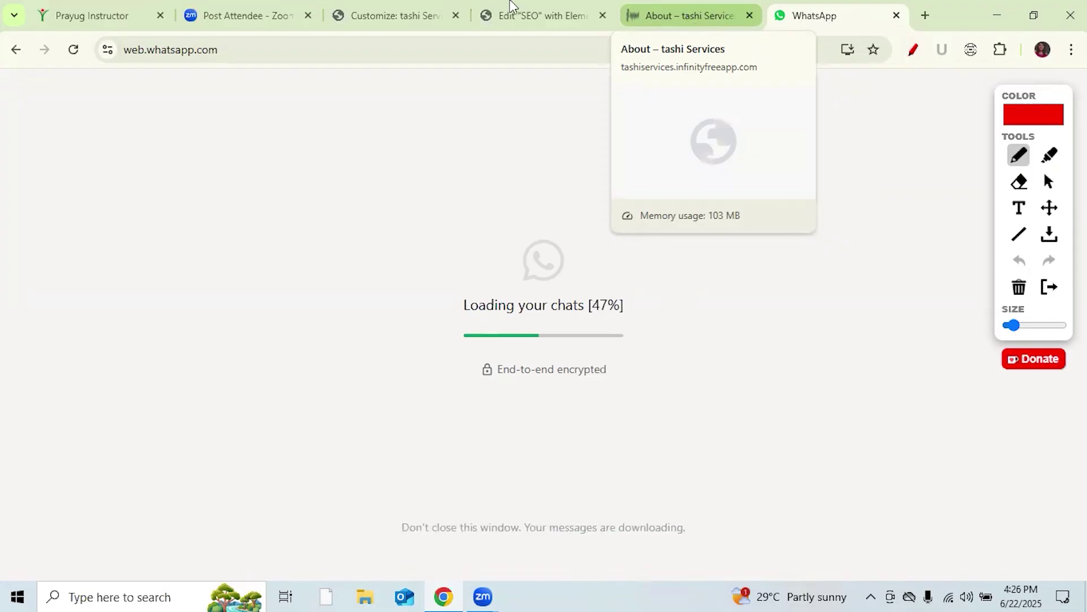
click(530, 7)
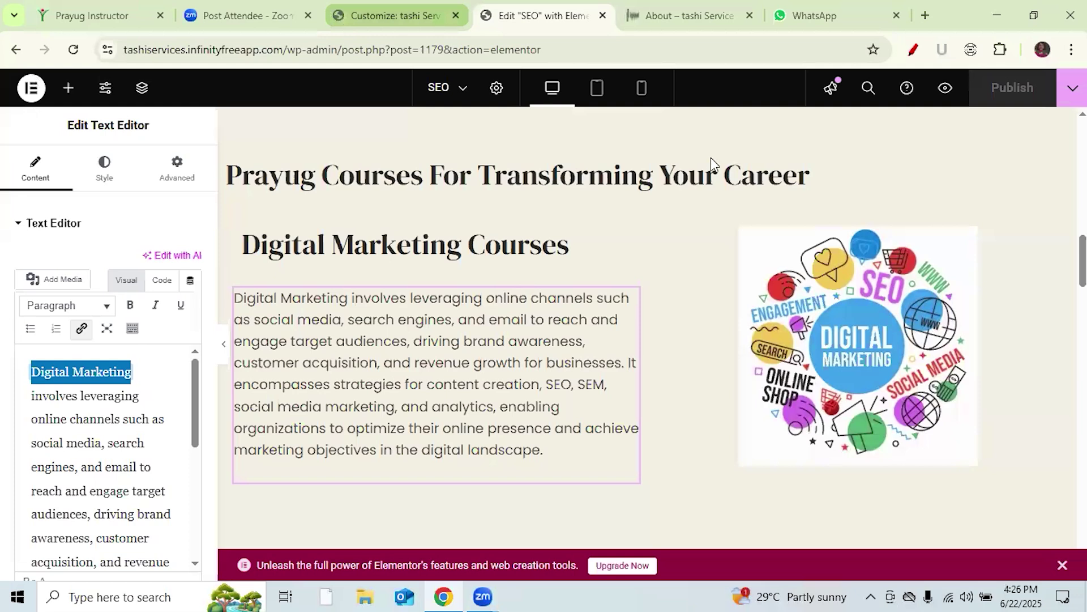
key(ctrl+shift+Tab)
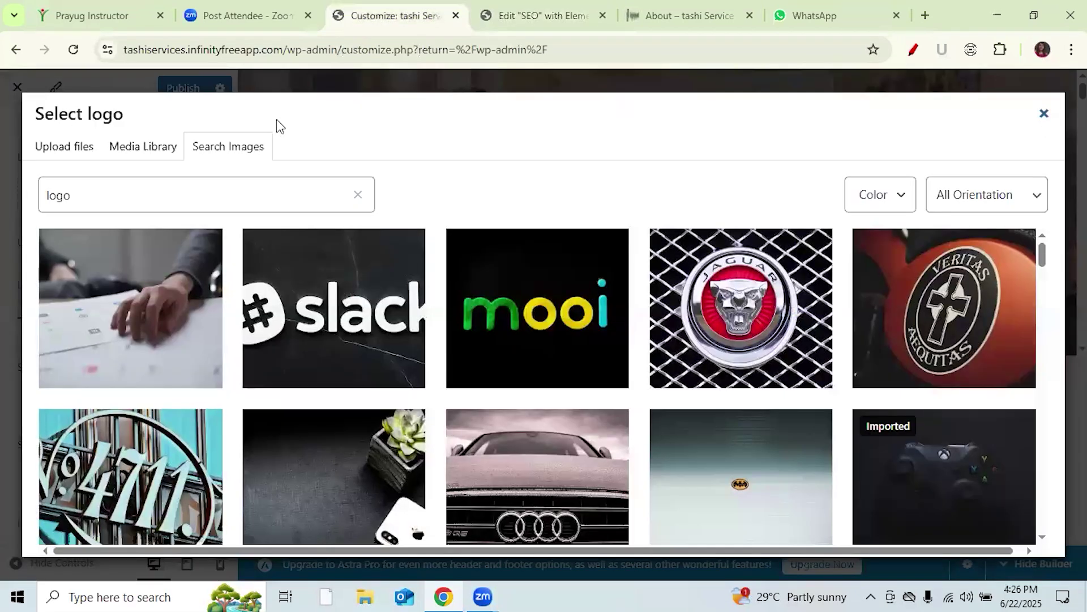
key(Escape)
- Examine the Site Title setting and compare it with the title on the About page's browser tab
drag(64, 373, 19, 369)
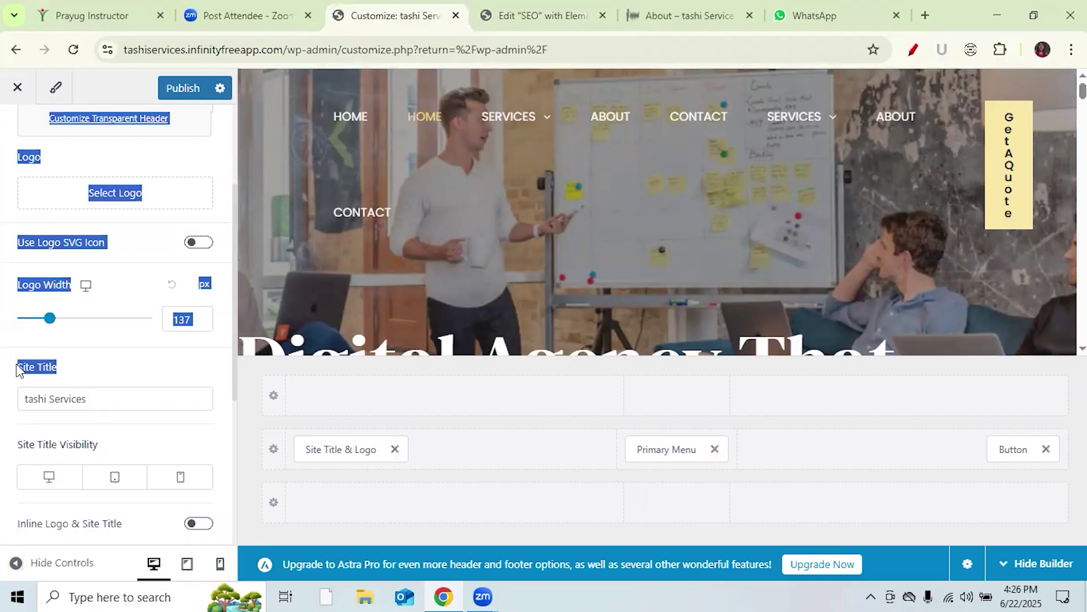
click(82, 369)
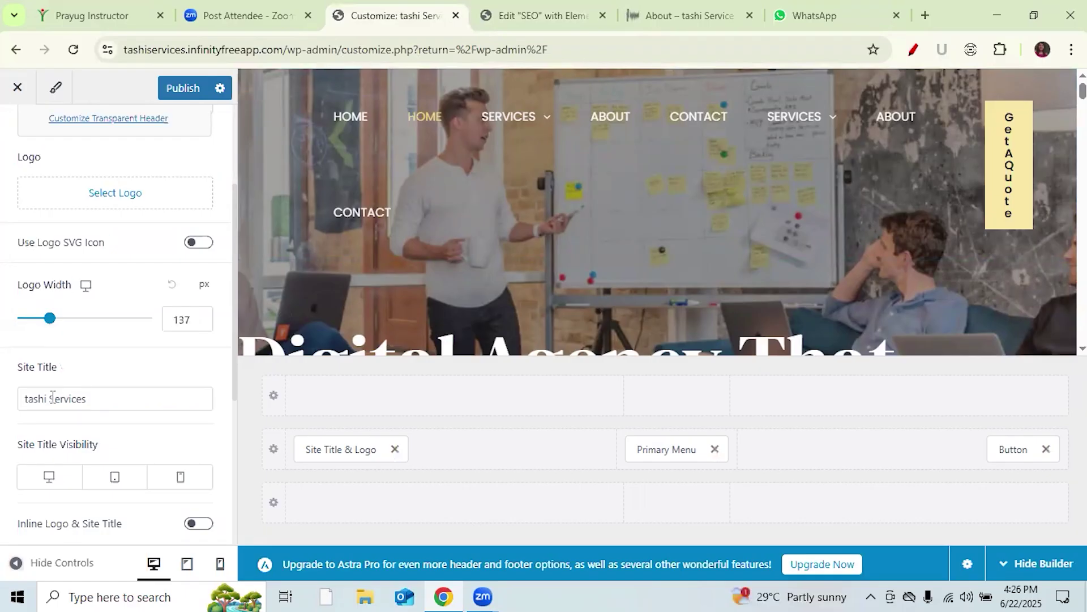
click(86, 403)
click(599, 97)
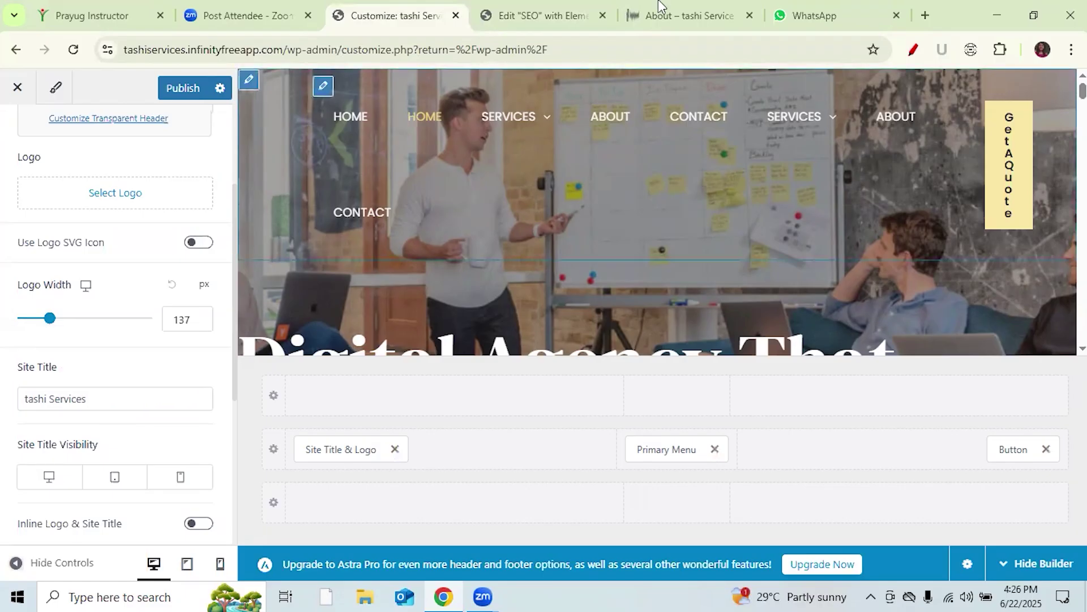
mouse_move(695, 14)
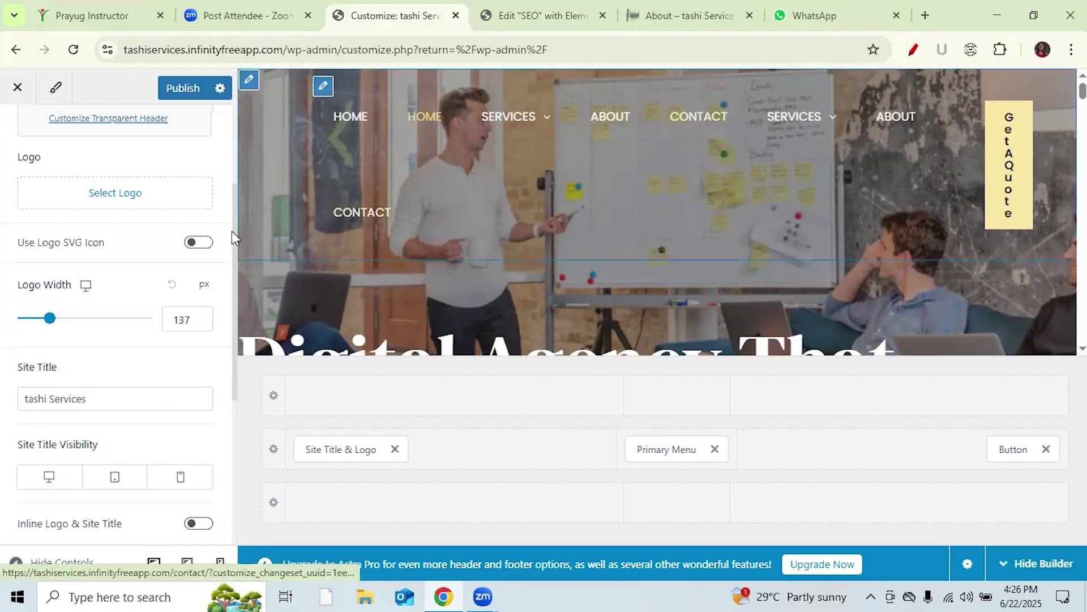
- Look over the site title visibility, tagline and tagline visibility settings of the logo section
drag(233, 264, 232, 392)
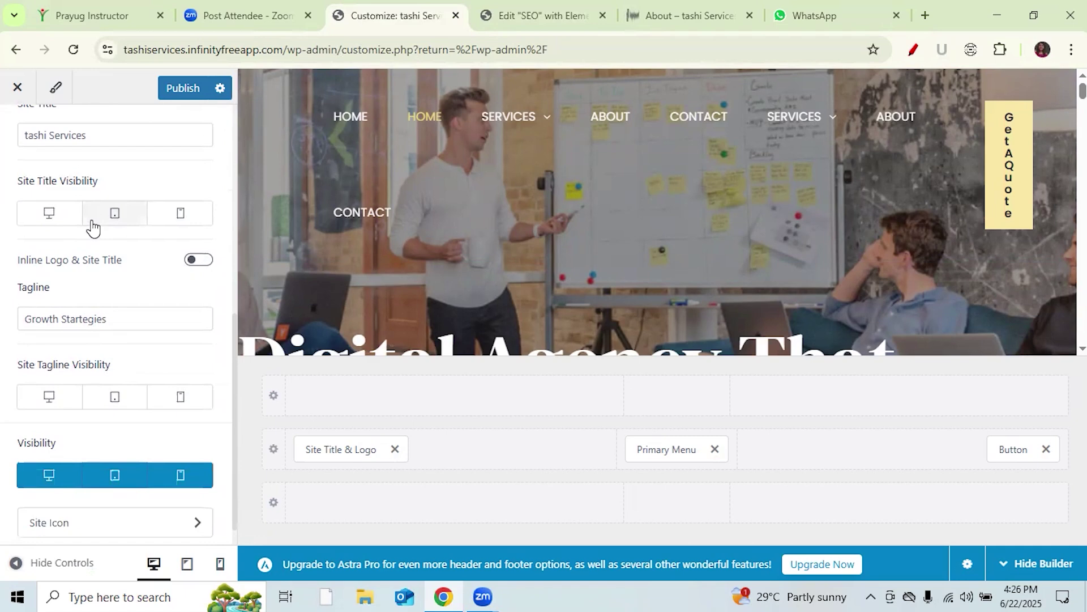
click(115, 321)
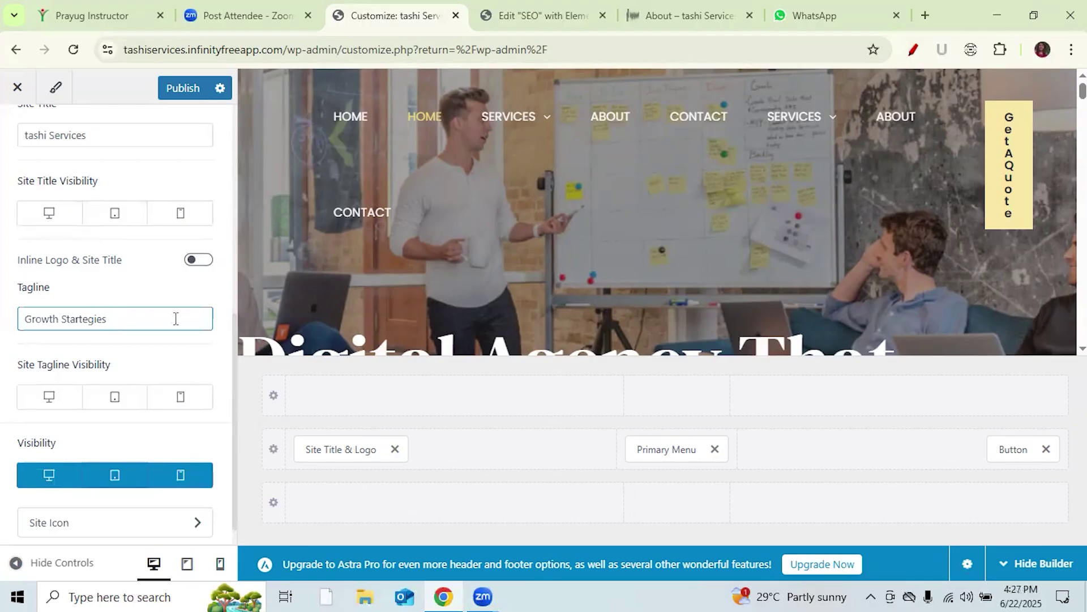
click(236, 324)
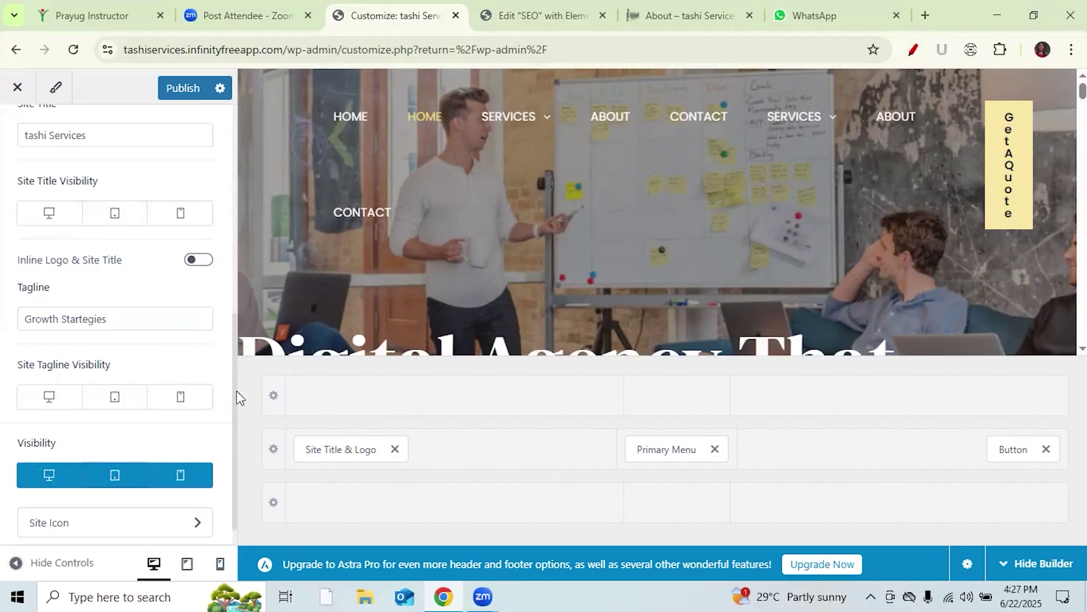
- Switch the annotation overlay on WhatsApp Web to its cursor tool, check the class group chat and return to the Customizer
scroll(237, 396, down, 1)
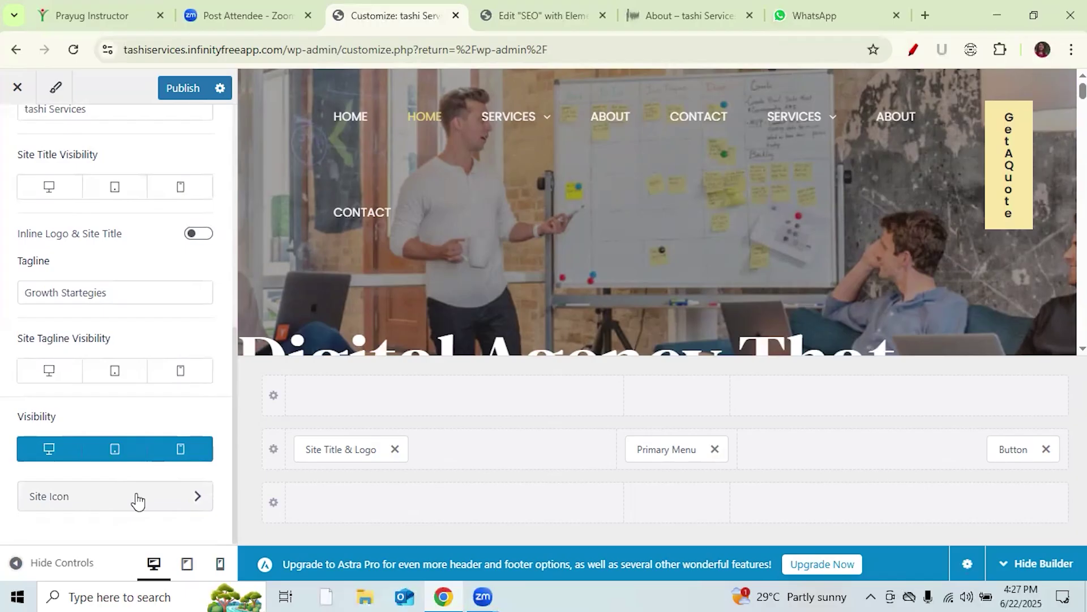
click(813, 20)
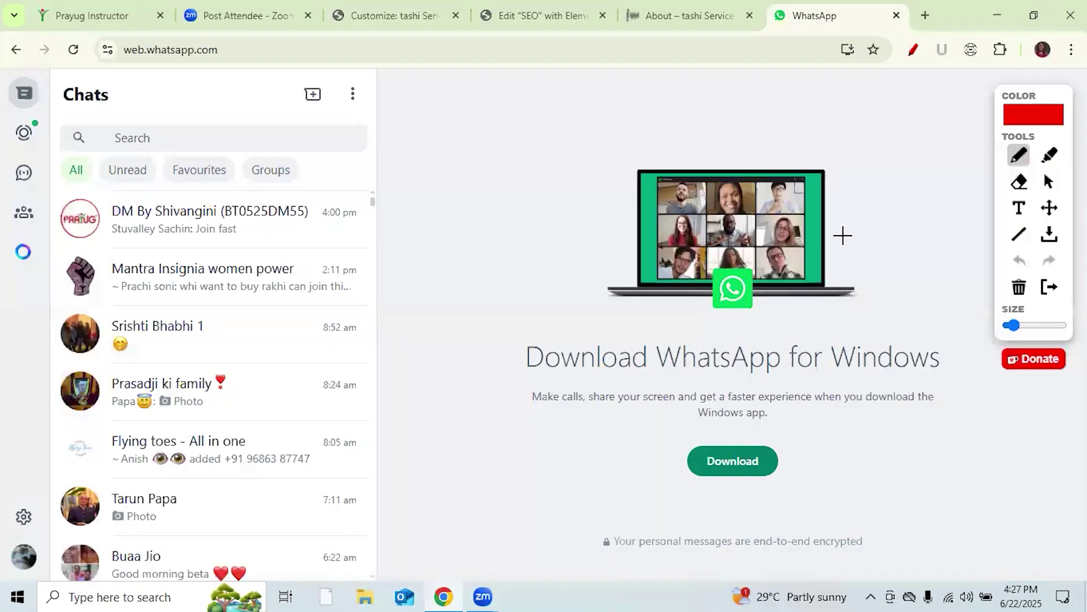
click(1048, 181)
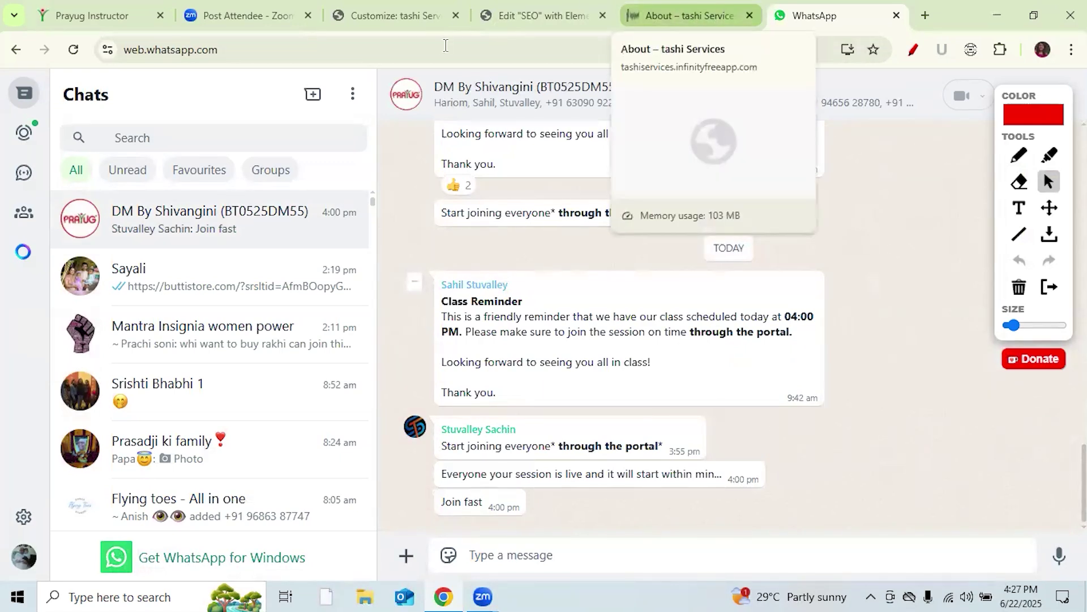
click(410, 16)
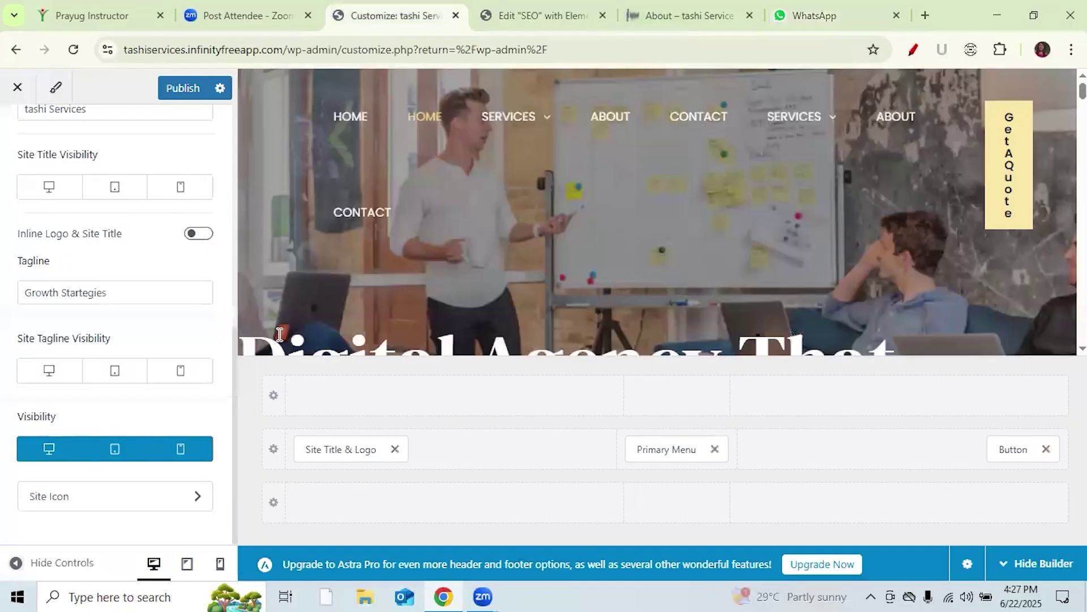
- Set the LOGOIPSUM image with the wheat symbol from the media library as the site logo, cropped to its full width
scroll(234, 170, up, 5)
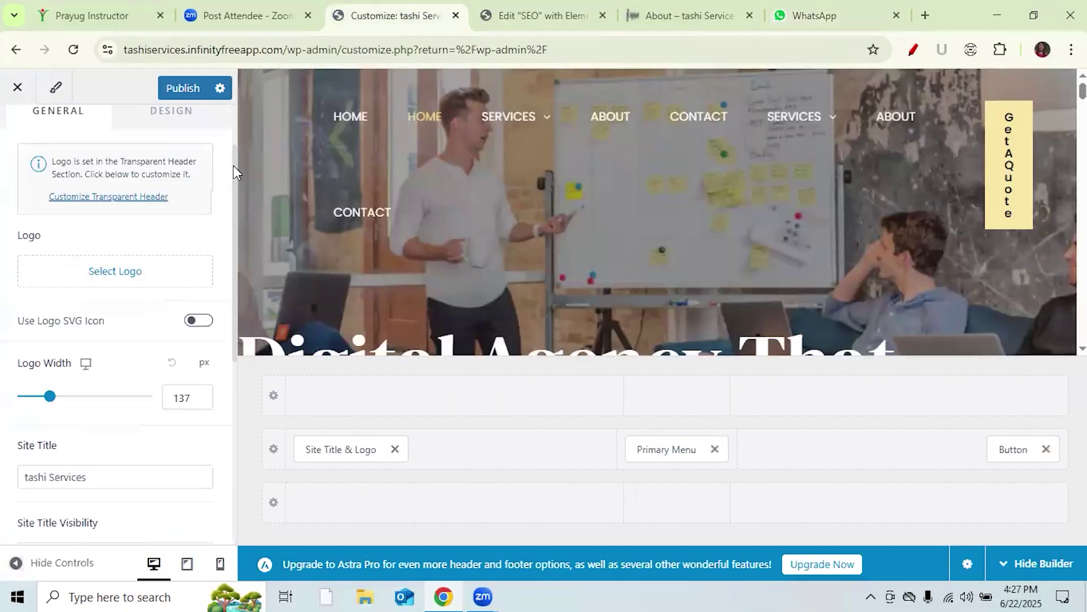
scroll(232, 204, down, 1)
scroll(232, 183, up, 1)
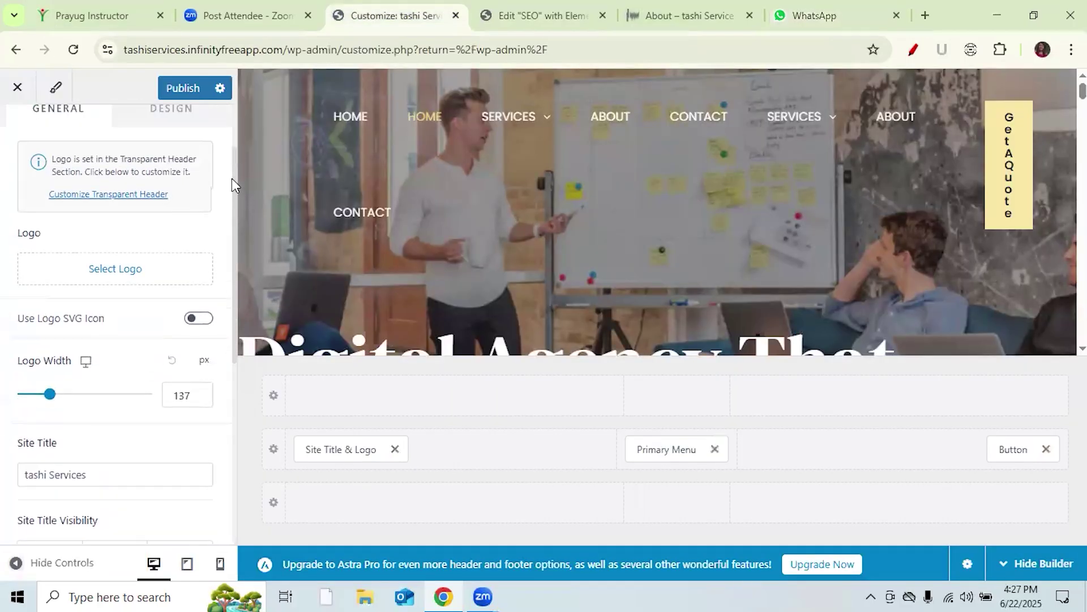
click(113, 275)
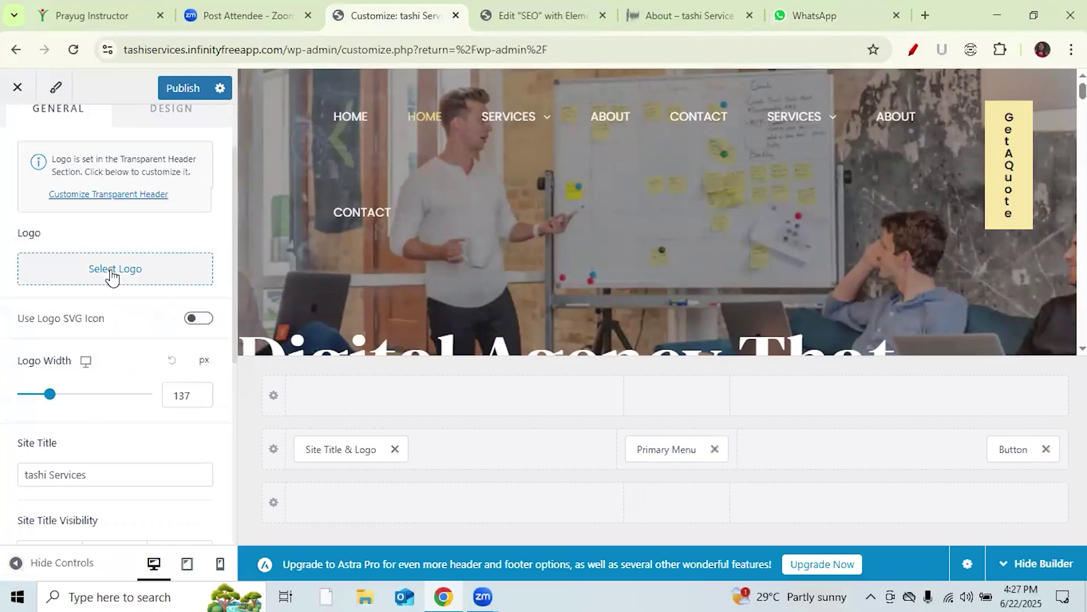
click(106, 269)
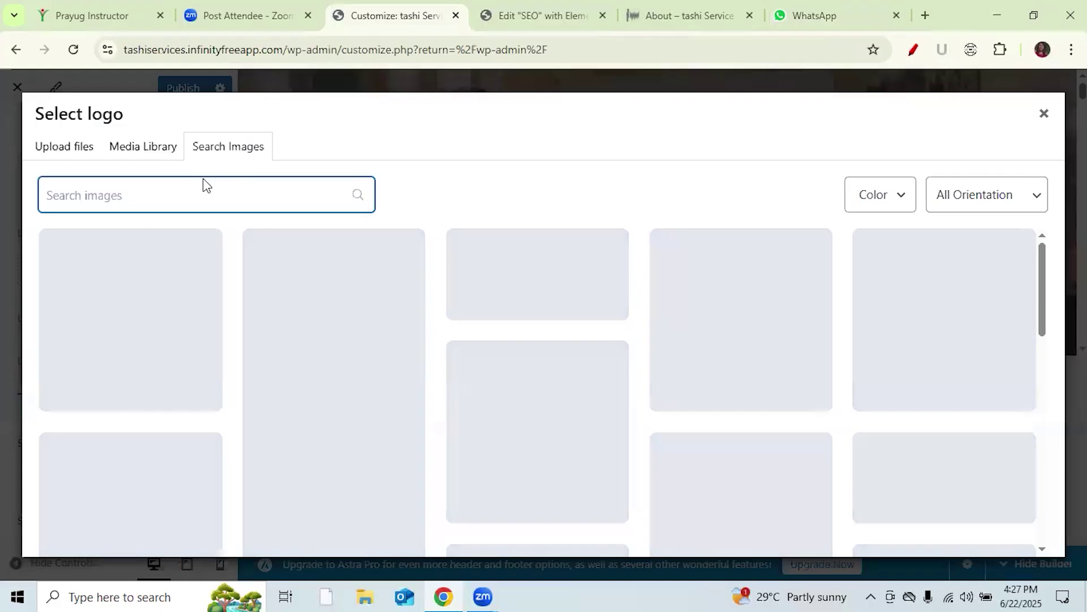
click(148, 149)
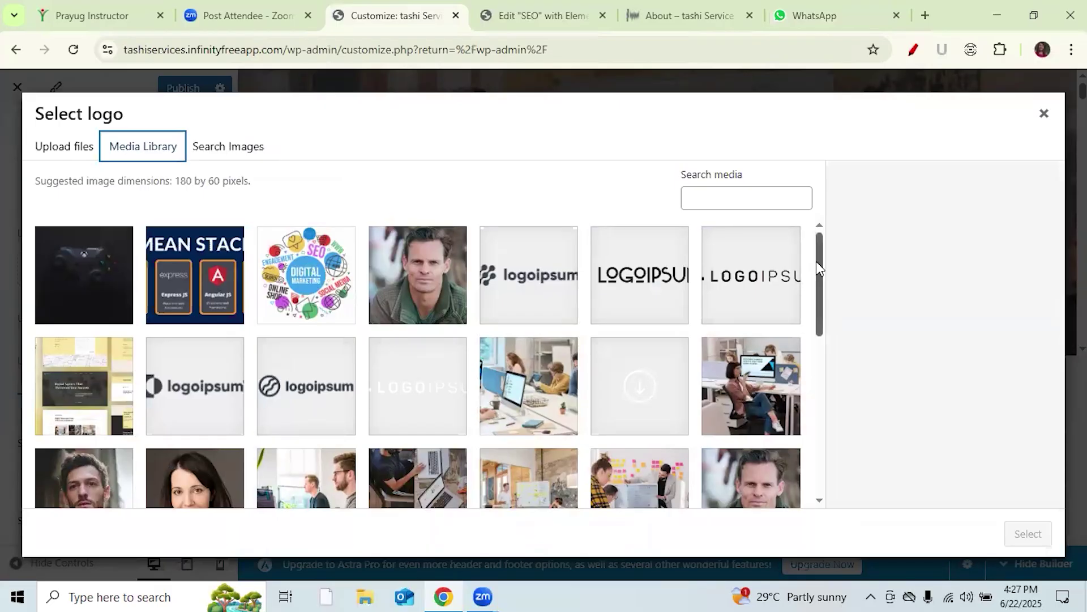
click(630, 282)
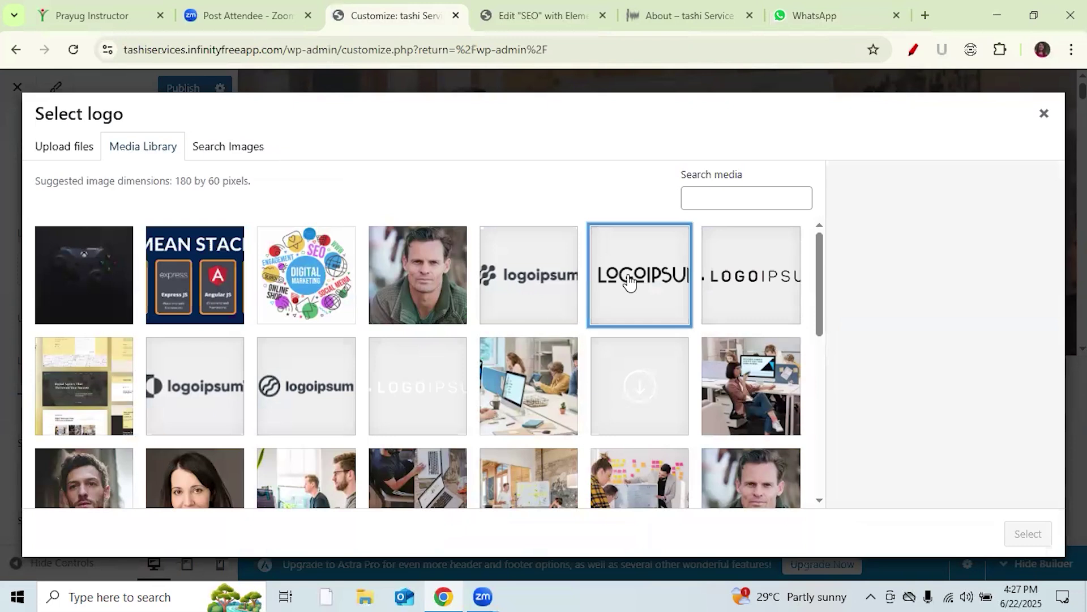
click(1027, 533)
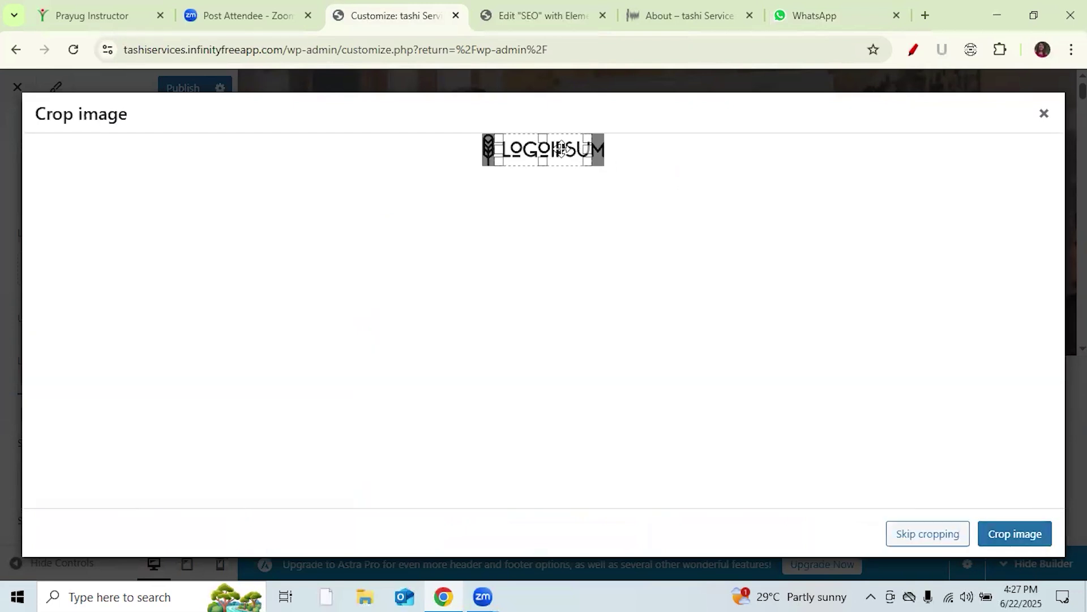
drag(553, 145, 498, 147)
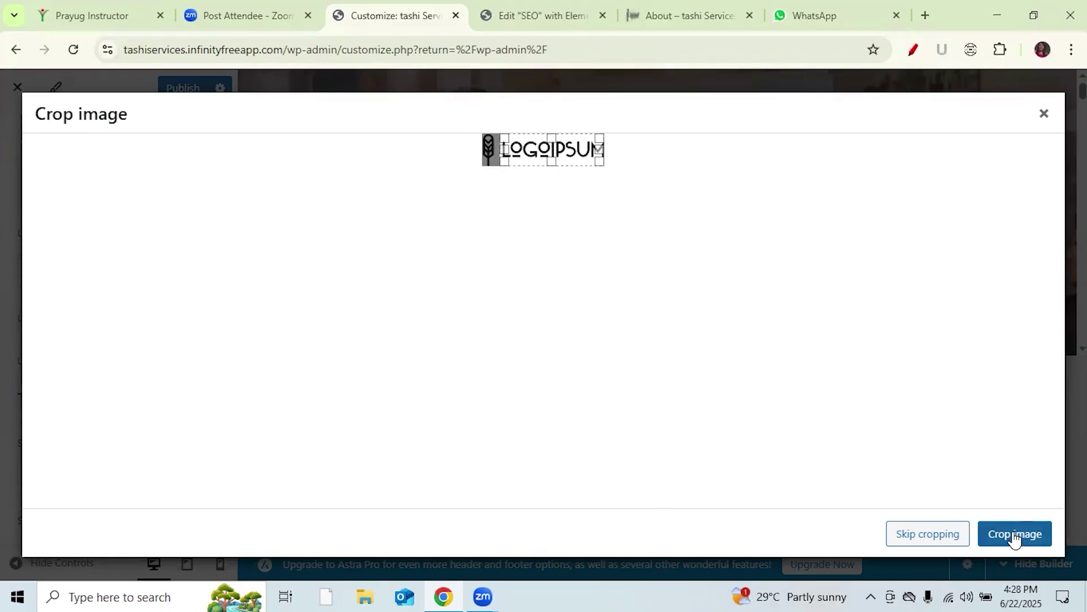
drag(501, 150, 475, 160)
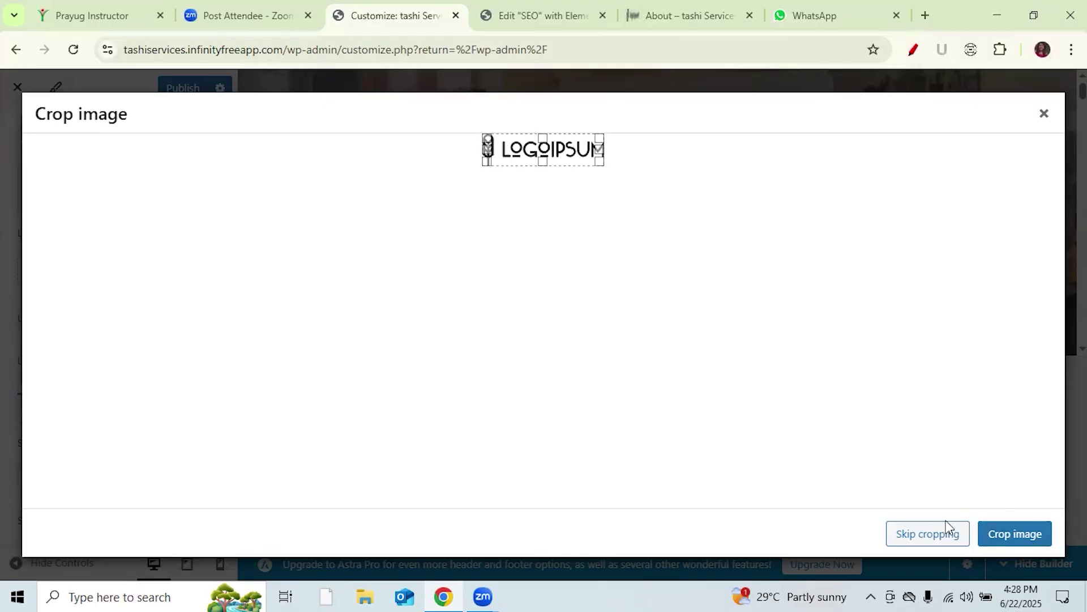
click(996, 540)
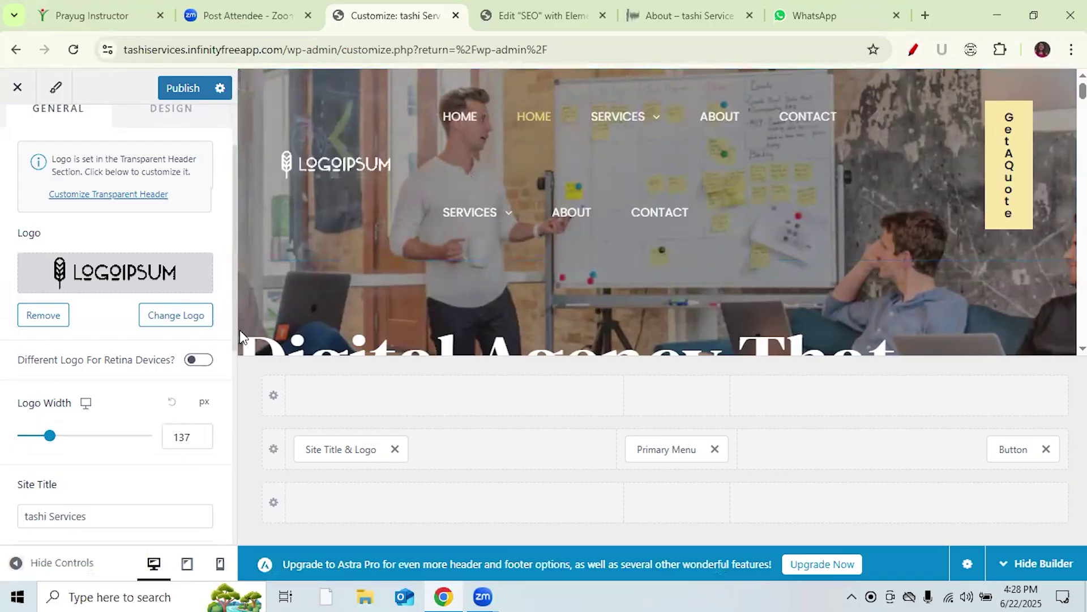
- Set cropped-client-logo-5-1.png as the site icon, cropped to a square around the wheat symbol
scroll(233, 475, down, 7)
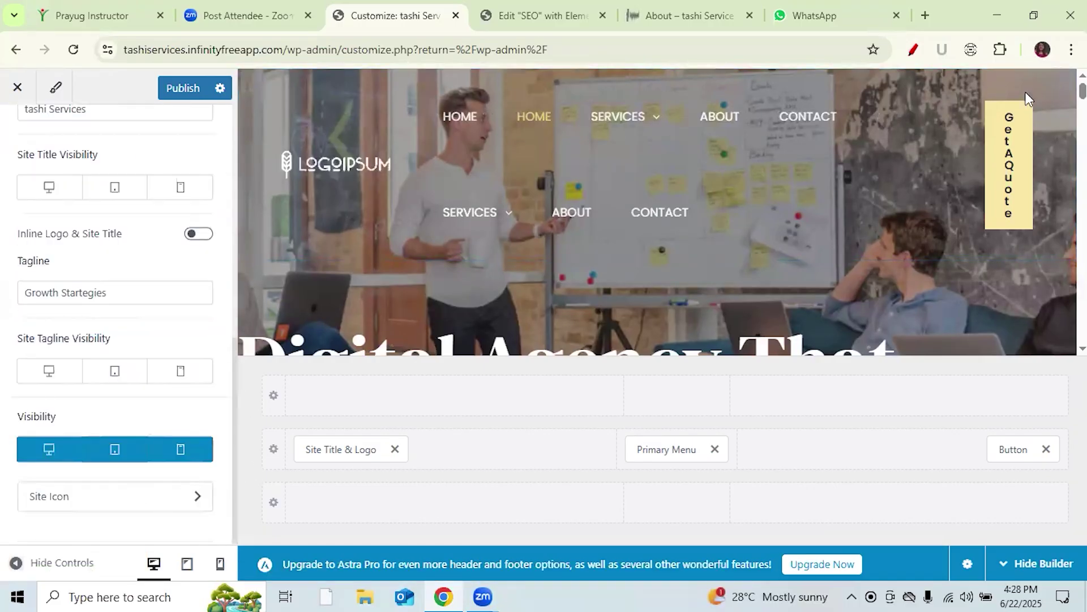
click(70, 503)
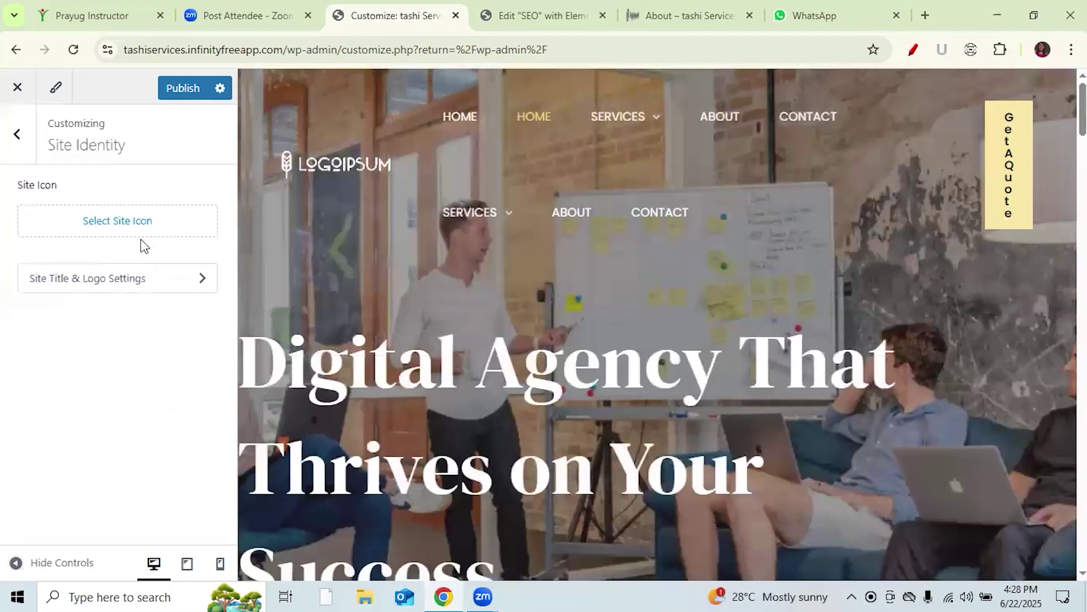
click(129, 226)
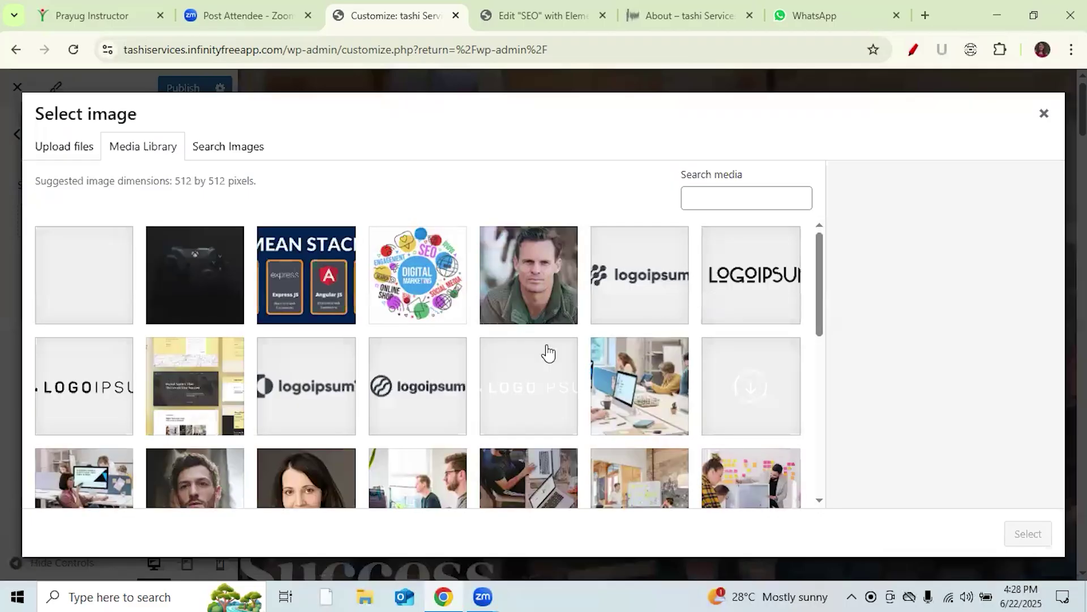
click(67, 273)
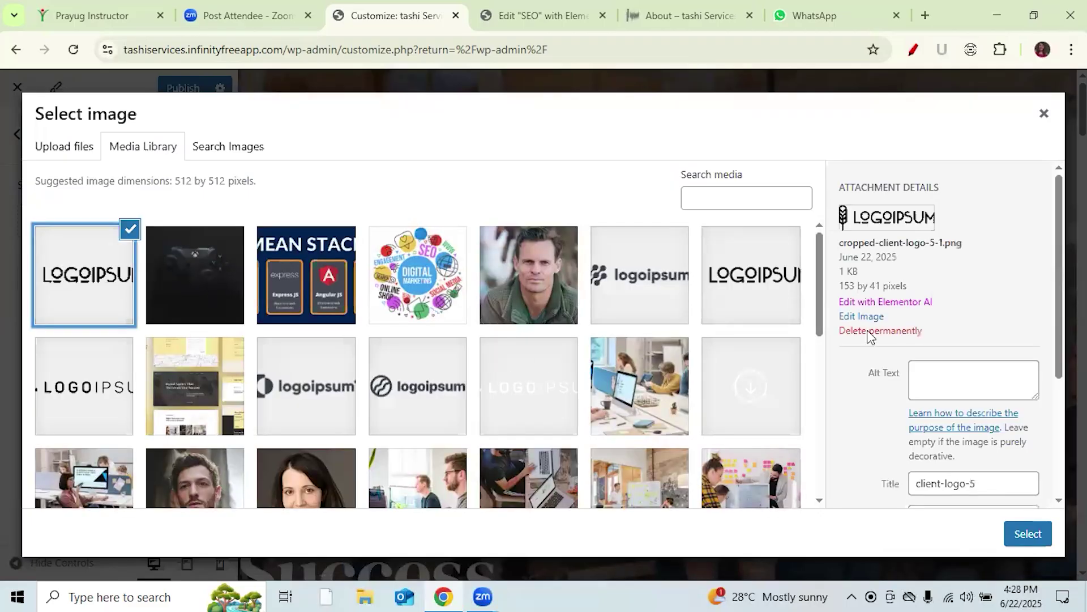
click(1028, 535)
drag(409, 148, 365, 148)
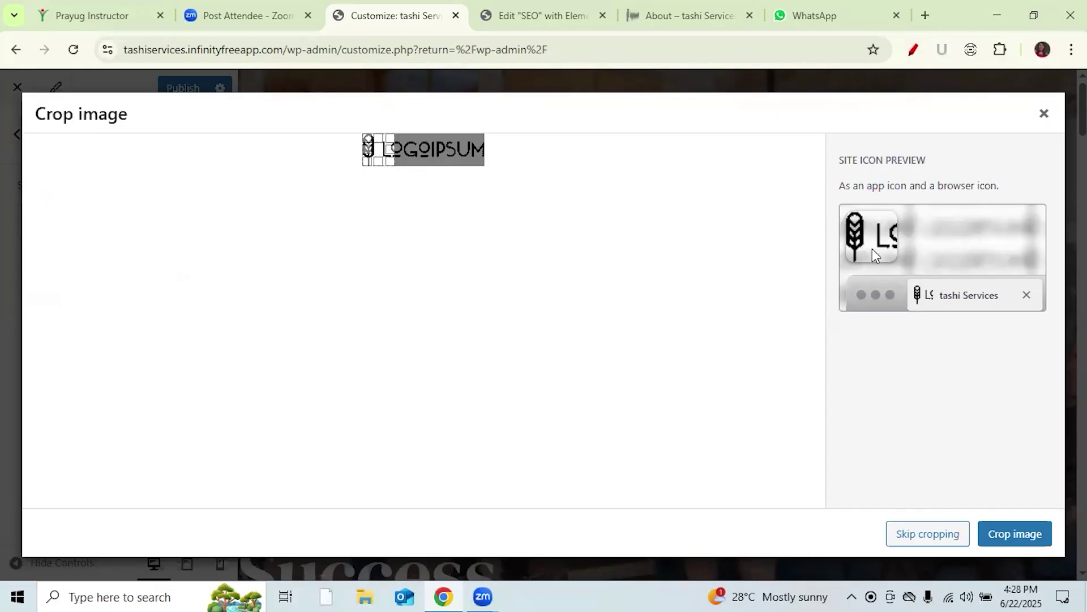
click(1011, 535)
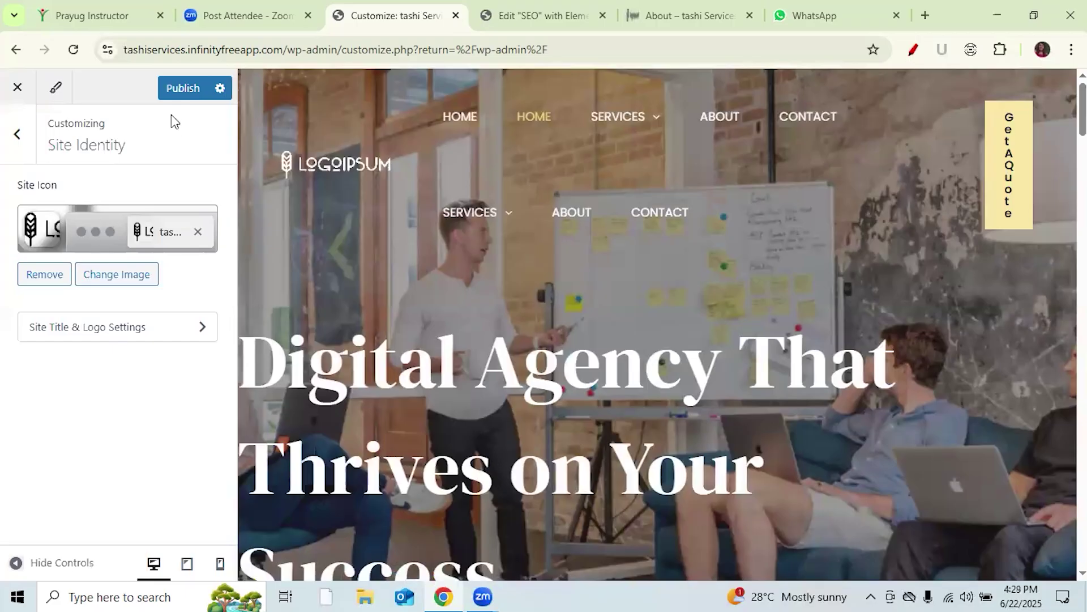
- Publish the Customizer changes, reload the About page to check its logo and browser tab icon, and return to the Customizer
click(179, 89)
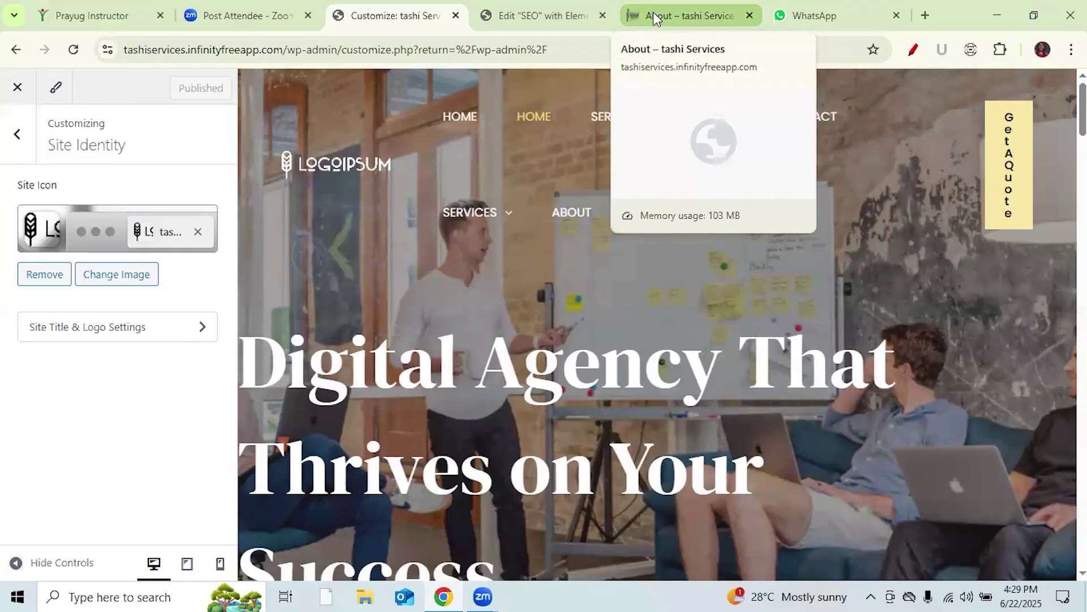
click(670, 15)
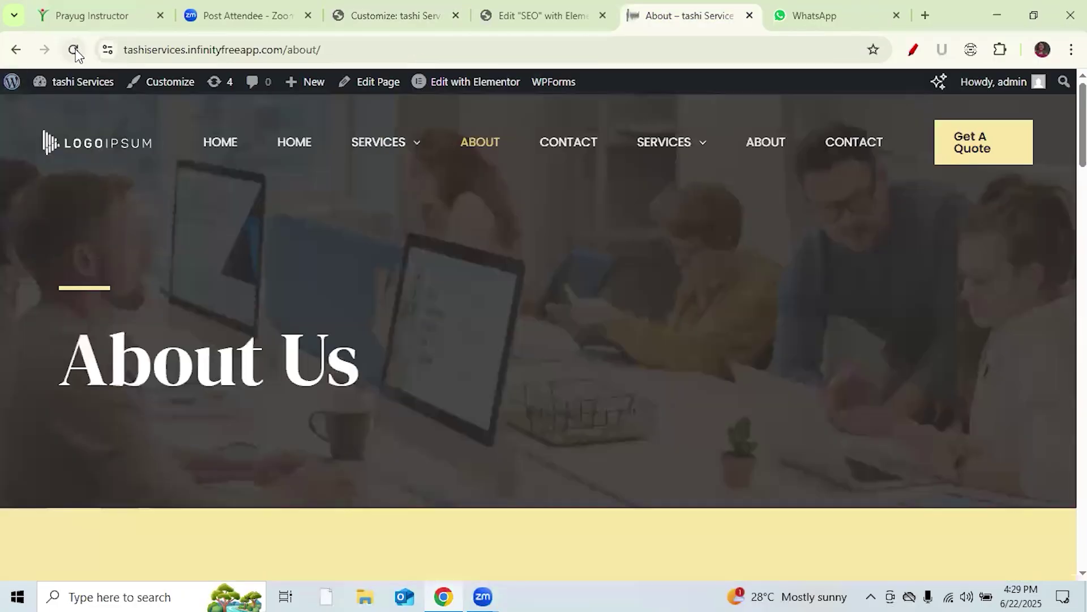
click(74, 50)
mouse_move(622, 121)
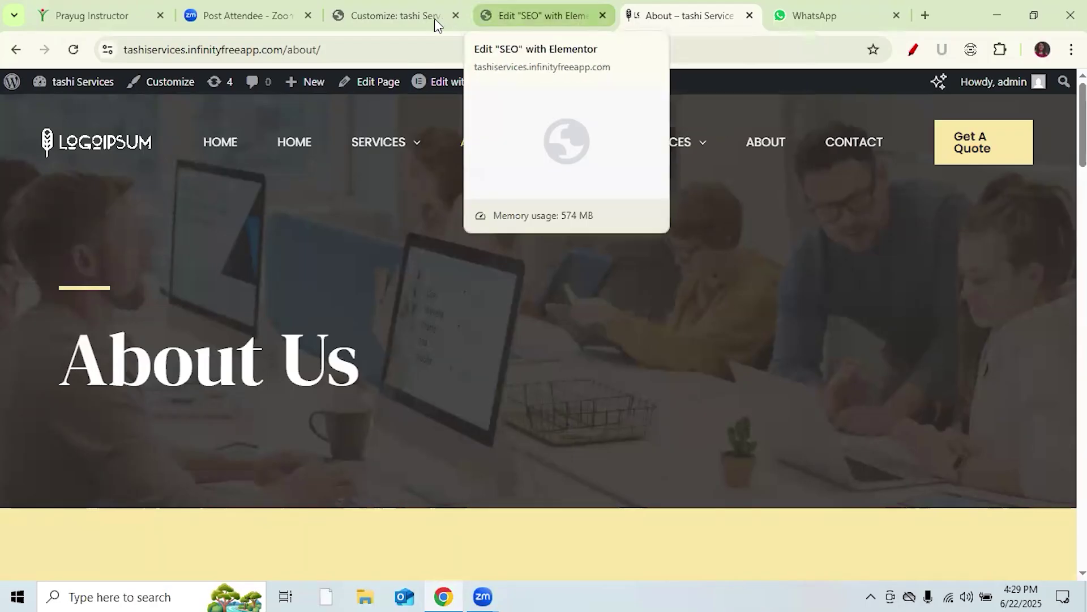
click(420, 17)
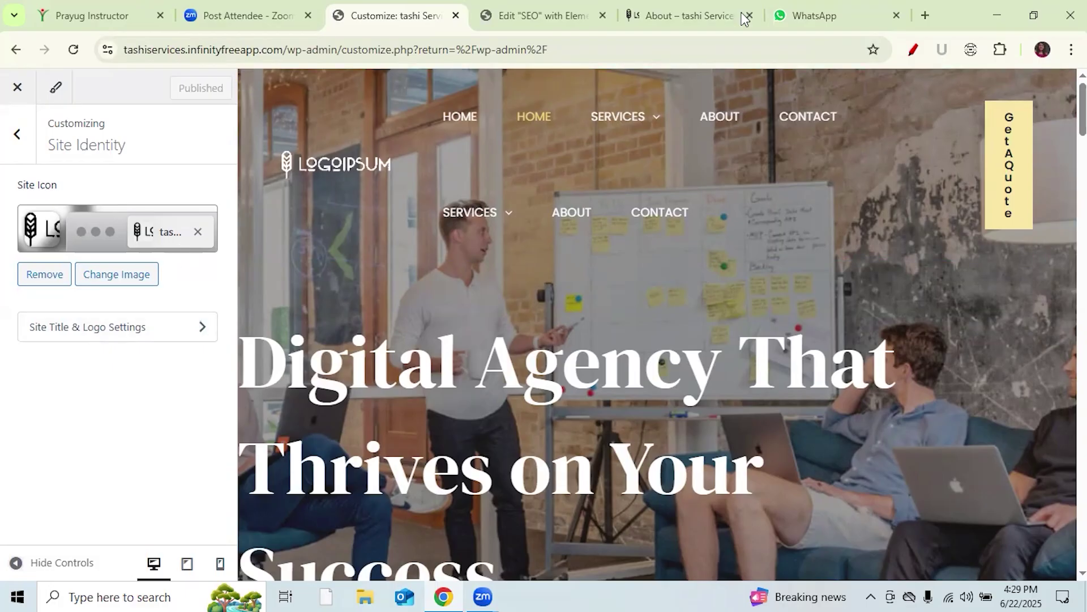
- Reload WhatsApp Web and open the class group chat to check its messages
click(833, 14)
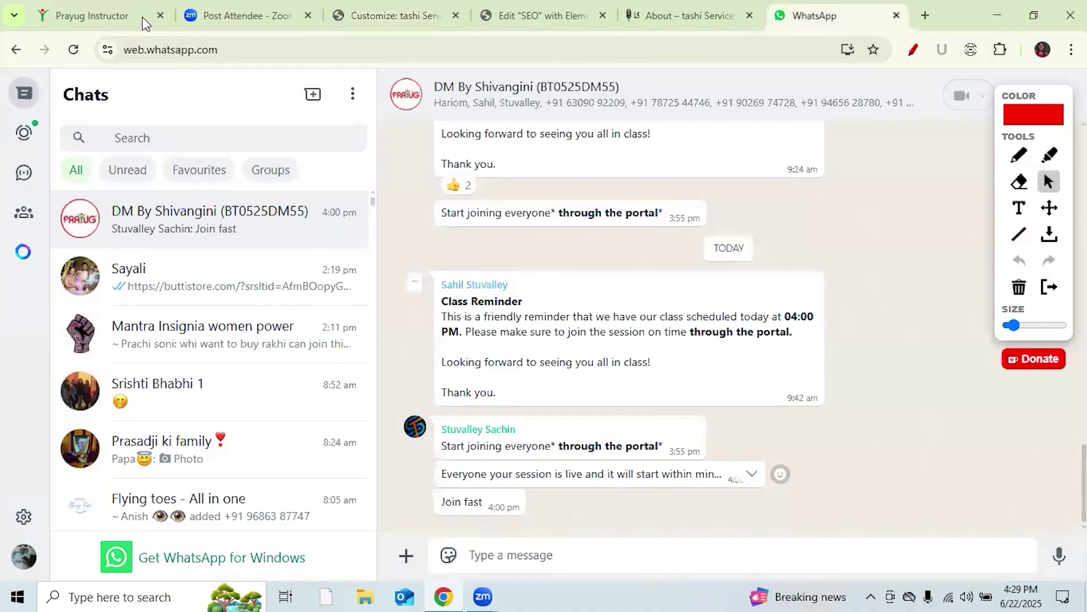
click(73, 51)
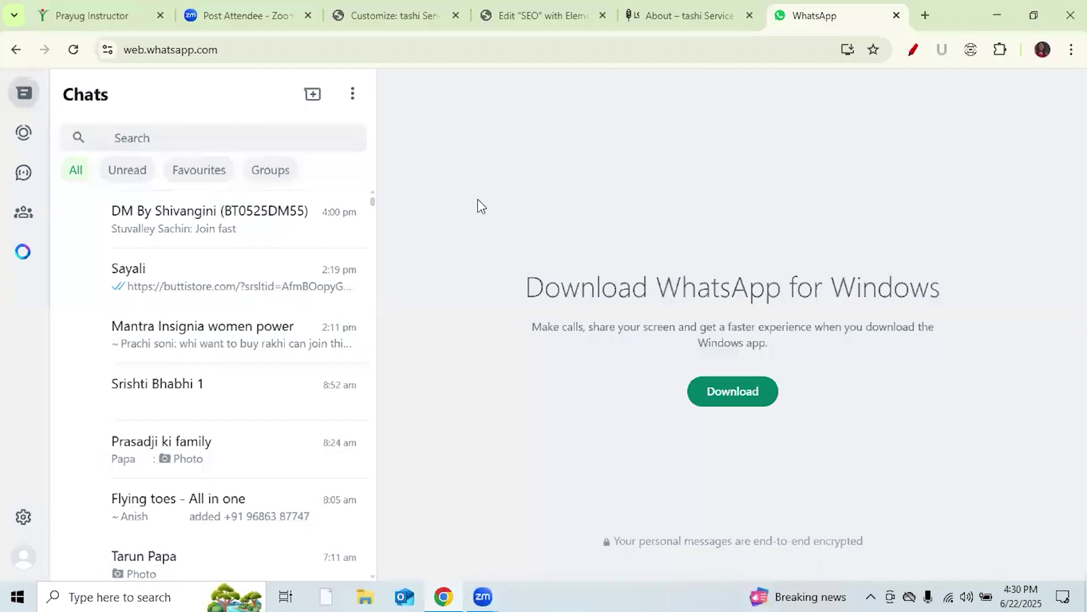
click(232, 228)
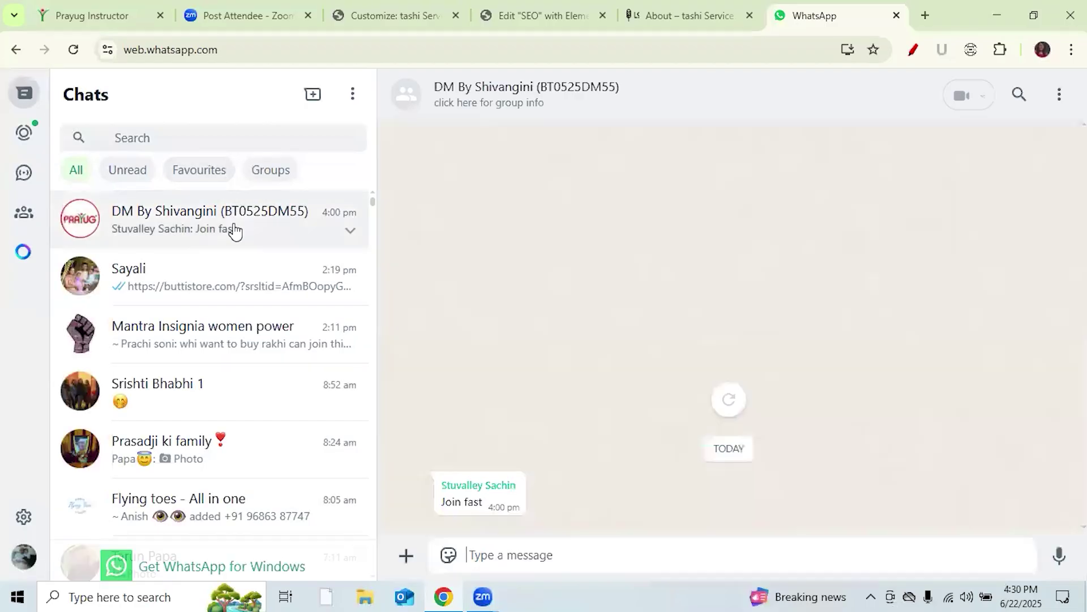
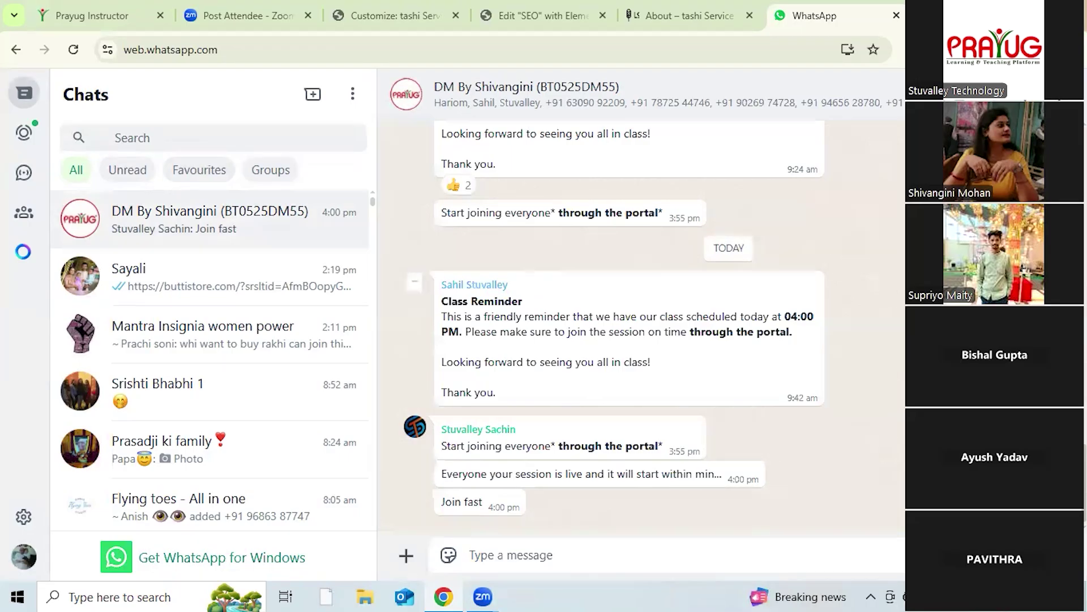
- Search Google for "canva" in a new browser tab and open the Canva website
key(ctrl+t)
click(699, 47)
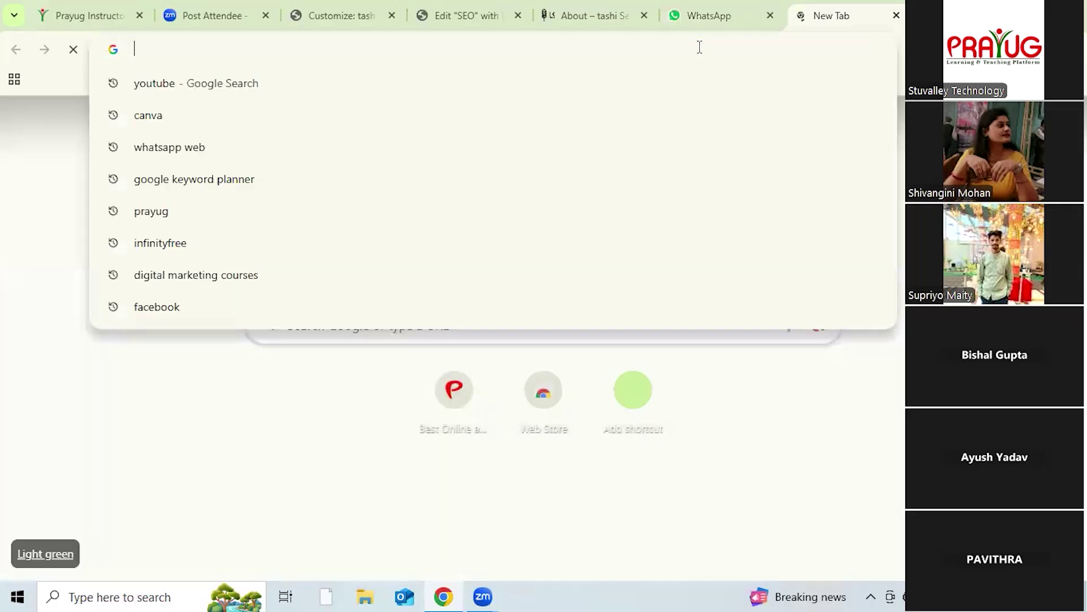
text(canva)
key(Return)
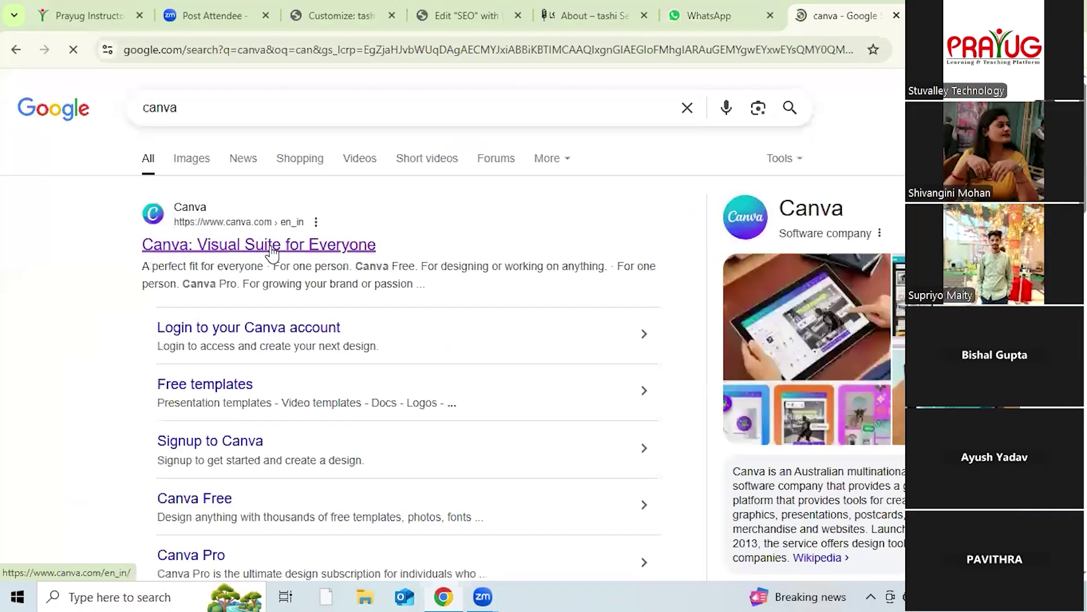
click(273, 248)
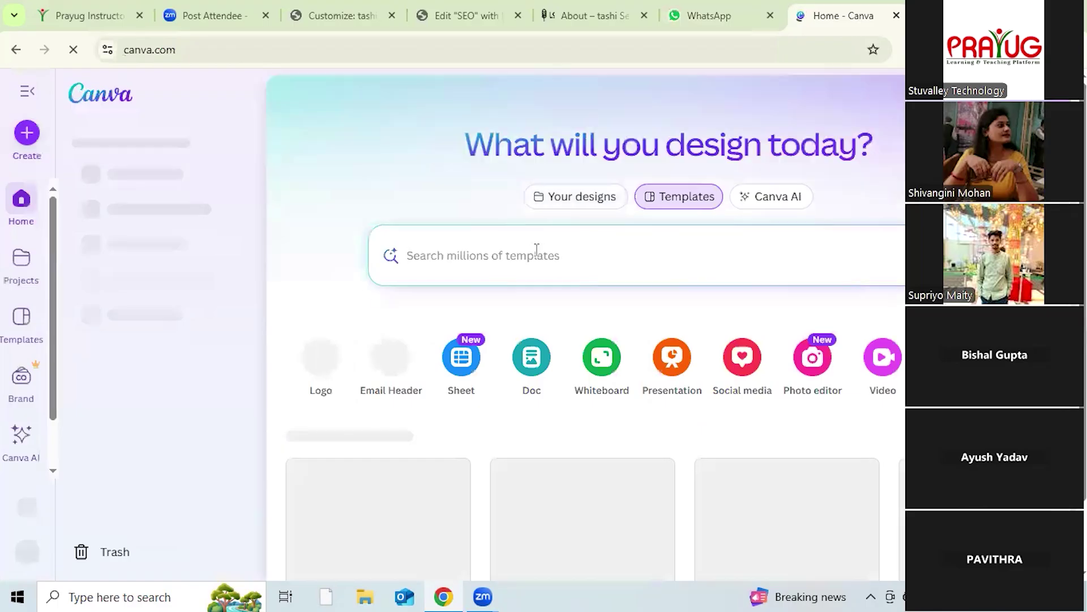
- Search the Canva templates for "marketing logo" and browse the logo designs
text(ma)
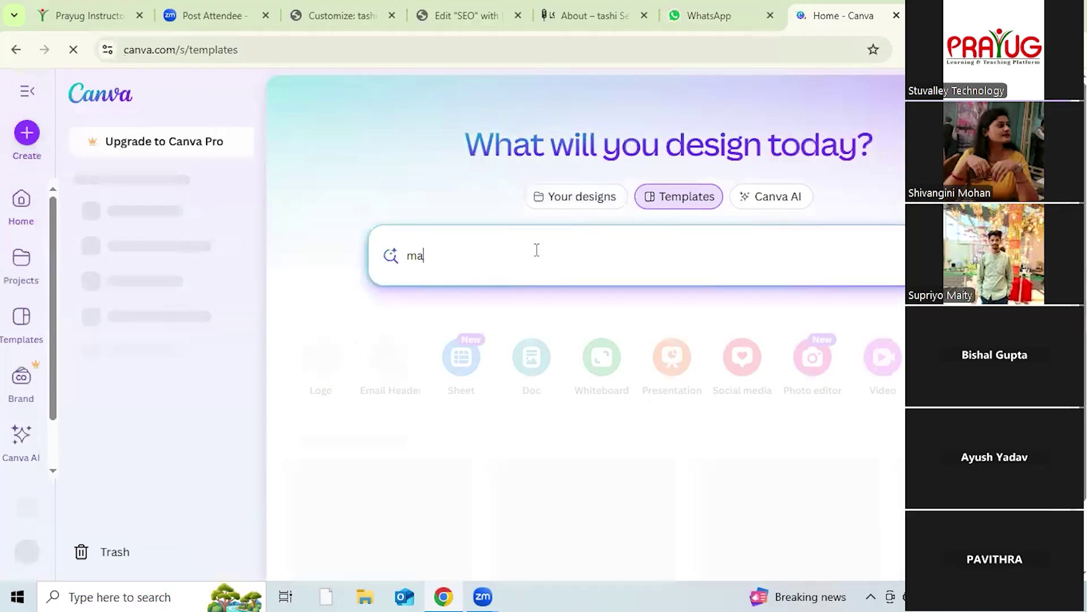
text(rketing logo)
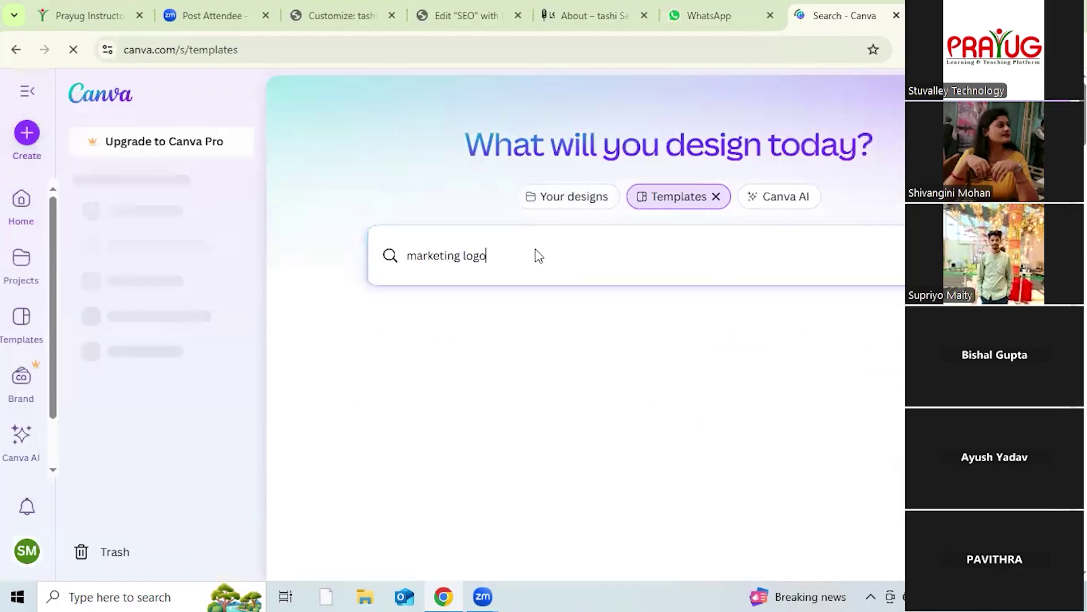
key(Return)
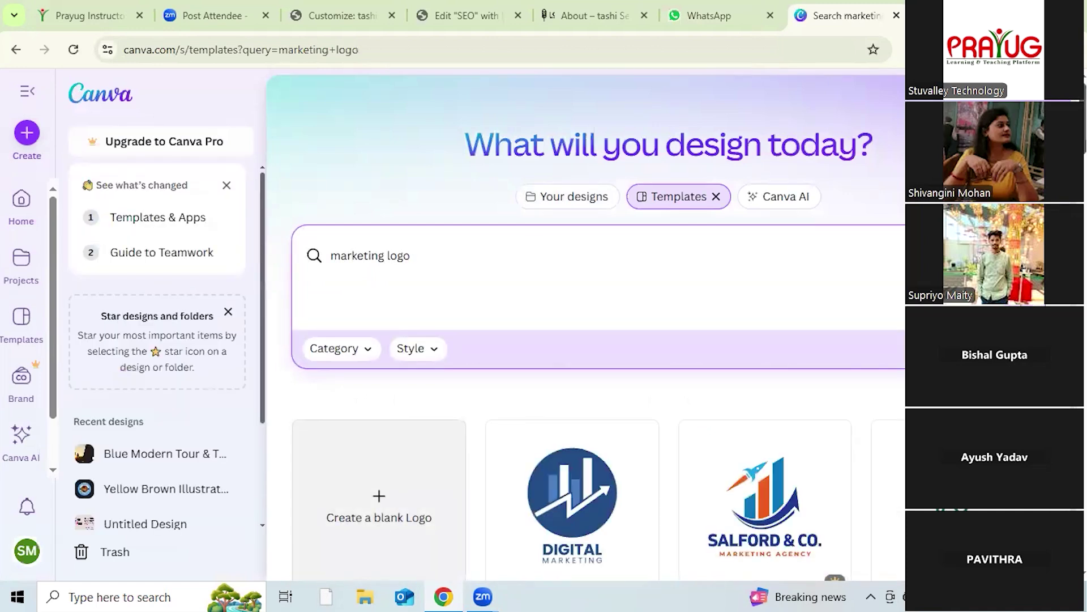
scroll(587, 340, down, 4)
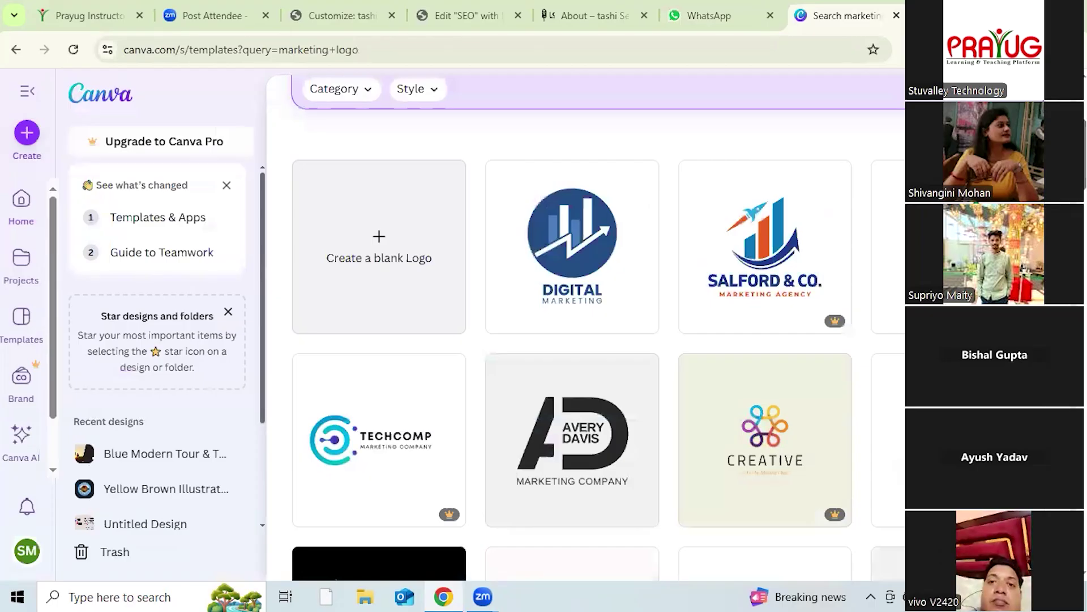
- Open the green and white Grow Up Business logo template and start customising it
click(685, 236)
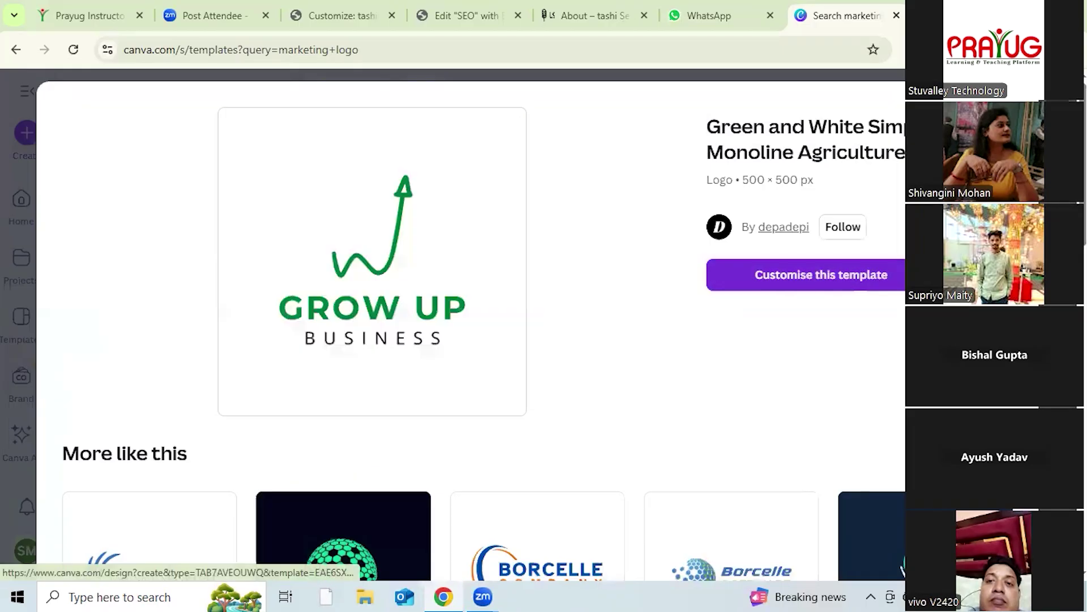
click(997, 275)
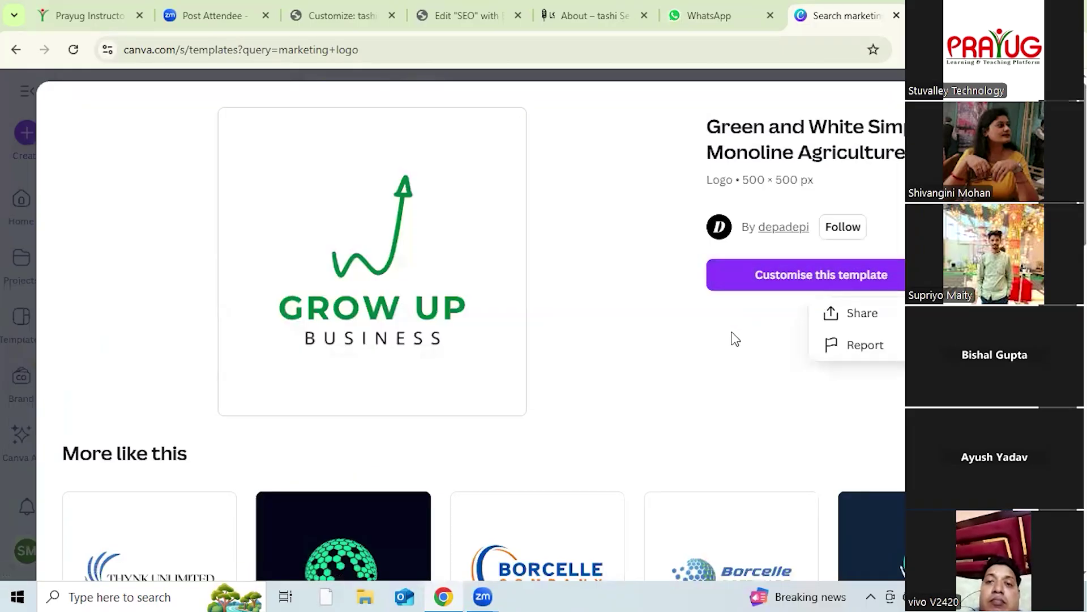
click(814, 283)
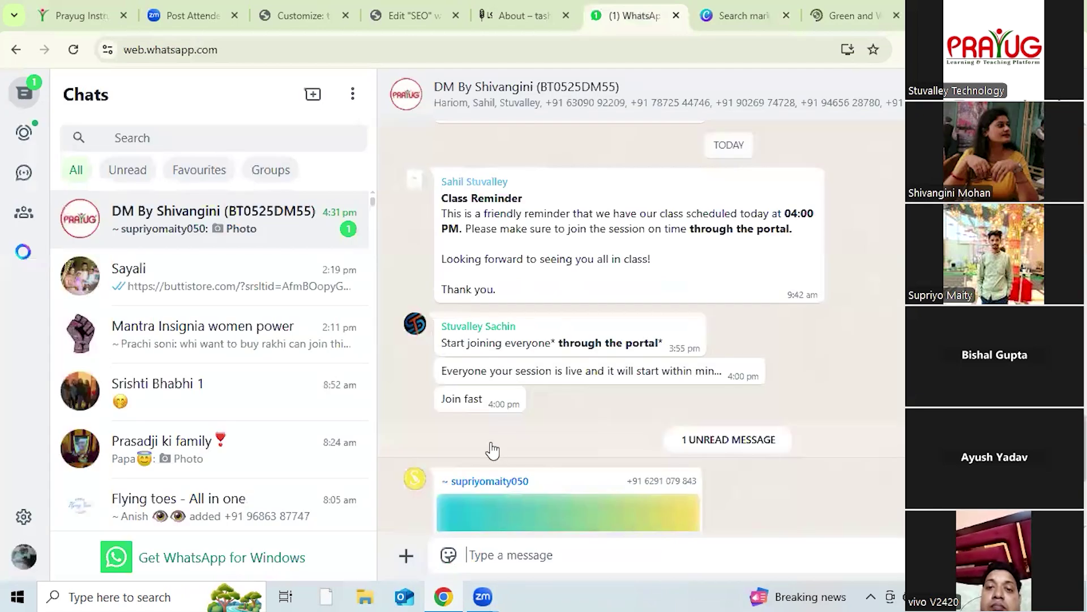
- Open and download the Rongbarong logo image from the class group chat, return to the Customizer, and close both Canva browser tabs
scroll(491, 451, down, 4)
click(555, 373)
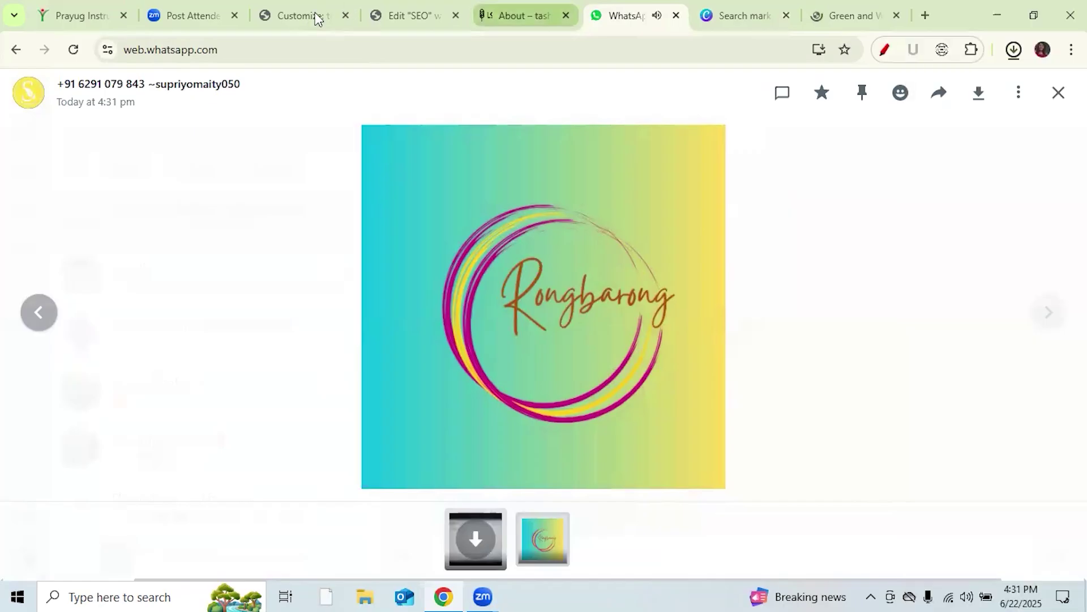
click(522, 16)
key(ctrl+3)
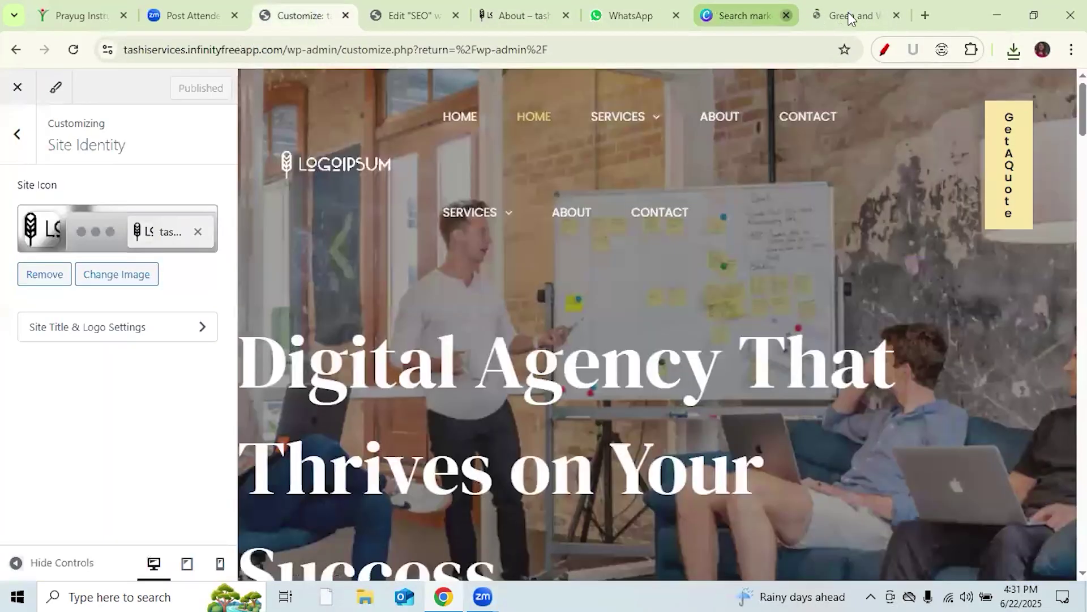
click(895, 16)
click(895, 15)
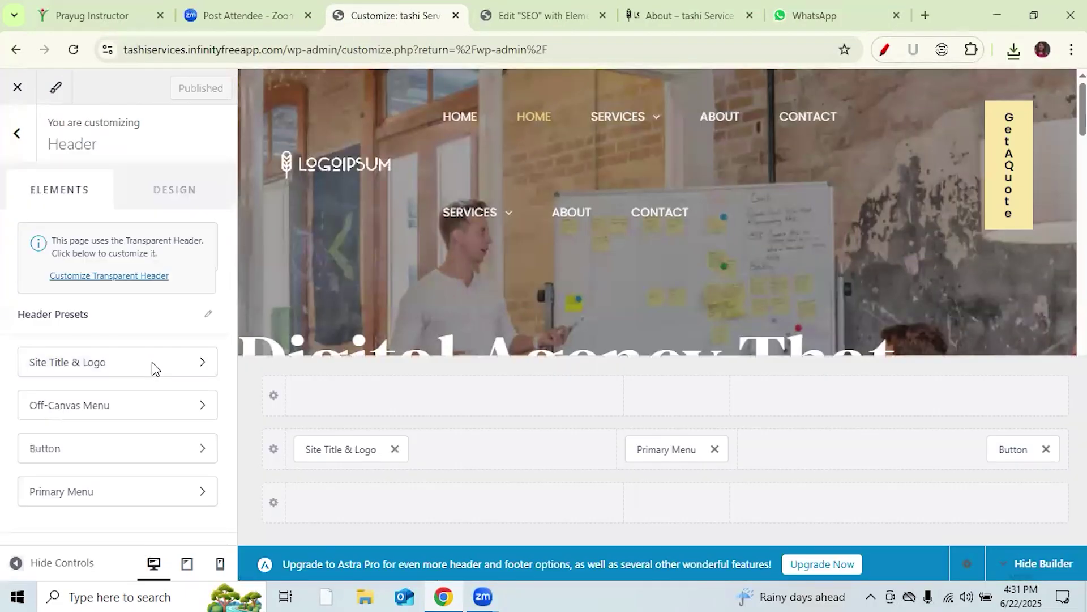
- Upload the Rongbarong image from Downloads through the header's Site Title & Logo settings and select it as the logo
click(97, 371)
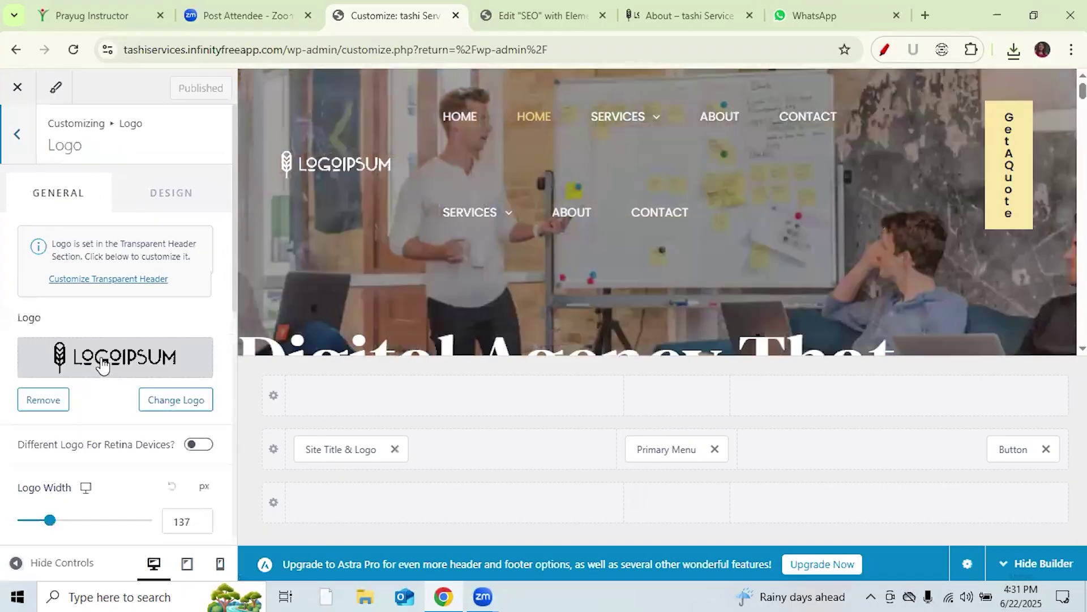
click(102, 363)
click(113, 352)
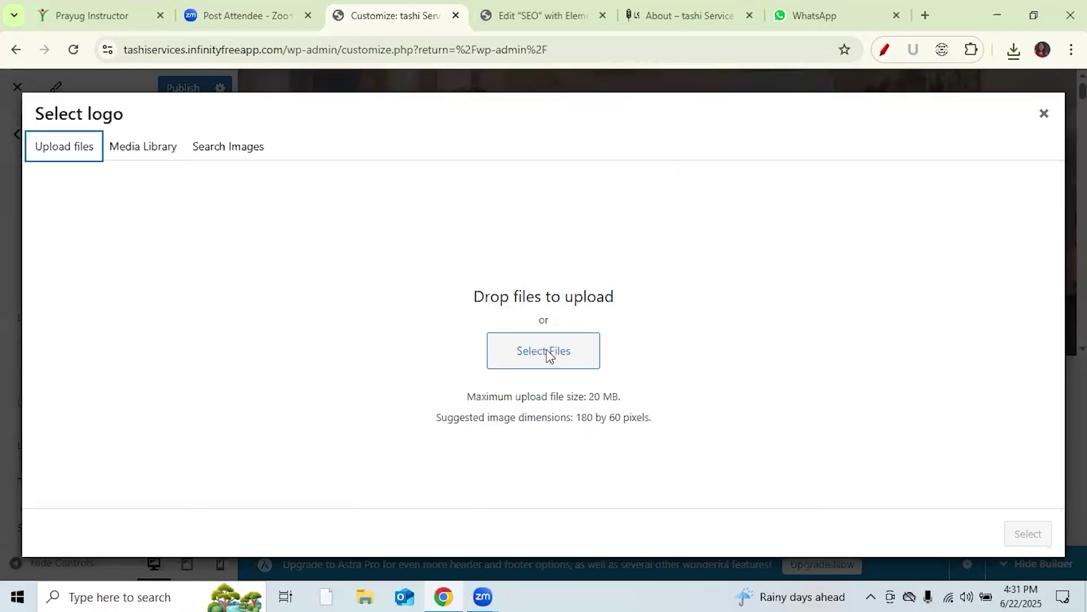
click(549, 356)
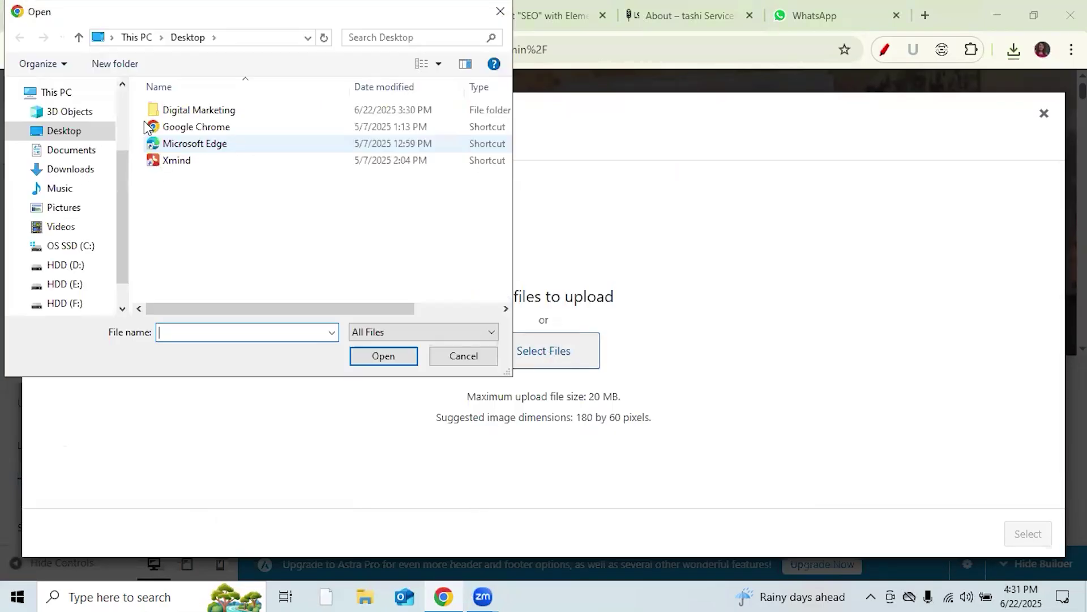
click(70, 169)
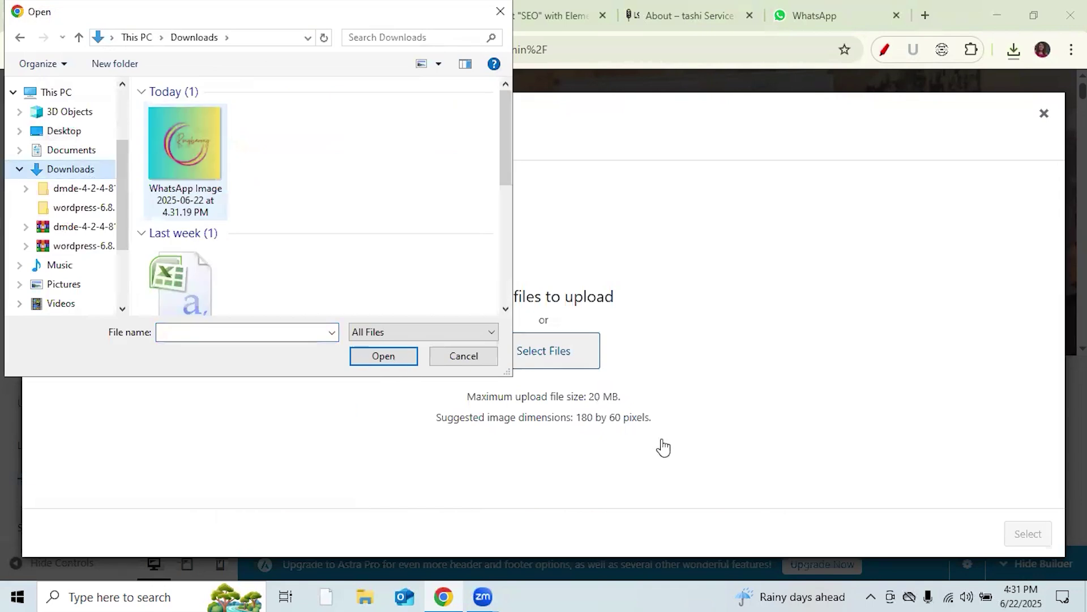
key(Return)
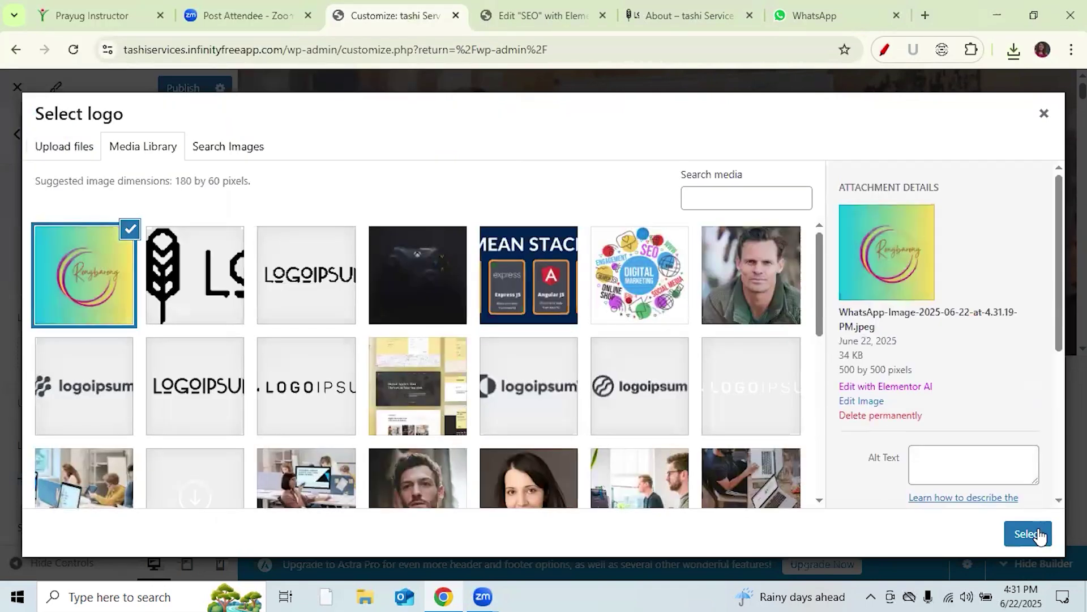
click(1039, 534)
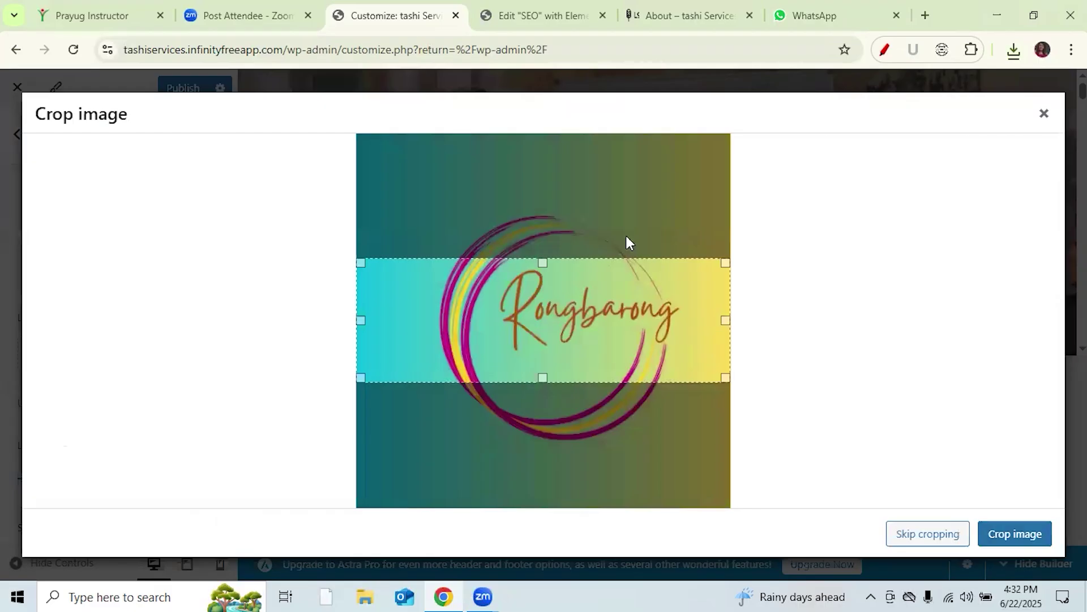
- Crop the Rongbarong logo image closely around its circular emblem and apply the crop
drag(721, 264, 723, 212)
drag(547, 446, 544, 448)
drag(388, 327, 439, 328)
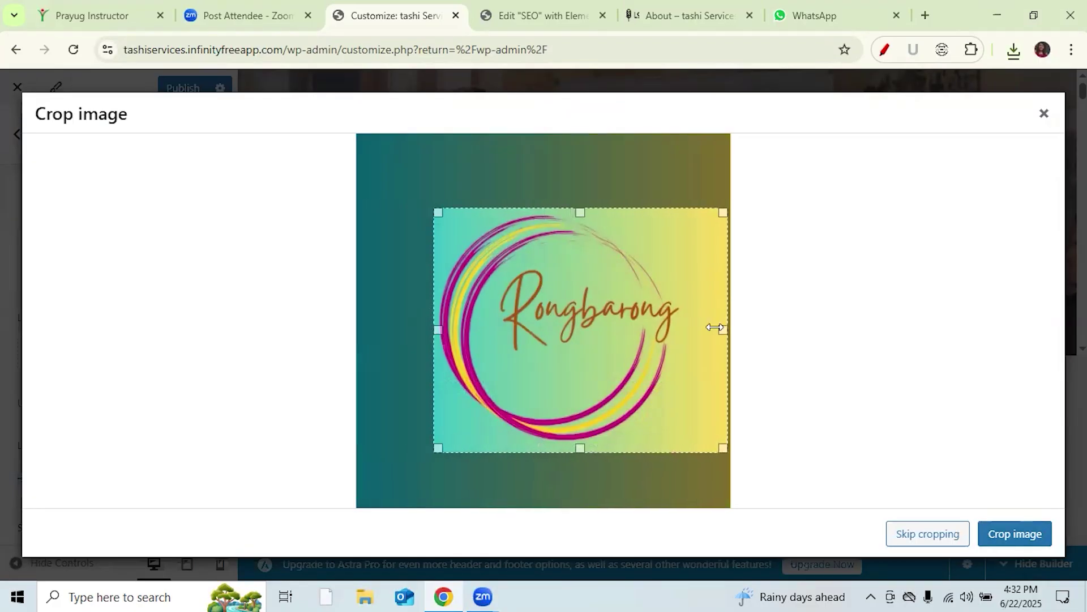
drag(726, 328, 675, 328)
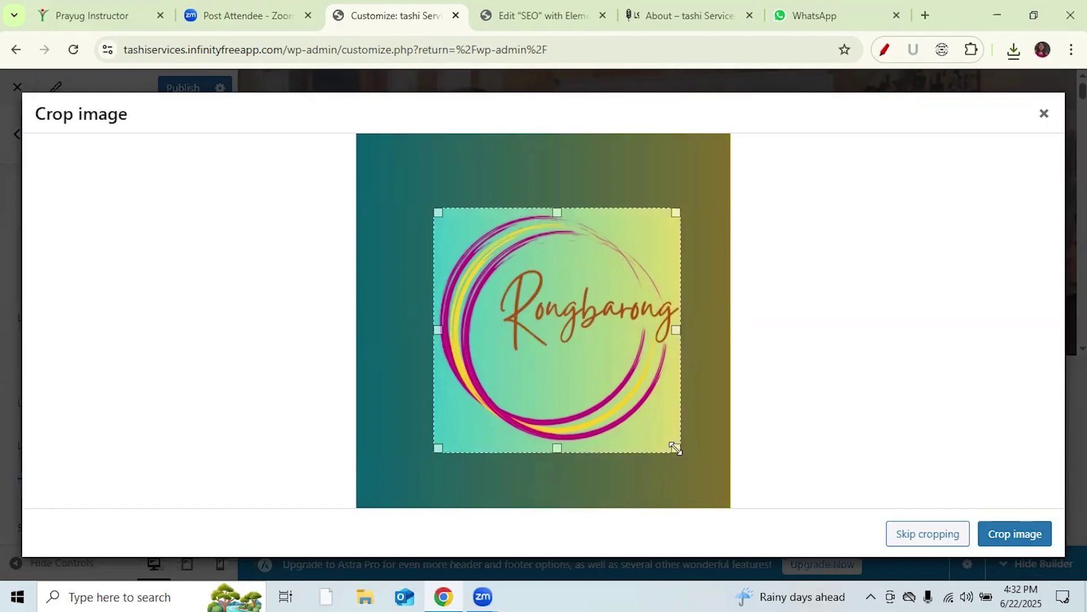
drag(675, 440, 670, 438)
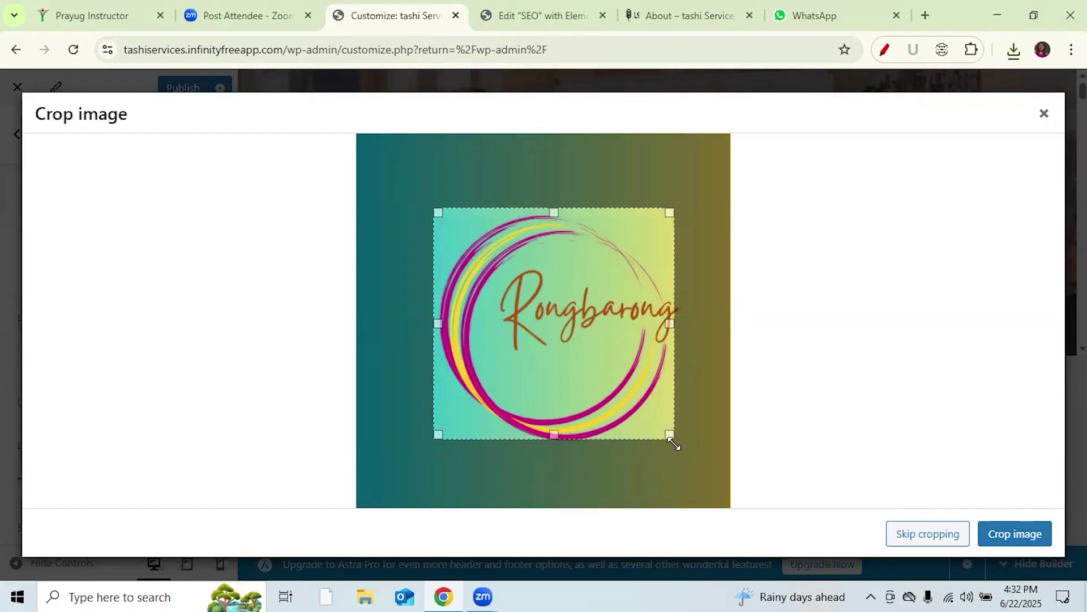
click(1030, 535)
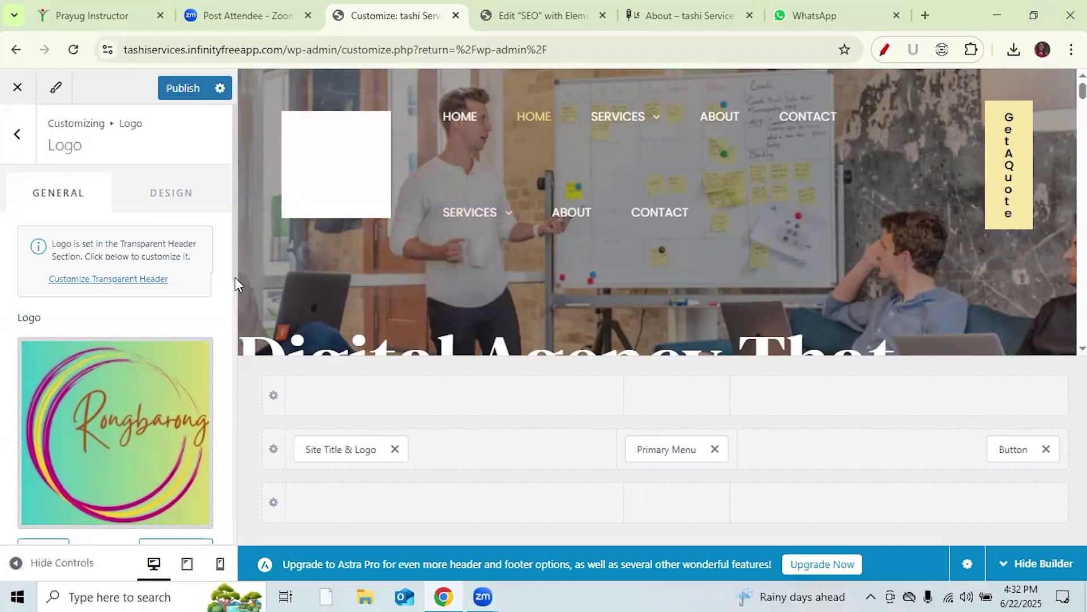
- Set the header logo width to 102 px
scroll(236, 396, down, 5)
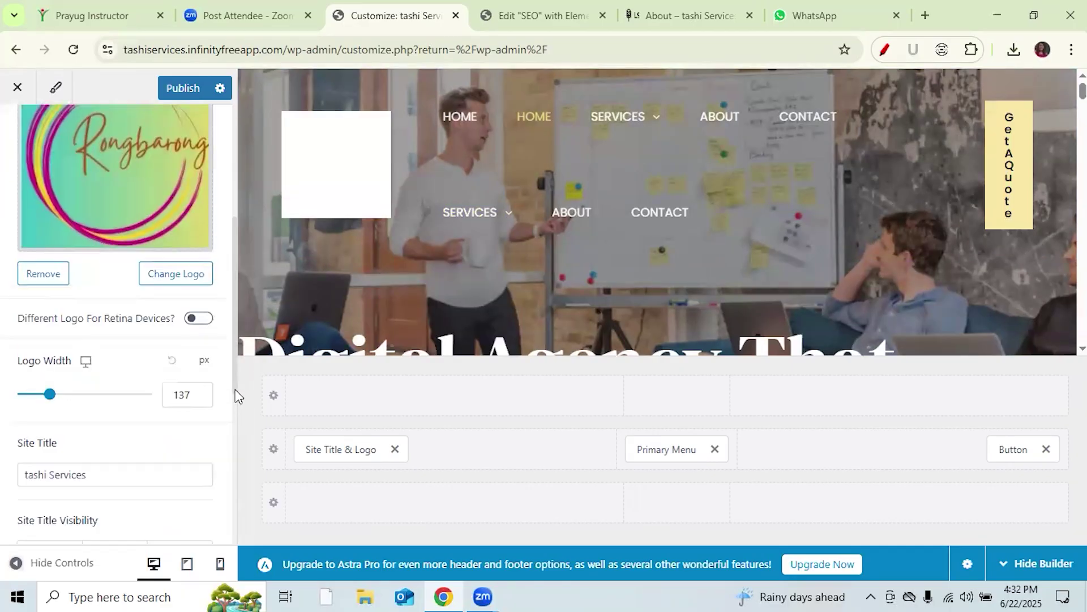
scroll(226, 391, down, 1)
drag(51, 358, 41, 370)
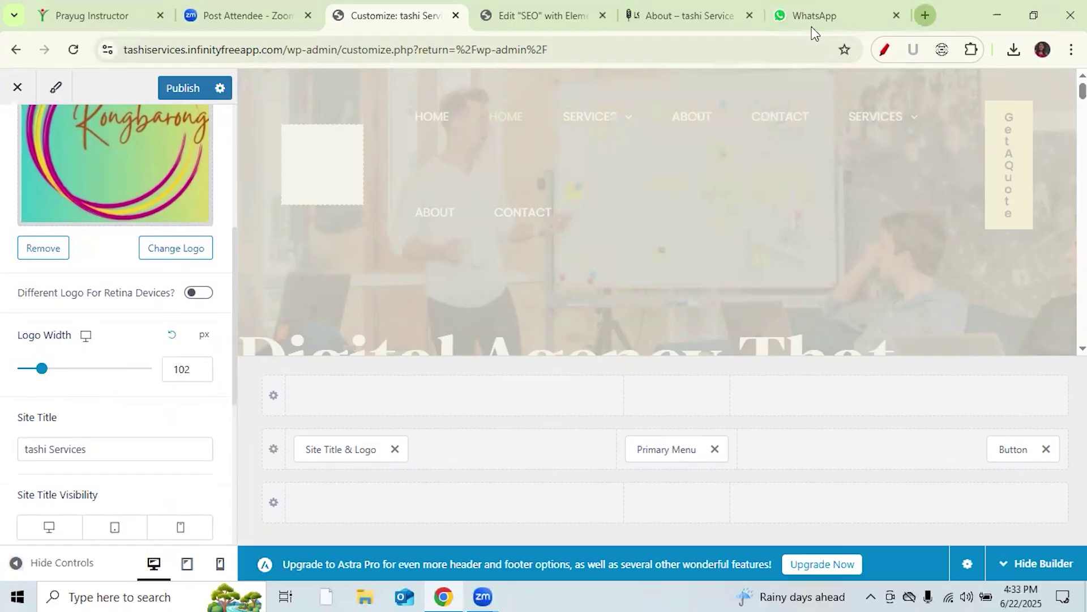
- Search Google for "logo" in a new browser tab, and compare the About page's logo with the Customizer's logo preview
key(ctrl+t)
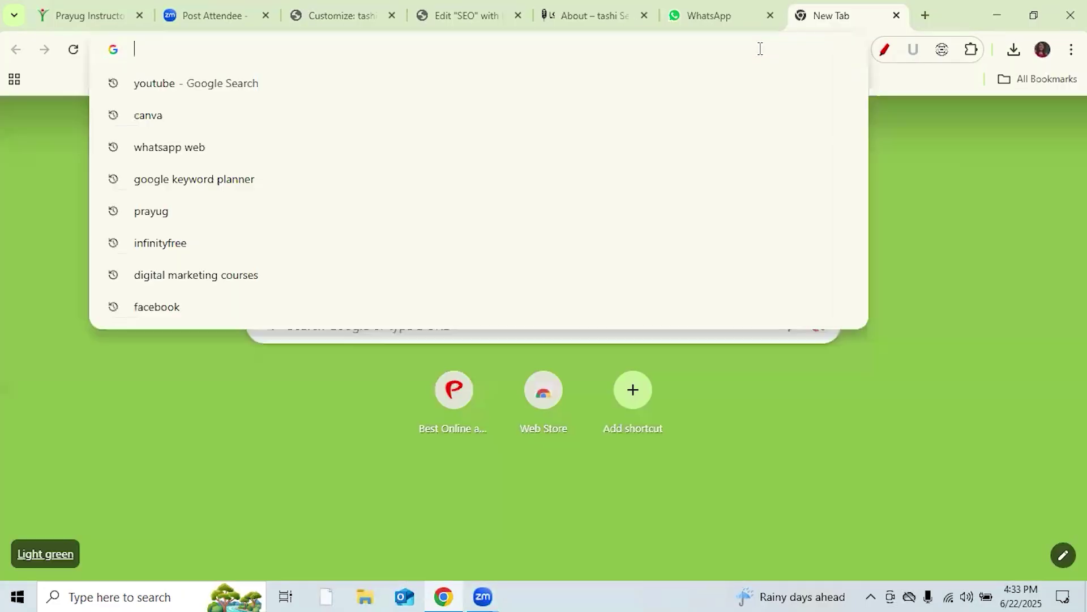
text(l)
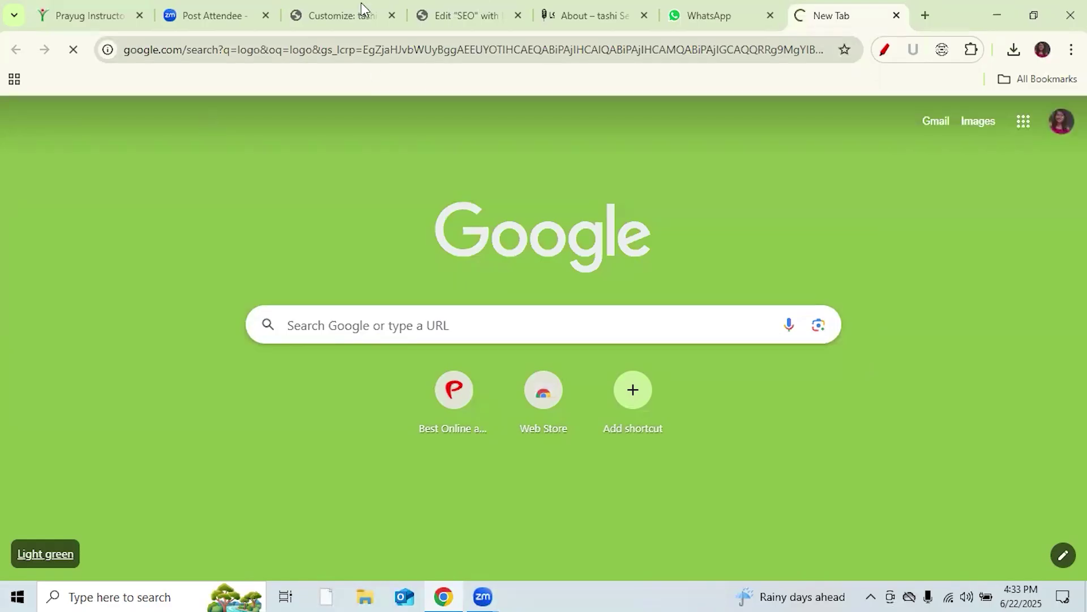
click(572, 16)
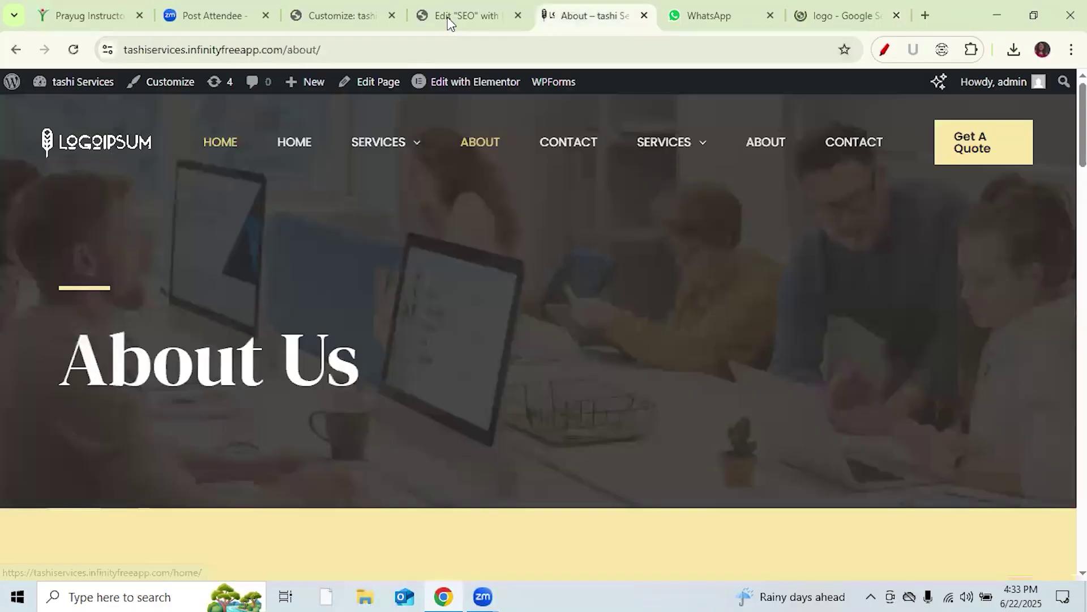
click(339, 16)
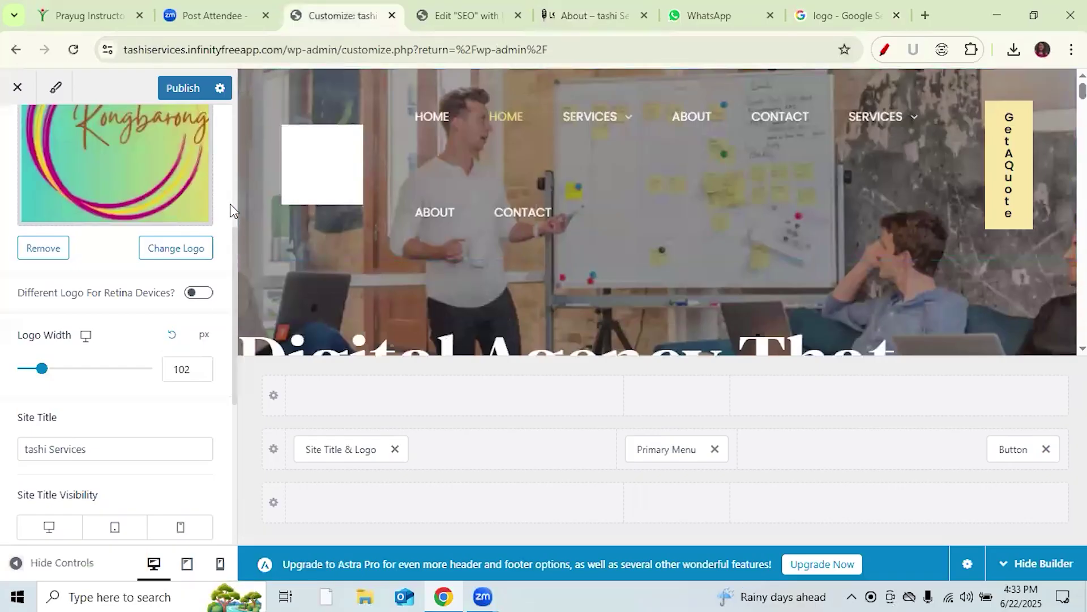
scroll(232, 209, up, 1)
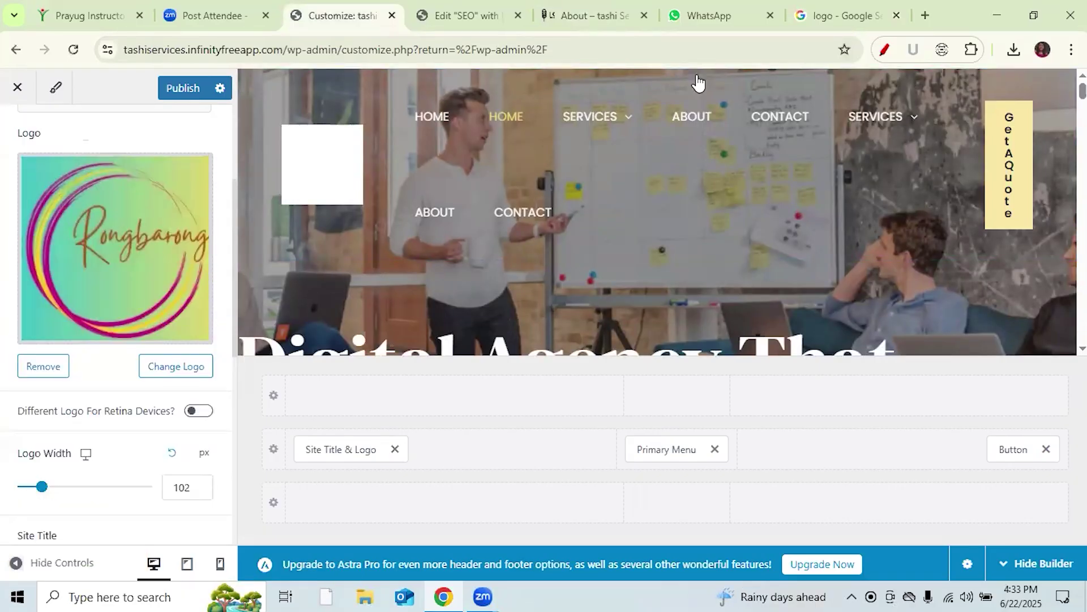
click(816, 16)
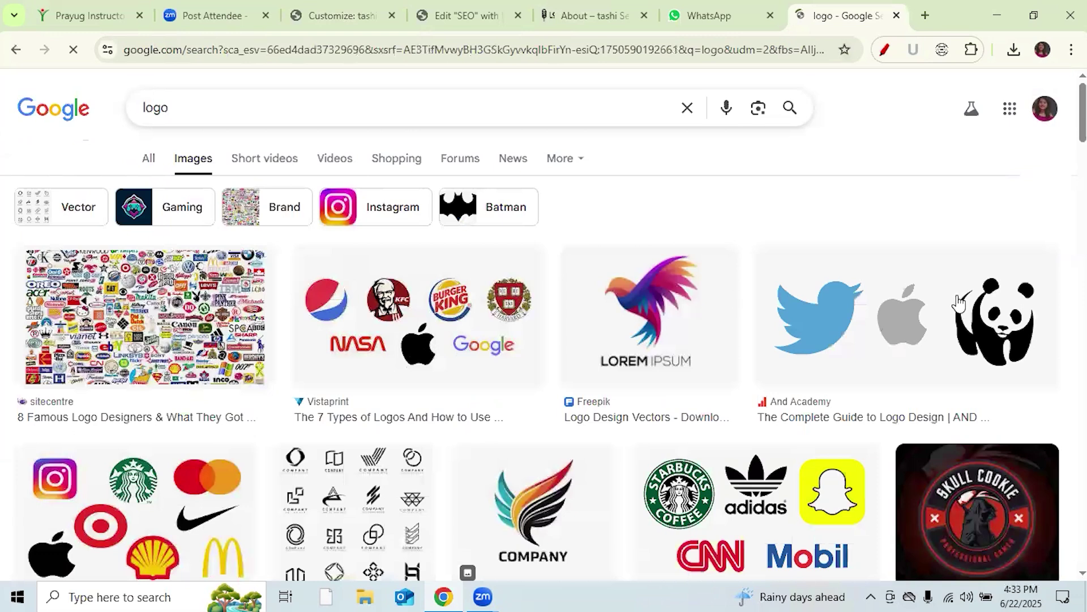
right_click(891, 462)
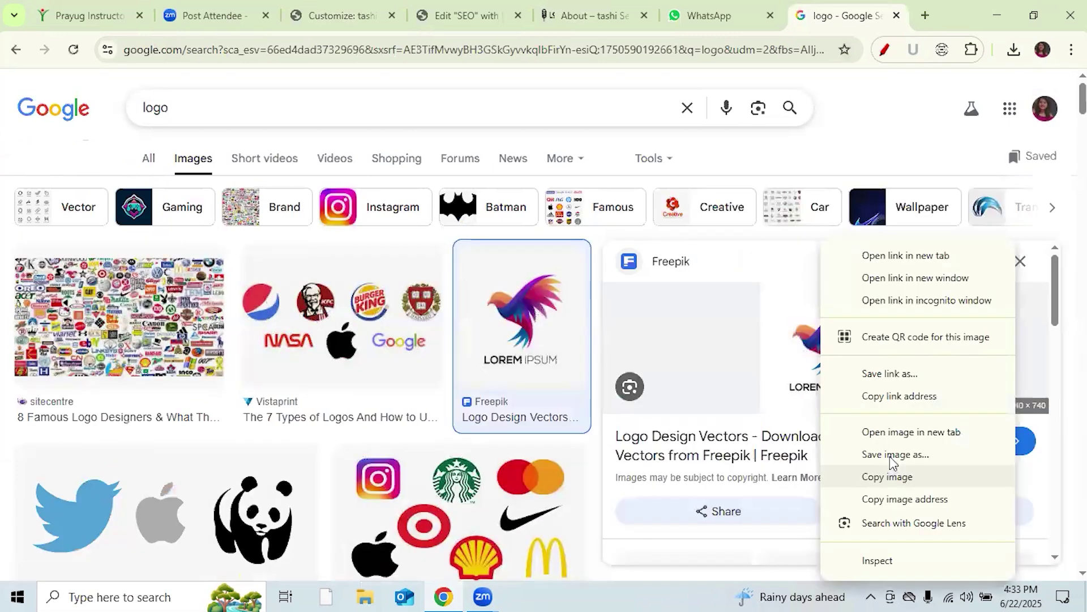
click(892, 461)
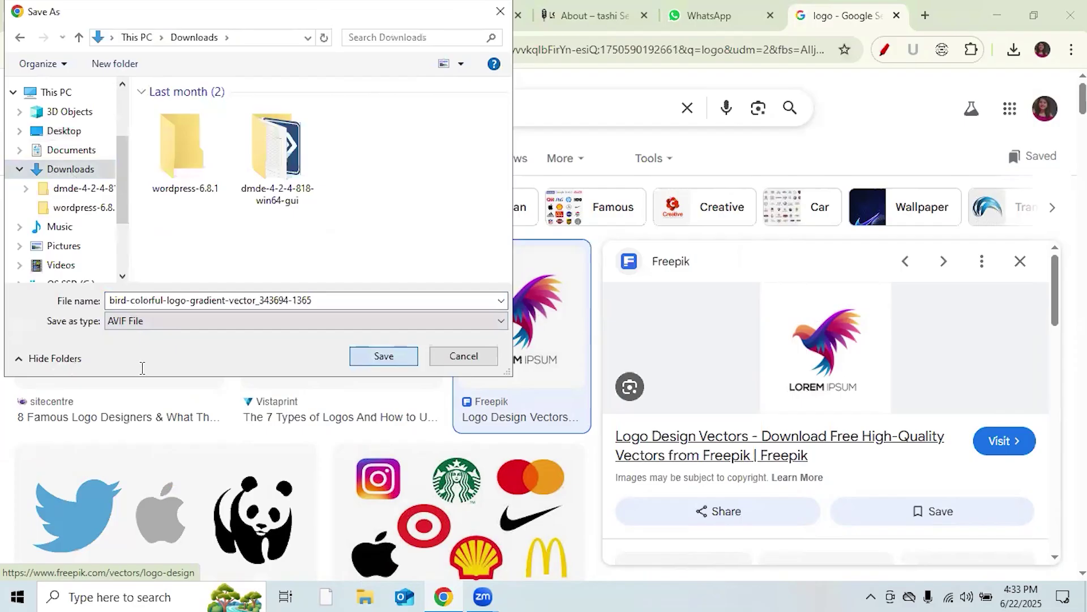
key(Return)
- Return to the Customizer, remove the Rongbarong logo, and open the media library to select a replacement
key(ctrl+3)
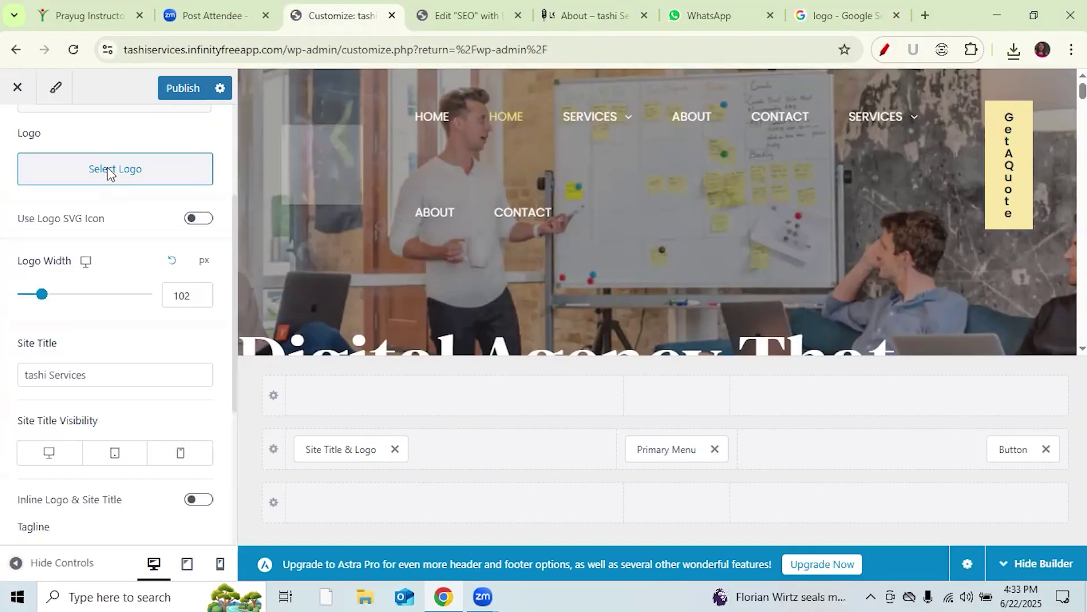
click(98, 165)
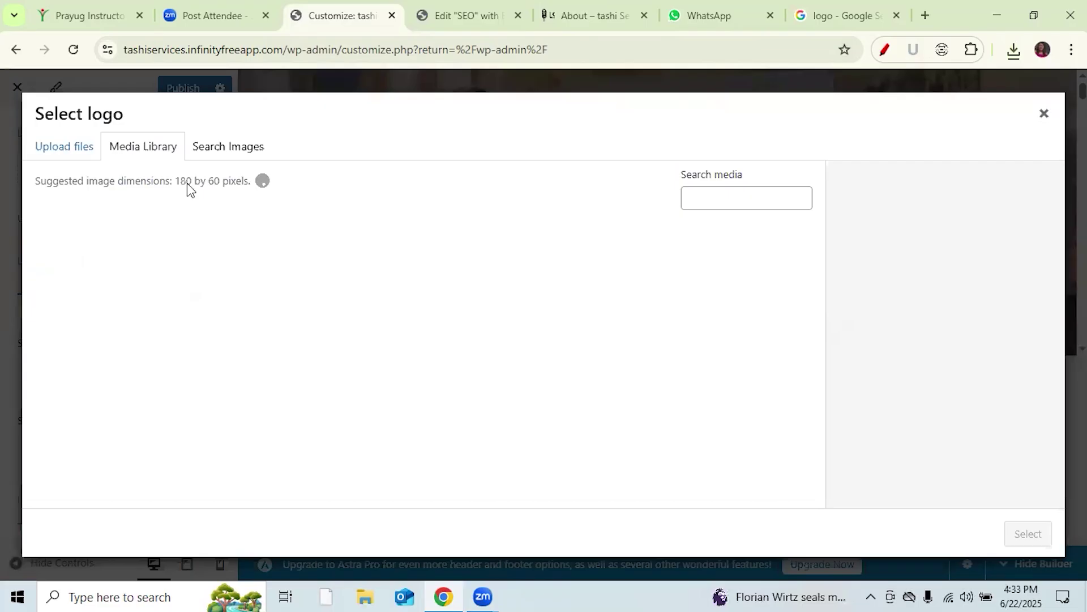
- Upload the bird-colorful-logo-gradient-vector image from Downloads and set its cropped version as the site logo
key(Escape)
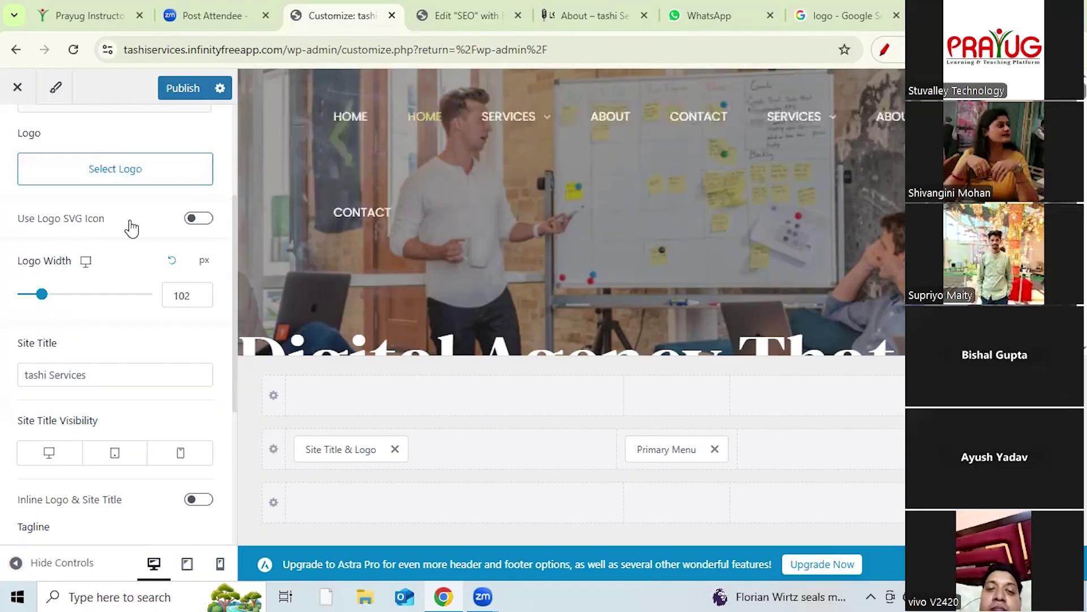
click(196, 220)
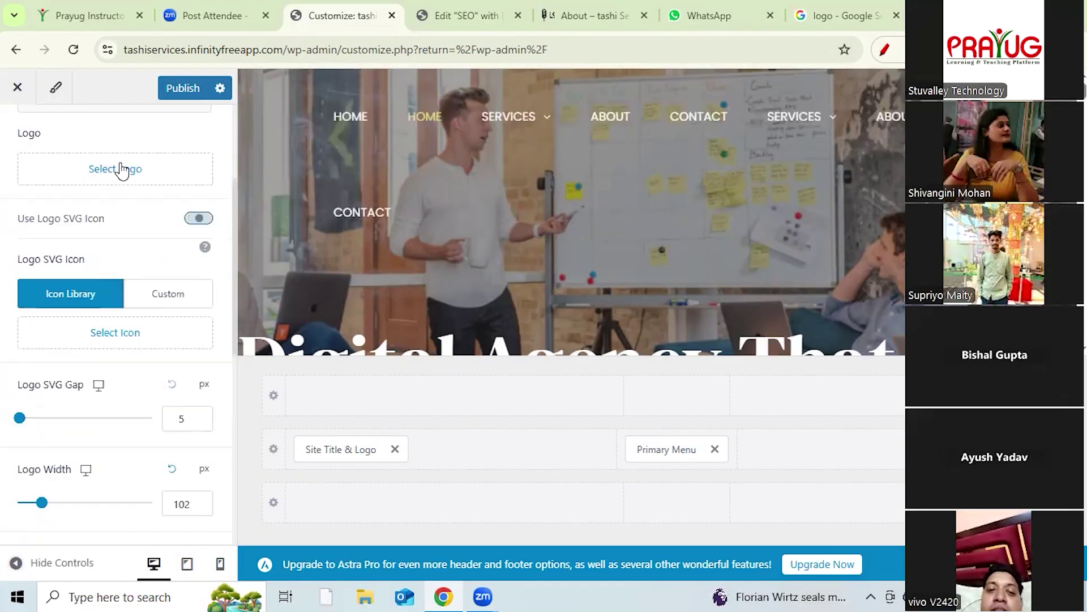
click(47, 163)
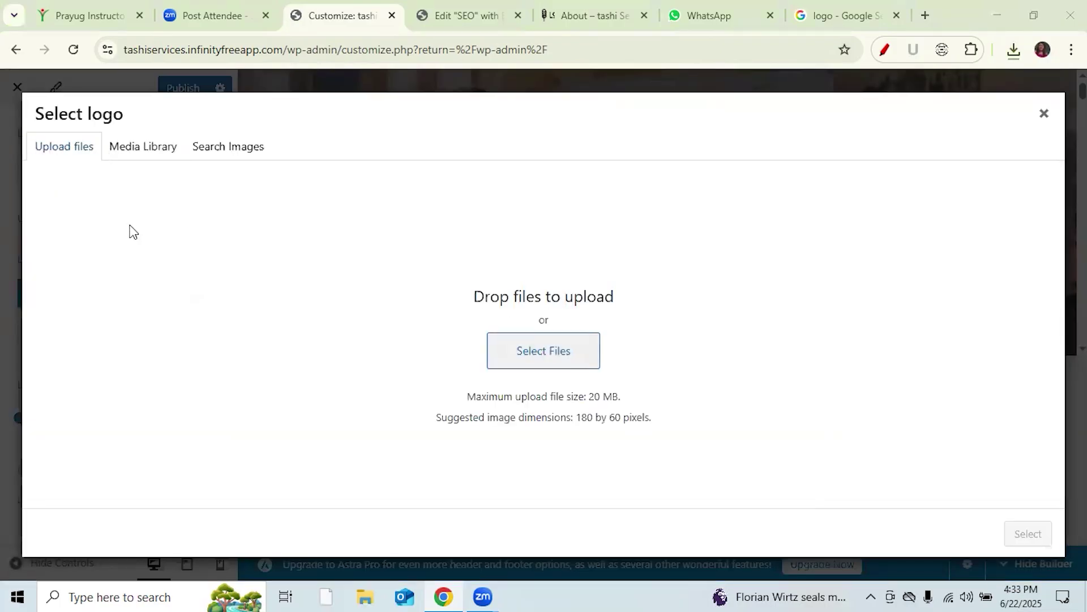
click(544, 350)
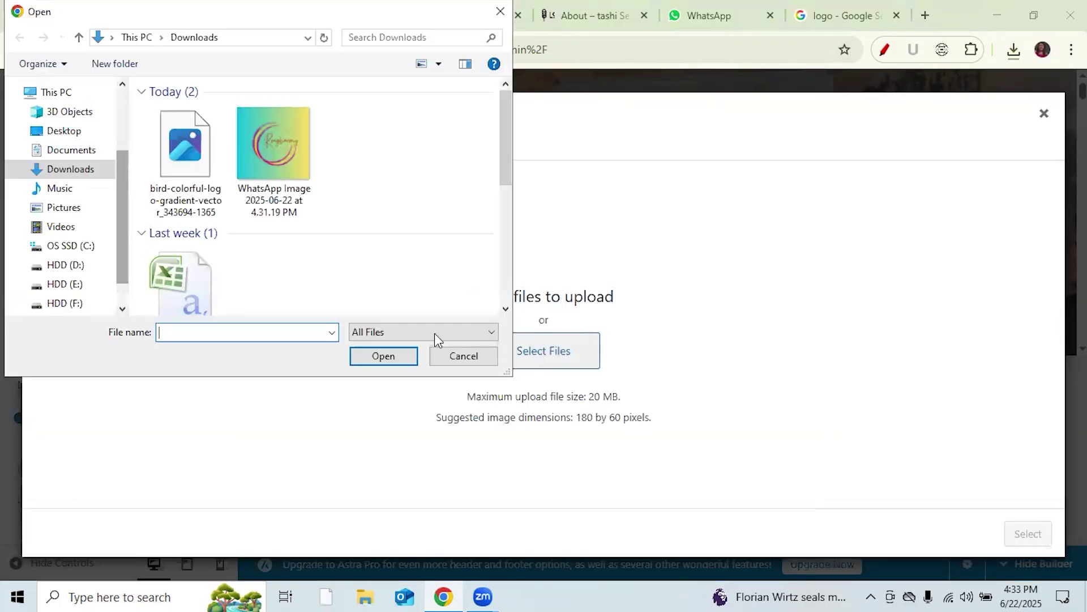
click(406, 359)
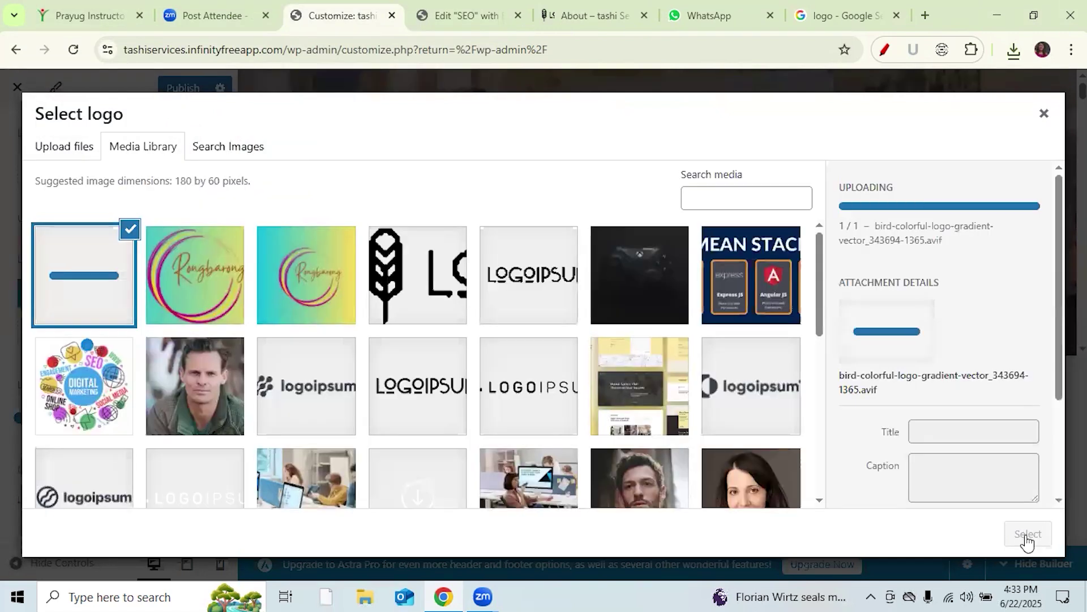
click(1027, 535)
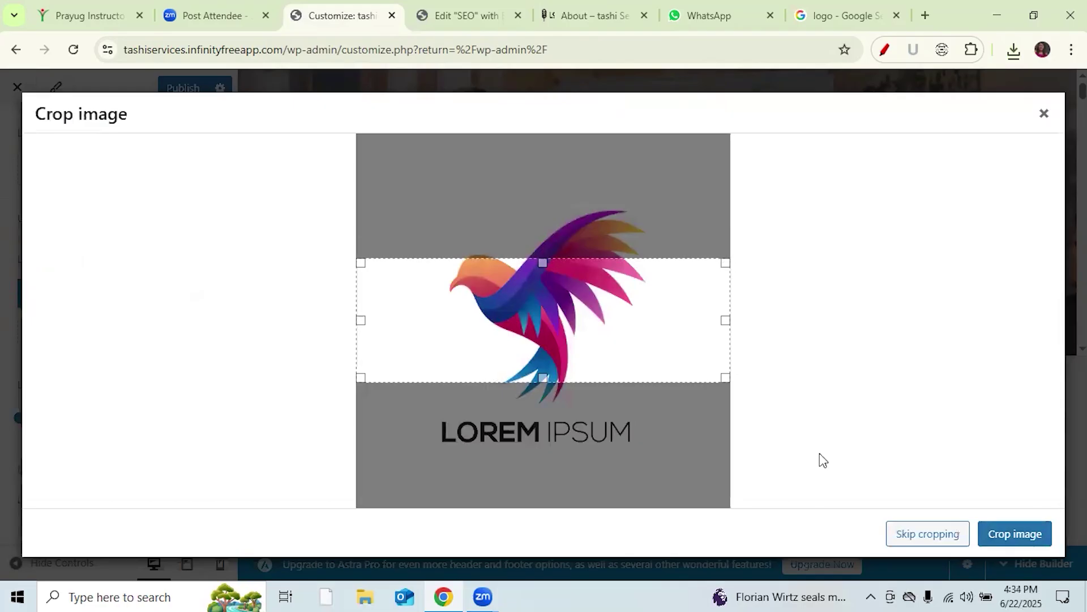
click(1002, 537)
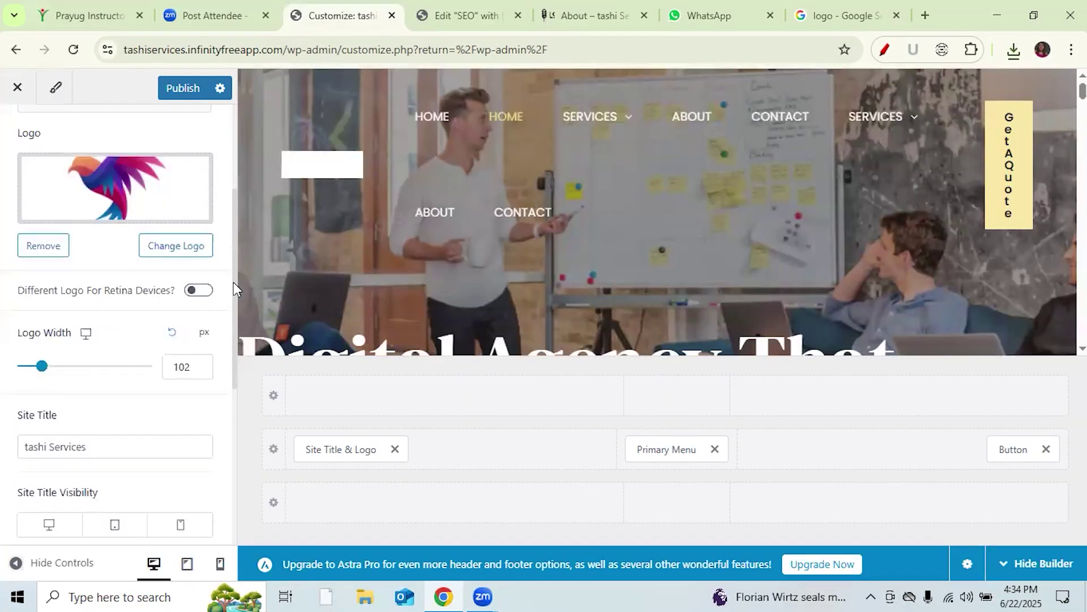
- Replace the bird logo with the cropped Rongbarong image from the media library, extending the crop area over the whole picture
scroll(233, 282, up, 1)
click(36, 328)
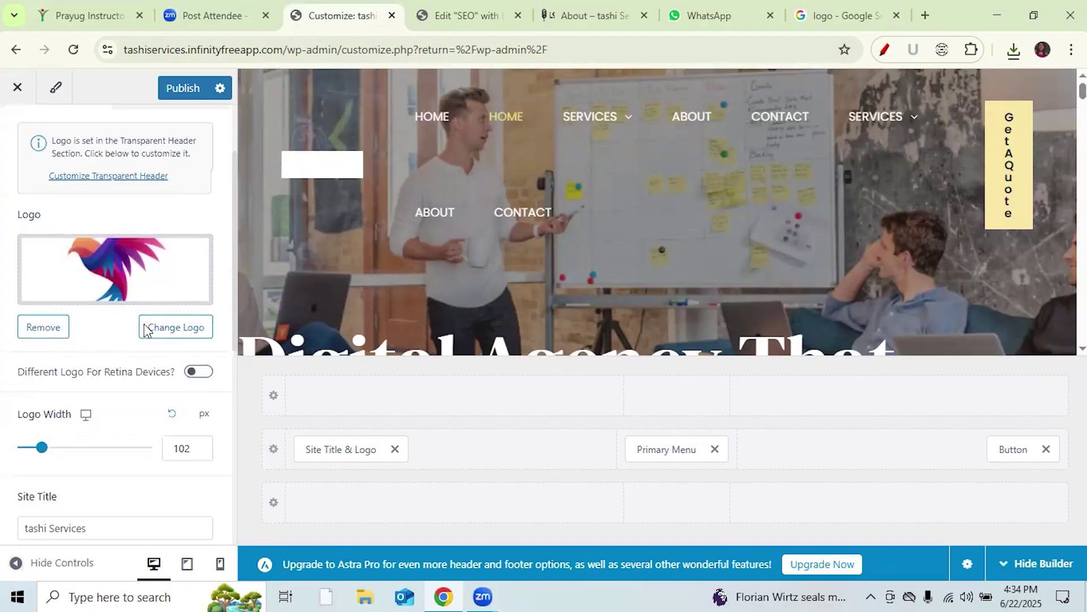
click(127, 258)
click(125, 250)
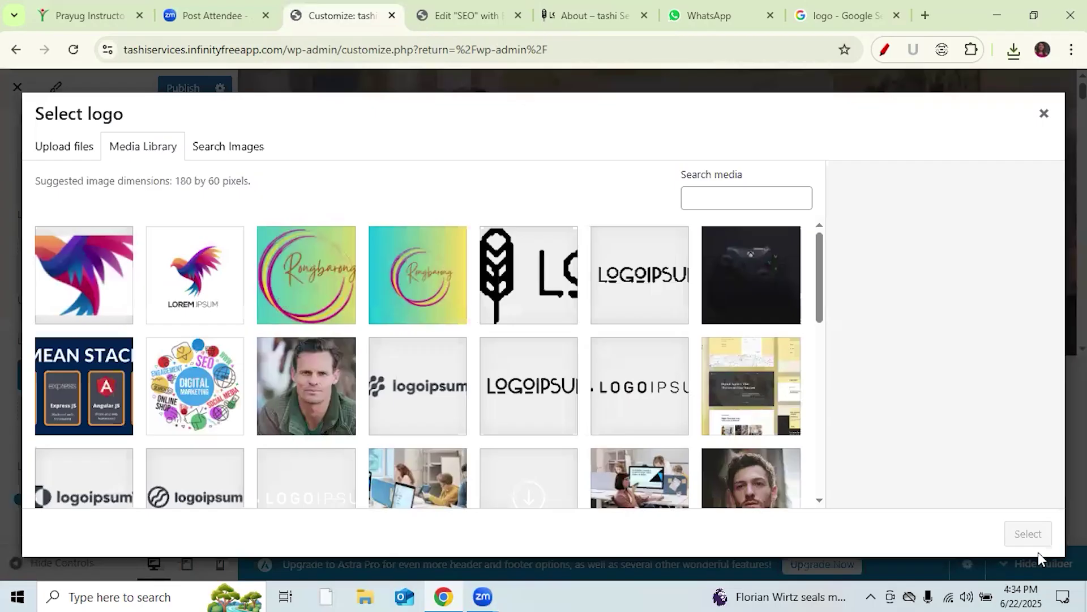
click(1029, 534)
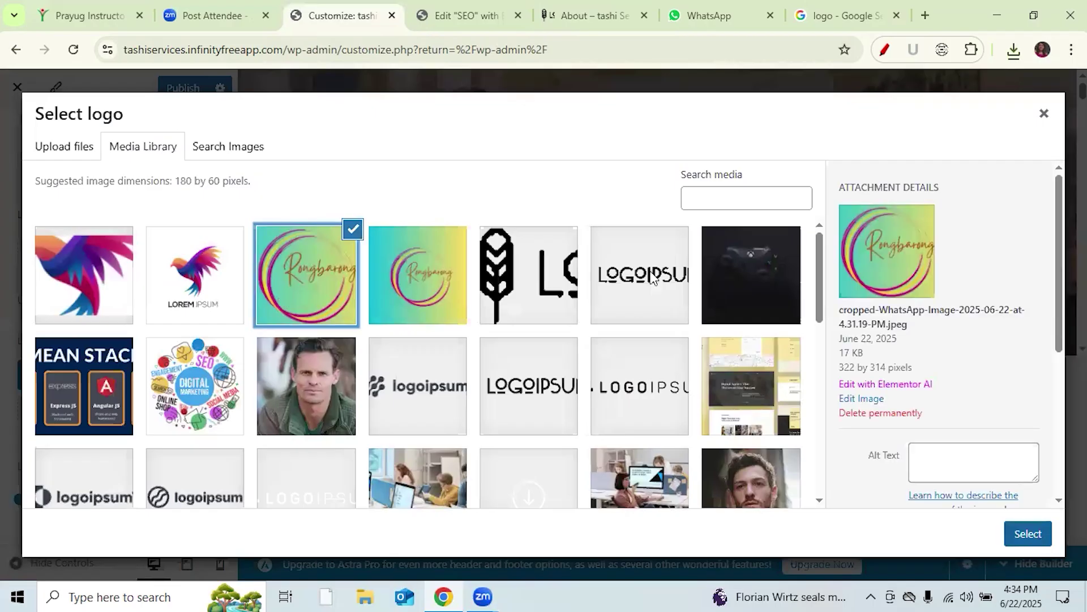
drag(530, 133, 529, 126)
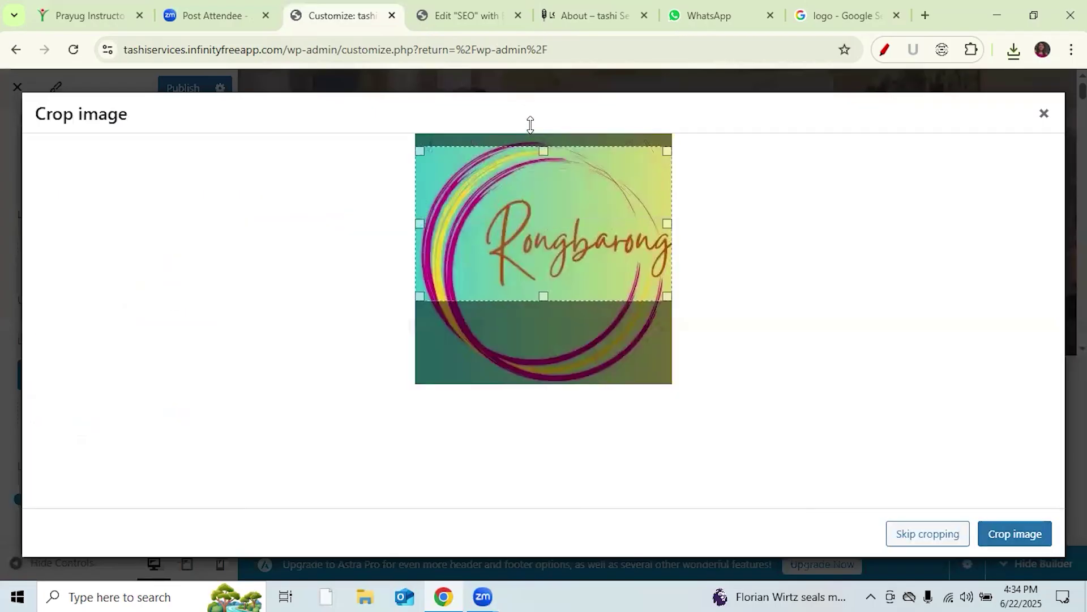
drag(549, 414, 1025, 532)
click(1024, 529)
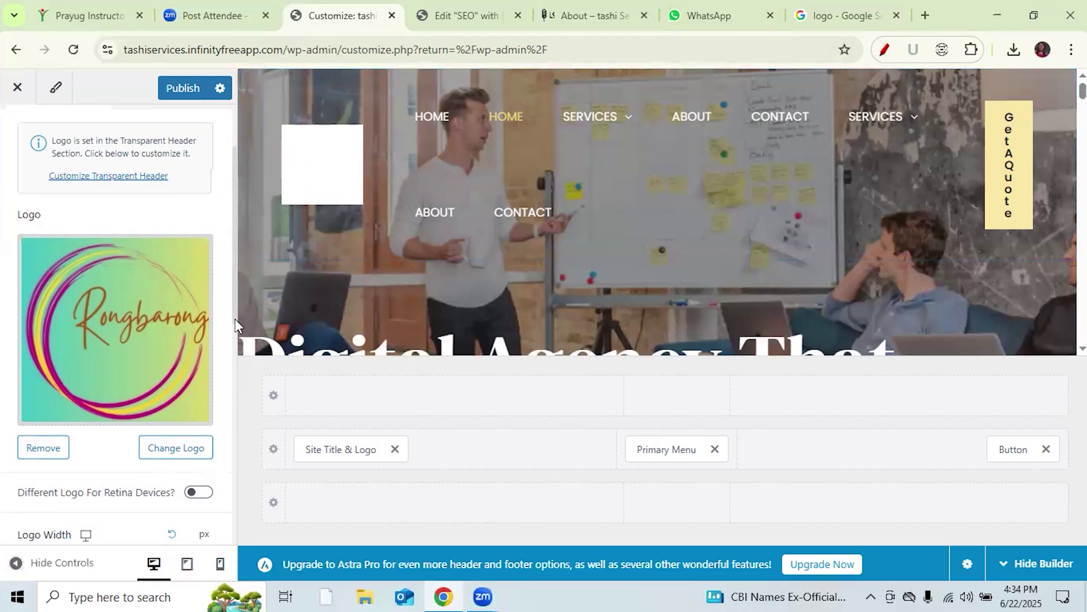
- Look through the remaining logo settings and publish the new site logo
scroll(235, 326, down, 5)
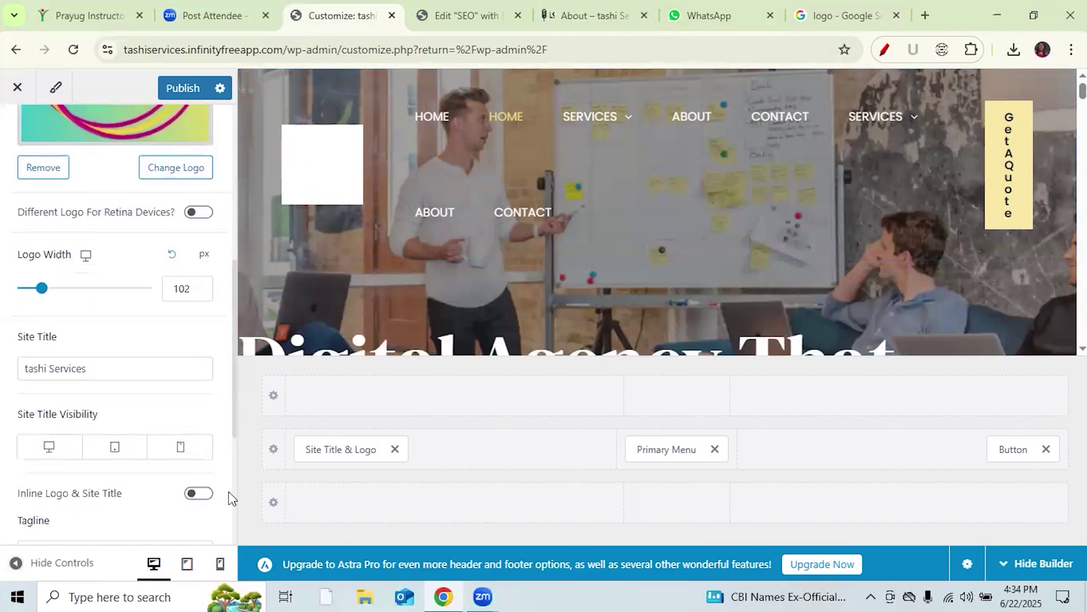
scroll(232, 498, down, 5)
click(250, 135)
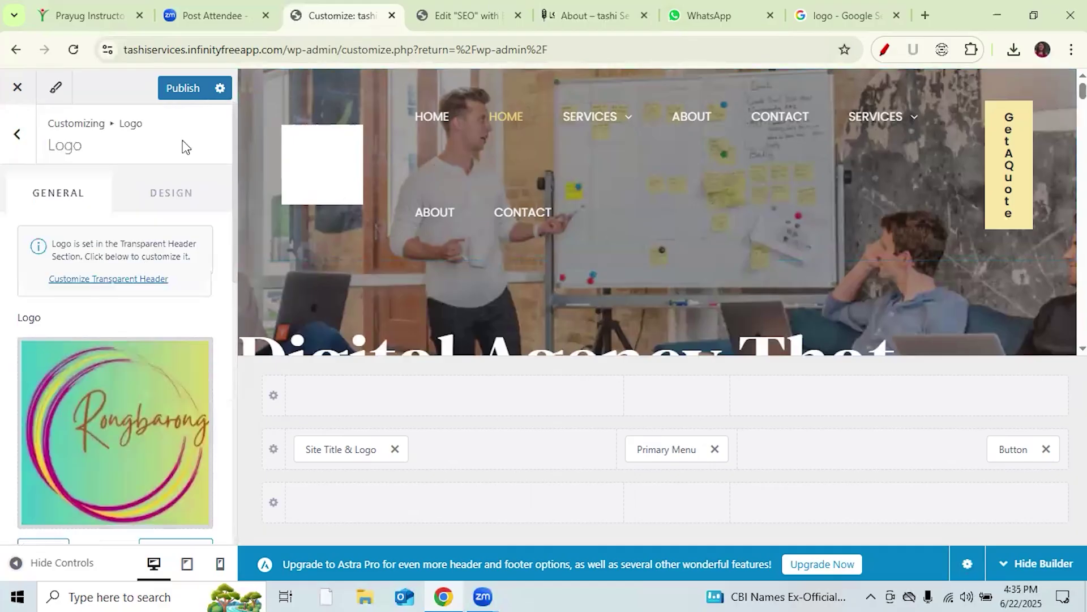
click(174, 90)
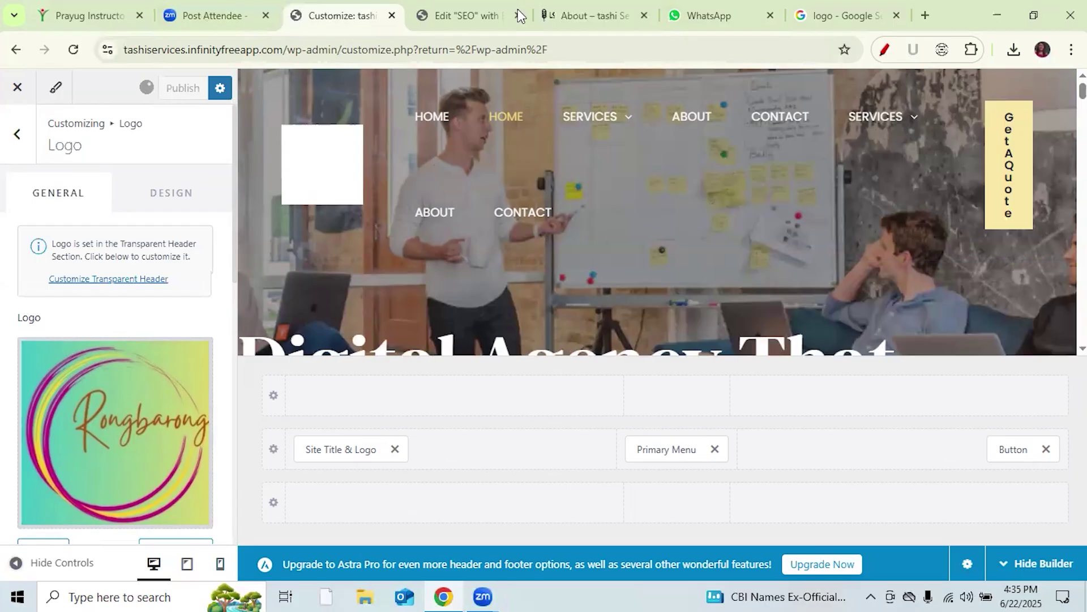
- Reload the live About page and follow its header logo to the home page to check the published logo
click(497, 15)
click(584, 12)
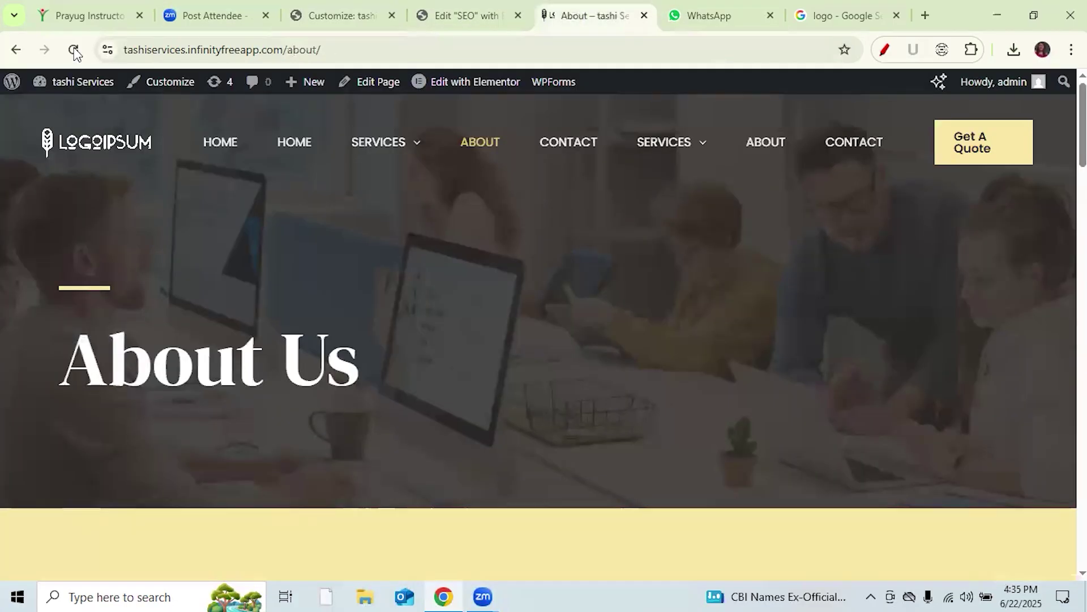
click(74, 50)
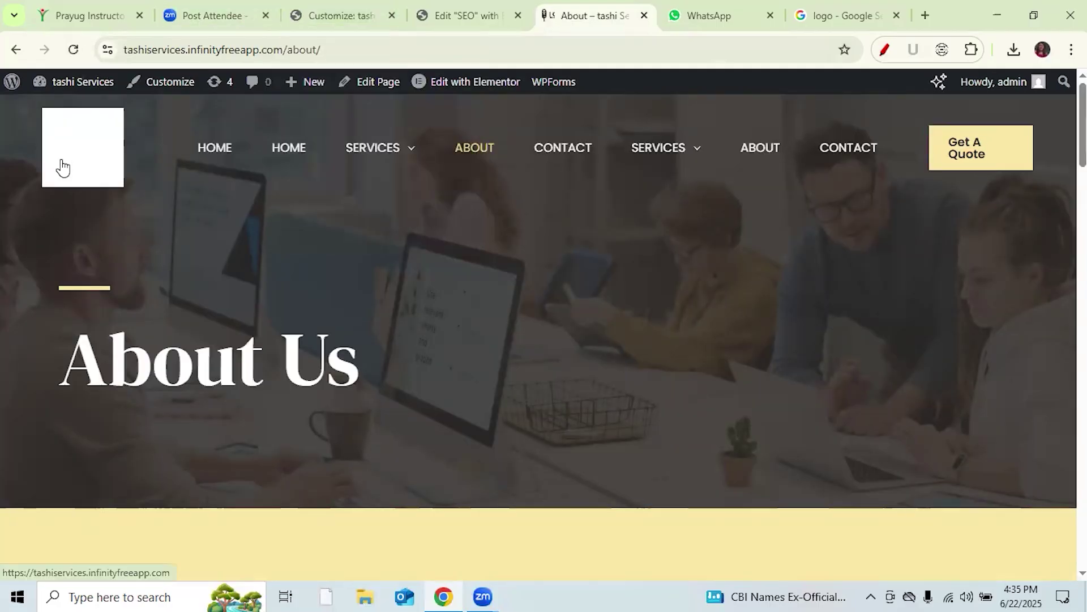
click(94, 175)
click(80, 158)
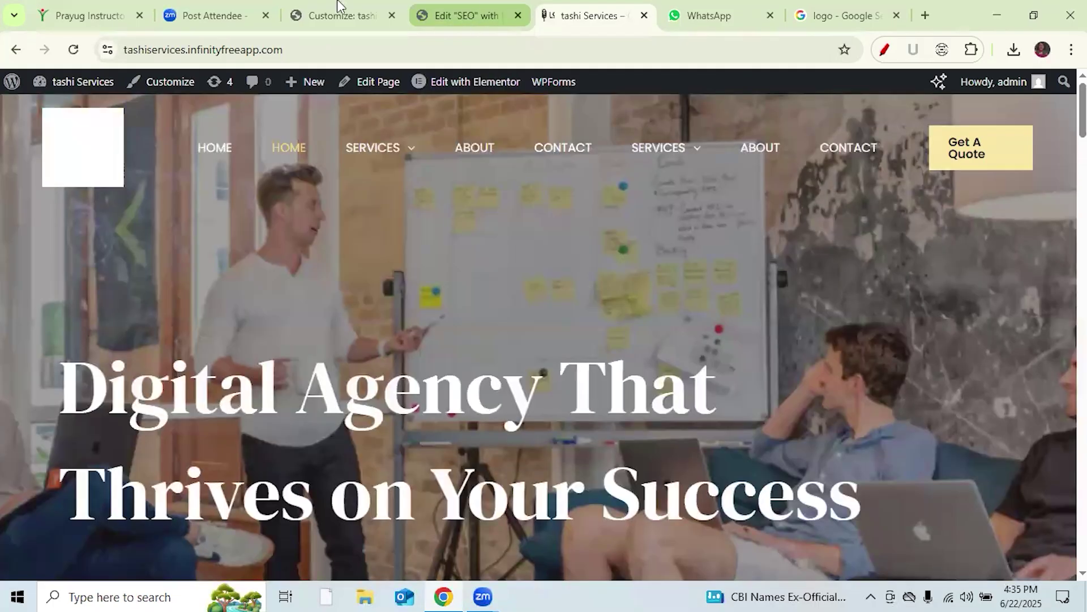
- Return to the Customizer, exit it to the WordPress dashboard, and reopen the Customizer from there
key(ctrl+shift+Tab)
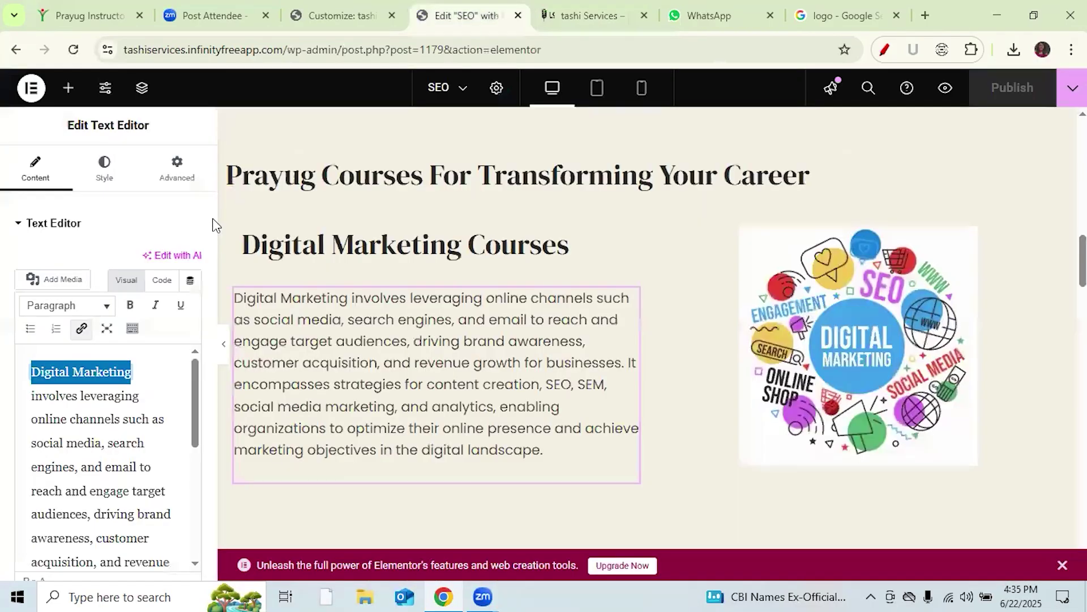
key(ctrl+shift+Tab)
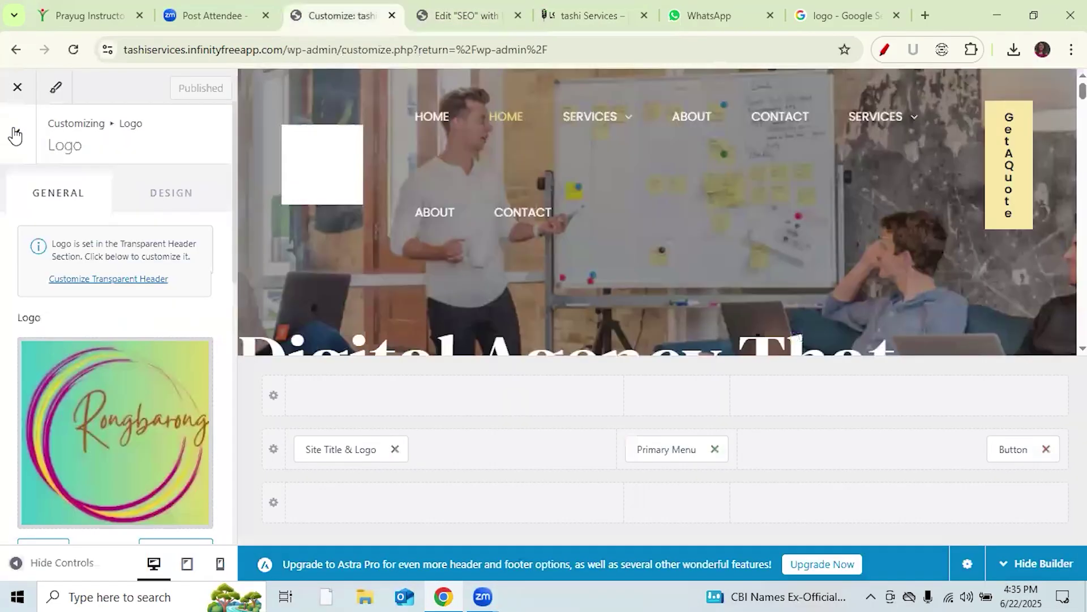
click(15, 135)
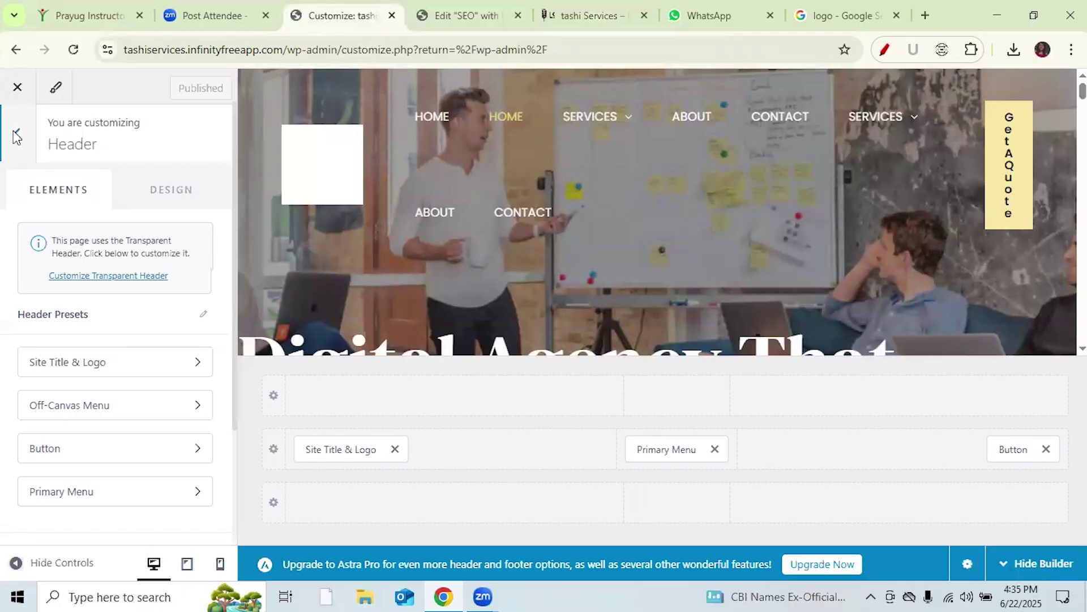
click(15, 136)
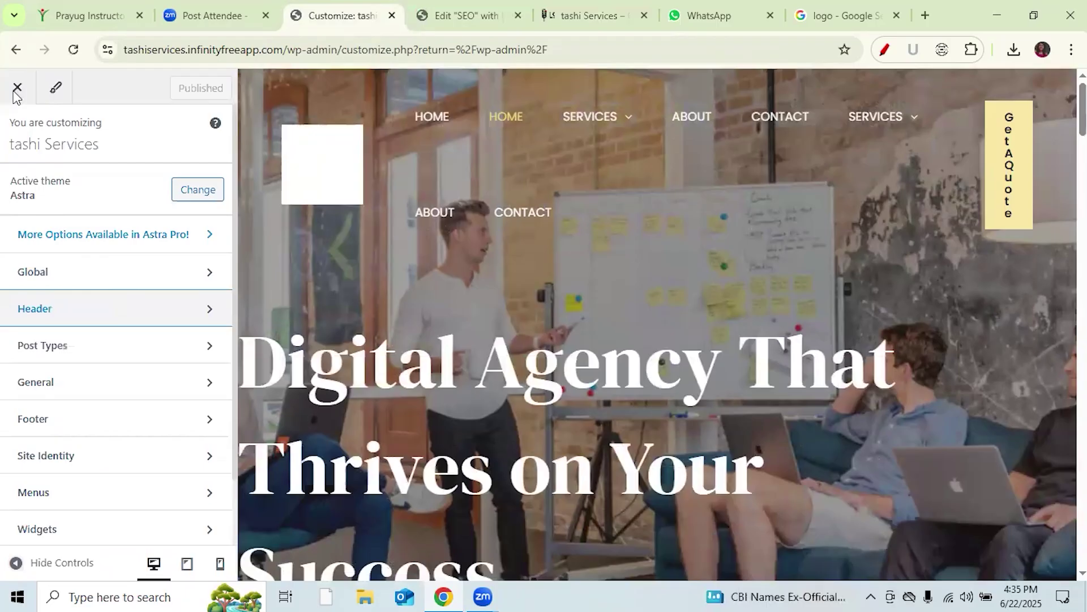
click(17, 88)
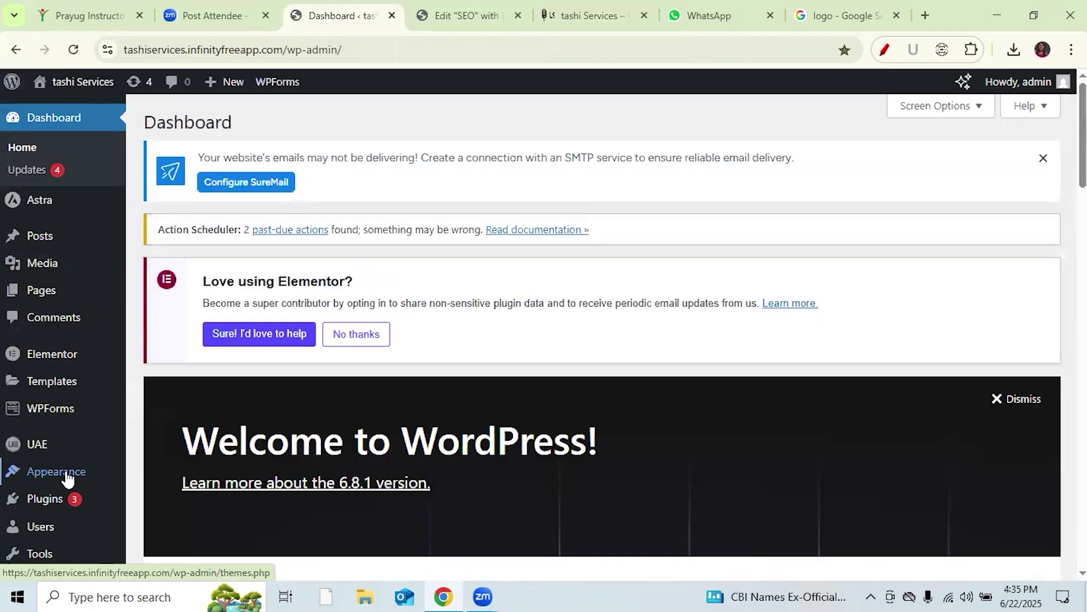
click(168, 446)
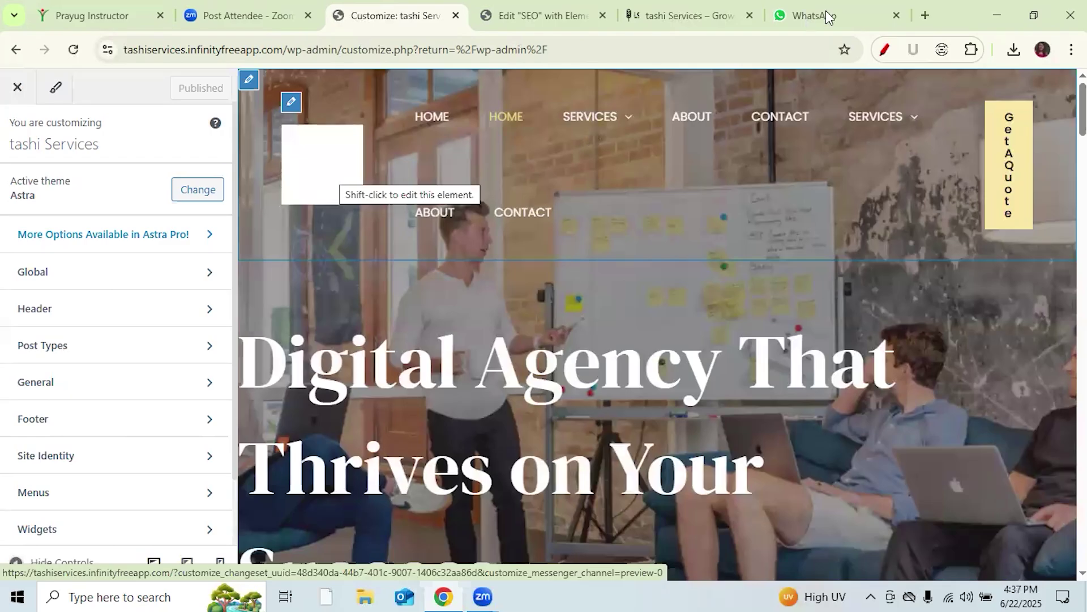
- Search Google in a new browser tab for "png to svg image convertor" and open Convertio's PNG to SVG page
click(924, 16)
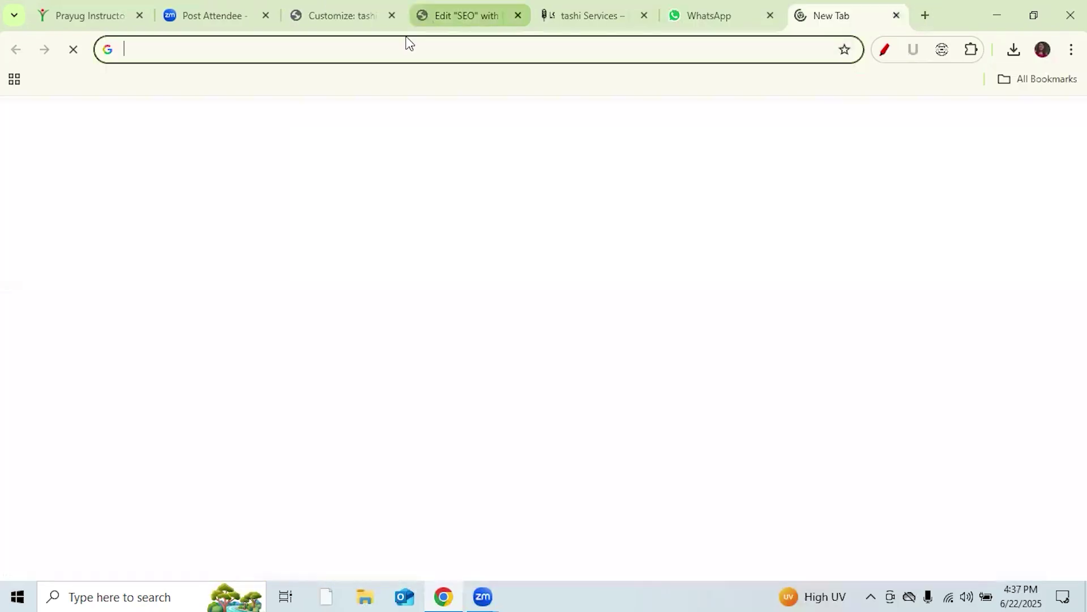
click(405, 47)
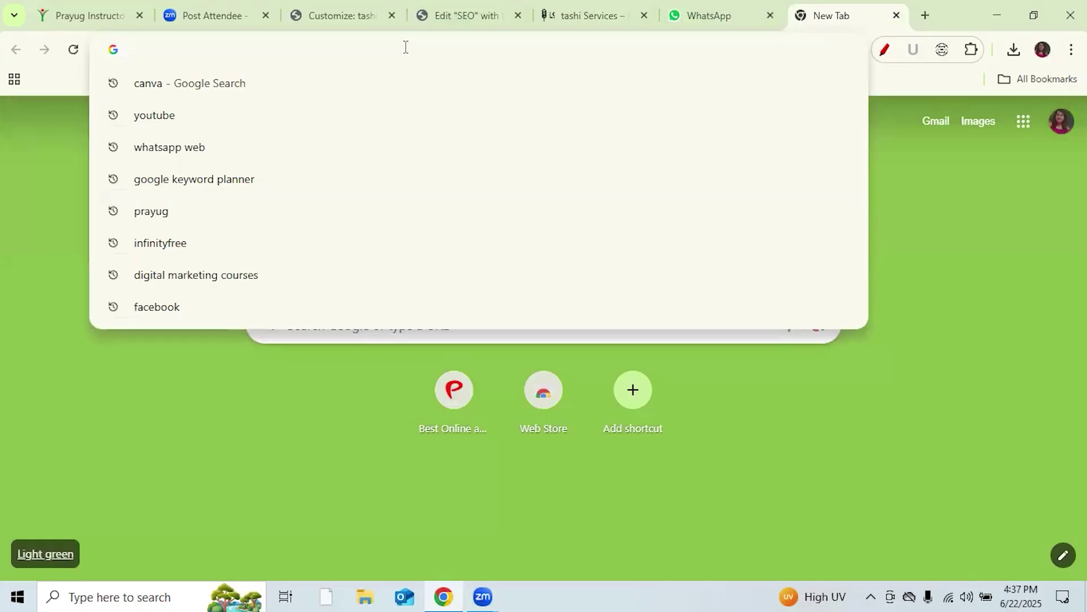
text(png to svg image conv)
key(BackSpace)
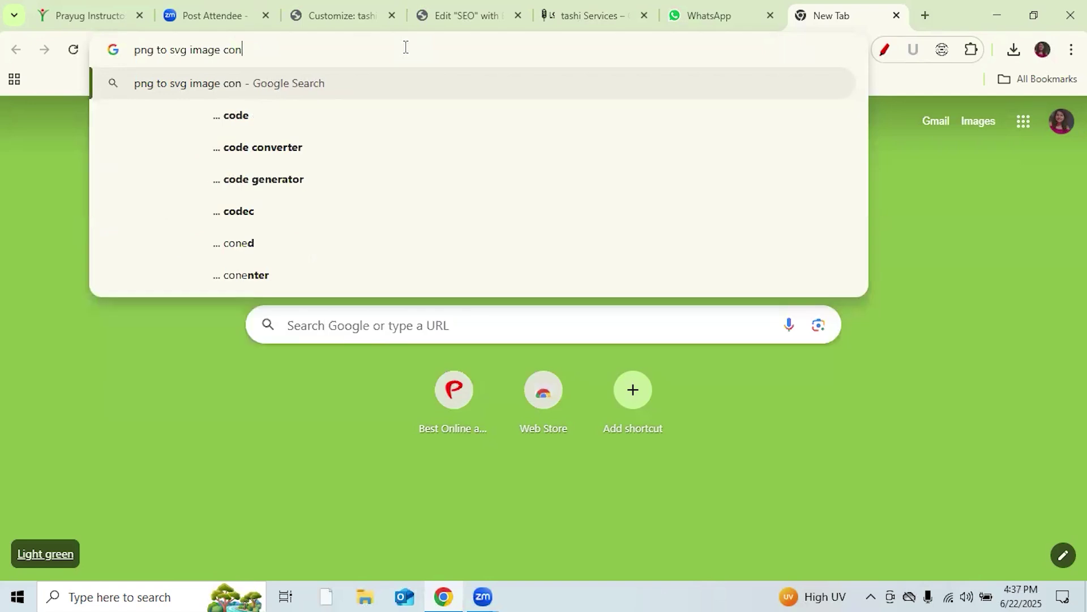
text(vertor)
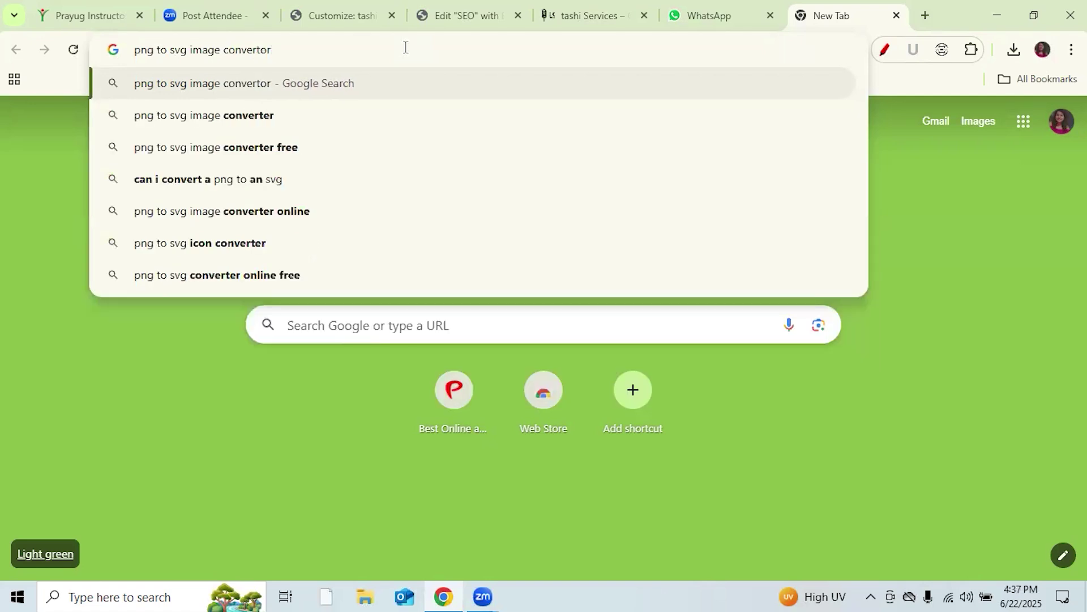
key(Return)
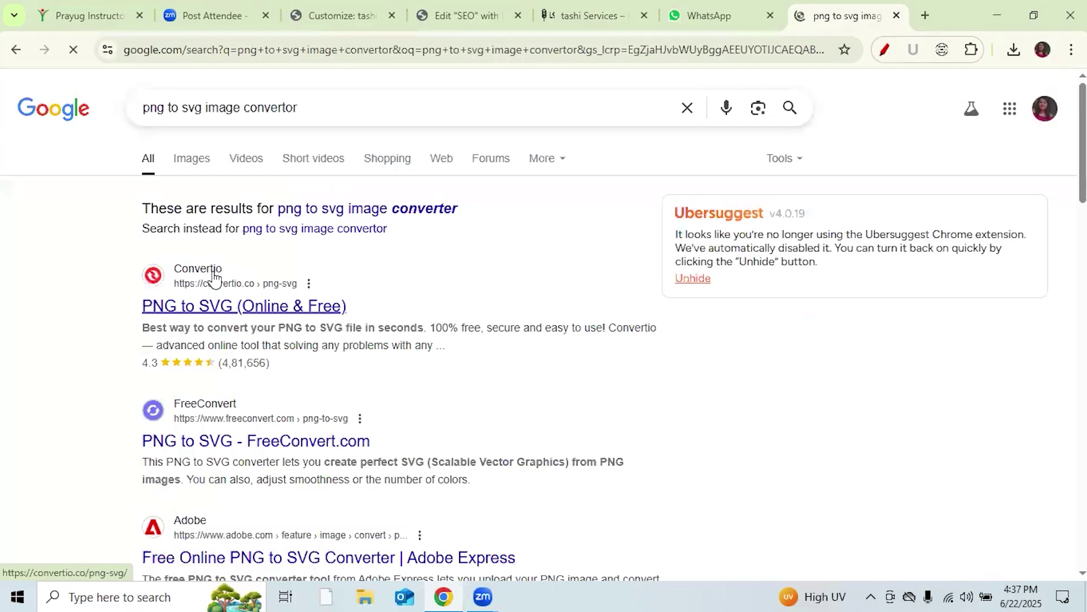
click(222, 309)
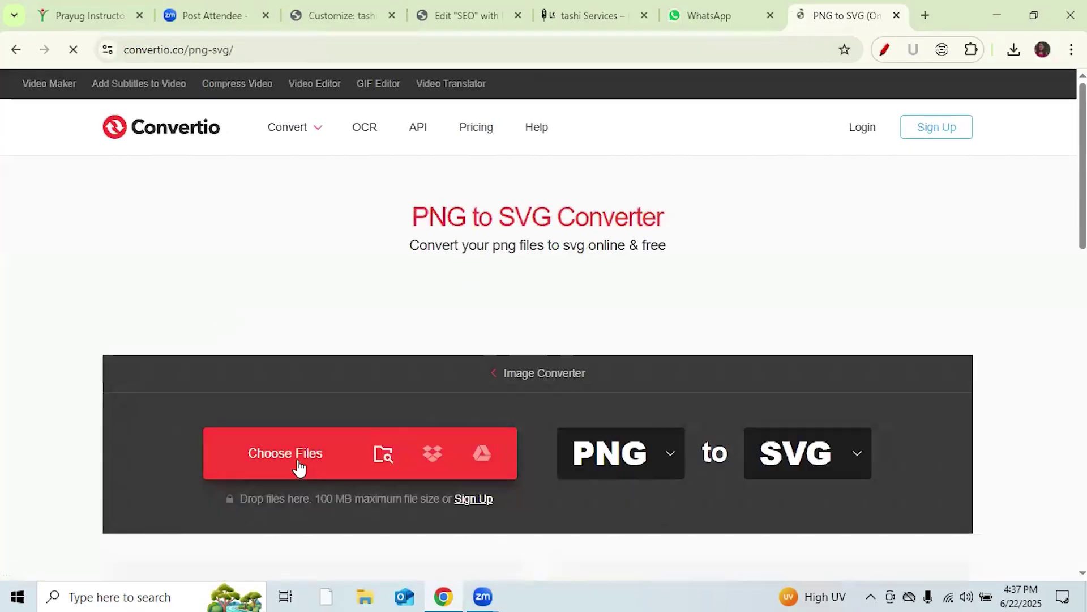
- Convert the Downloads file "WhatsApp Image 2025-06-22 at 4.31.19 PM" to SVG and download the converted file
click(298, 459)
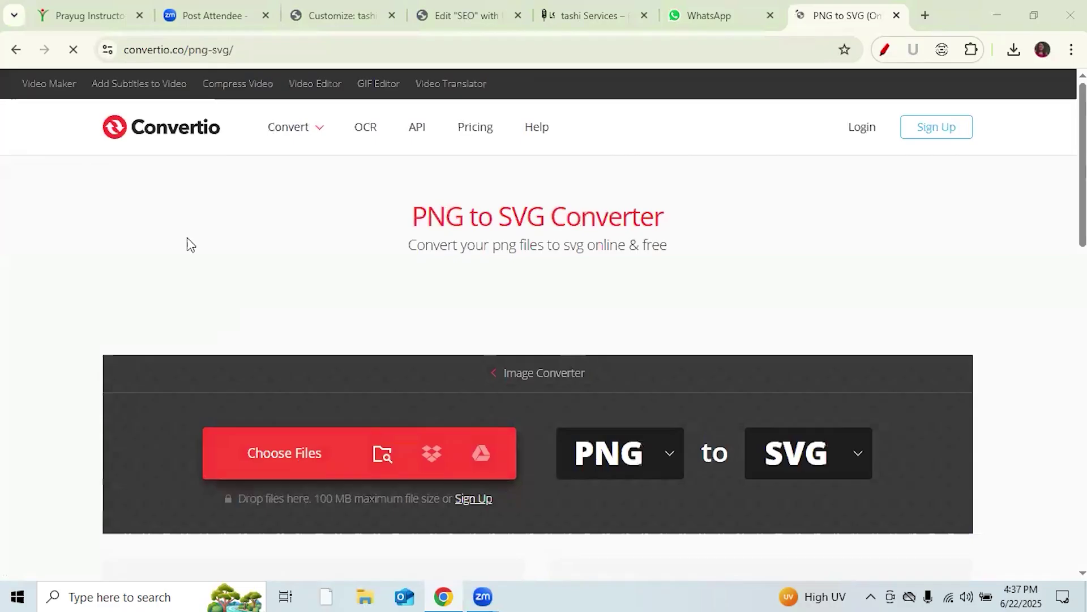
click(314, 159)
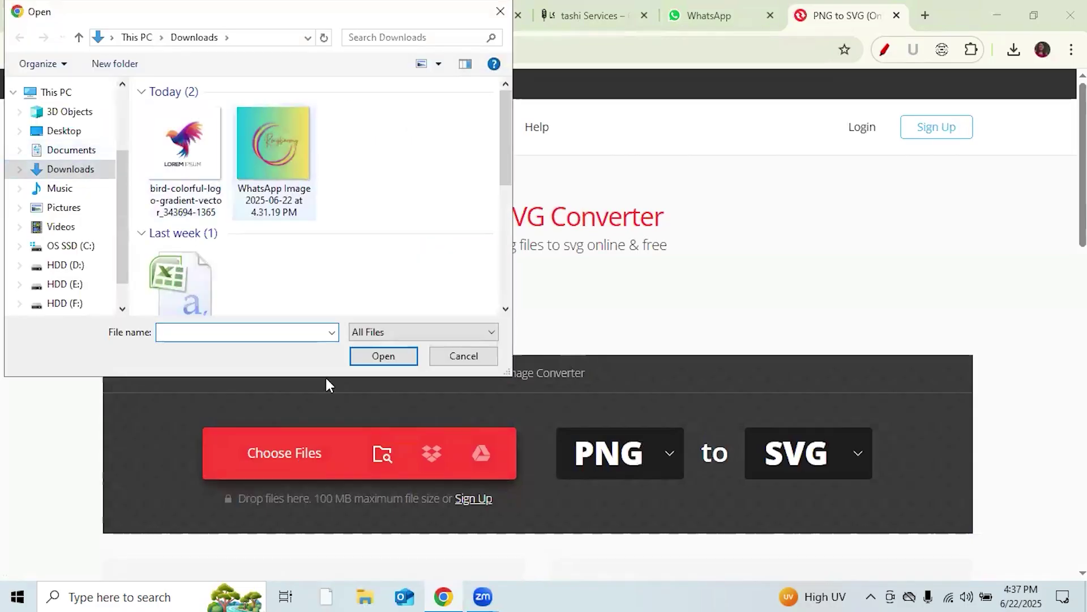
click(386, 356)
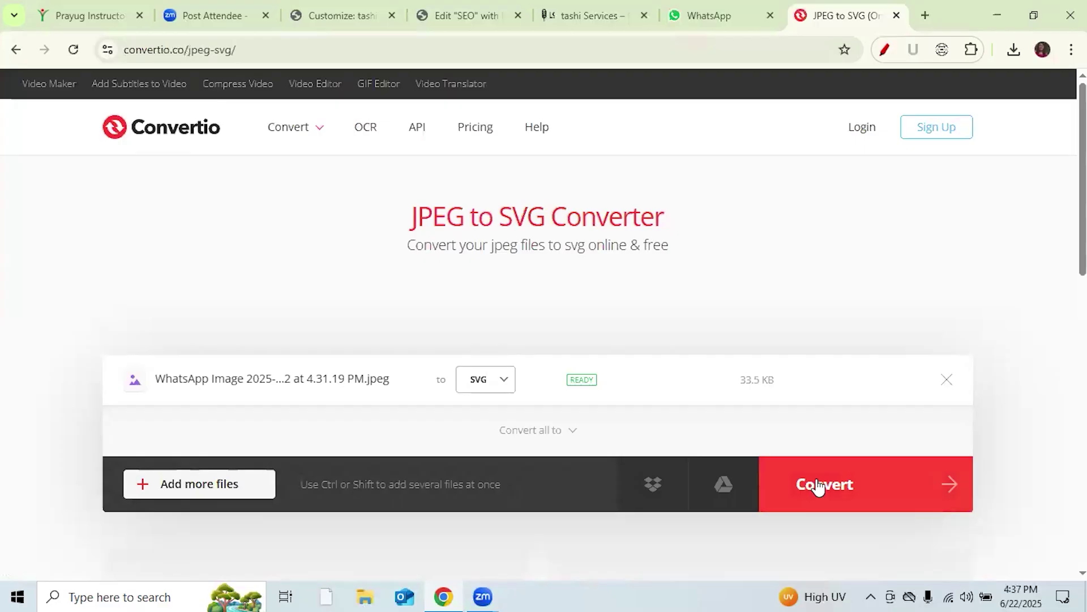
click(818, 484)
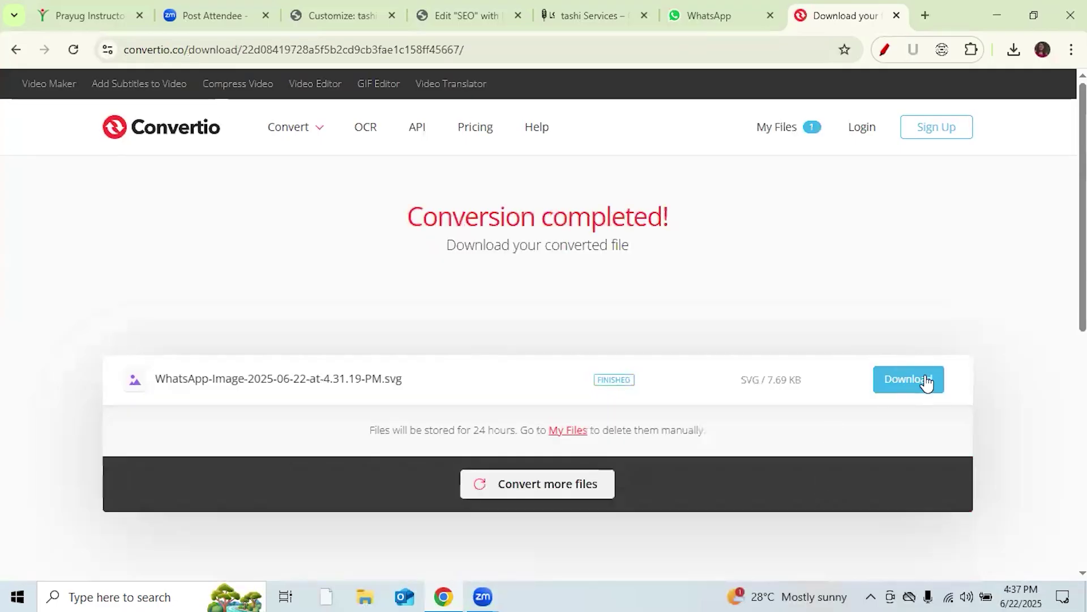
click(917, 389)
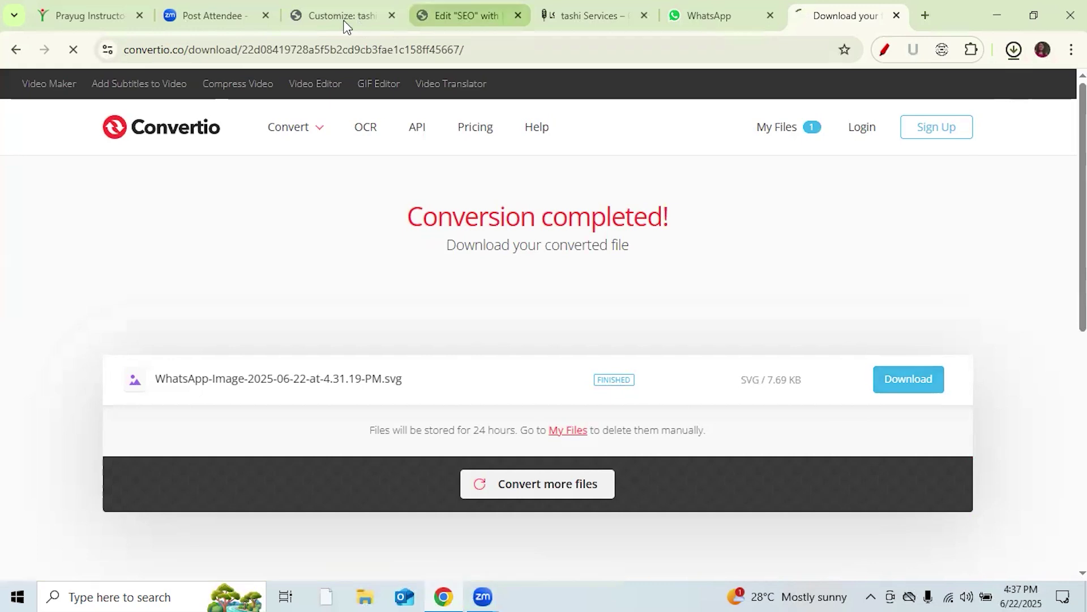
- Return to the Customizer and open the header's Site Title & Logo settings
click(359, 23)
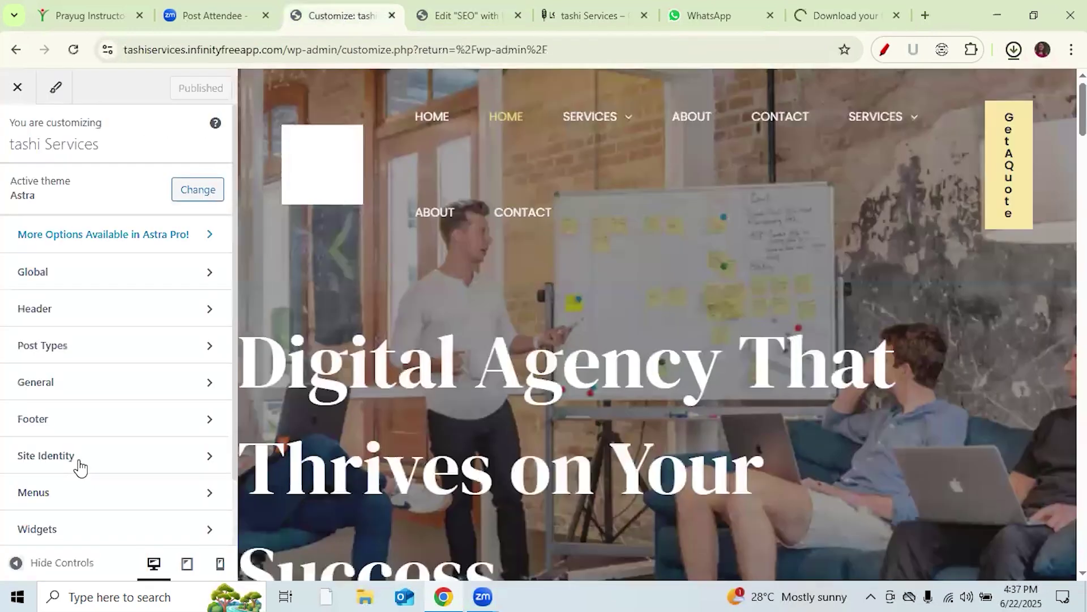
click(79, 466)
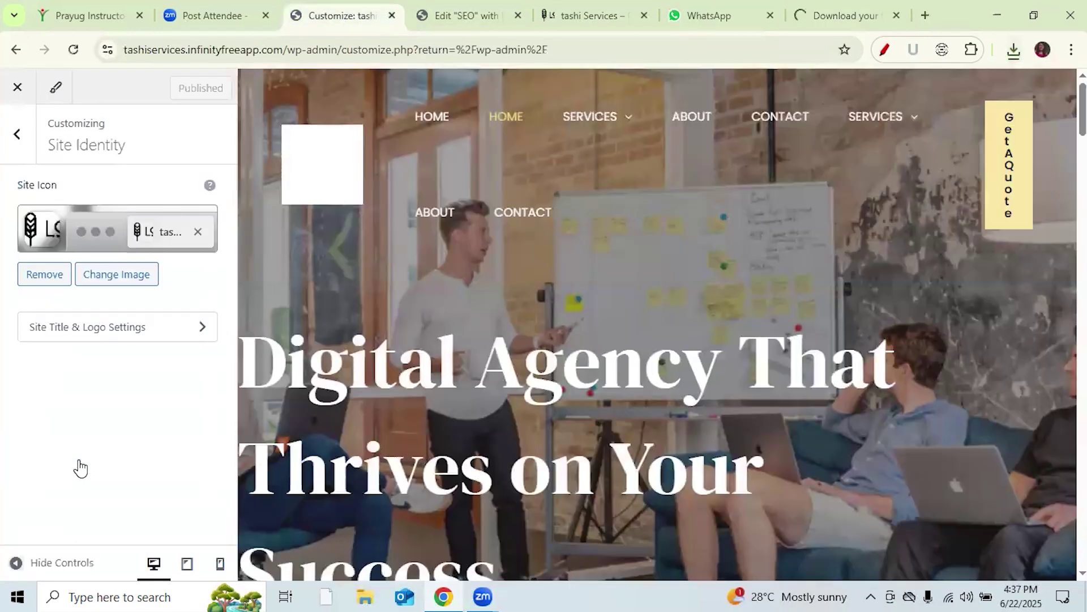
click(204, 331)
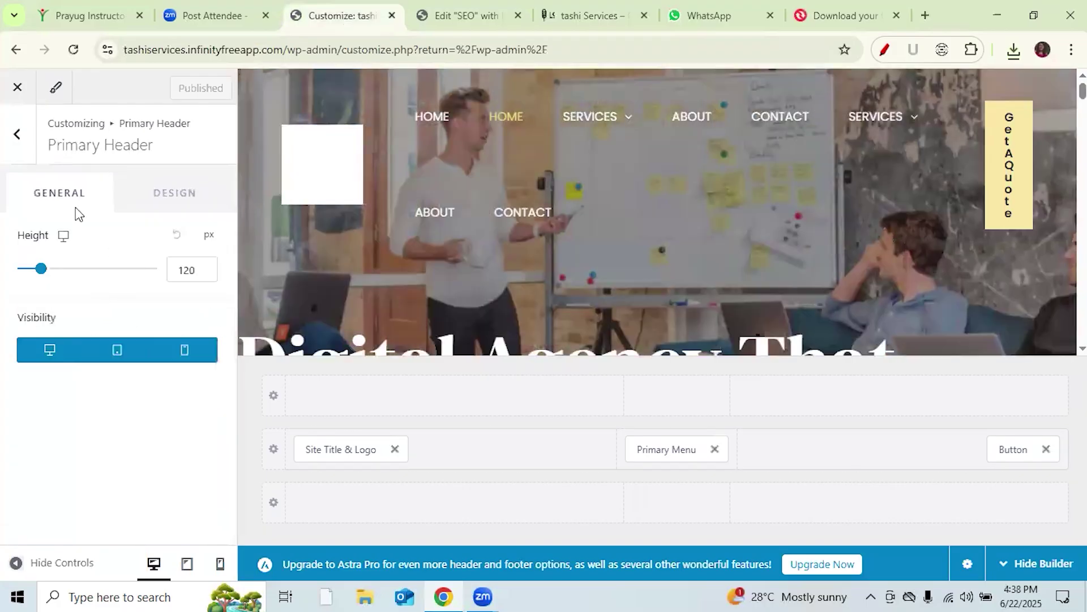
click(32, 154)
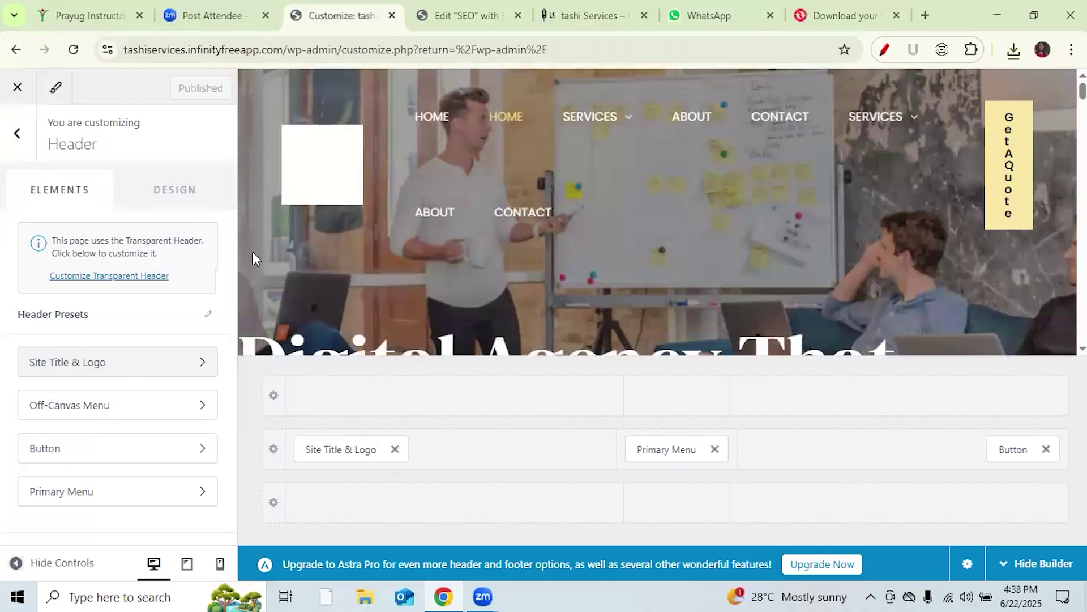
drag(235, 255, 233, 311)
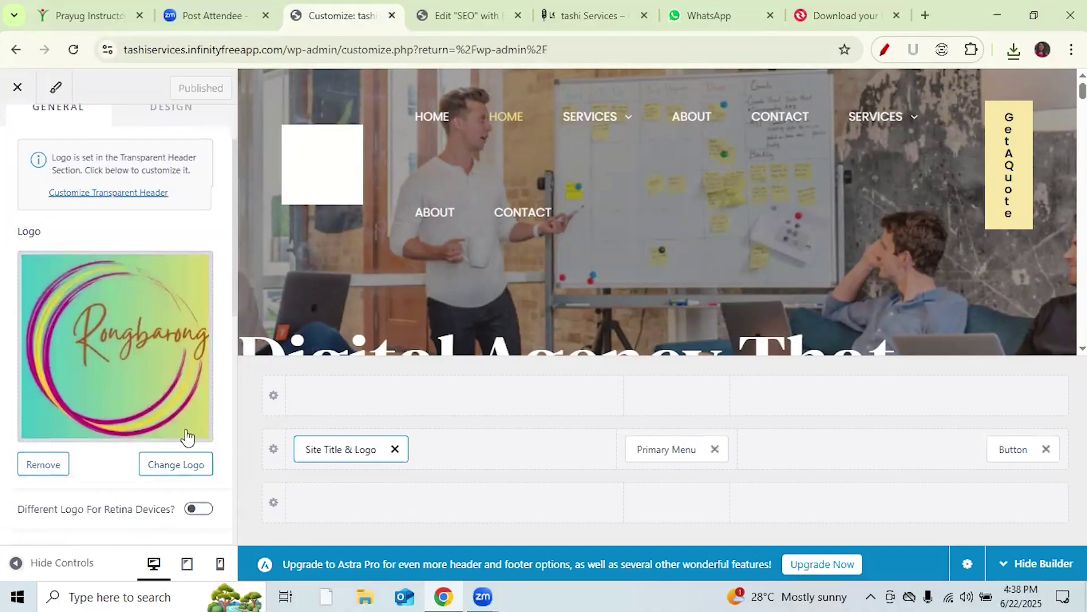
- Try to upload the converted SVG "WhatsApp-Image-2025-06-22-at-4.31.19-PM" from Downloads as the new header logo
click(184, 466)
click(53, 156)
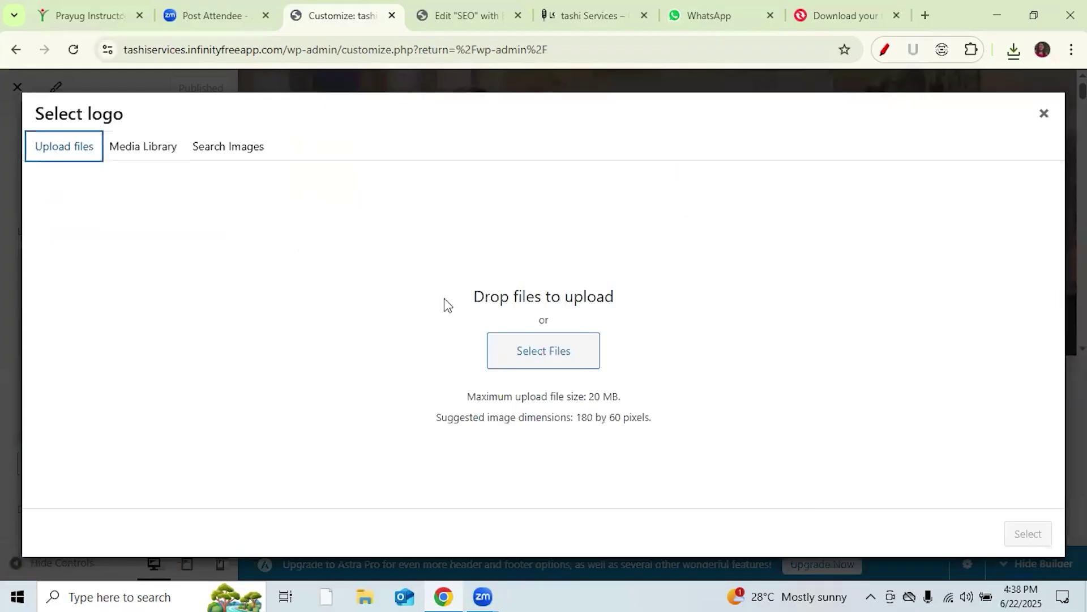
click(569, 356)
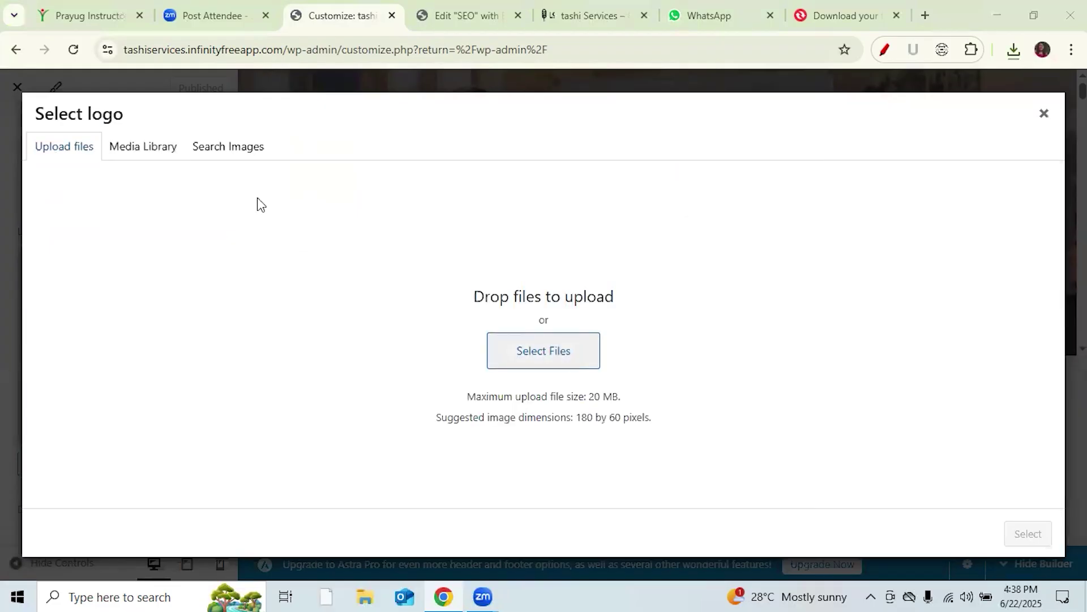
click(194, 155)
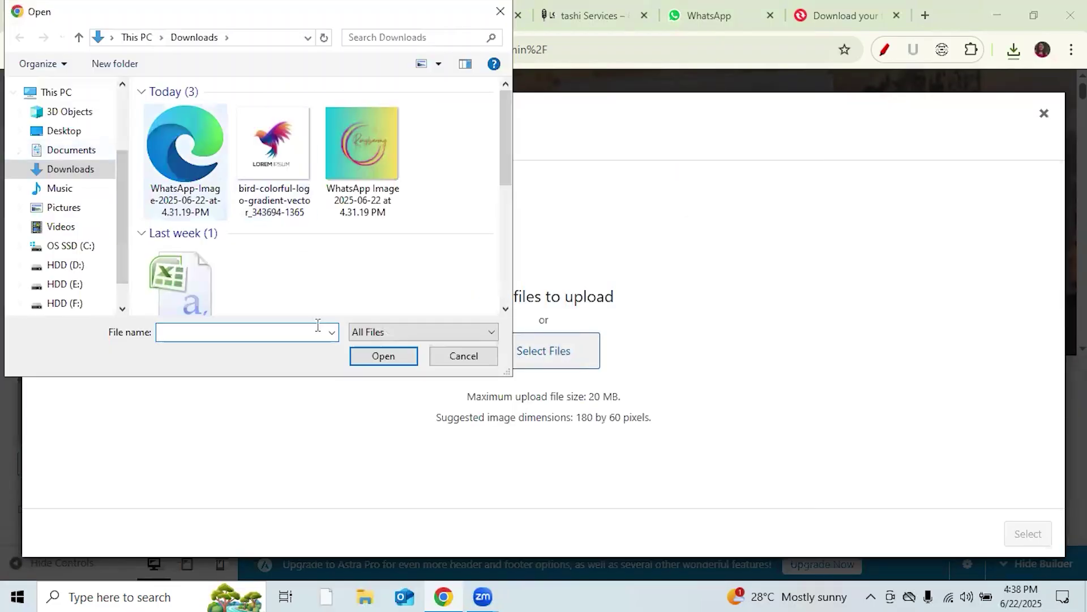
click(390, 355)
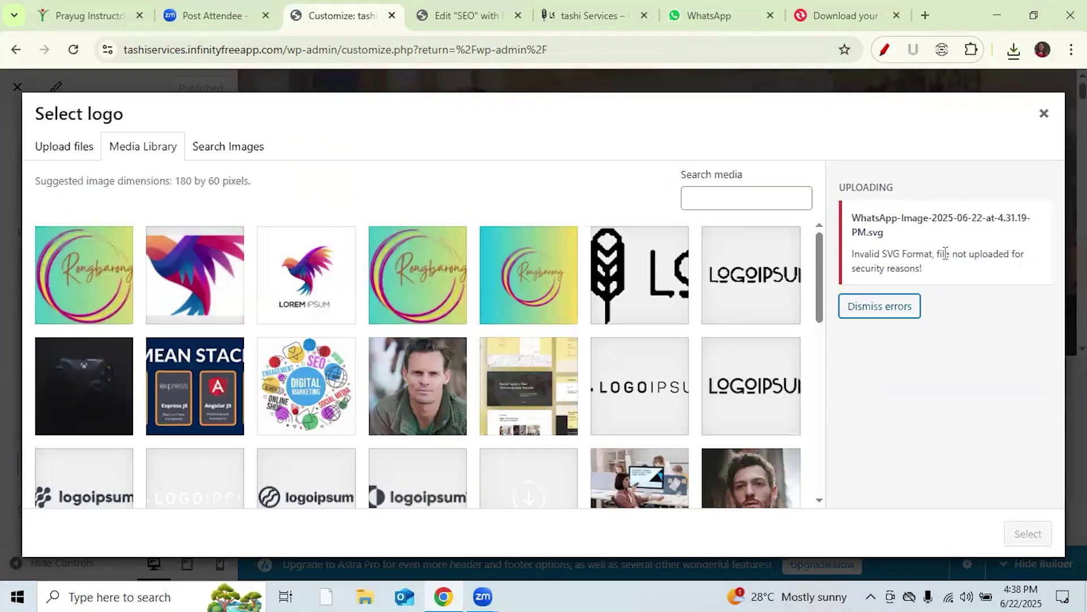
click(1044, 118)
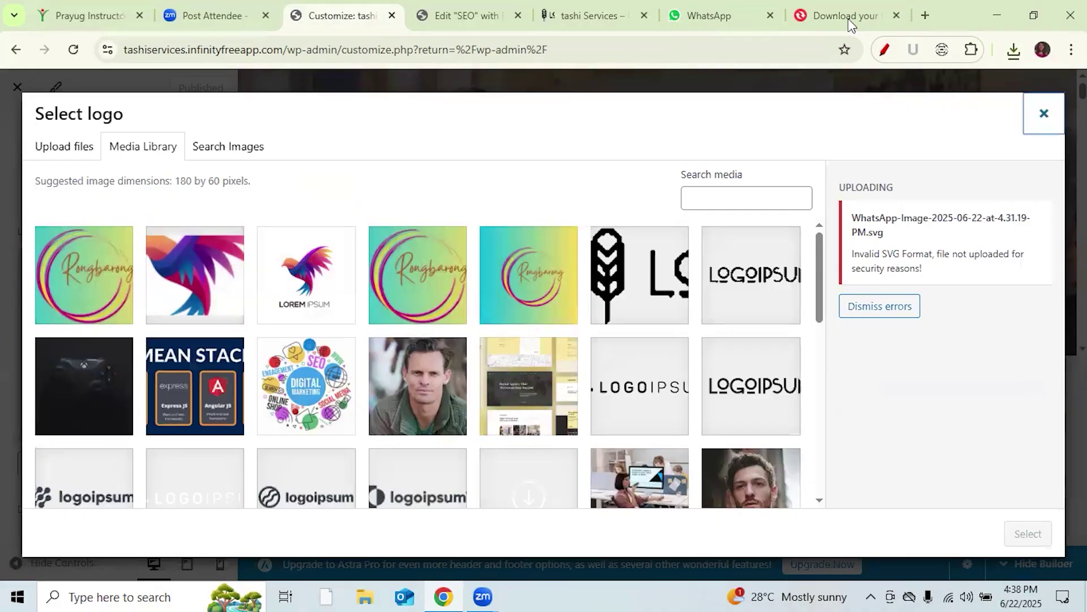
- Exit the Customizer to the WordPress dashboard and open the Appearance Themes page
click(849, 24)
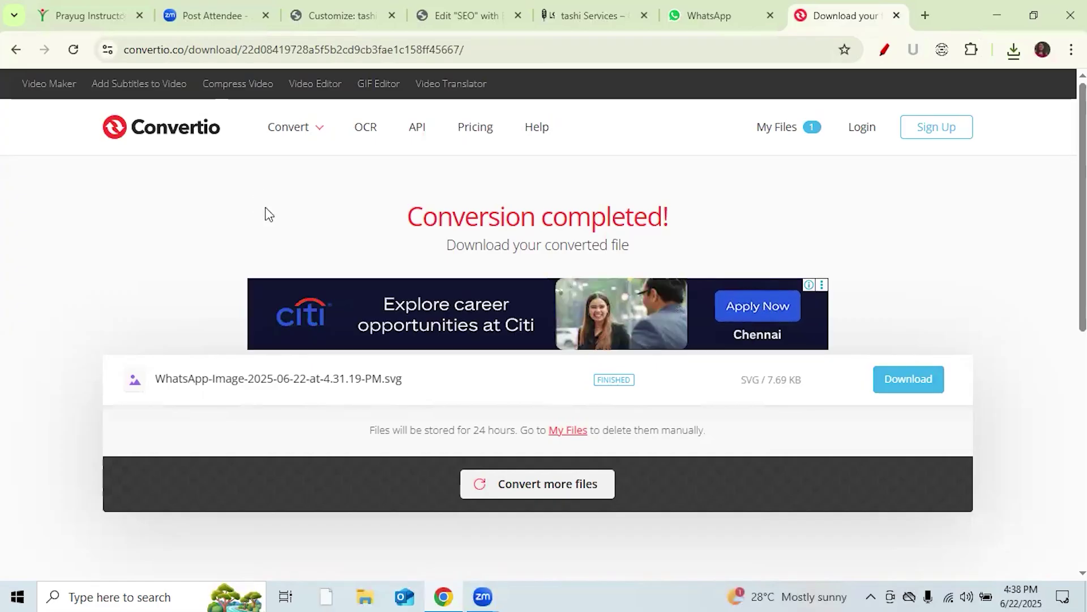
ctrl+click(352, 14)
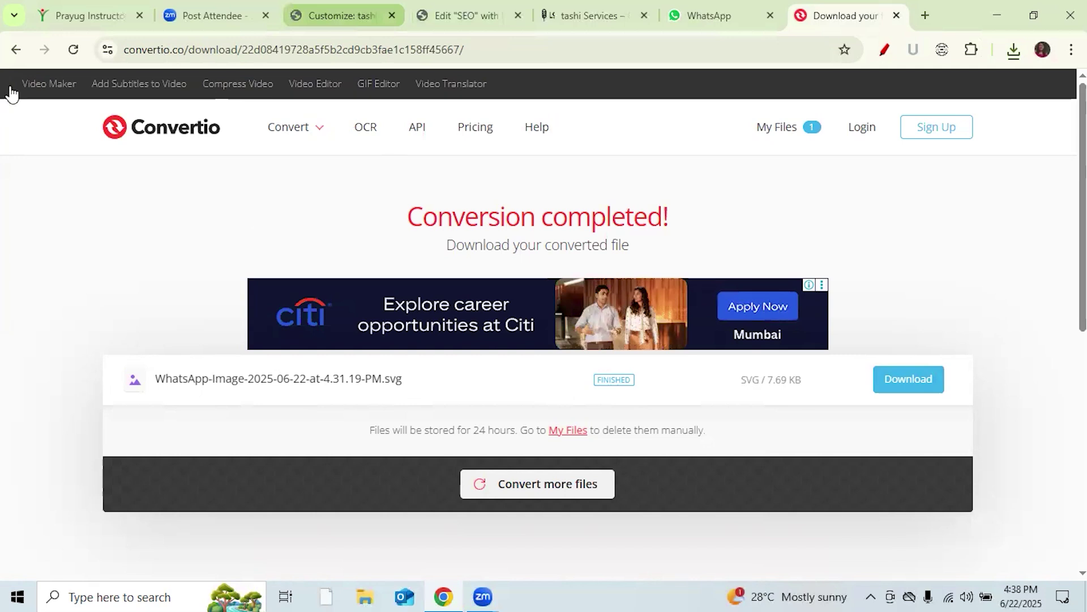
key(ctrl+3)
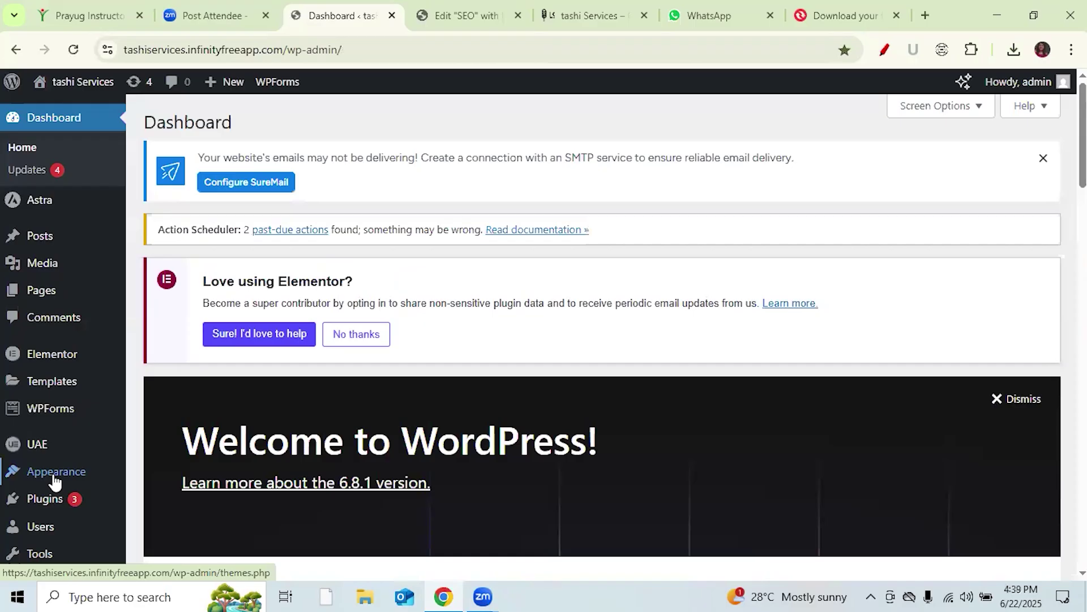
mouse_move(54, 481)
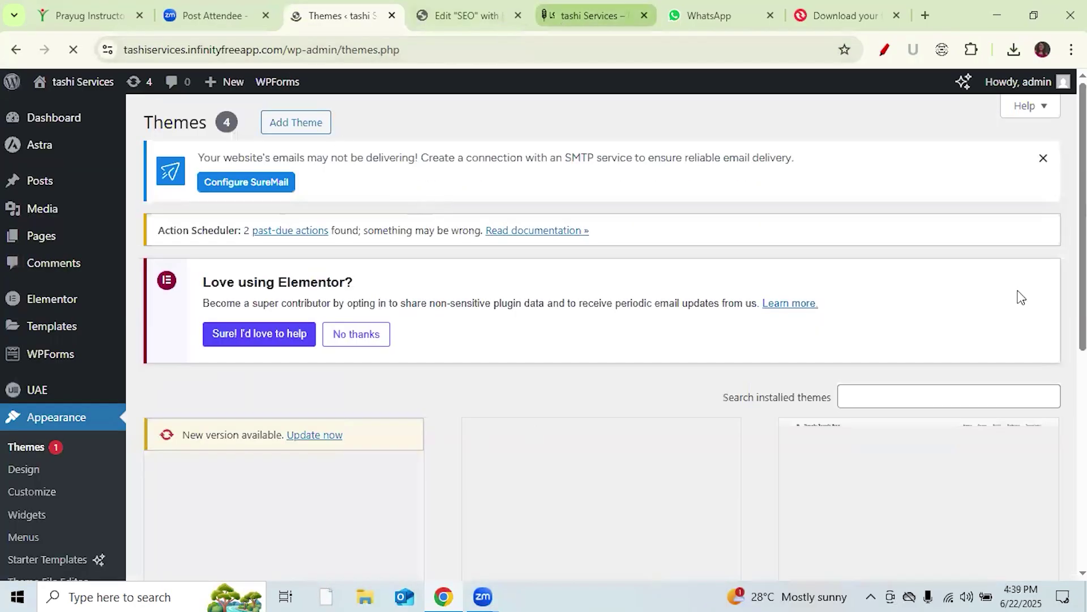
- Look over the live home page from its header logo through the hero and About Us sections
key(ctrl+5)
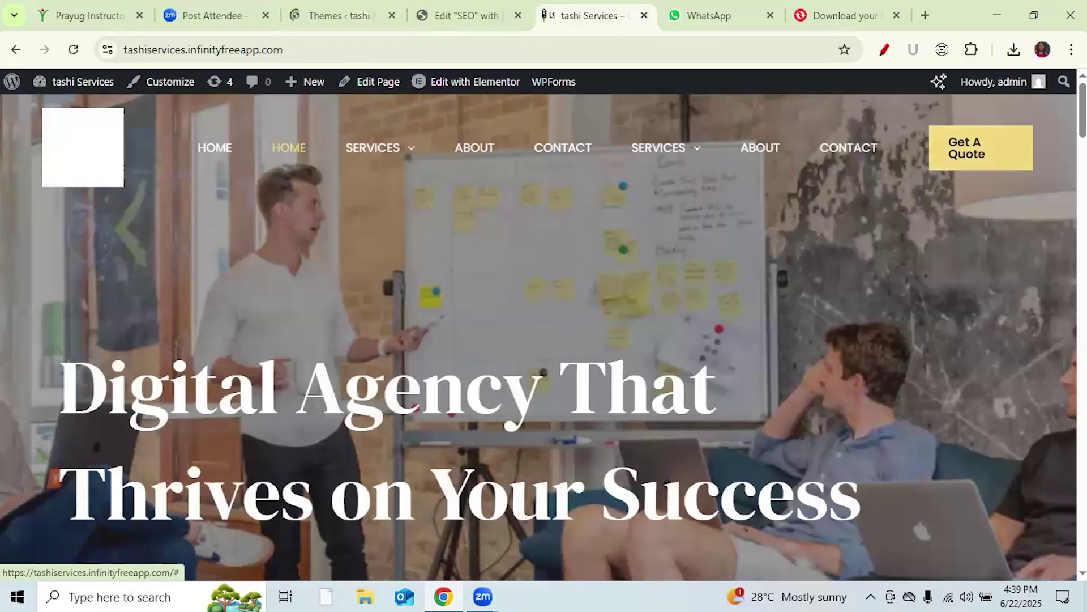
scroll(544, 305, down, 1)
scroll(544, 306, down, 5)
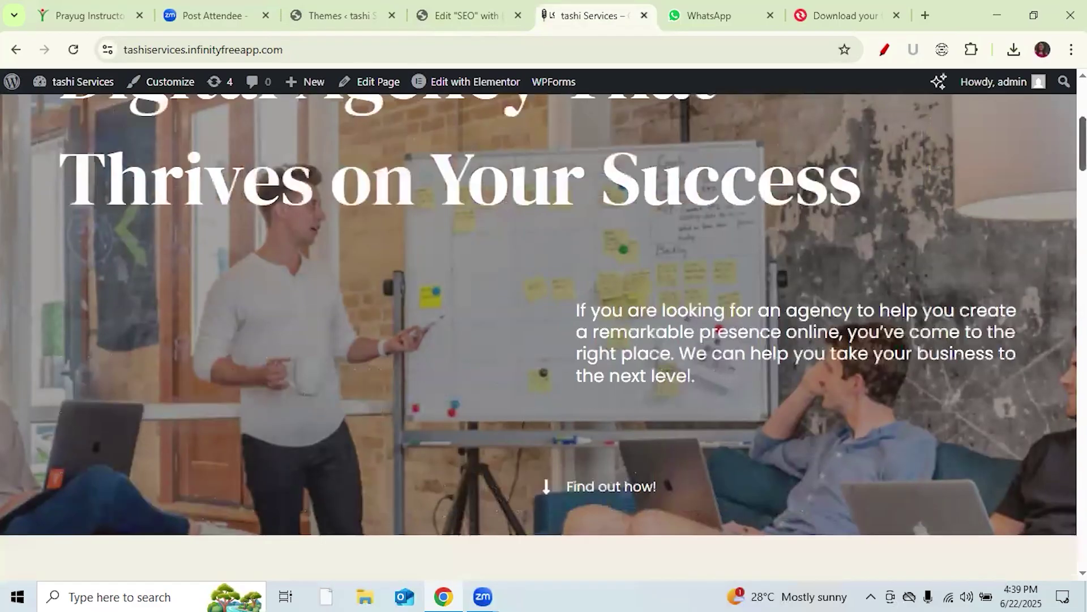
scroll(544, 334, down, 15)
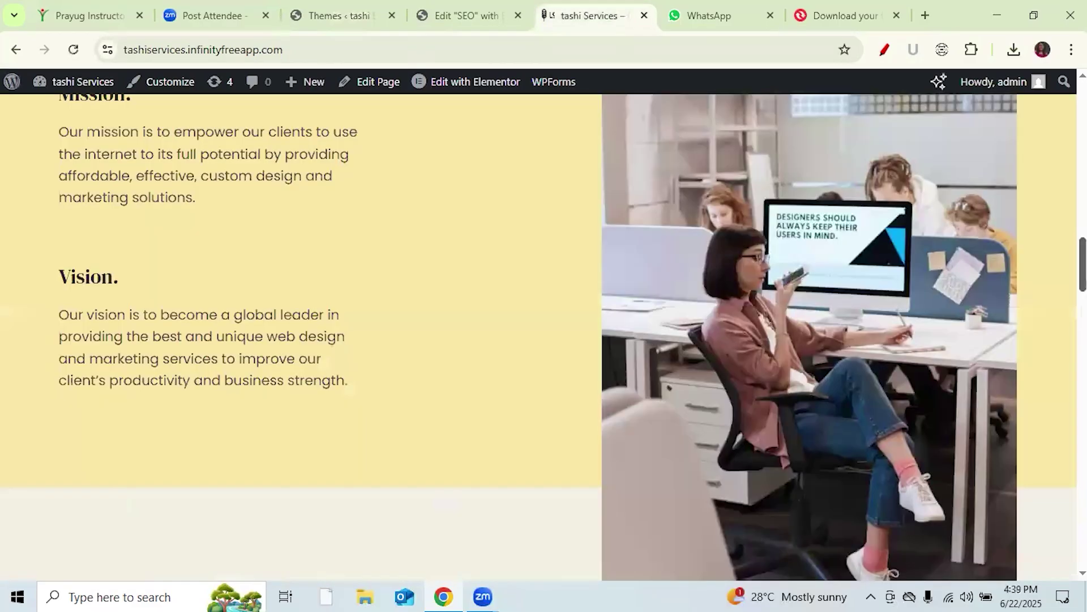
scroll(544, 334, down, 10)
scroll(544, 305, up, 10)
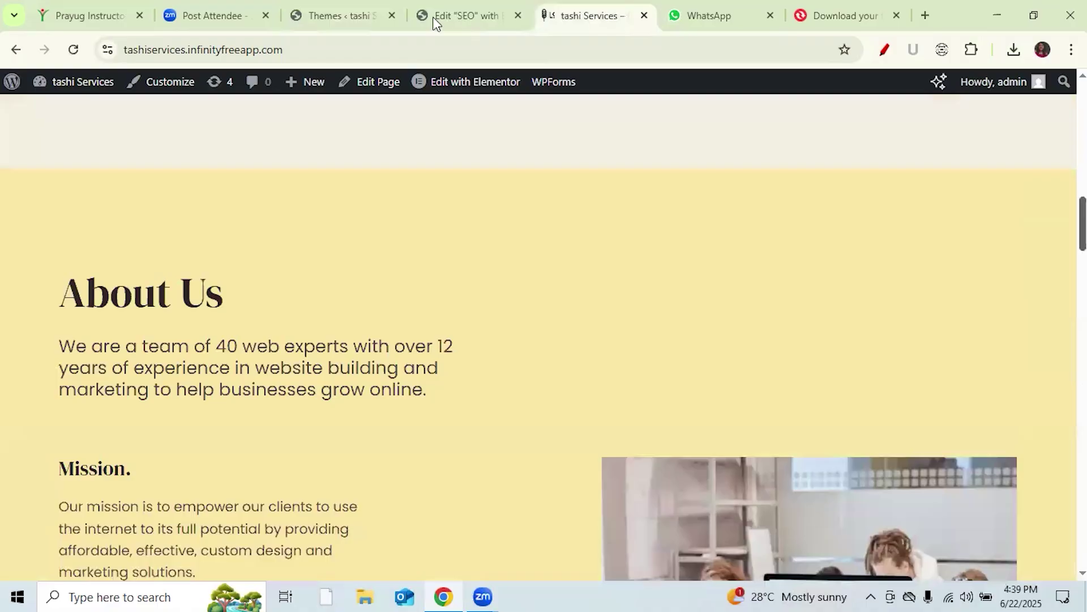
- Reopen the Customizer from the Themes page and close the WhatsApp and Convertio browser tabs
click(311, 12)
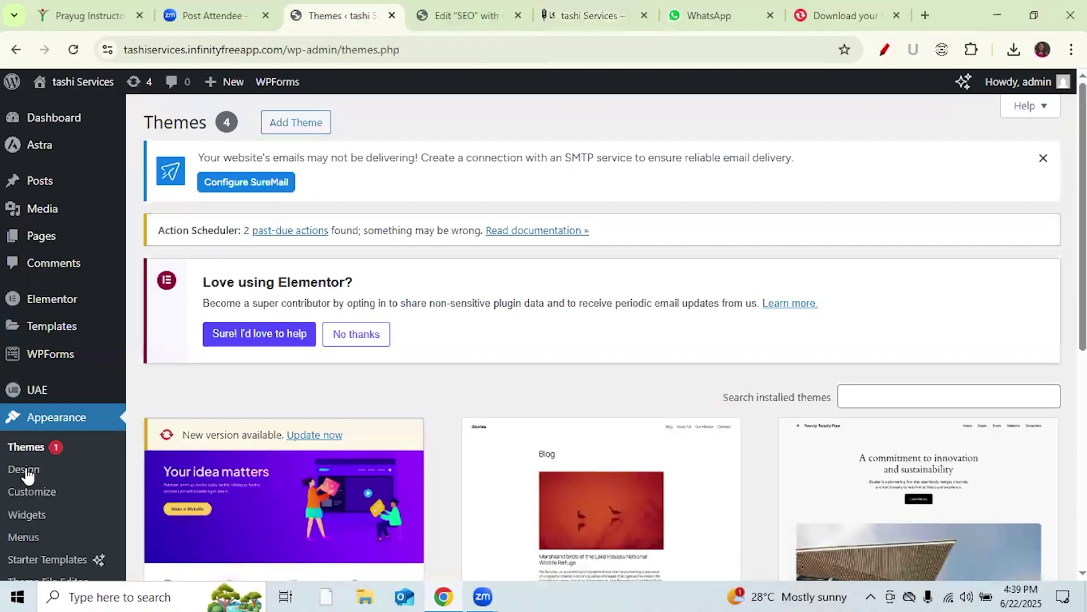
click(30, 493)
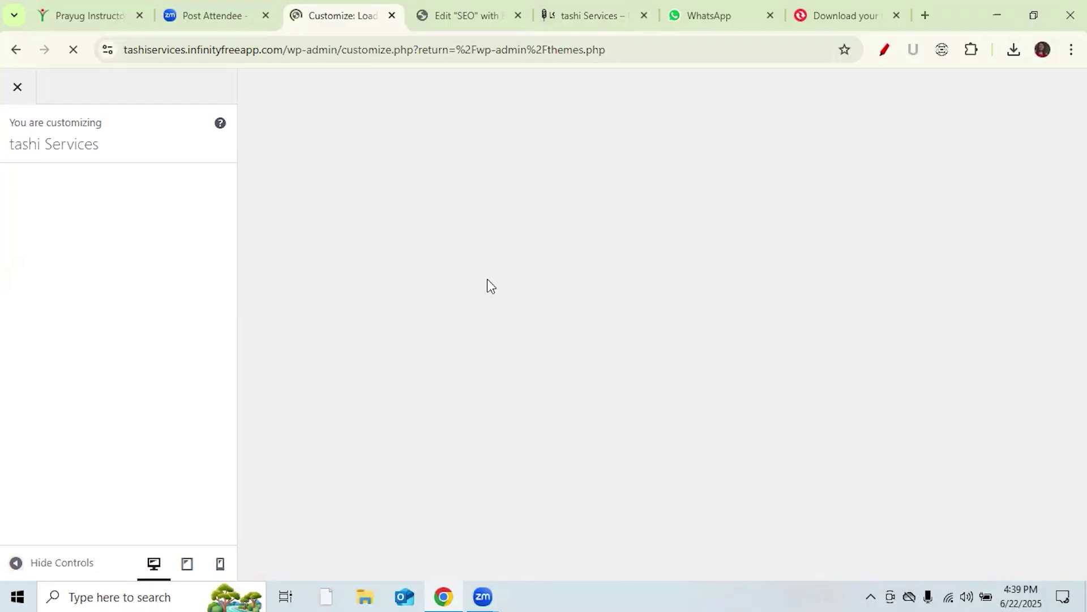
click(771, 15)
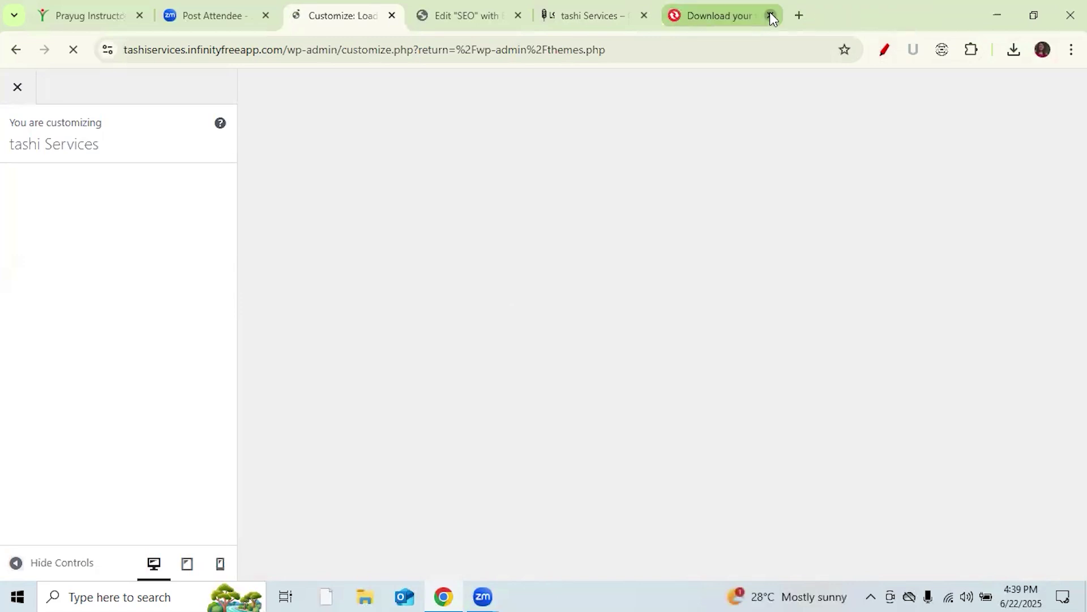
click(771, 16)
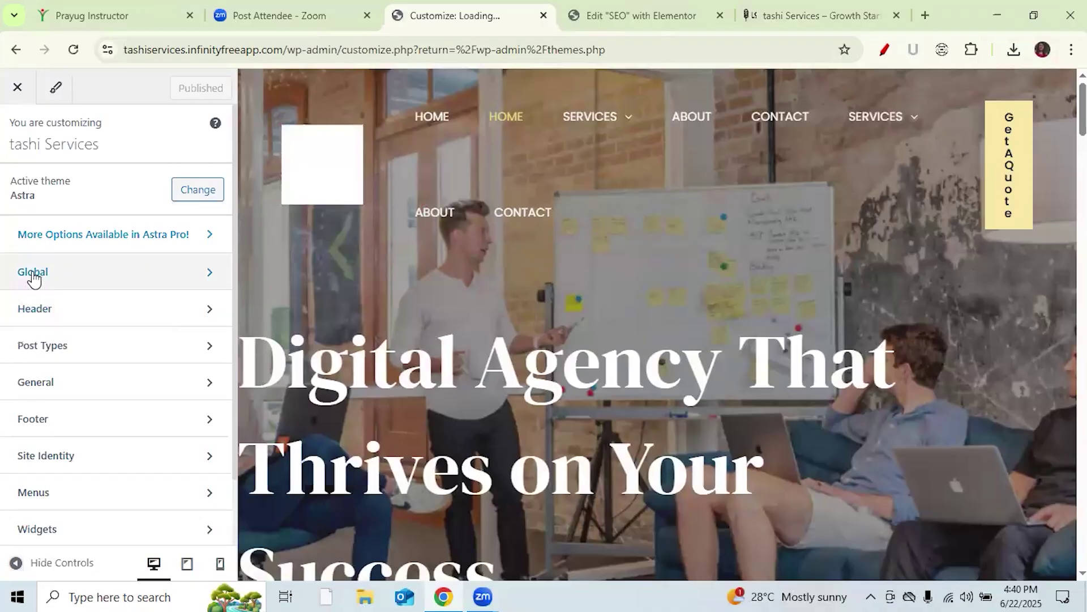
- Try several global typography presets and apply the one pairing DM Serif Display headings with Work Sans body text
click(205, 271)
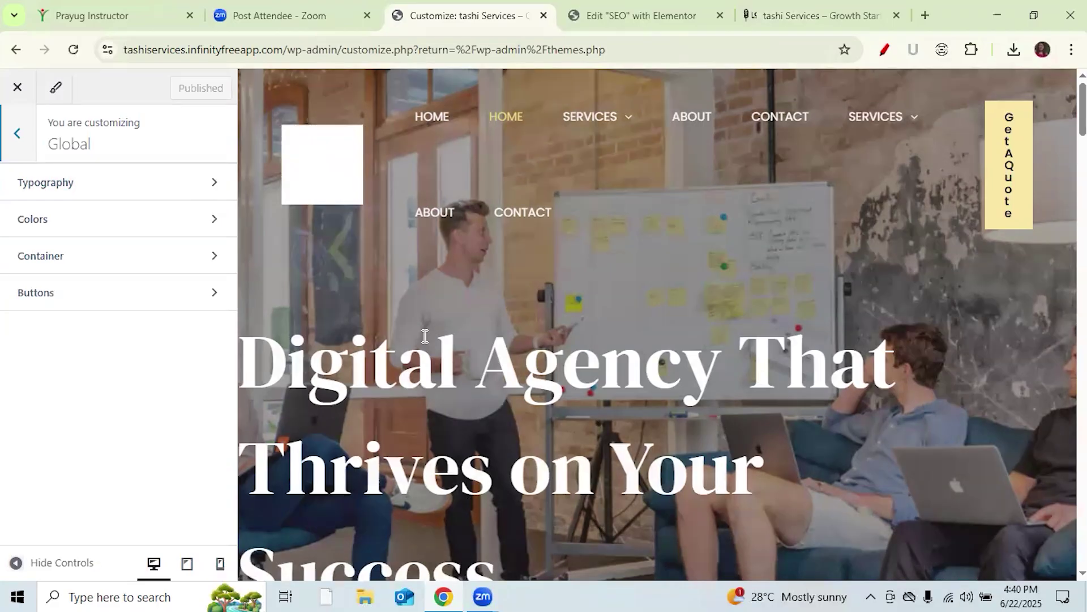
click(122, 184)
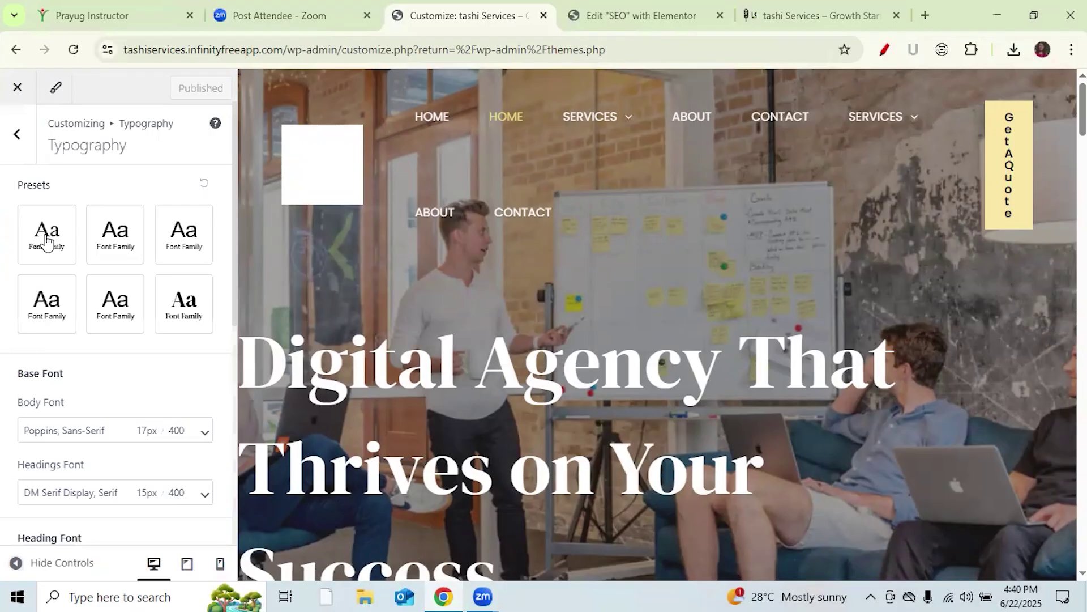
click(47, 241)
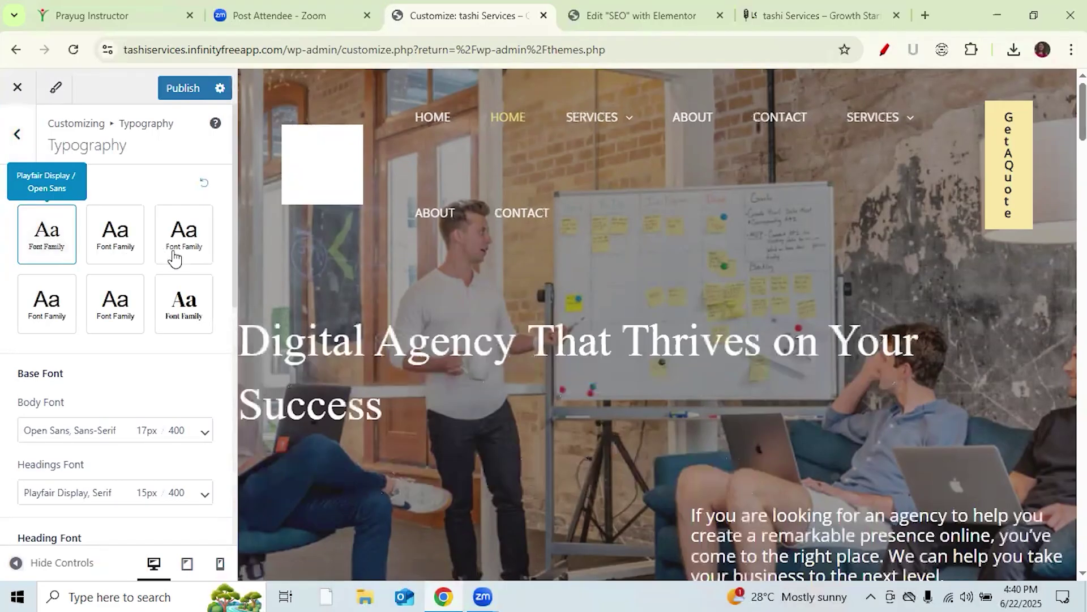
click(115, 235)
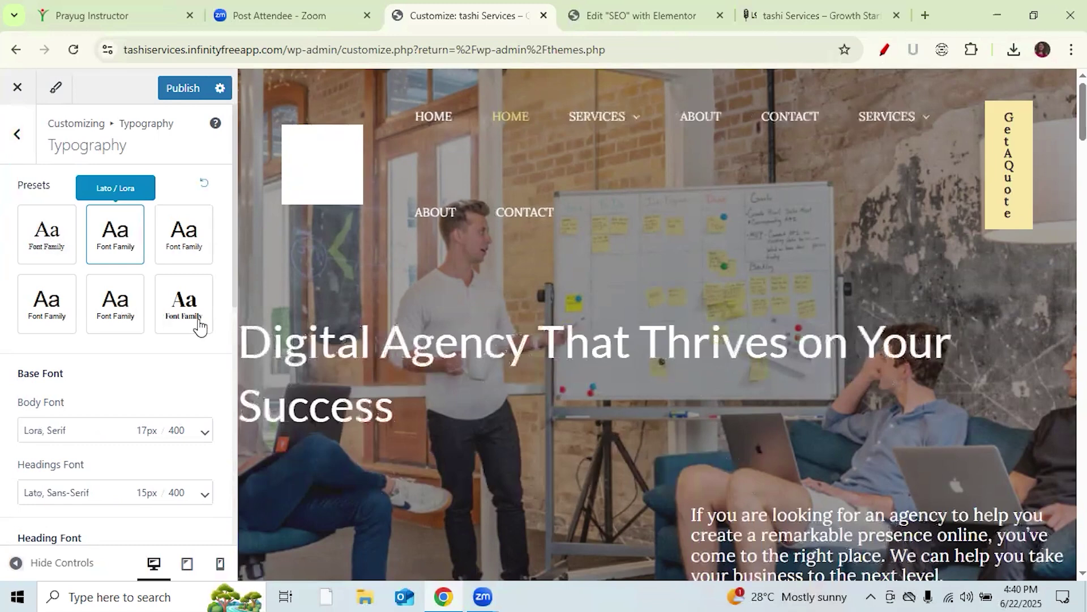
click(118, 320)
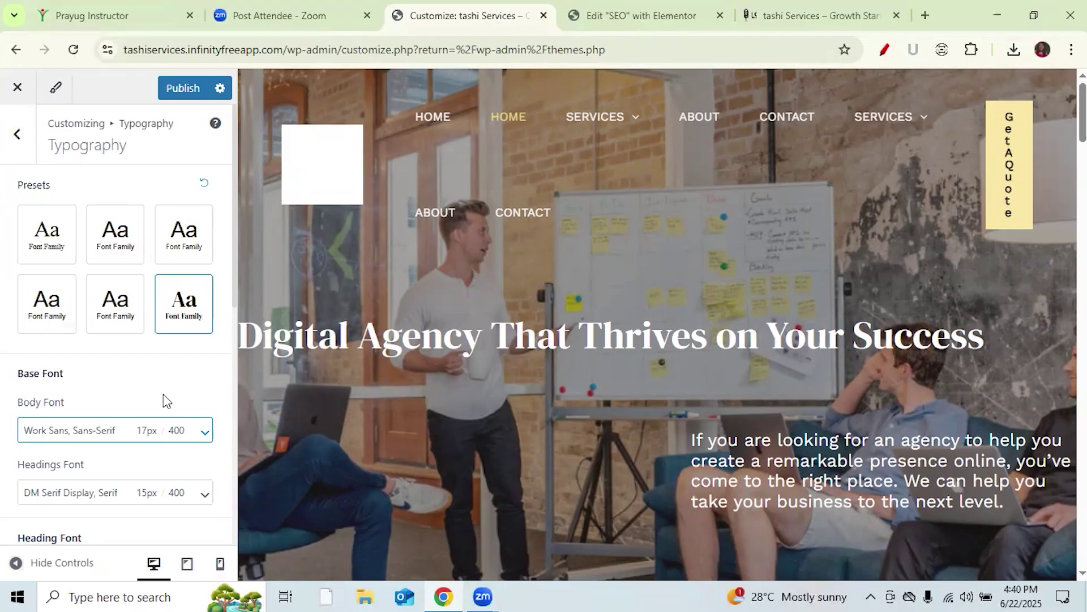
- Review the global heading font settings and set the paragraph bottom margin to 2.67 em
scroll(232, 352, down, 1)
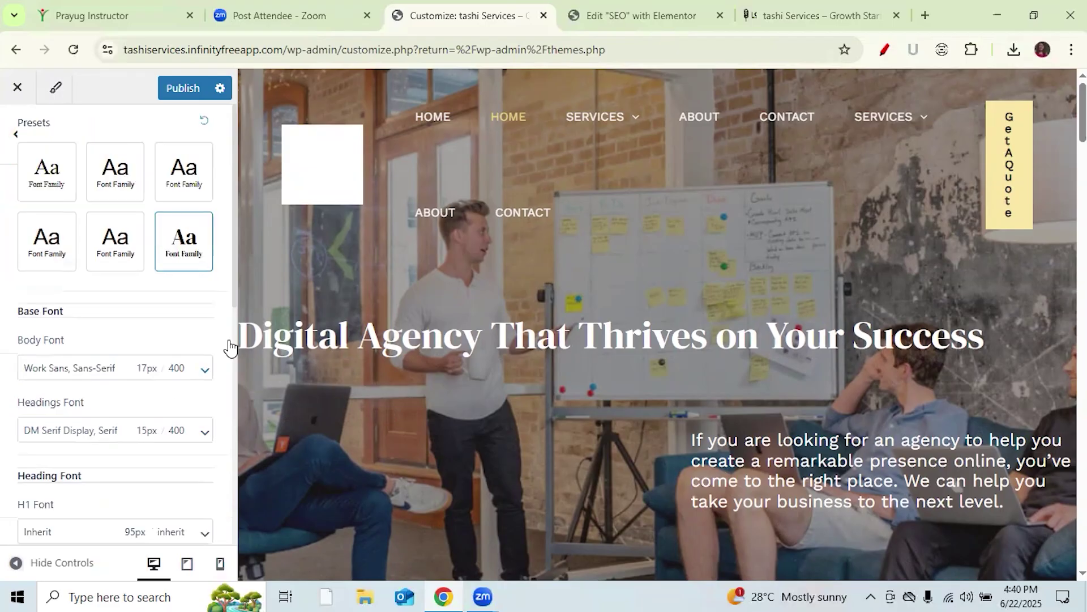
scroll(201, 291, down, 1)
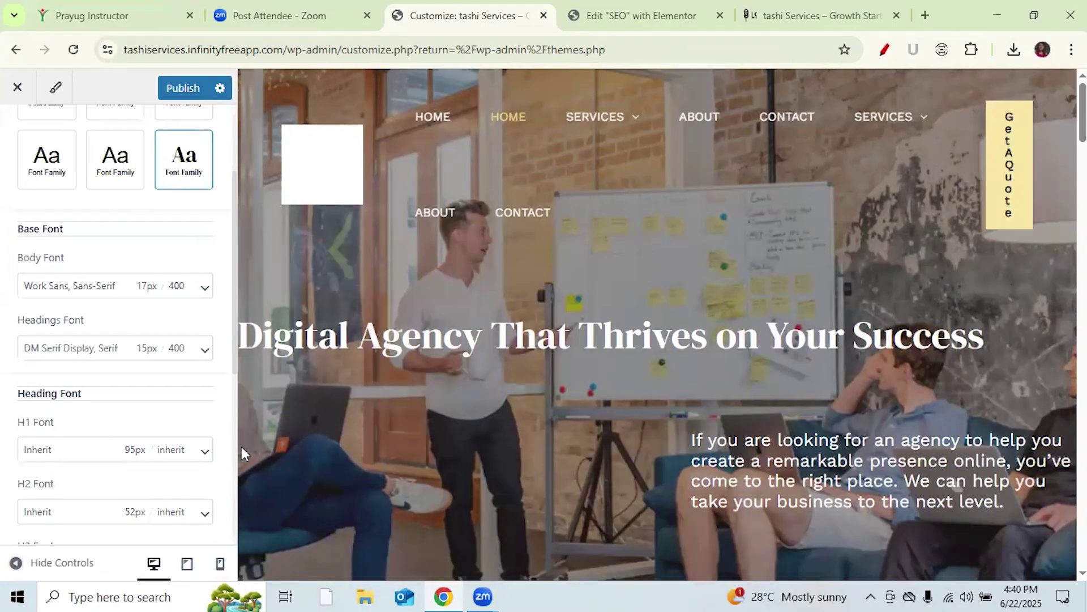
scroll(99, 470, down, 4)
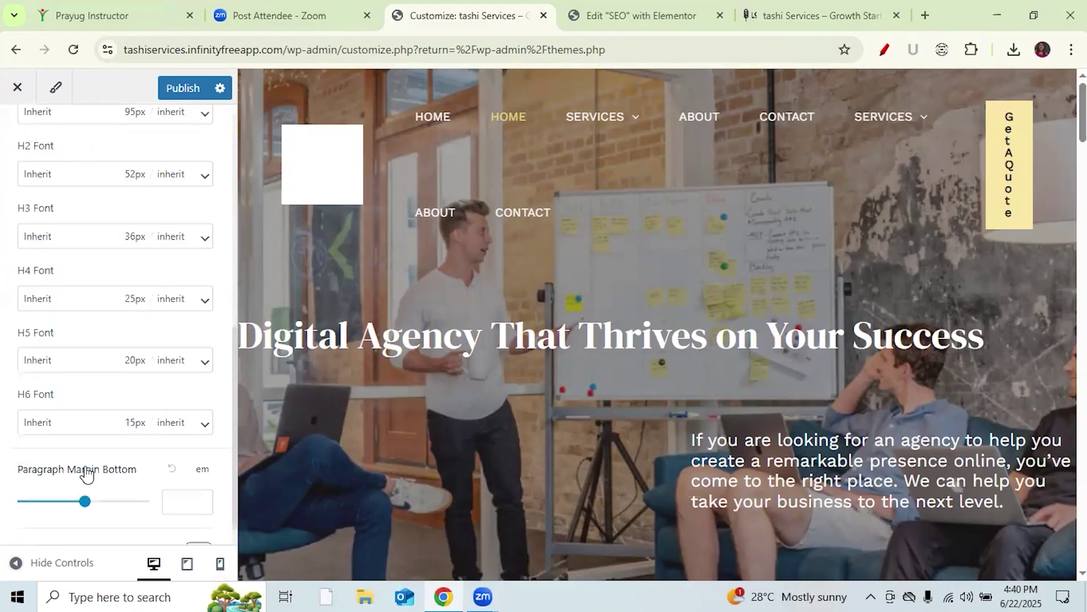
scroll(100, 476, down, 1)
drag(100, 475, 82, 470)
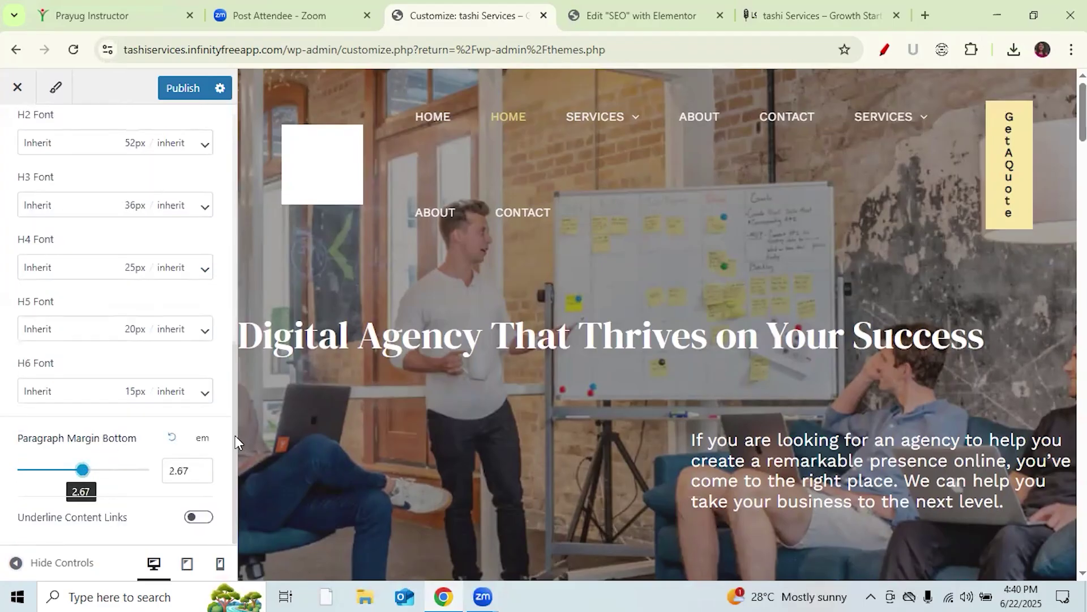
scroll(226, 334, up, 5)
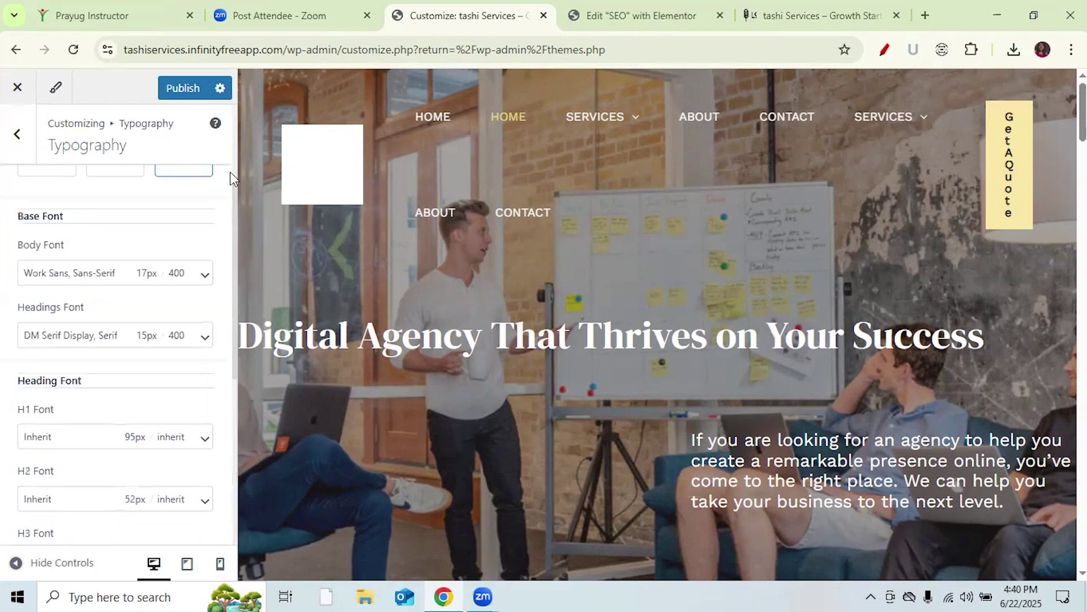
scroll(19, 131, up, 2)
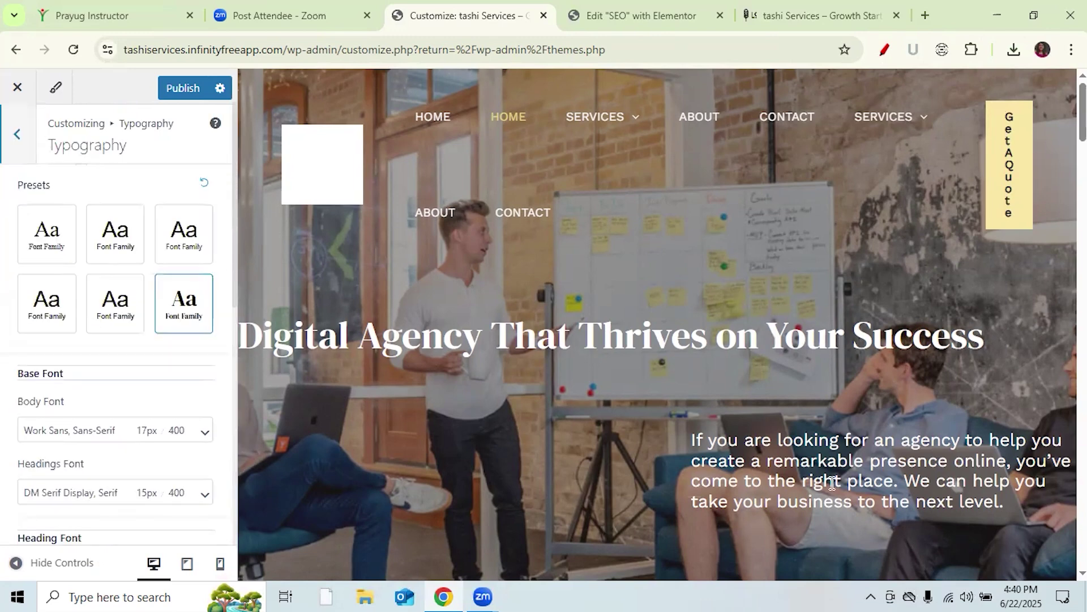
- Apply the Dark palette in the global color settings
click(12, 139)
click(89, 225)
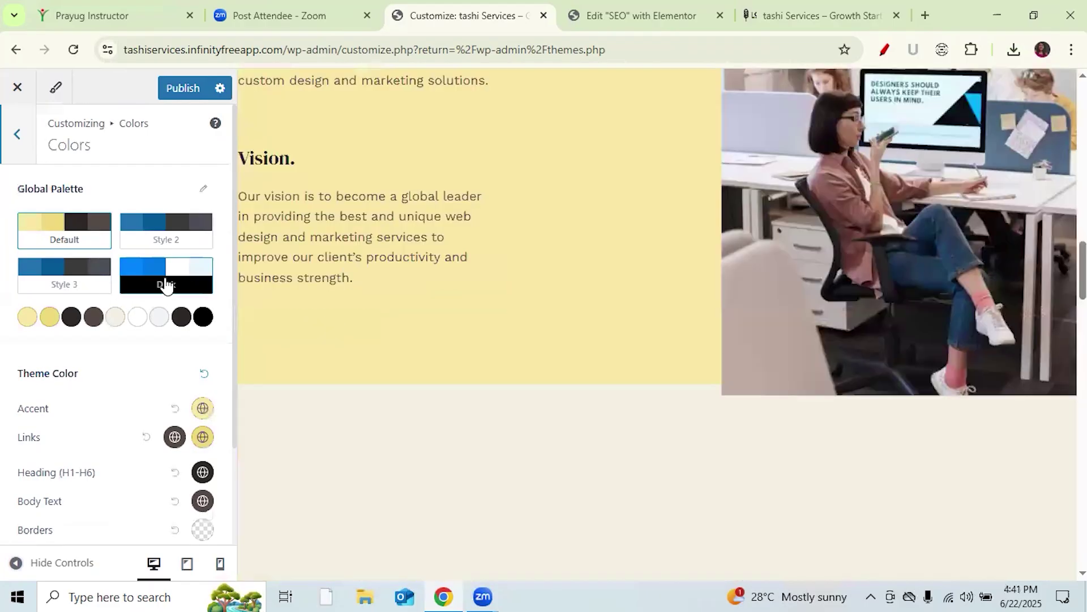
click(166, 285)
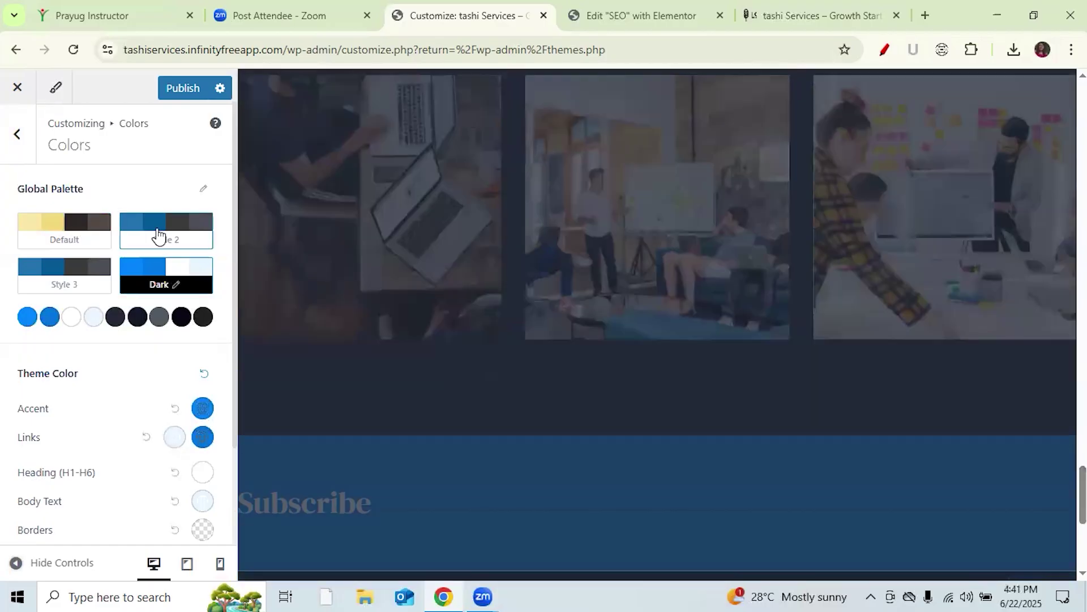
- Apply the Style 2 global palette and try different blue shades for the theme's accent color
click(158, 235)
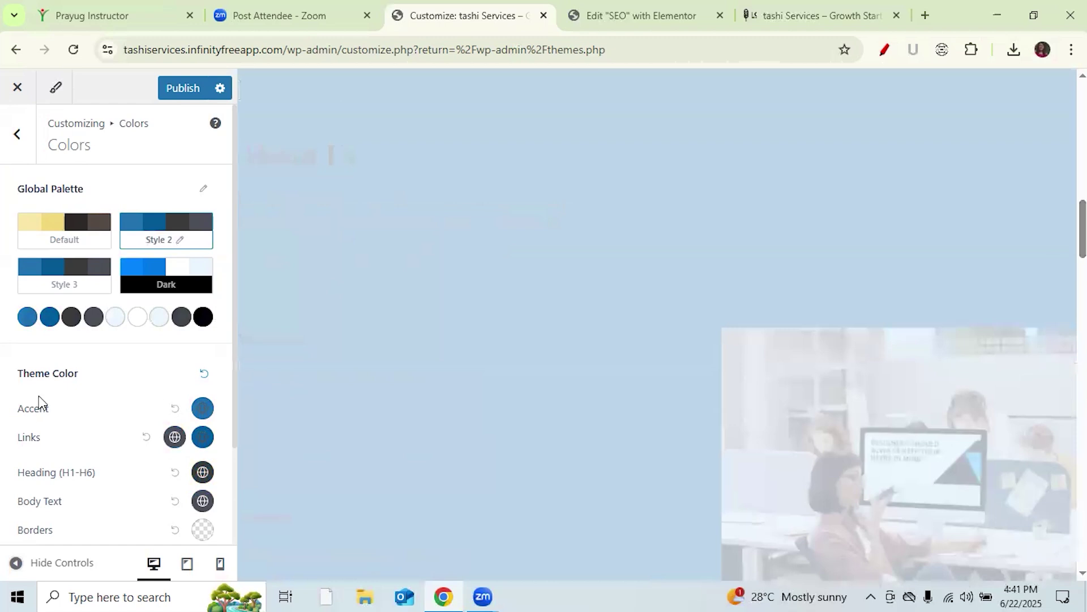
click(203, 408)
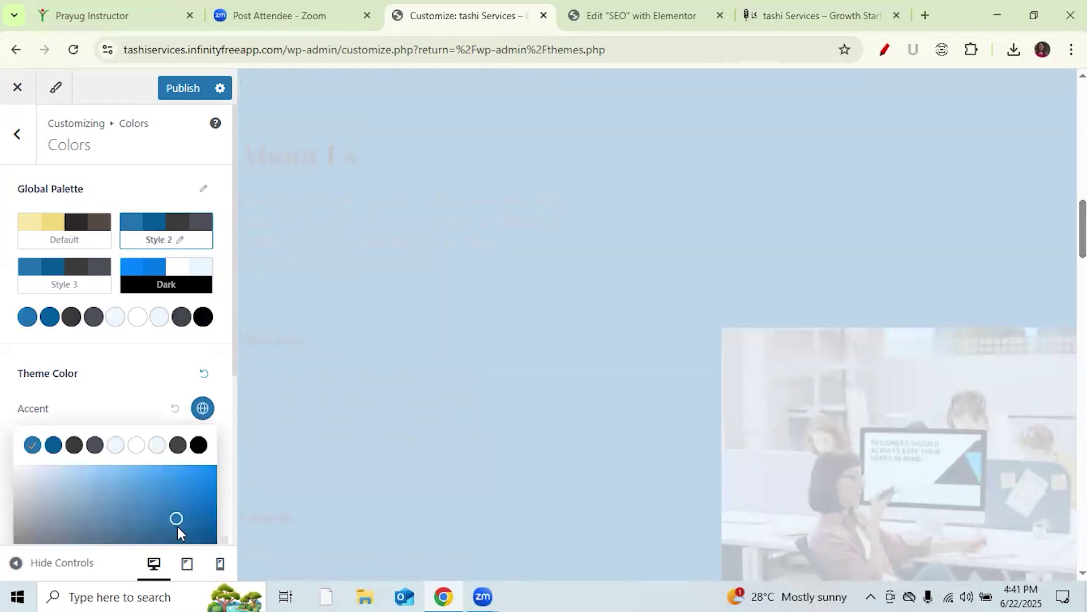
scroll(202, 461, down, 2)
click(196, 461)
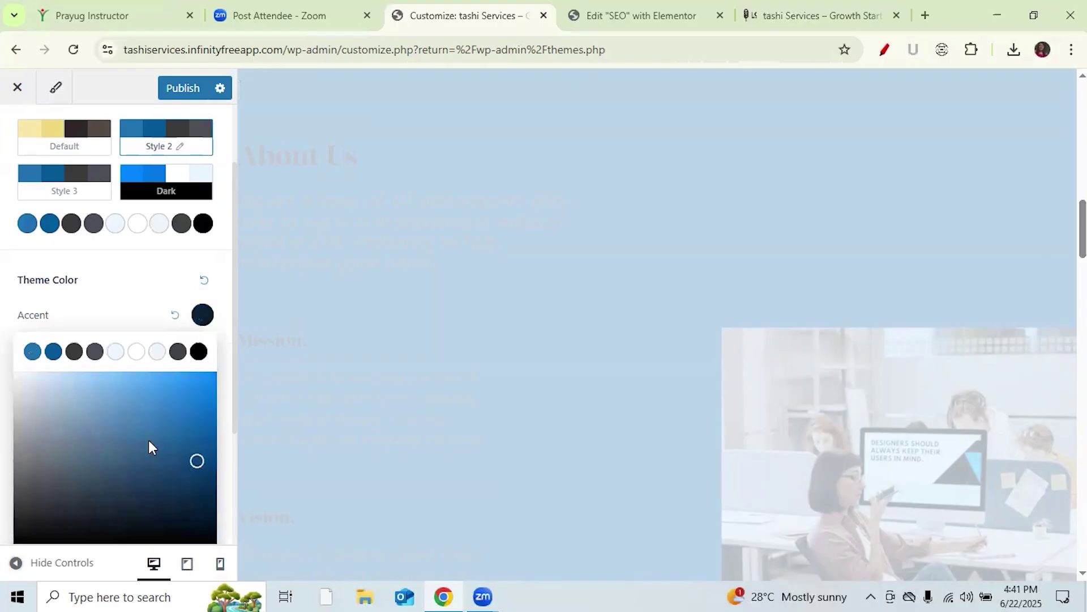
drag(129, 434, 124, 509)
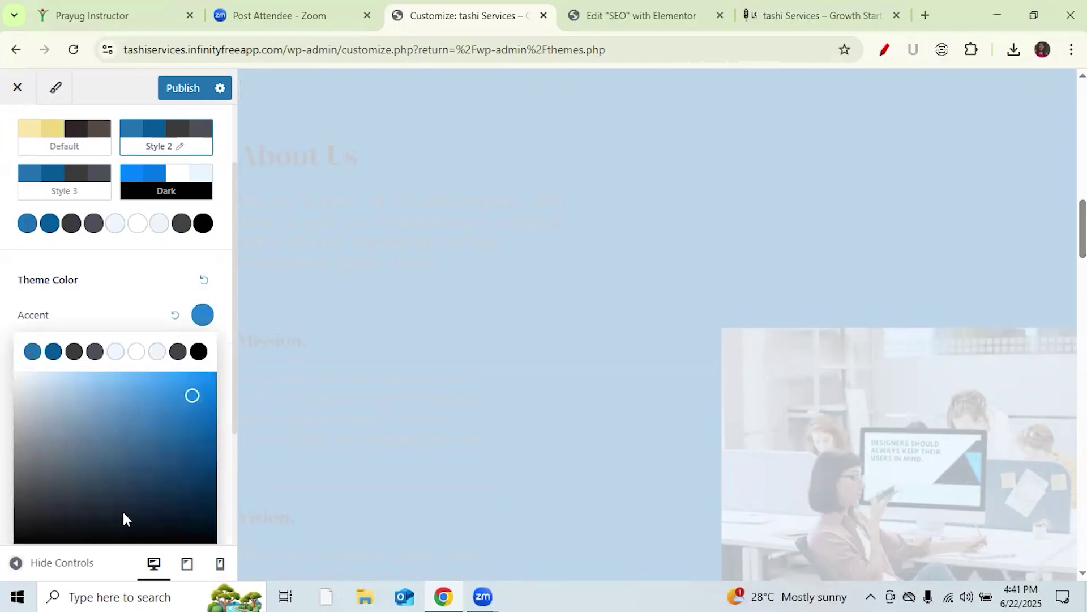
- Close the Customizer without saving its changes and reopen it from the Themes page
click(15, 90)
click(15, 90)
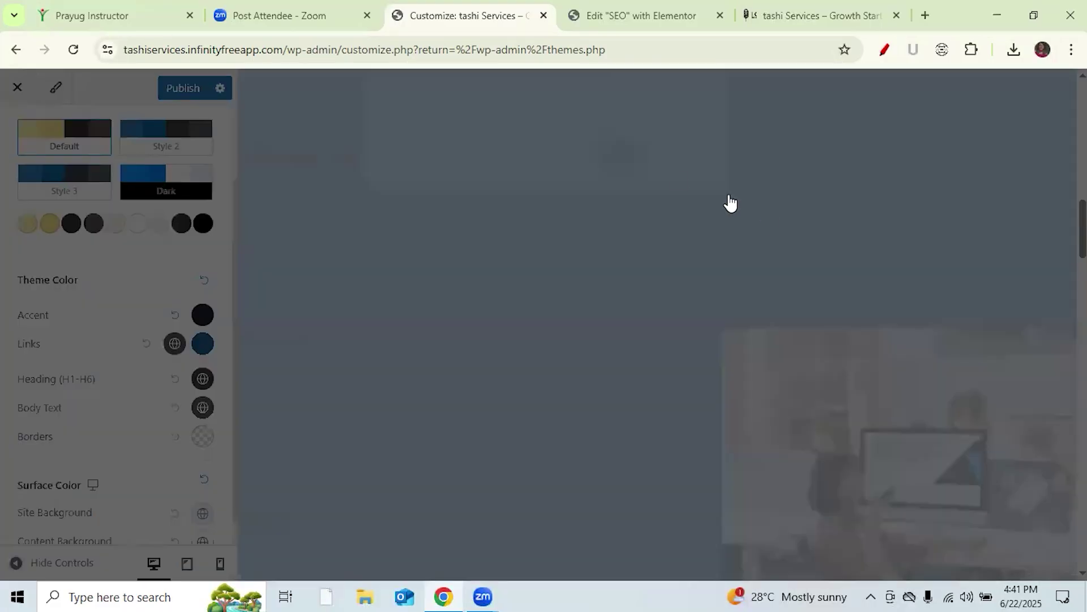
click(614, 168)
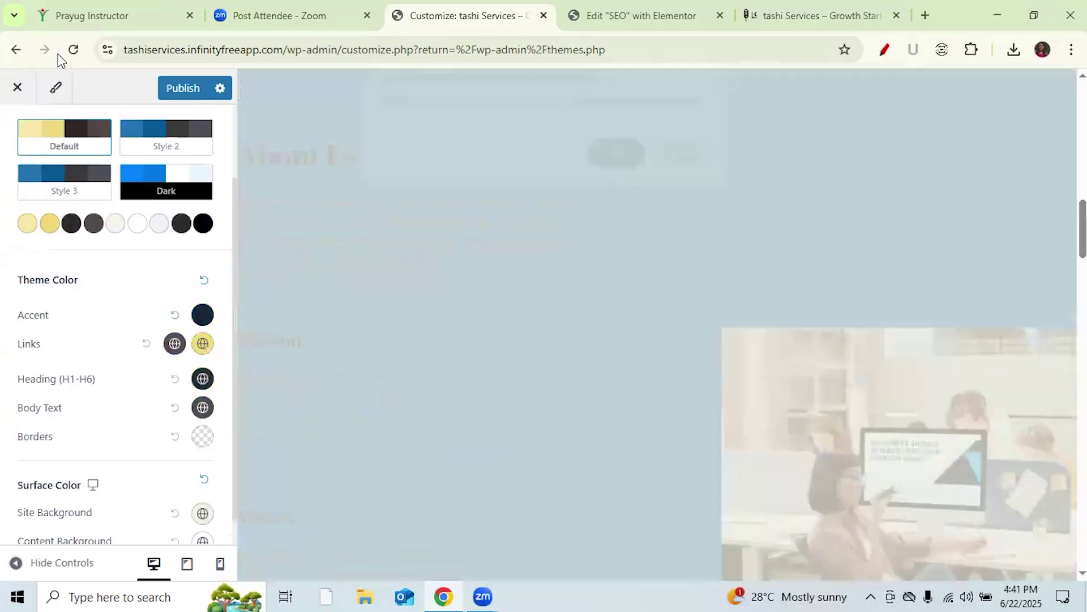
click(16, 90)
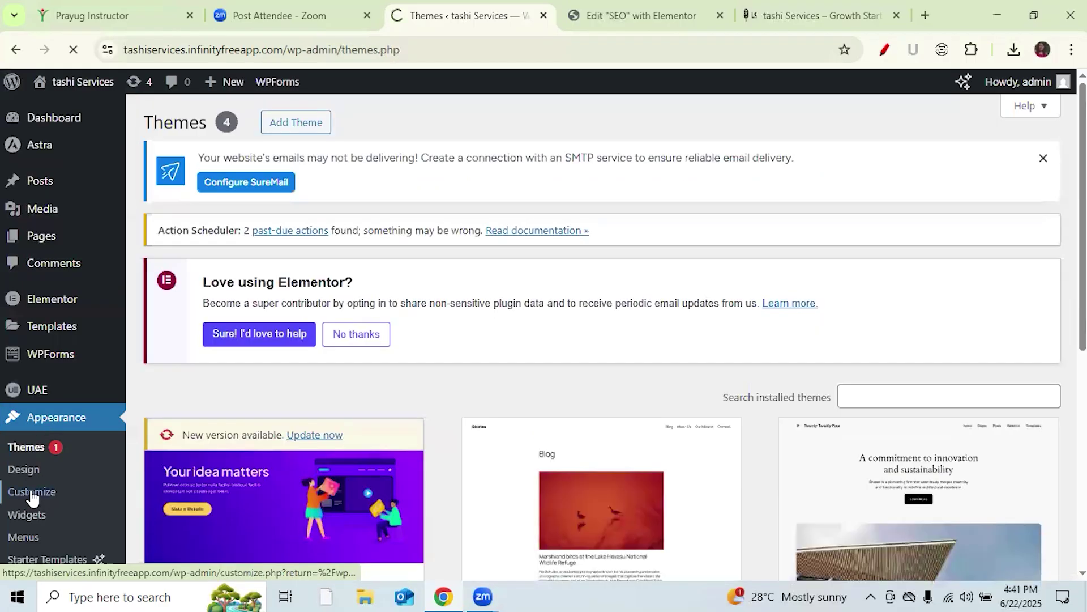
click(32, 492)
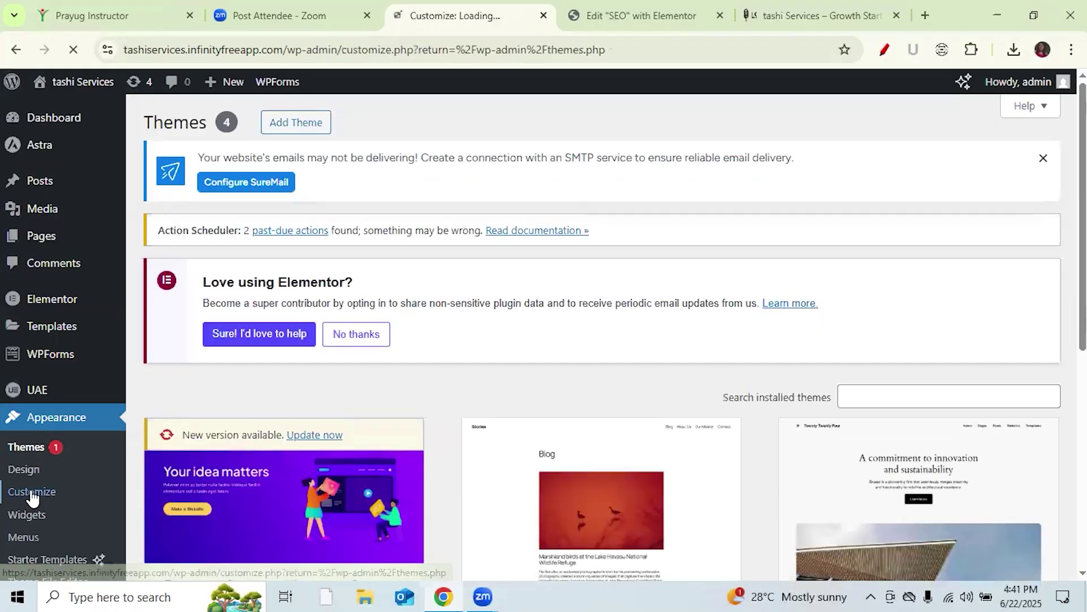
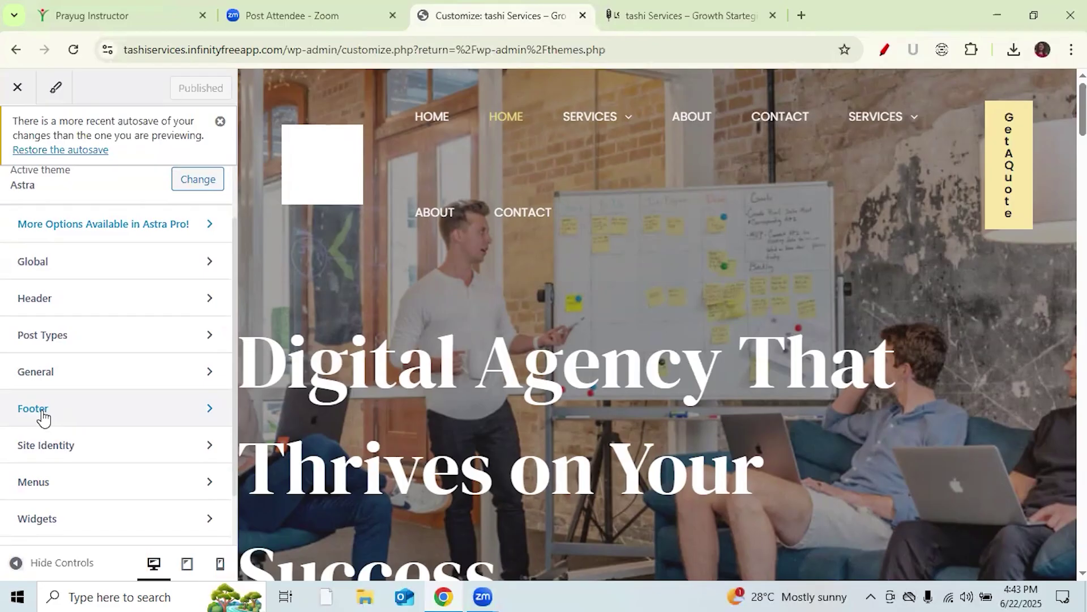
- Examine the text of the Copyright element in the footer settings, and return to the footer elements
click(44, 418)
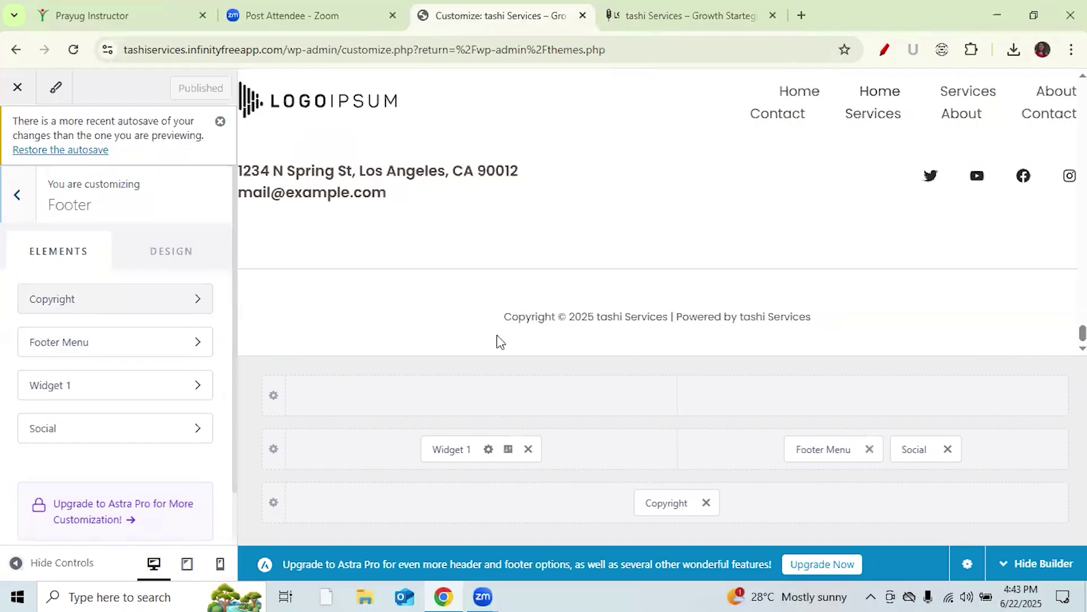
shift+click(546, 324)
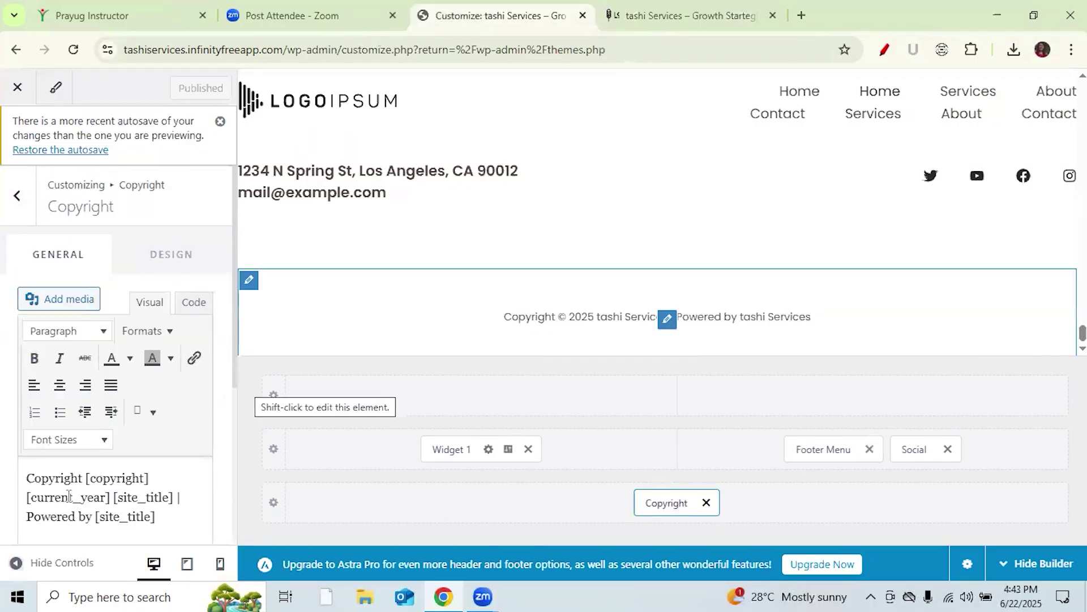
click(112, 513)
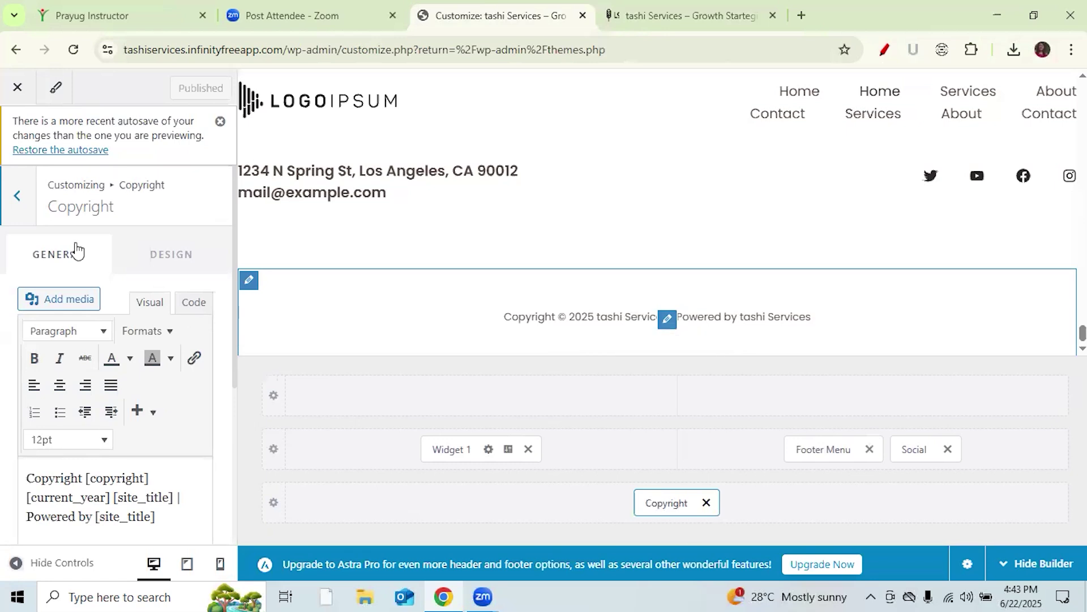
click(17, 195)
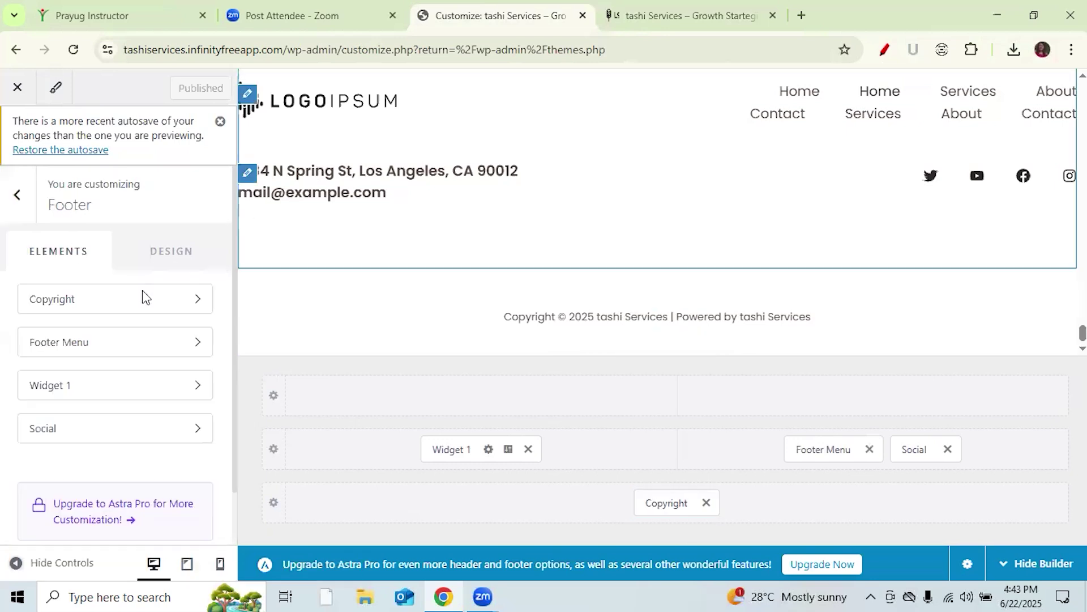
- Go from the Footer Menu settings to the menu locations and assign the Navigation menu to the Secondary Menu location
click(134, 342)
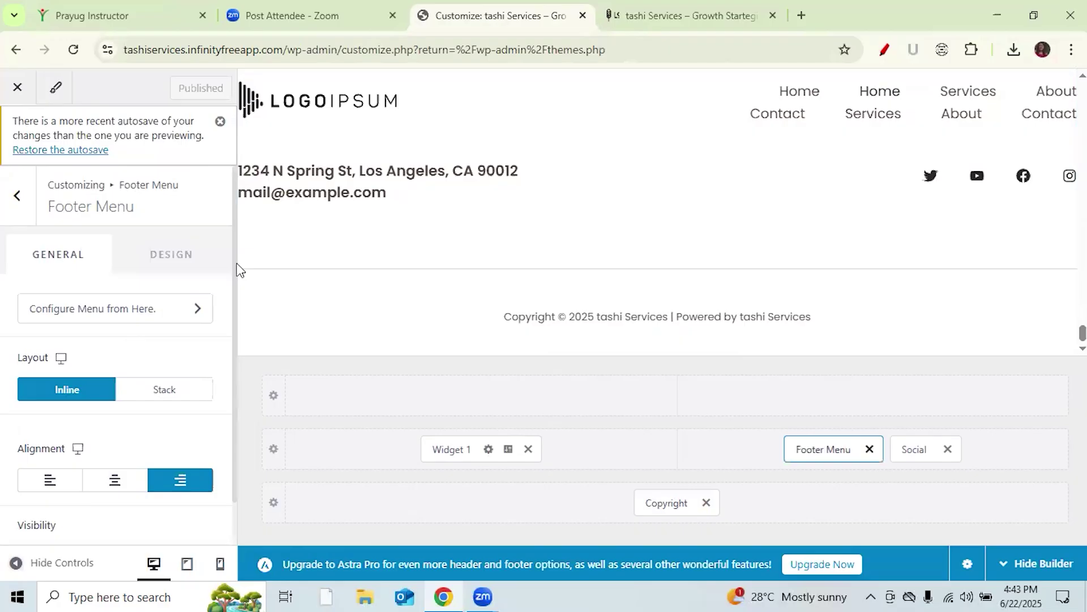
scroll(235, 328, down, 1)
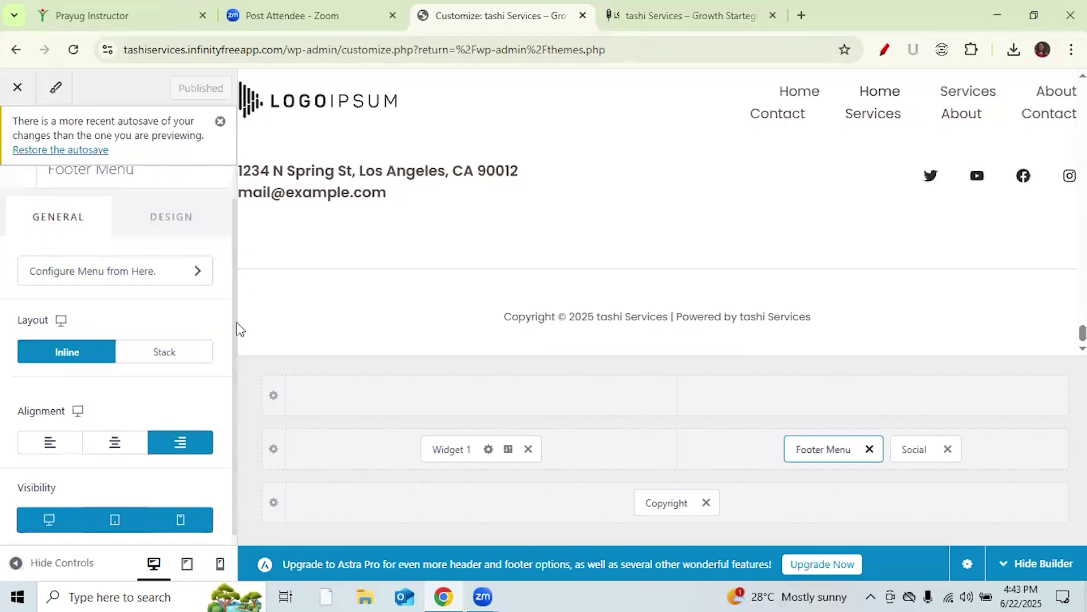
click(190, 263)
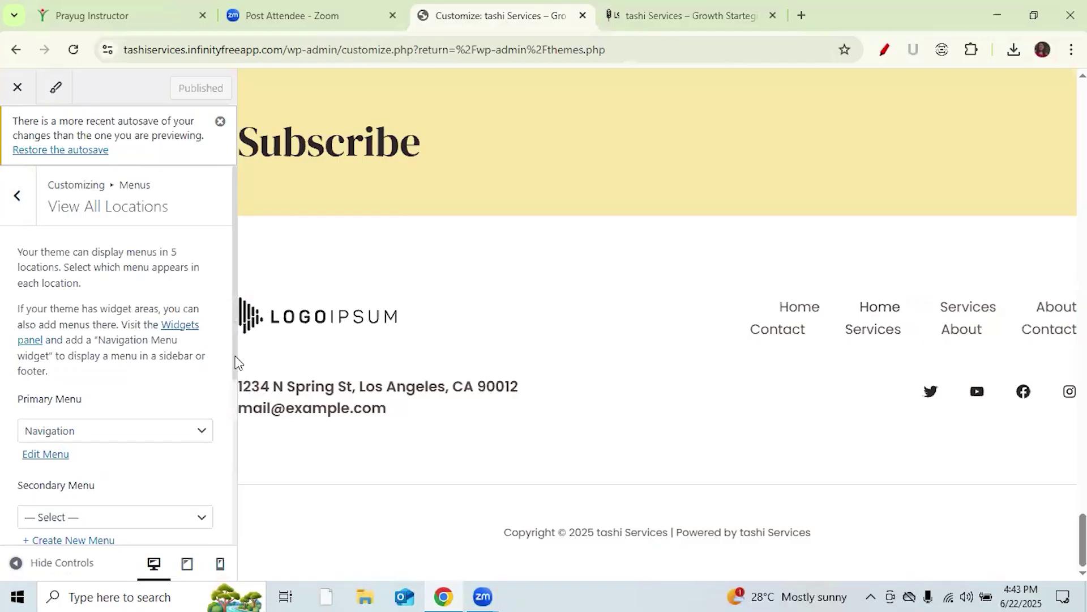
scroll(233, 393, down, 2)
scroll(239, 438, down, 2)
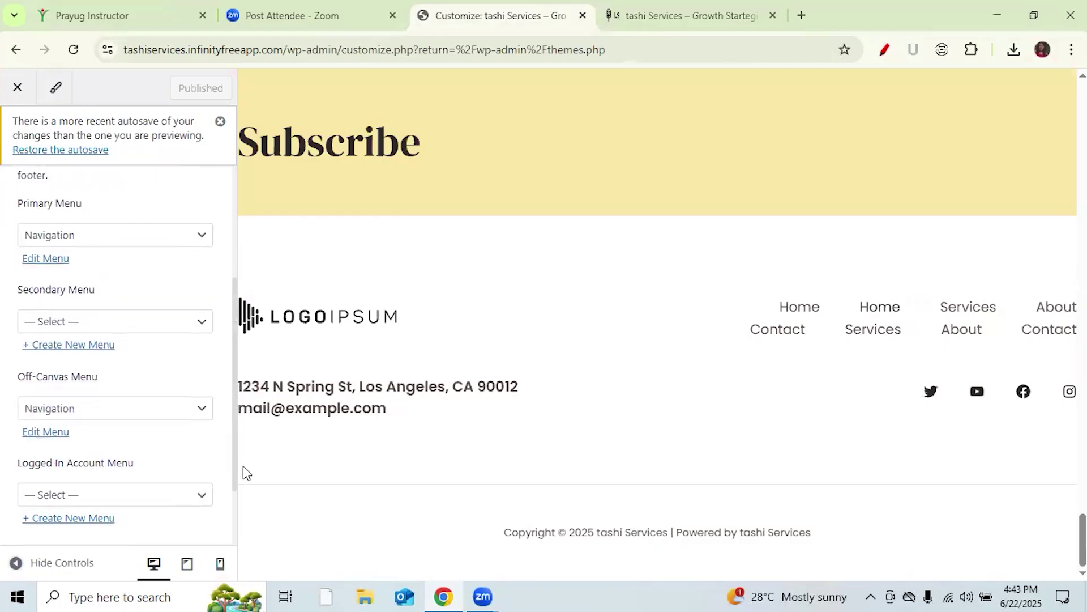
click(206, 321)
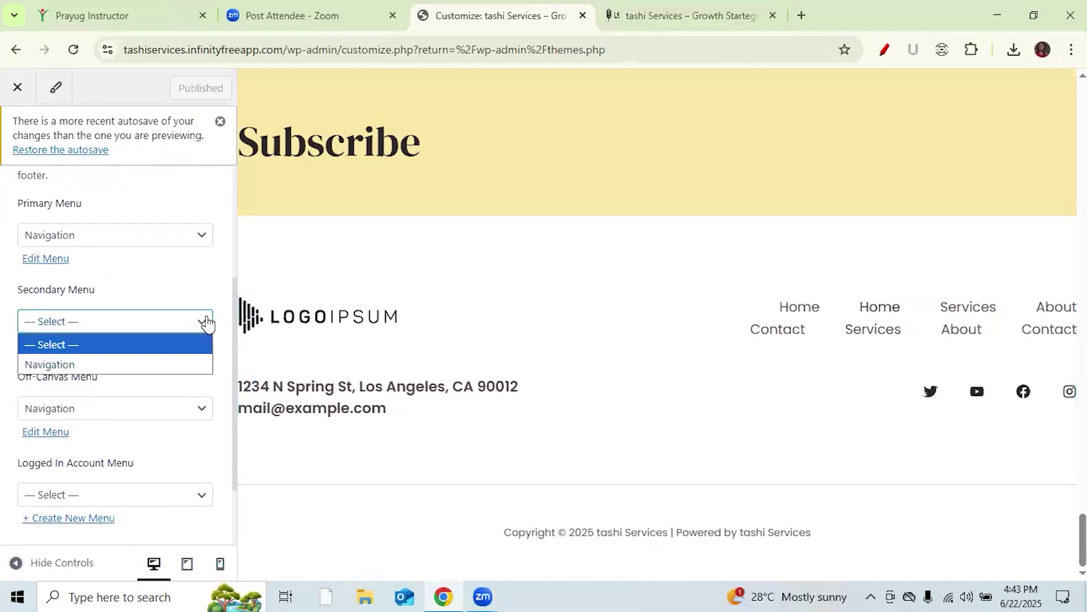
click(140, 365)
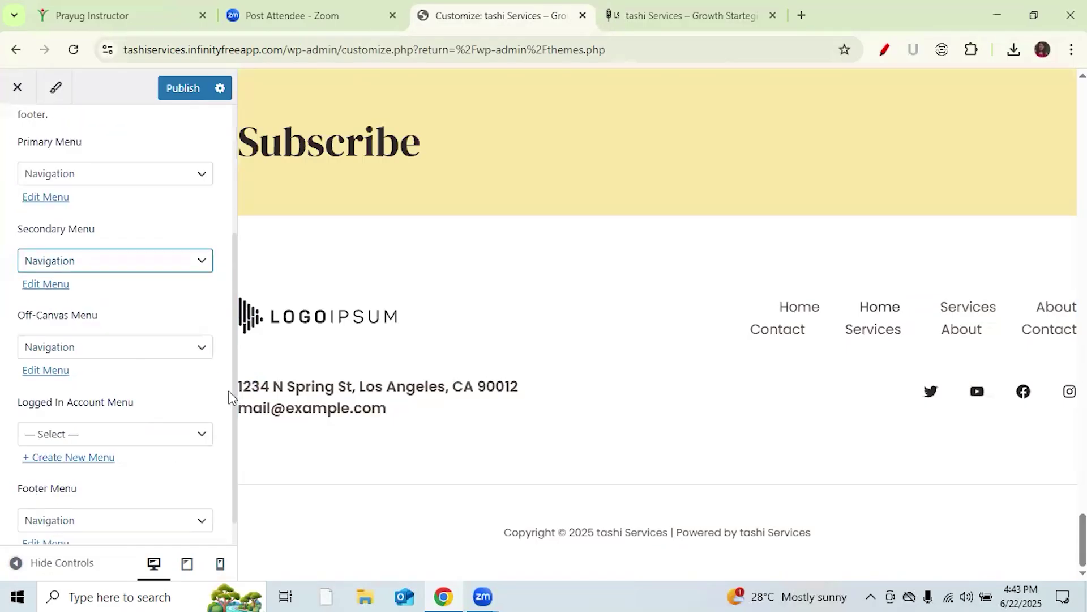
- Check which menu the Footer Menu location uses and review the items of the Navigation menu
scroll(223, 504, down, 1)
click(204, 498)
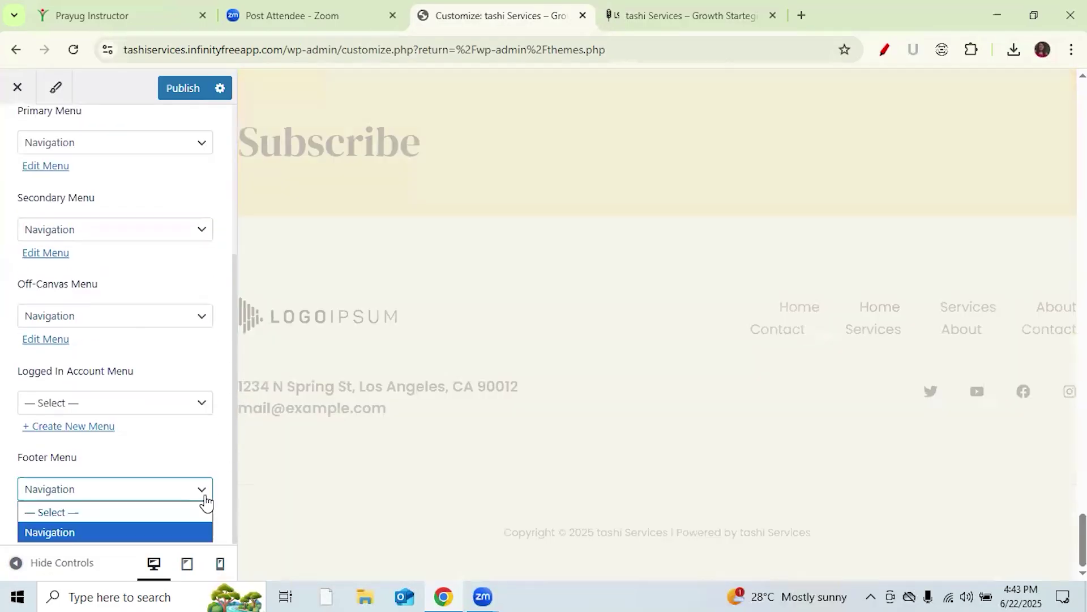
click(232, 441)
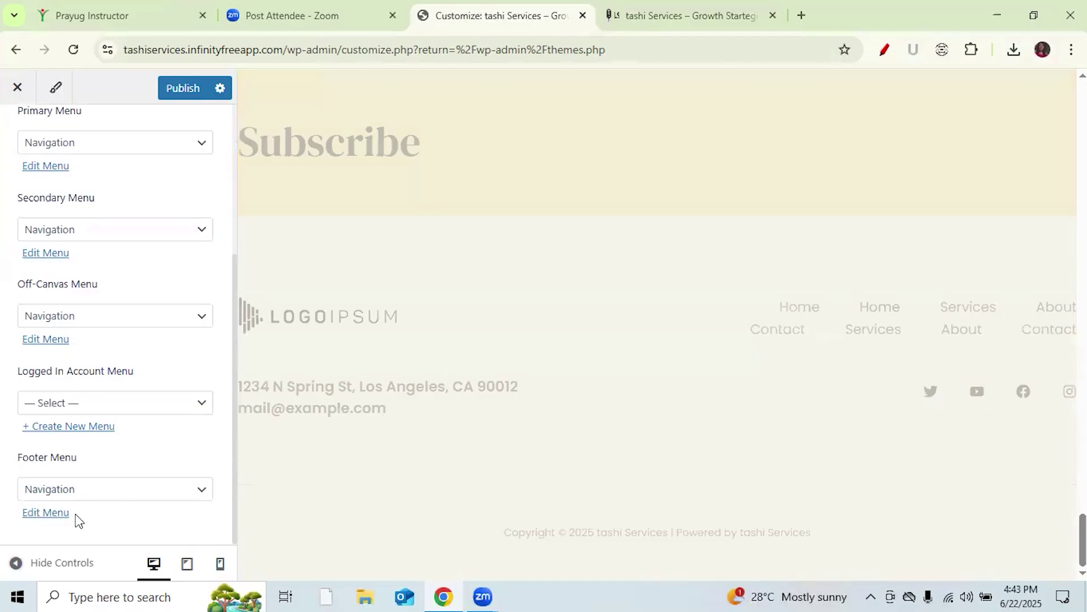
click(57, 513)
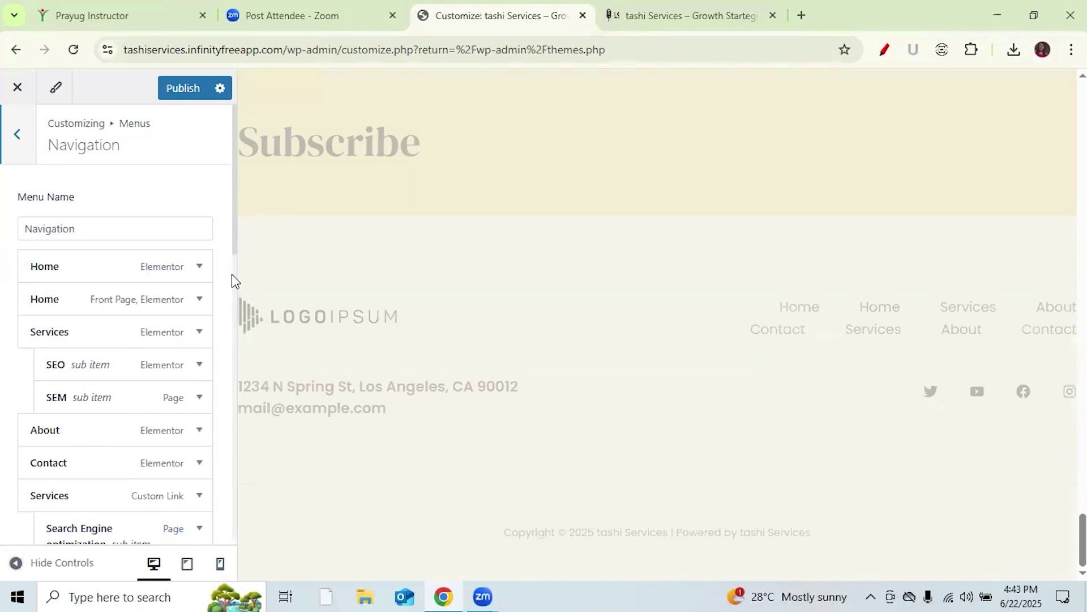
scroll(230, 335, down, 8)
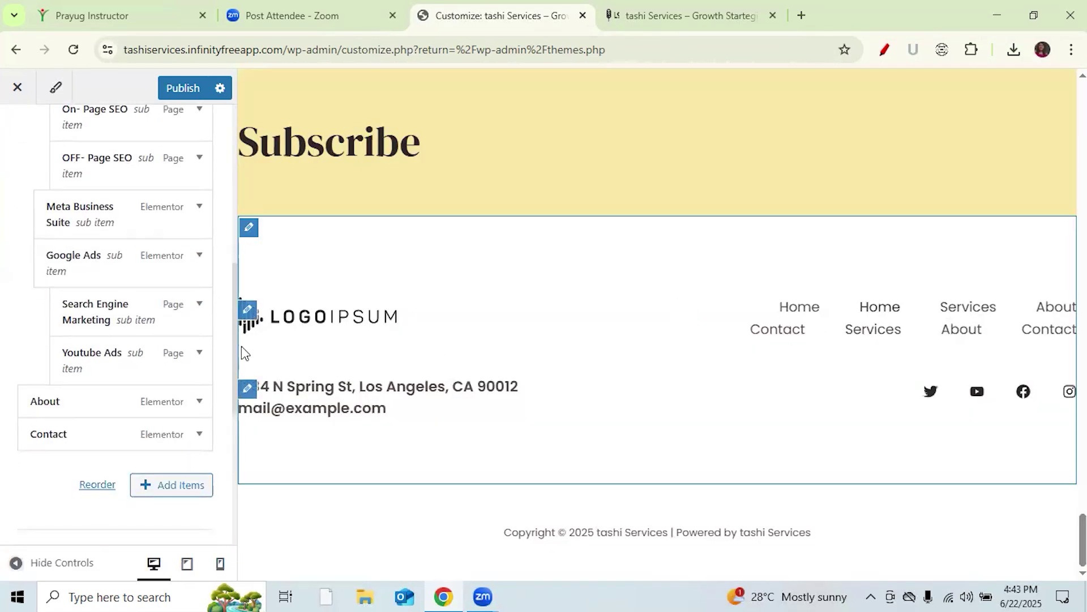
scroll(230, 420, down, 5)
scroll(236, 169, up, 15)
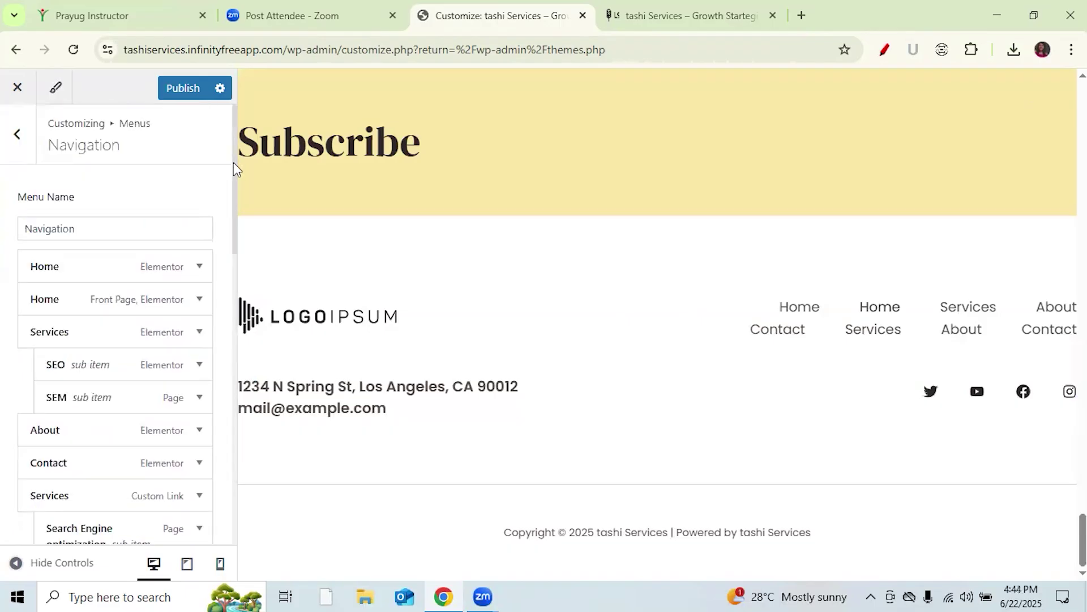
- Return to the footer settings and open the Social element's icon list
click(19, 136)
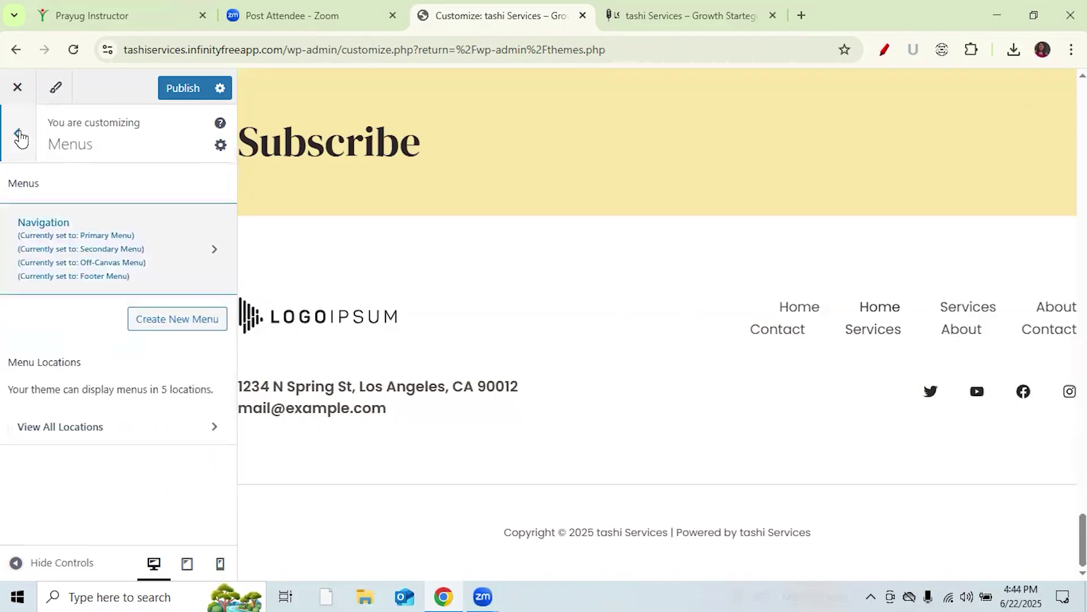
click(20, 137)
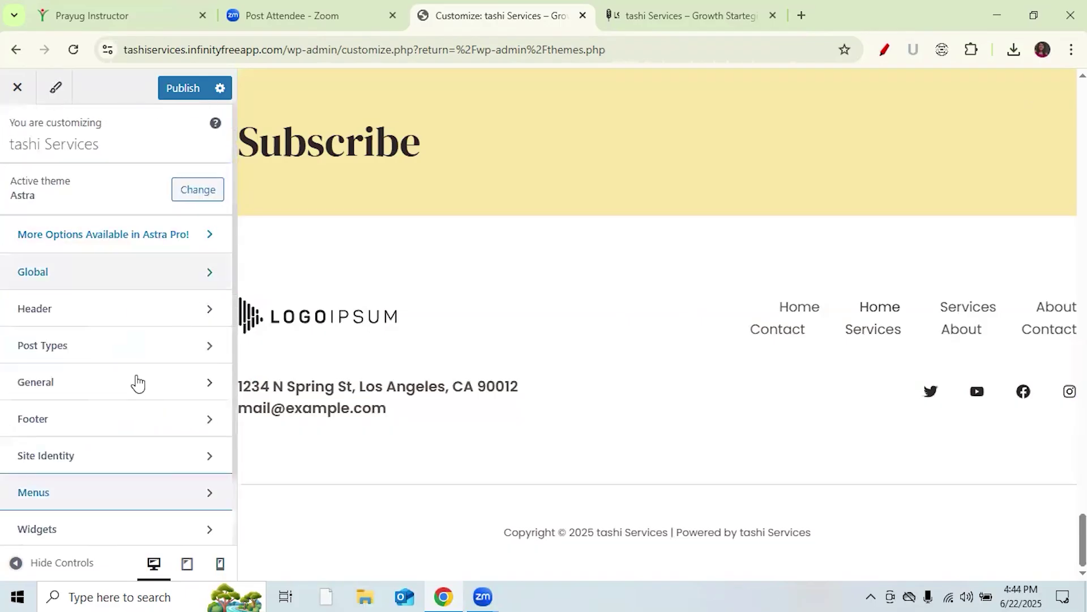
click(102, 424)
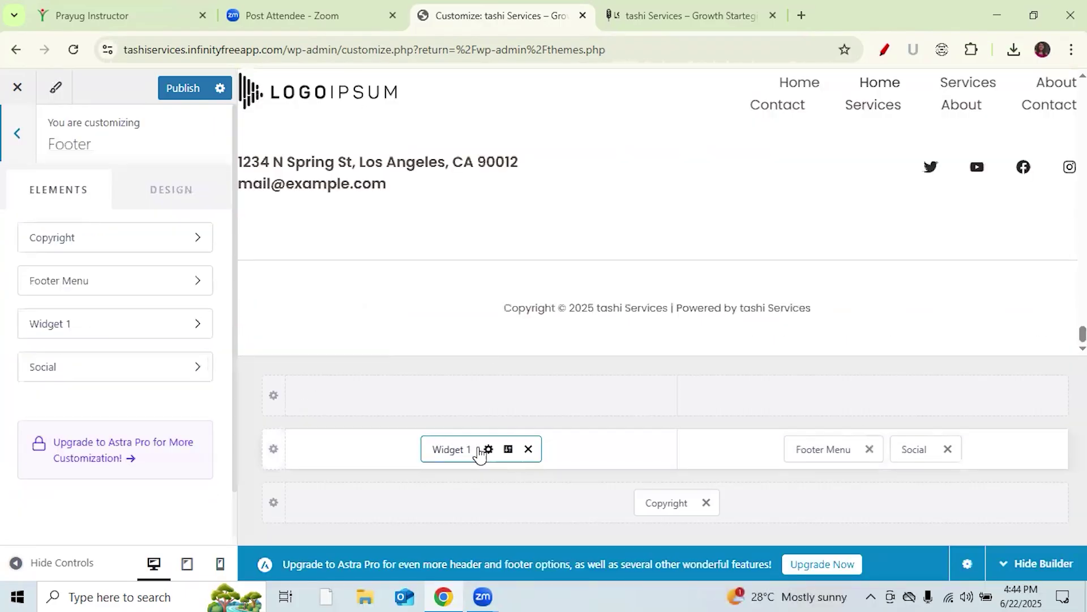
click(115, 371)
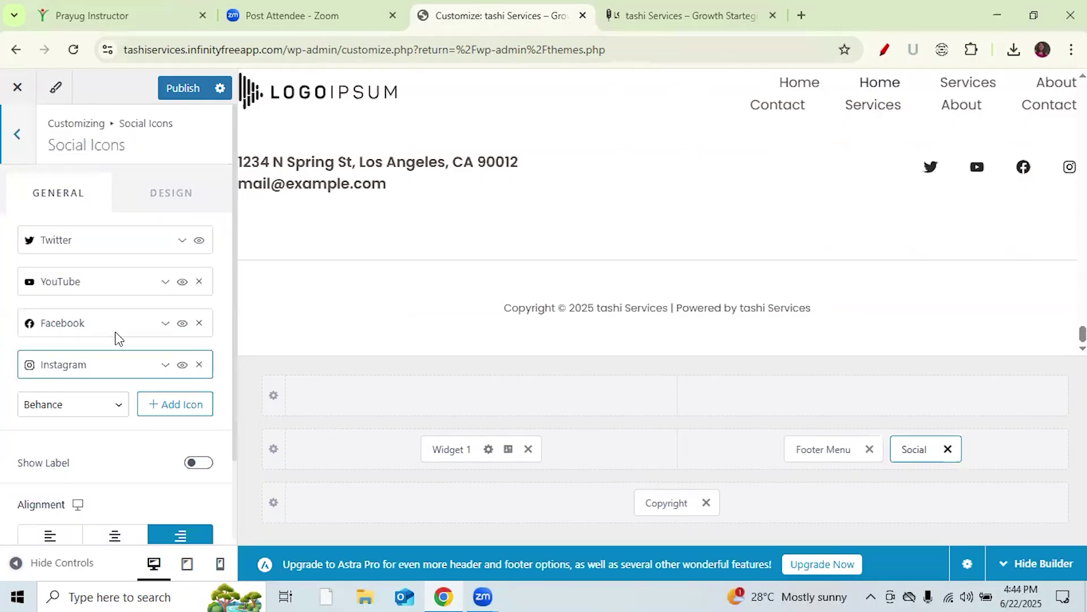
- Open Facebook in a new browser tab
click(802, 17)
click(629, 50)
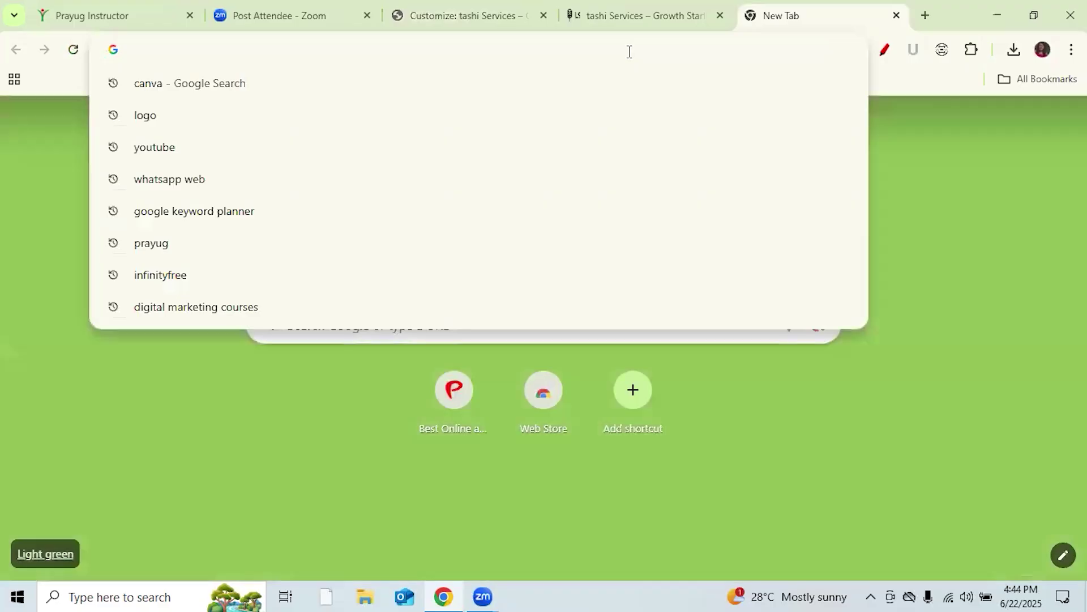
text(fac)
key(Return)
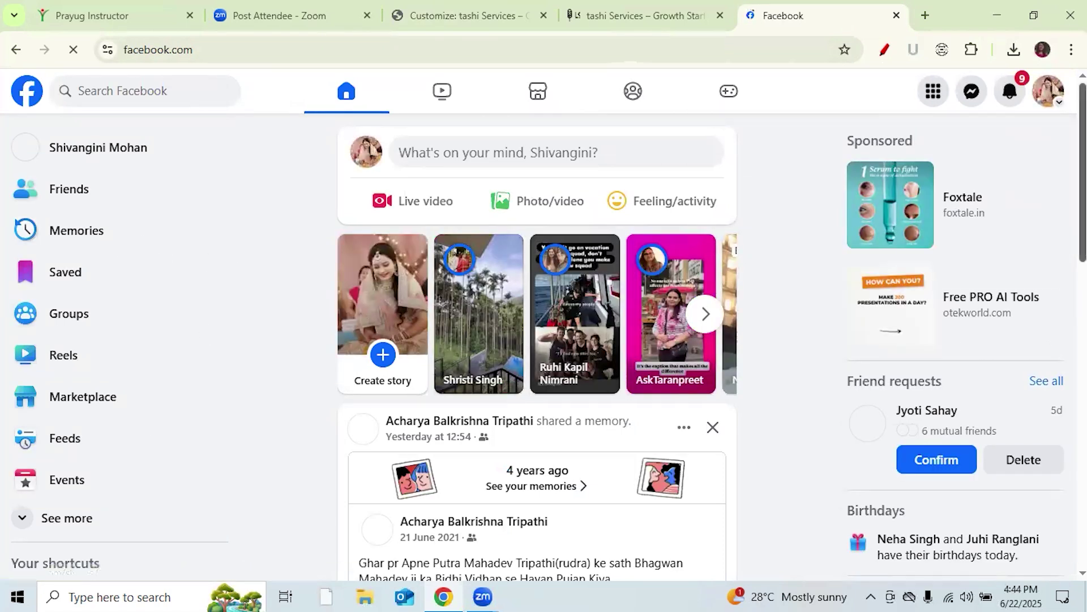
- Open the Foodoholic page from the Facebook shortcuts and copy its web address
scroll(315, 252, down, 1)
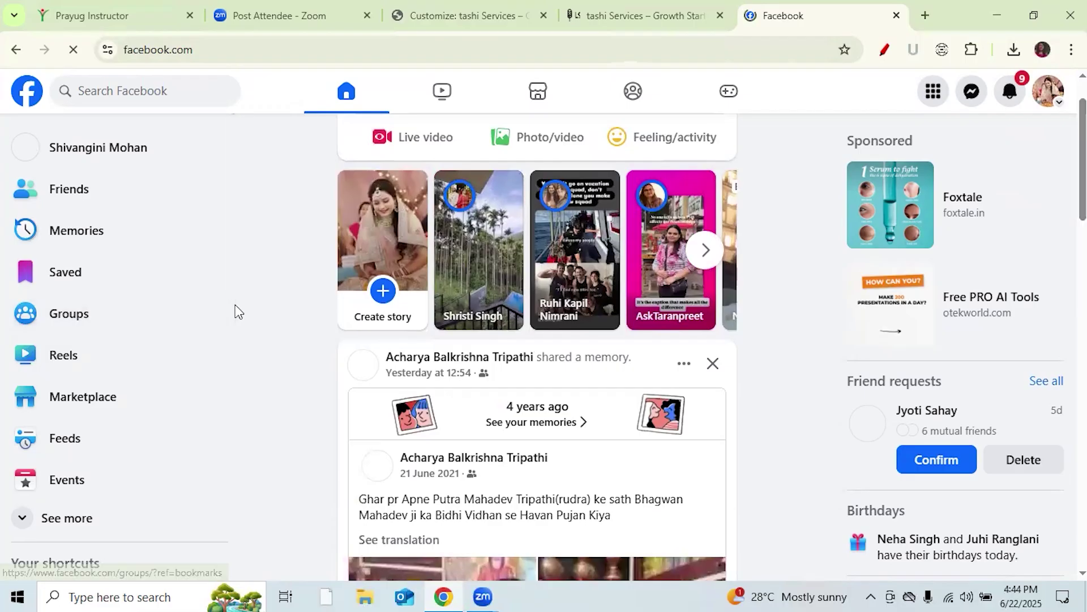
scroll(232, 363, down, 2)
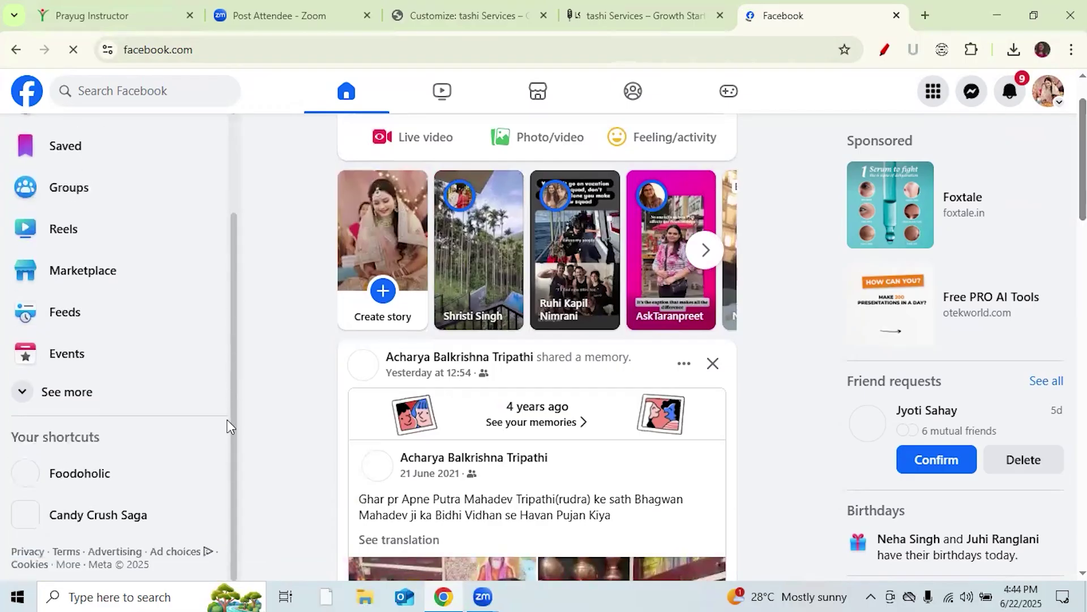
click(93, 479)
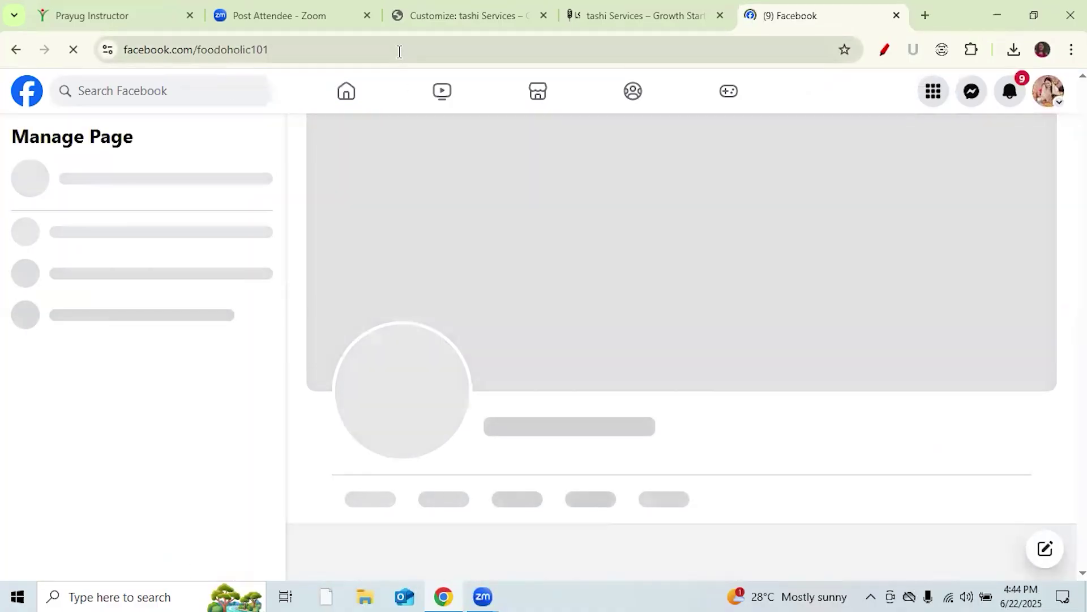
click(399, 49)
key(ctrl+c)
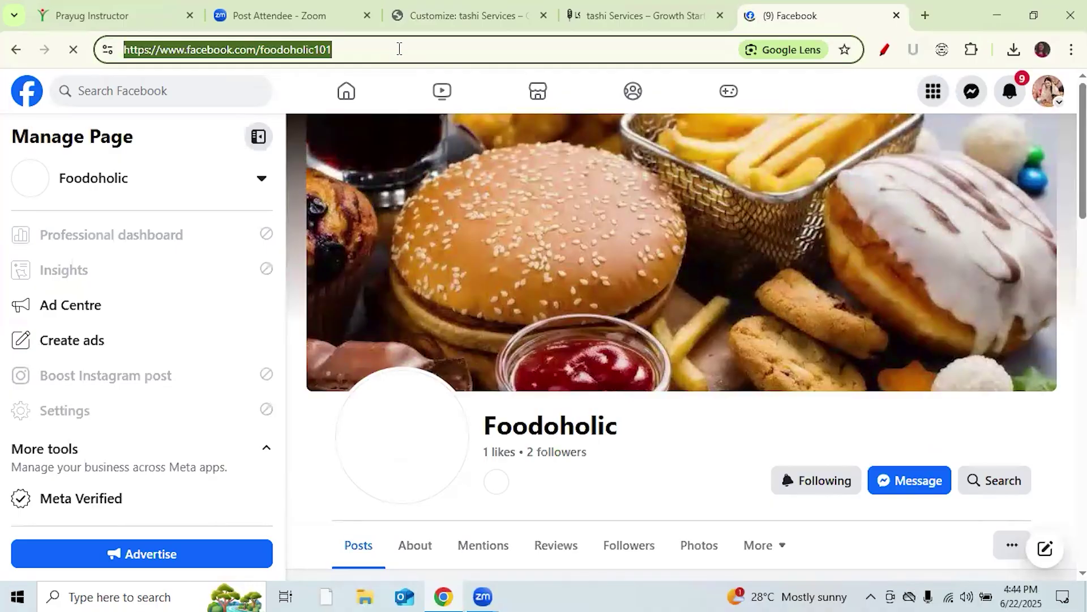
click(462, 15)
click(67, 328)
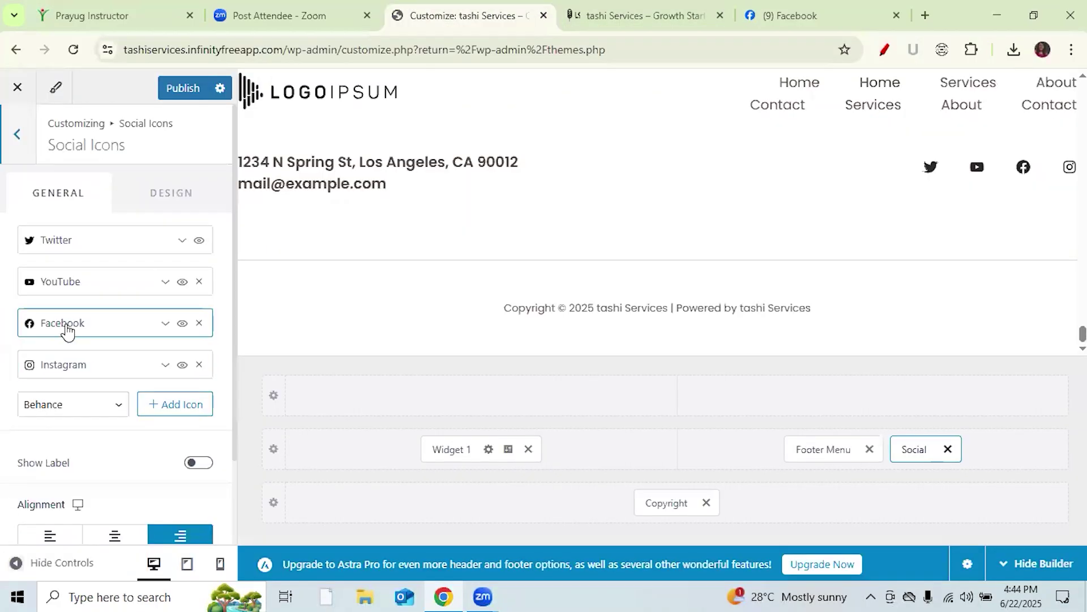
drag(233, 327, 232, 407)
click(56, 419)
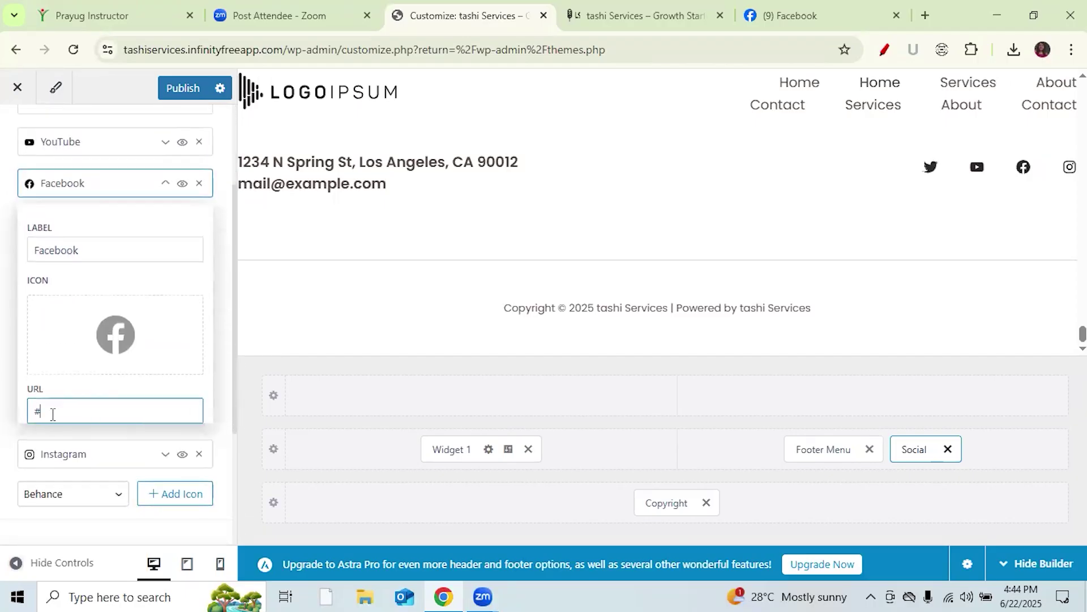
key(BackSpace)
key(ctrl+v)
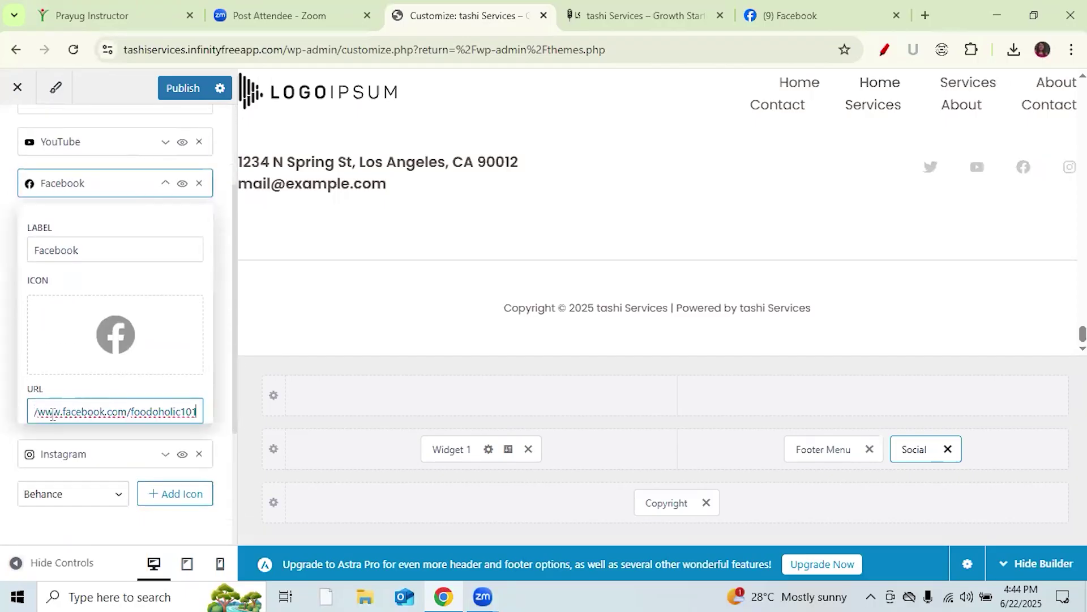
- Find "facebook" in the icon library, change the Facebook item's icon to the plain f symbol, and publish the change
click(115, 338)
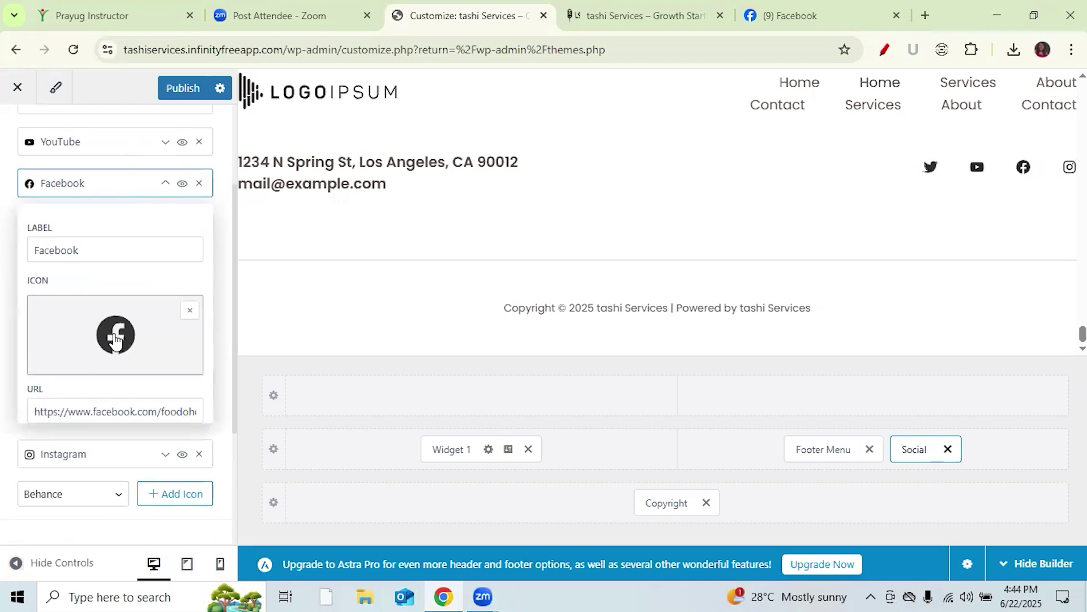
text(facebook)
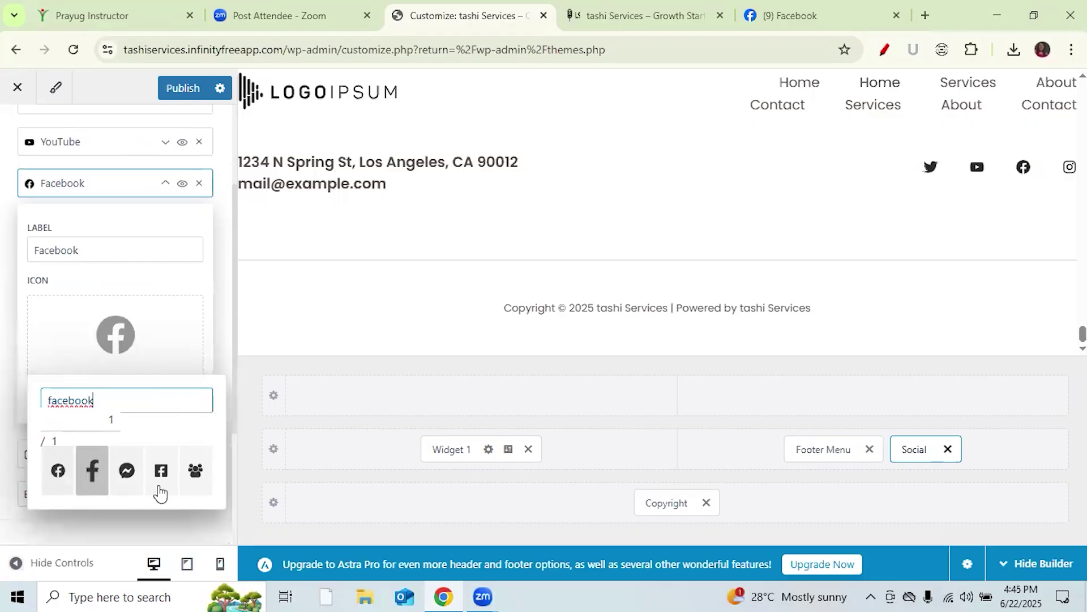
click(92, 471)
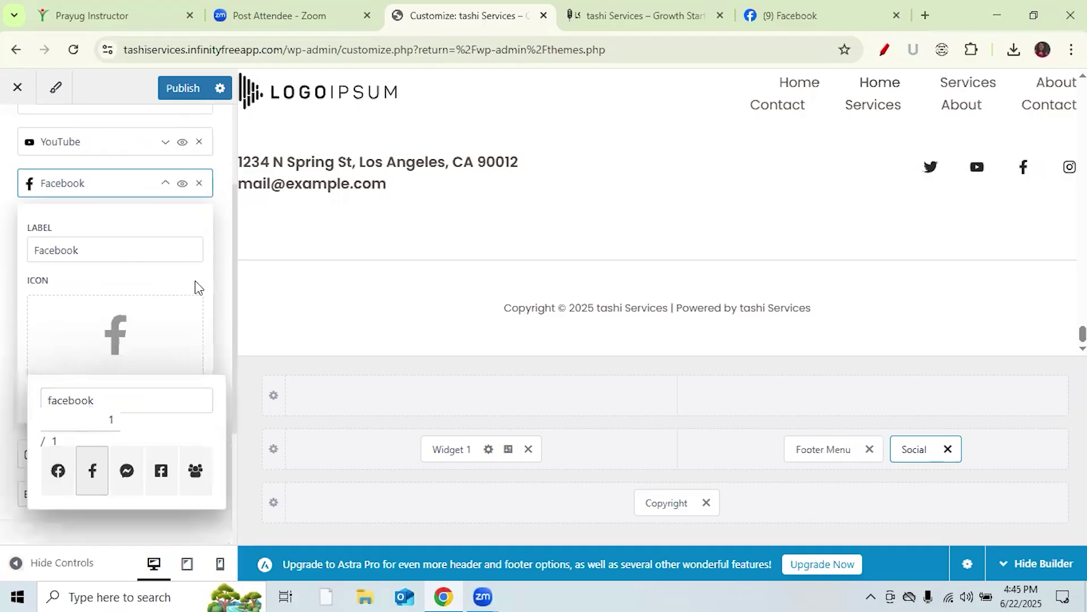
click(190, 88)
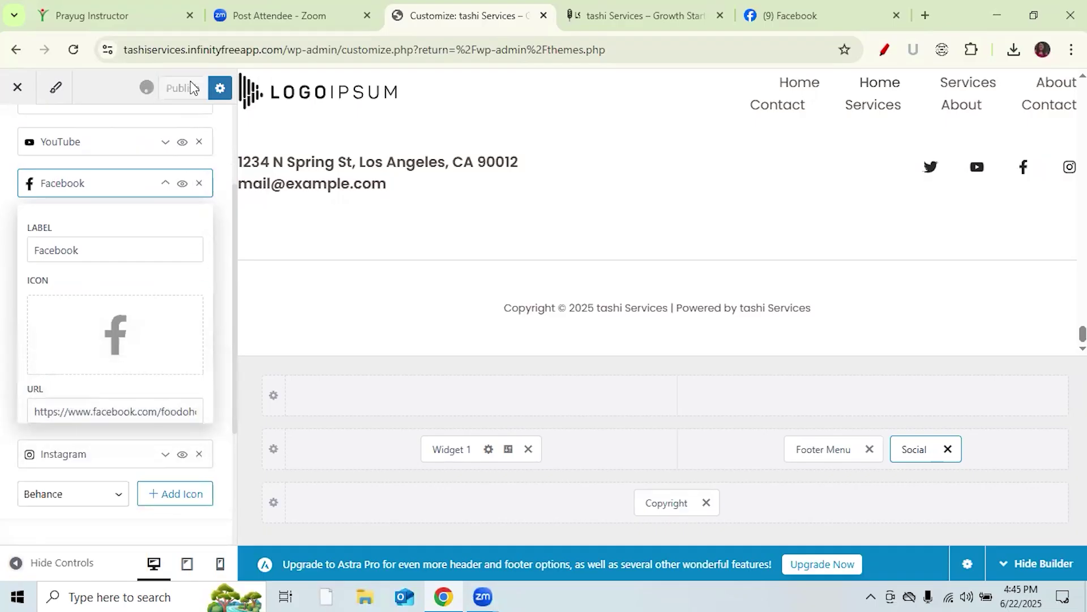
- Expand the YouTube social icon's settings and open YouTube in a new browser tab through a Google search
click(98, 151)
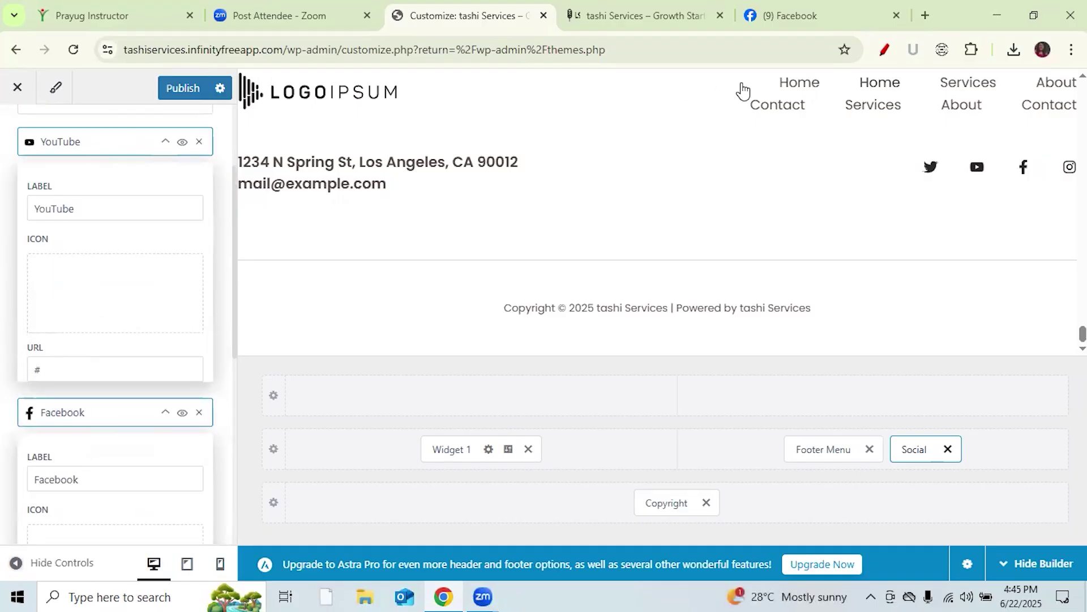
click(922, 21)
click(738, 45)
text(youtube)
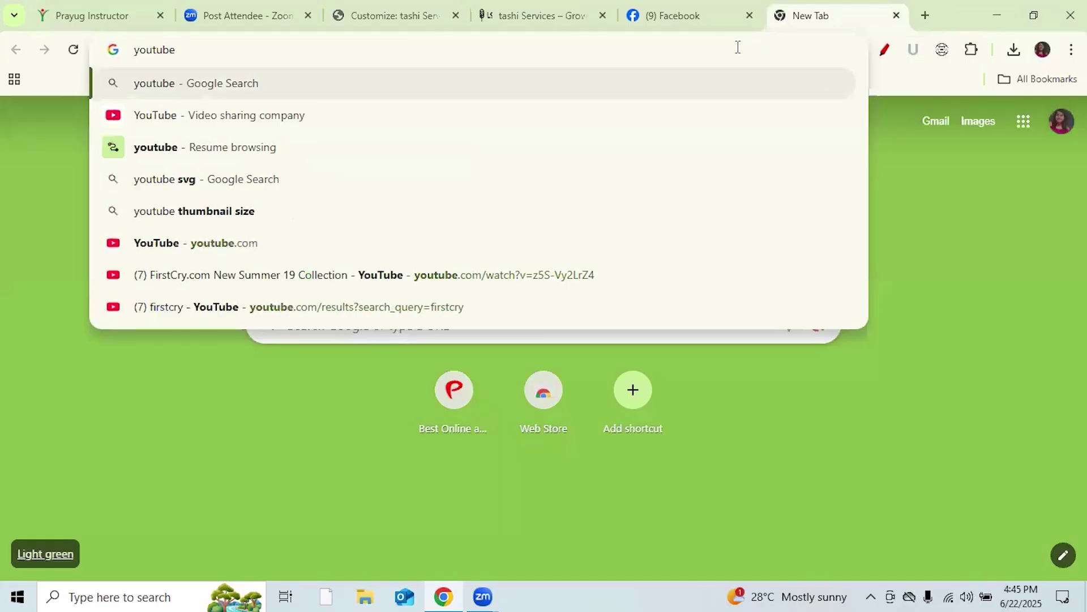
key(Return)
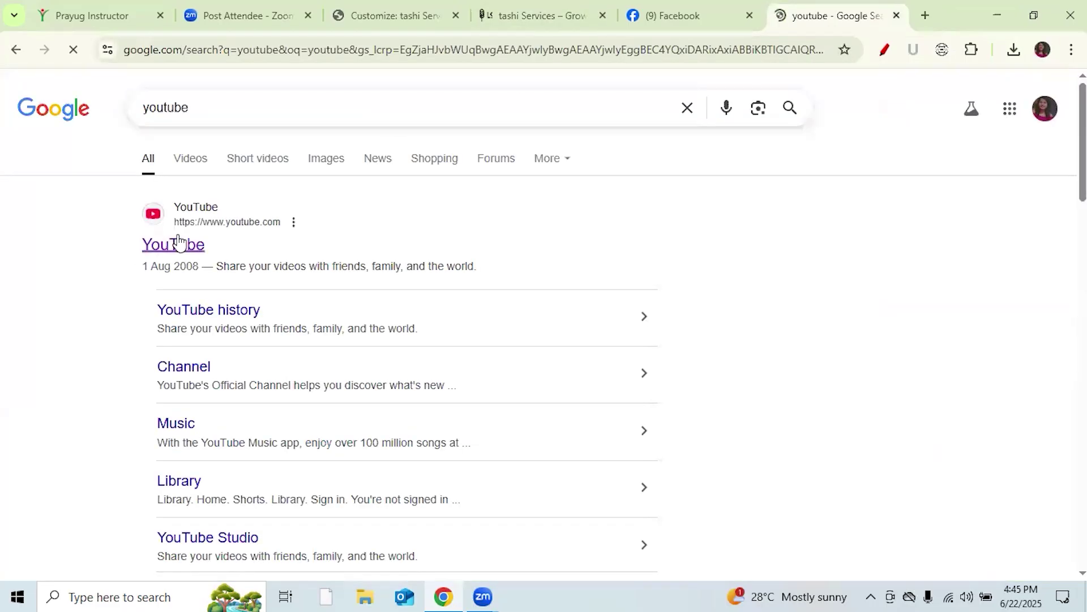
click(179, 247)
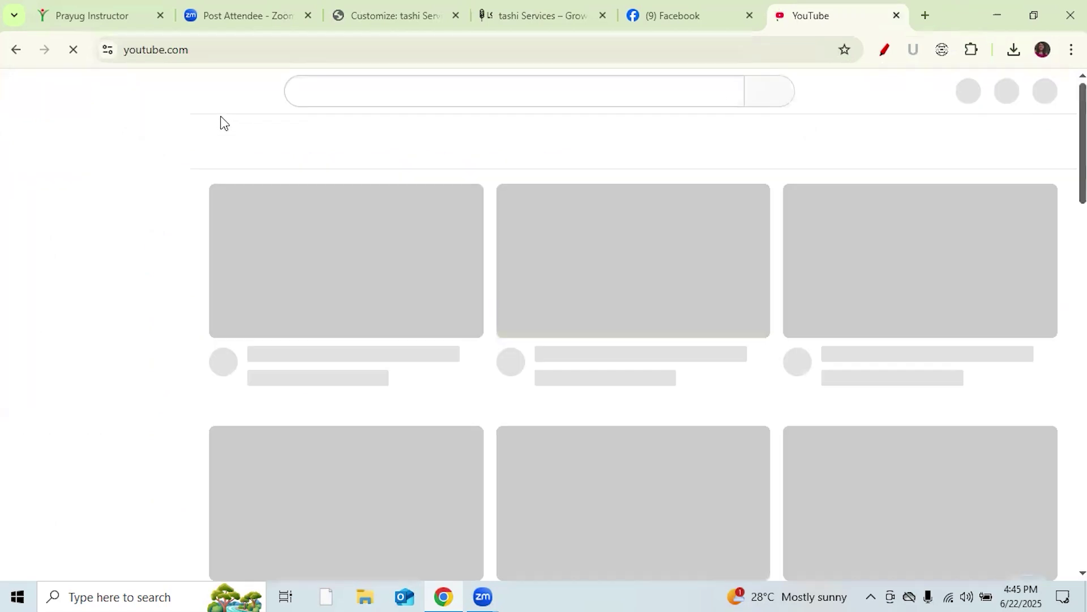
- Search YouTube for "prayug", open the Prayug Unit of Stuvalley channel and copy its web address, pausing the channel video
click(320, 90)
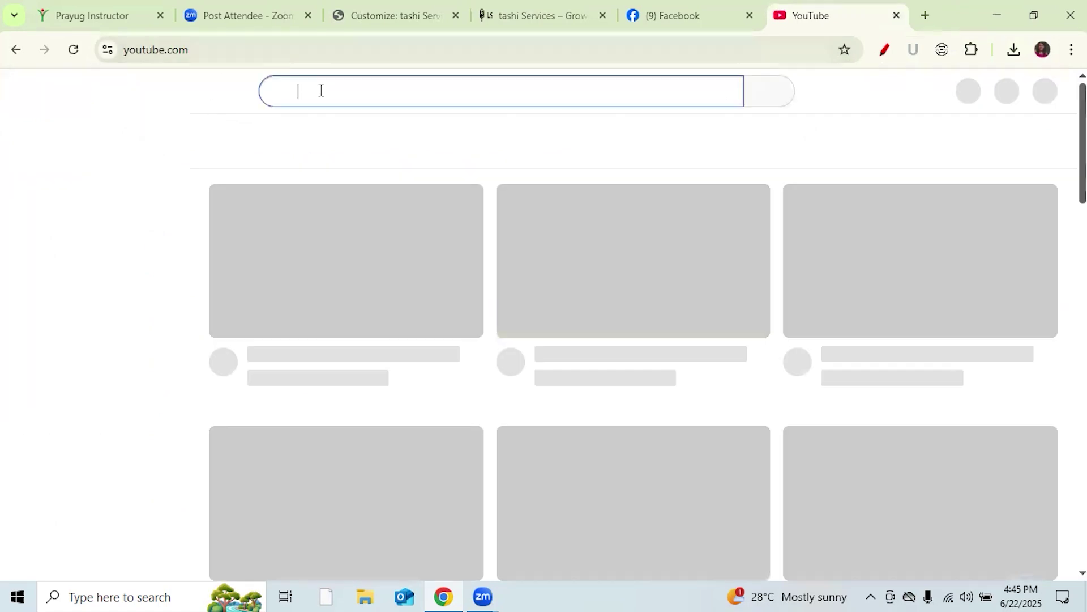
text(p)
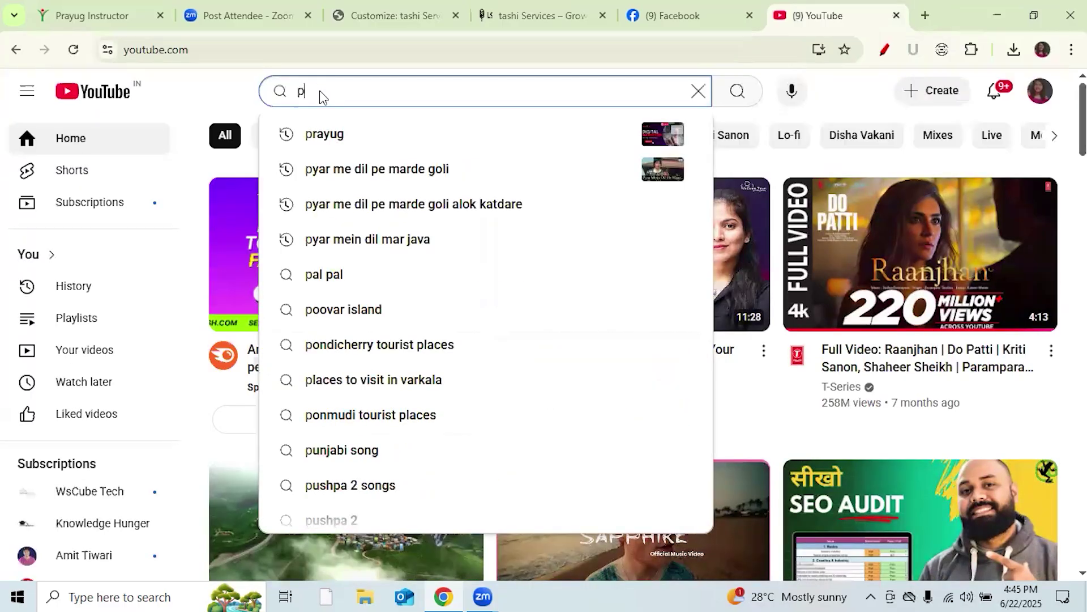
click(328, 136)
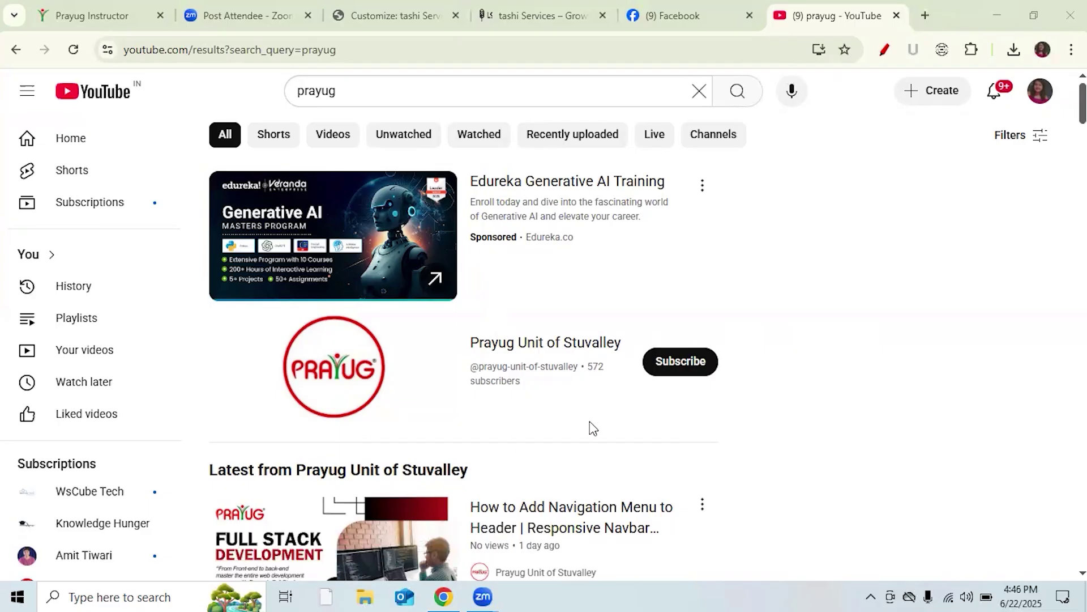
click(546, 345)
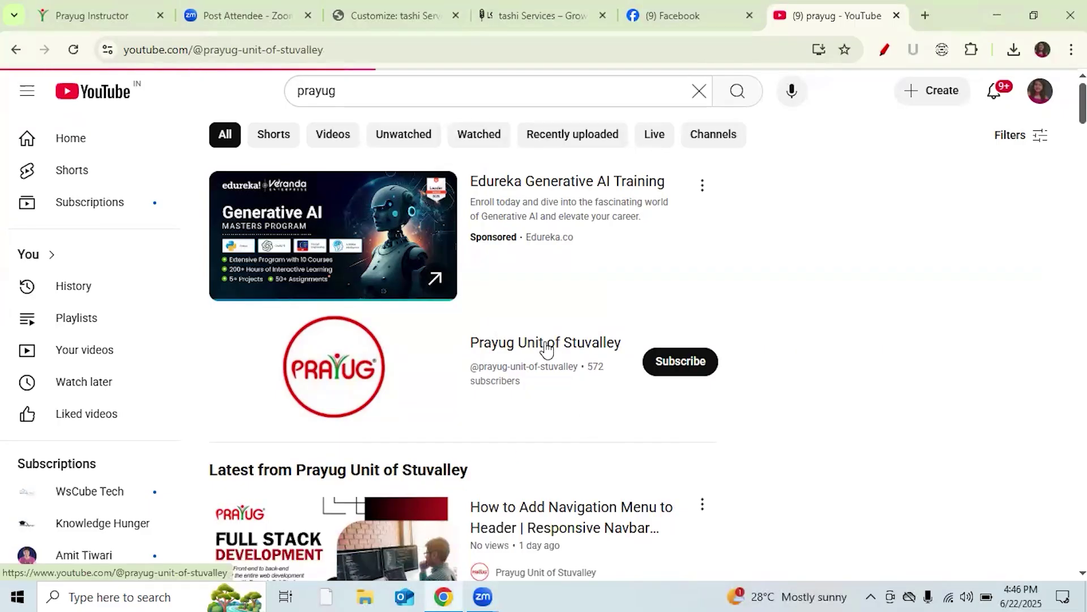
click(376, 52)
double_click(378, 50)
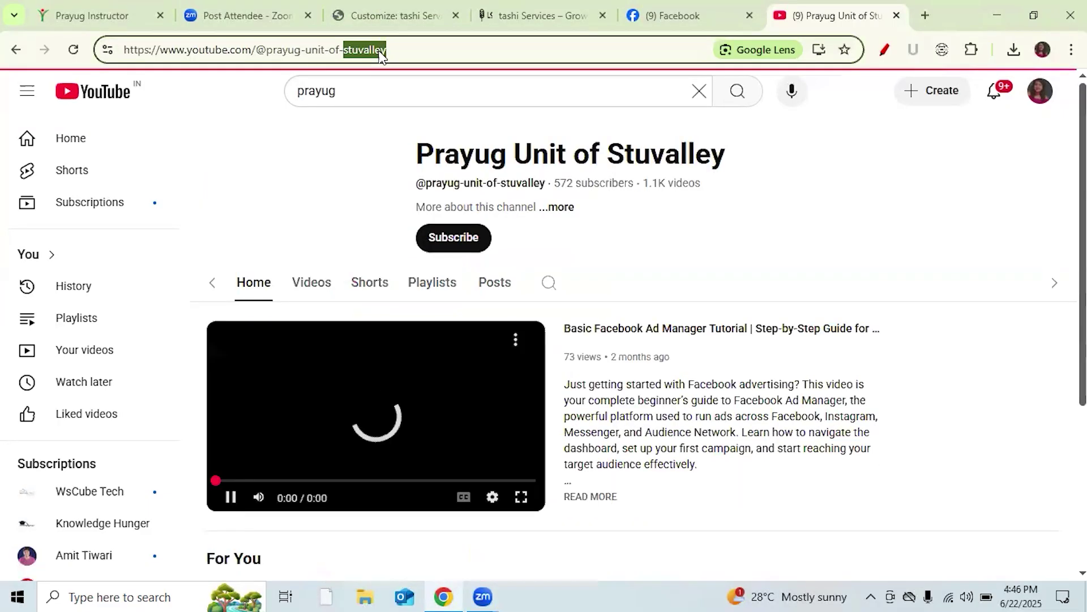
triple_click(381, 51)
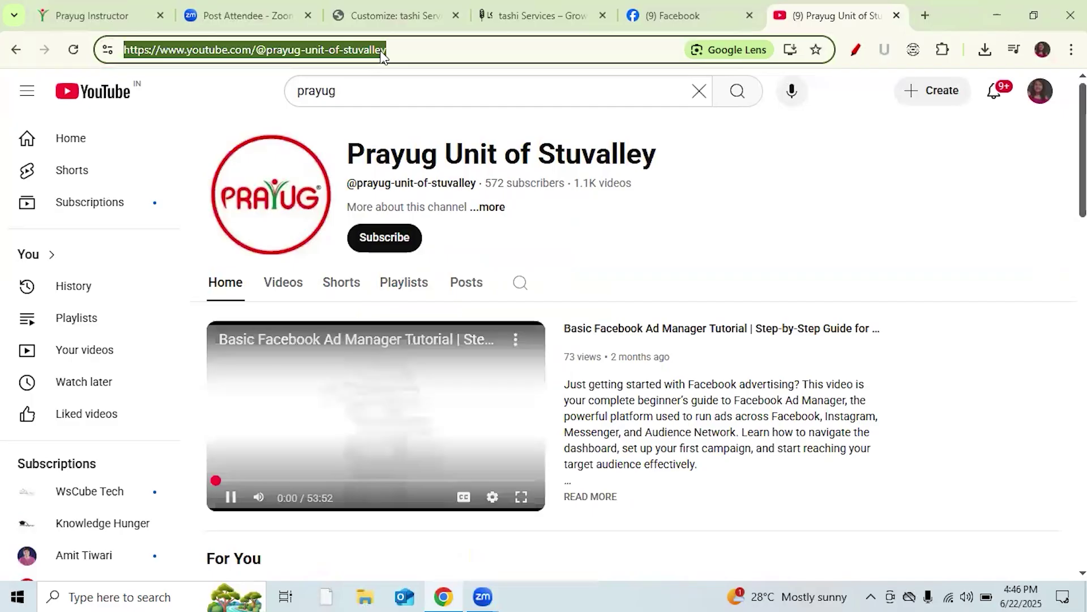
click(235, 498)
click(408, 16)
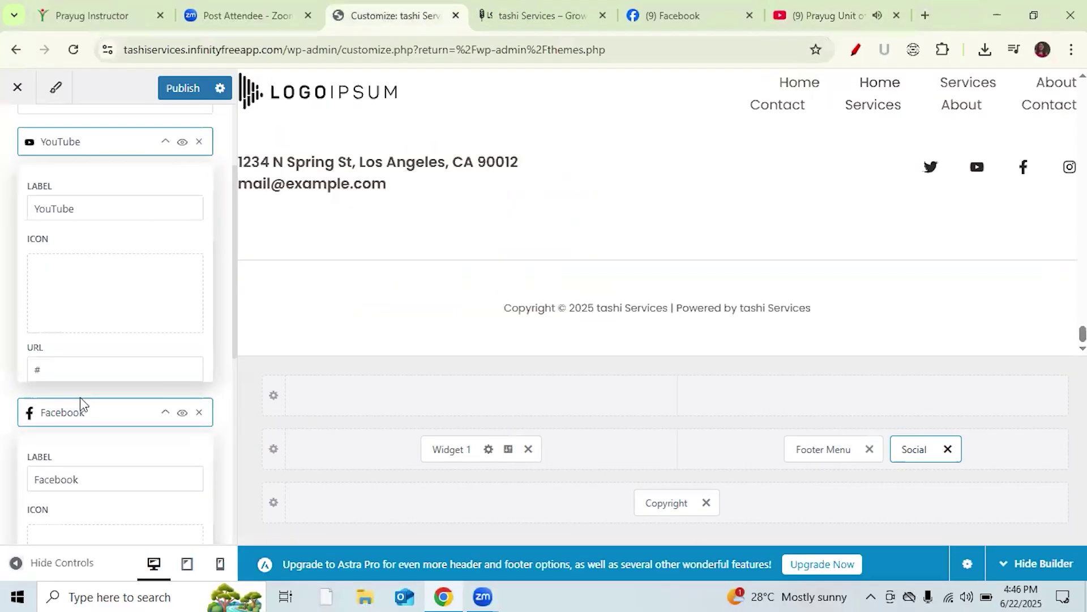
click(69, 371)
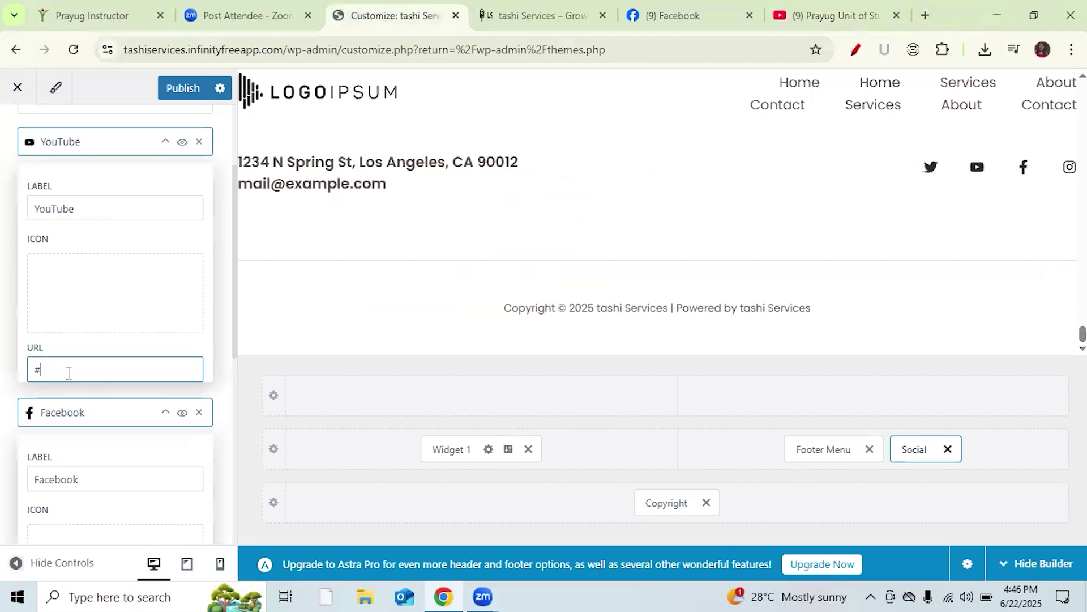
key(BackSpace)
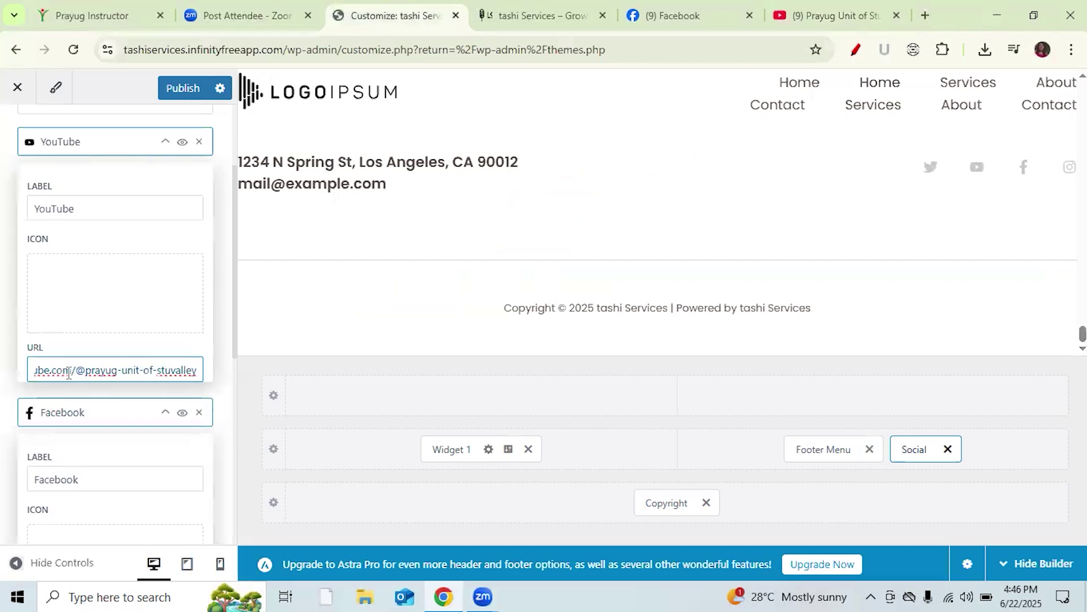
- Find "youtube" in the icon library, give the YouTube item the square YouTube icon, and publish the change
click(100, 311)
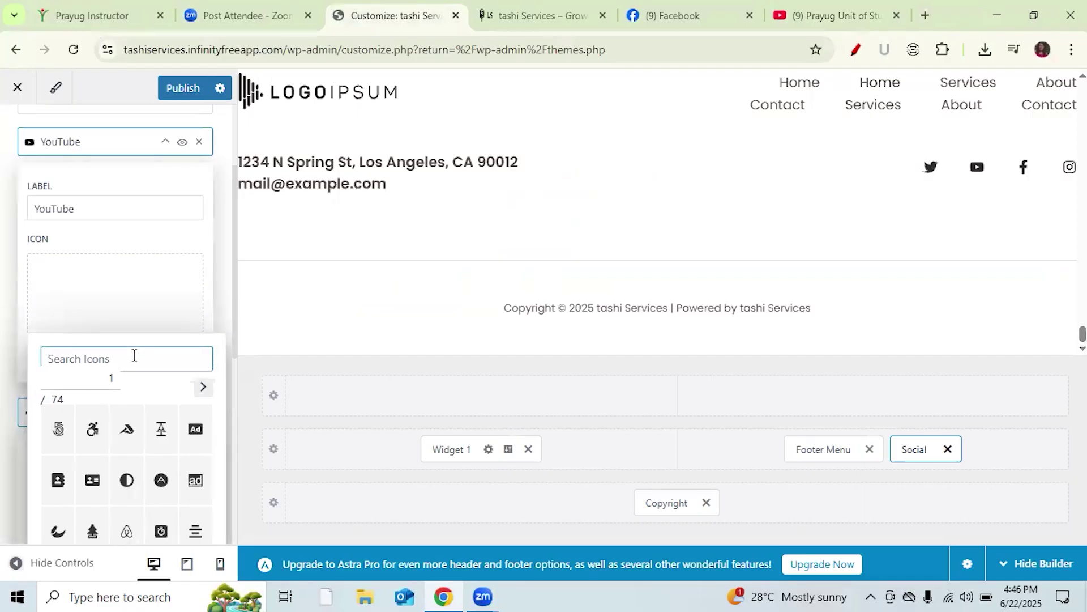
text(youtube)
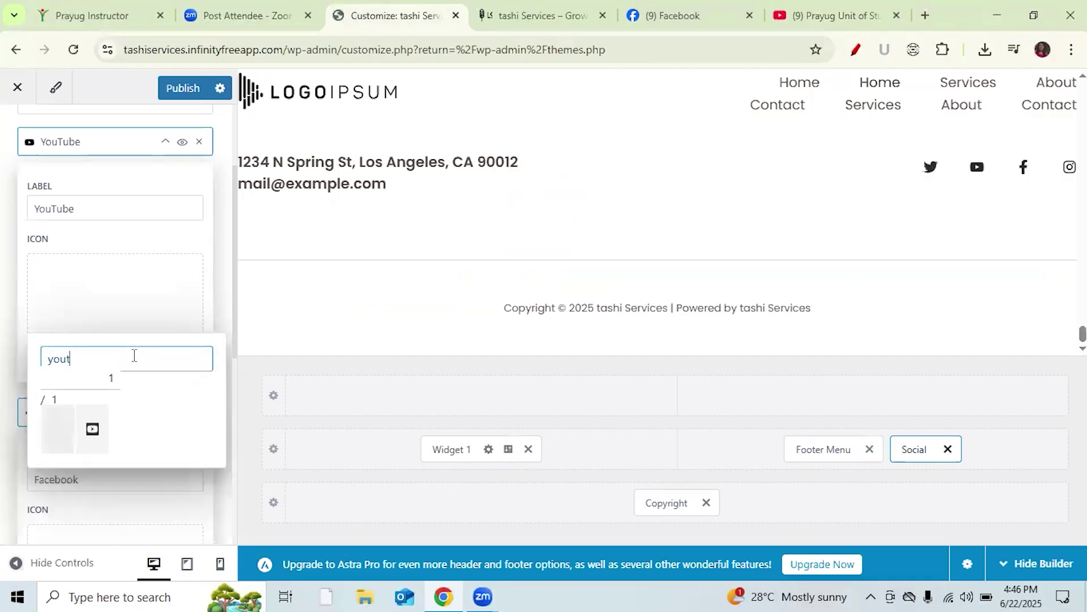
click(90, 431)
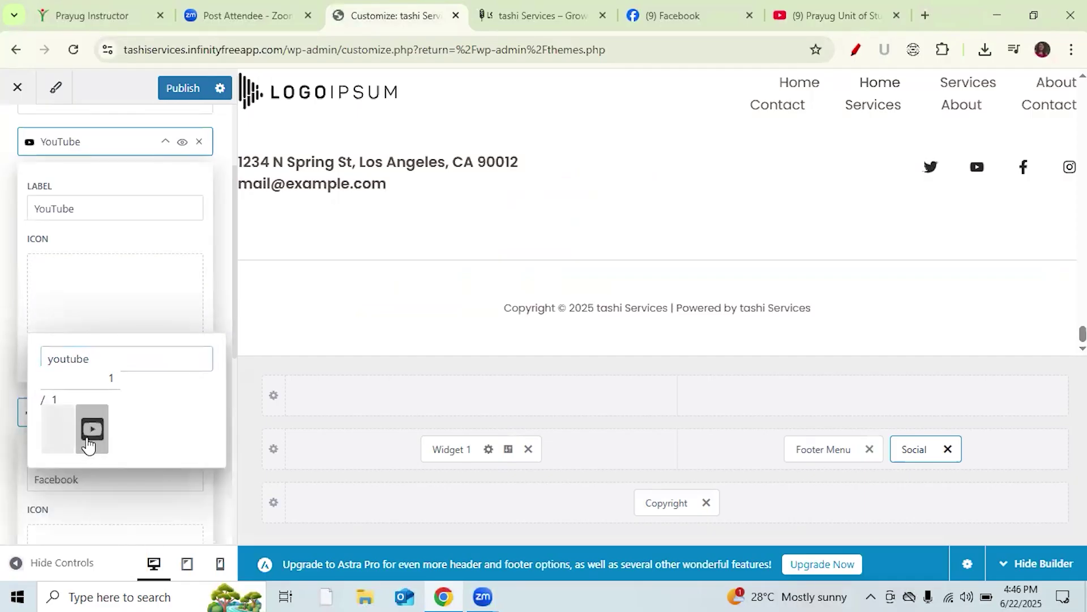
click(194, 88)
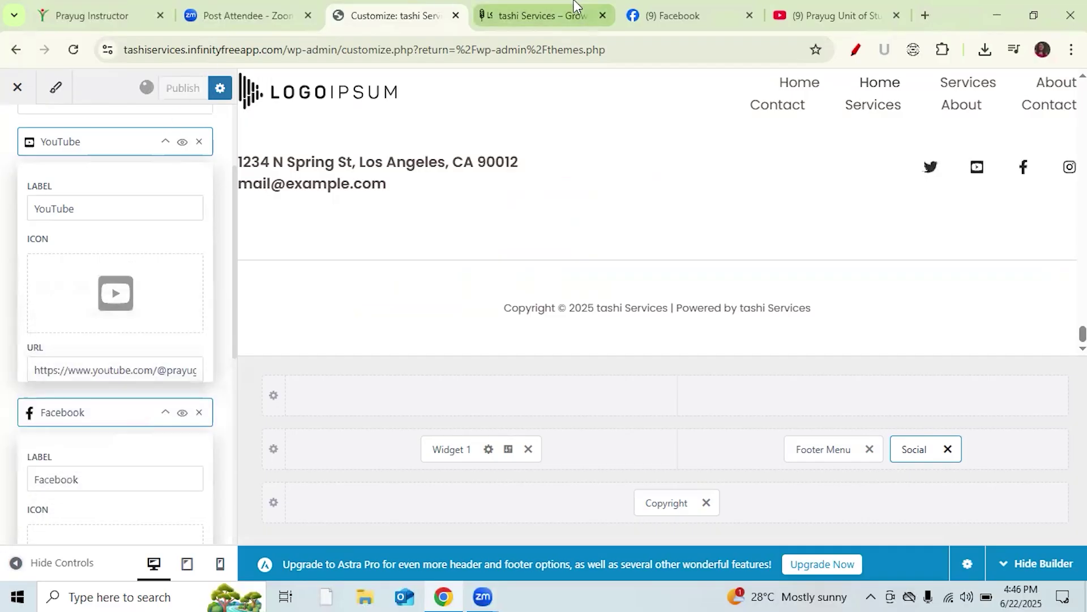
- Close the Facebook and YouTube tabs and load the live site's Home page to check the footer's social icons
click(749, 16)
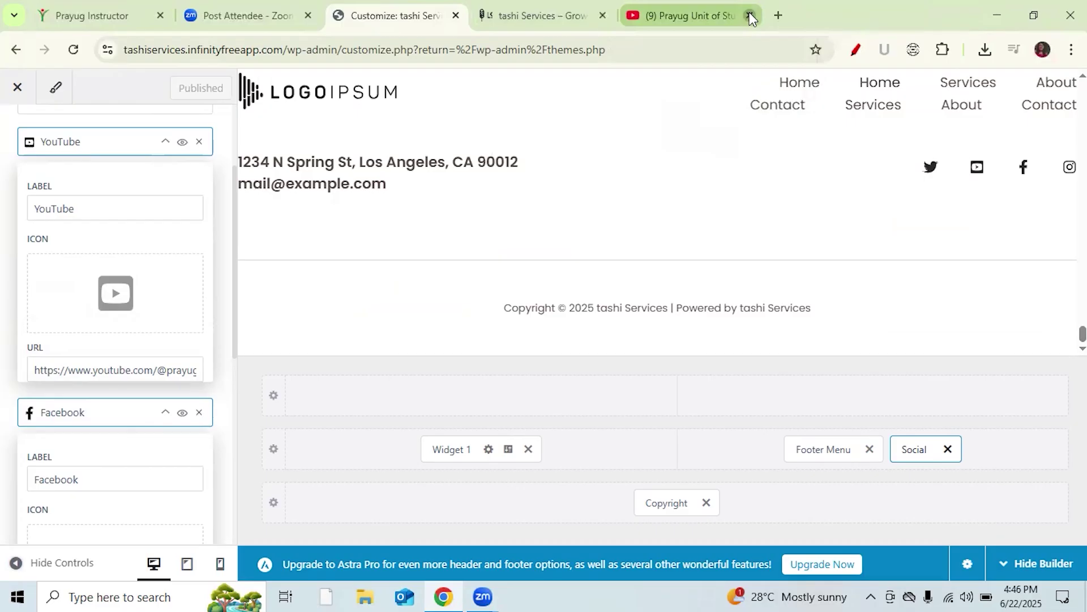
click(750, 16)
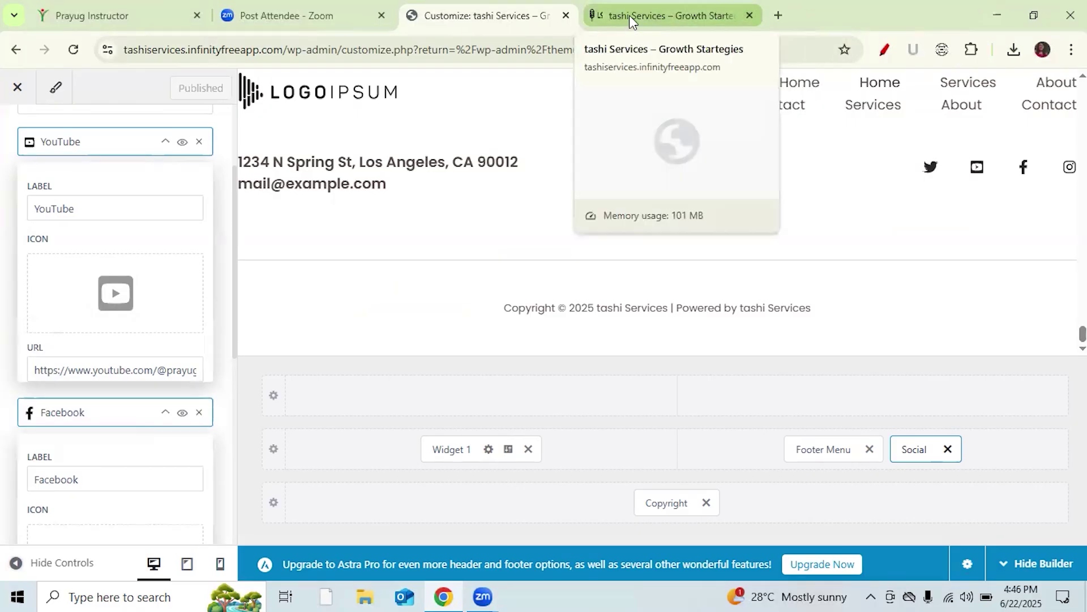
click(629, 15)
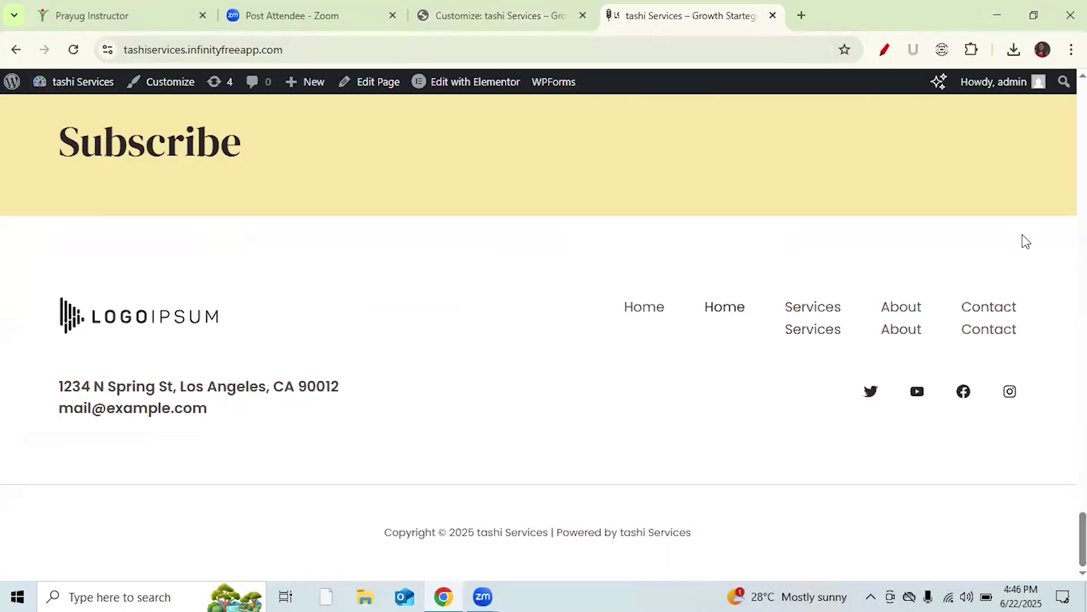
click(648, 315)
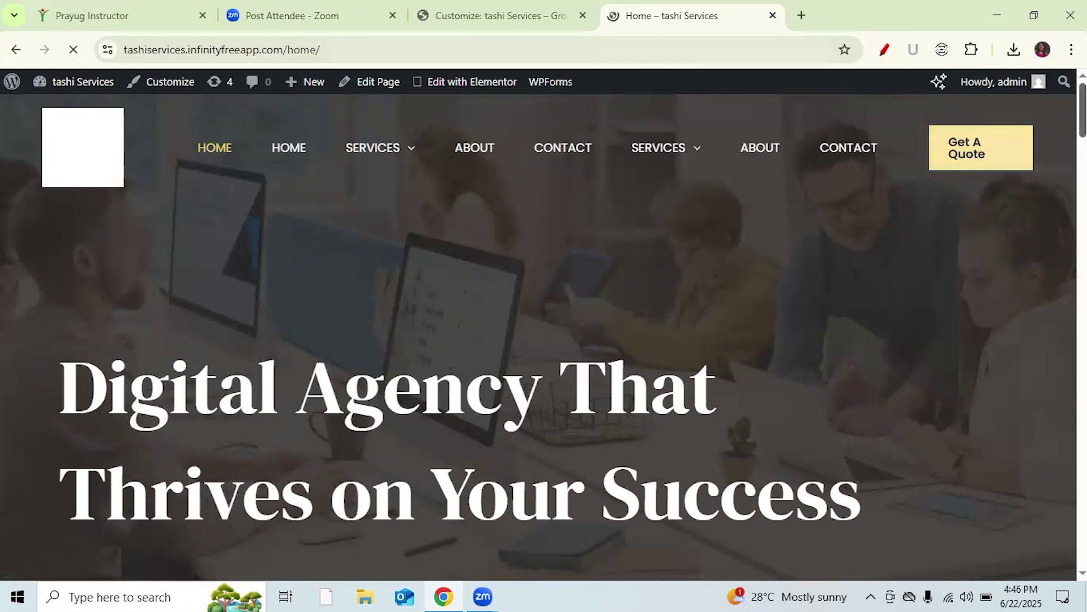
scroll(538, 336, down, 15)
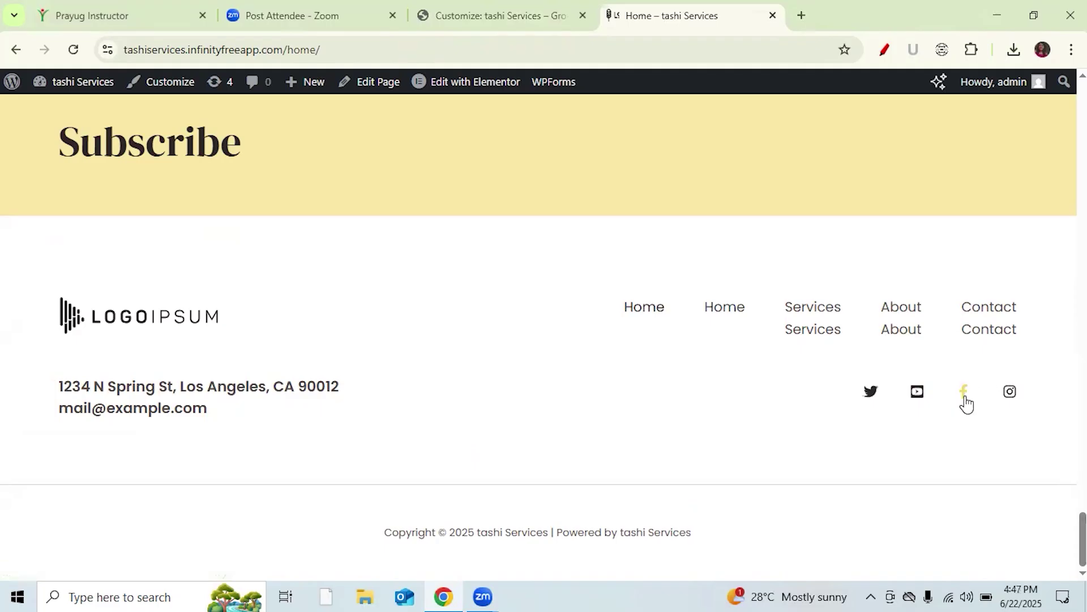
- Test the footer's YouTube and Facebook icon links, close the pages they open, and return to the customizer
click(918, 401)
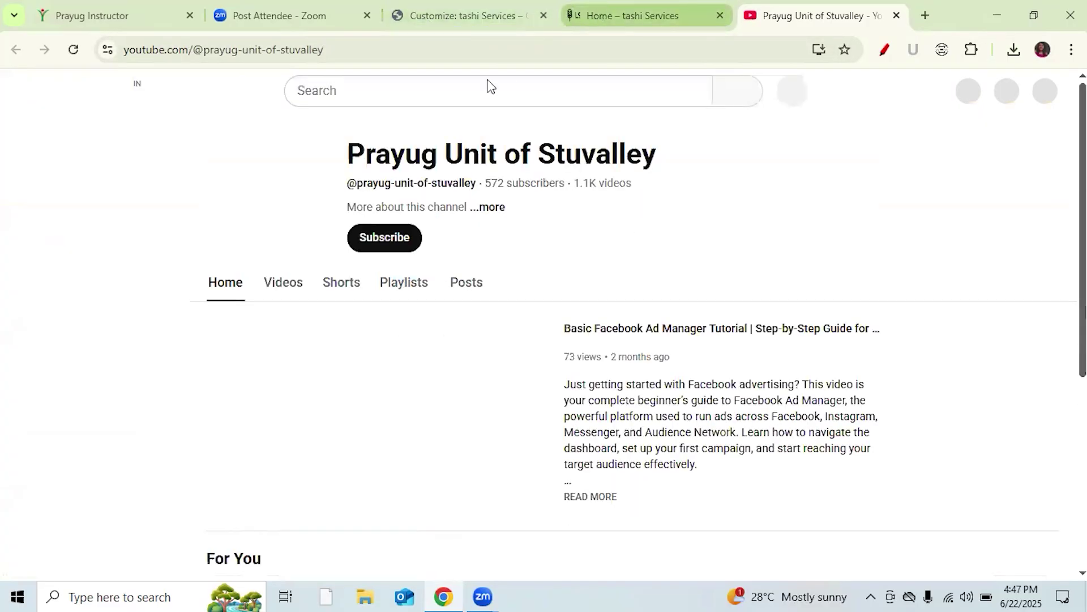
click(230, 497)
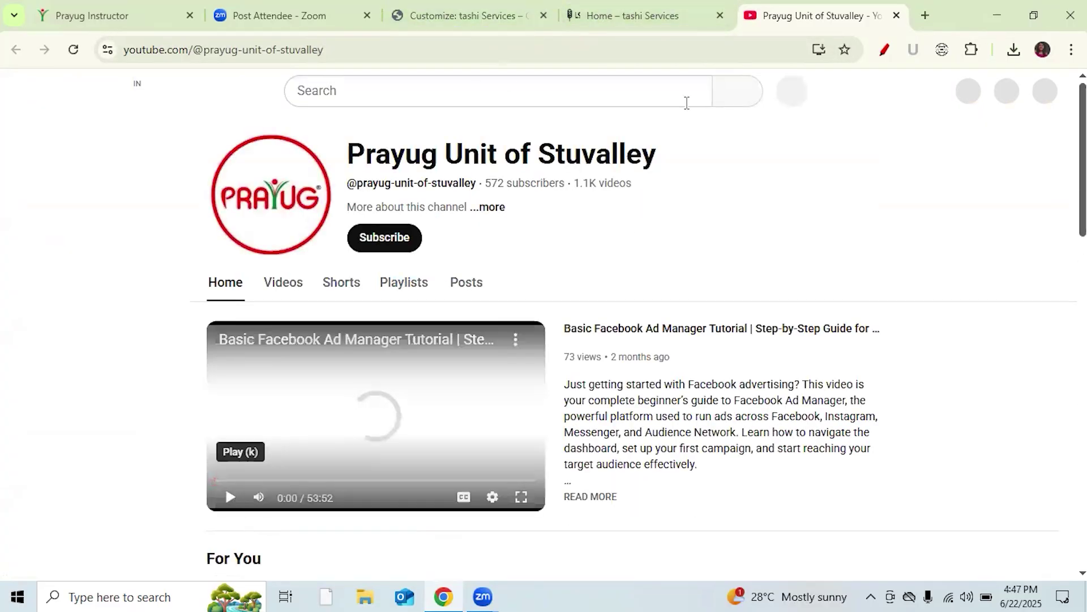
click(654, 22)
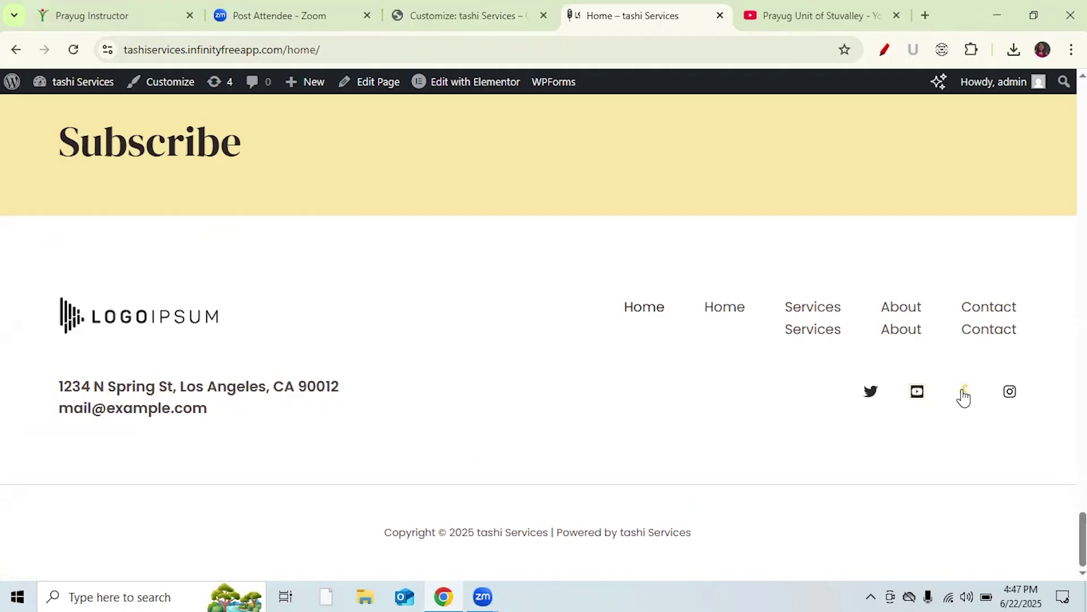
click(961, 391)
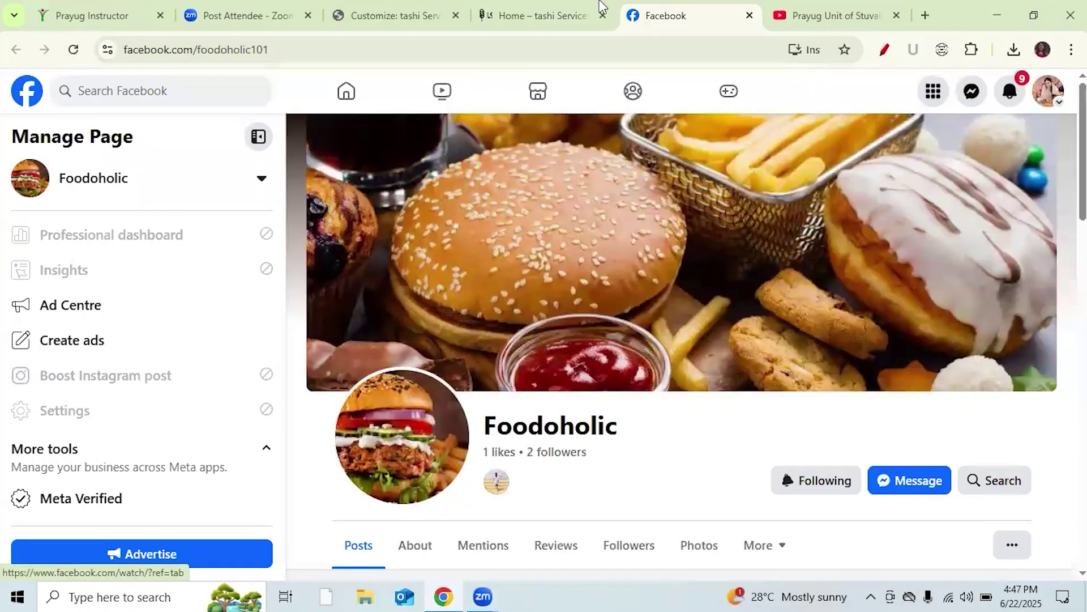
click(749, 15)
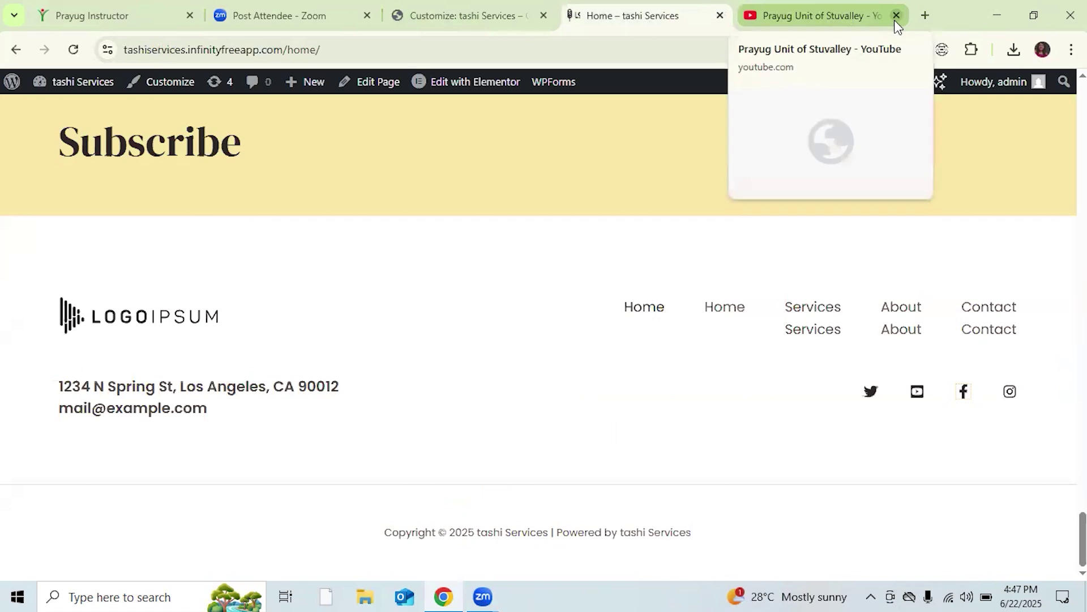
click(897, 15)
click(500, 17)
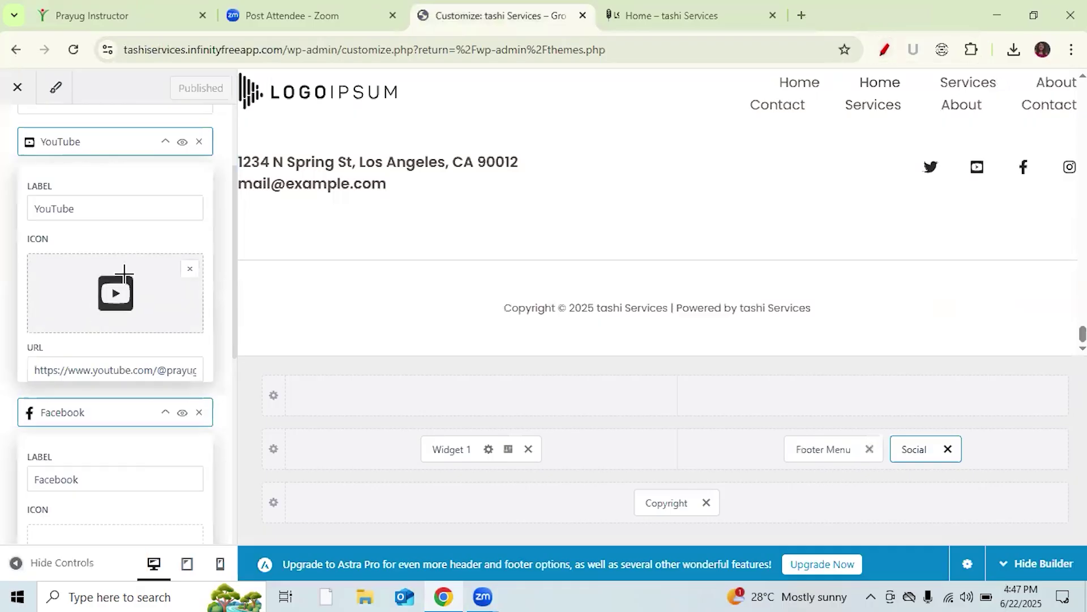
drag(66, 304, 122, 244)
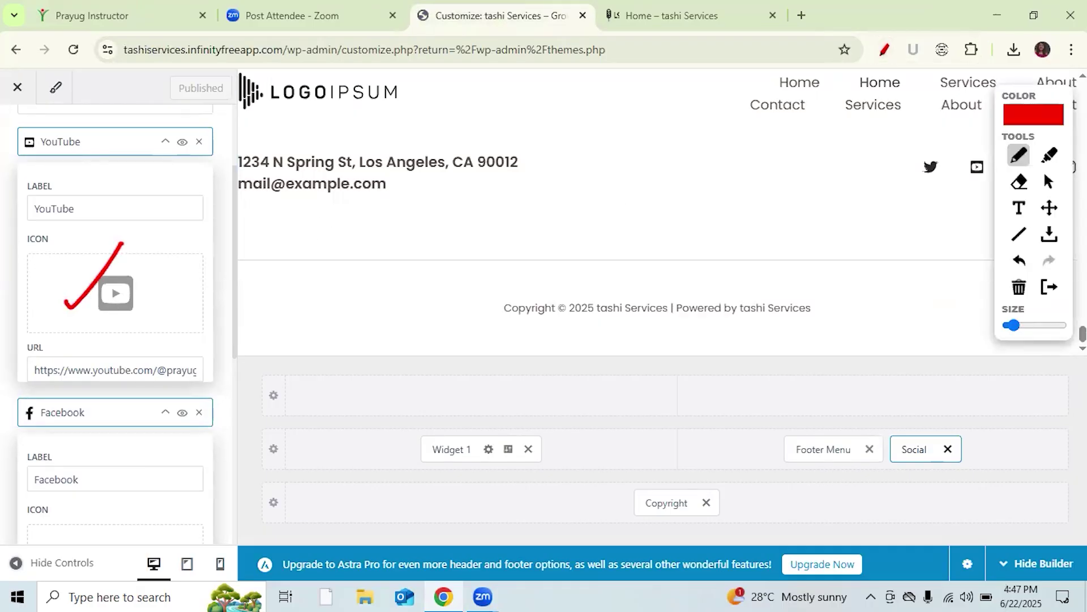
click(1049, 182)
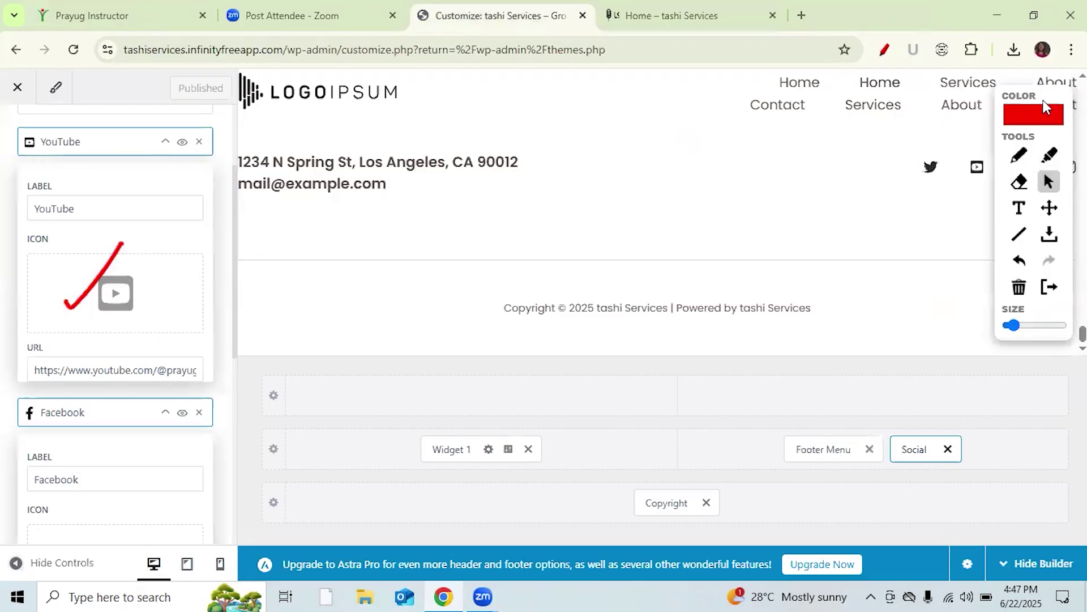
mouse_move(1046, 107)
mouse_down()
mouse_move(873, 210)
mouse_move(754, 180)
mouse_up()
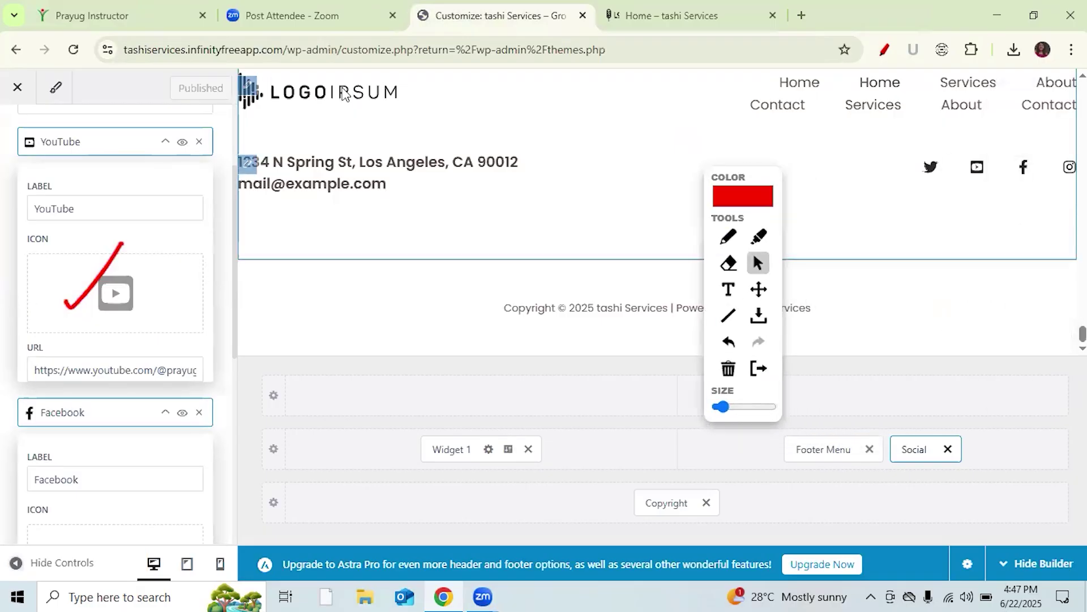
click(728, 371)
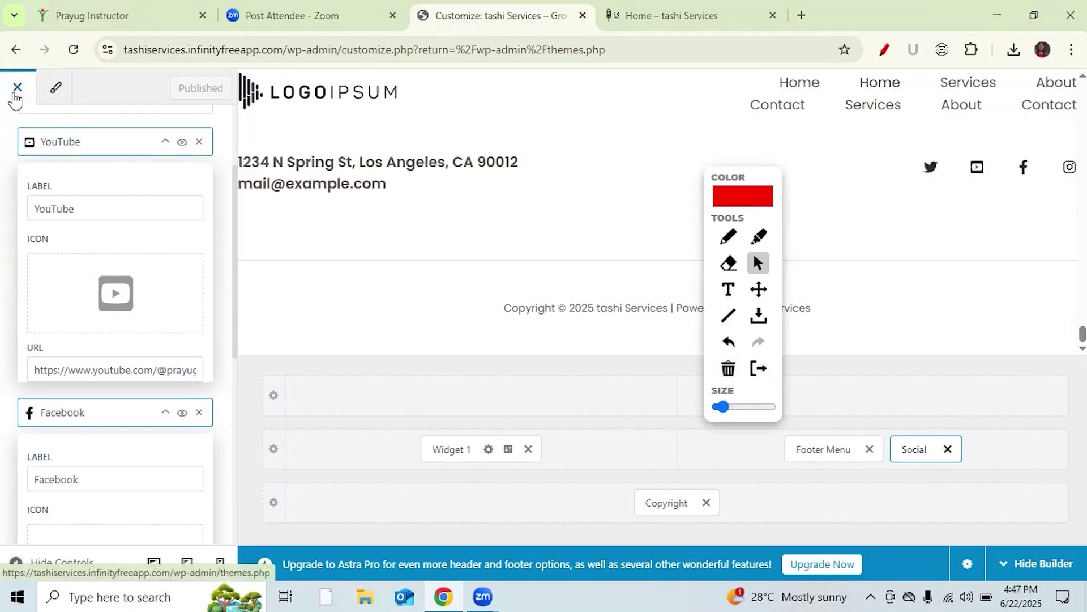
- Exit the customizer, reopen it from the dashboard's appearance settings, and open the Footer section
click(14, 93)
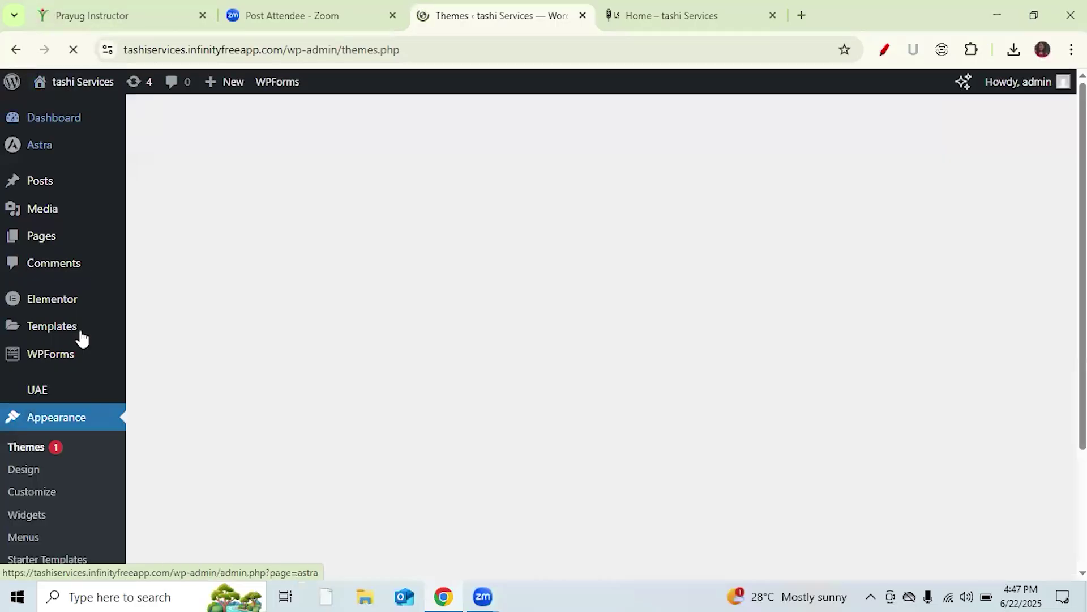
click(35, 492)
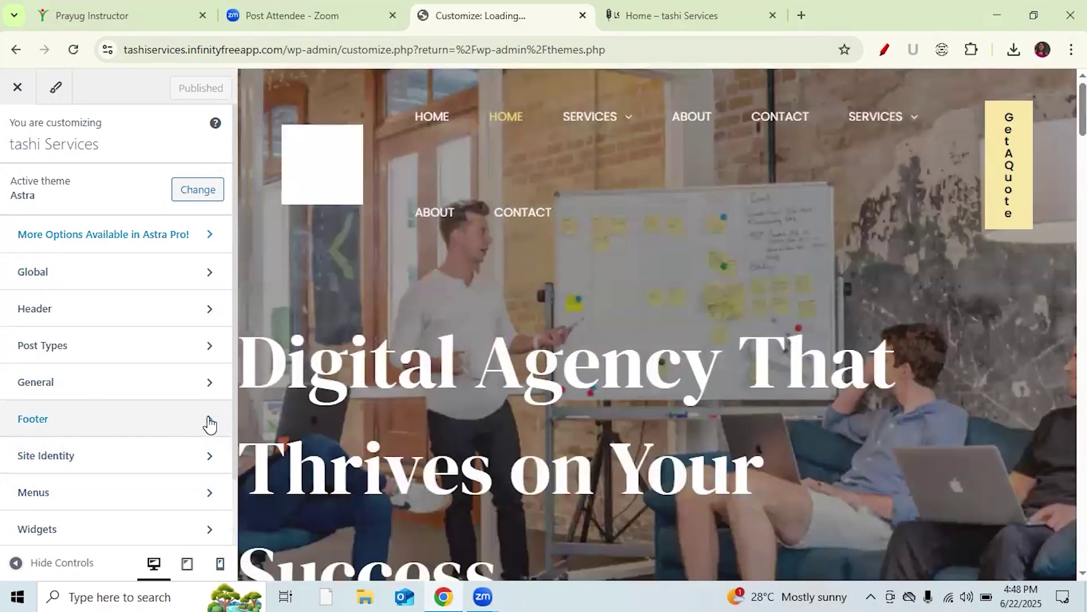
click(209, 424)
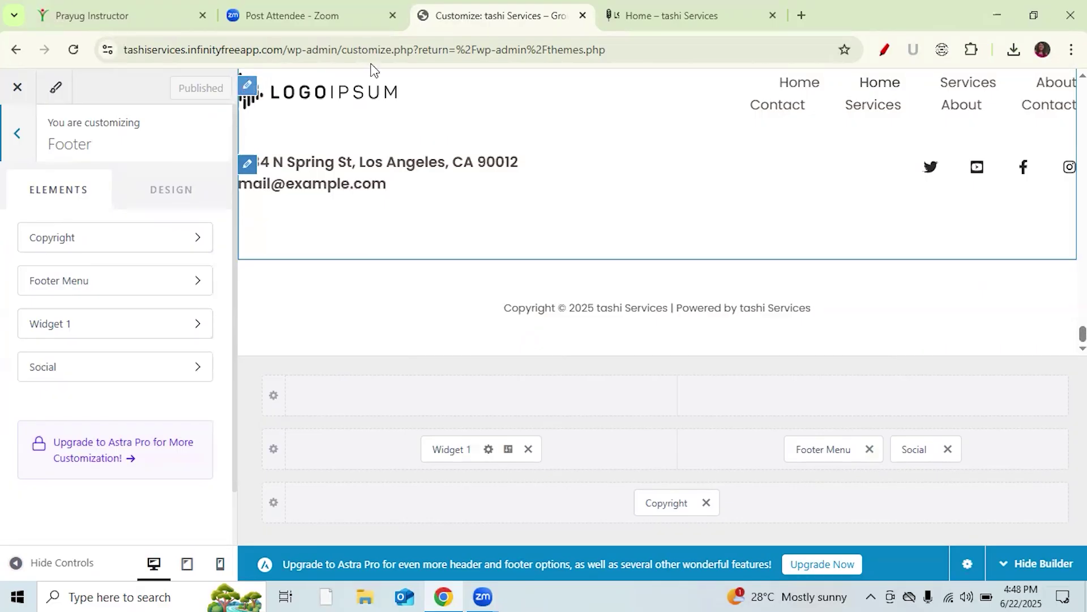
click(887, 48)
drag(242, 109, 390, 98)
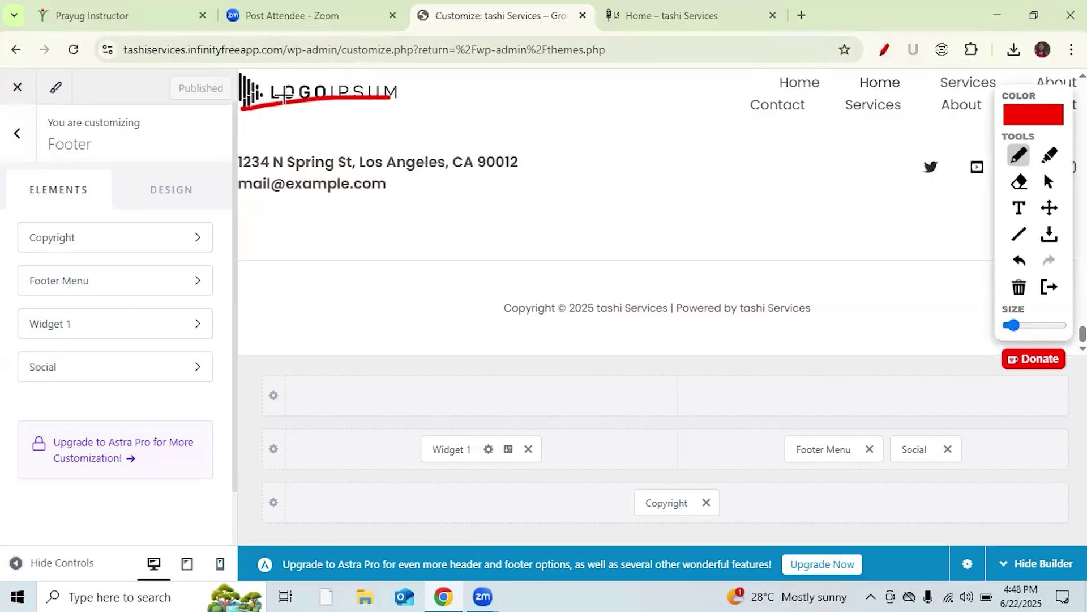
drag(245, 88, 270, 88)
click(1047, 183)
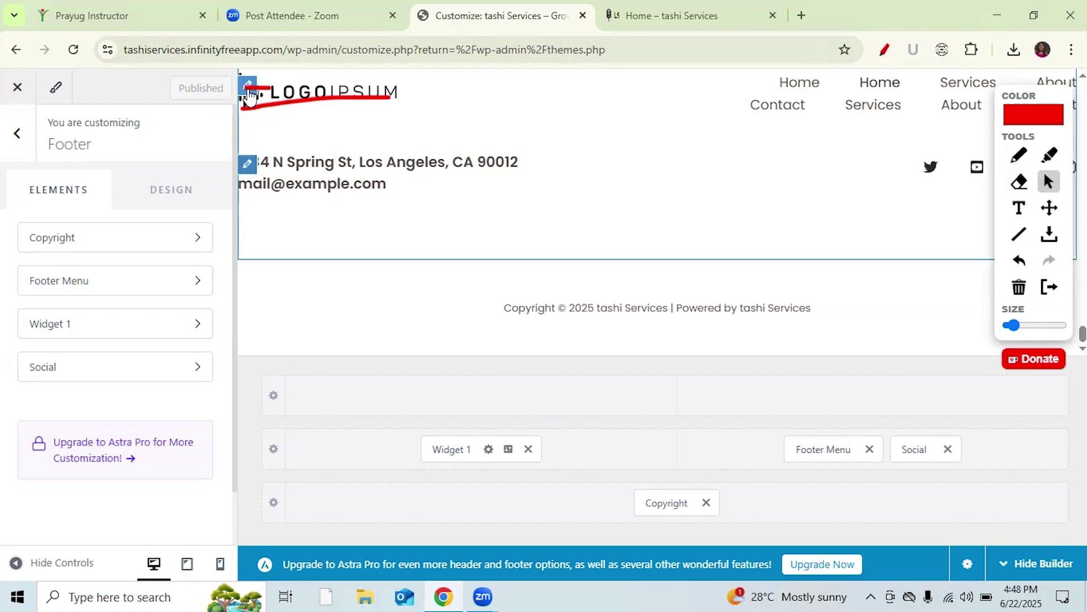
- Open the footer logo's widget area, Footer Builder Widget 1, for editing and dismiss the block widgets welcome notice
click(249, 90)
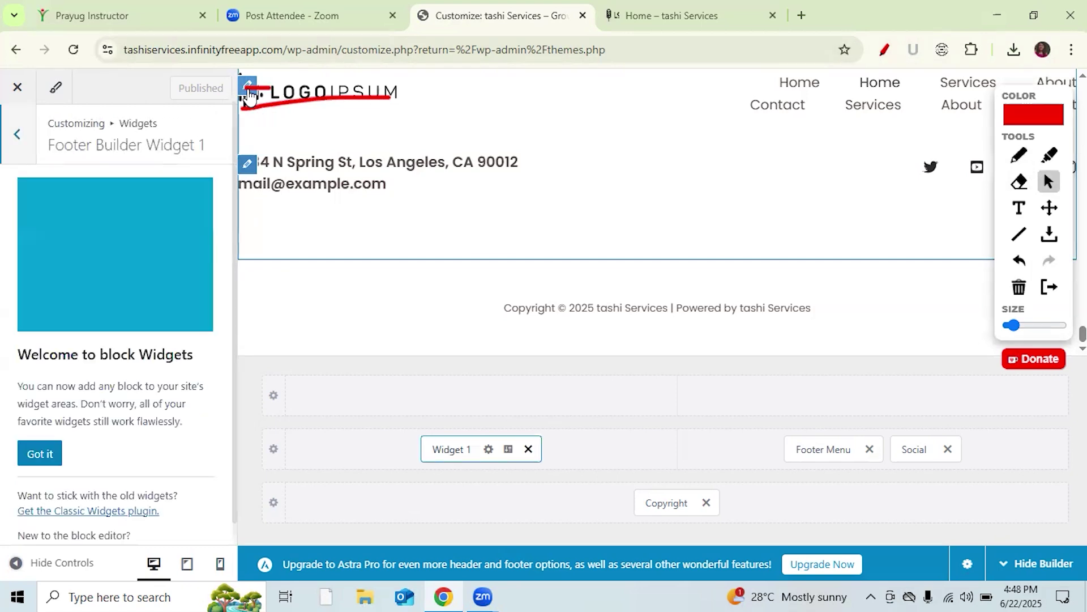
drag(233, 202, 235, 238)
click(35, 433)
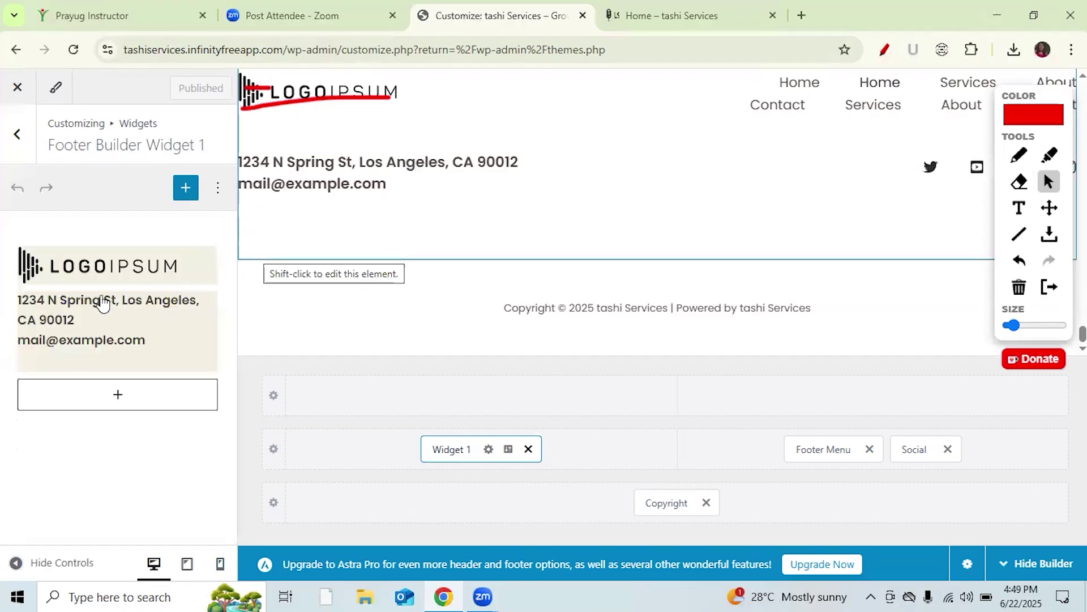
- Clear the on-screen annotations and examine the settings of the Image and Text widgets in Footer Builder Widget 1
click(98, 266)
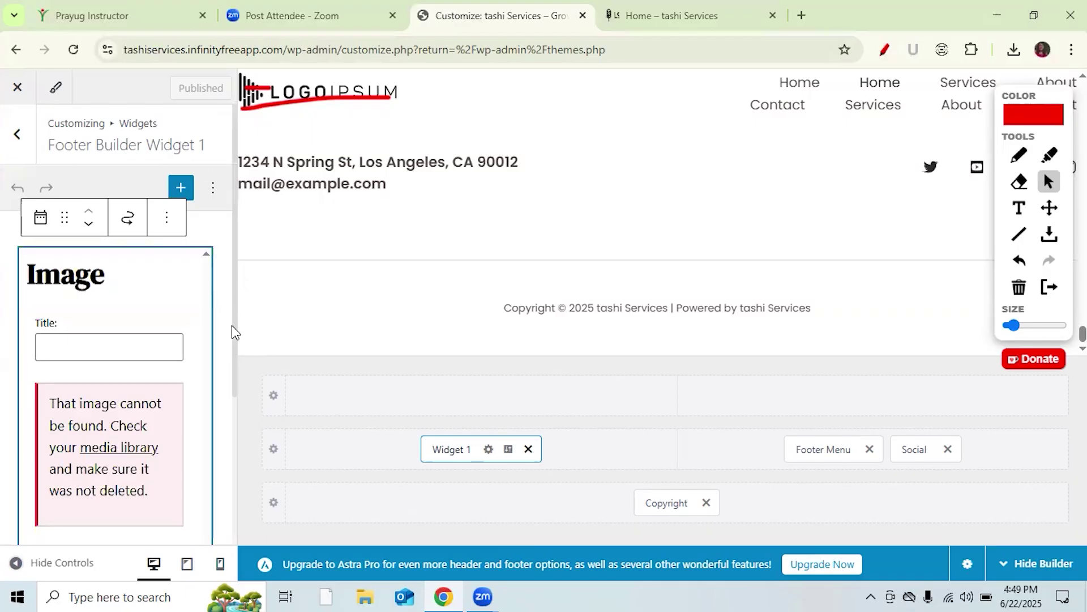
click(238, 277)
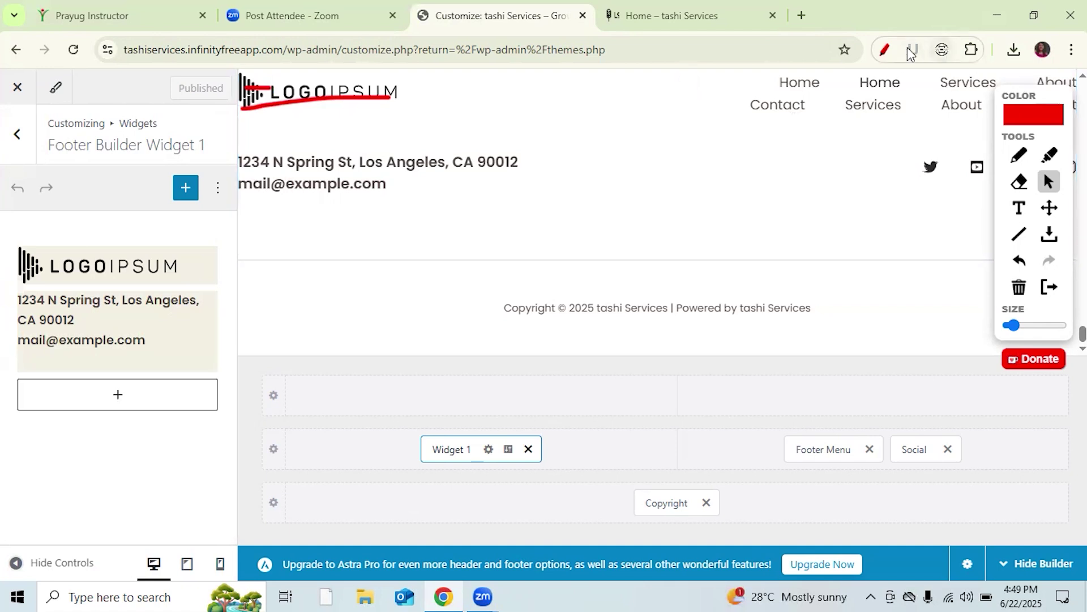
click(885, 51)
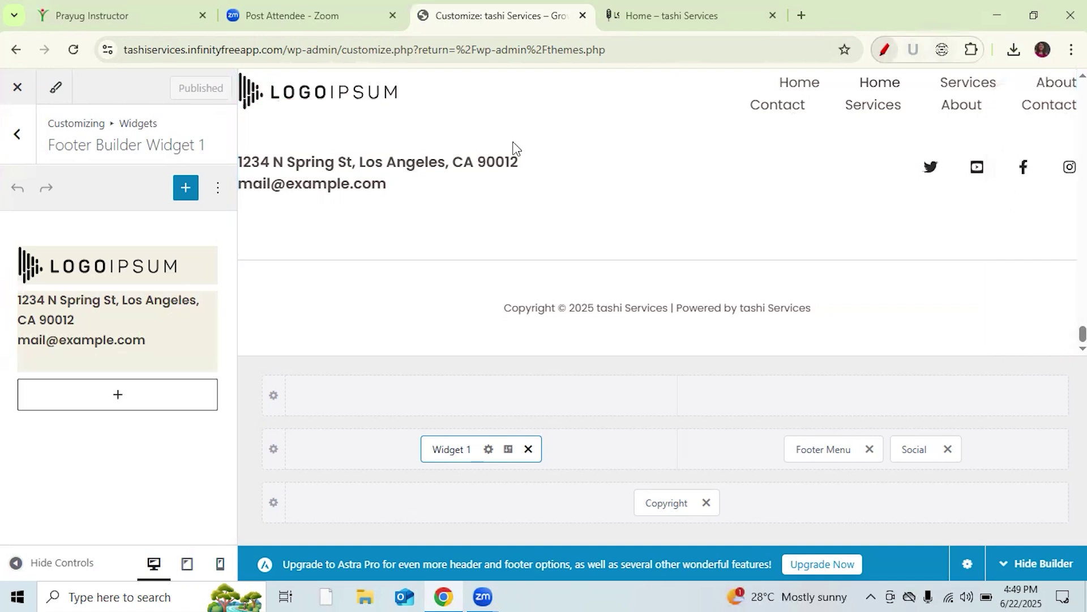
click(104, 269)
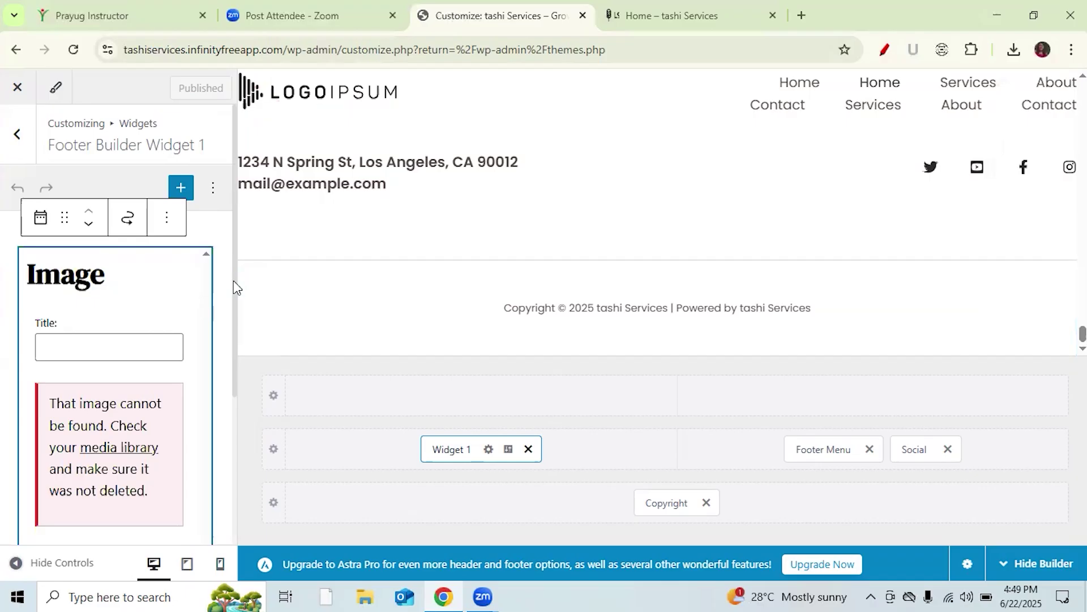
click(237, 310)
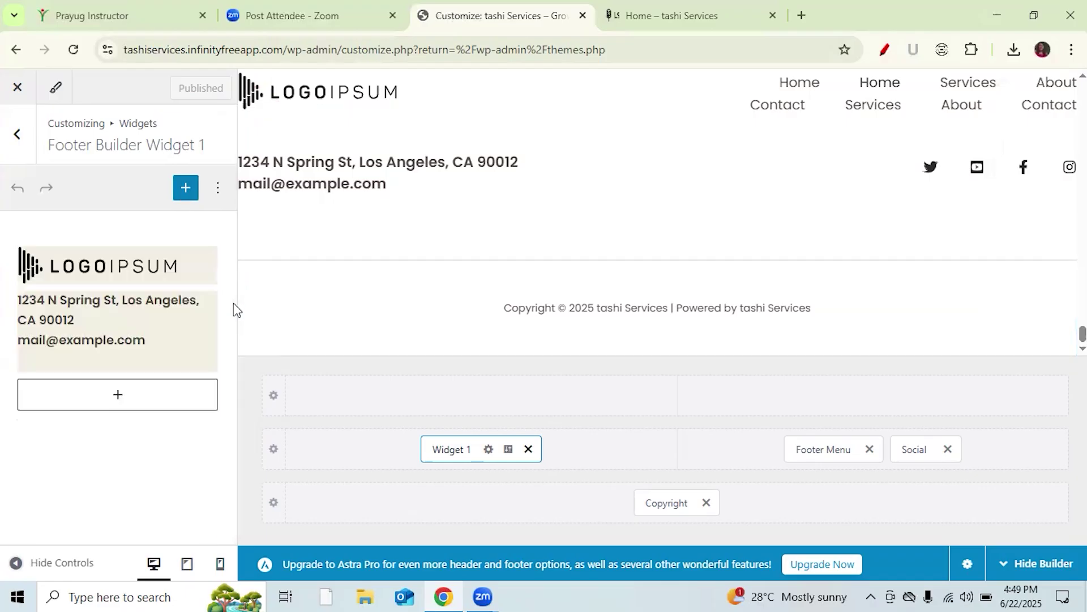
click(165, 268)
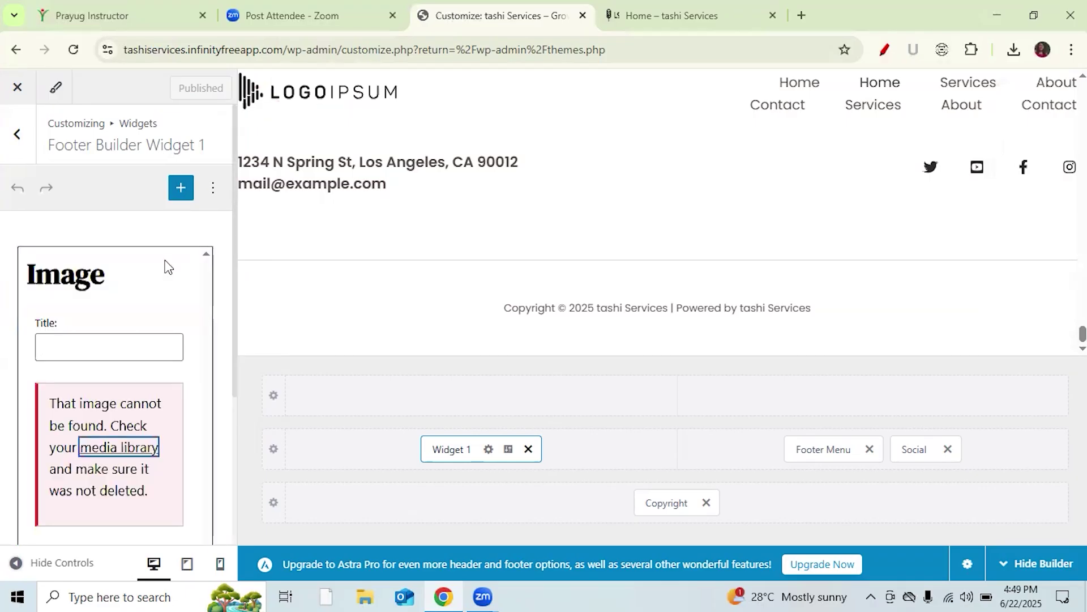
scroll(166, 268, down, 4)
click(166, 267)
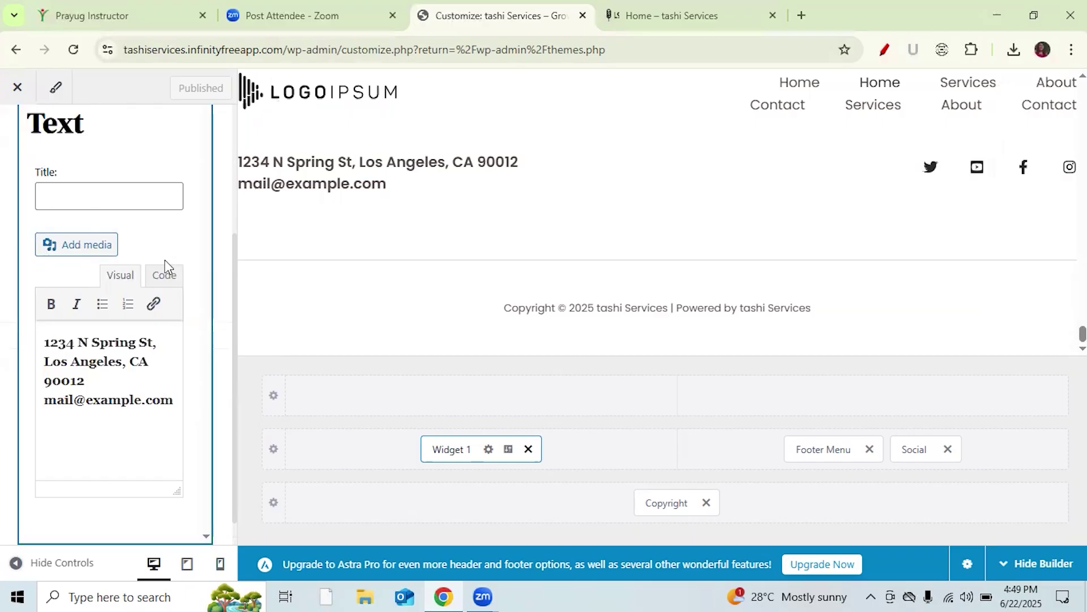
scroll(168, 266, up, 5)
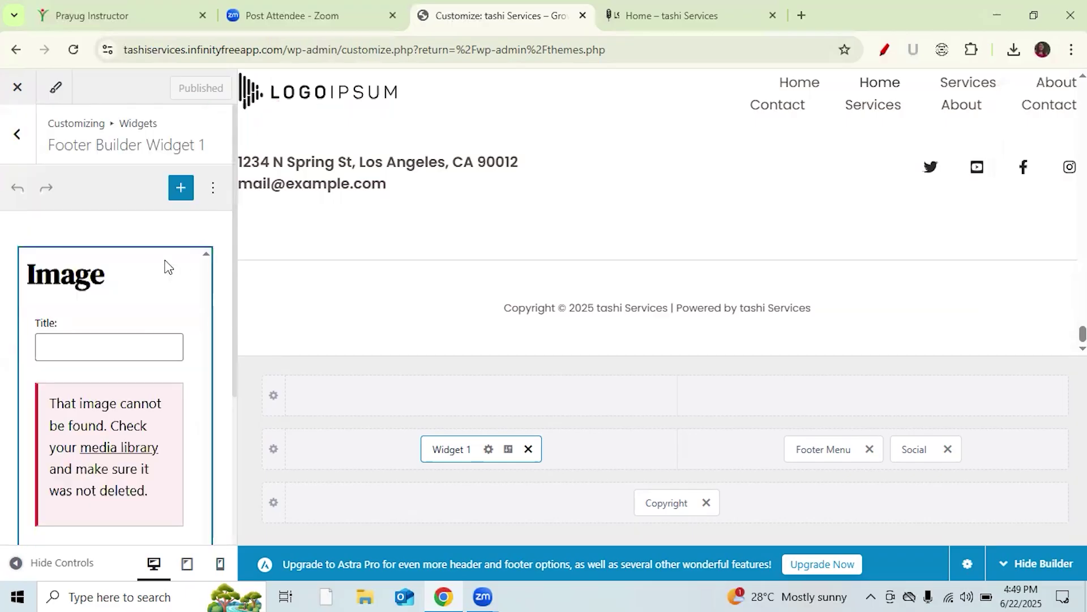
- Give the footer's Image widget the logo cropped-client-logo-5-1.png from the media library and deselect the widget
click(136, 453)
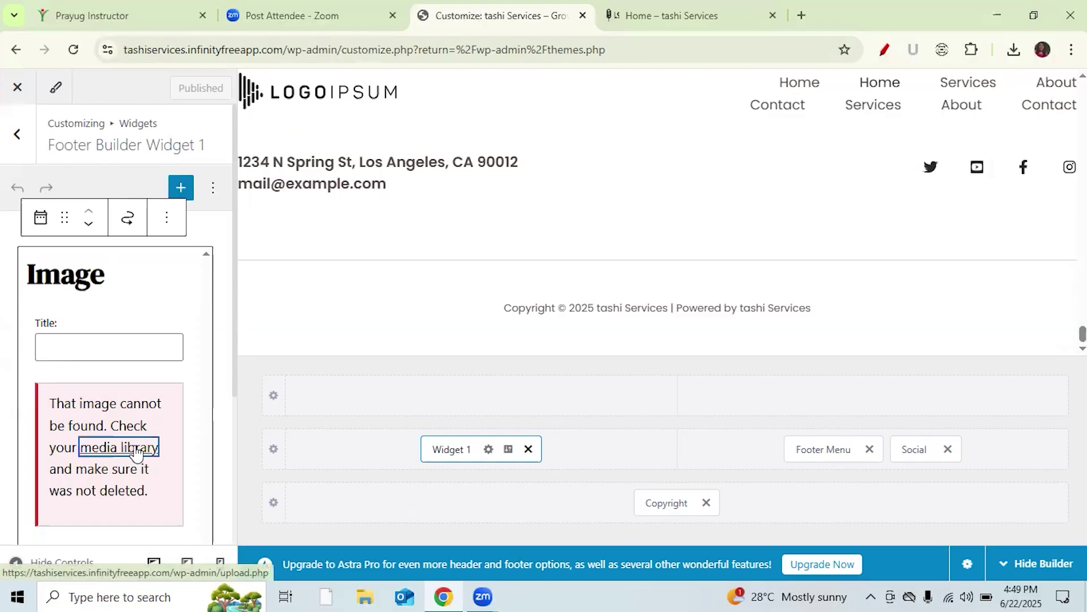
click(135, 446)
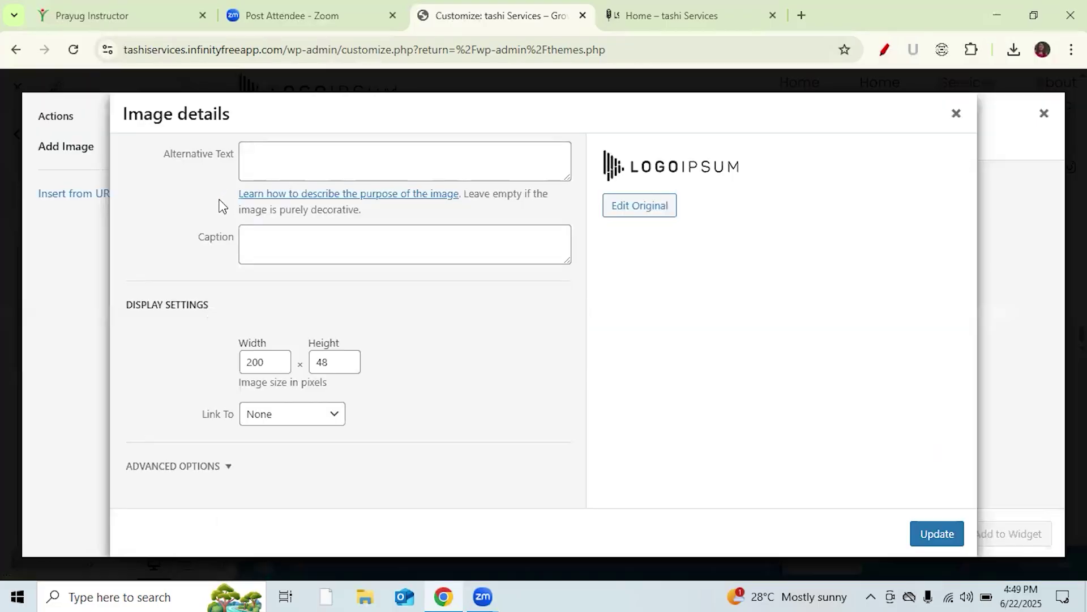
click(640, 212)
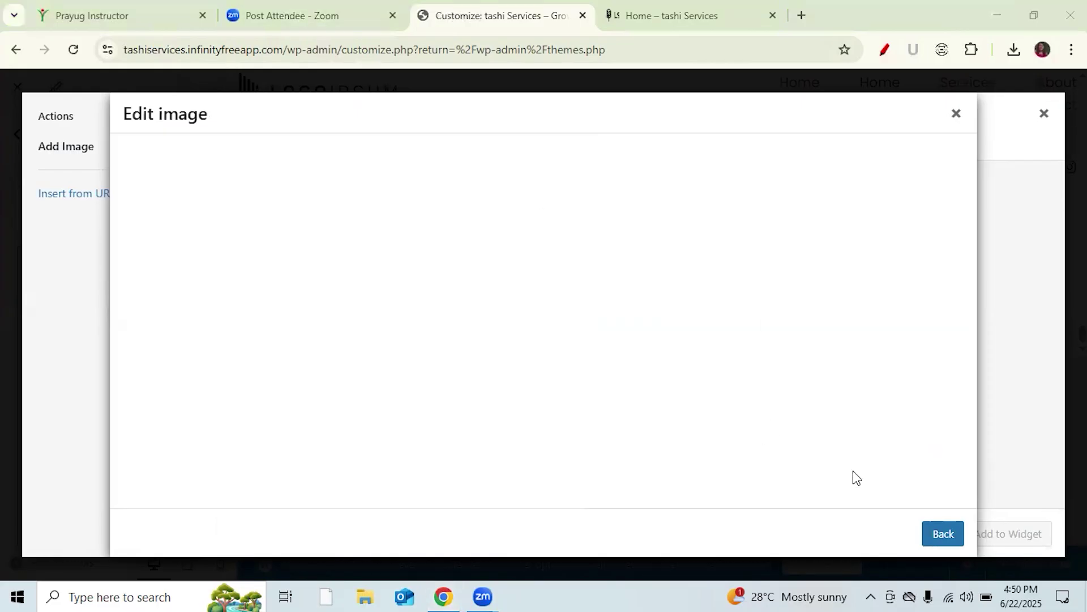
click(957, 115)
click(394, 409)
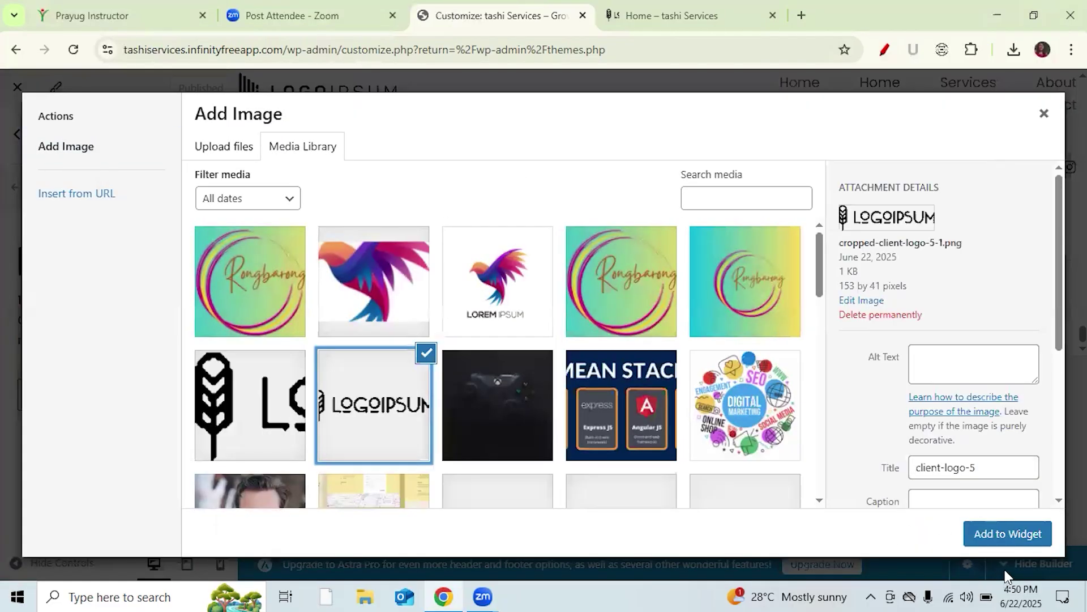
click(1012, 535)
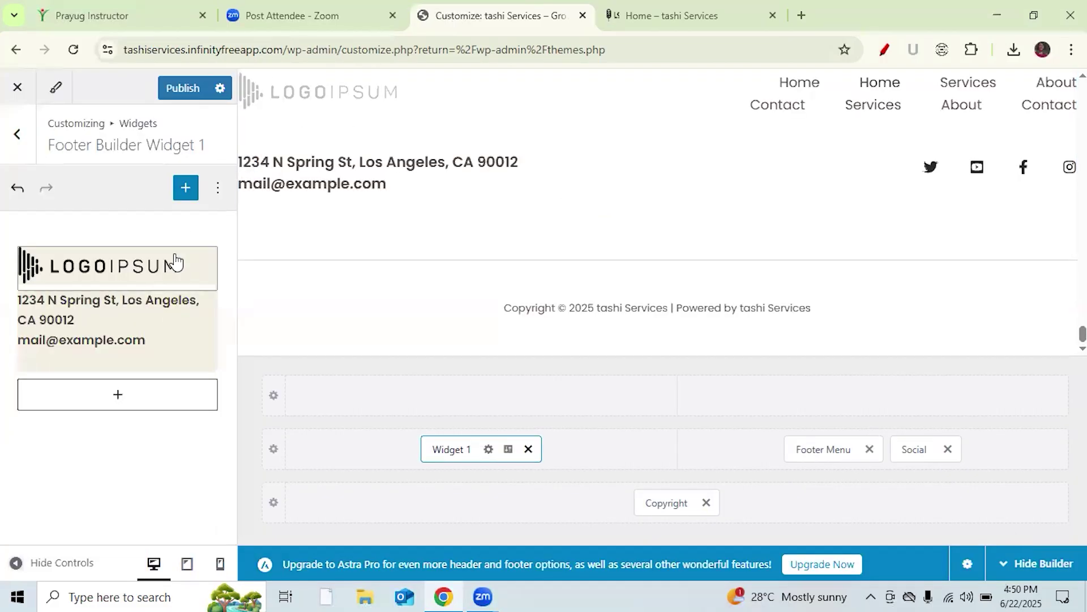
click(452, 223)
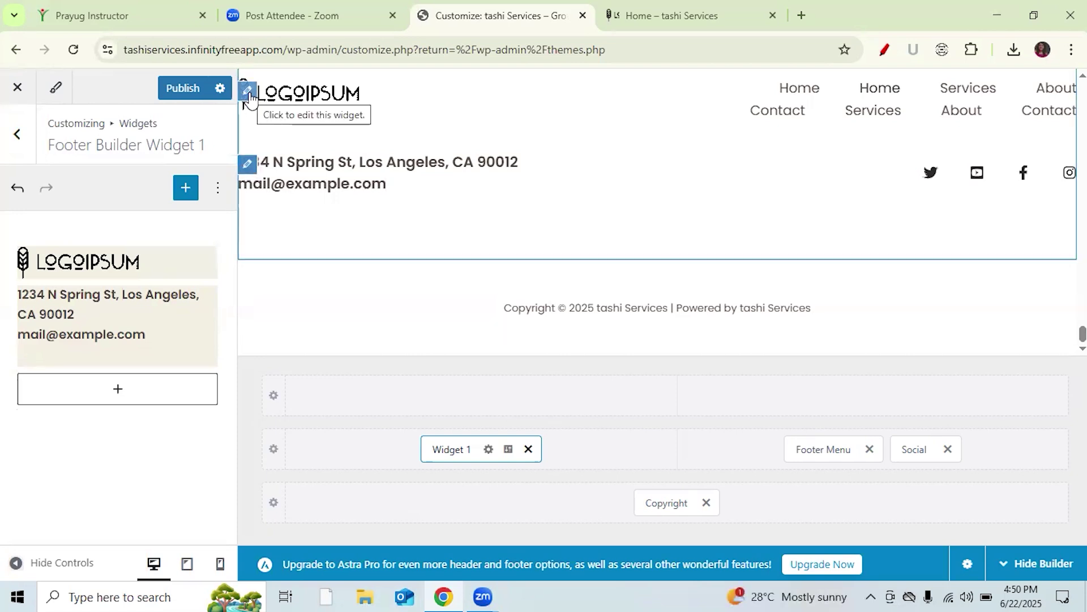
- Examine the footer logo's image details and the original's crop, scale and rotation options, and close the image editor
click(248, 91)
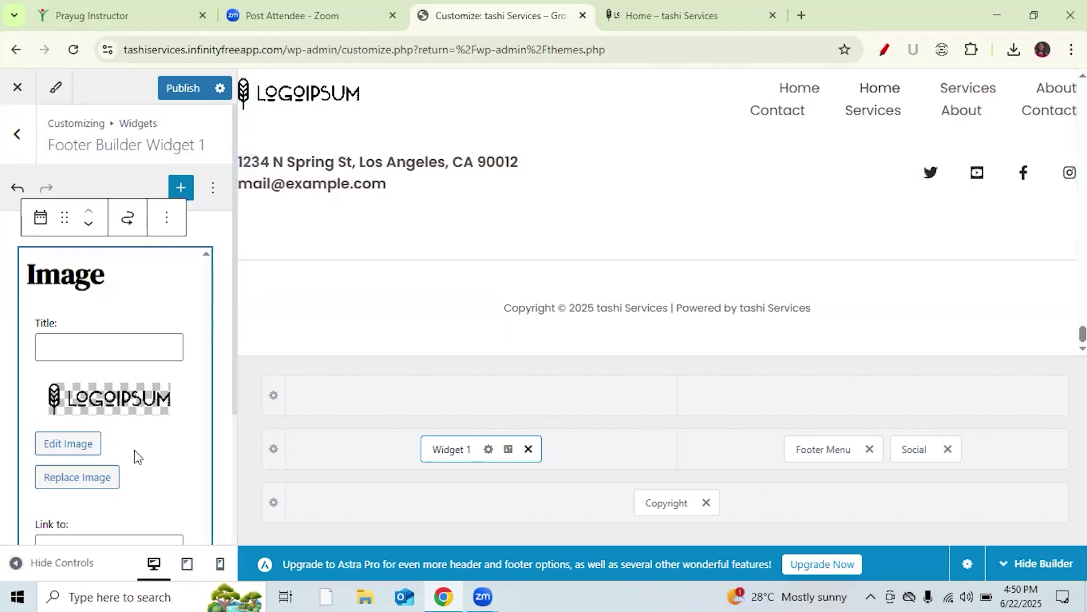
click(73, 452)
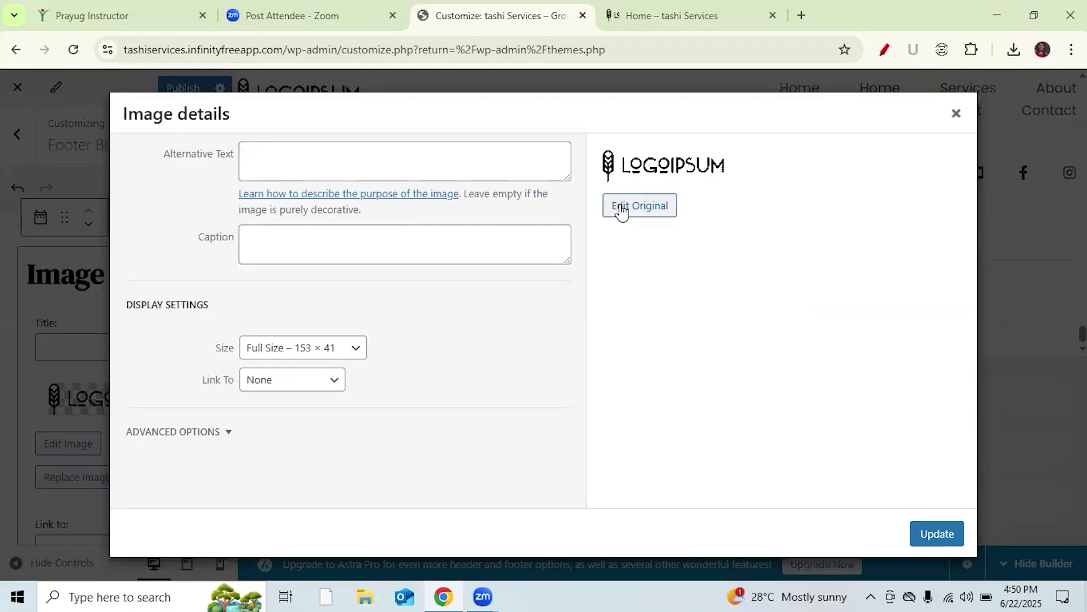
click(622, 211)
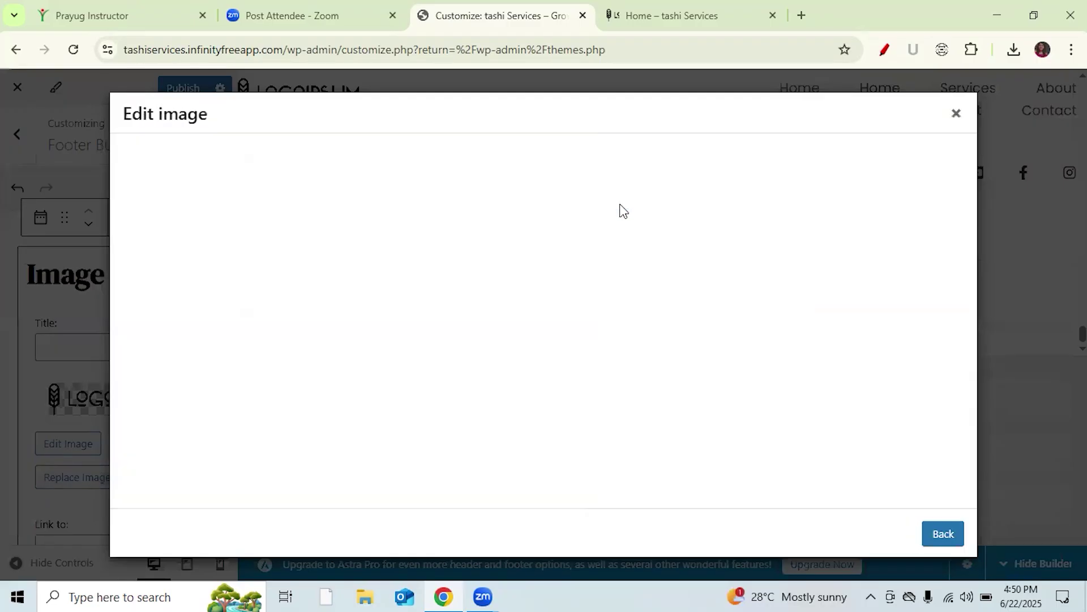
click(943, 535)
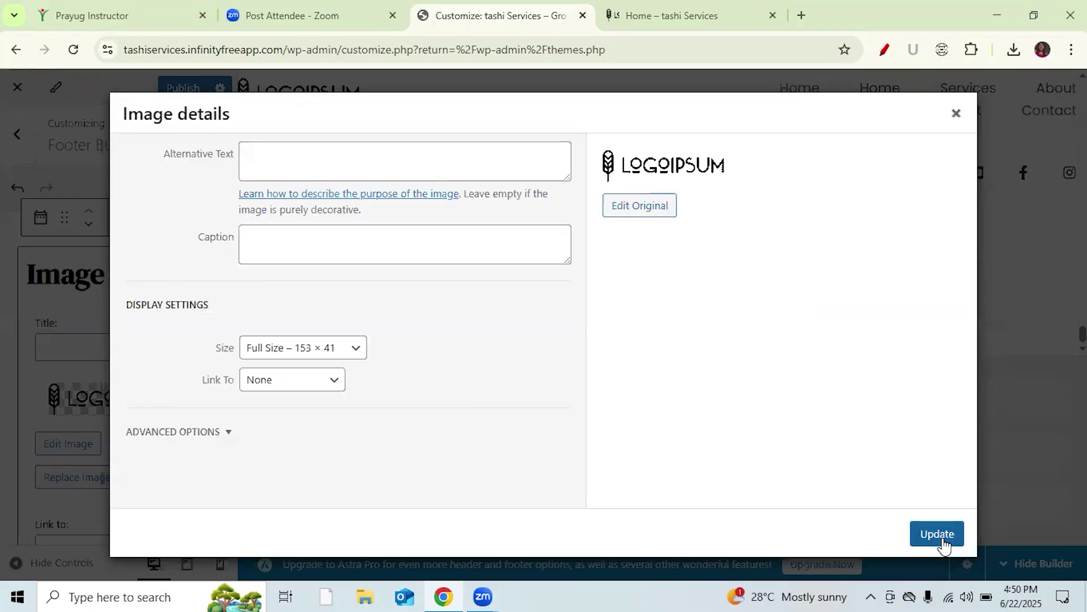
click(639, 207)
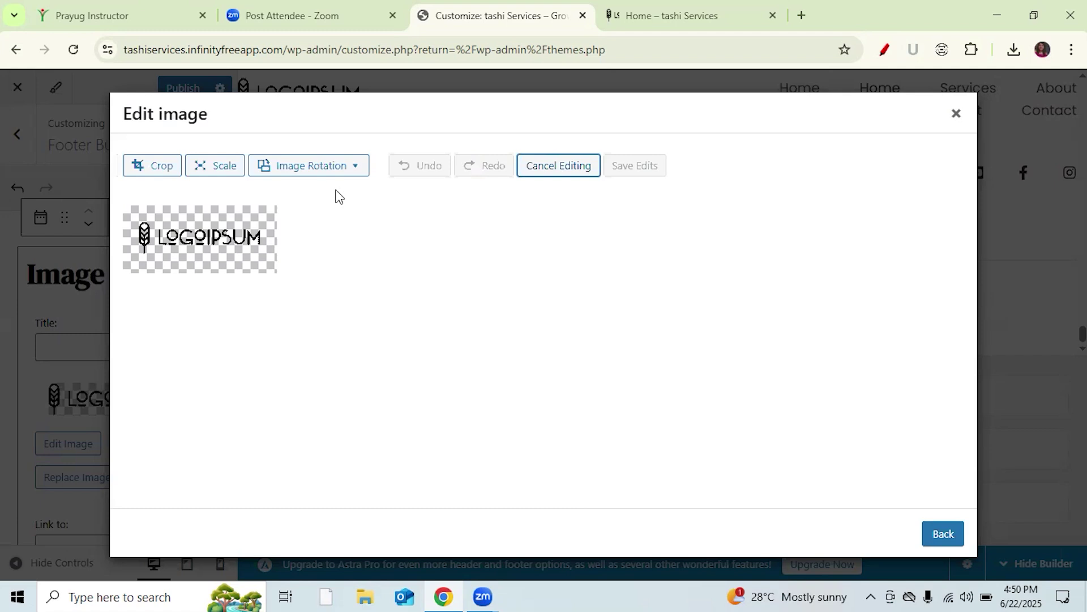
click(957, 116)
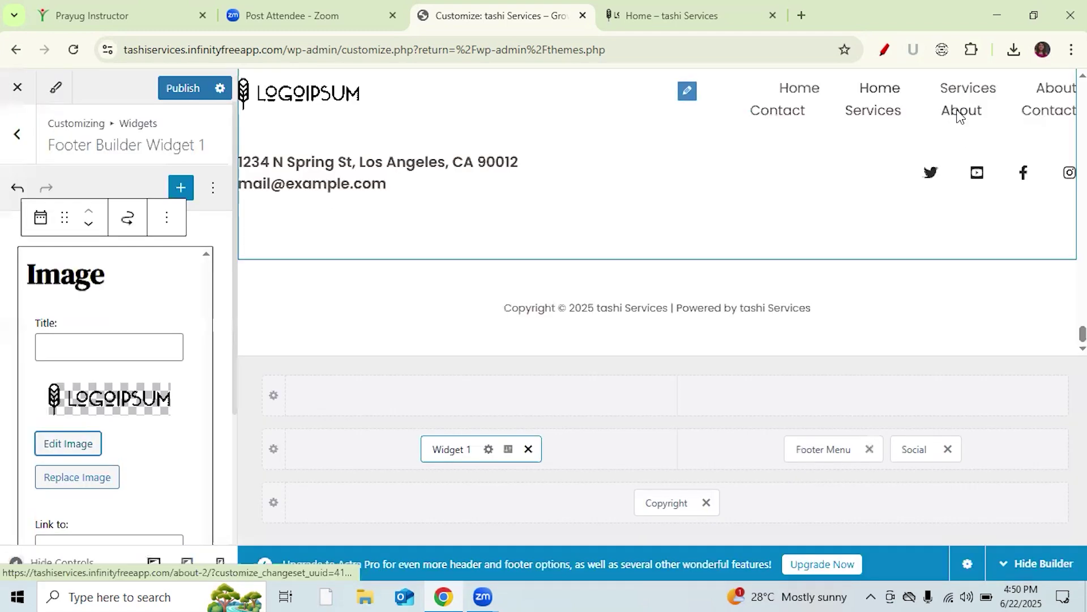
- Replace the footer Image widget's logo with the square Rongbarong image from the media library and deselect the widget
click(80, 477)
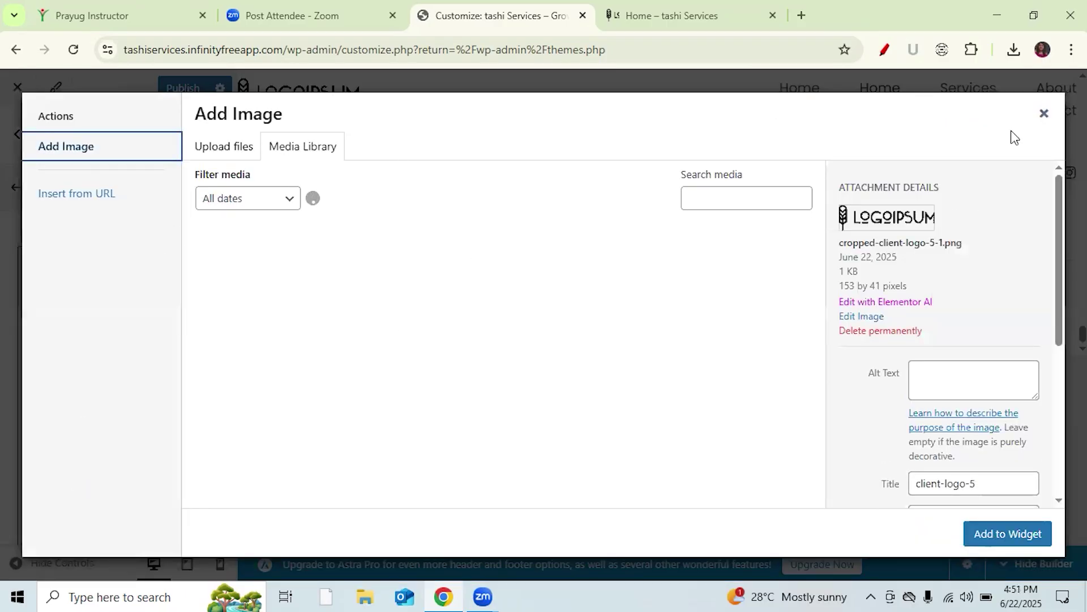
click(1043, 113)
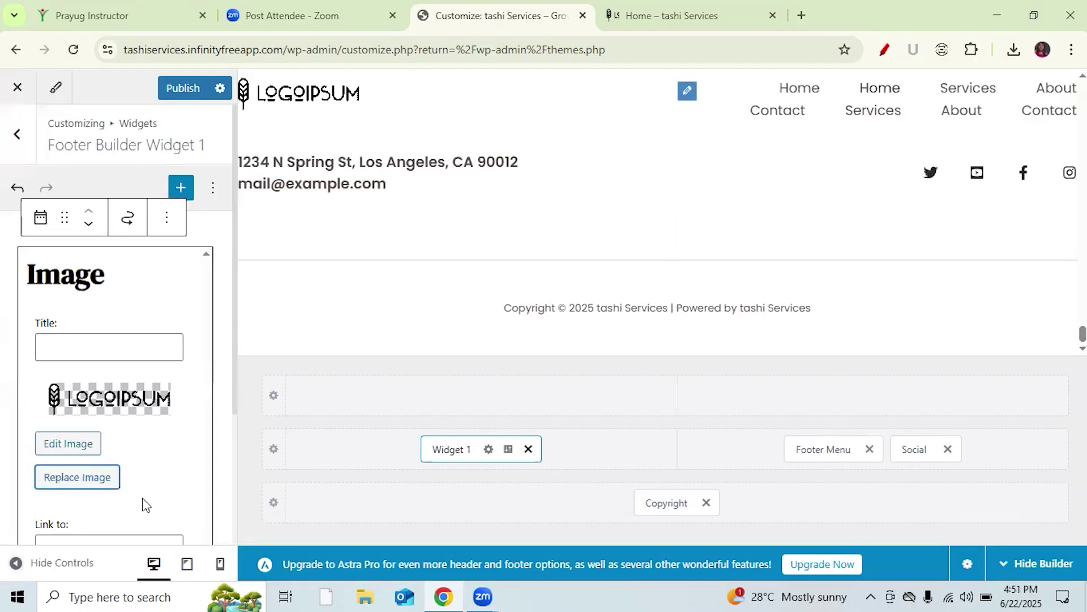
click(80, 477)
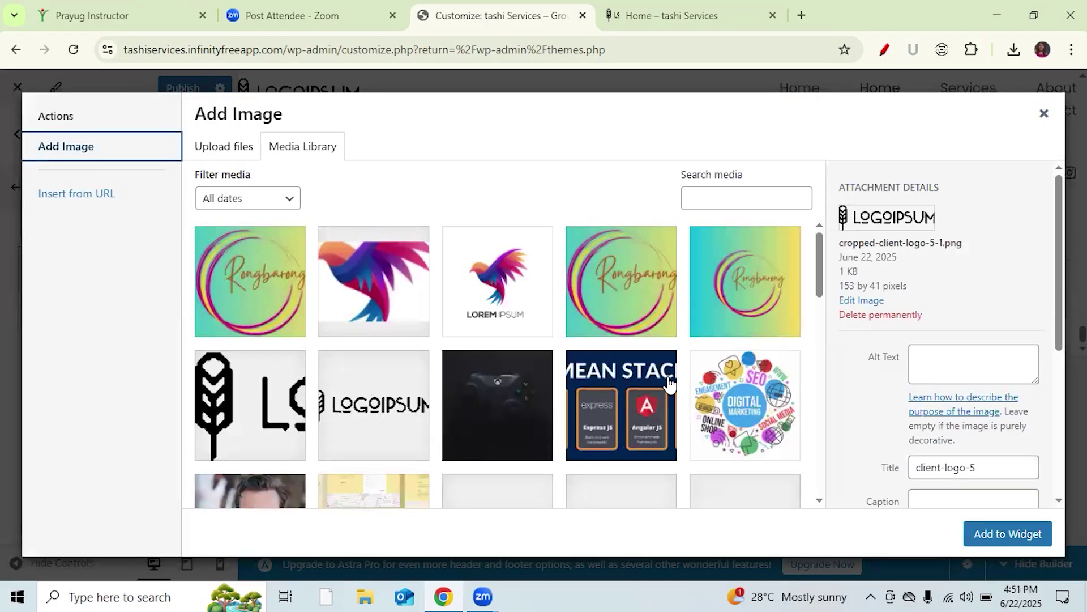
click(766, 277)
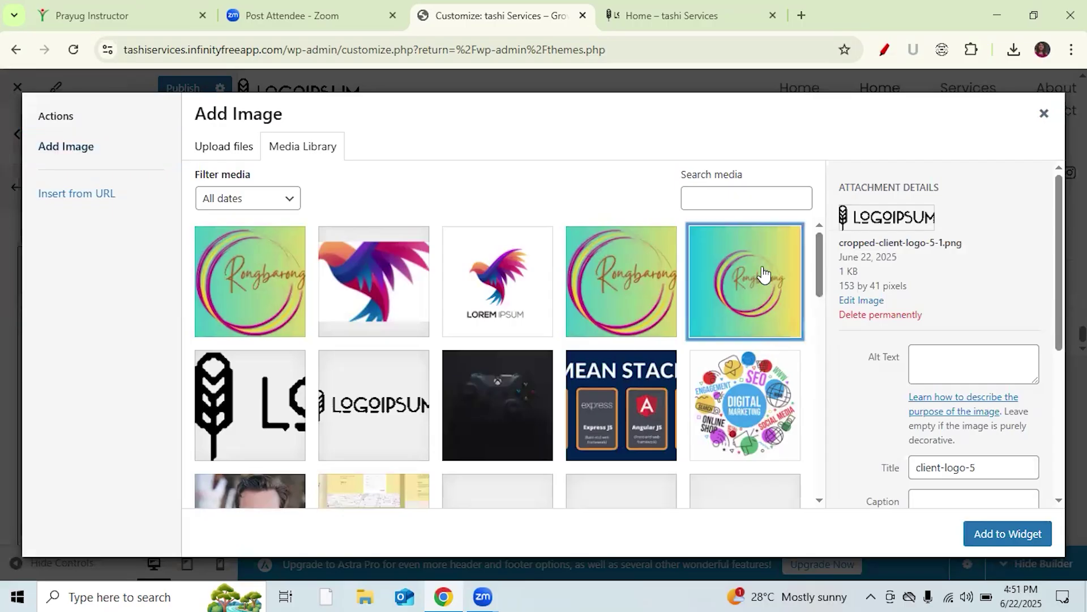
click(1007, 533)
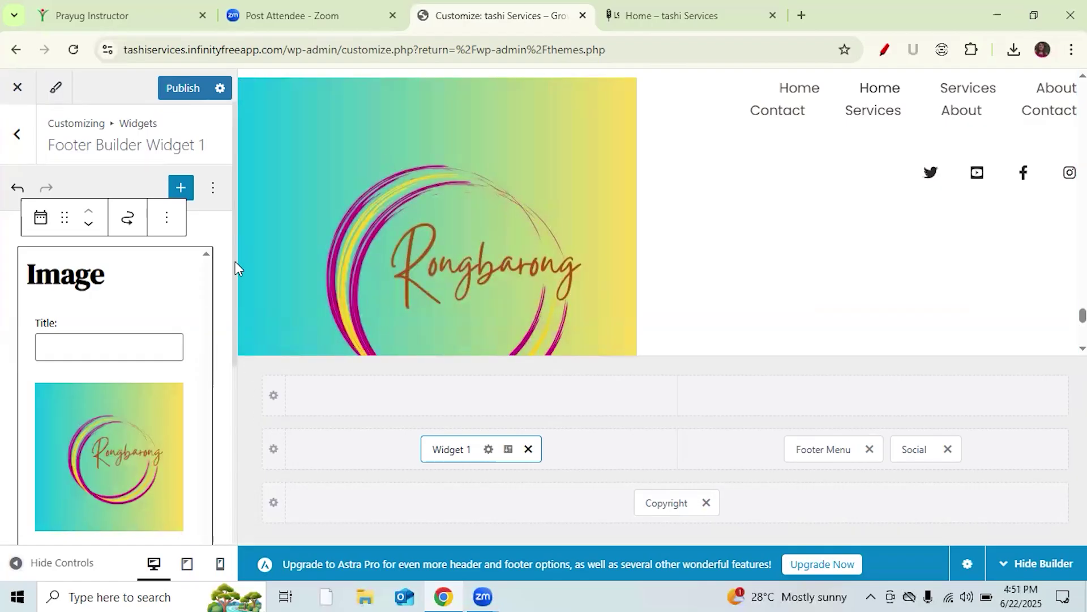
click(234, 290)
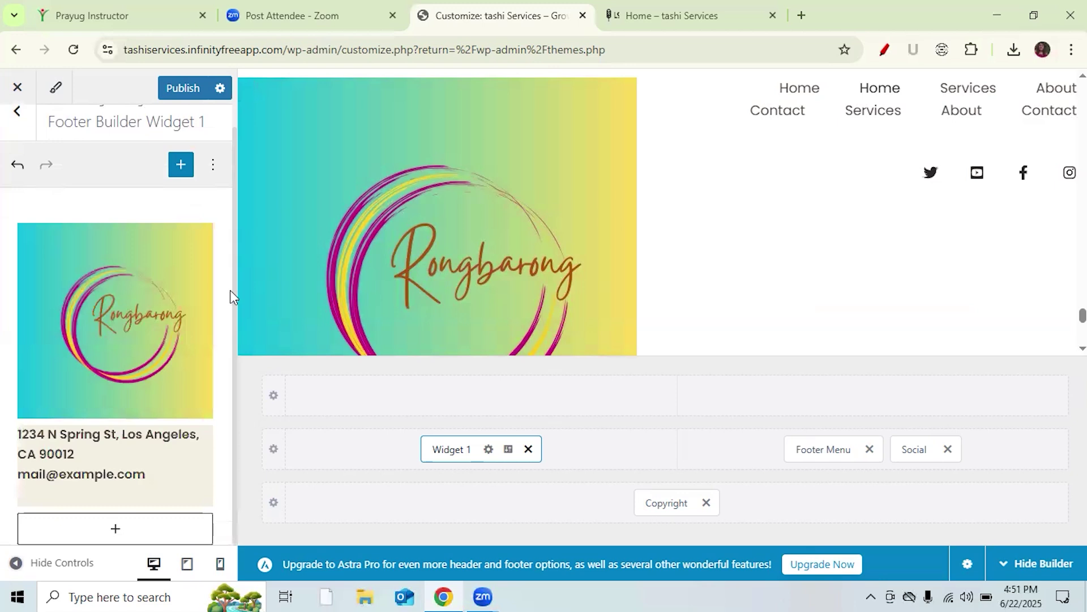
- Compare the footer's Image widget in the customizer with the footer logo on the live Home page
click(166, 278)
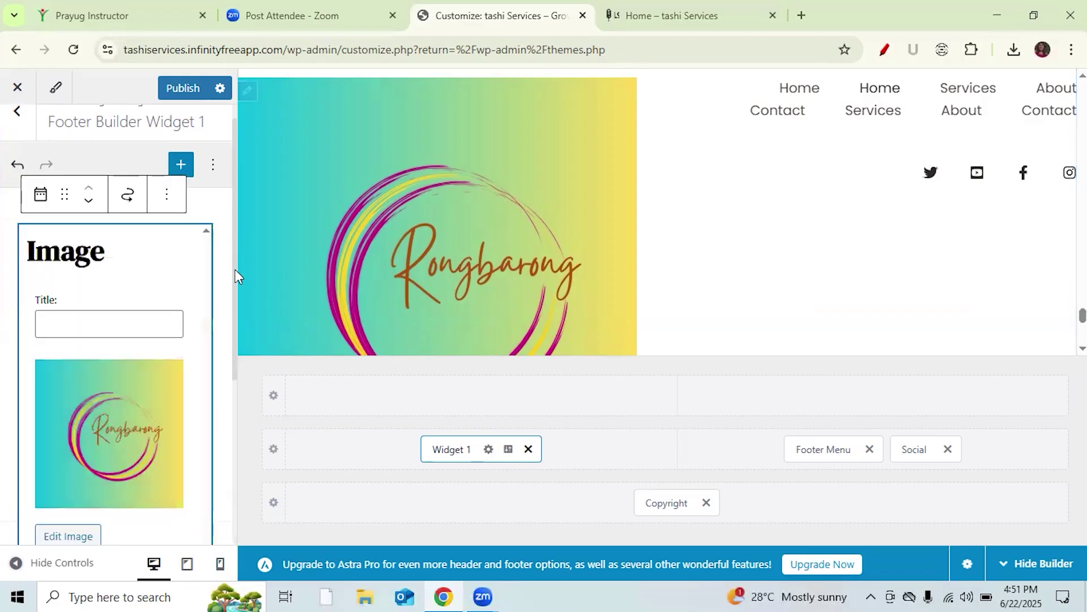
click(230, 353)
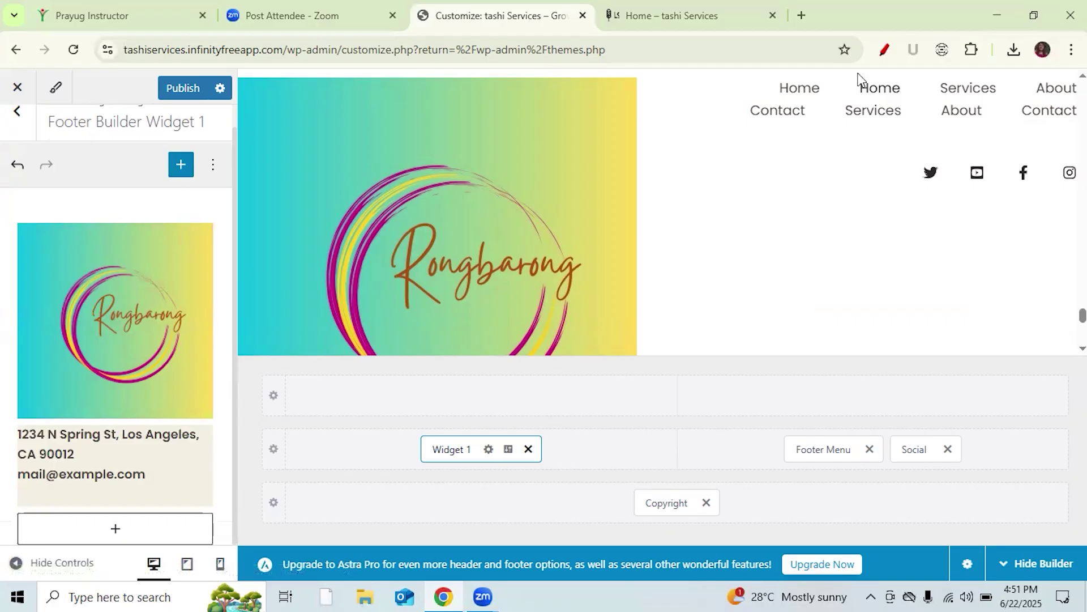
click(697, 16)
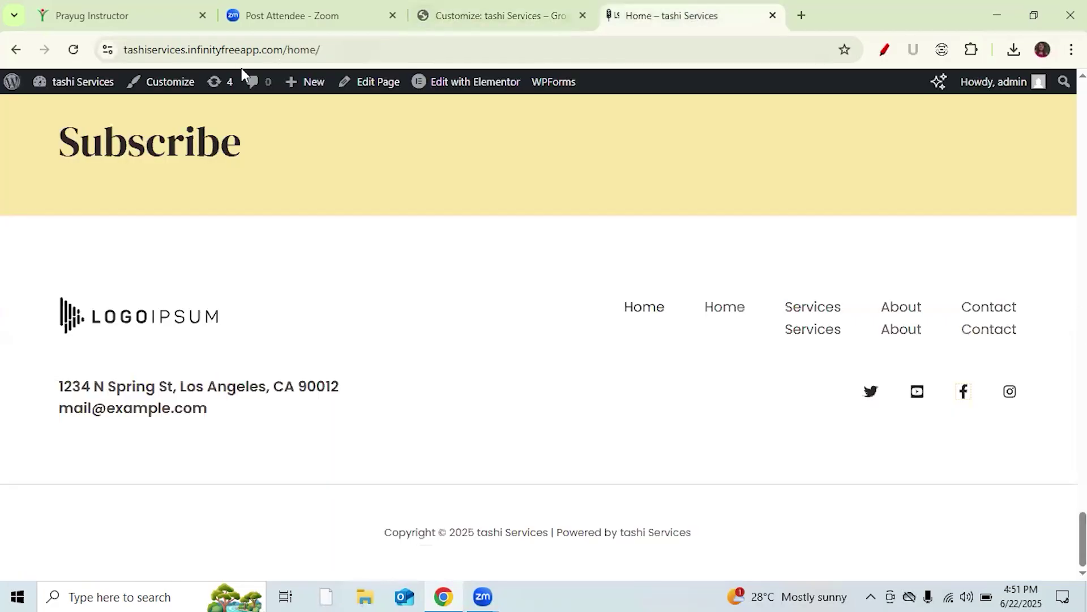
click(451, 22)
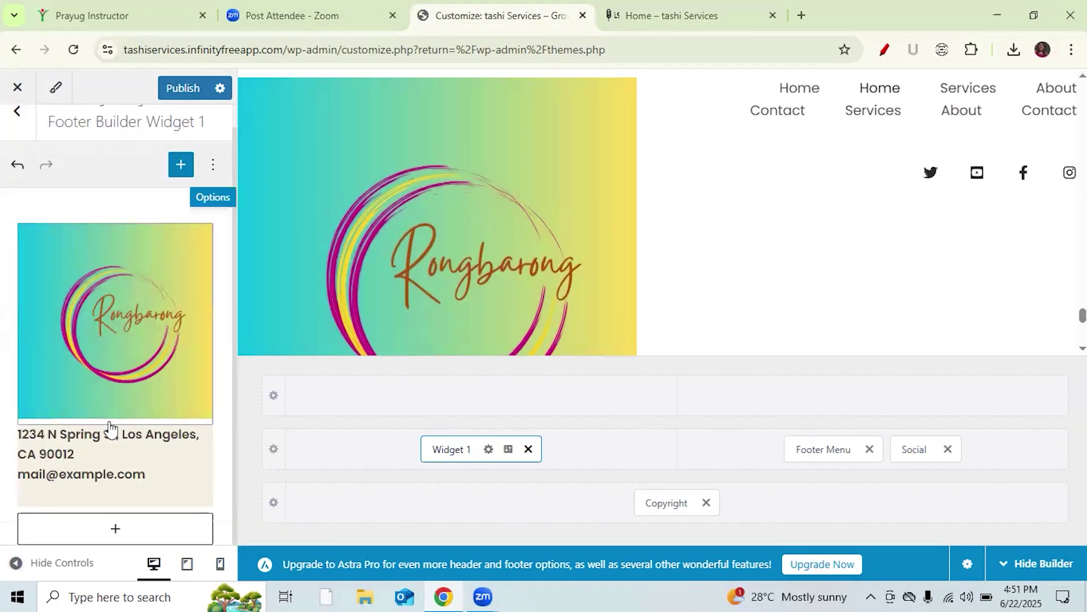
- Set the footer logo's display size to Thumbnail – 150 × 150 and update the image
click(116, 352)
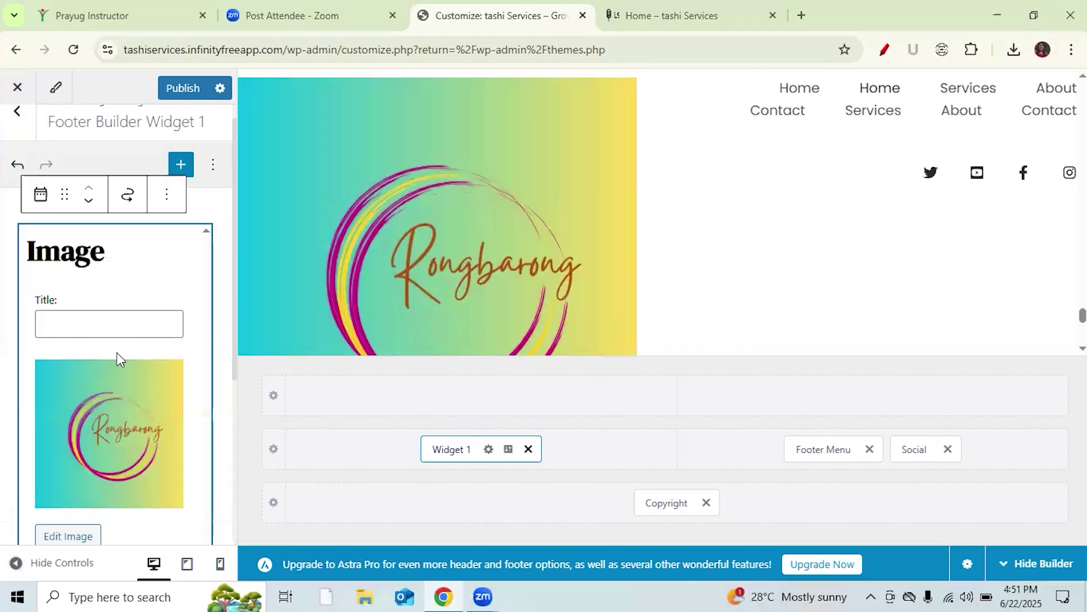
click(78, 535)
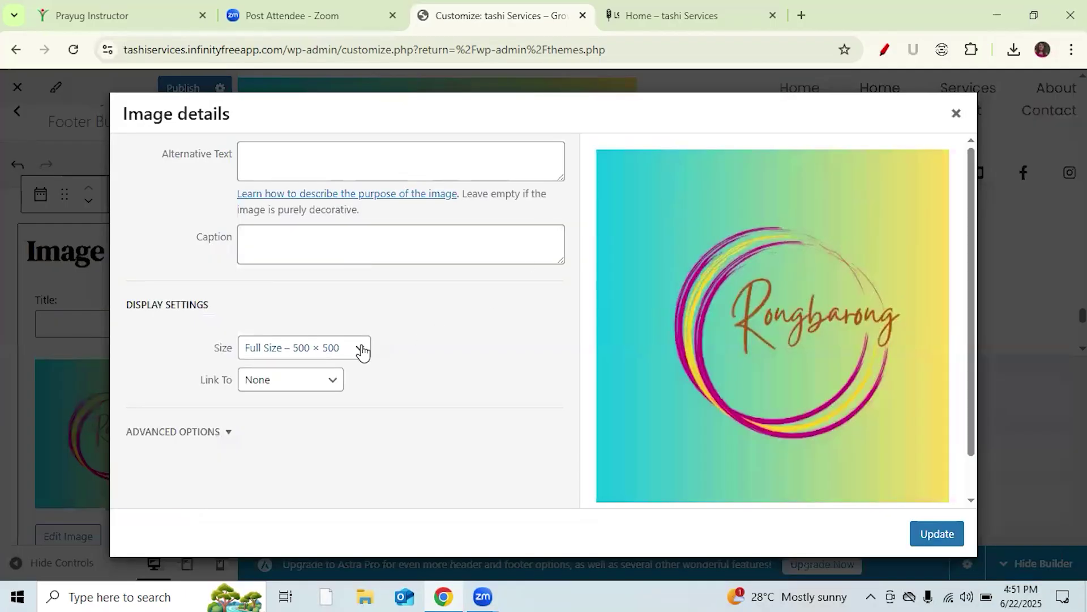
click(362, 351)
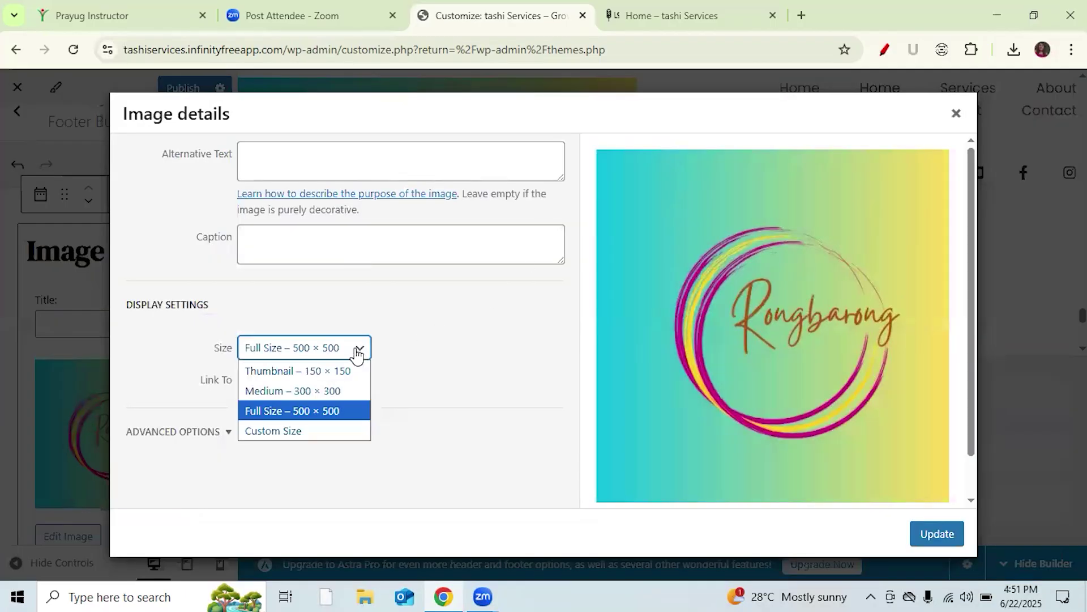
click(298, 372)
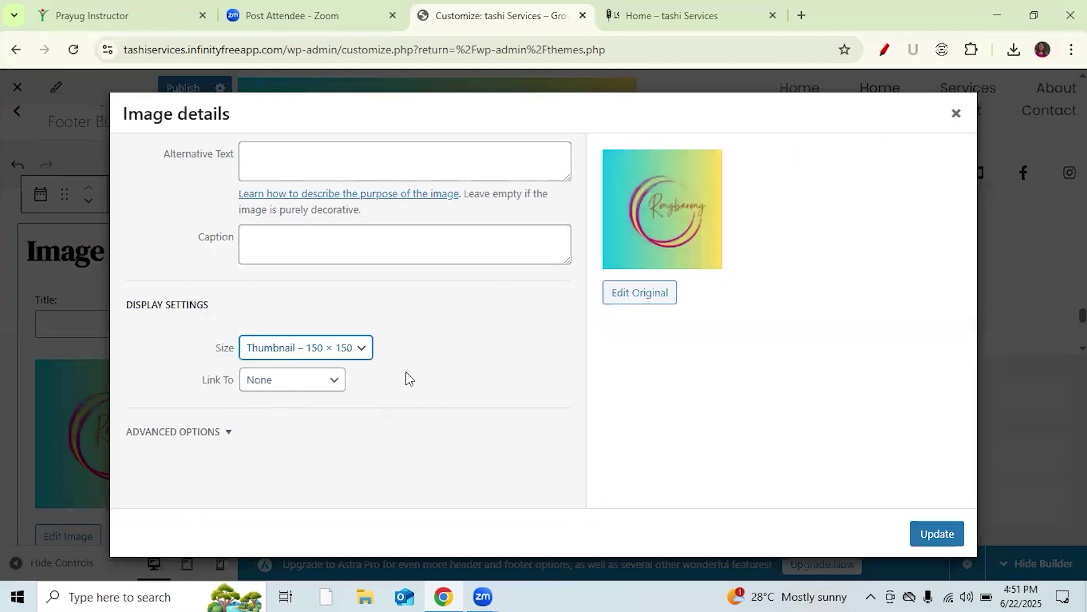
click(1017, 489)
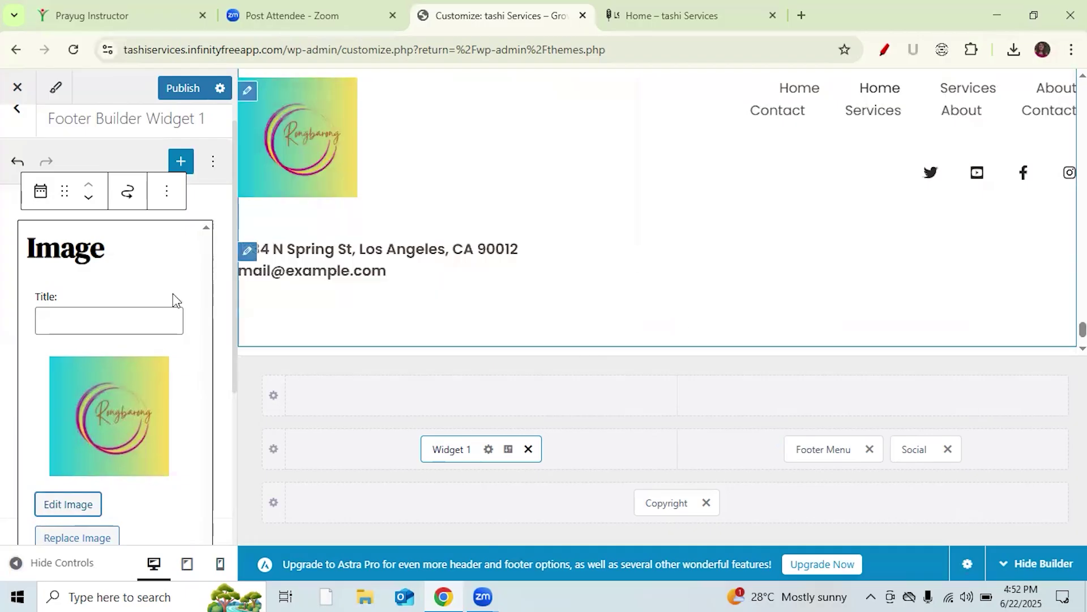
- Give the footer logo a custom display size with a width of 100 pixels and update the image
click(64, 505)
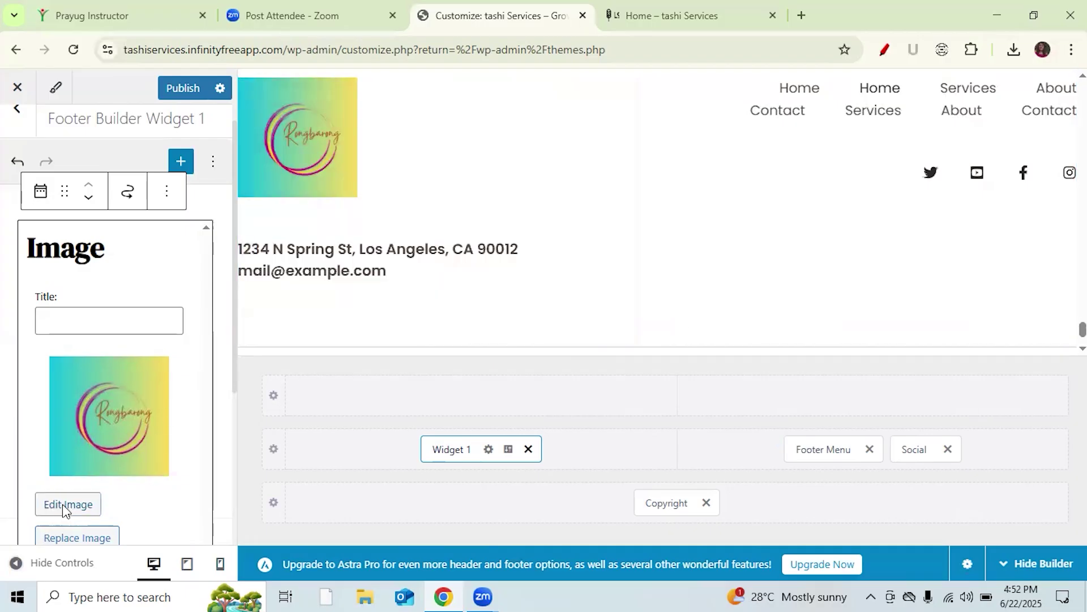
click(361, 352)
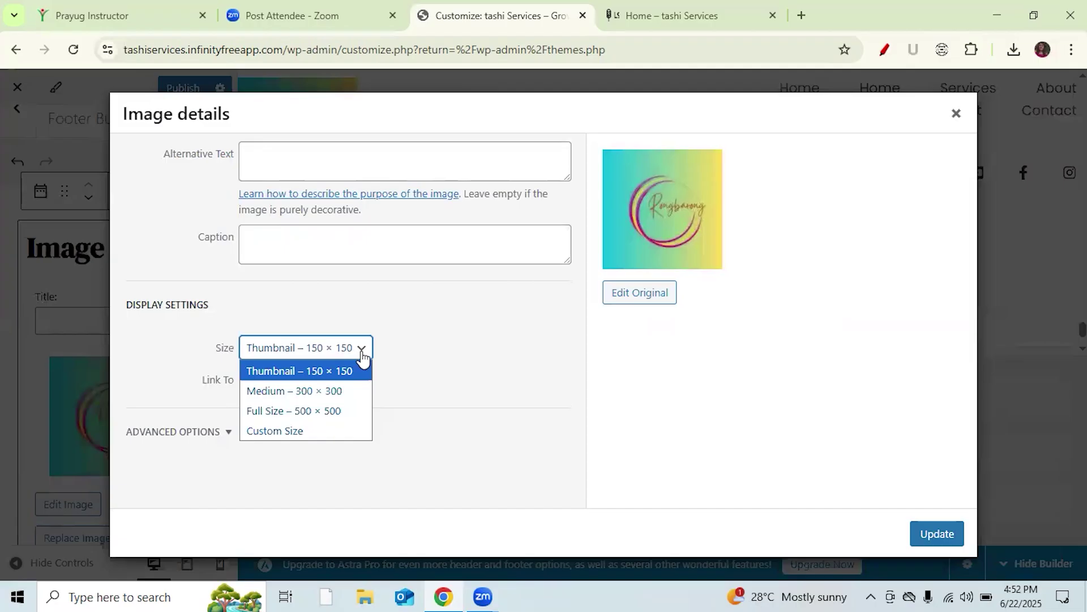
click(270, 438)
click(263, 391)
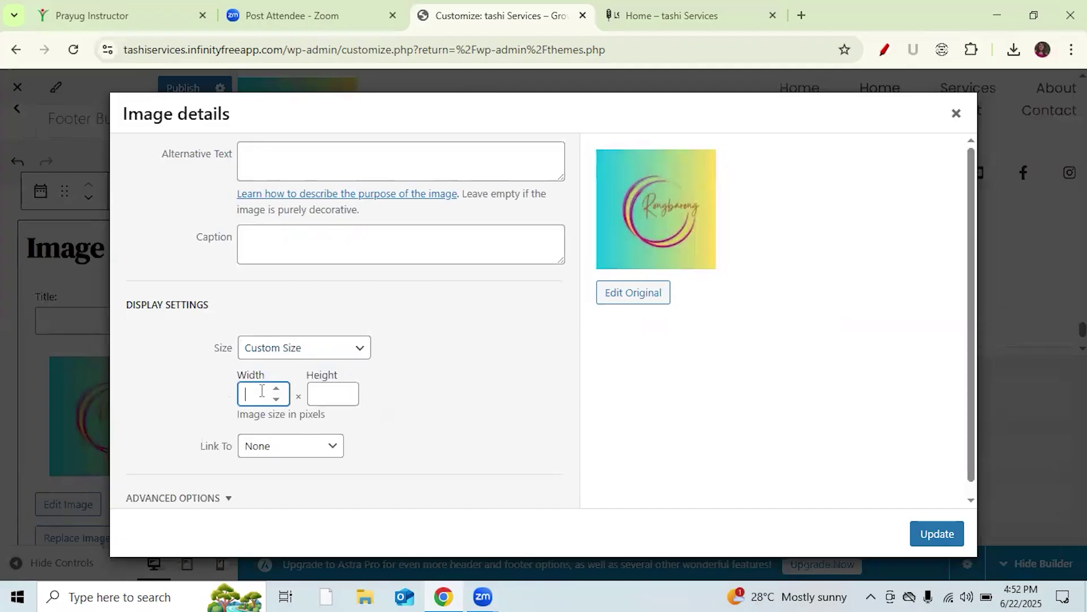
text(100)
click(479, 488)
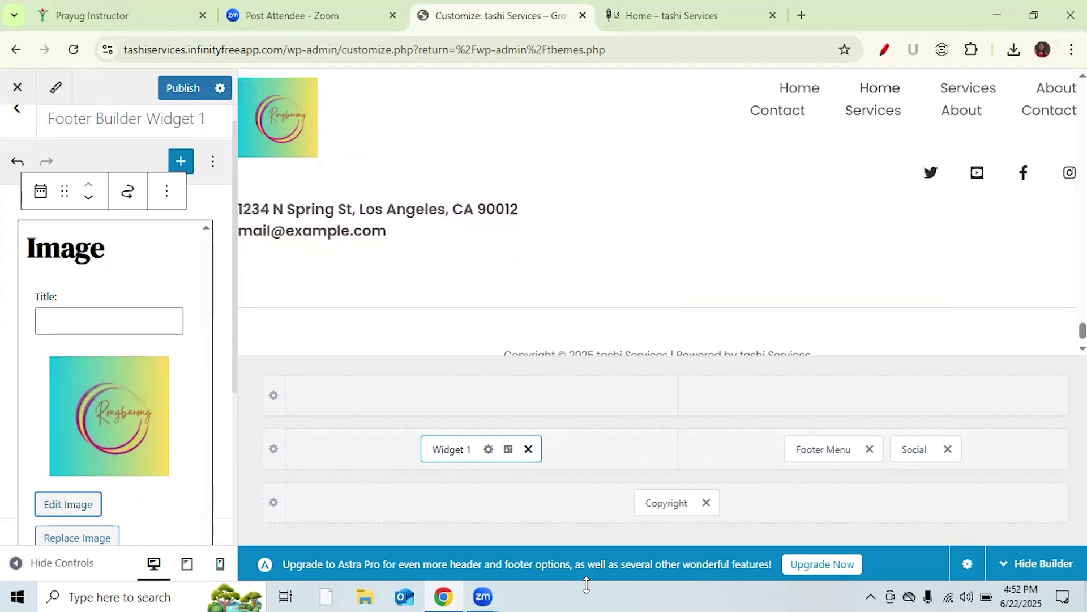
key(alt+Tab)
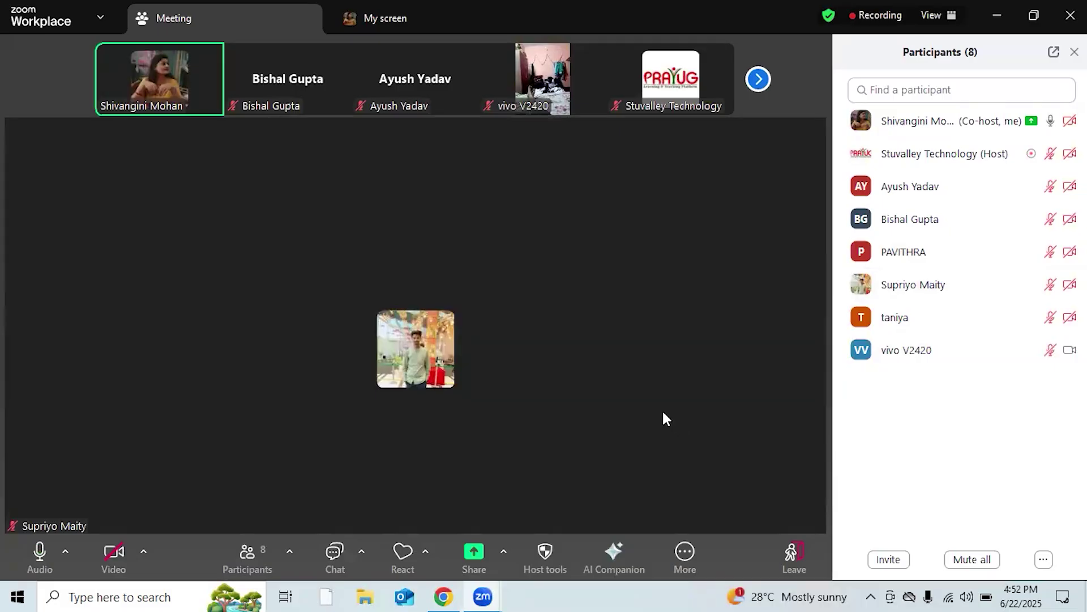
click(996, 17)
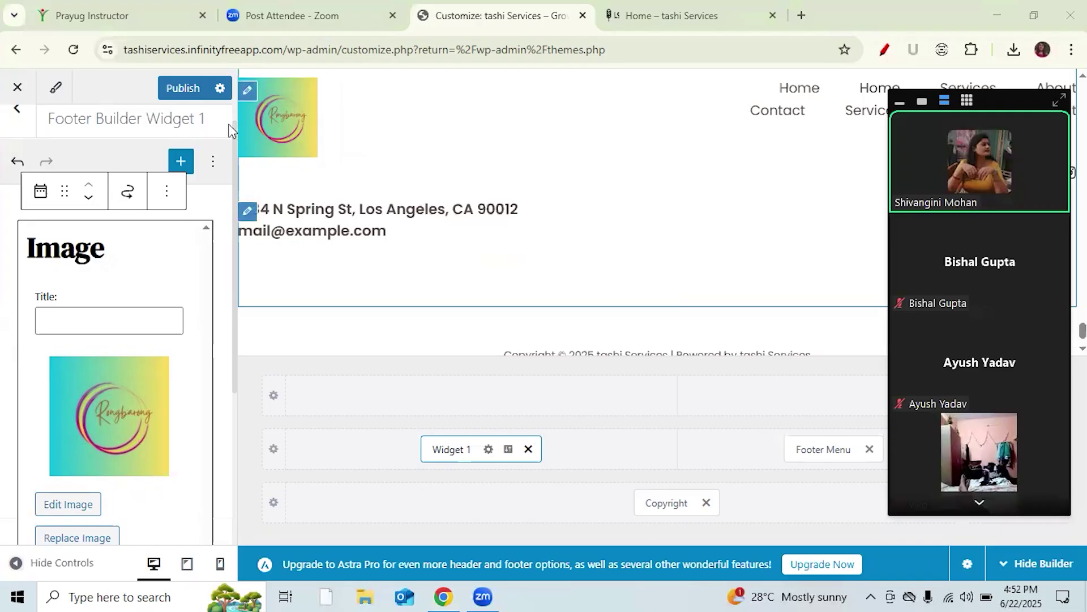
- Publish the footer logo change, reload the live Home page to check it, and return to the customizer
click(628, 13)
click(74, 53)
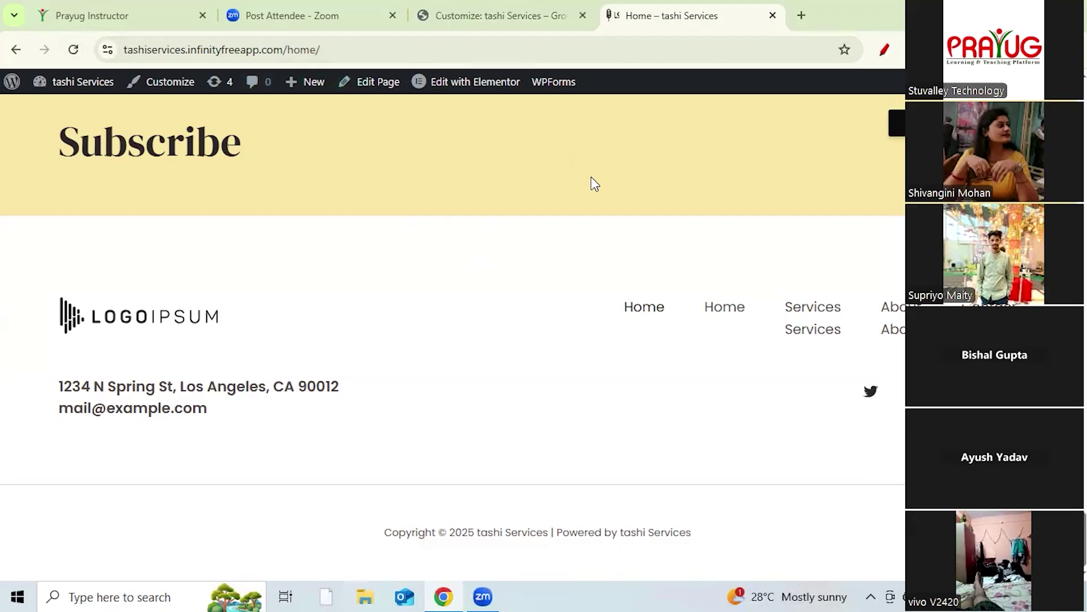
click(642, 311)
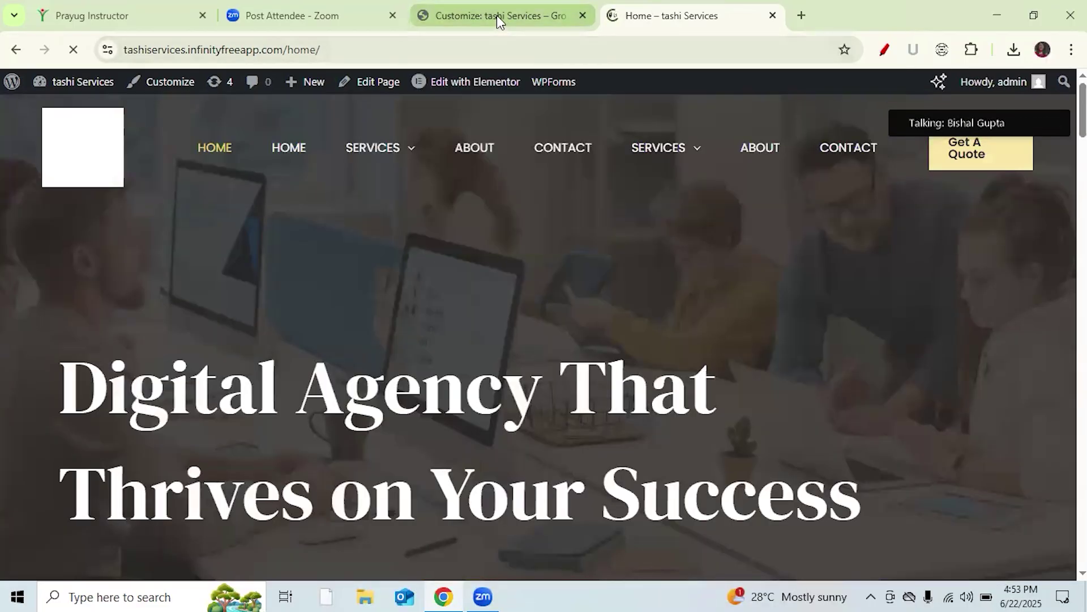
click(497, 15)
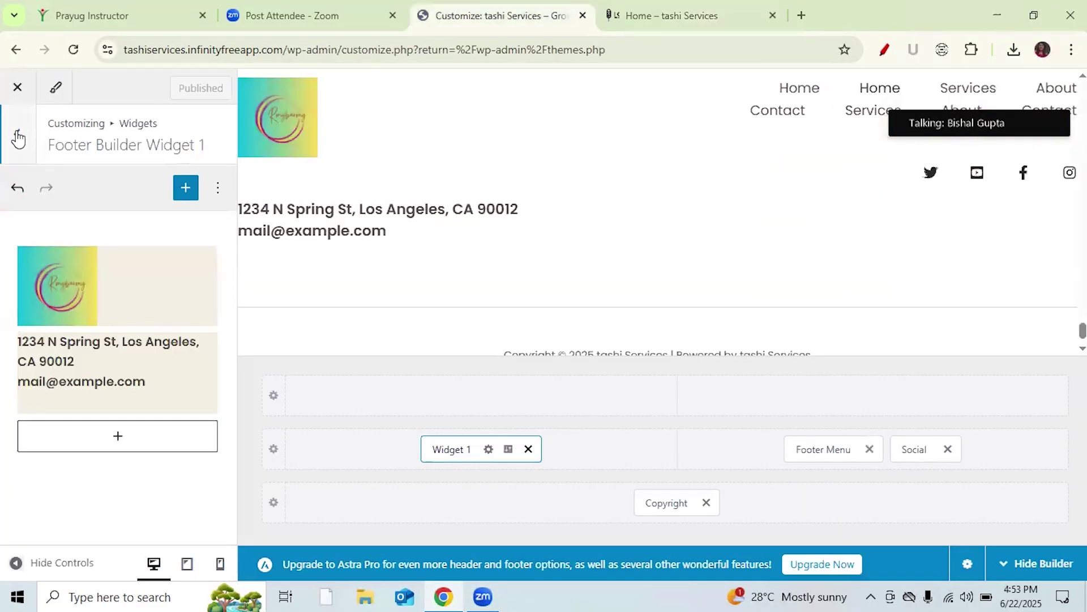
- Go back to the Footer builder's elements and examine which elements can be inserted in the top footer row's second column
click(17, 135)
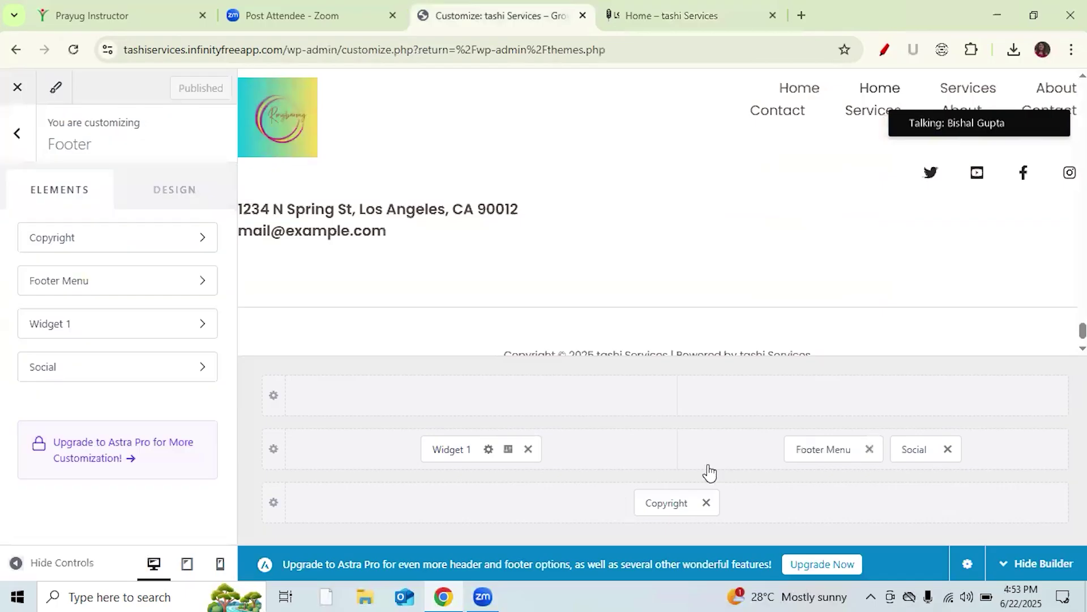
mouse_move(435, 410)
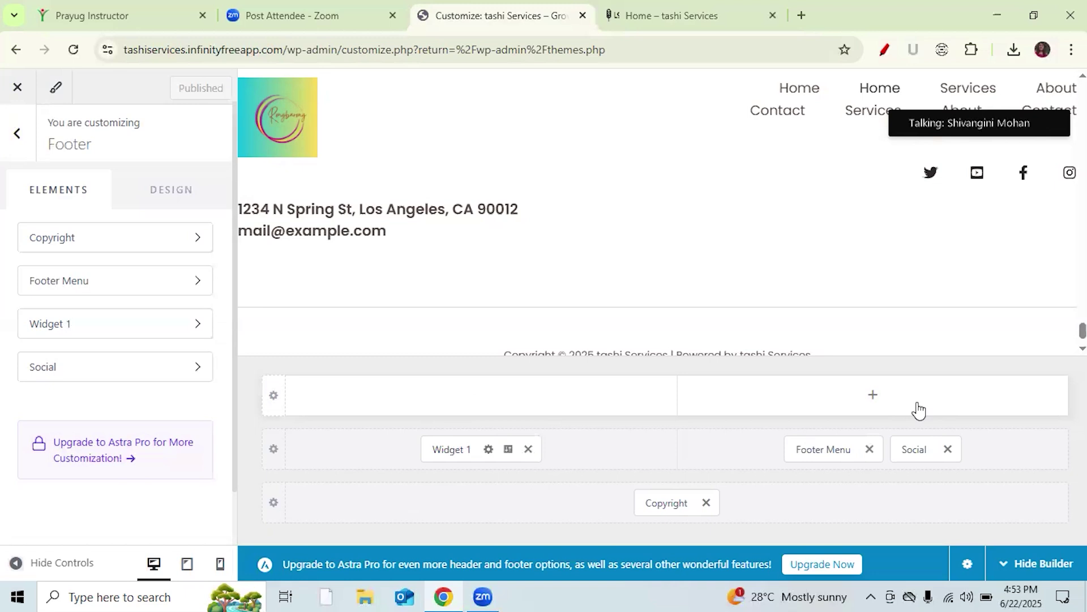
mouse_move(900, 116)
drag(1015, 103, 124, 84)
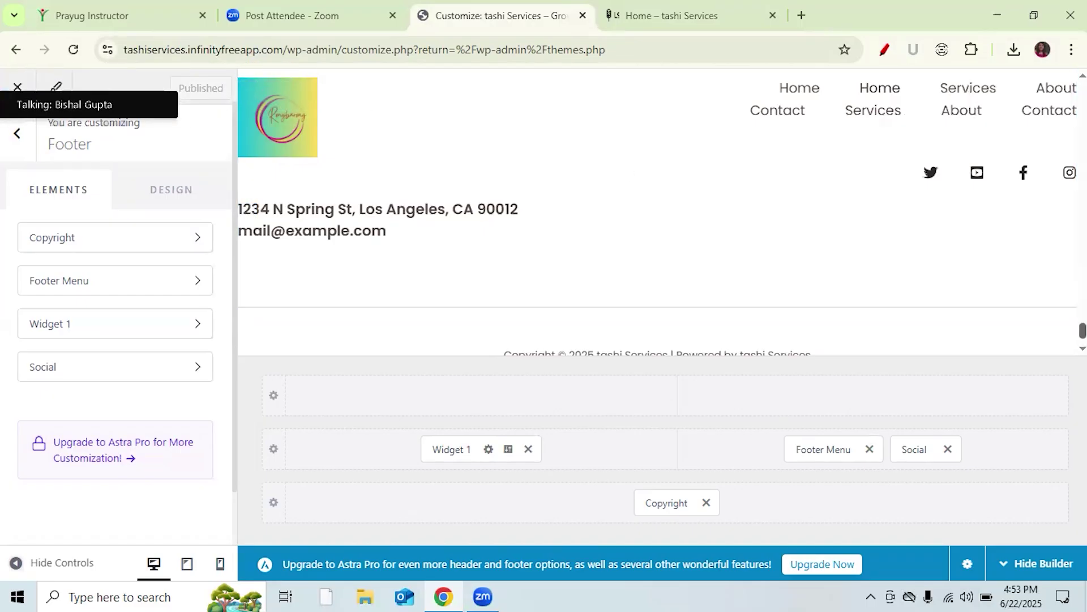
scroll(944, 165, up, 1)
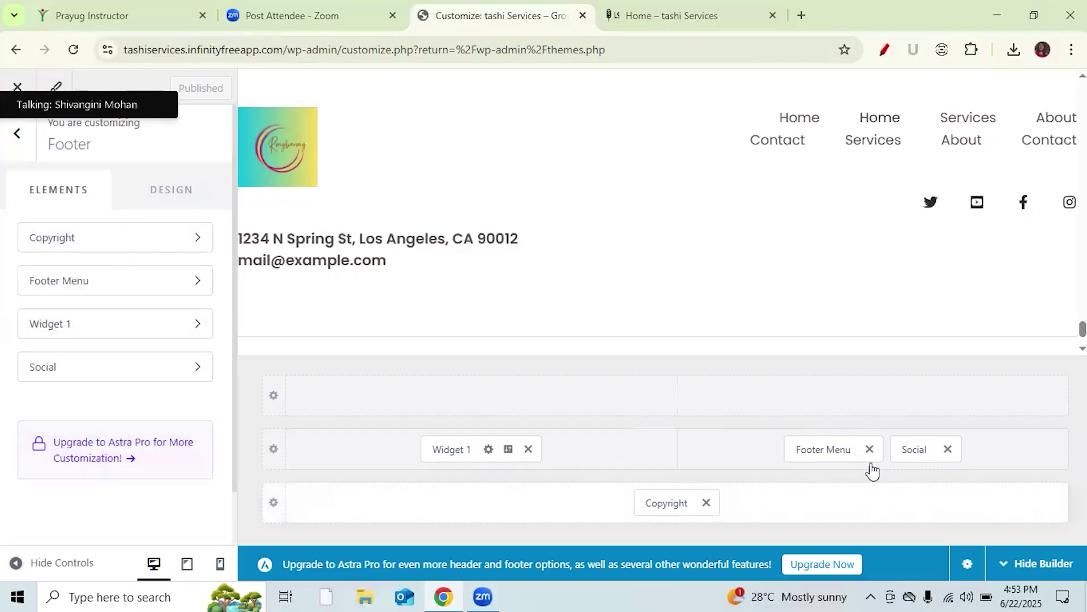
click(872, 397)
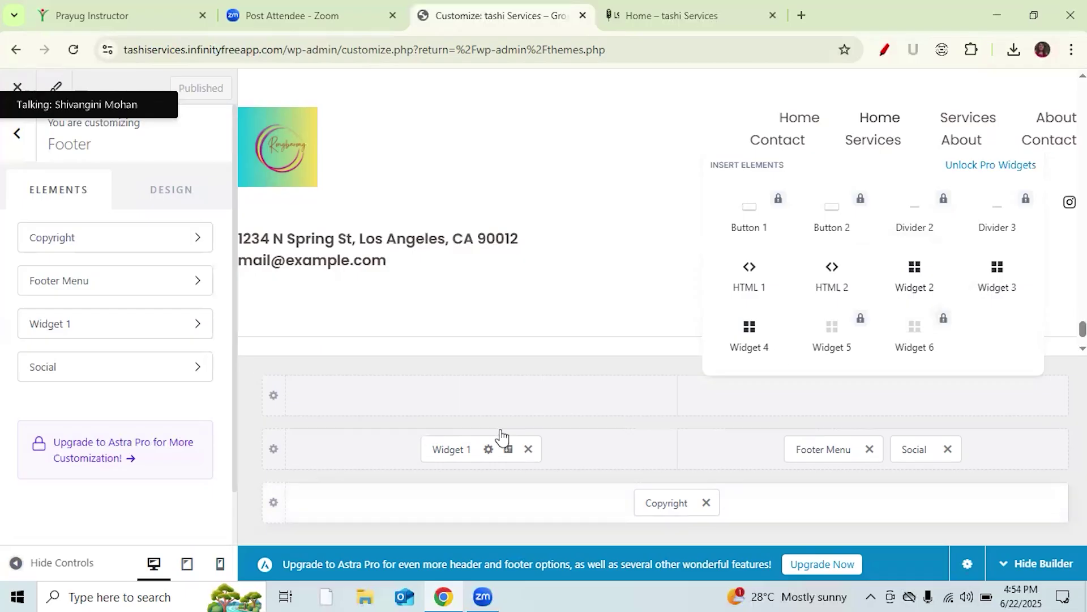
click(999, 133)
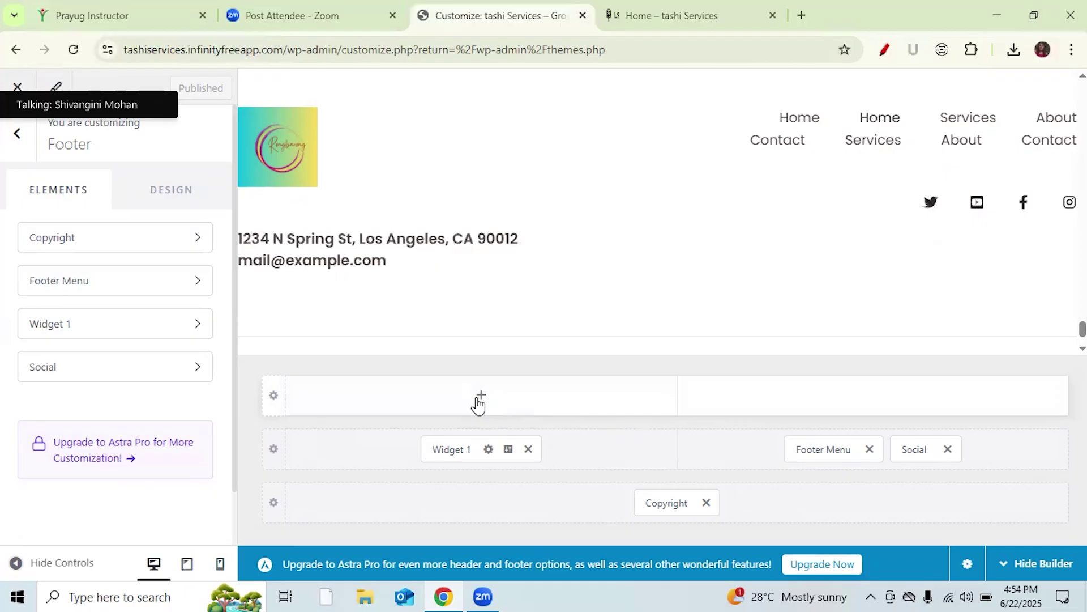
- Insert Widget 2 in the footer's top row and move it into the middle row beside Widget 1
click(480, 397)
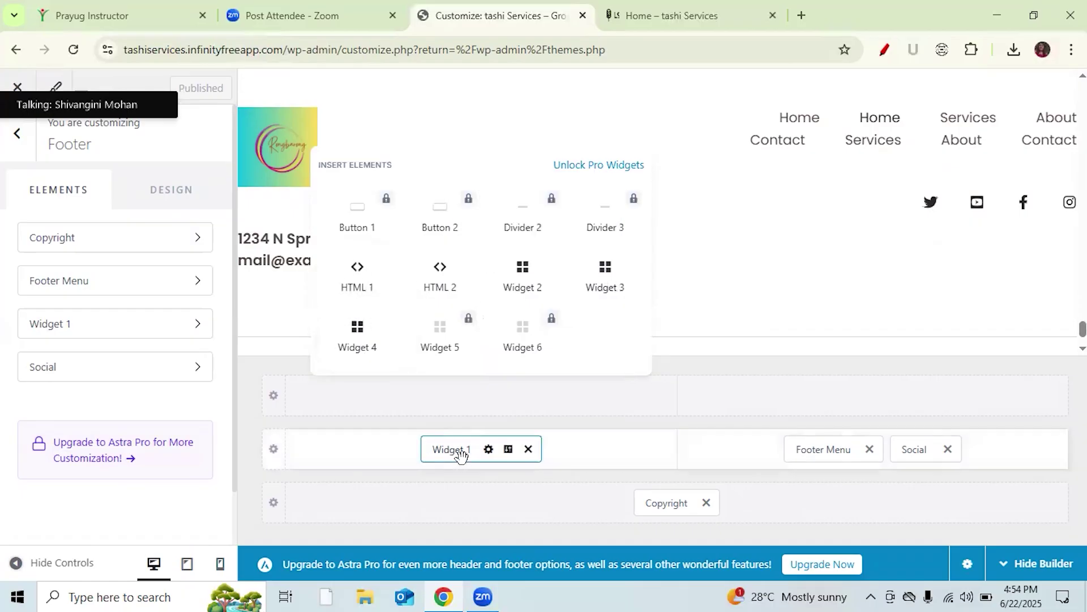
click(522, 280)
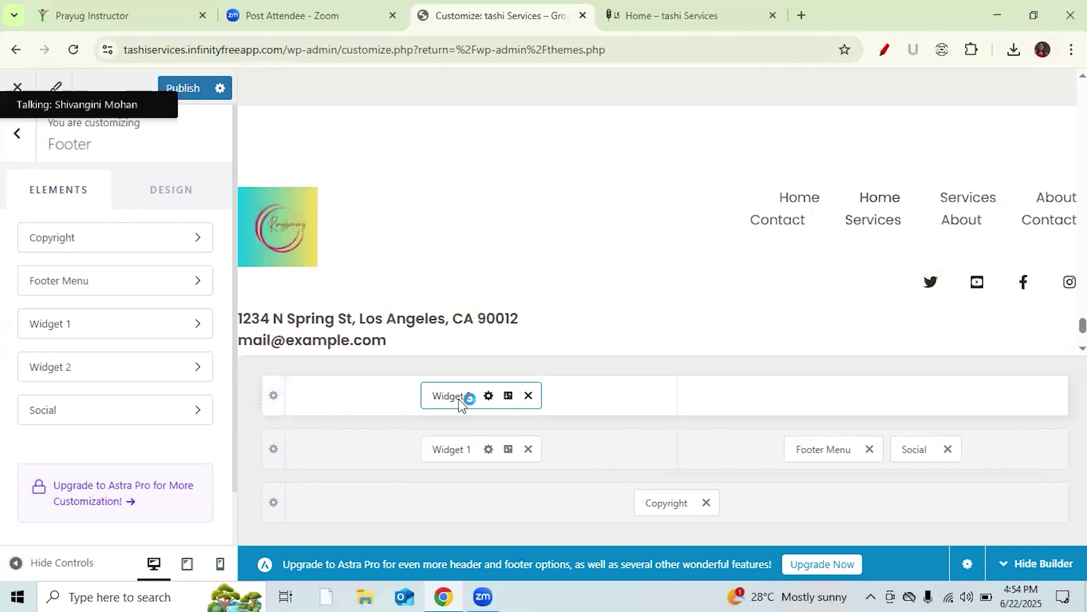
drag(460, 402, 611, 478)
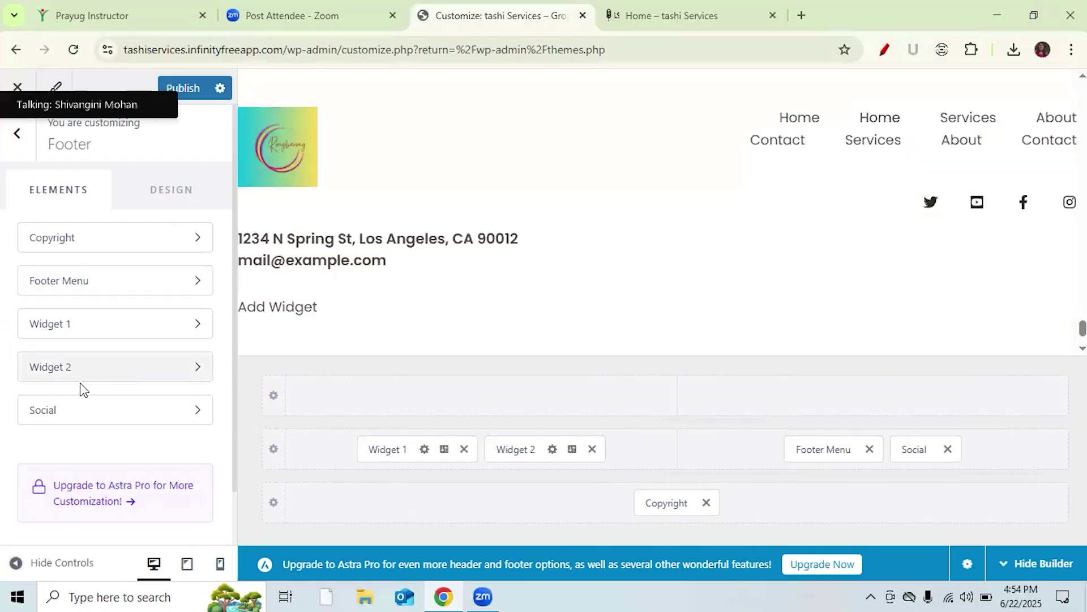
- Open Footer Builder Widget 2's widget area for editing and move the meeting overlay off its controls
click(197, 371)
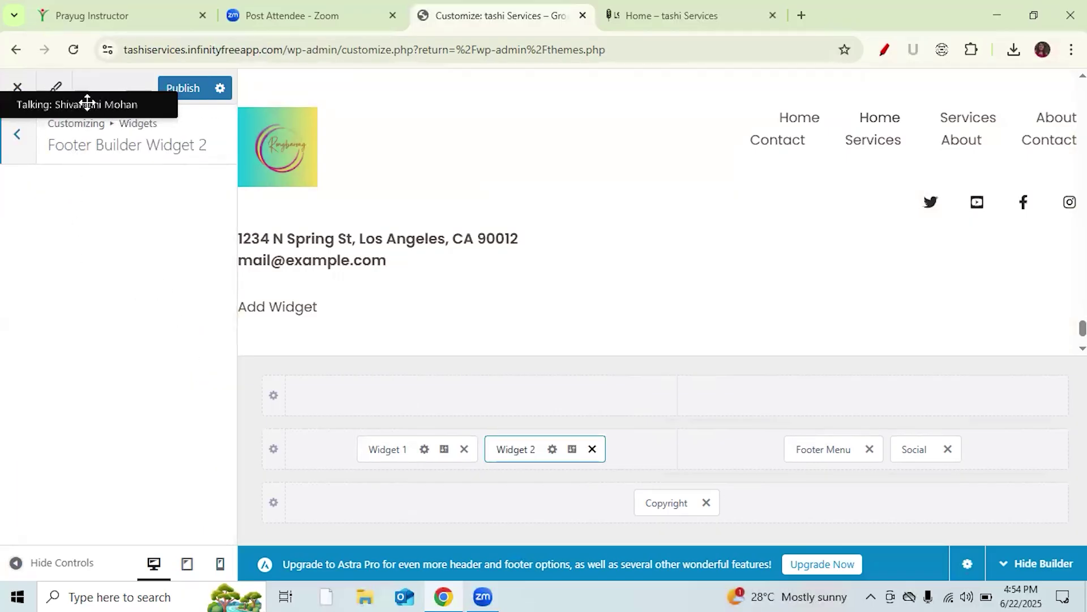
mouse_move(120, 97)
drag(116, 96, 1023, 530)
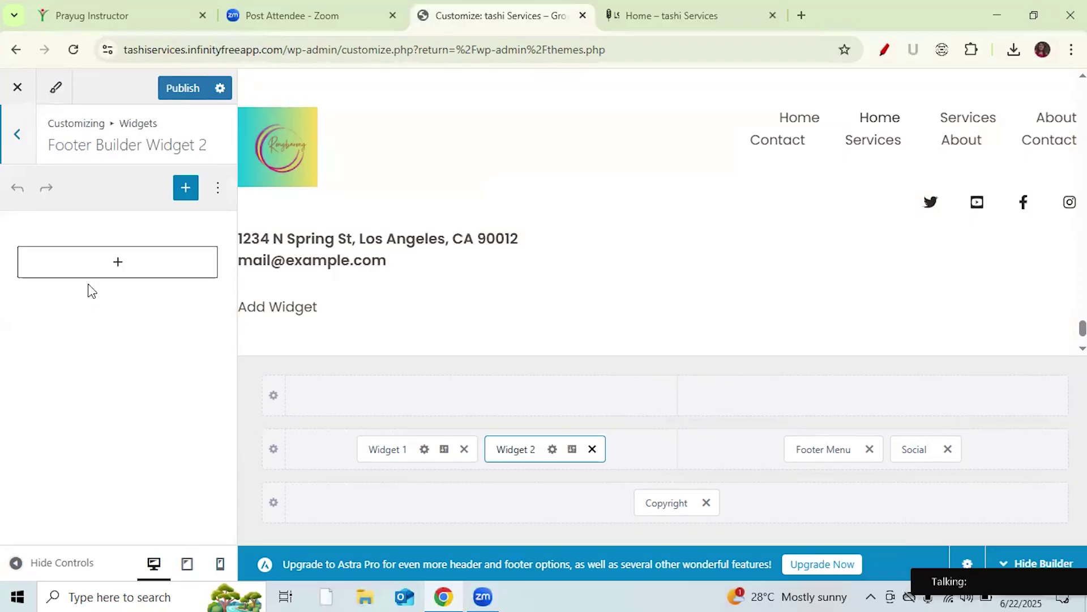
- Browse the full block library with its patterns and media, and insert a List block in Footer Builder Widget 2
click(113, 264)
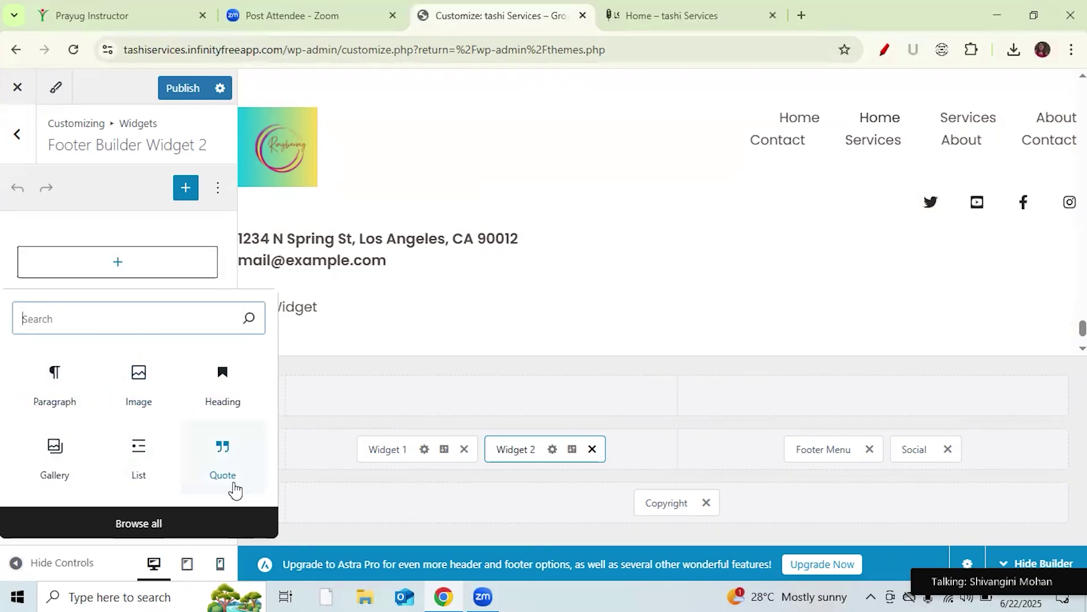
click(158, 523)
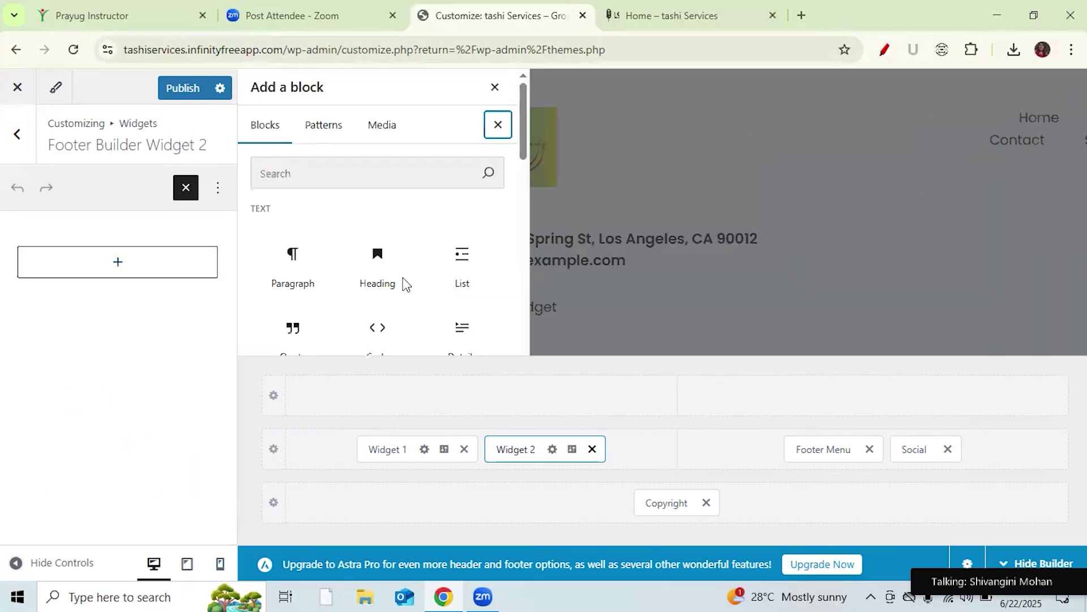
mouse_move(523, 131)
mouse_down()
mouse_move(529, 163)
mouse_move(529, 134)
mouse_up()
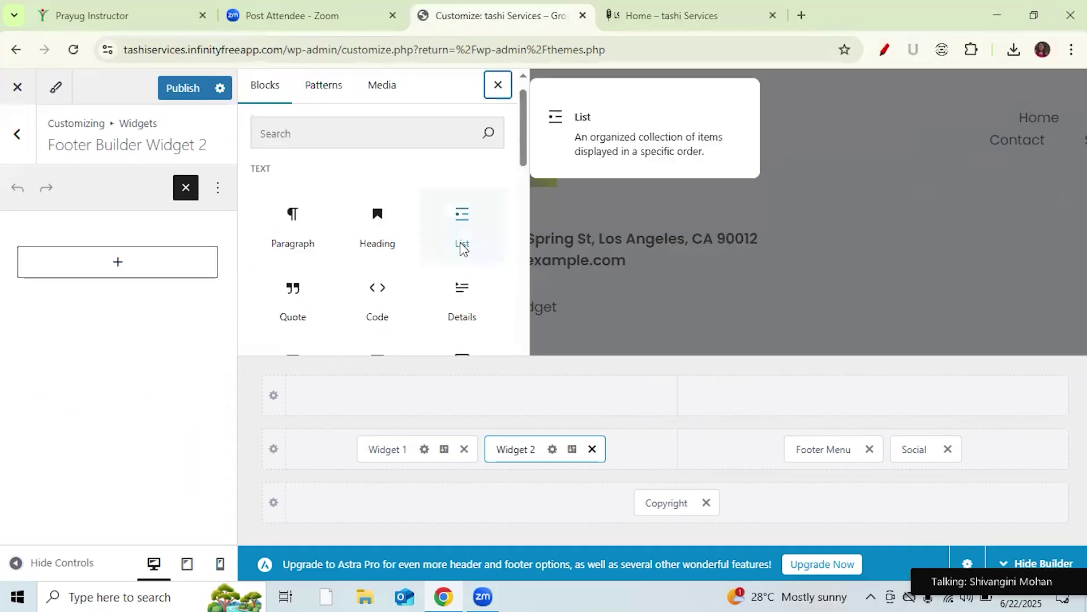
click(321, 86)
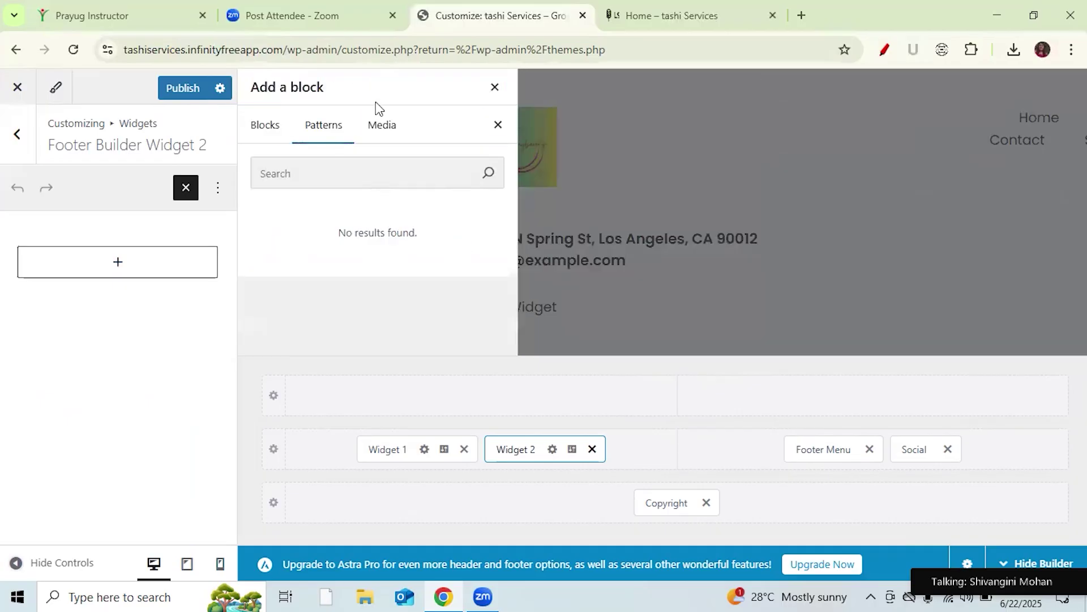
click(381, 132)
click(273, 130)
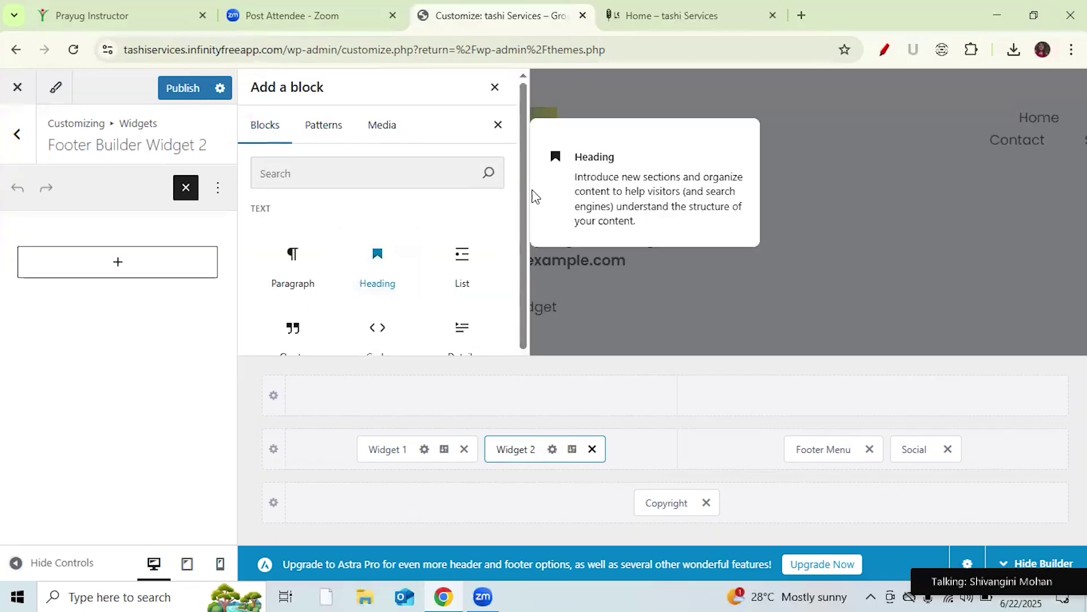
click(459, 266)
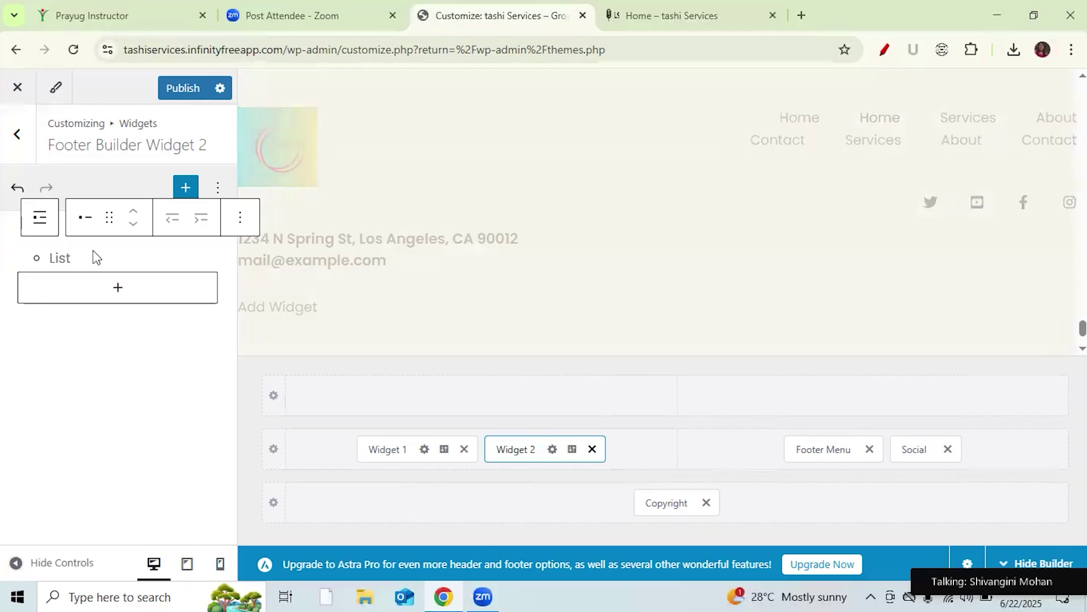
click(523, 116)
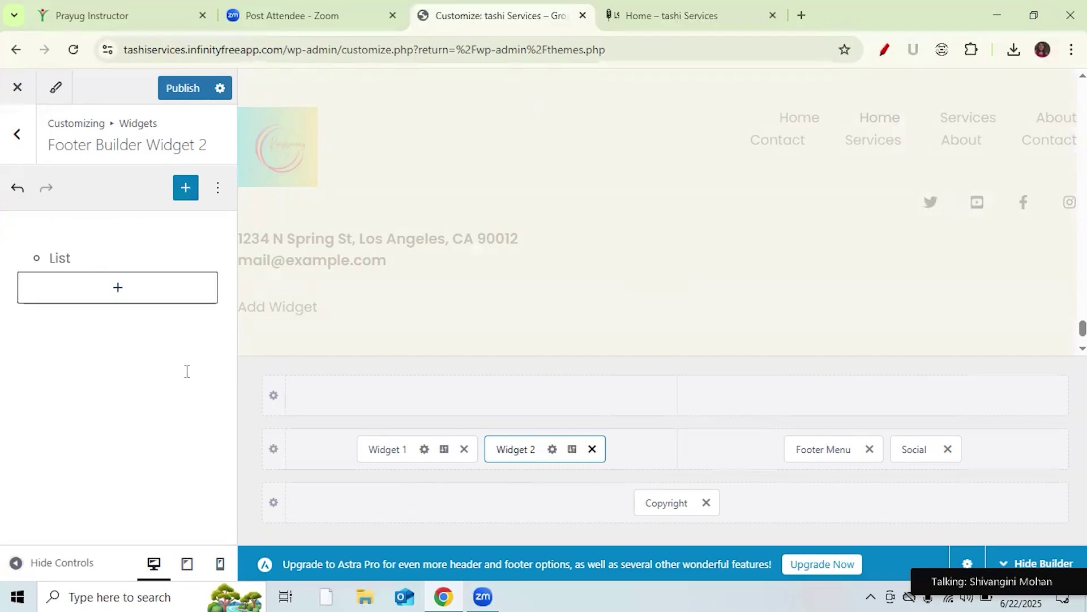
- Insert a second List block below the first one in Footer Builder Widget 2
click(76, 253)
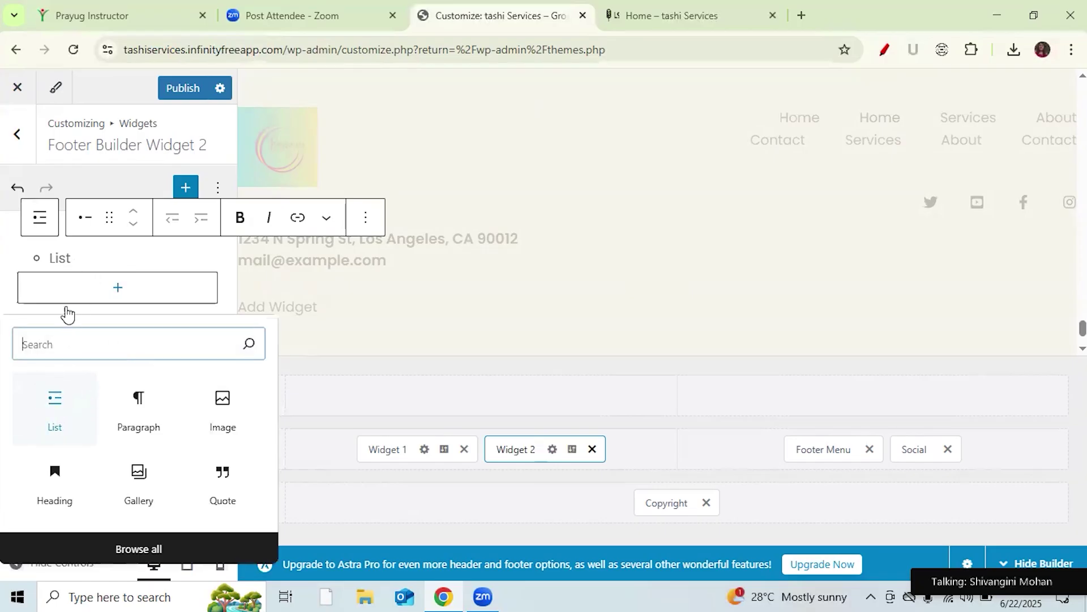
click(71, 287)
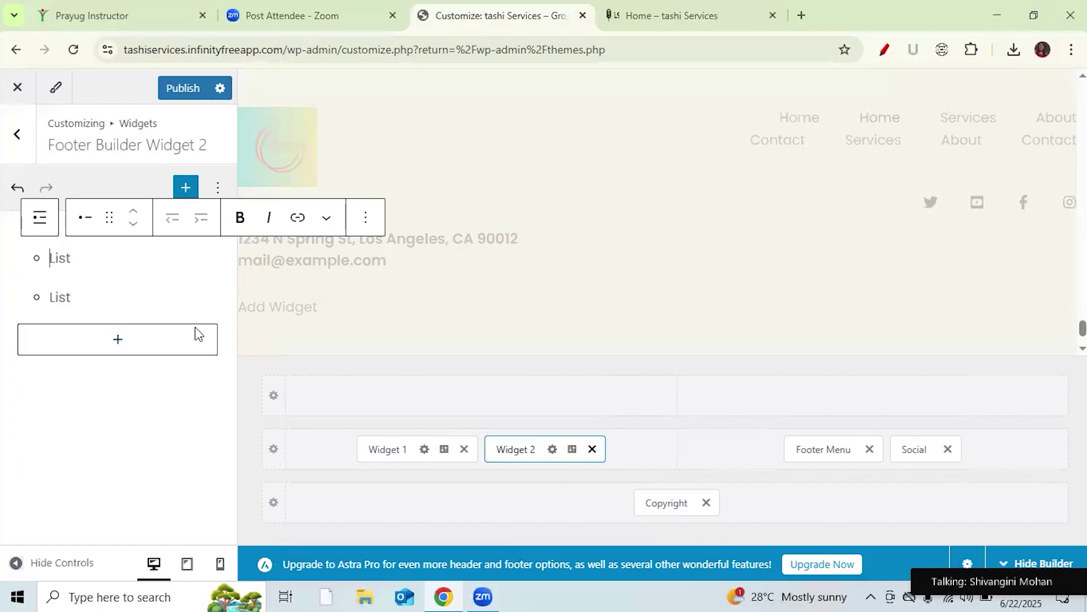
key(BackSpace)
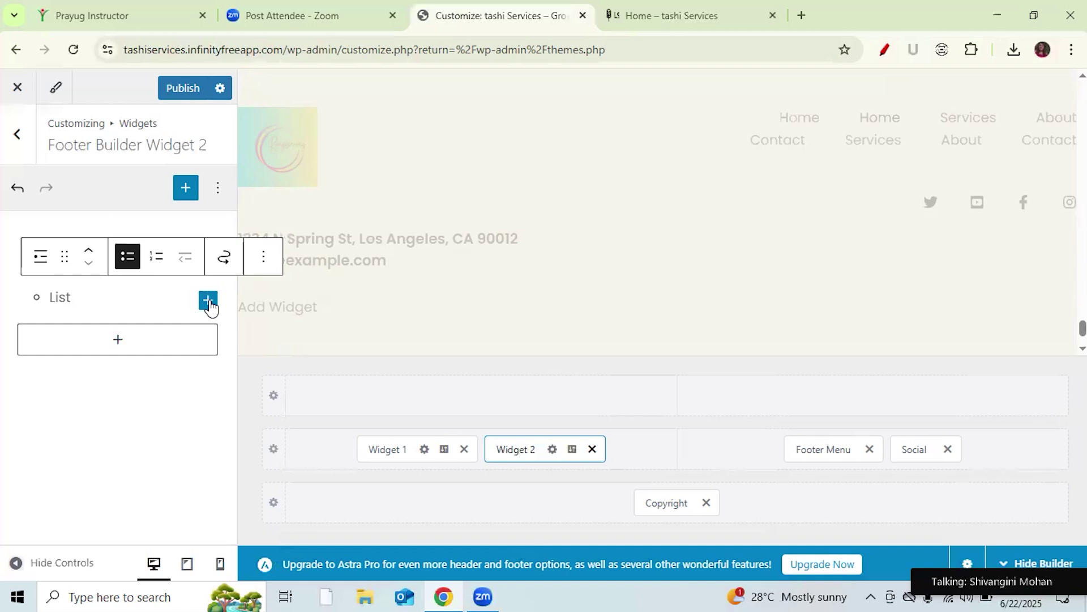
- Add an extra empty item to the second list and delete it again
click(209, 302)
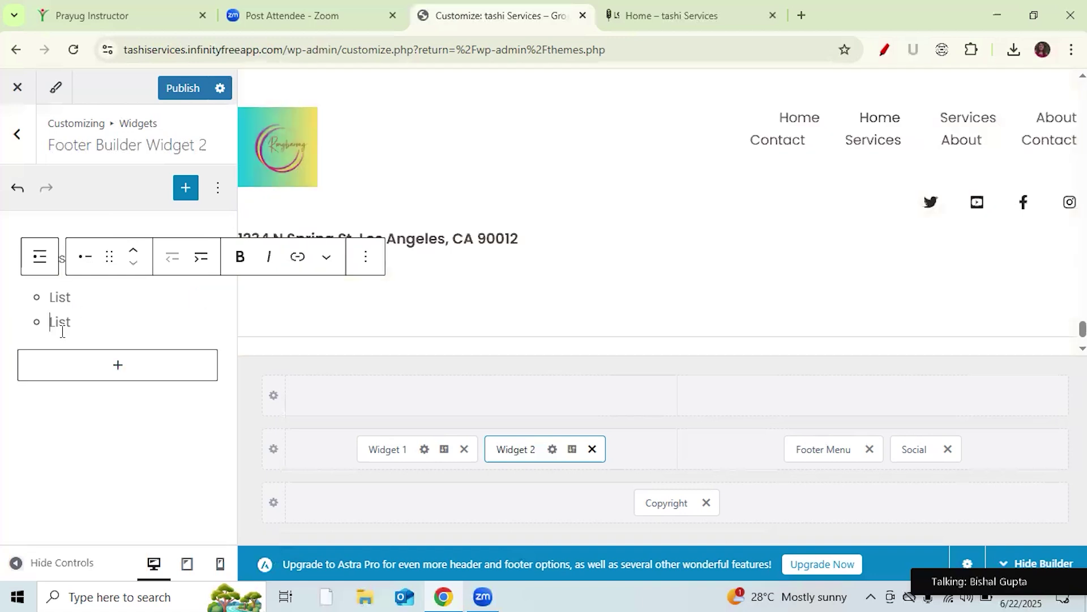
click(367, 261)
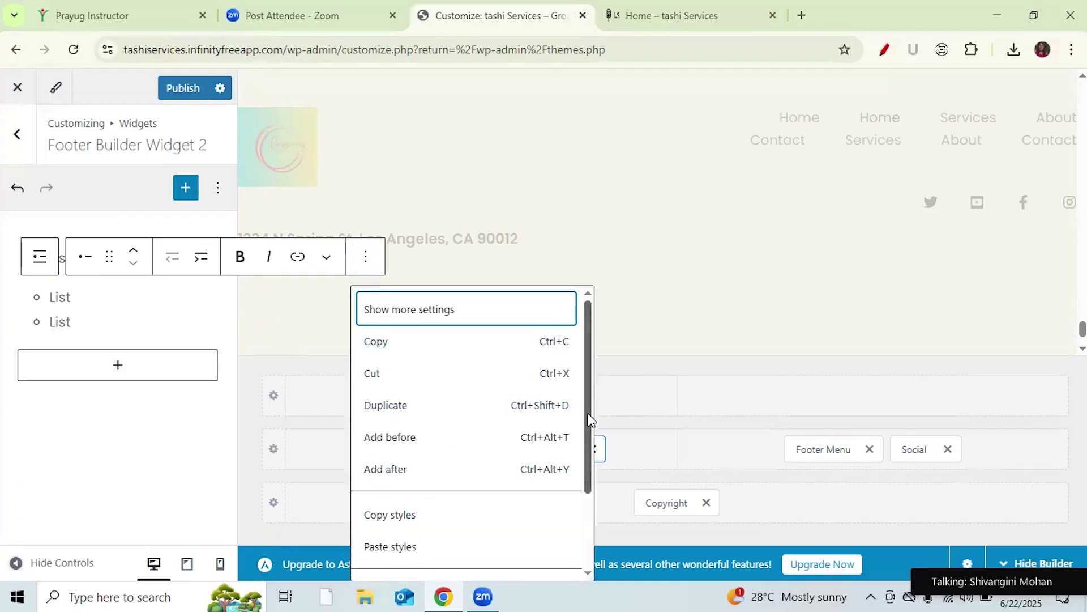
drag(587, 416, 595, 494)
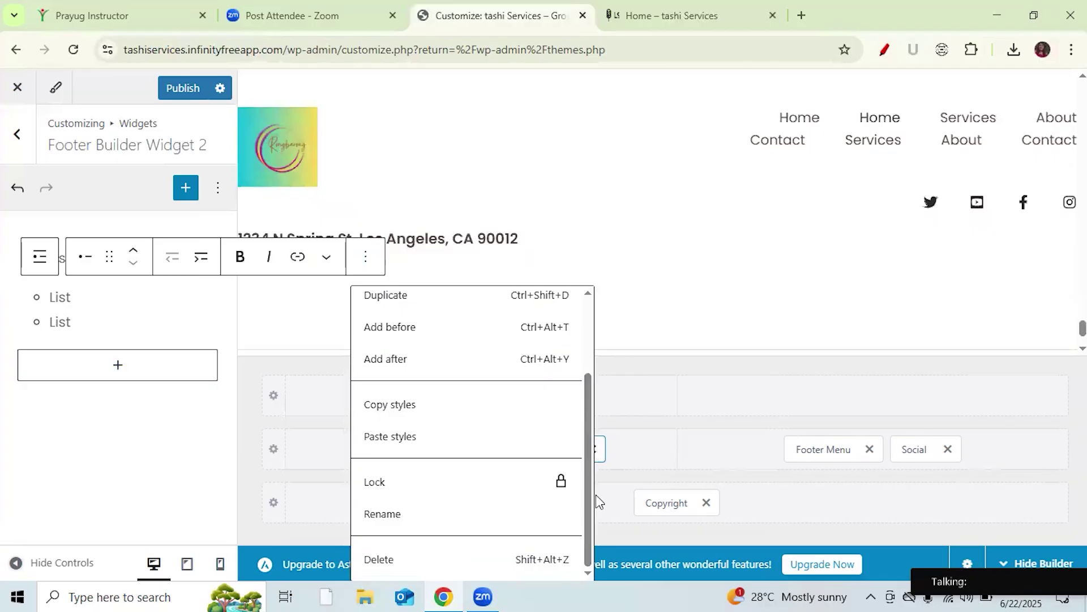
key(shift+alt+z)
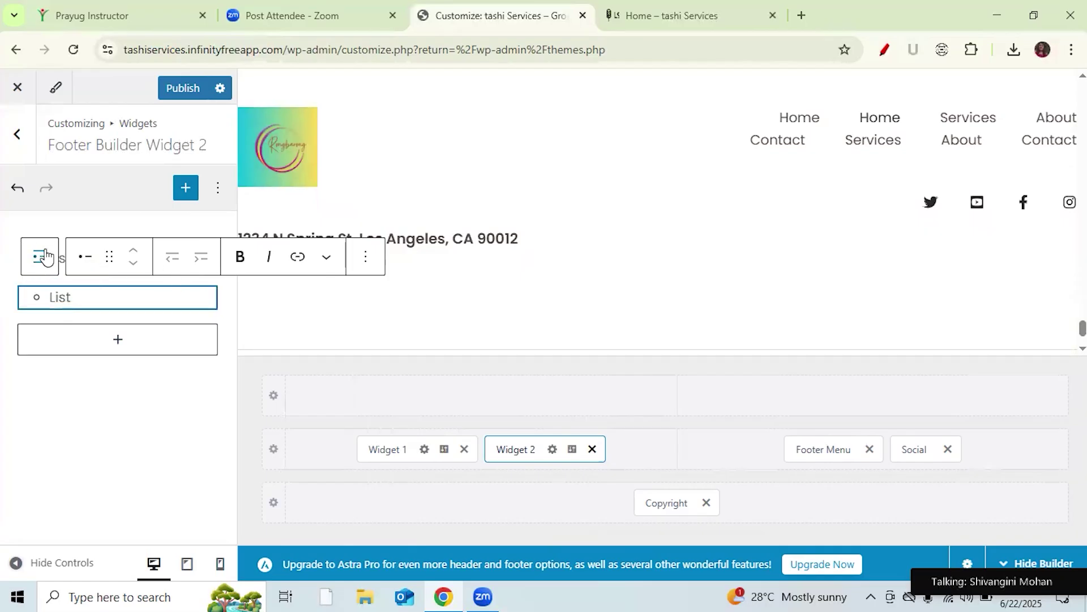
- Fill the second list with the three items "service", "seo" and "DM"
click(88, 292)
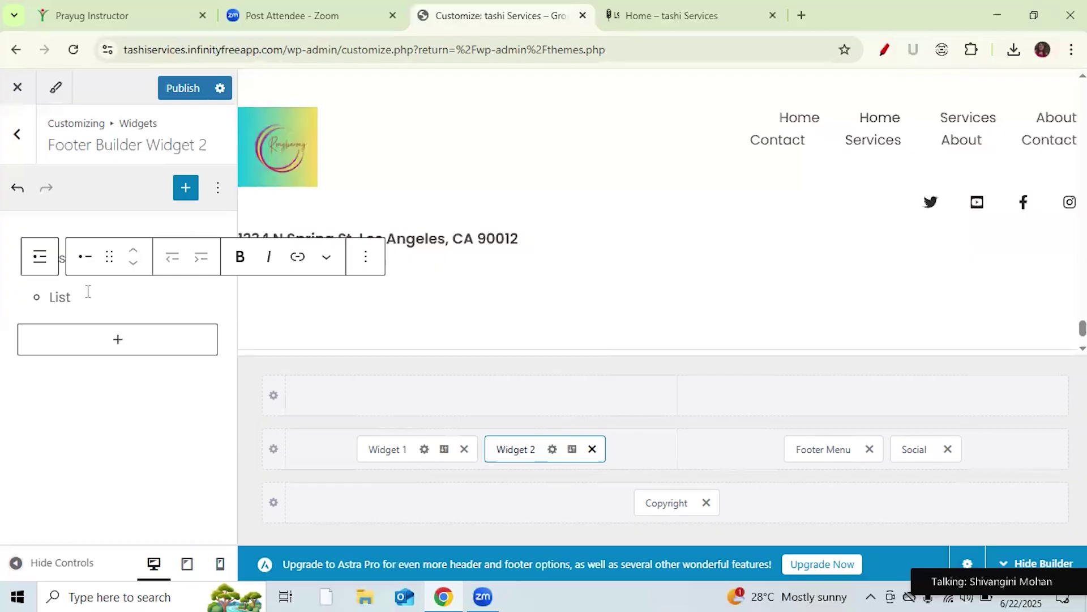
text(service)
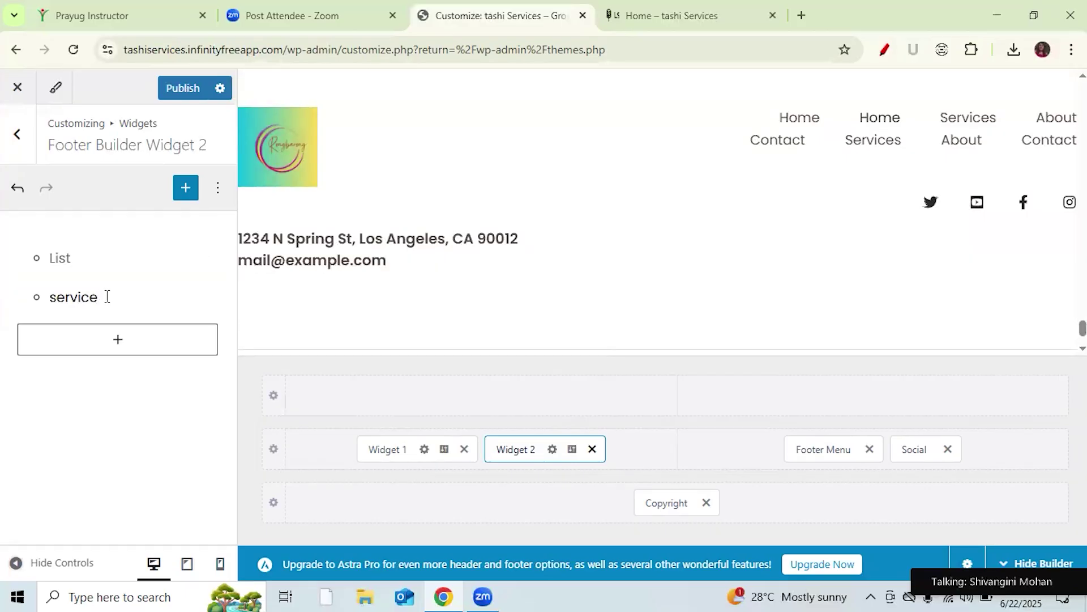
key(Return)
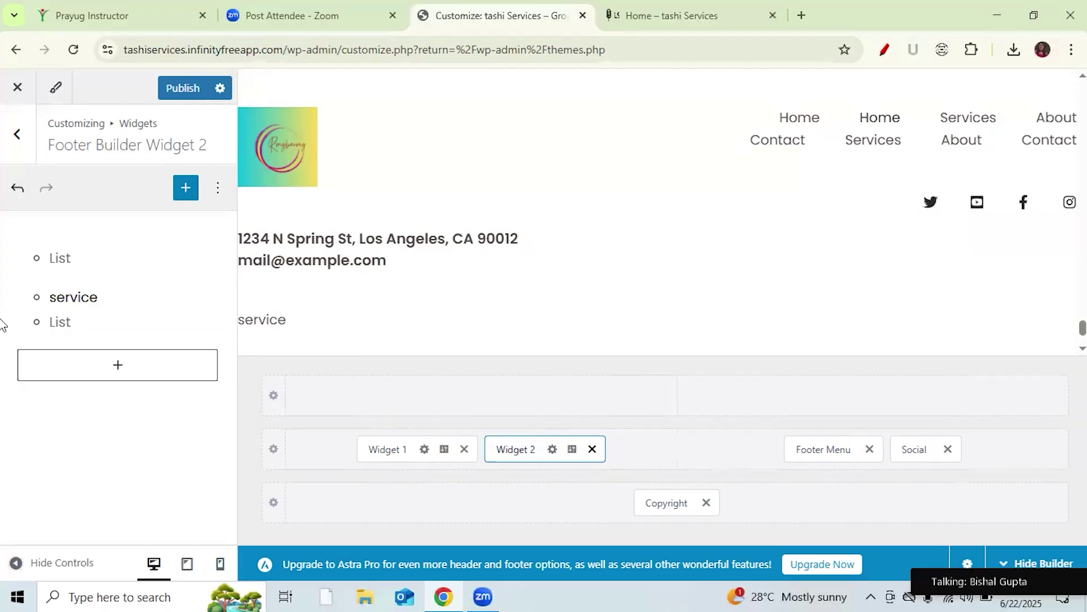
click(63, 324)
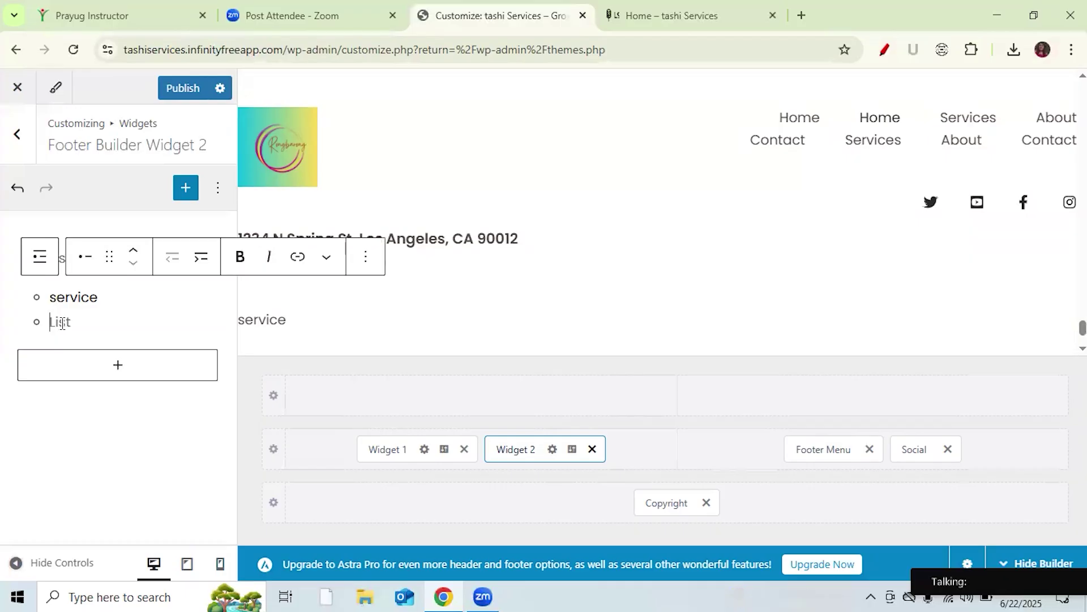
text(seo)
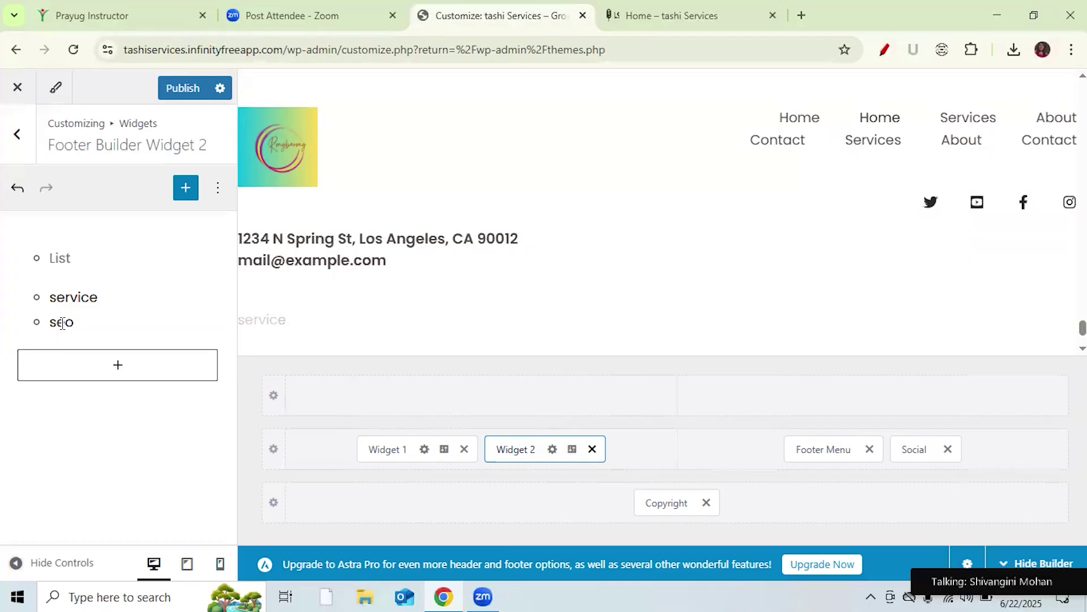
key(Return)
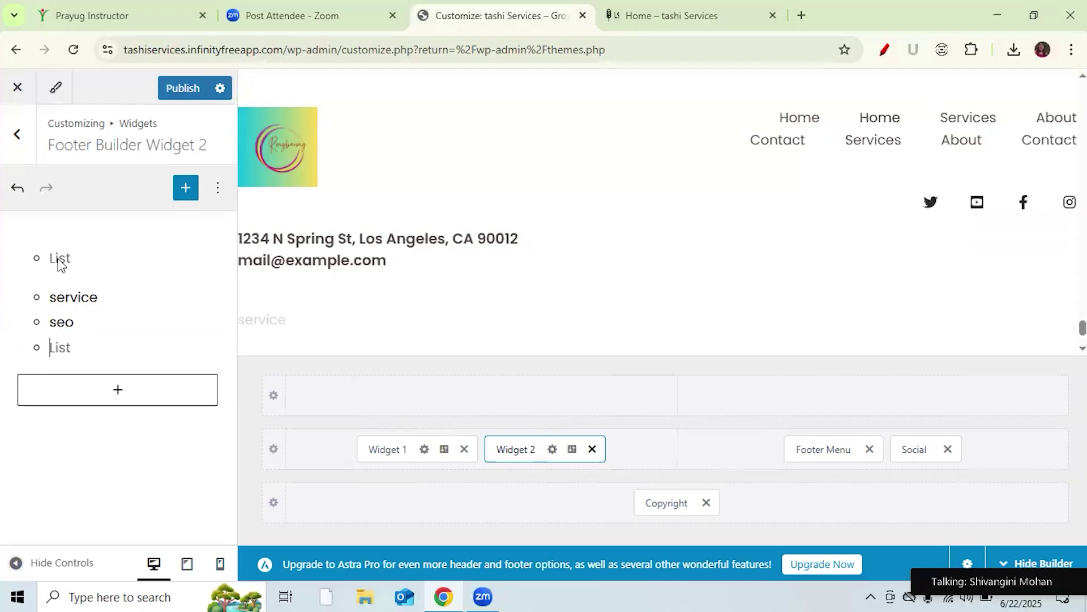
click(51, 344)
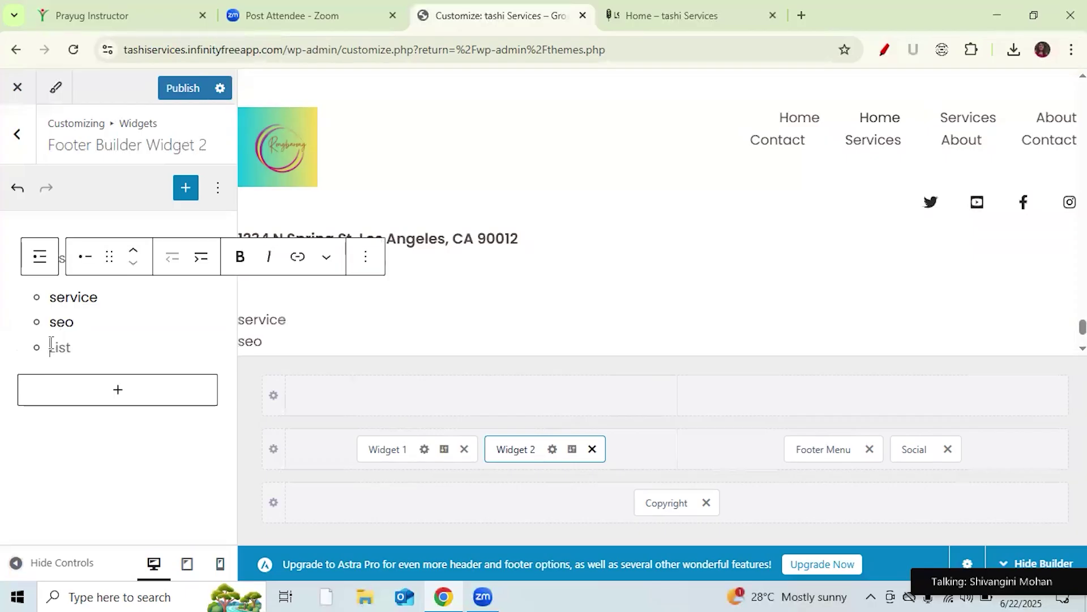
text(DM)
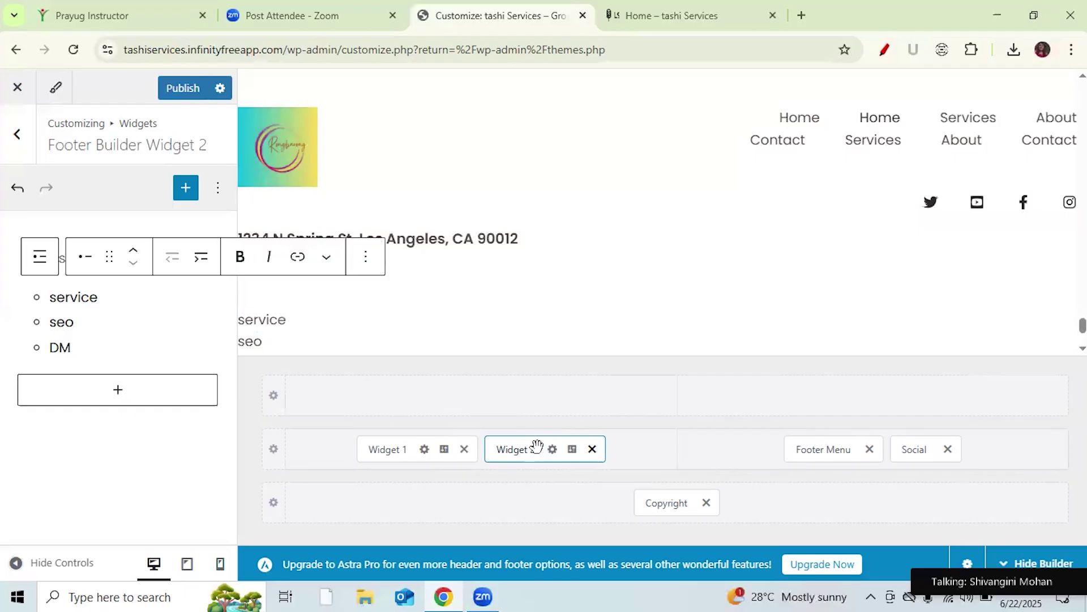
- Move Widget 2 after Footer Menu in the middle footer row's second column, and move Social beside Widget 1 in its first column
drag(513, 449, 764, 461)
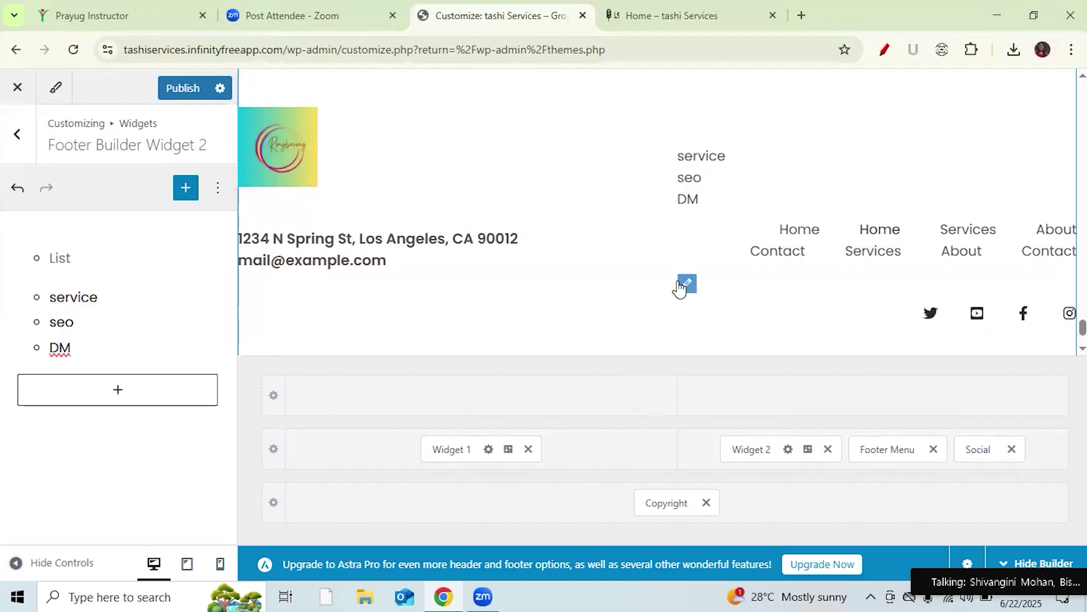
mouse_move(483, 404)
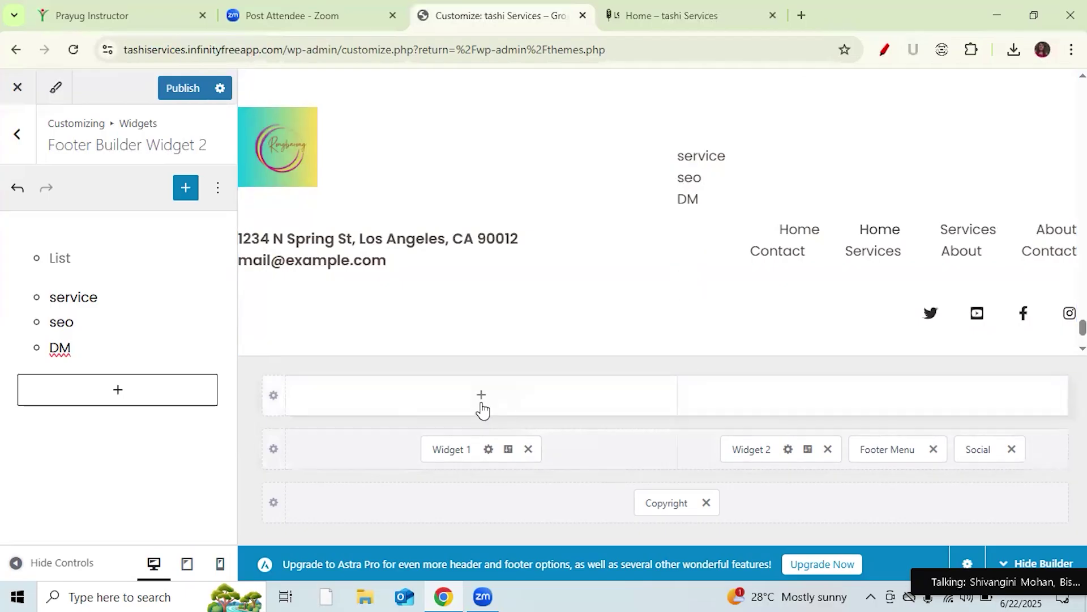
click(482, 401)
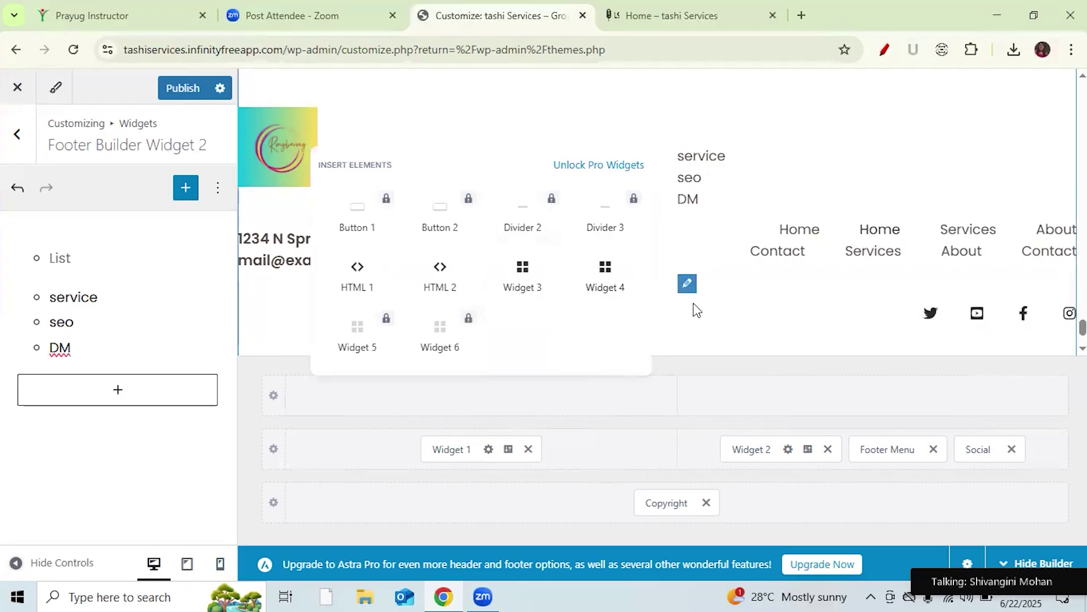
drag(736, 444, 800, 449)
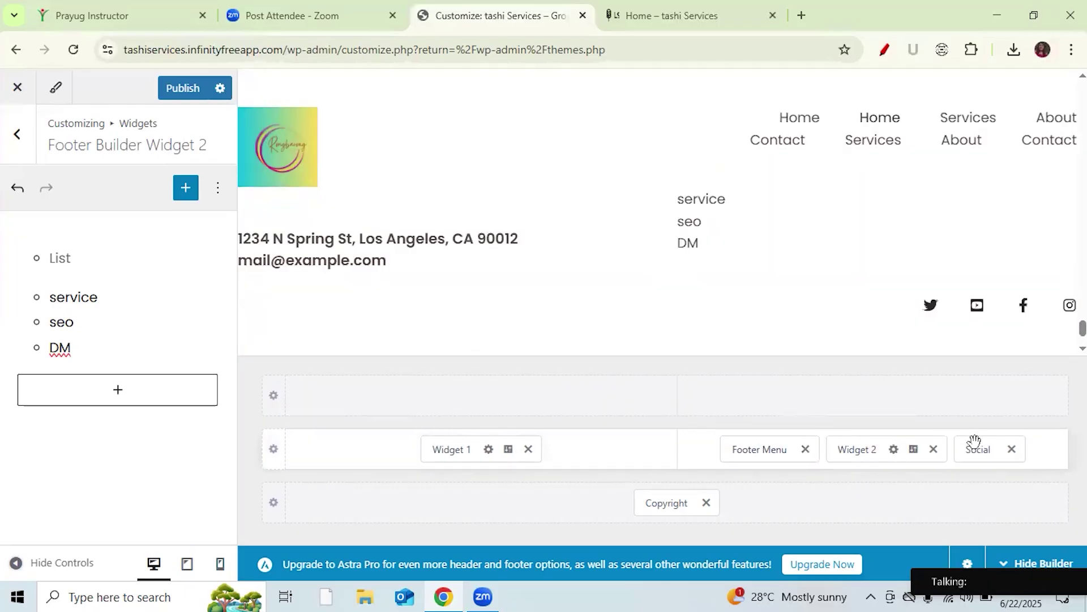
drag(975, 447, 585, 465)
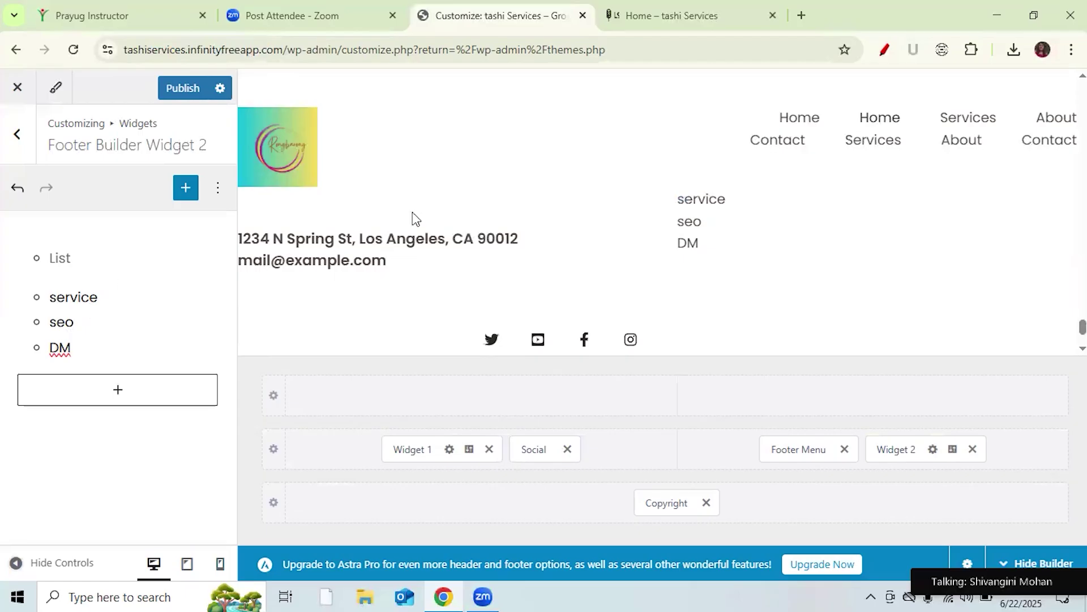
- Remove Widget 2 from the footer's middle row and insert it in the top row's second column
click(973, 449)
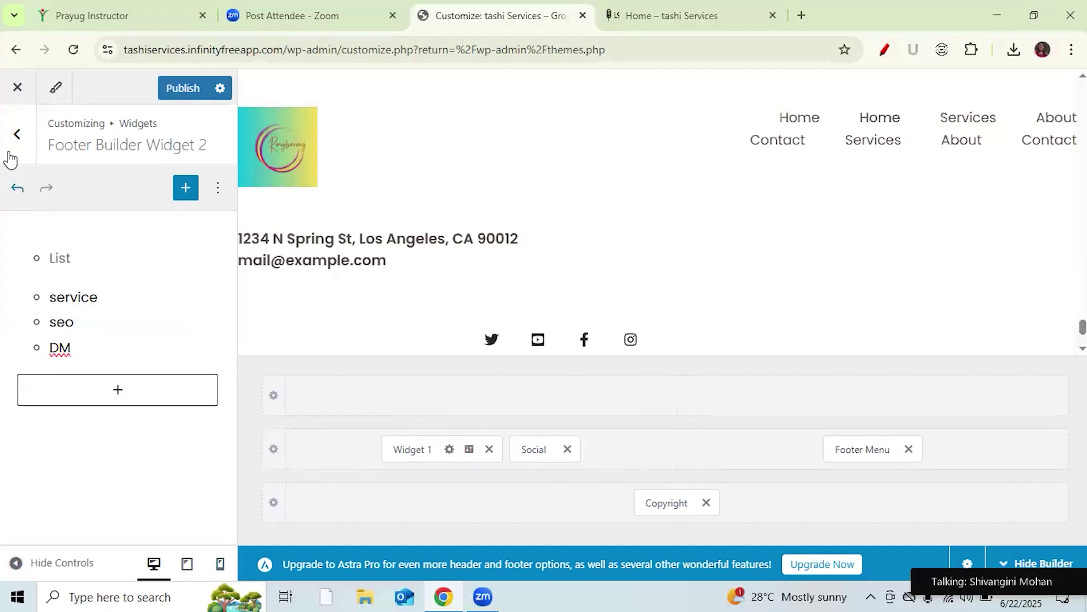
click(19, 137)
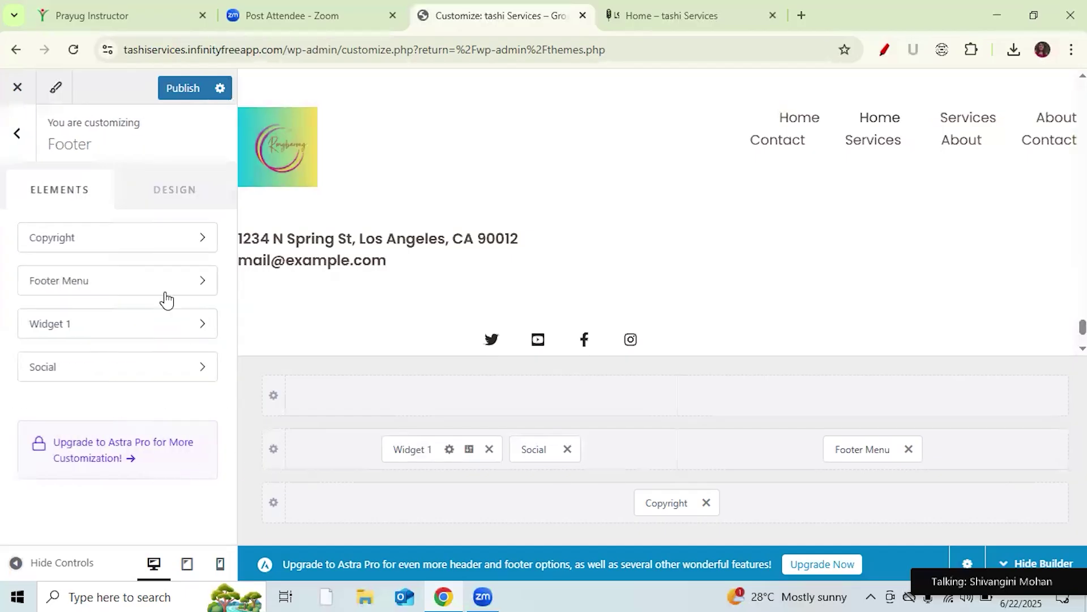
mouse_move(903, 402)
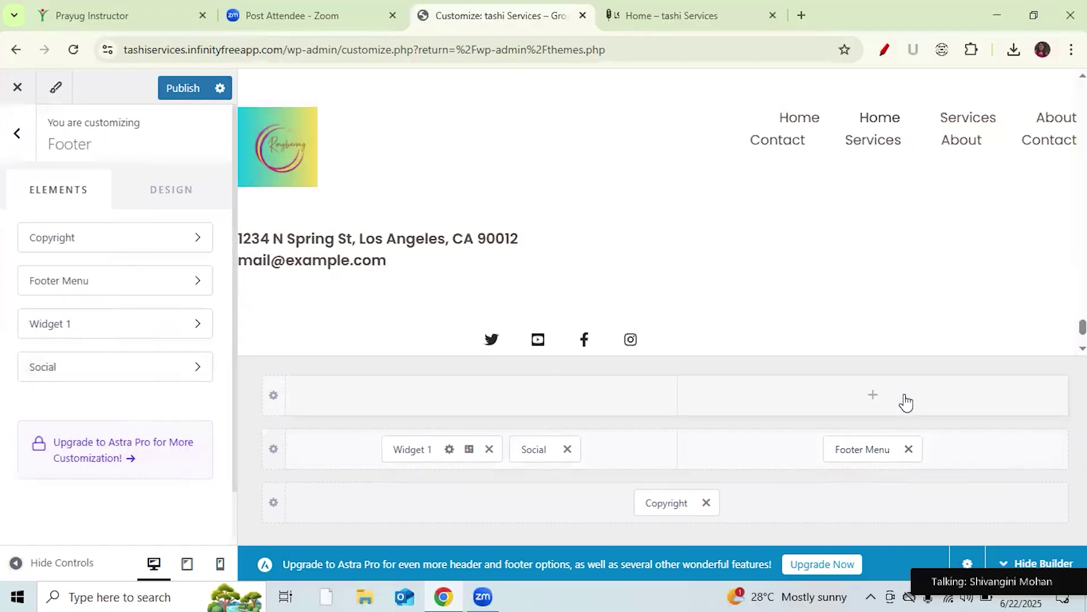
click(872, 401)
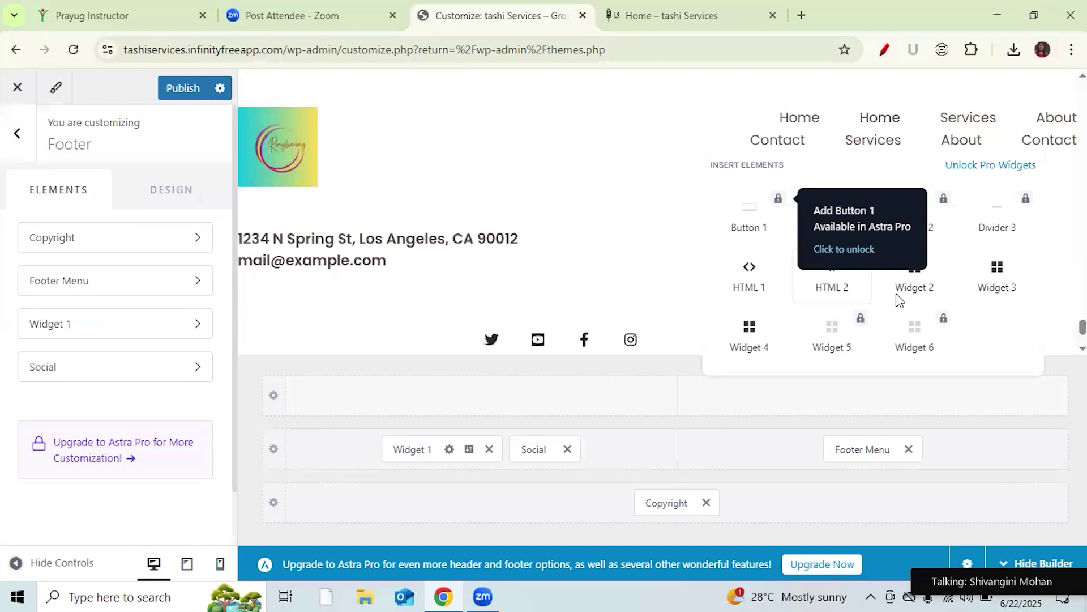
click(916, 289)
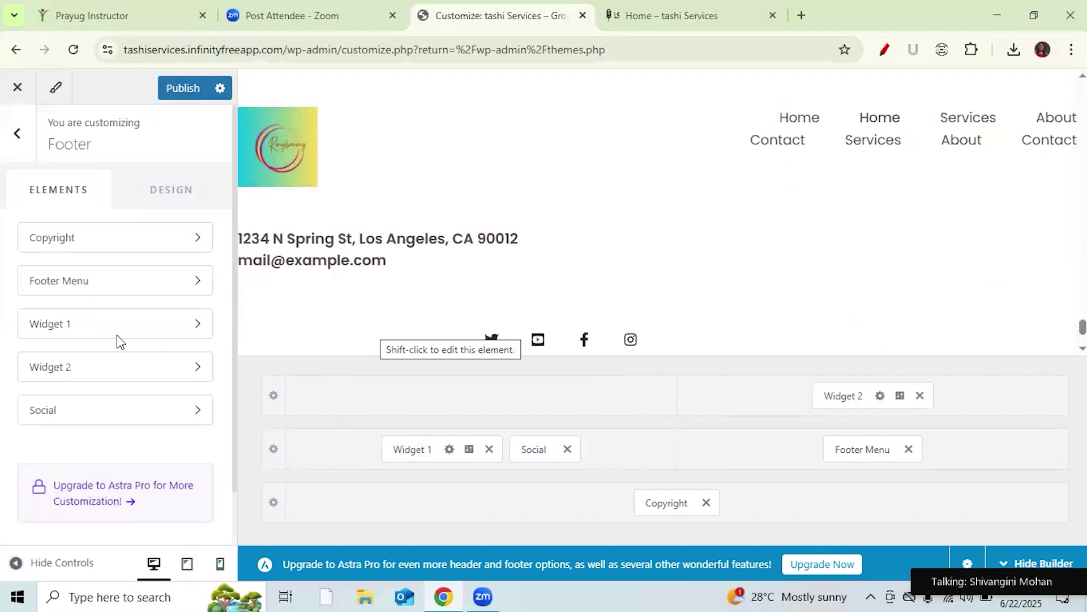
- Start a link on the "service" item in Widget 2 and copy the About page's URL from the live site tab
click(186, 368)
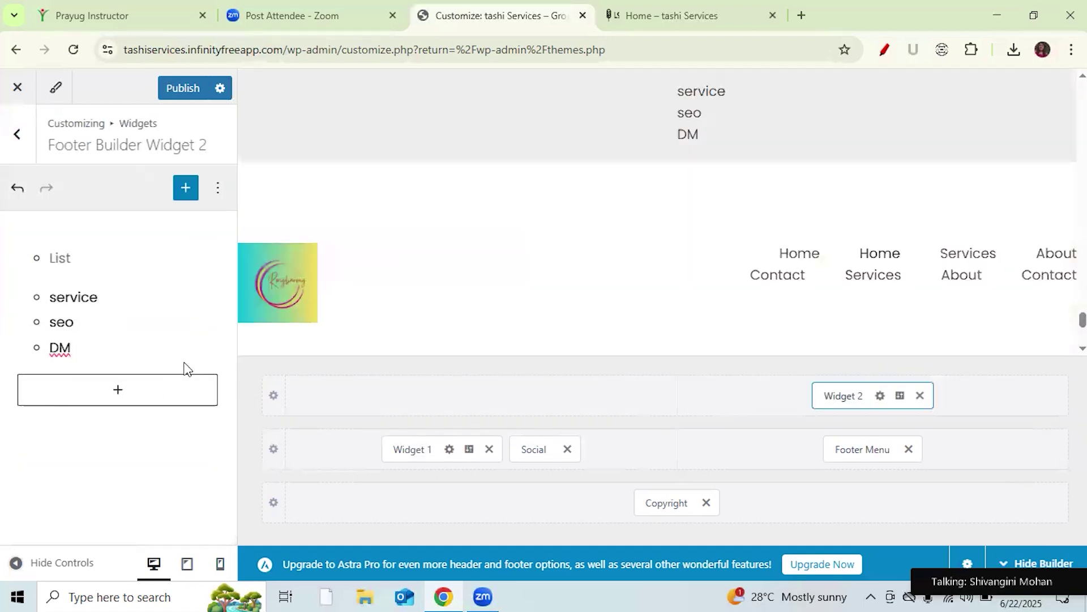
click(98, 296)
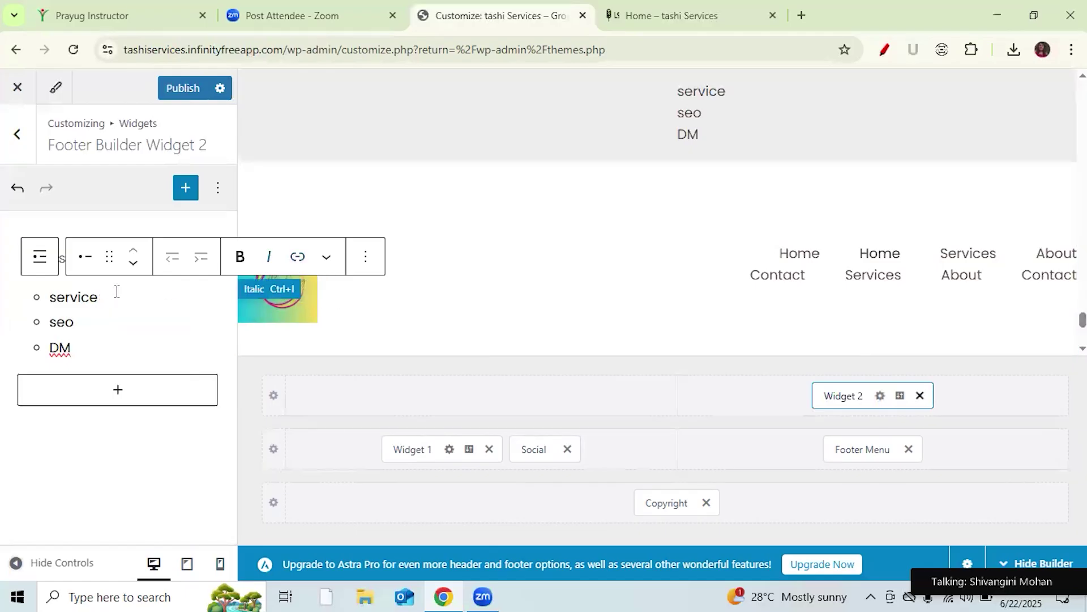
click(301, 259)
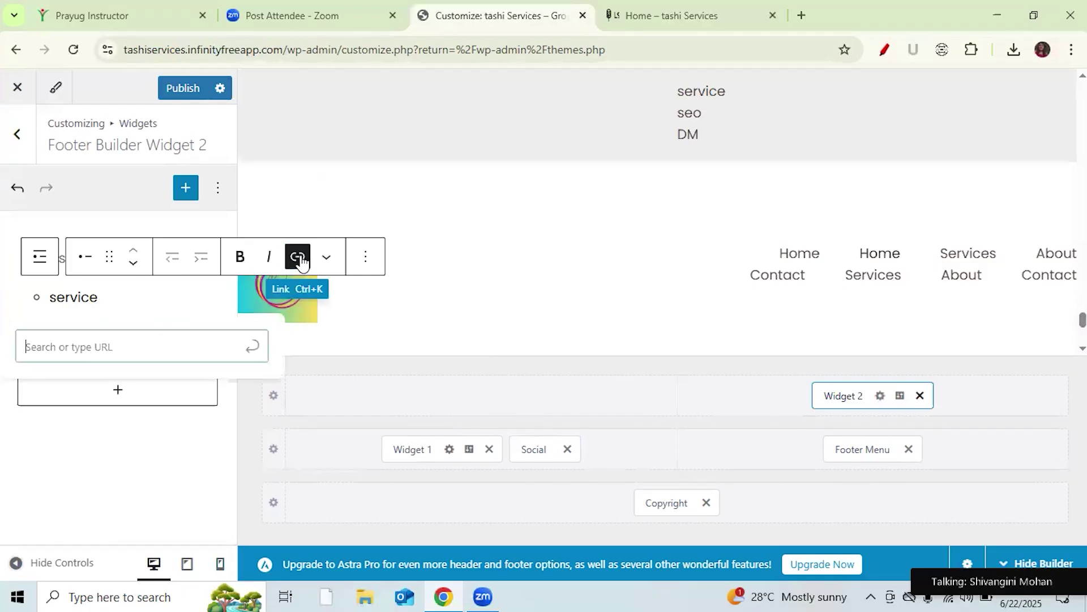
click(668, 17)
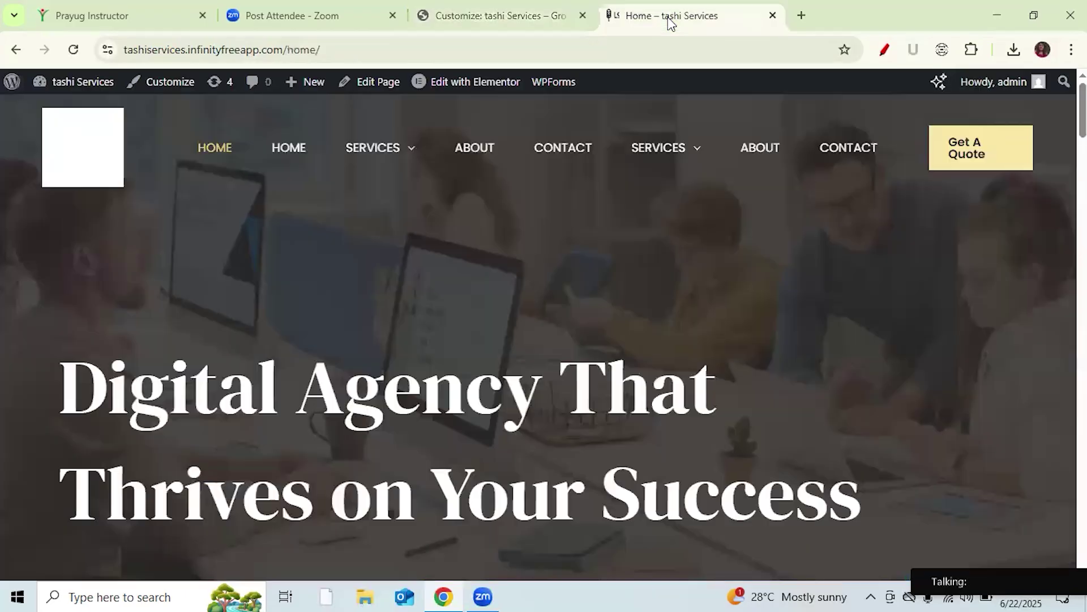
click(476, 148)
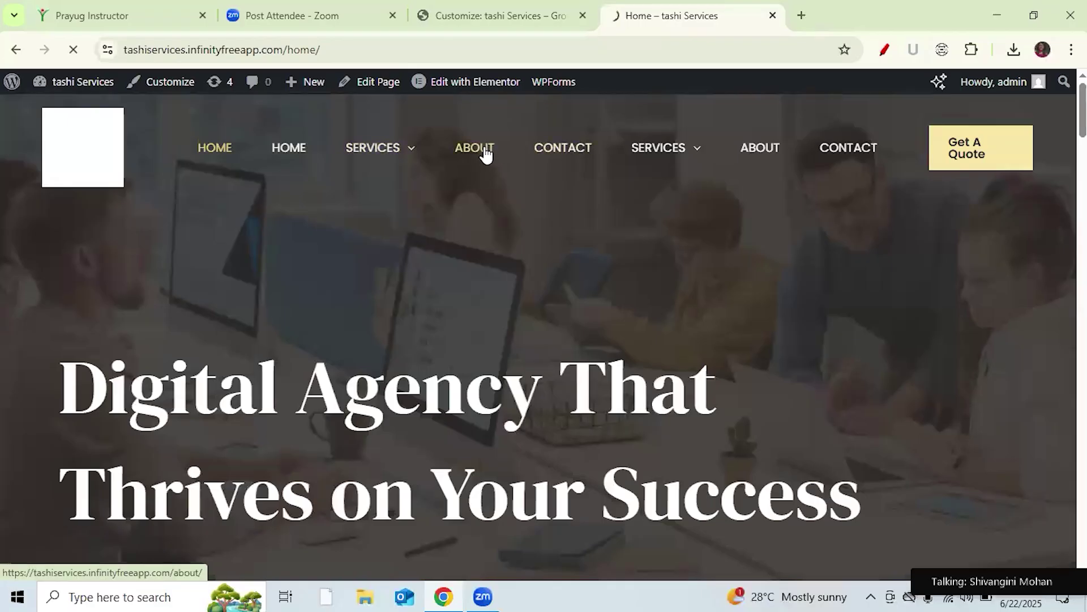
click(385, 50)
key(ctrl+c)
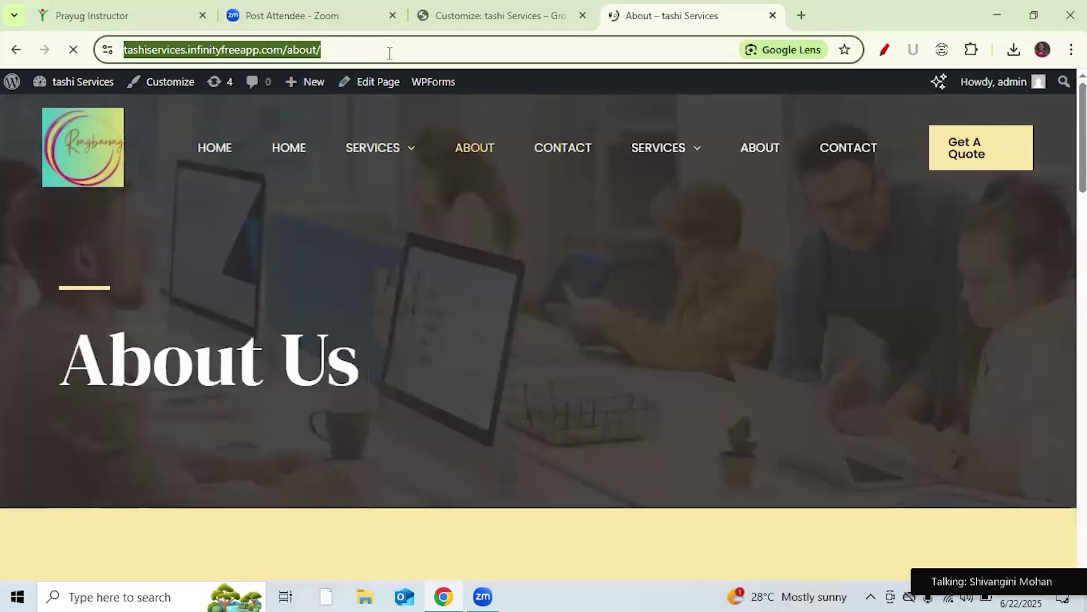
- Back in the customizer tab, insert the copied About page URL as the link for Widget 2's "service" item
click(475, 17)
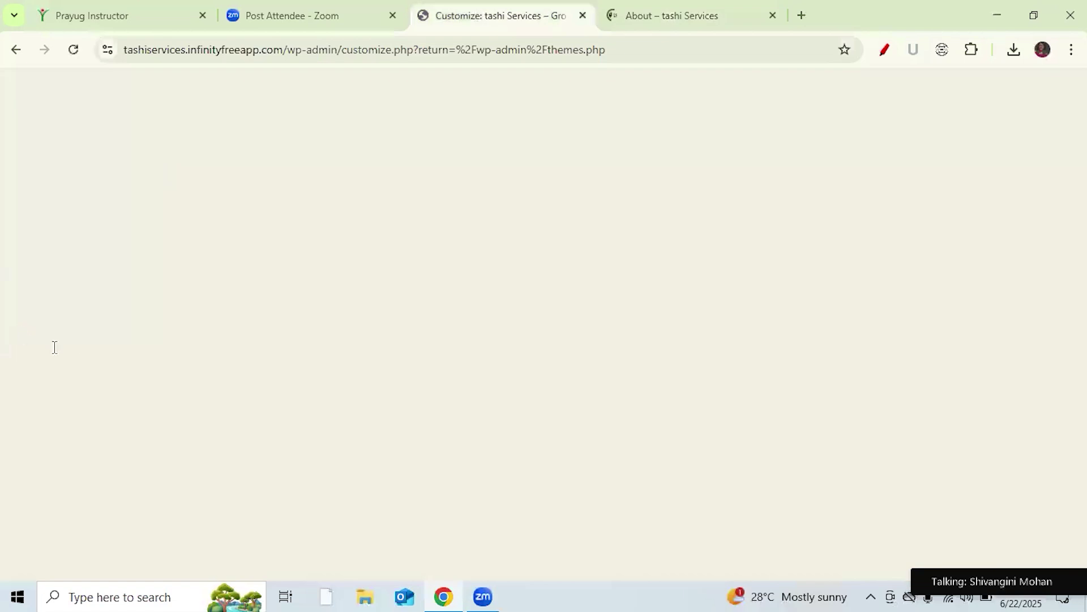
key(ctrl+v)
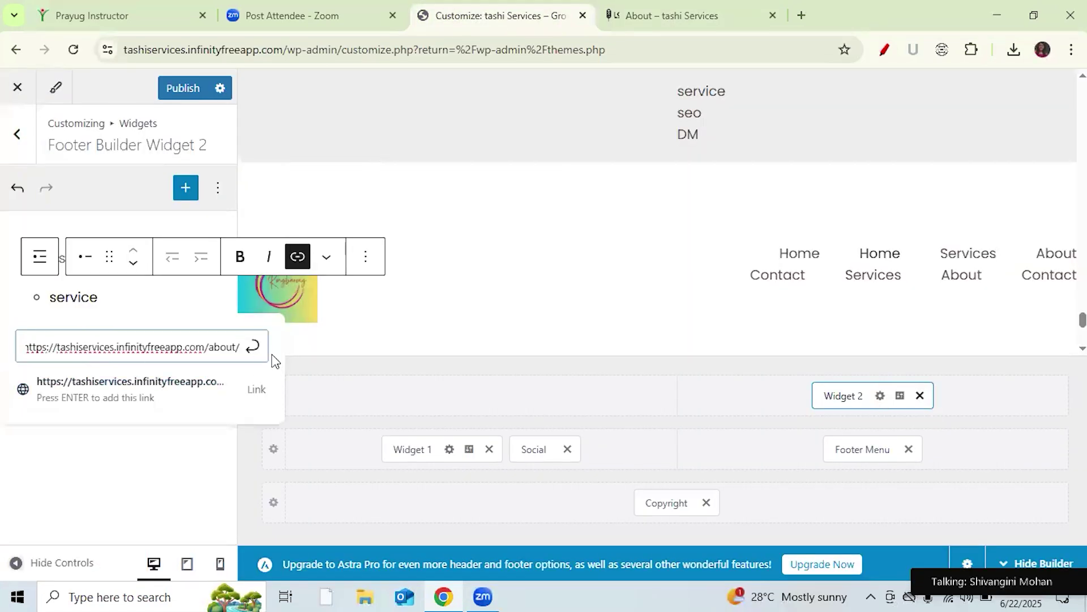
click(252, 346)
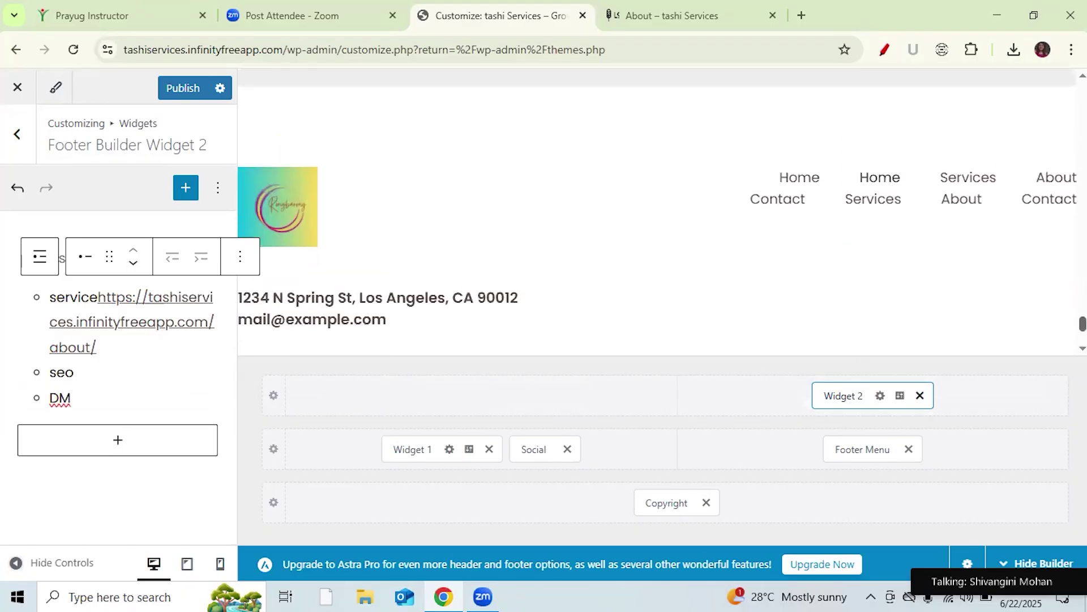
click(842, 396)
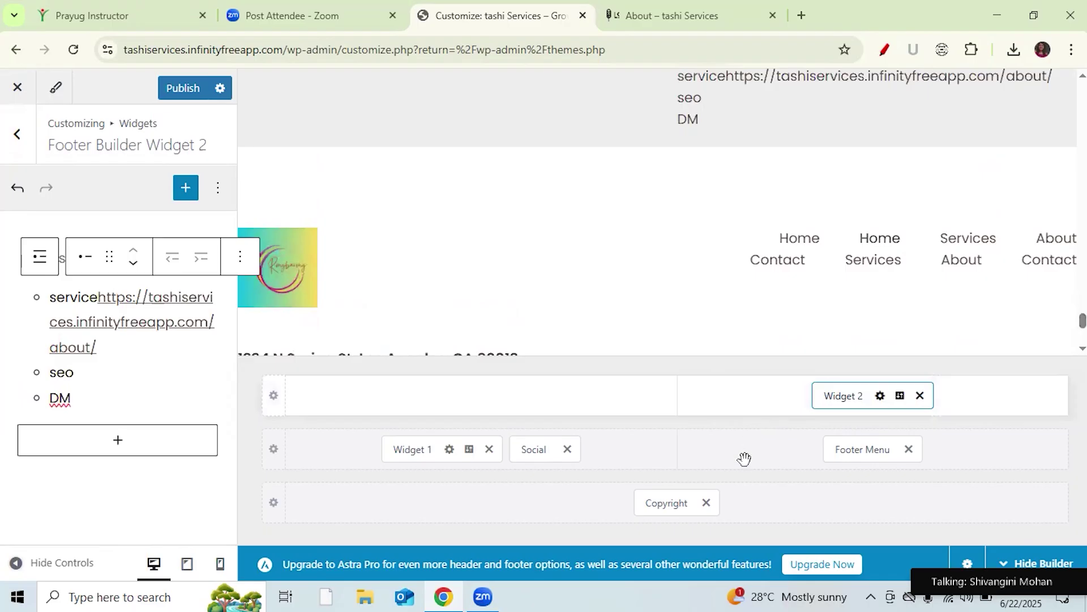
click(838, 395)
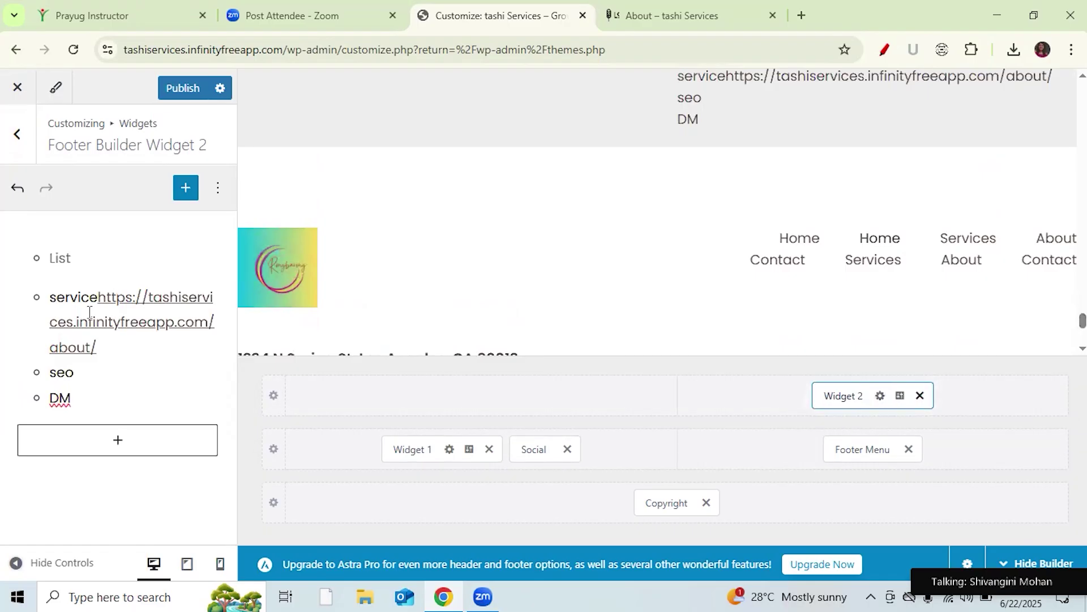
- Delete the second list block with the "service", "seo" and "DM" items from Footer Builder Widget 2
right_click(62, 283)
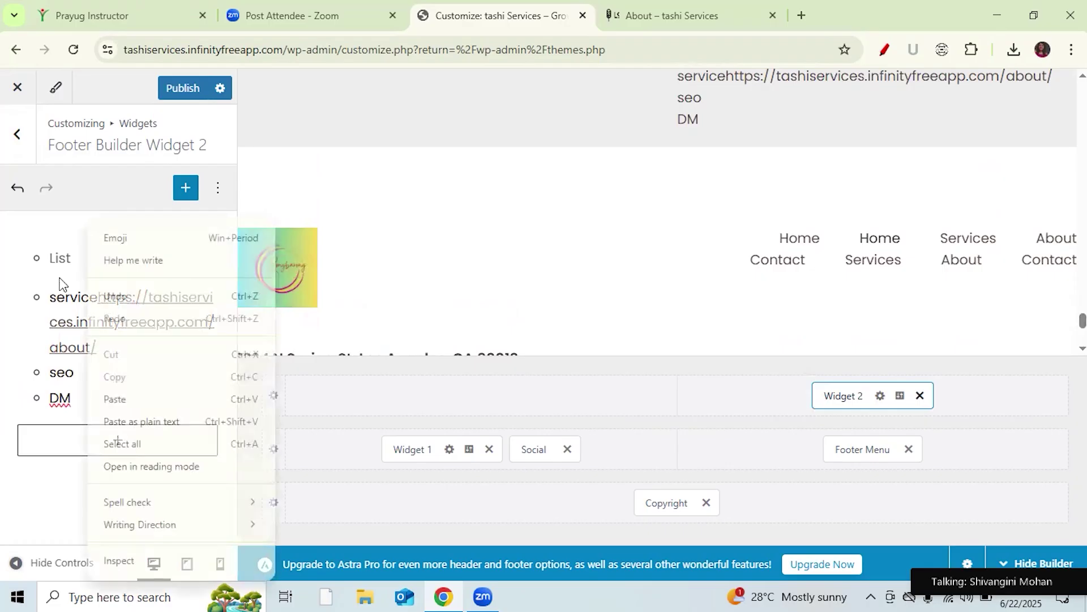
click(28, 326)
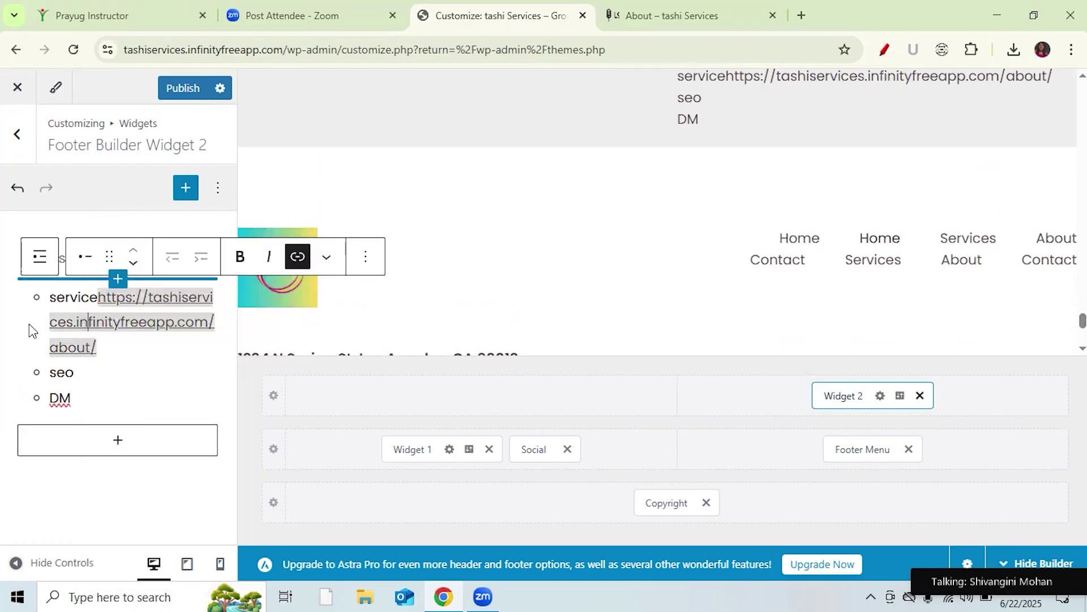
click(366, 266)
click(267, 264)
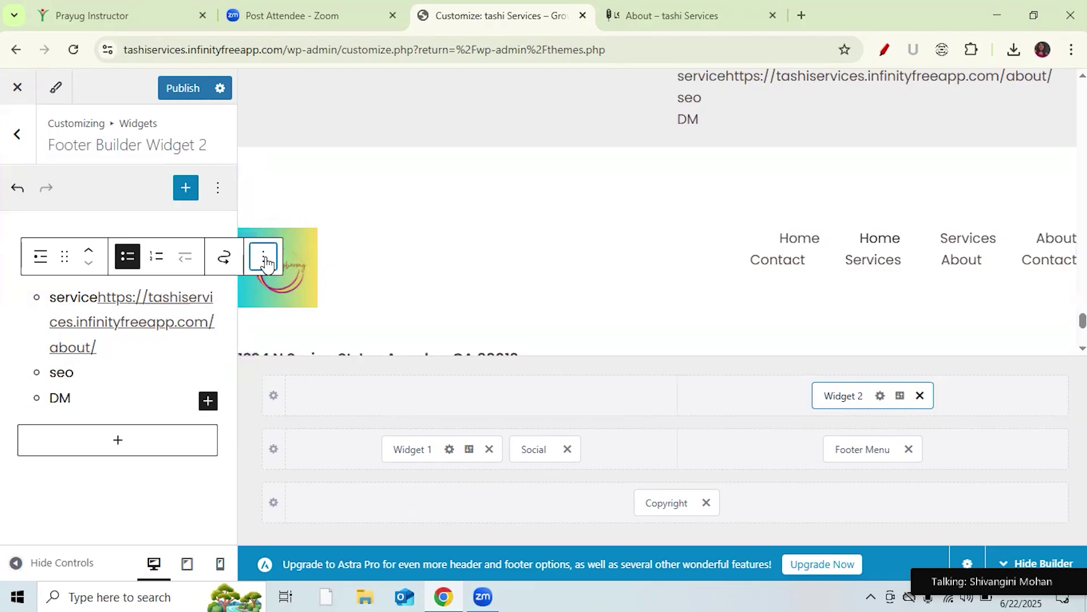
drag(483, 409, 482, 498)
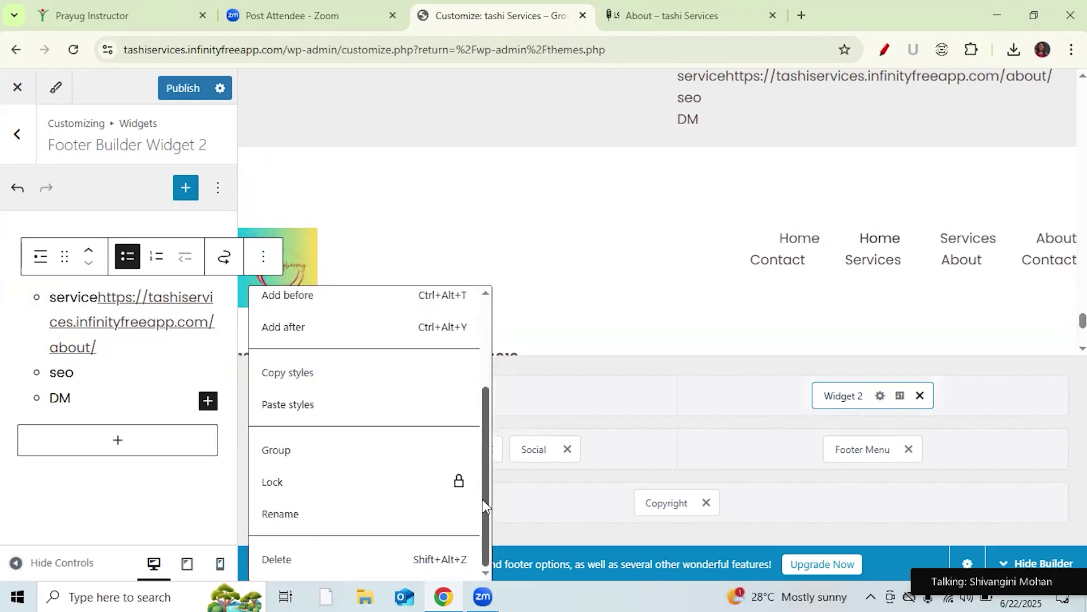
click(274, 562)
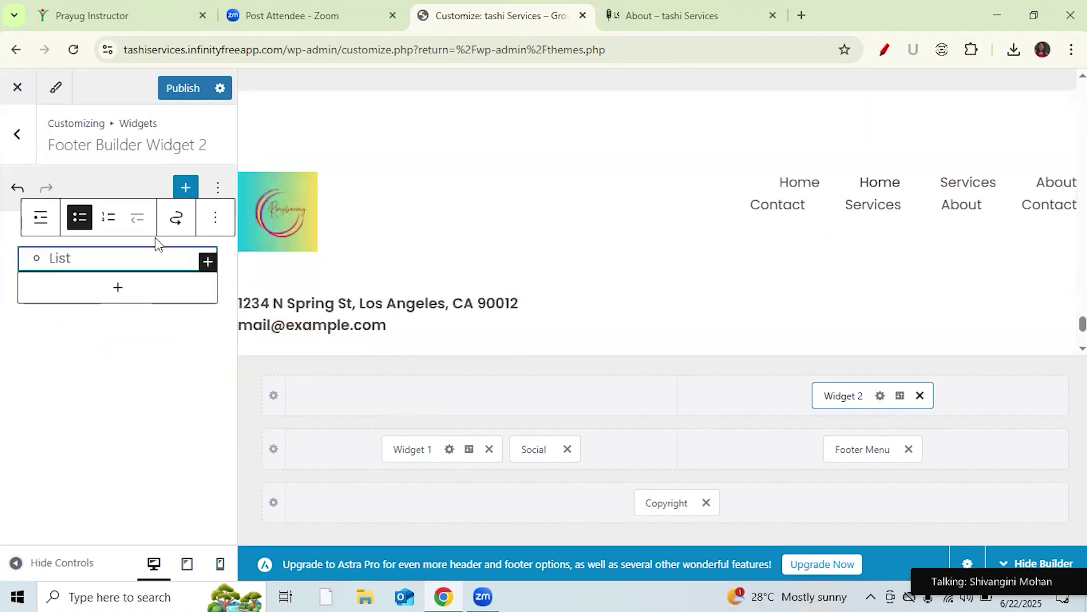
- Add a paragraph block reading "Service" below the remaining list in Widget 2
click(117, 290)
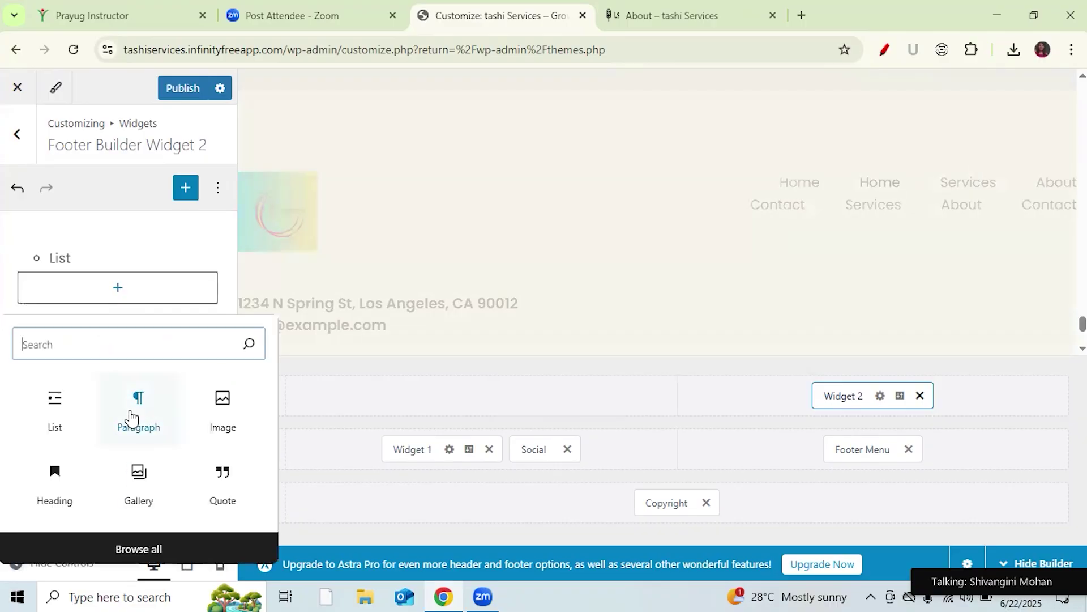
click(131, 417)
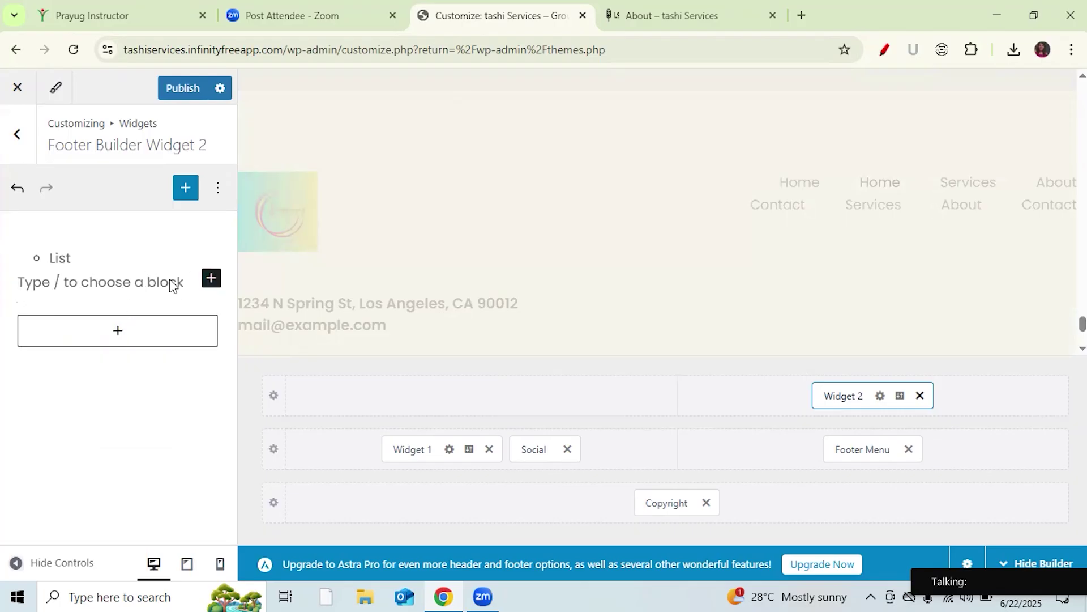
text(Service)
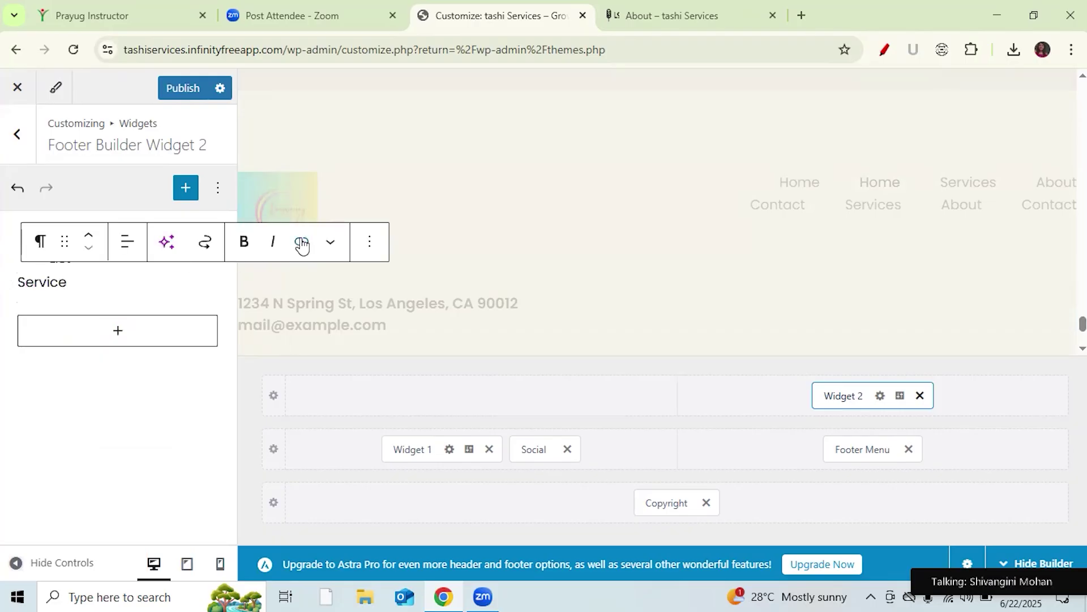
click(305, 243)
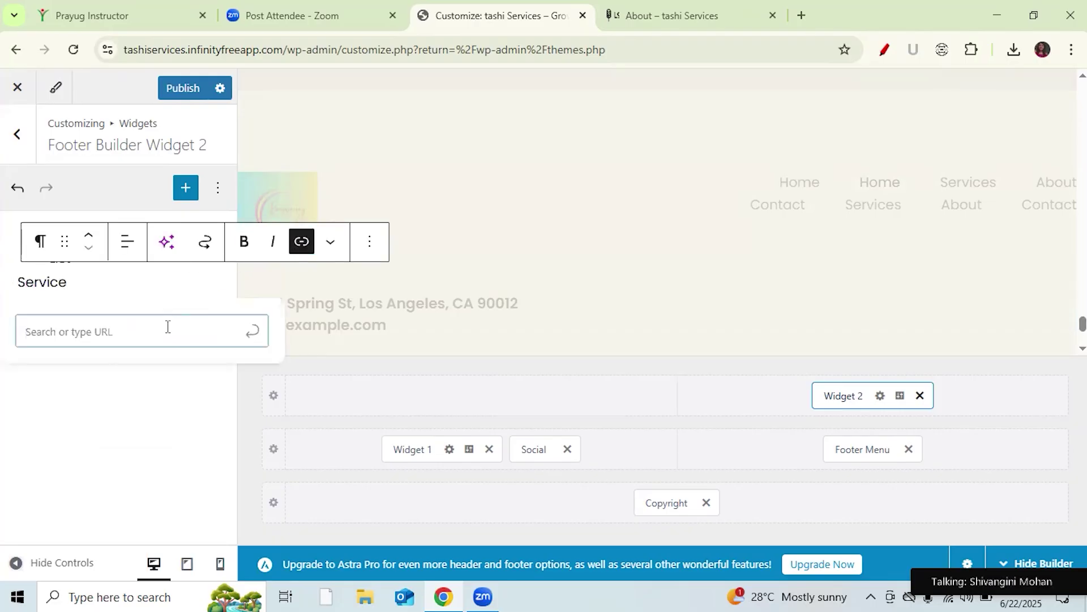
key(ctrl+v)
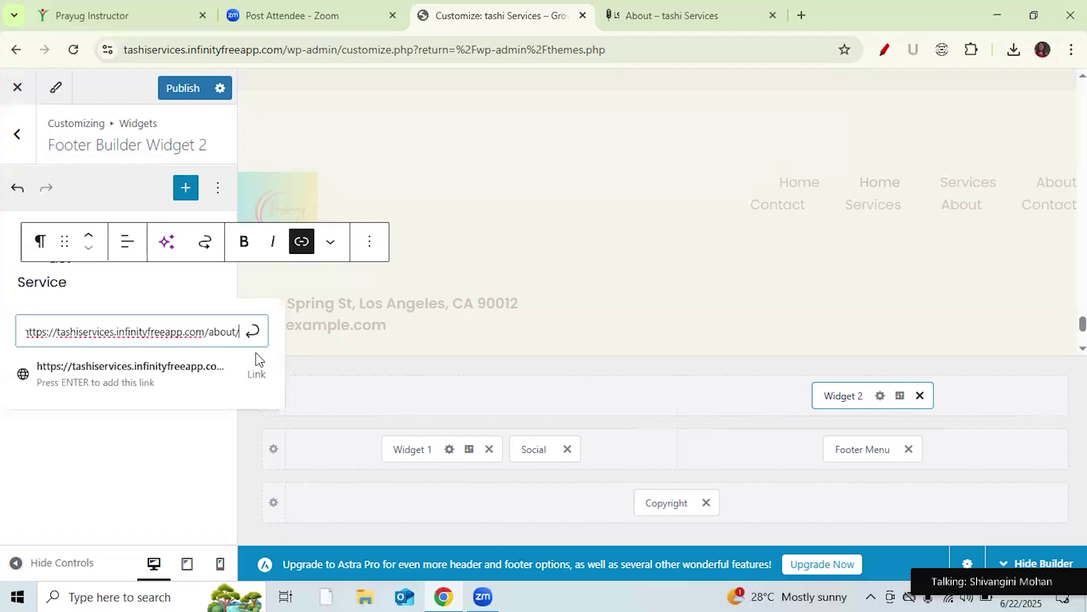
click(256, 360)
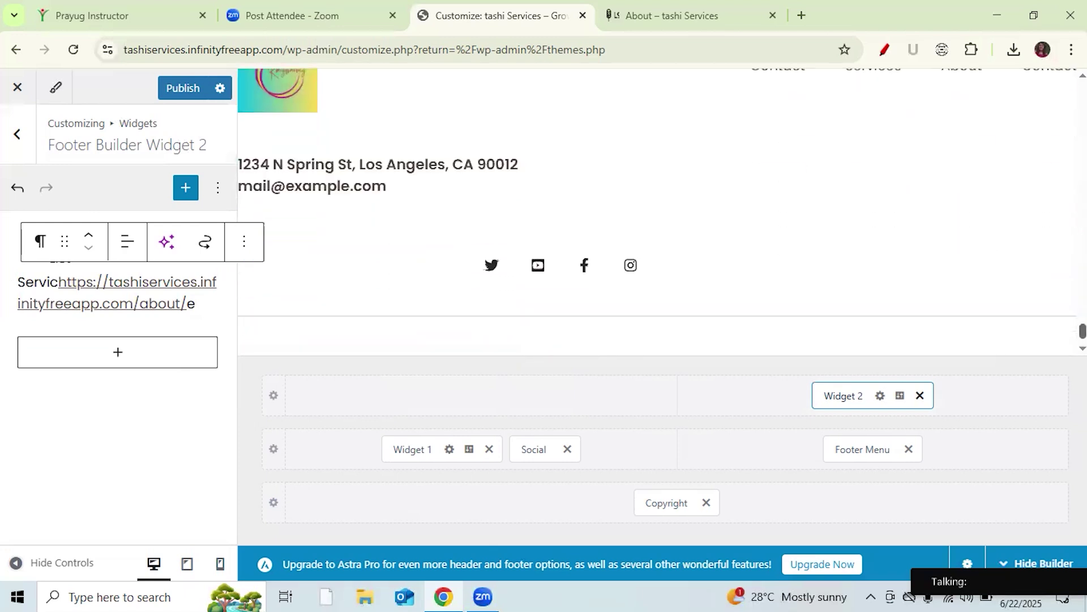
scroll(657, 210, down, 1)
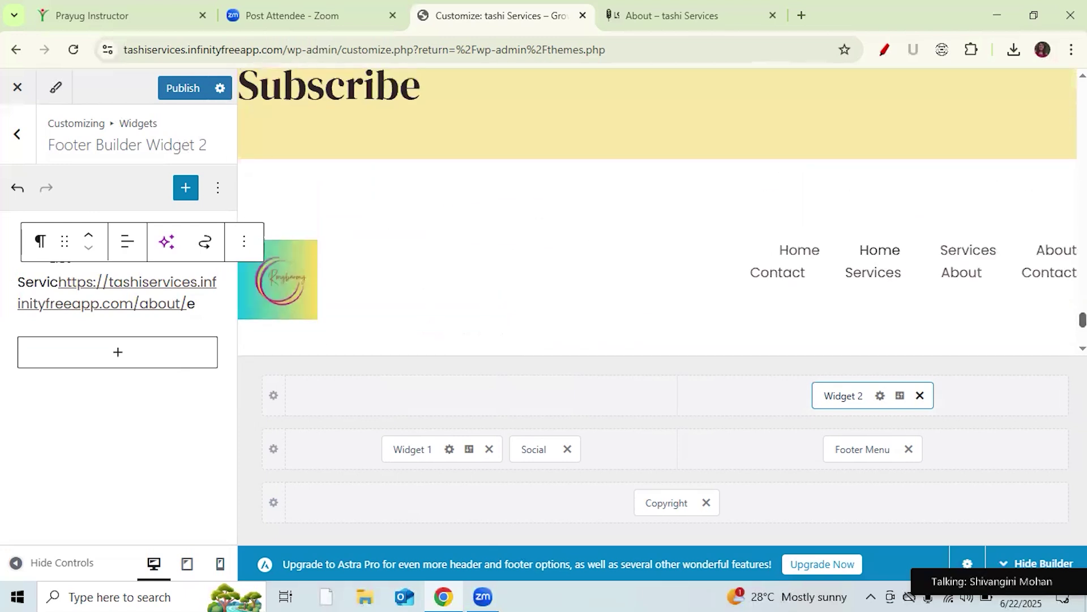
click(850, 395)
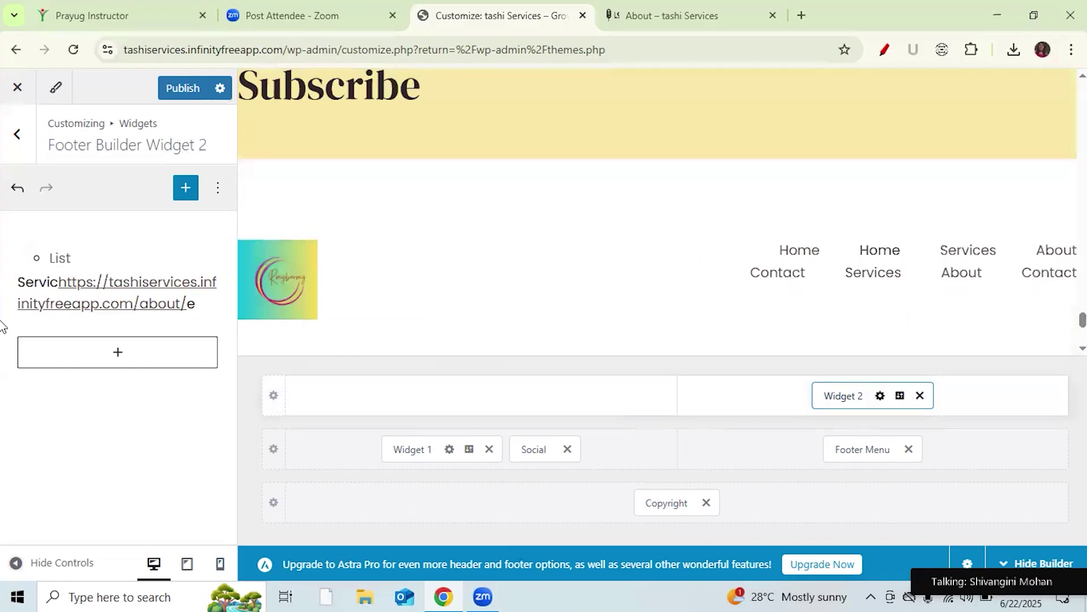
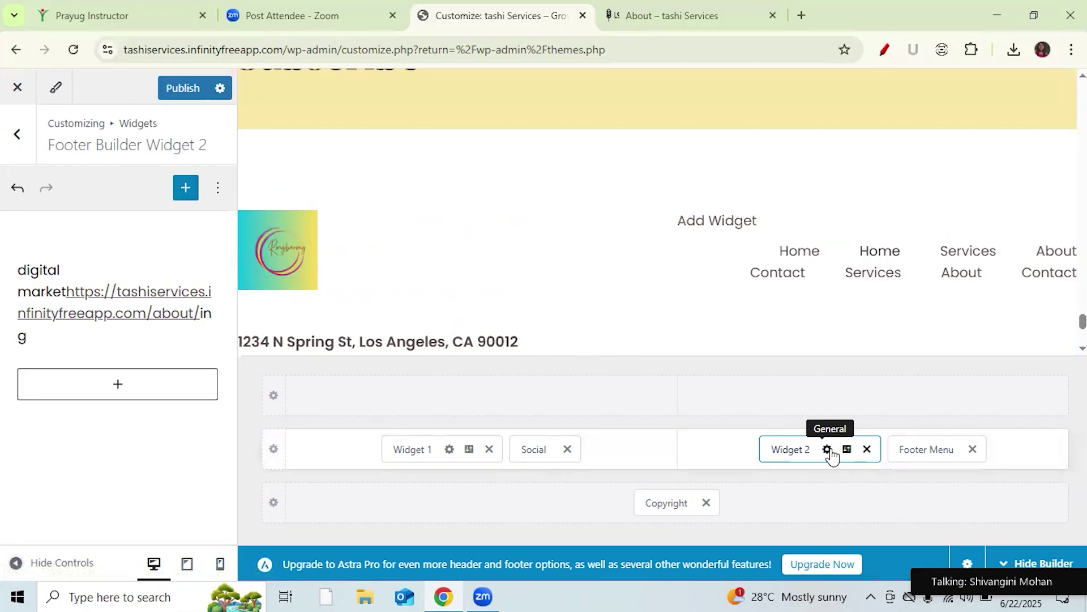
- Look at Widget 2's design settings and return to its content blocks
click(828, 450)
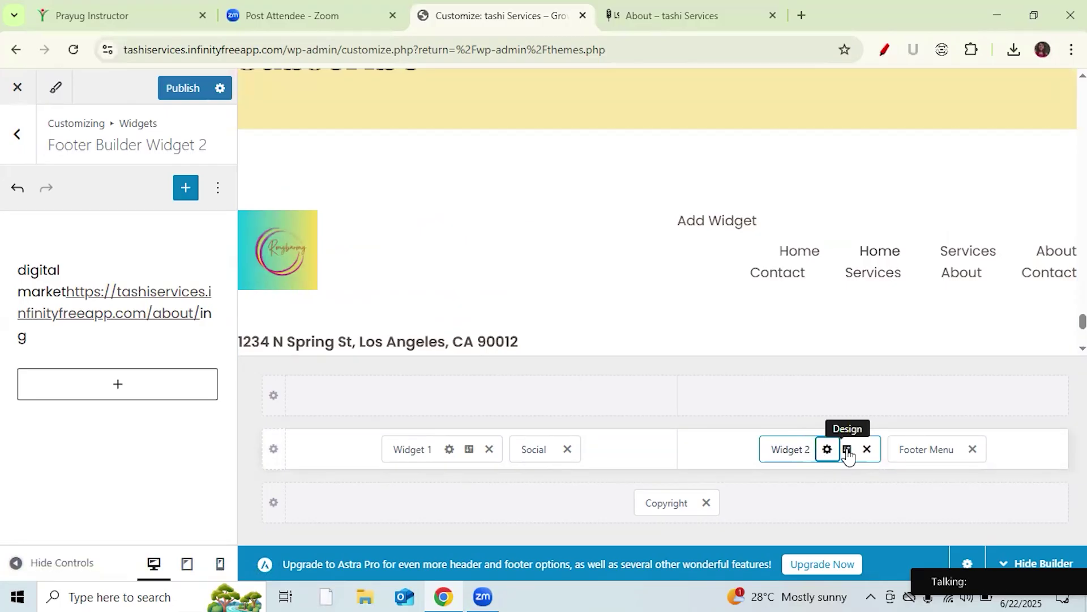
click(847, 453)
click(848, 453)
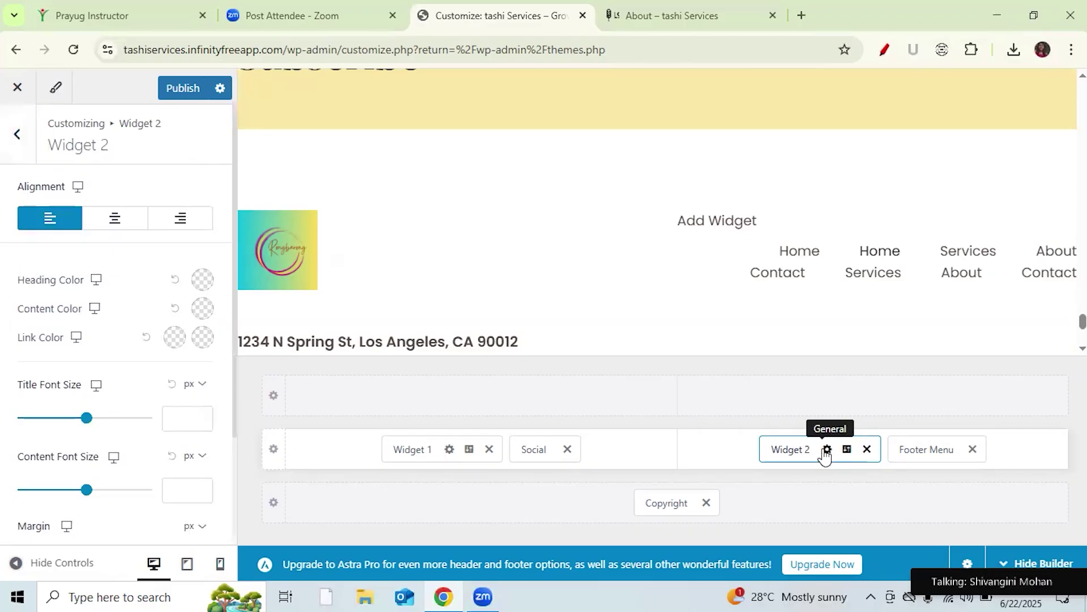
click(826, 451)
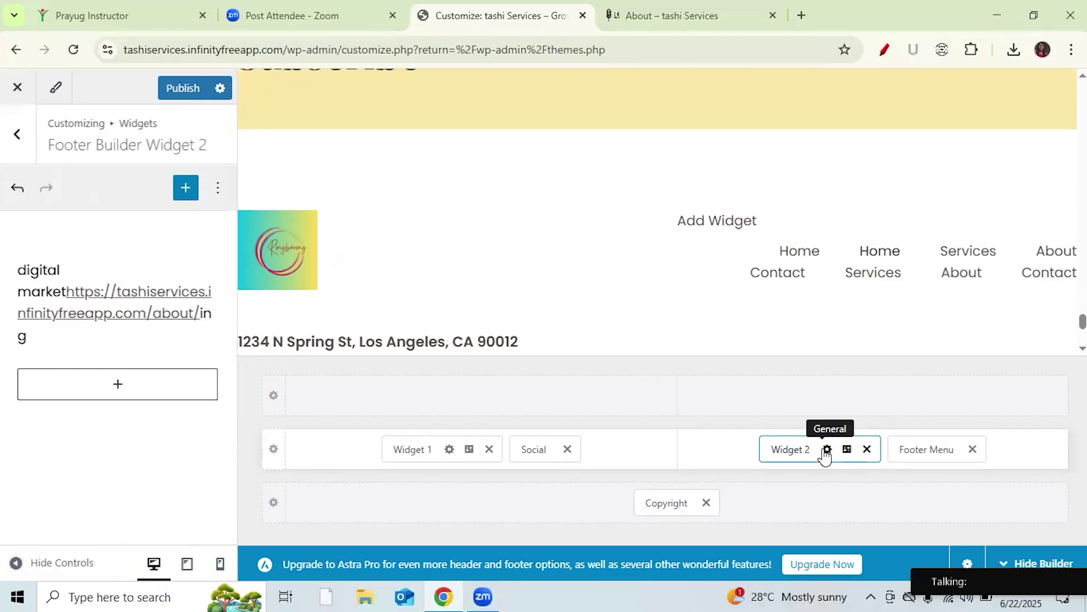
- Add a paragraph block reading "service" below the existing "digital marketing" paragraph in Footer Builder Widget 2
click(118, 387)
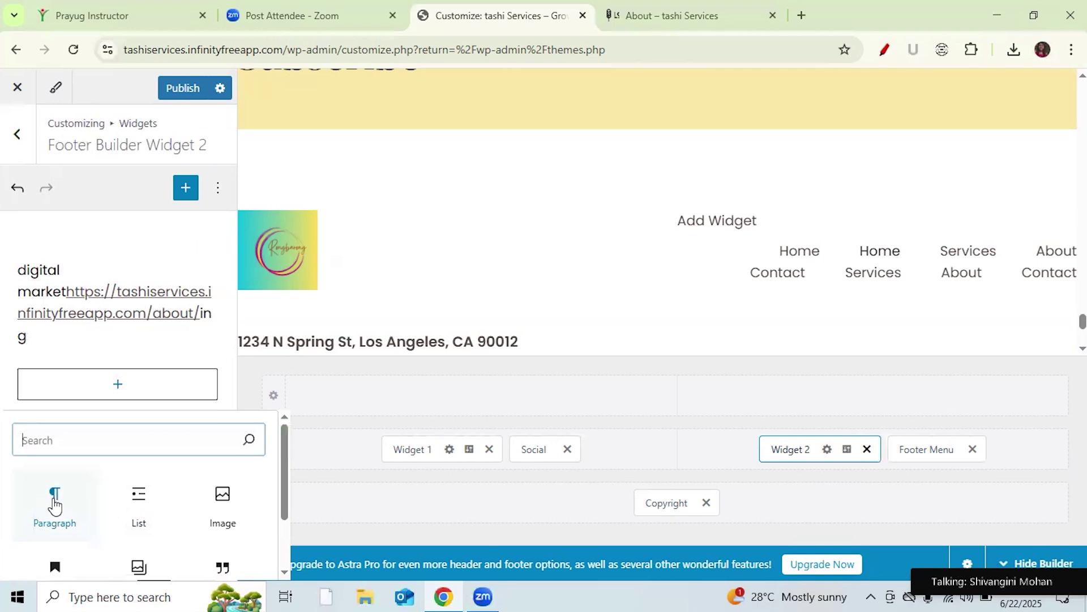
click(54, 503)
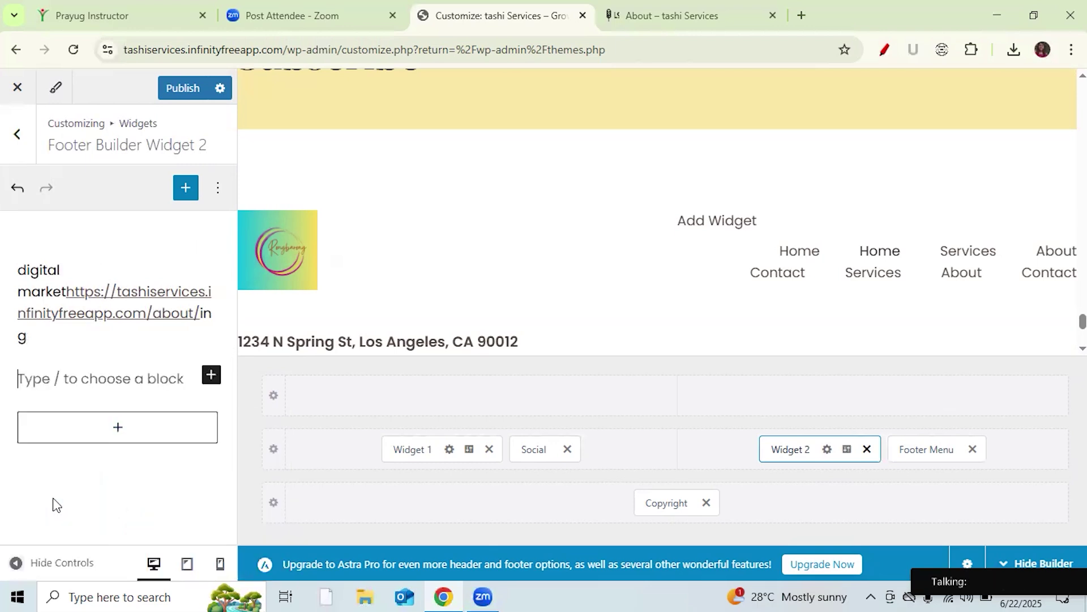
click(211, 376)
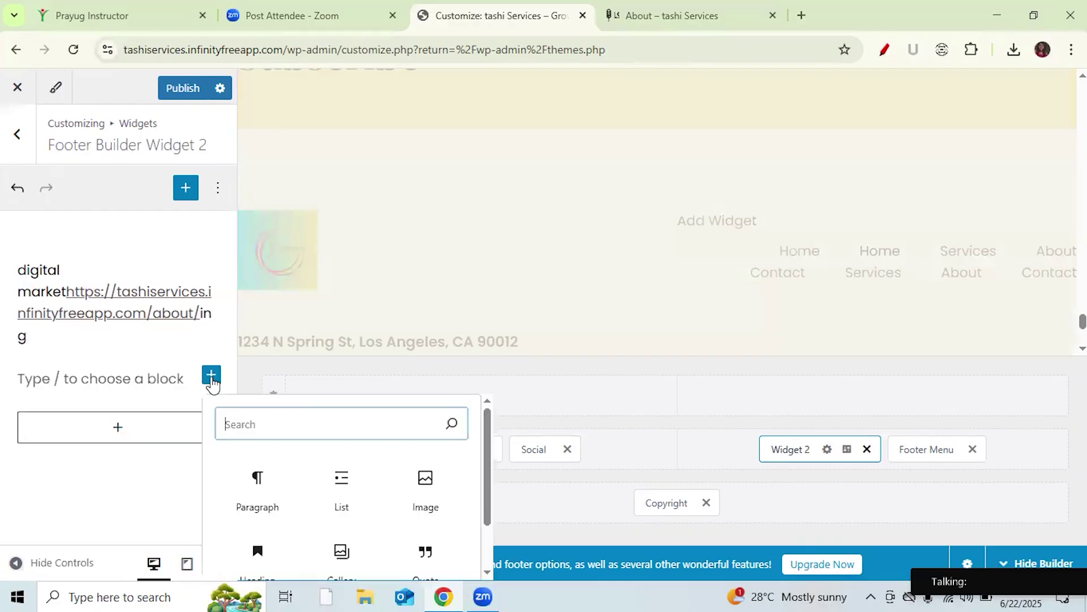
click(125, 379)
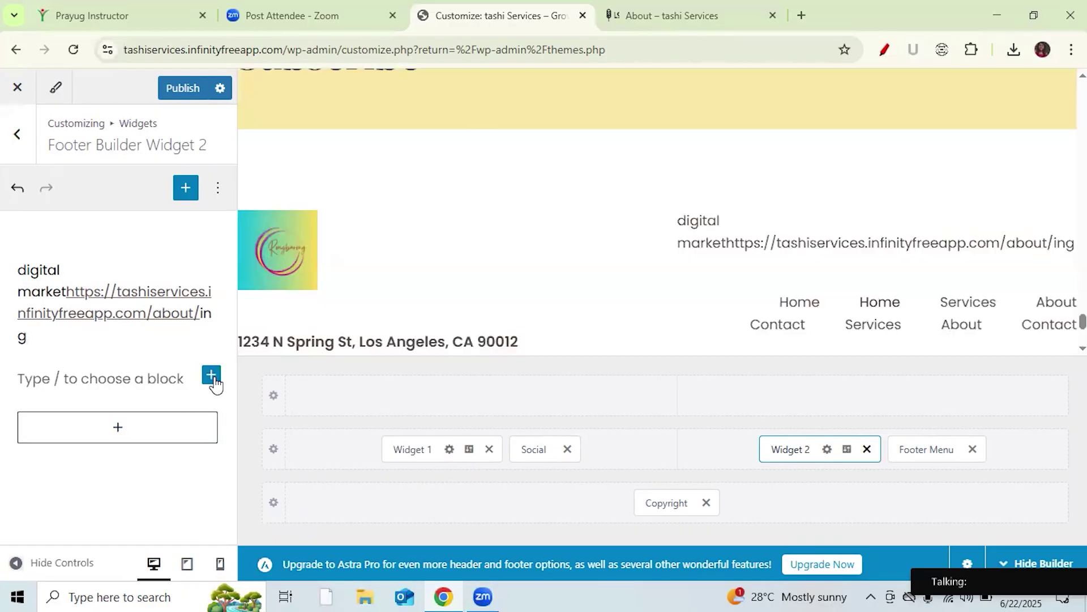
click(211, 376)
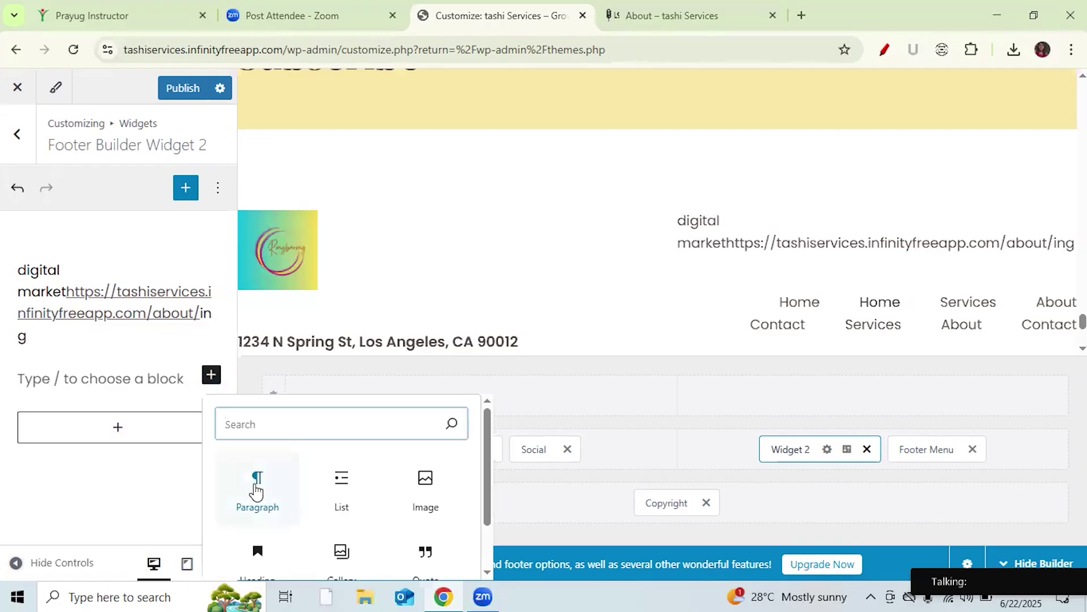
key(Tab)
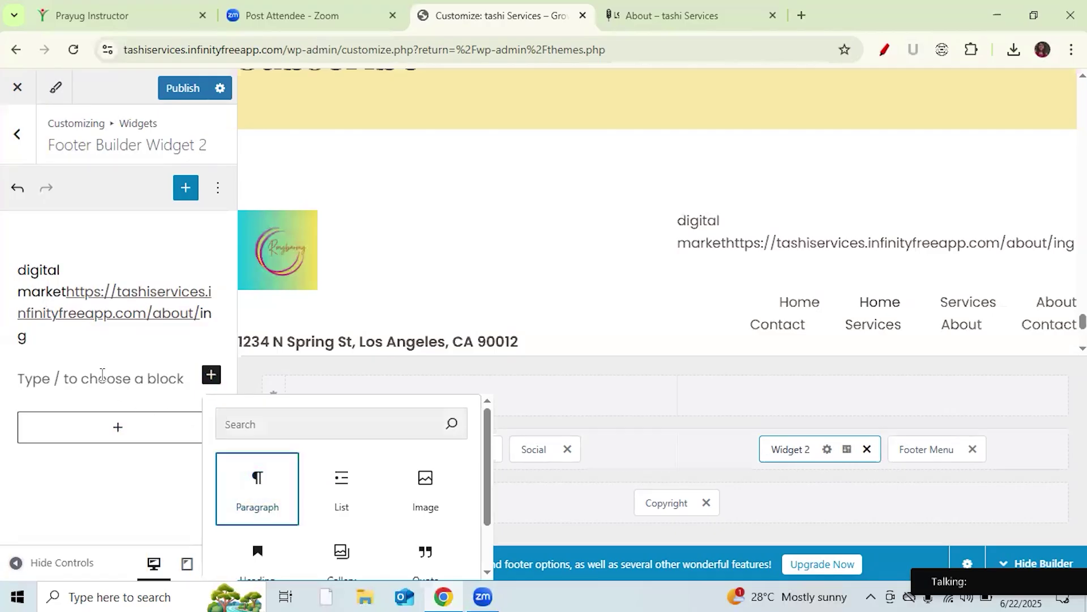
click(102, 374)
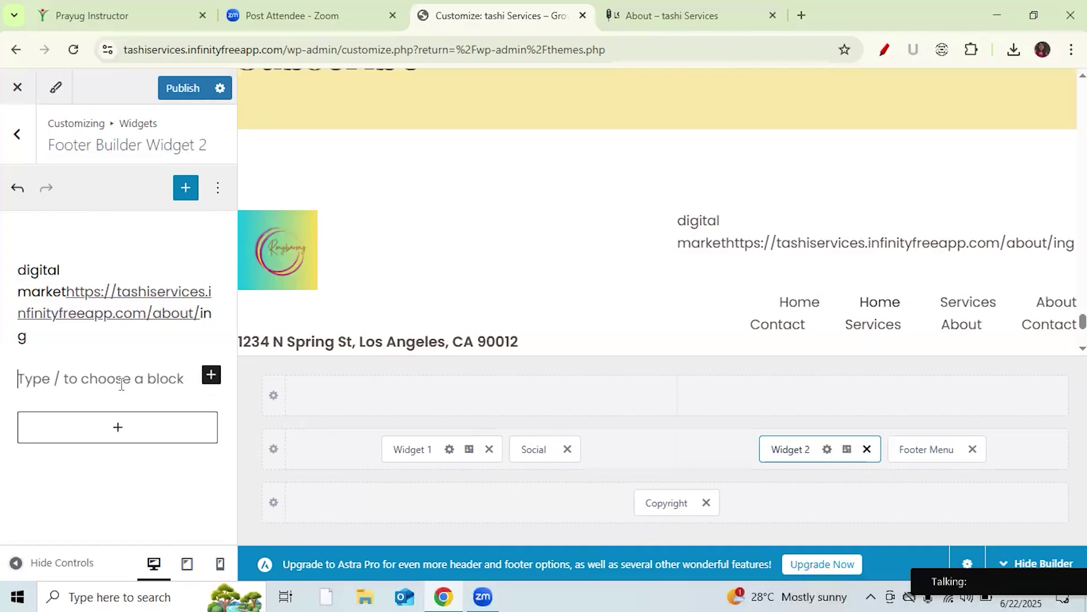
text(service)
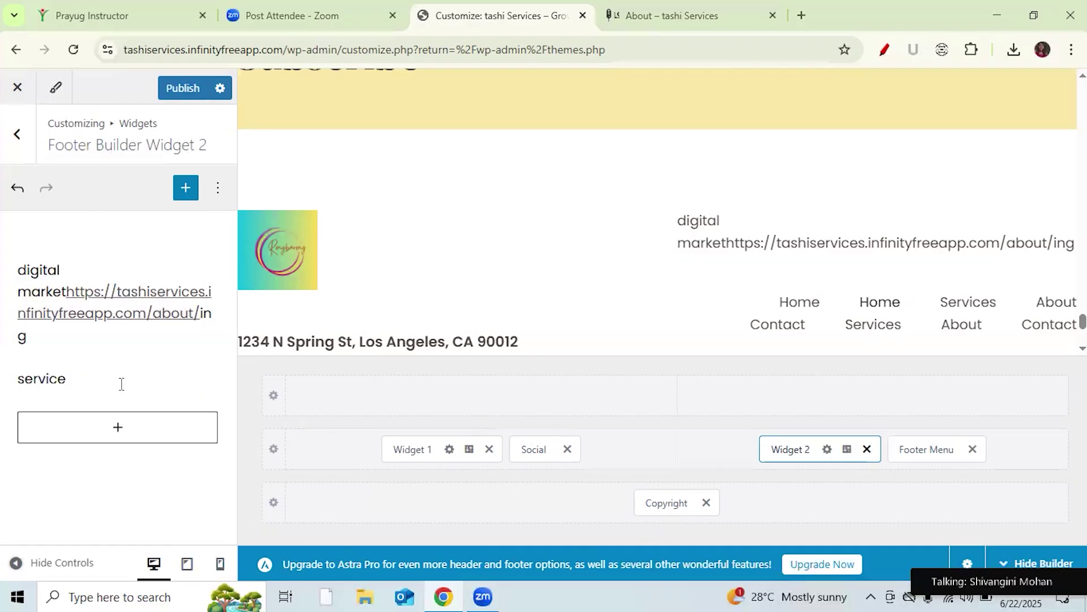
key(Return)
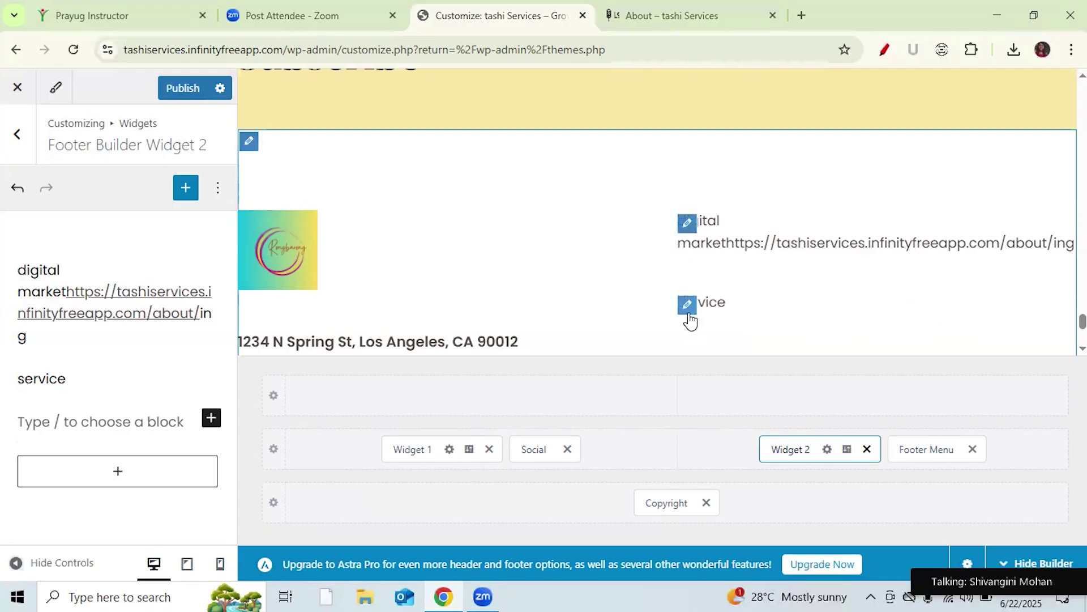
- Delete the "digital marketing" paragraph containing the inserted about-page URL from Widget 2
click(687, 224)
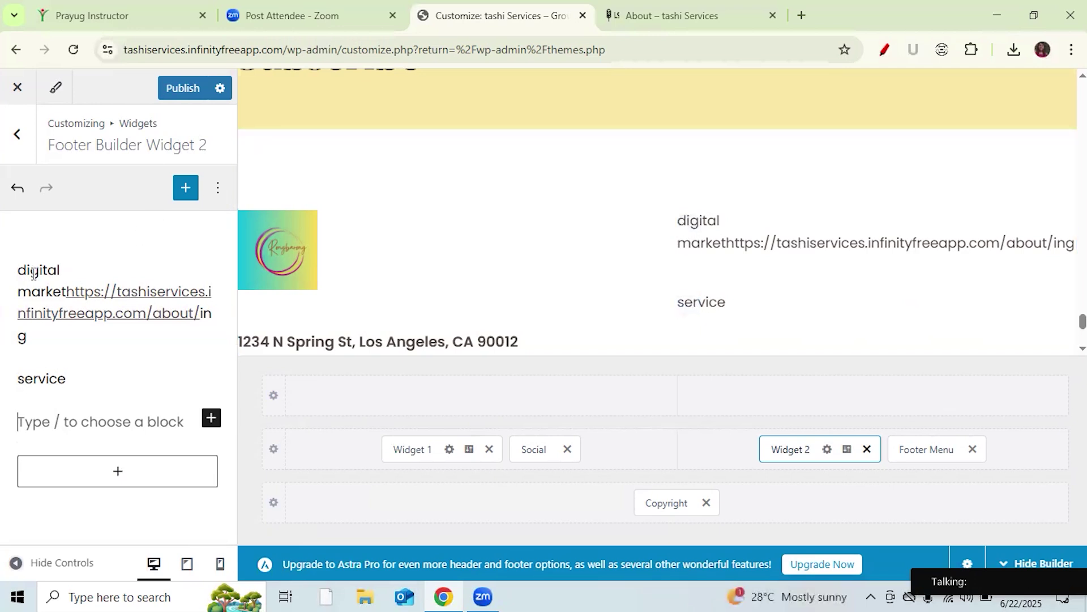
click(131, 292)
click(34, 273)
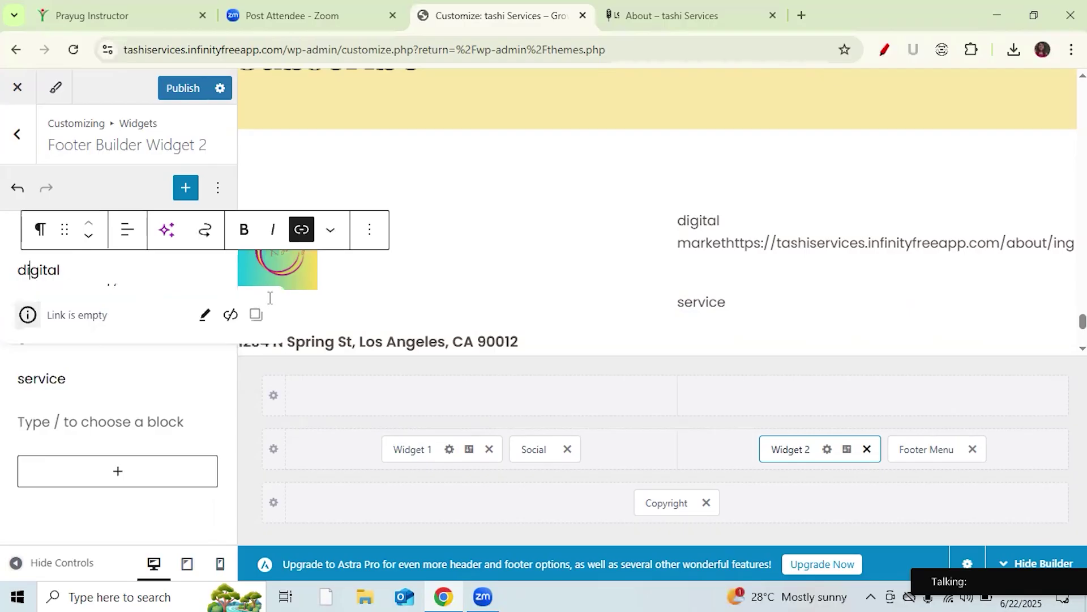
click(370, 235)
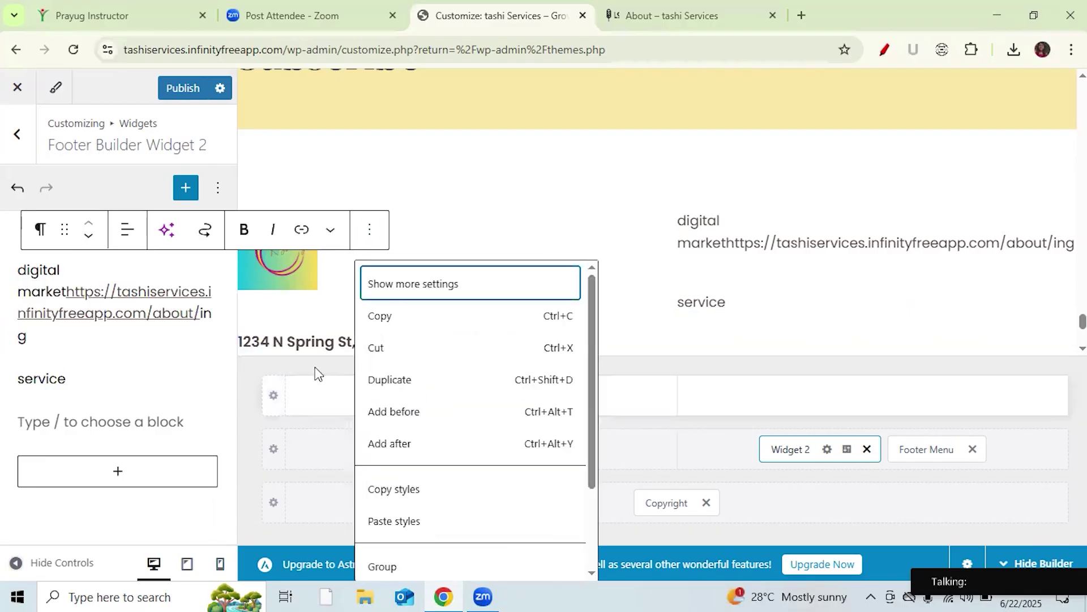
scroll(589, 475, down, 2)
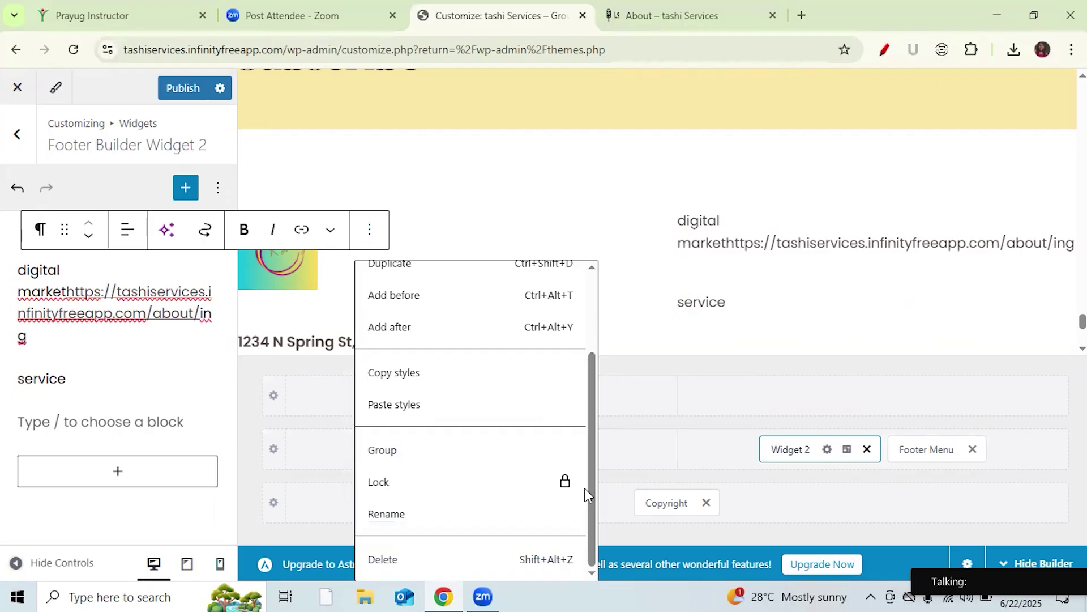
key(shift+alt+z)
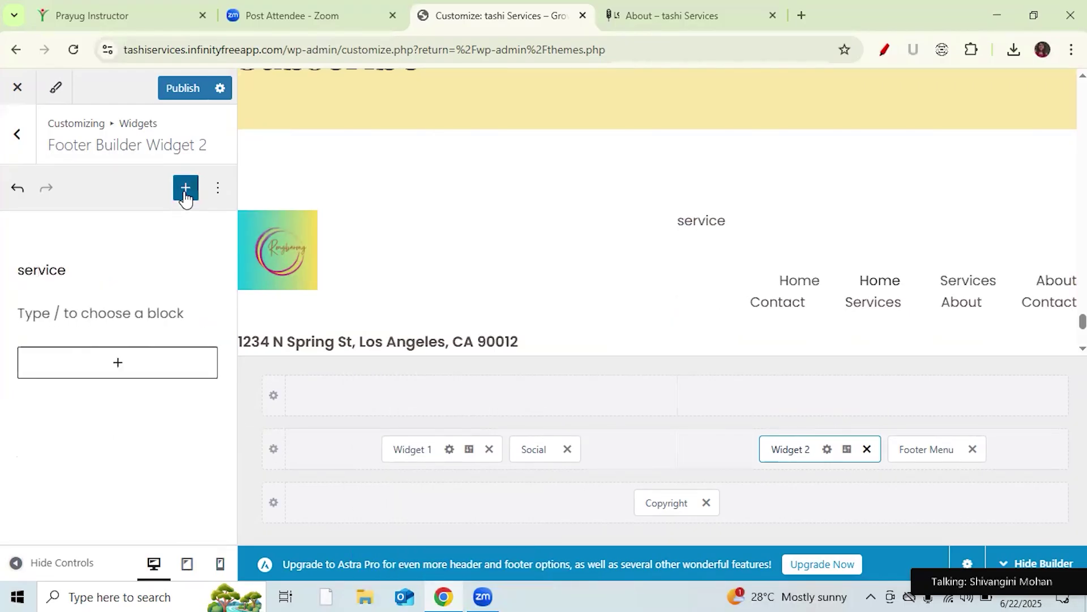
- Insert another empty paragraph block at the end of Widget 2
click(185, 189)
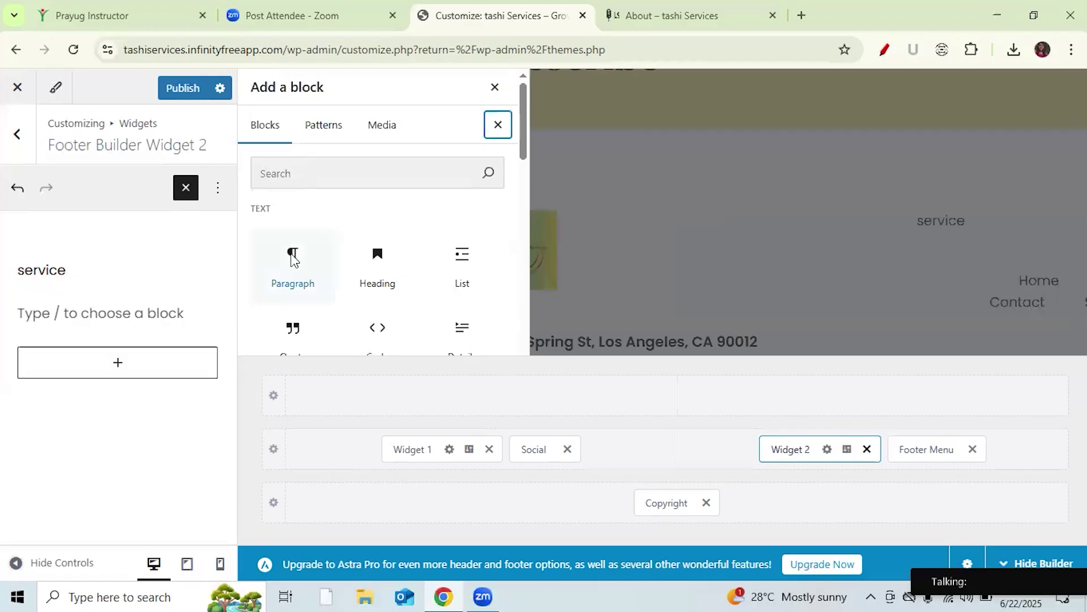
mouse_move(292, 255)
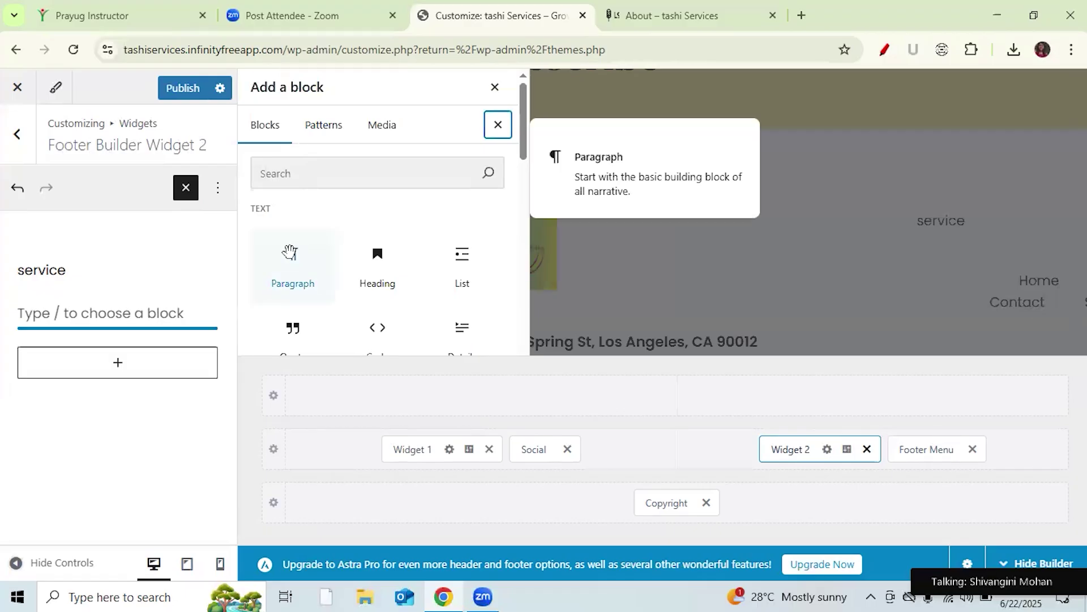
click(290, 253)
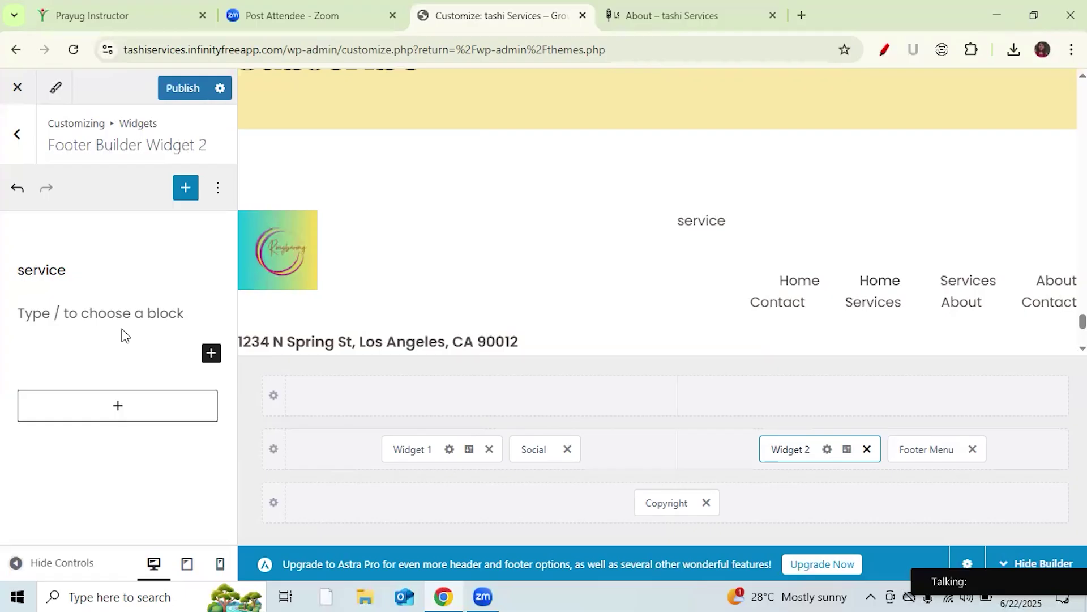
click(66, 269)
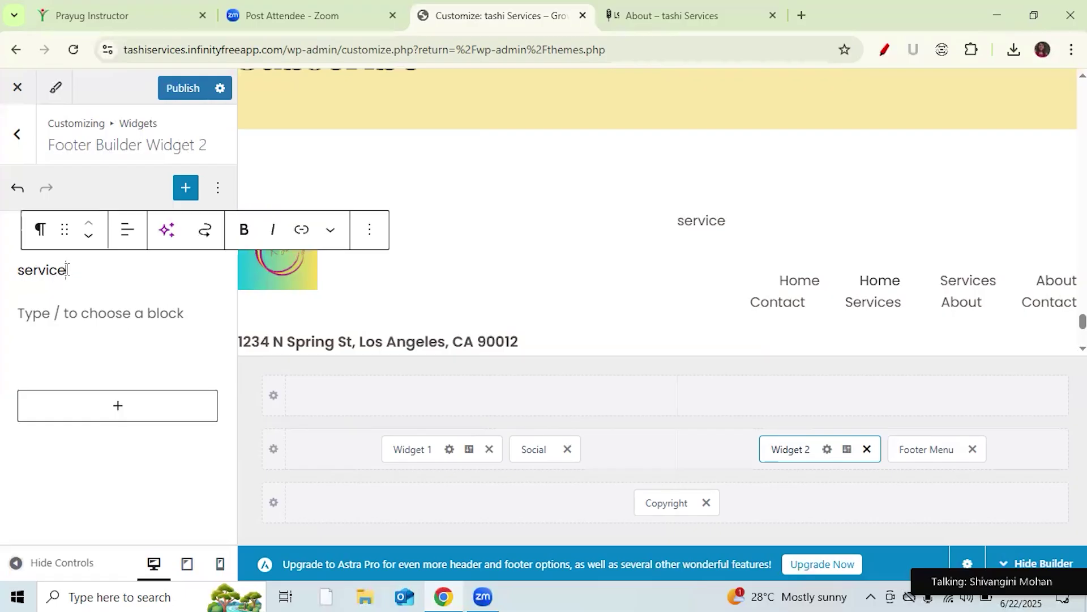
click(301, 234)
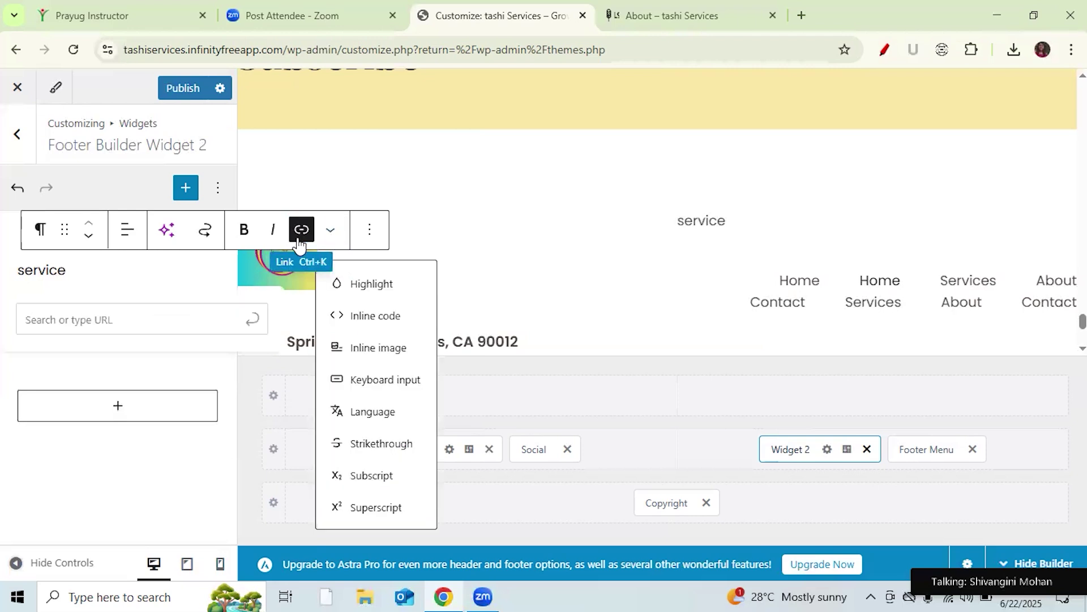
click(156, 317)
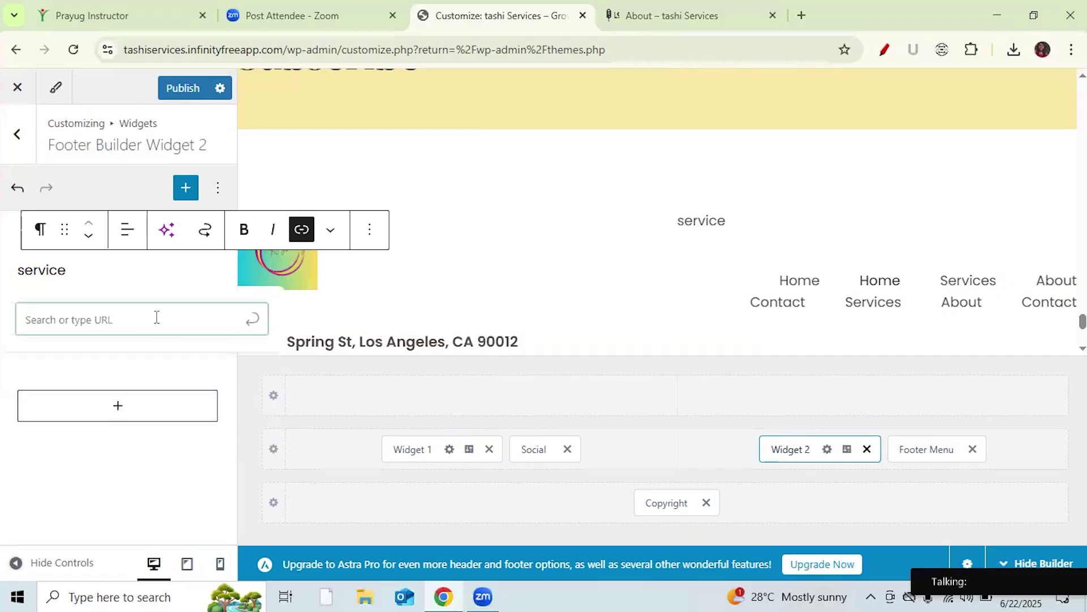
text(https://tashiservices.infinityfreeapp.com/about/)
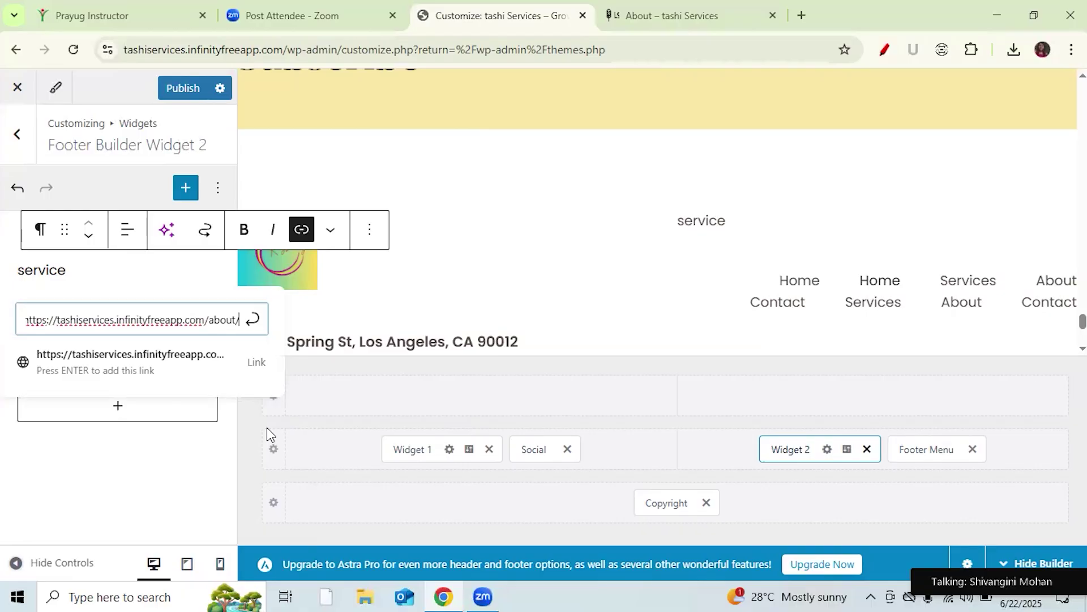
key(Return)
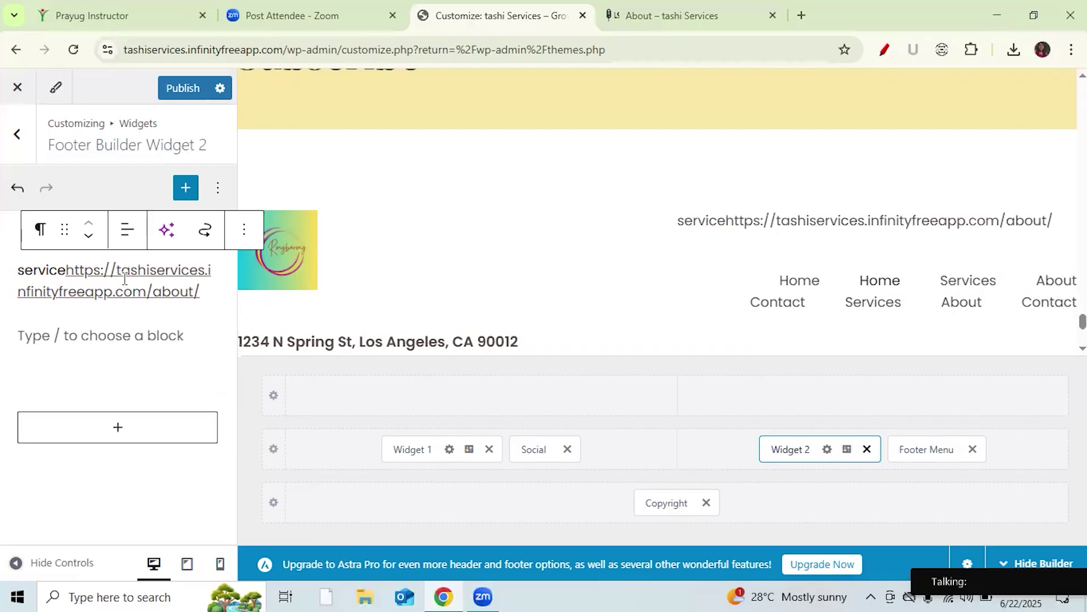
- Copy the inserted about-page URL and remove it from the "service" paragraph
click(154, 290)
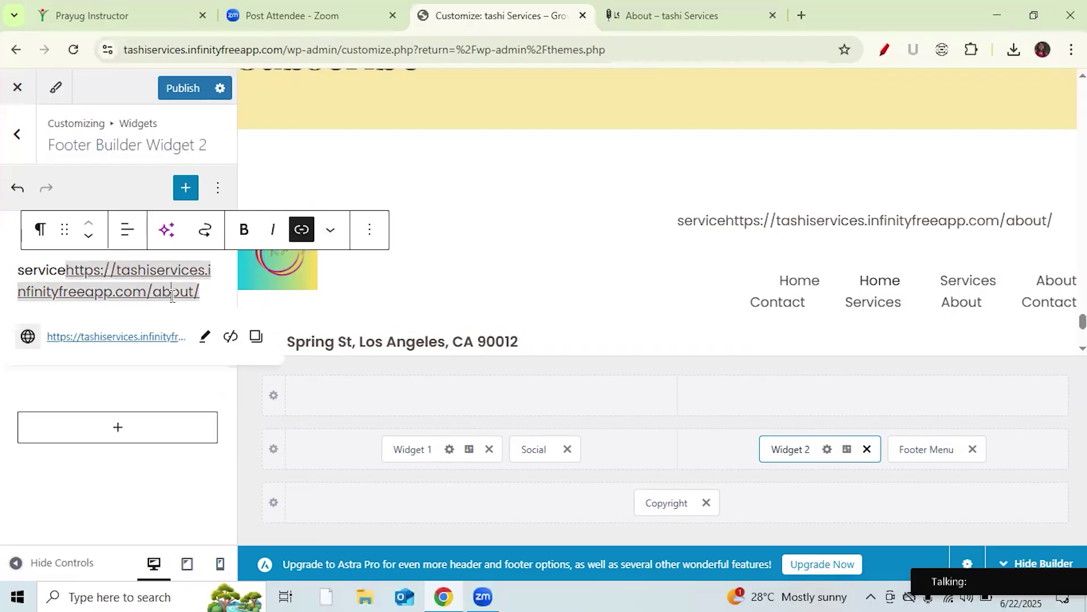
click(231, 339)
drag(200, 291, 67, 276)
key(ctrl+c)
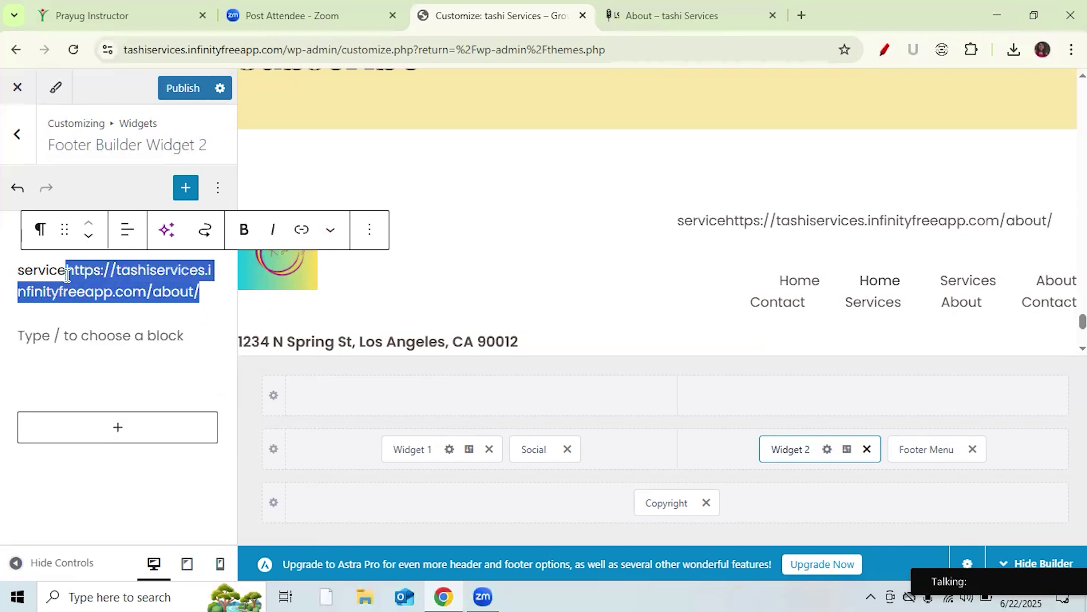
key(Return)
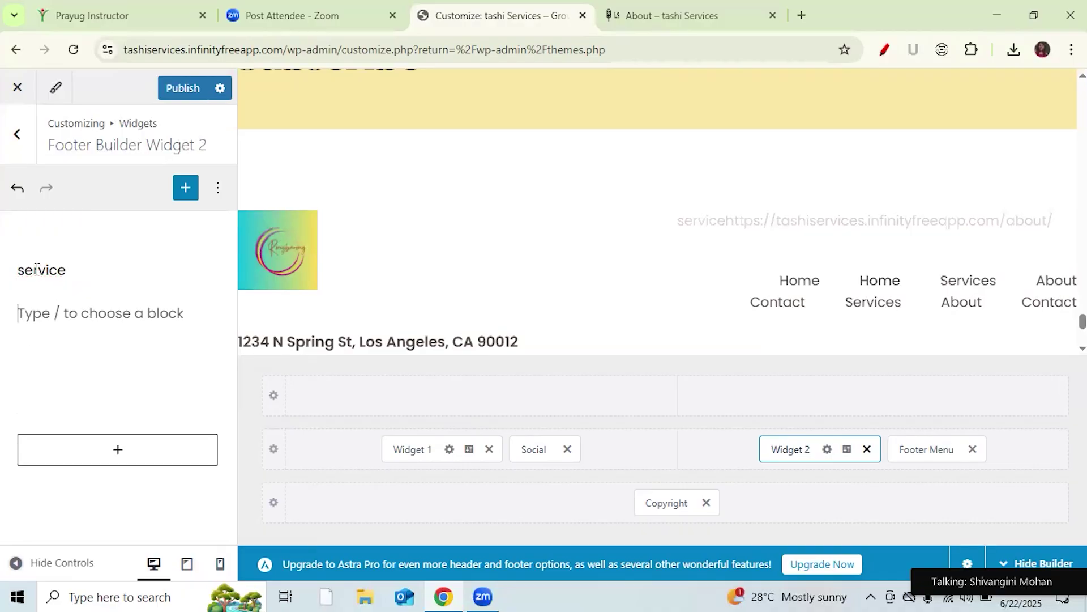
double_click(75, 270)
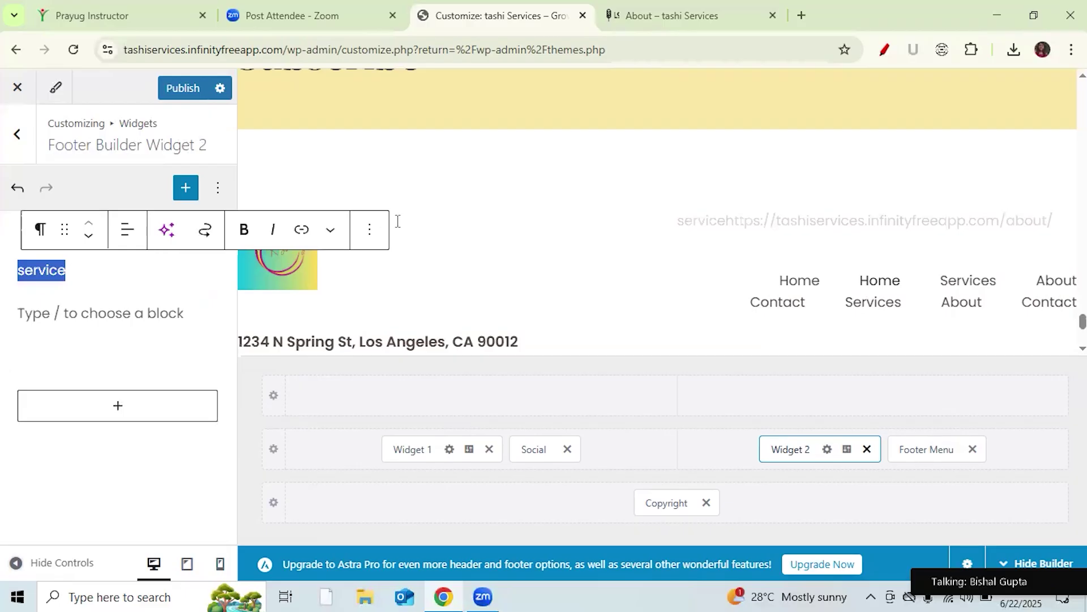
click(301, 230)
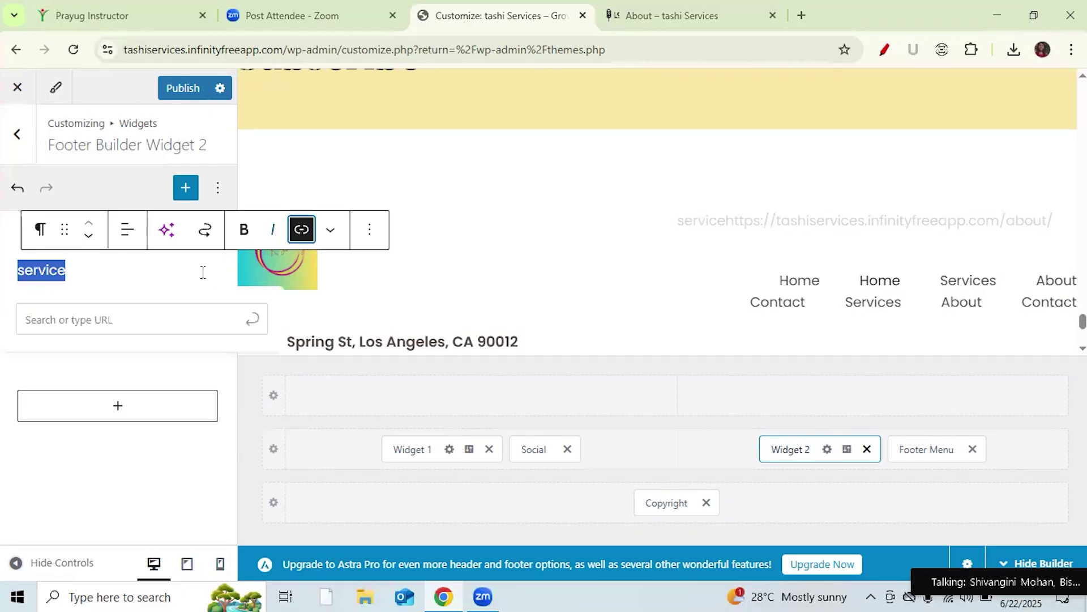
key(ctrl+v)
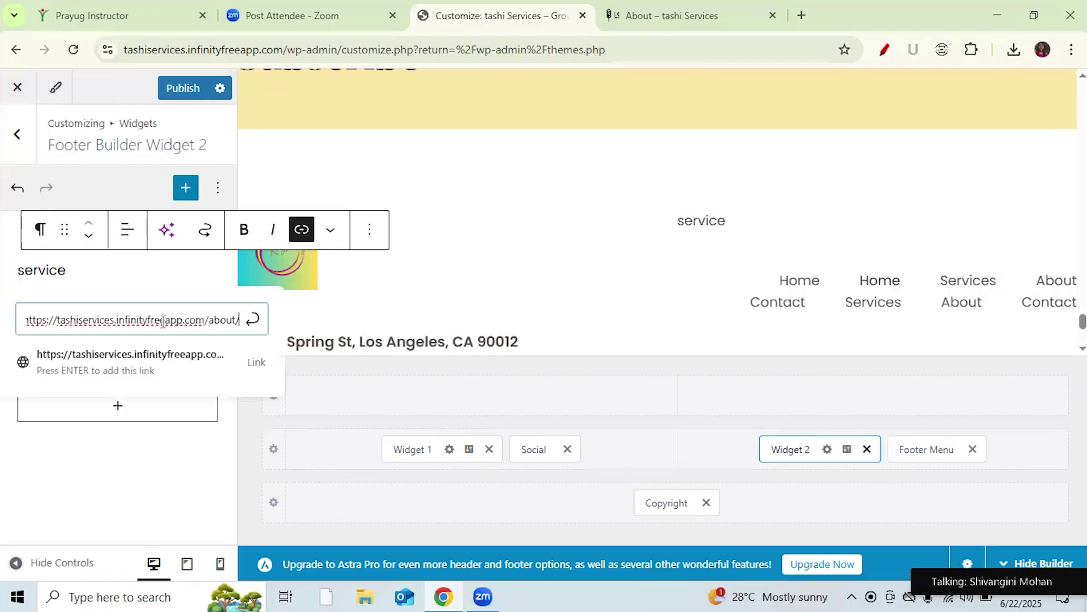
key(Return)
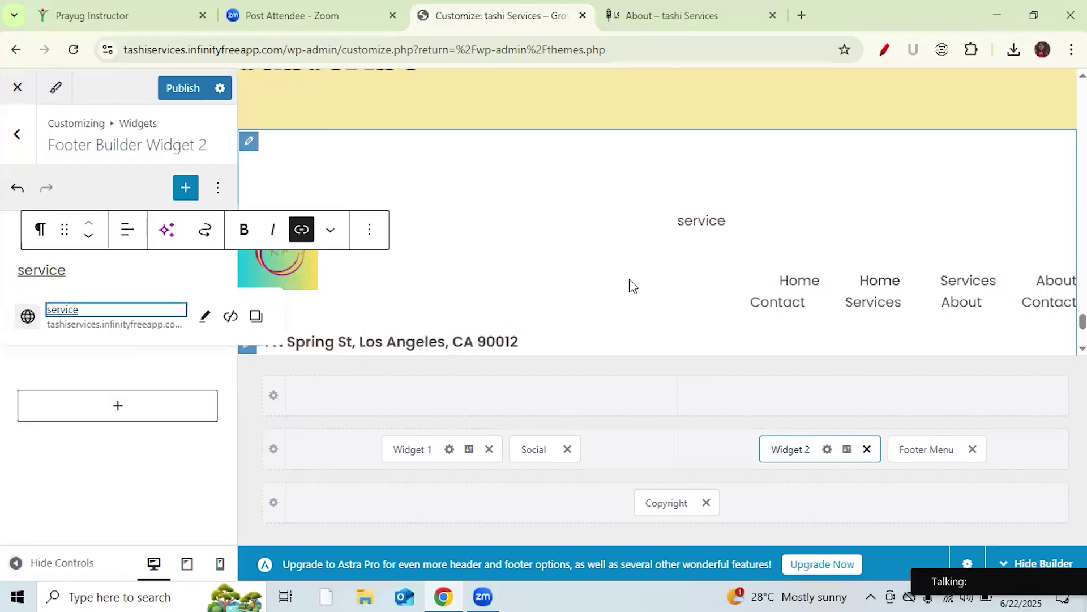
- Test the "service" link in the customizer preview and check the footer on the live home page
click(709, 227)
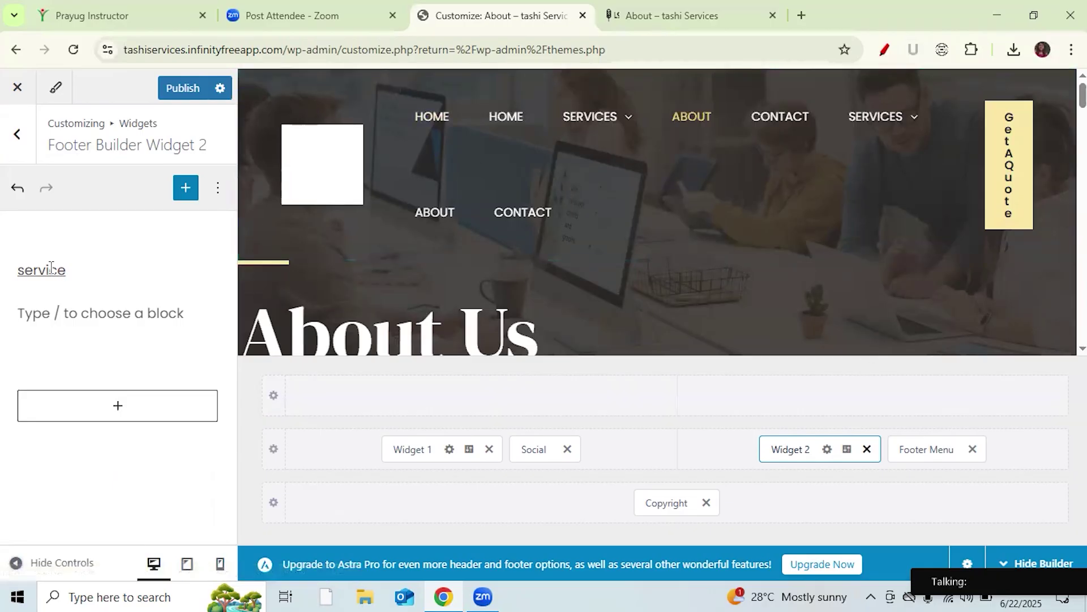
click(649, 20)
click(218, 154)
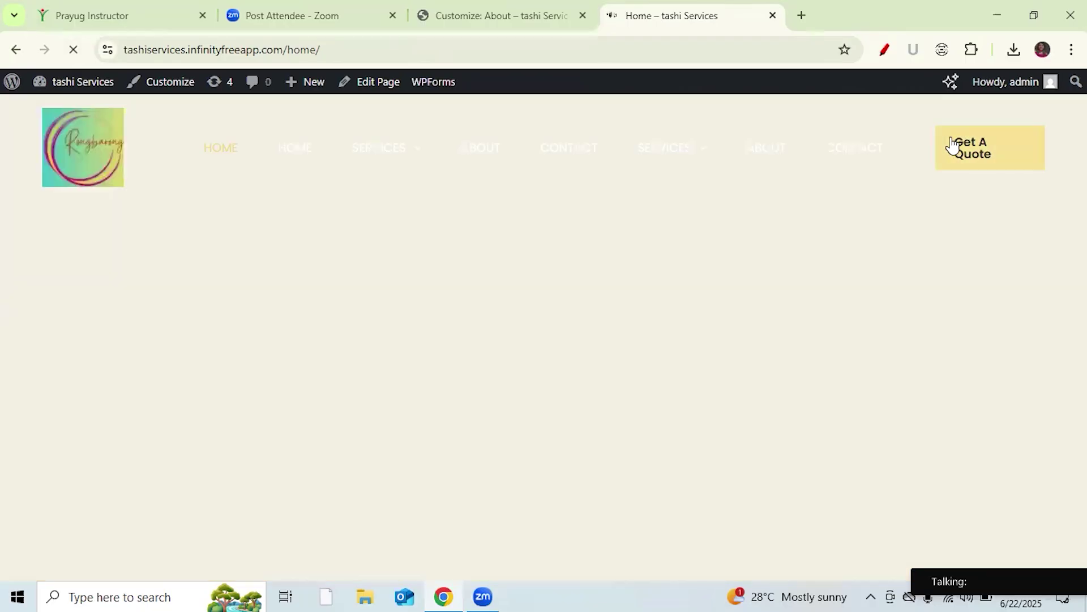
scroll(538, 334, down, 15)
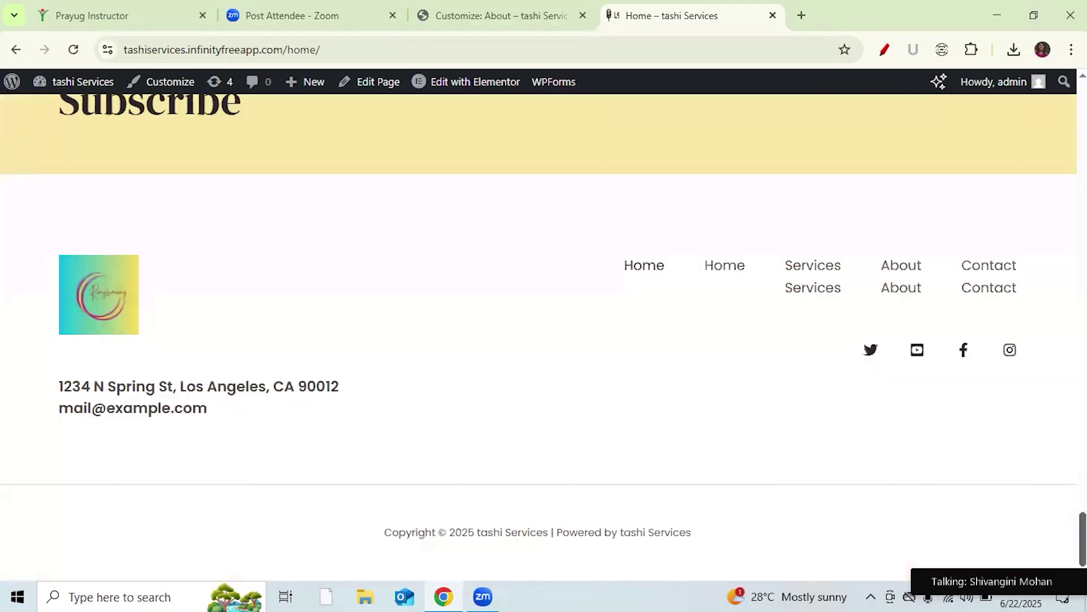
- Publish the customizer changes and test the footer's "service" link on the reloaded live home page
click(498, 15)
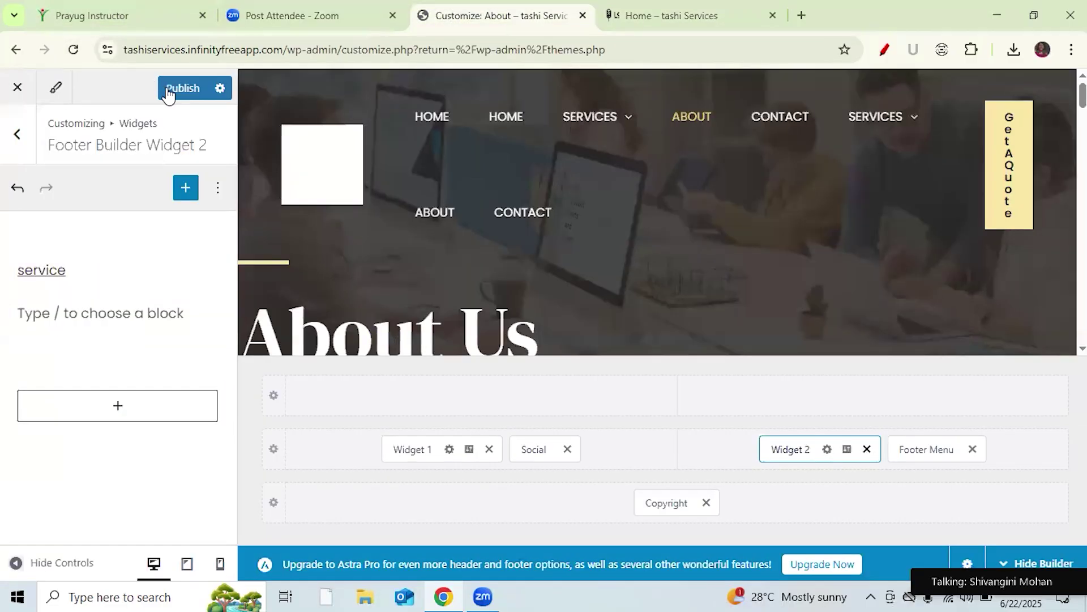
click(167, 92)
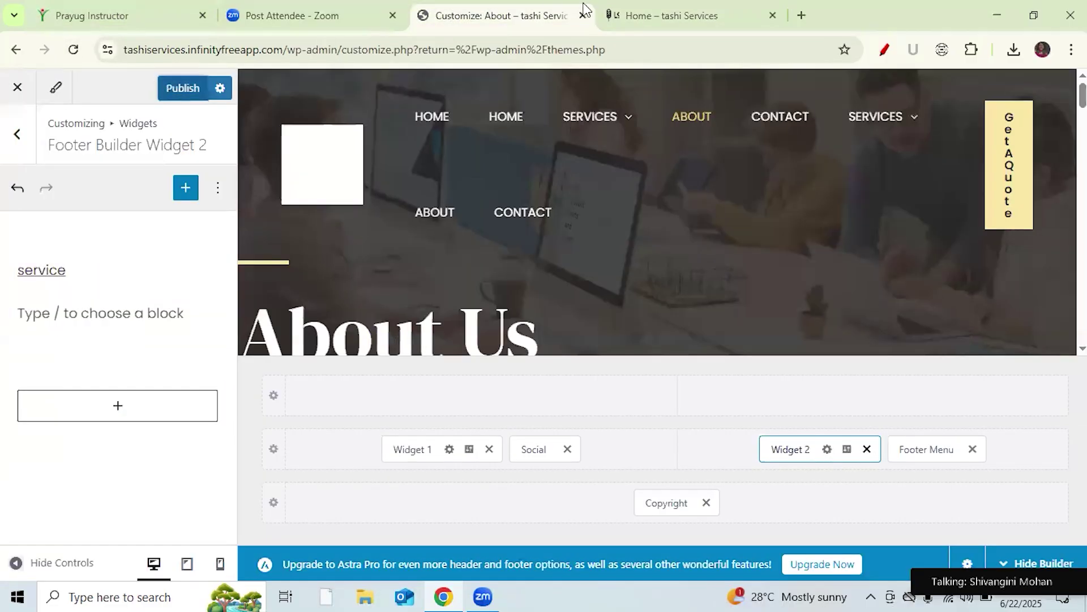
click(631, 23)
click(74, 51)
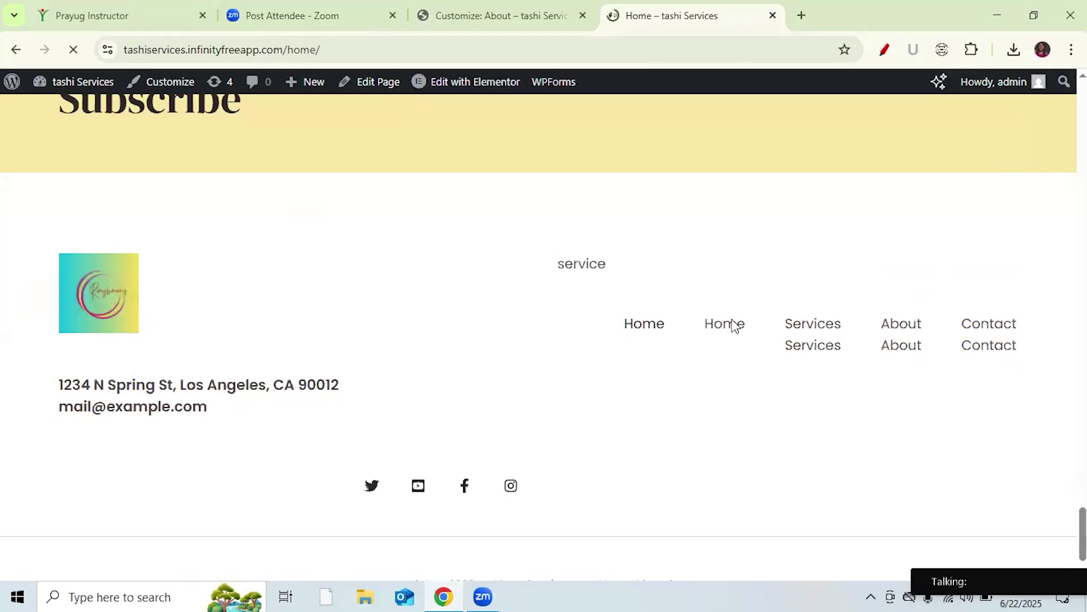
click(581, 266)
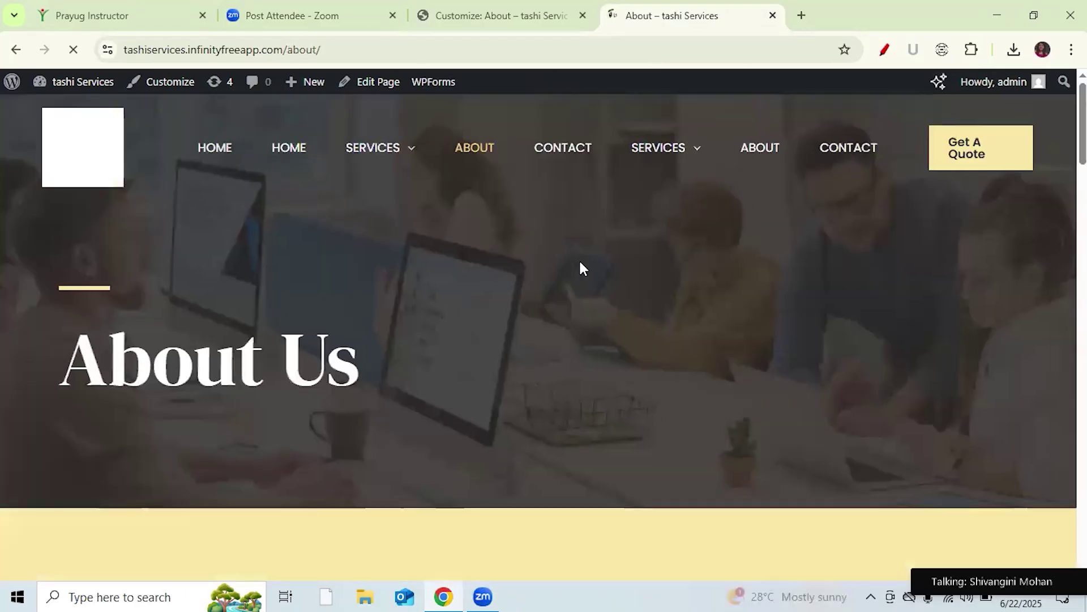
- Return to the customizer and examine the footer at the end of the About page preview
click(515, 15)
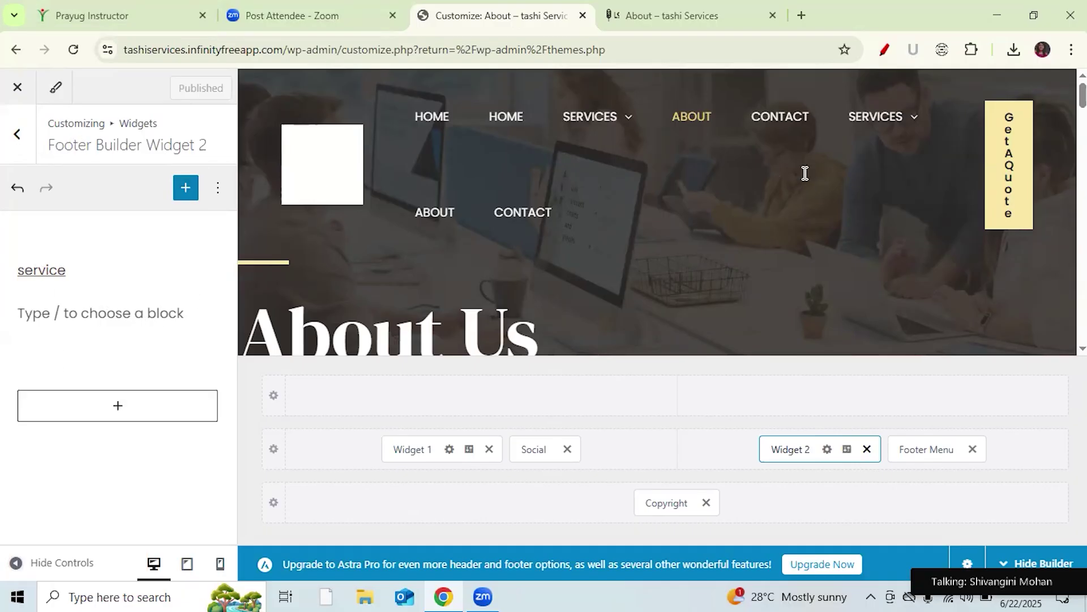
scroll(572, 212, down, 10)
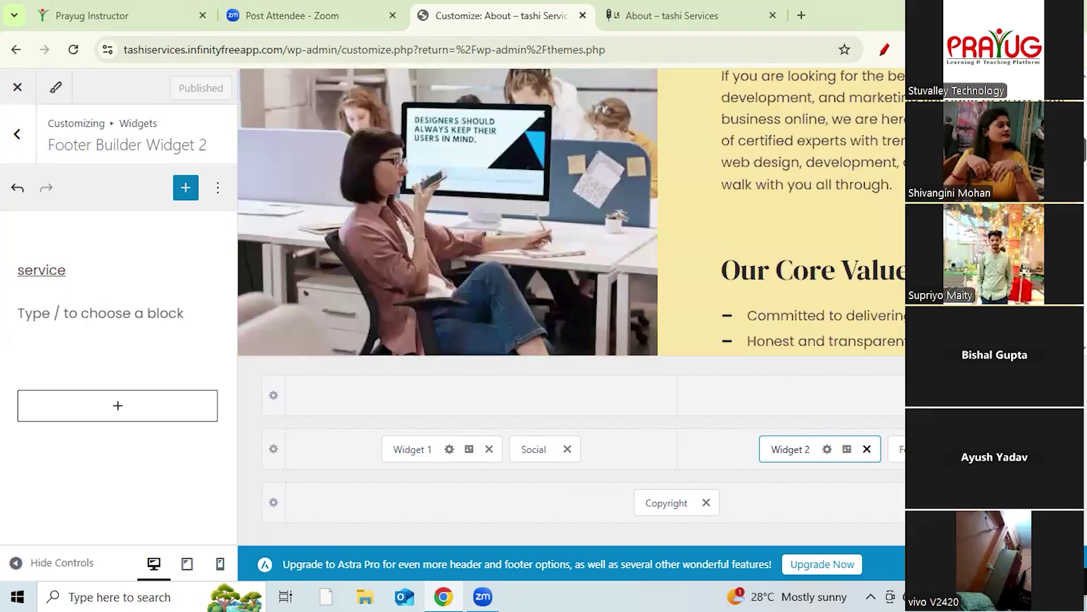
scroll(657, 213, down, 10)
scroll(657, 212, up, 4)
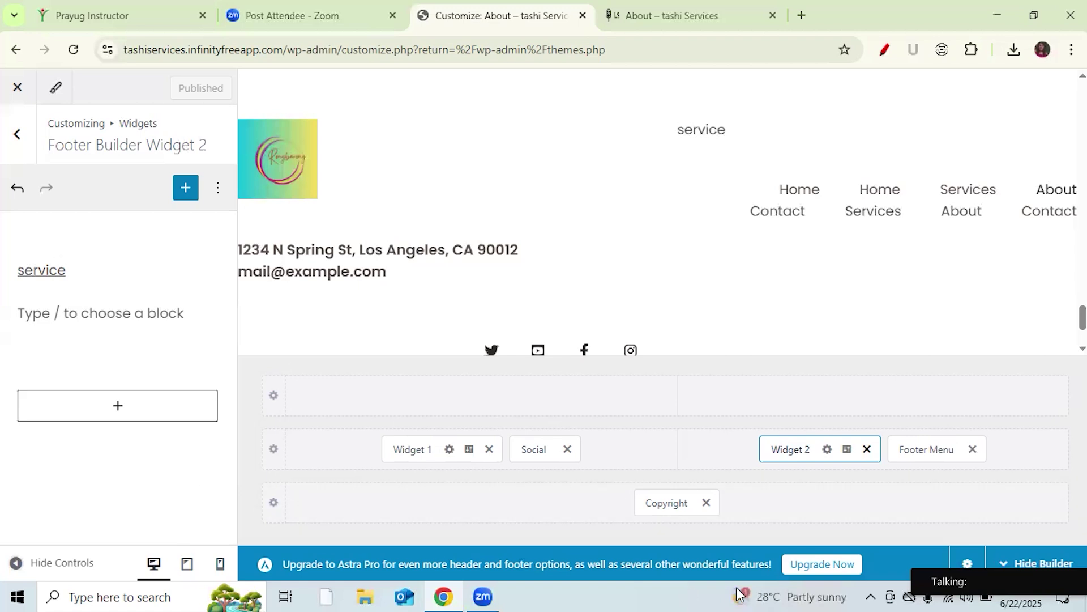
mouse_move(739, 596)
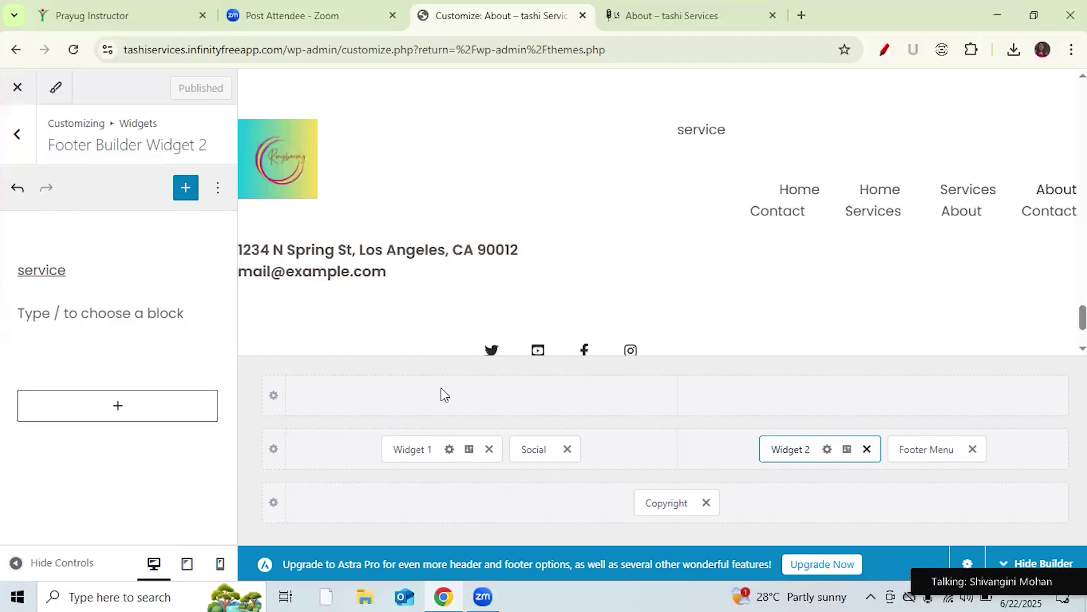